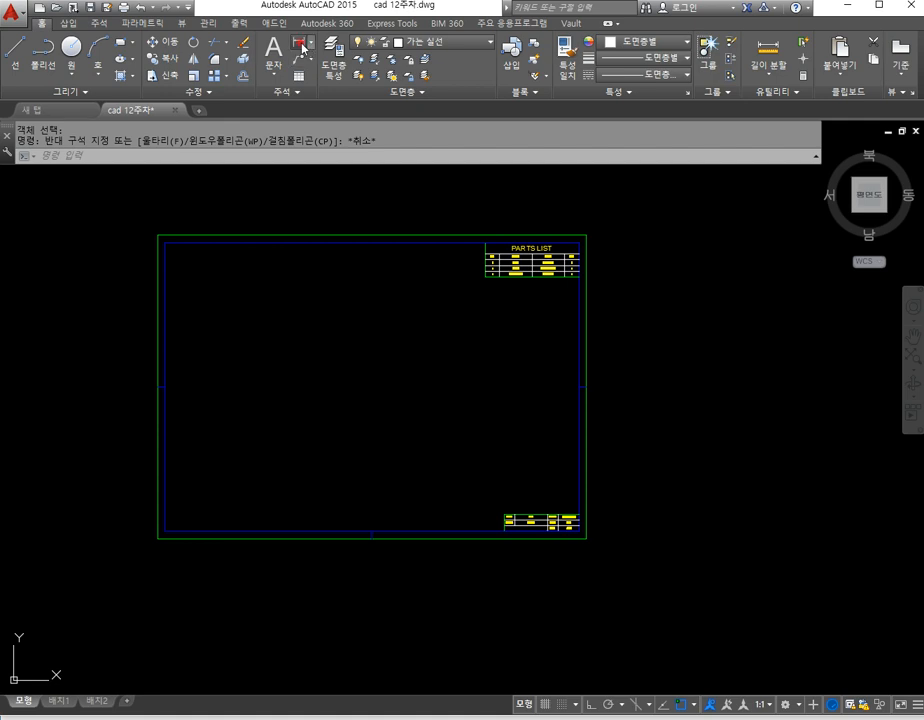
Step: Add a linear dimension below the green frame's bottom edge, from its lower-left corner to its lower-right corner
left_click(158, 538)
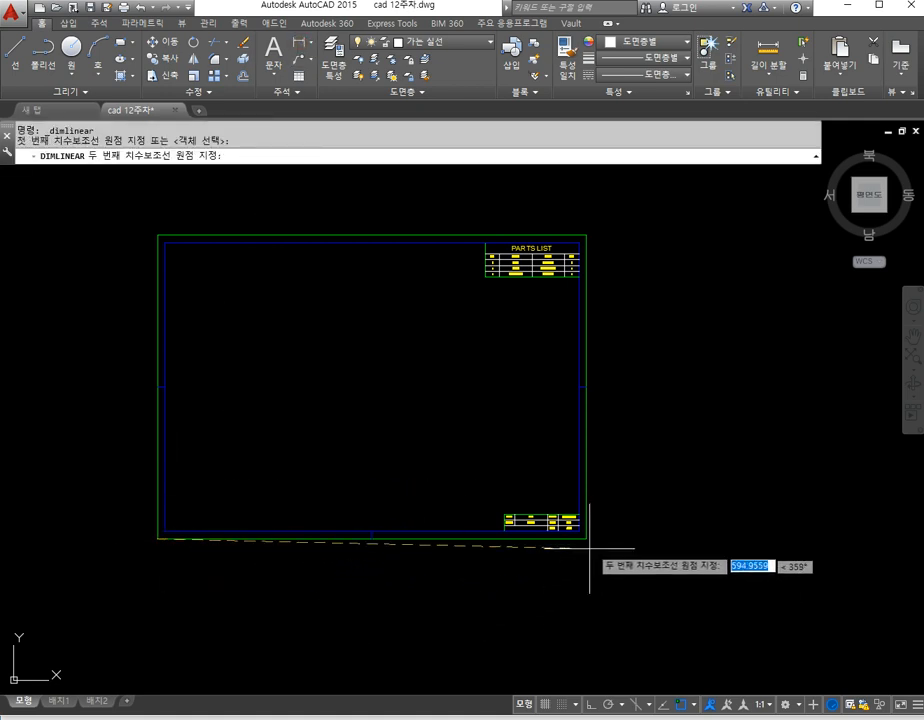
left_click(584, 539)
left_click(472, 577)
scroll(355, 575, "up", 3)
scroll(419, 584, "up", 2)
scroll(454, 573, "down", 6)
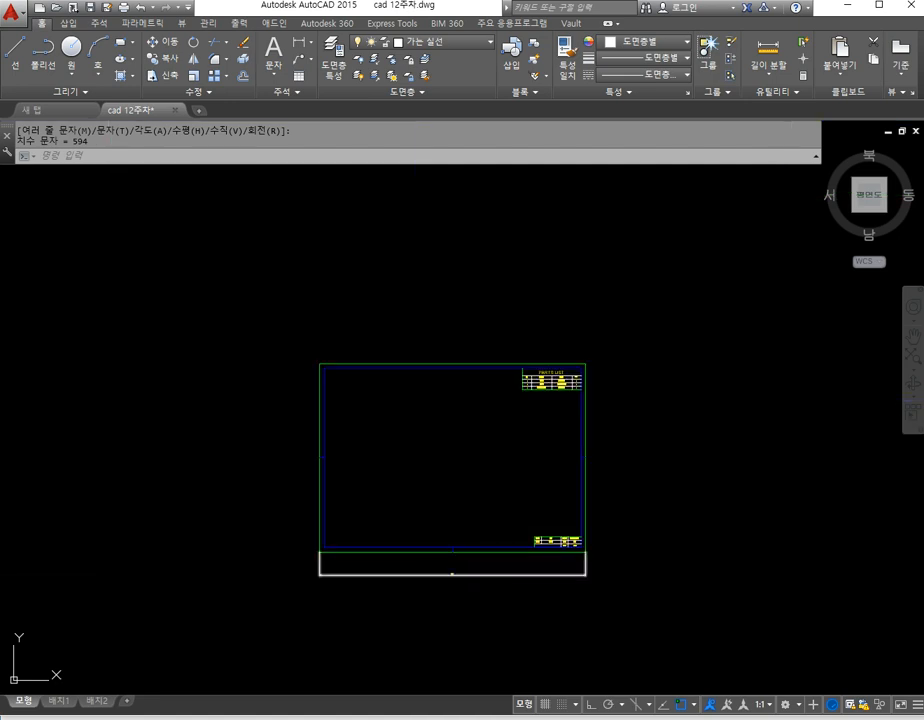
Step: Erase the width dimension below the drawing frame
key("Escape")
key("Escape")
type("e")
key("Return")
left_click(476, 600)
left_click(428, 569)
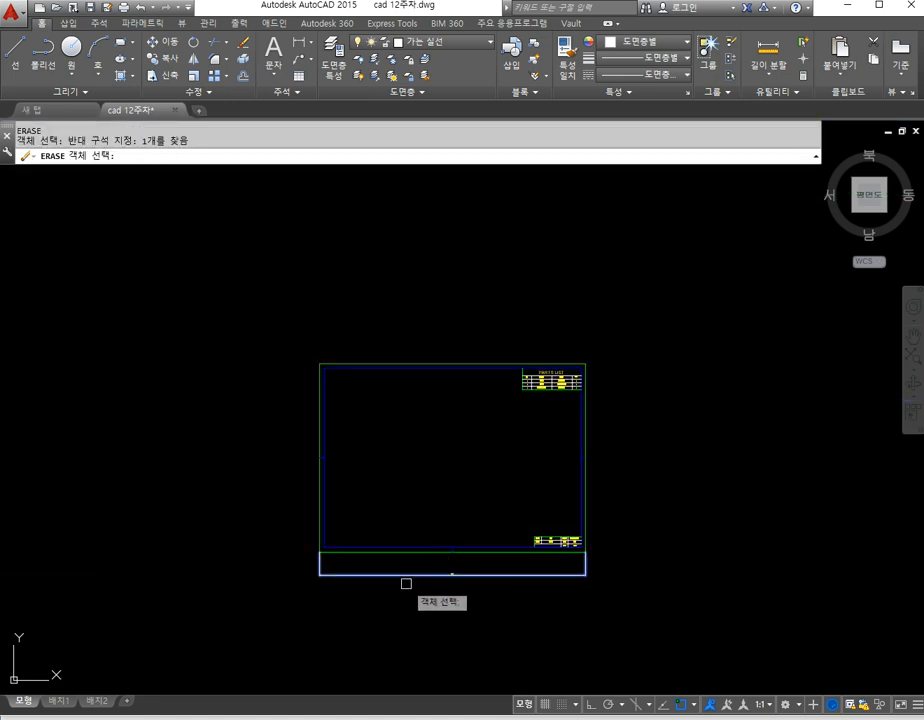
key("Escape")
key("Escape")
middle_click_drag(348, 557, 484, 542)
type("cp")
key("Return")
left_click(428, 338)
left_click(639, 472)
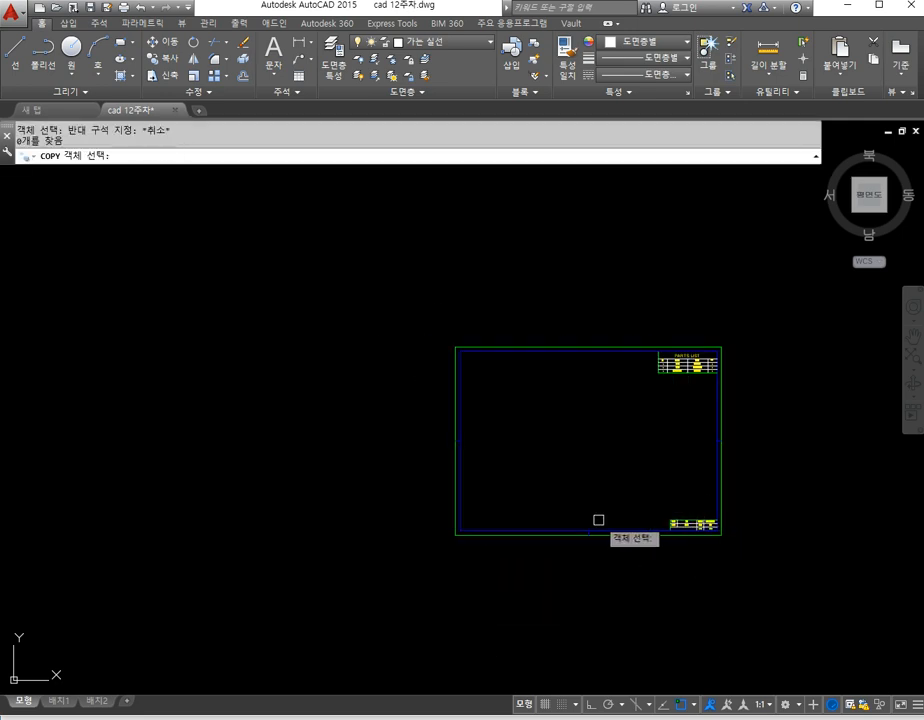
key("Escape")
scroll(520, 542, "up", 4)
scroll(536, 540, "down", 2)
mouse_move(478, 521)
middle_mouse_down()
mouse_move(588, 530)
mouse_move(561, 525)
middle_mouse_up()
scroll(553, 517, "down", 2)
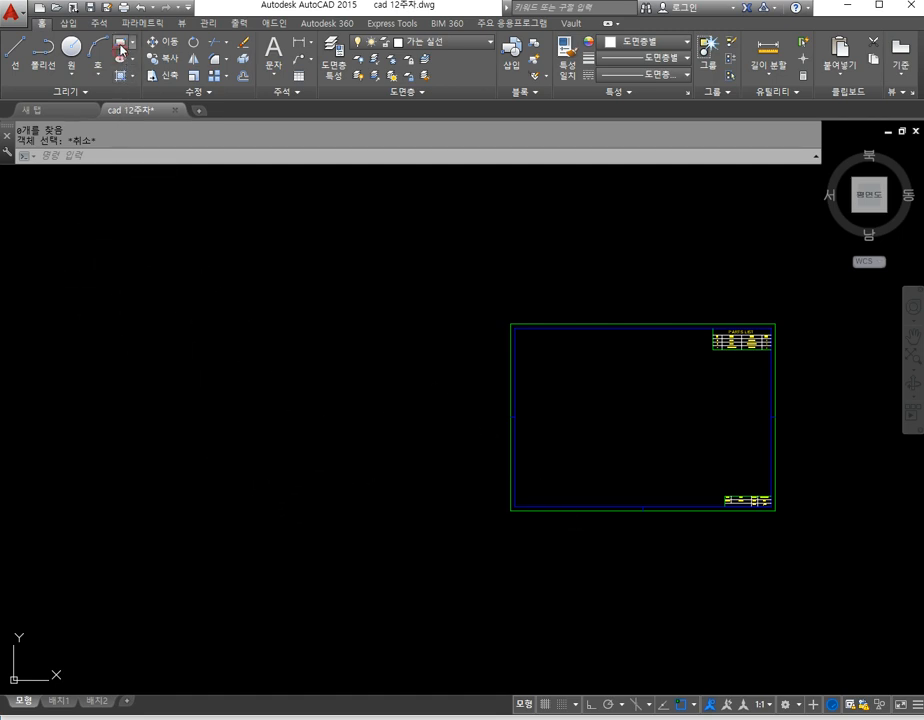
Step: Draw a 297 by 210 rectangle in the empty space to the left of the drawing frame
left_click(143, 463)
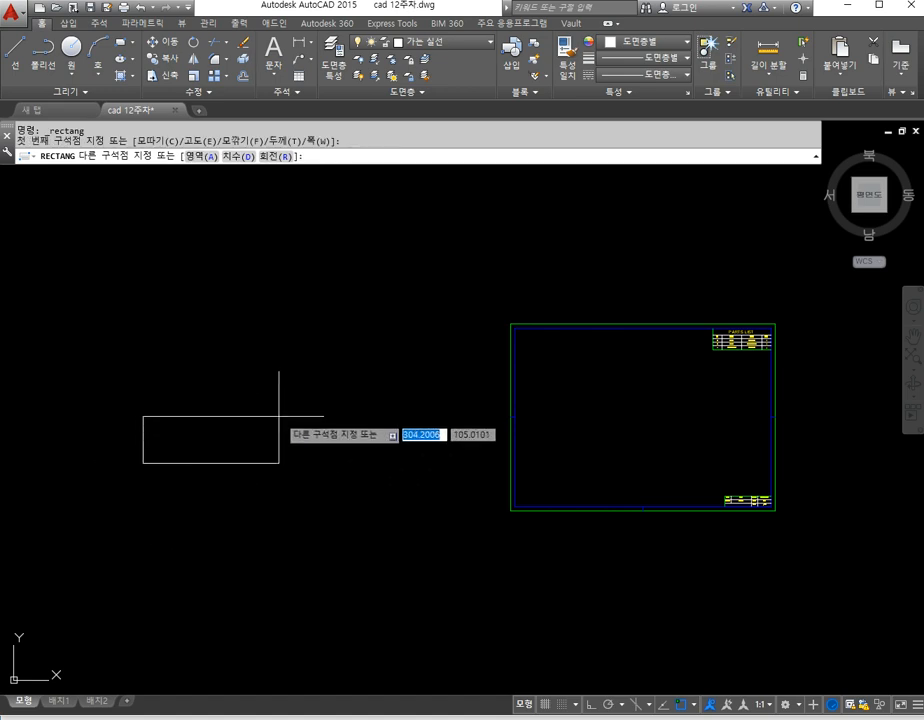
key("F8")
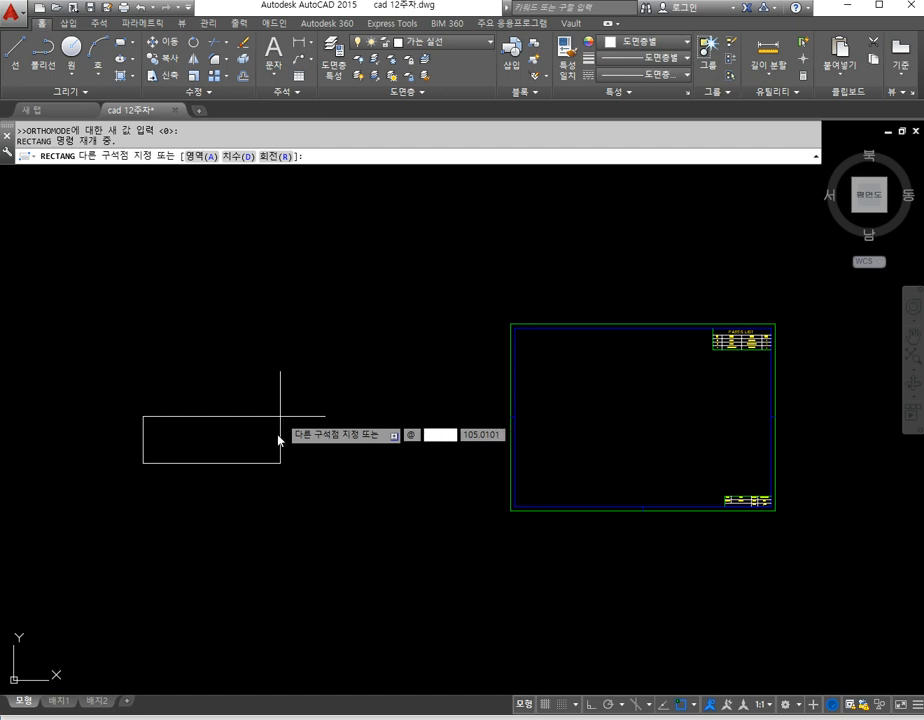
key("Tab")
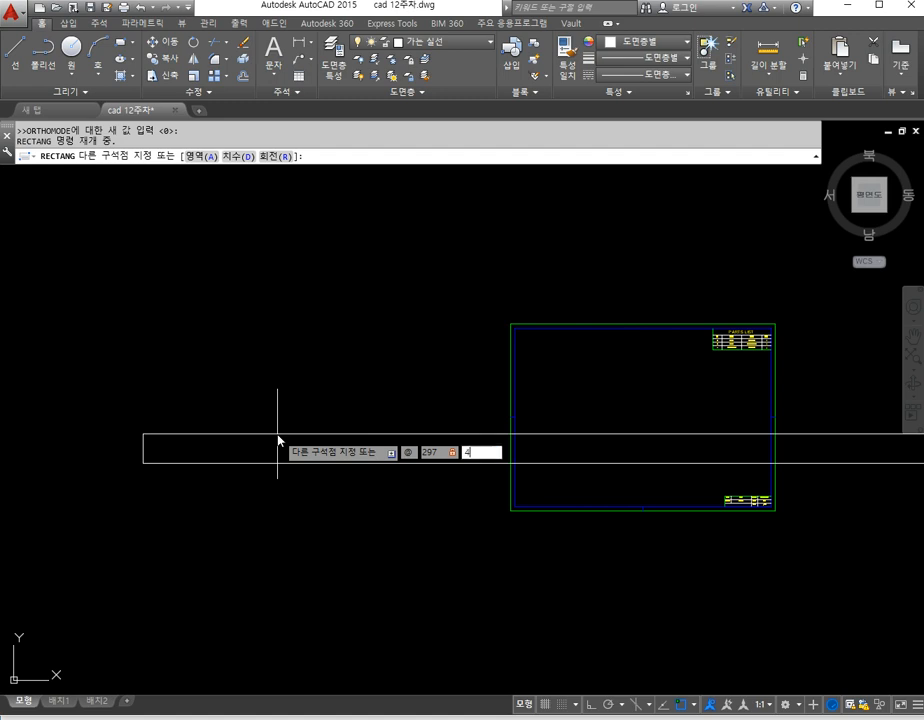
key("Return")
key("Escape")
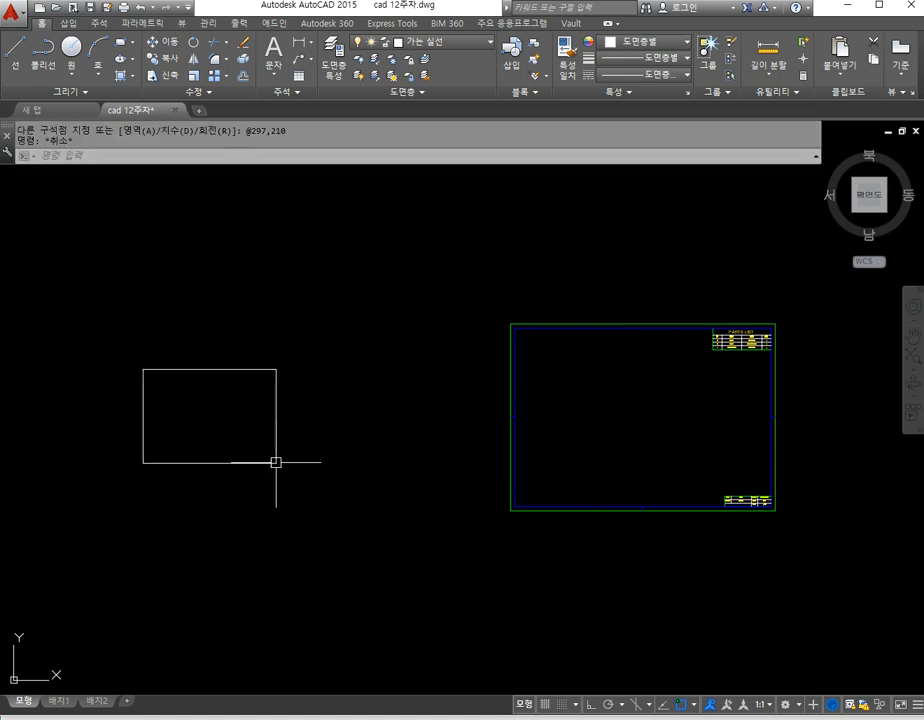
Step: Erase the rectangle beside the drawing frame
type("e")
key("Return")
left_click(270, 462)
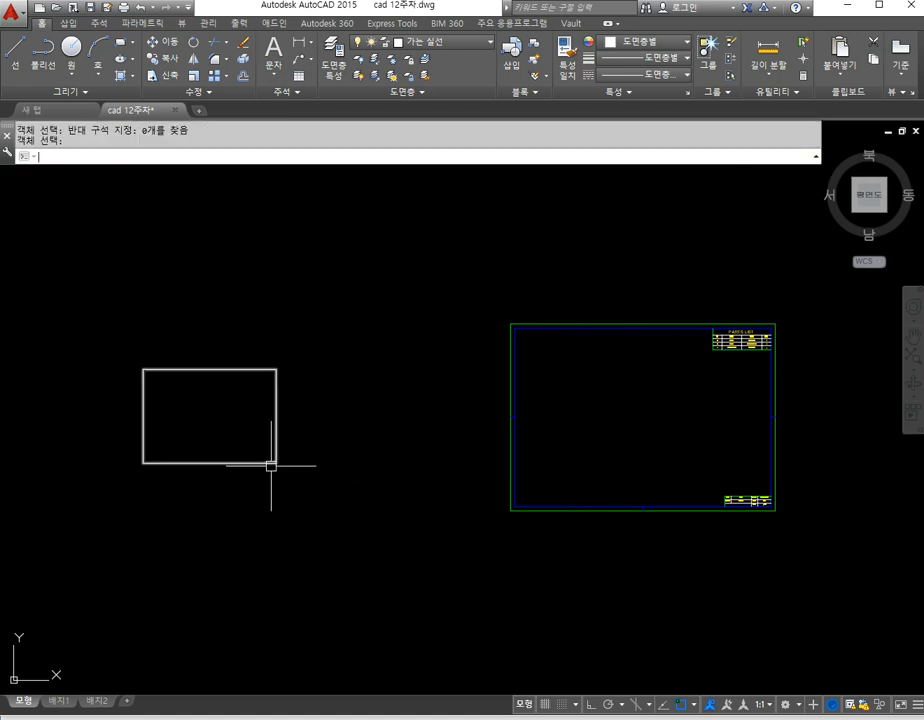
key("Return")
type("e")
key("space")
left_click(316, 468)
left_click(283, 433)
key("Escape")
key("Escape")
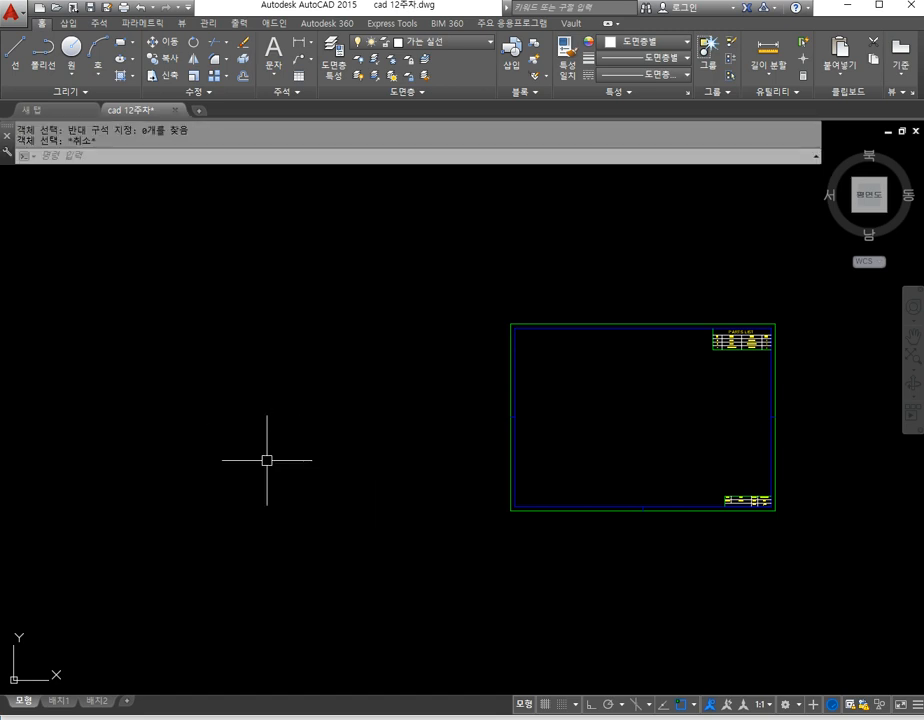
Step: Dimension the overall width of the green frame again, placing the dimension line below its bottom edge
middle_click_drag(566, 467, 401, 395)
left_click(298, 44)
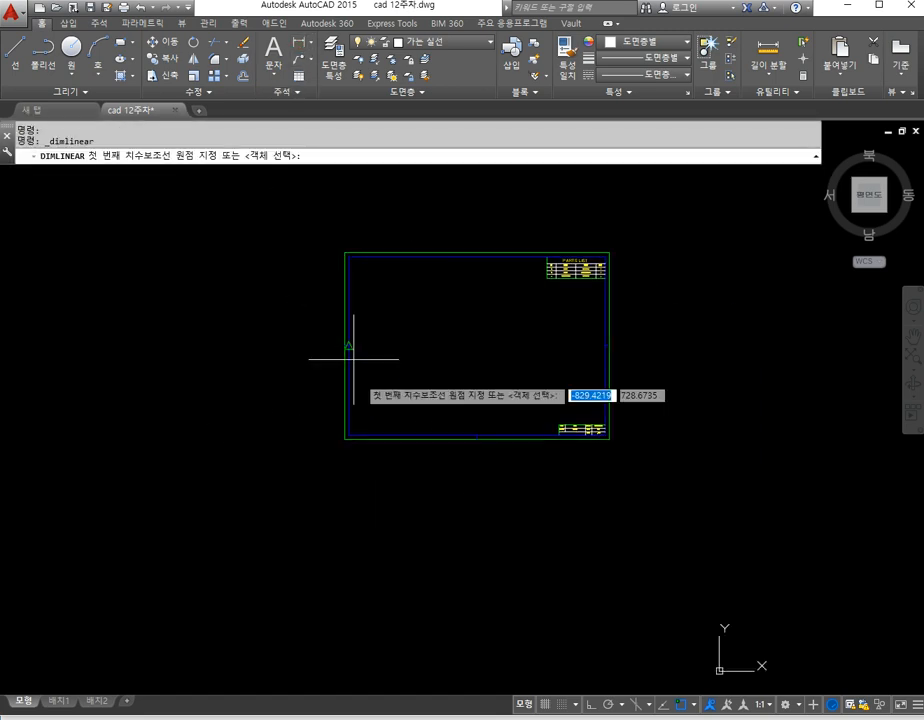
scroll(313, 427, "up", 4)
left_click(289, 396)
scroll(670, 470, "down", 3)
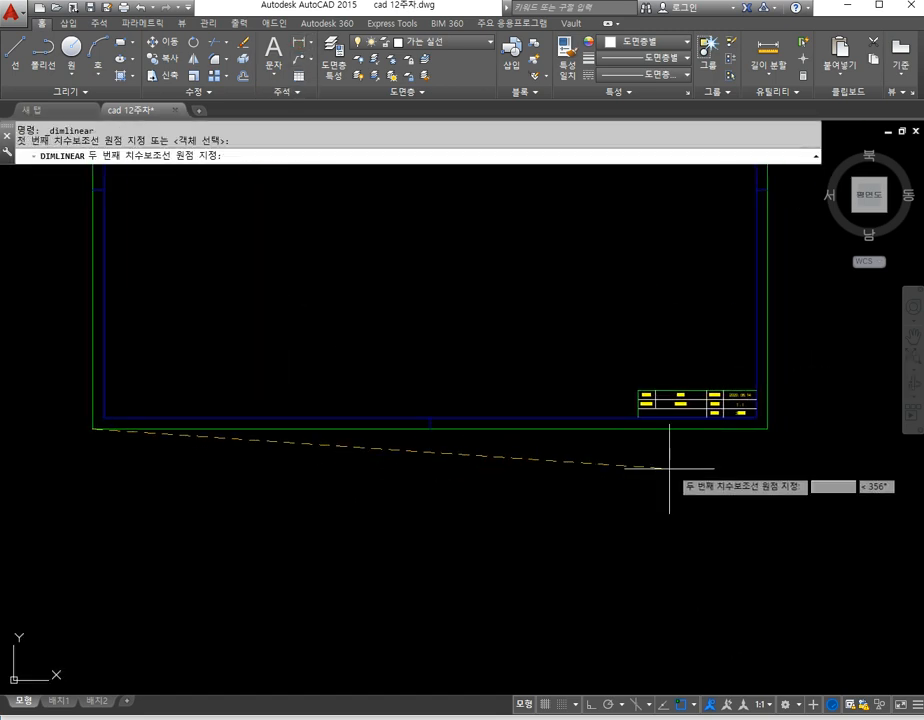
left_click(741, 432)
left_click(427, 470)
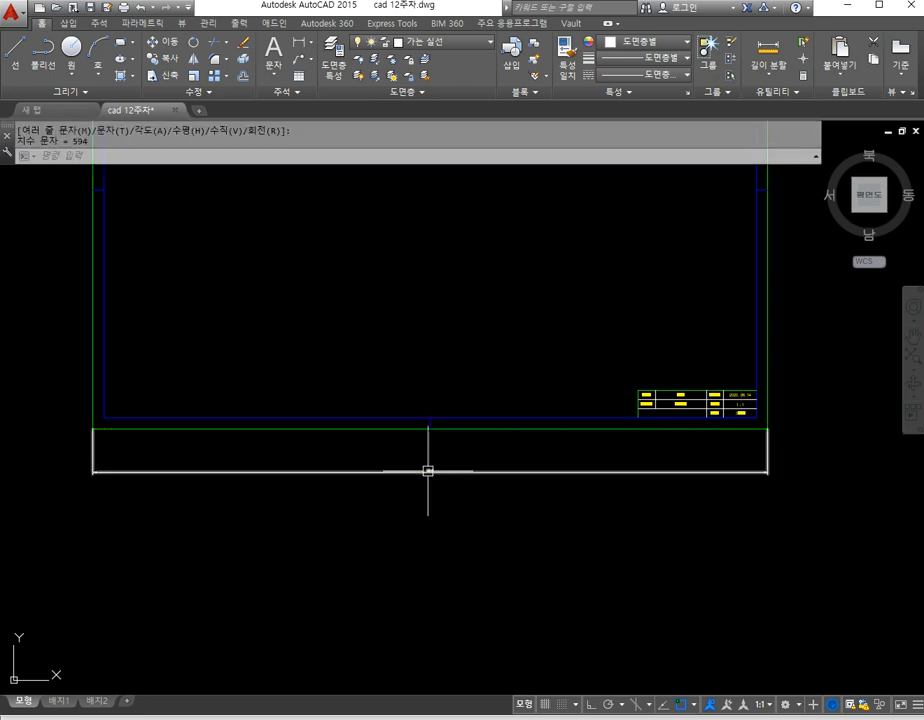
scroll(460, 476, "up", 3)
scroll(461, 478, "down", 4)
Step: Erase the linear dimension under the frame's bottom edge
key("Escape")
key("Escape")
type("e")
key("Return")
left_click(462, 483)
key("Return")
scroll(480, 494, "down", 4)
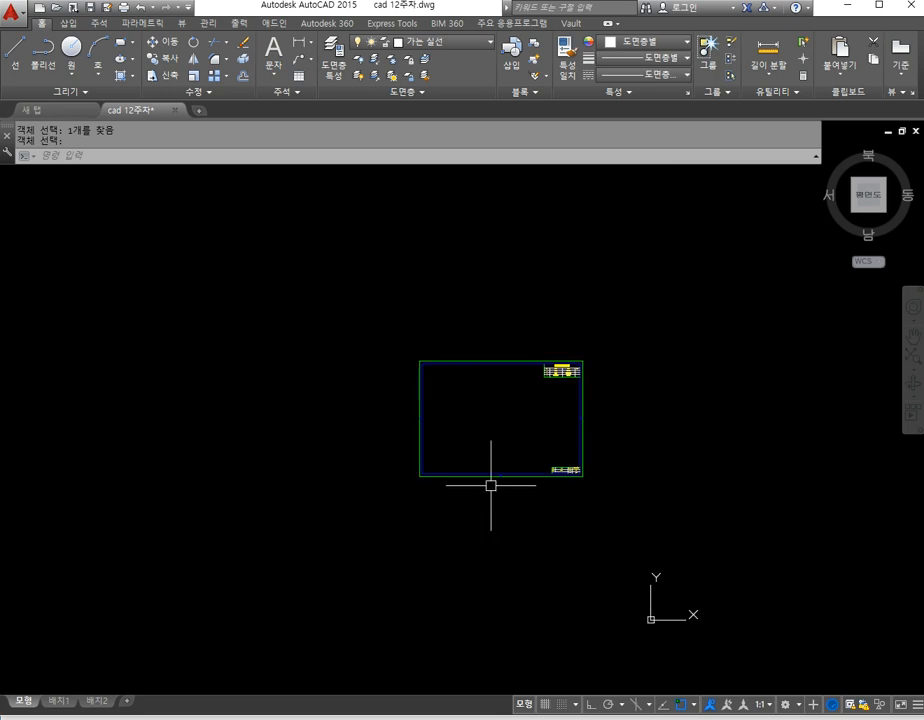
Step: Copy the whole drawing frame with its parts list and title block to the left of the original
left_click(160, 58)
left_click(384, 305)
left_click(592, 495)
key("Return")
left_click(550, 496)
key("Escape")
Step: Erase the parts list table from the upper-right corner of the copied frame
scroll(258, 367, "up", 6)
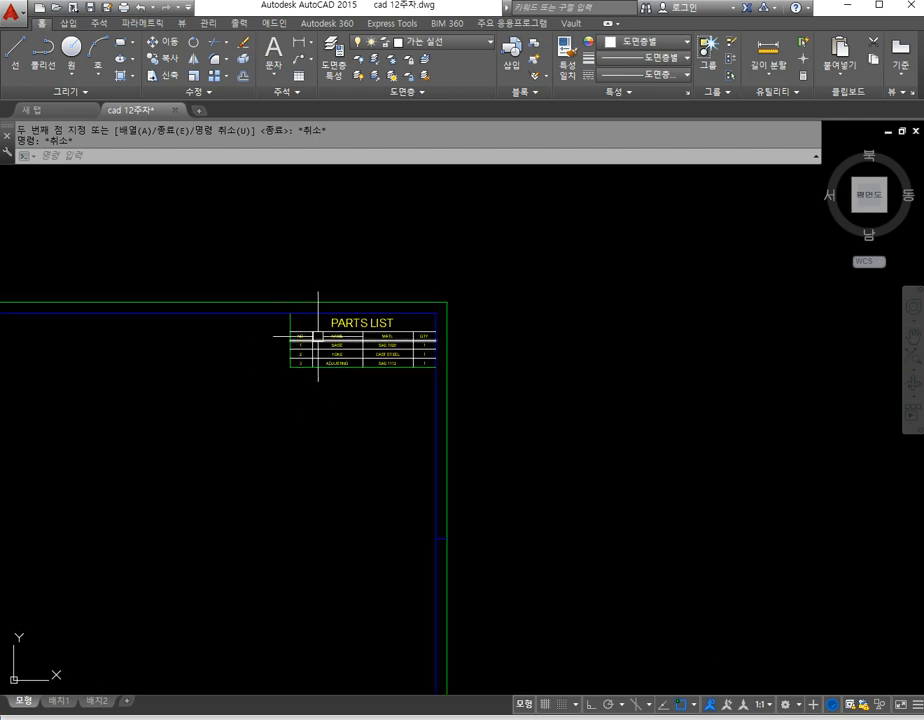
type("e")
key("Return")
left_click(264, 280)
left_click(437, 368)
scroll(447, 470, "down", 3)
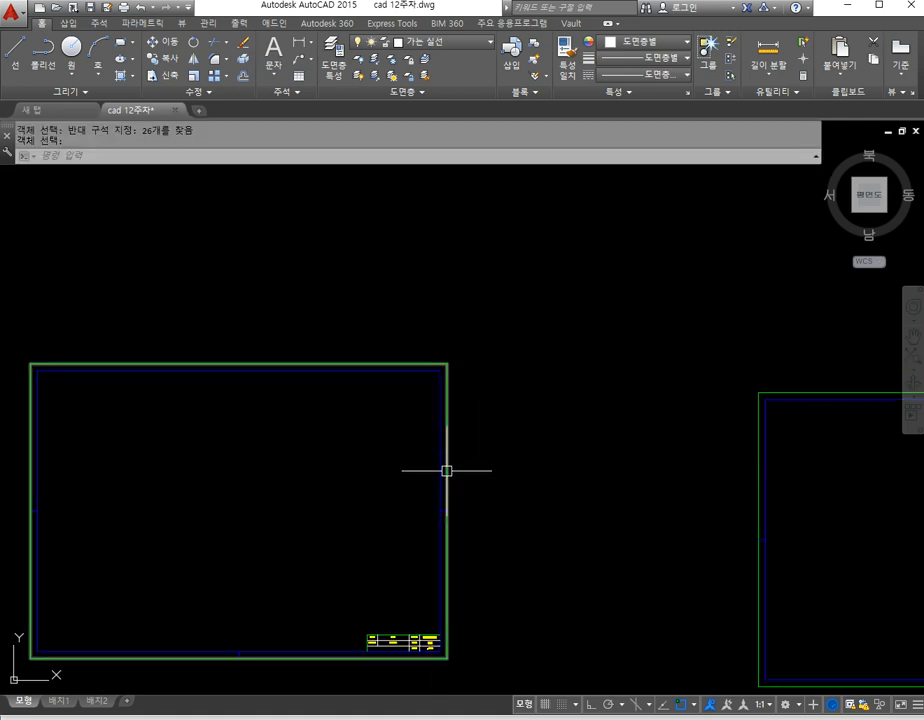
Step: Undo the erasure of the copied frame's parts list
key("Escape")
type("u")
key("Return")
type("u")
key("Return")
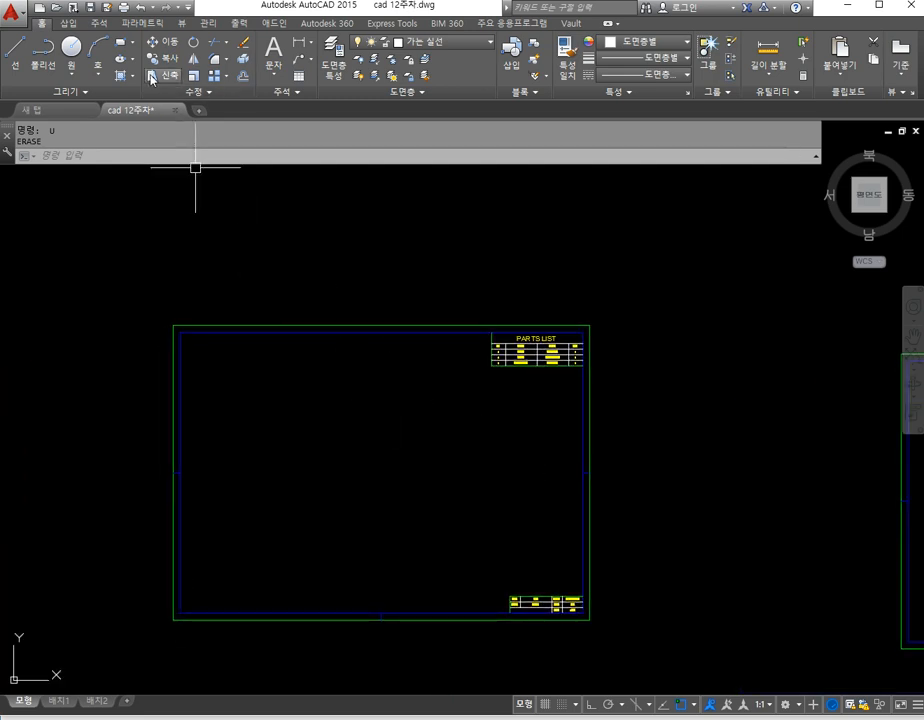
left_click(151, 76)
key("Escape")
key("Escape")
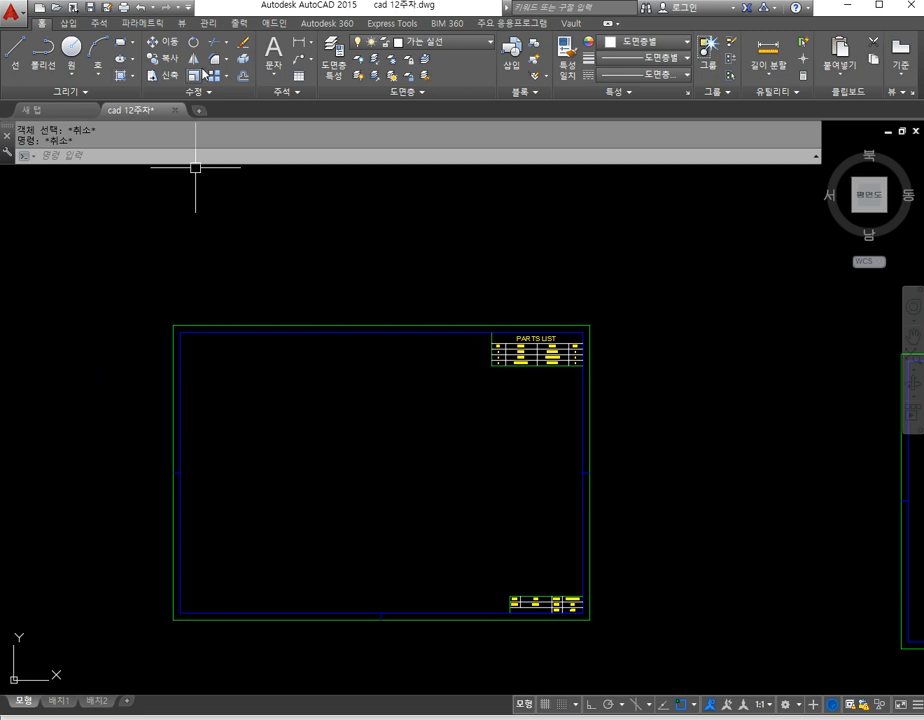
Step: Scale the copied frame and its tables from the lower-left corner by reference, with reference length 594 and new length 420
left_click(196, 74)
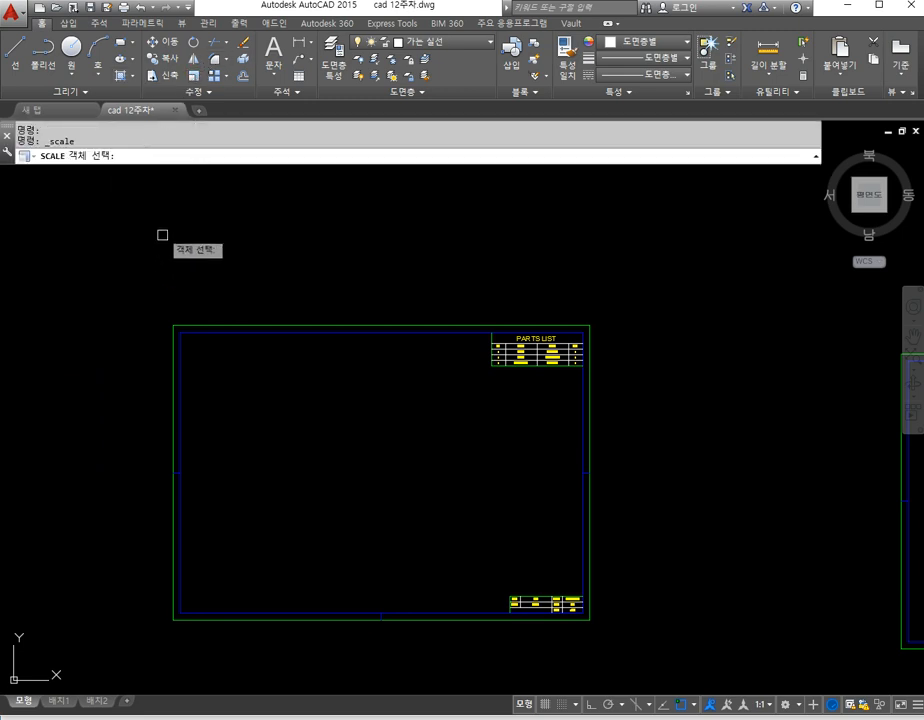
left_click(128, 250)
left_click(679, 616)
key("Return")
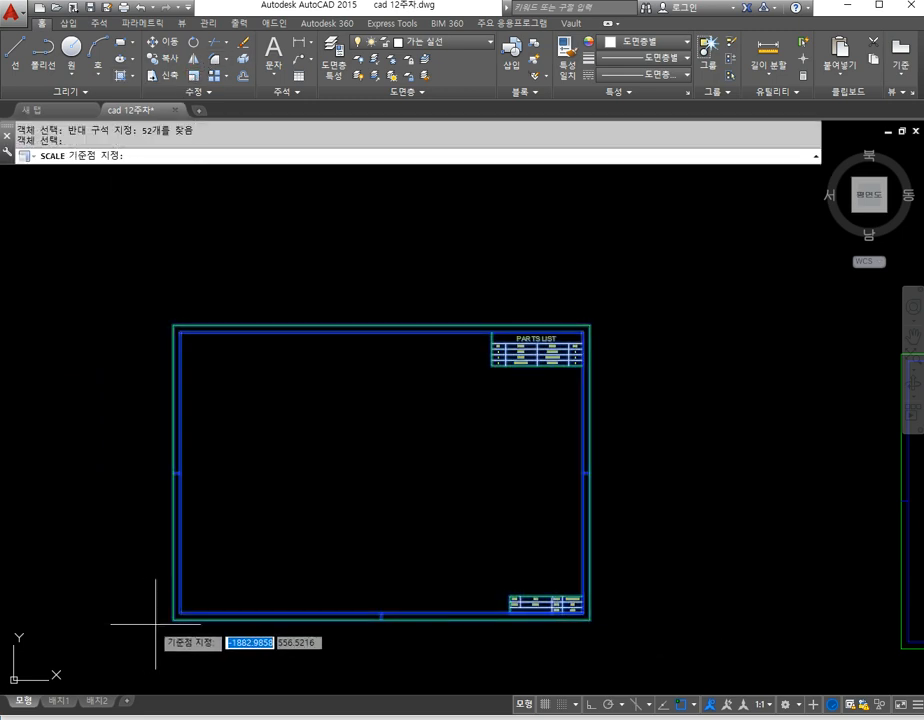
left_click(174, 617)
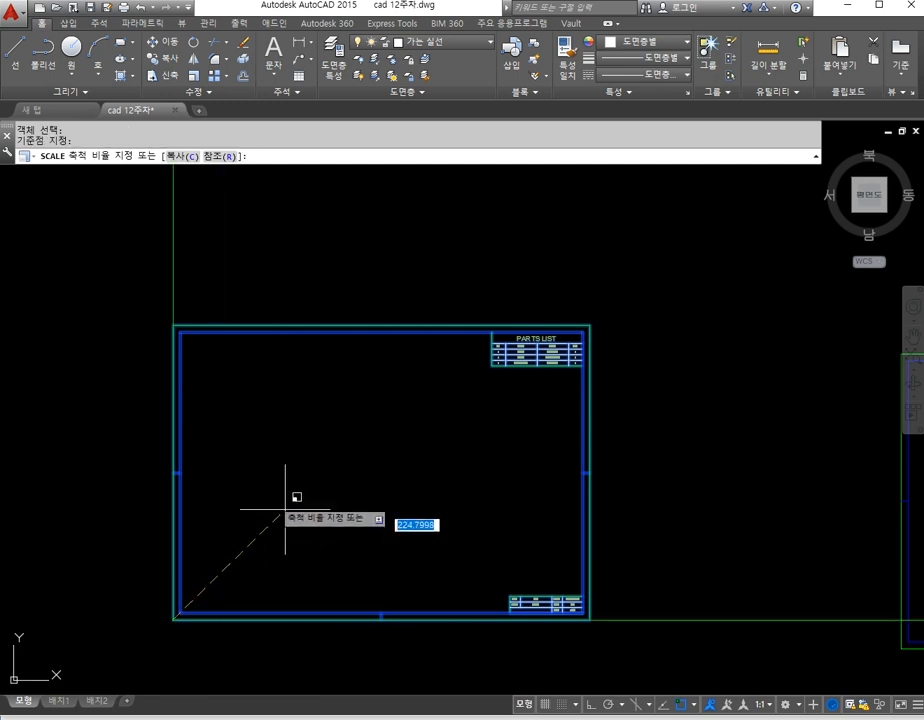
left_click(213, 160)
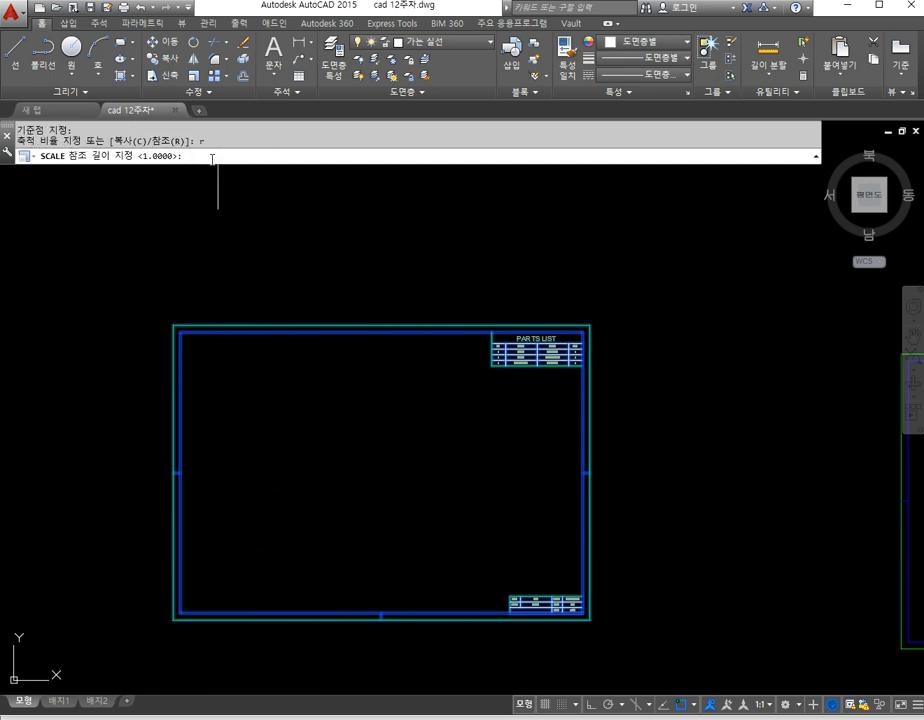
type("594")
key("Return")
type("420")
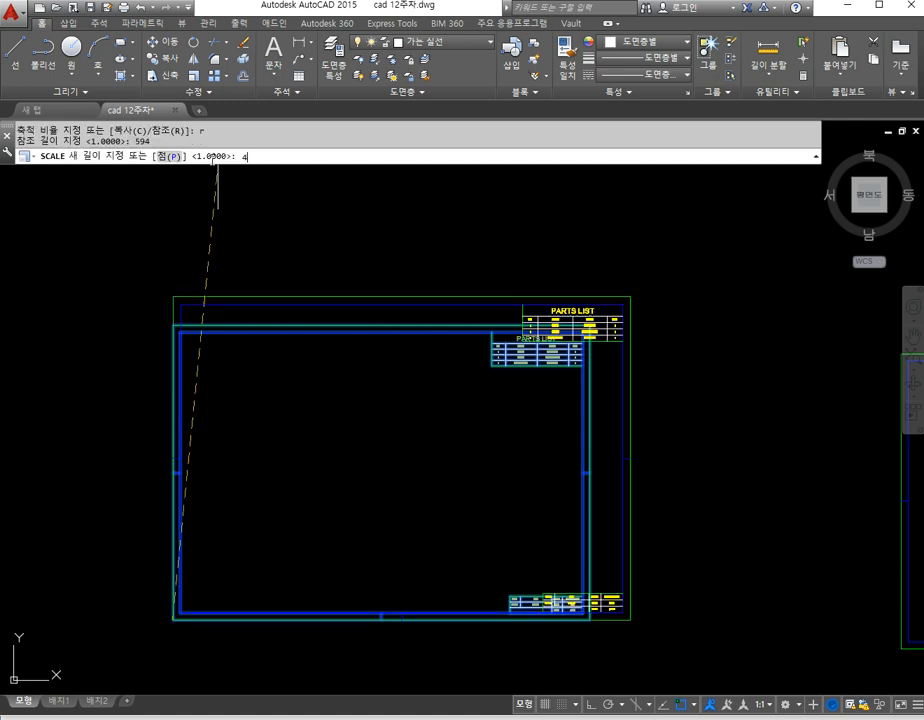
key("Return")
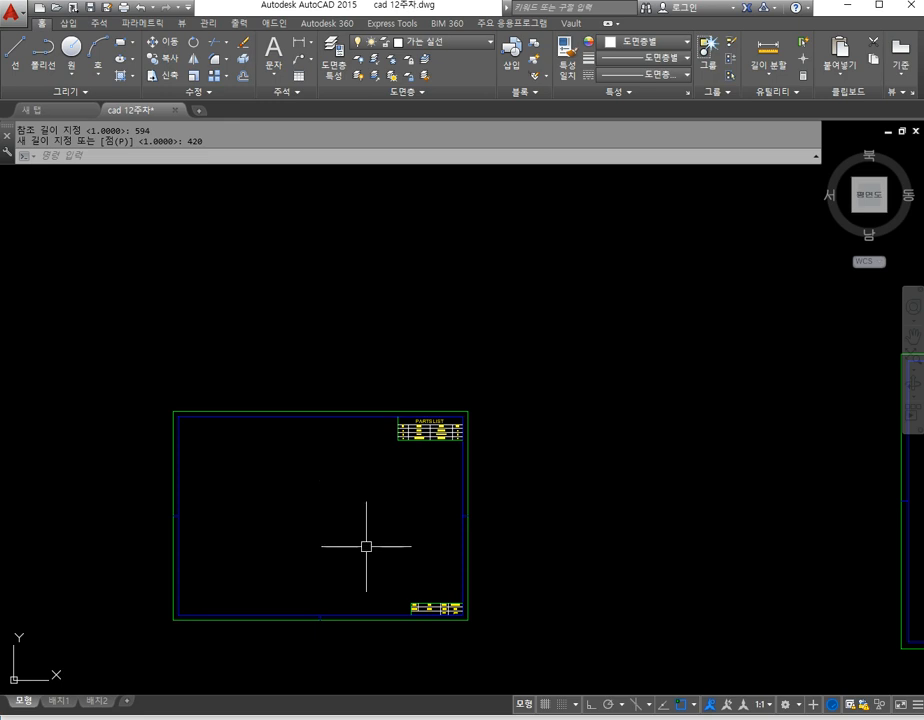
Step: Dimension the scaled frame's overall width with a linear dimension below its bottom edge
scroll(315, 525, "down", 1)
middle_click_drag(315, 525, 375, 435)
scroll(329, 508, "up", 3)
middle_click_drag(452, 439, 377, 425)
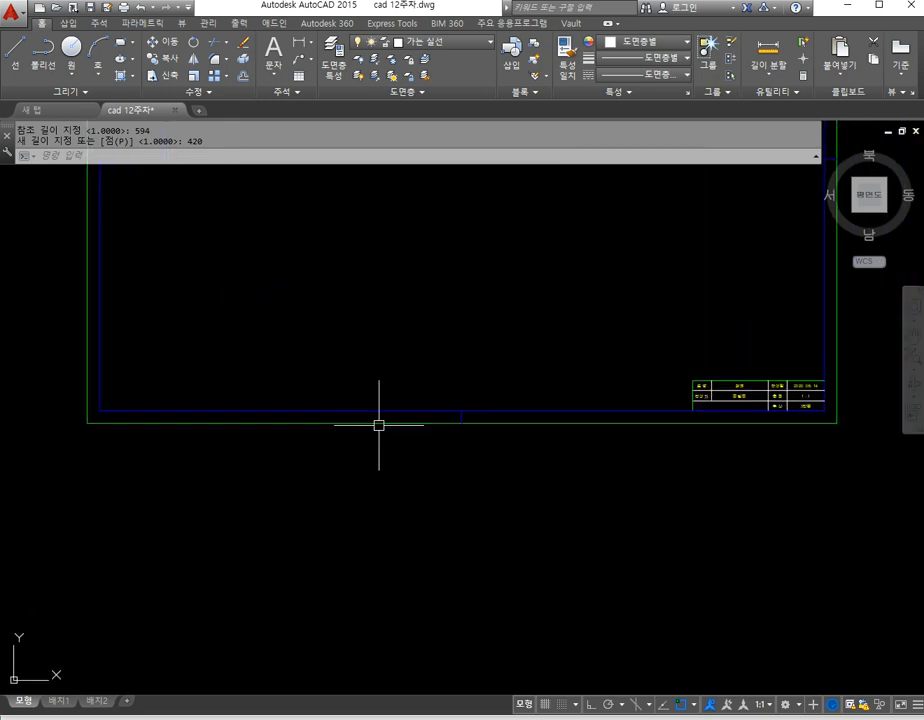
key("Escape")
key("Escape")
left_click(298, 44)
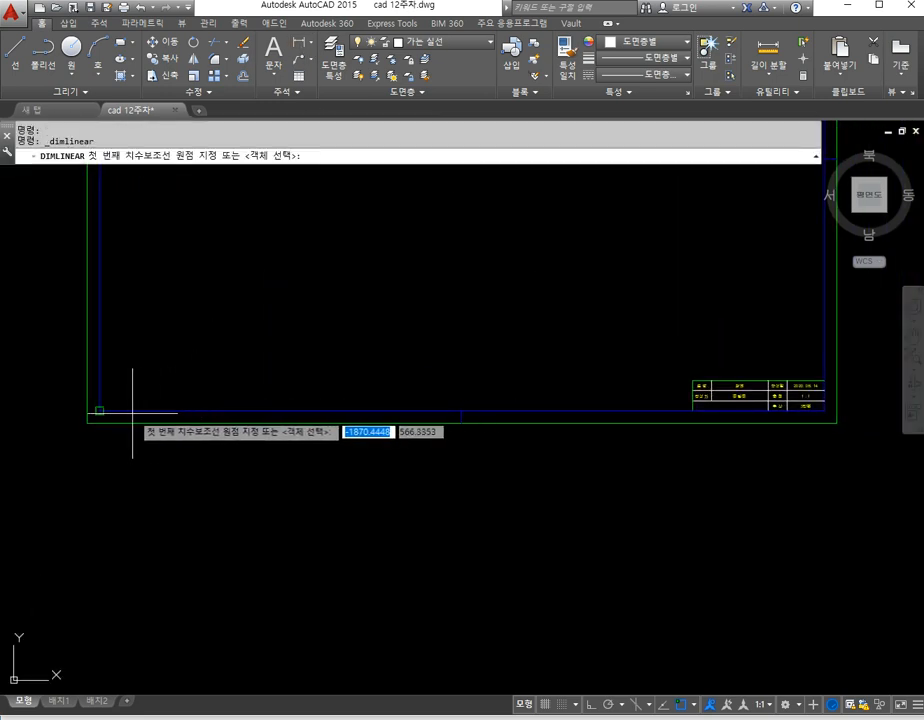
left_click(88, 423)
left_click(836, 423)
left_click(672, 479)
scroll(476, 484, "up", 3)
scroll(474, 474, "down", 6)
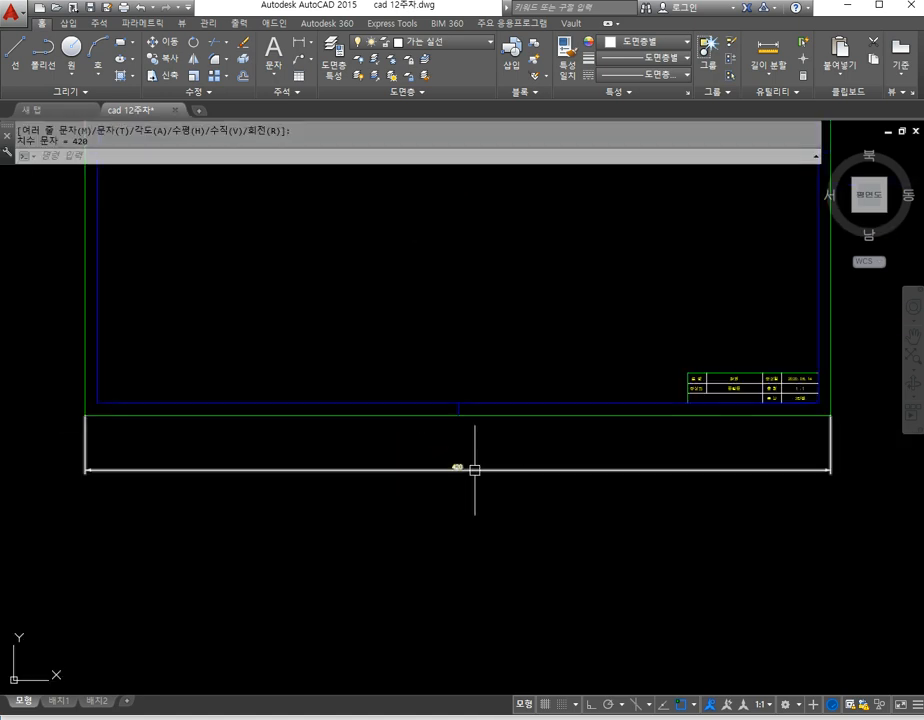
Step: Add a vertical linear dimension along the left edge of the scaled frame, from the lower to the upper corner
scroll(374, 450, "up", 3)
key("Return")
left_click(286, 433)
middle_click_drag(311, 315, 328, 673)
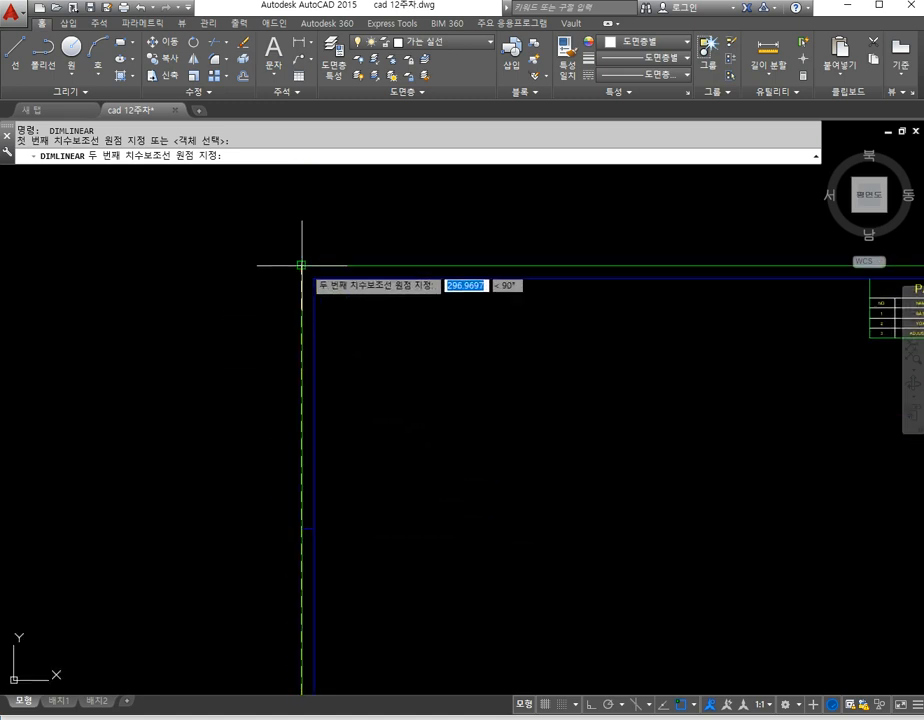
left_click(302, 265)
left_click(215, 337)
scroll(236, 540, "up", 6)
scroll(150, 522, "up", 2)
scroll(190, 491, "down", 10)
Step: Erase the vertical dimension beside the scaled frame
type("e")
key("Return")
left_click(256, 420)
left_click(223, 480)
key("Return")
Step: Dimension the scaled frame's height again between its upper-left and lower-left corners, with the dimension line outside the left edge
left_click(297, 57)
left_click(297, 42)
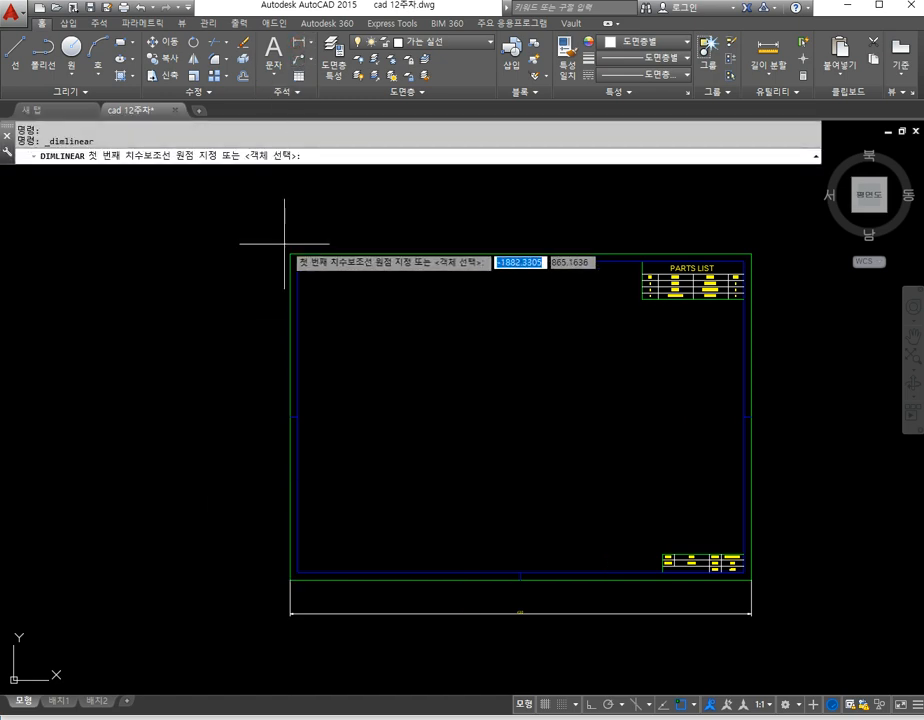
left_click(291, 256)
scroll(279, 449, "up", 6)
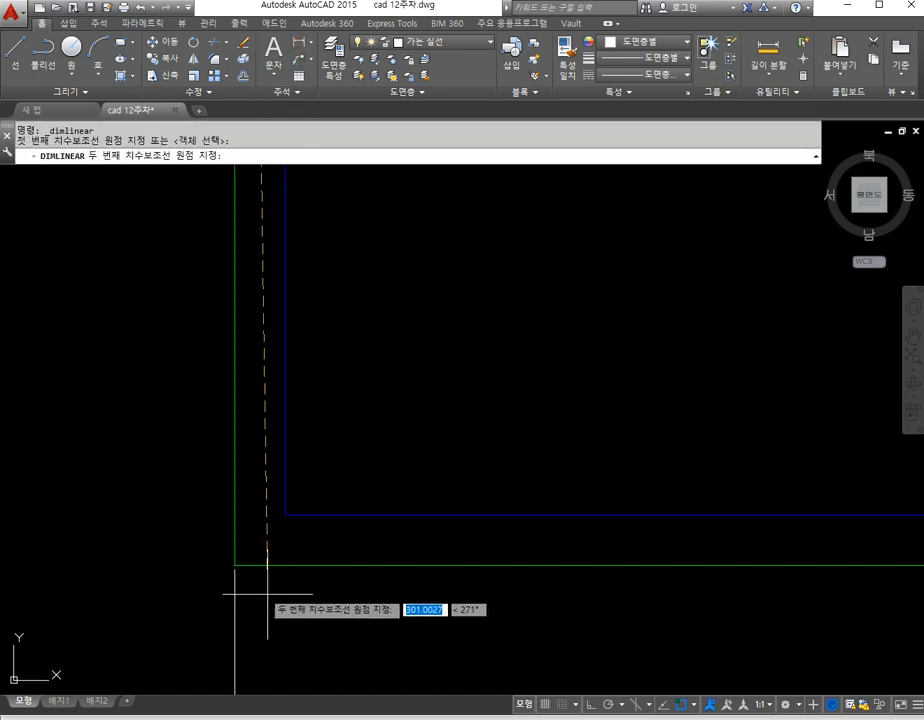
left_click(231, 563)
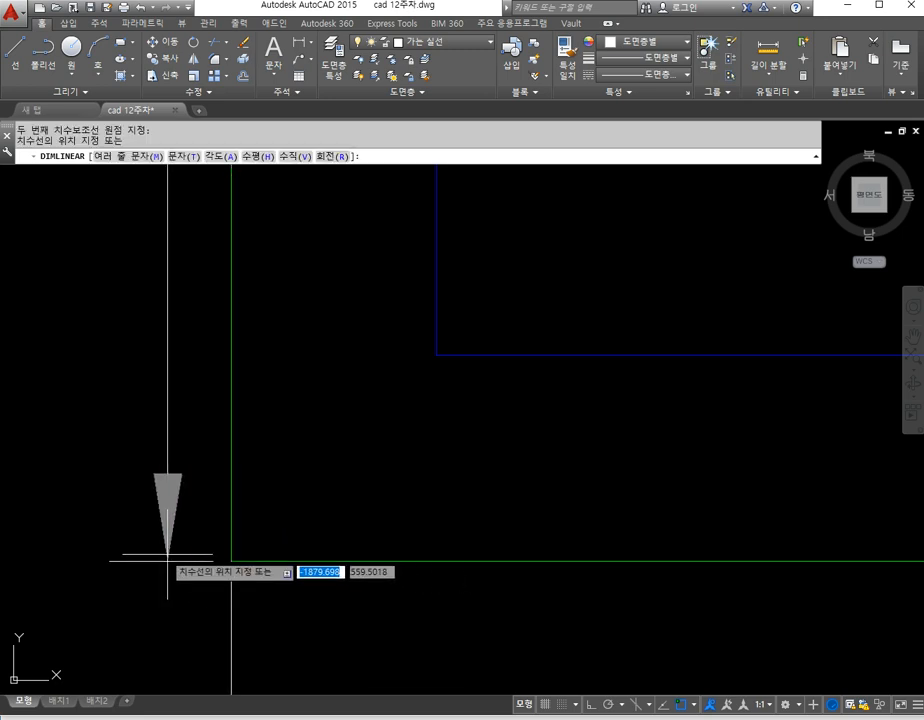
scroll(97, 547, "down", 4)
scroll(97, 532, "down", 4)
scroll(101, 438, "down", 6)
left_click(99, 438)
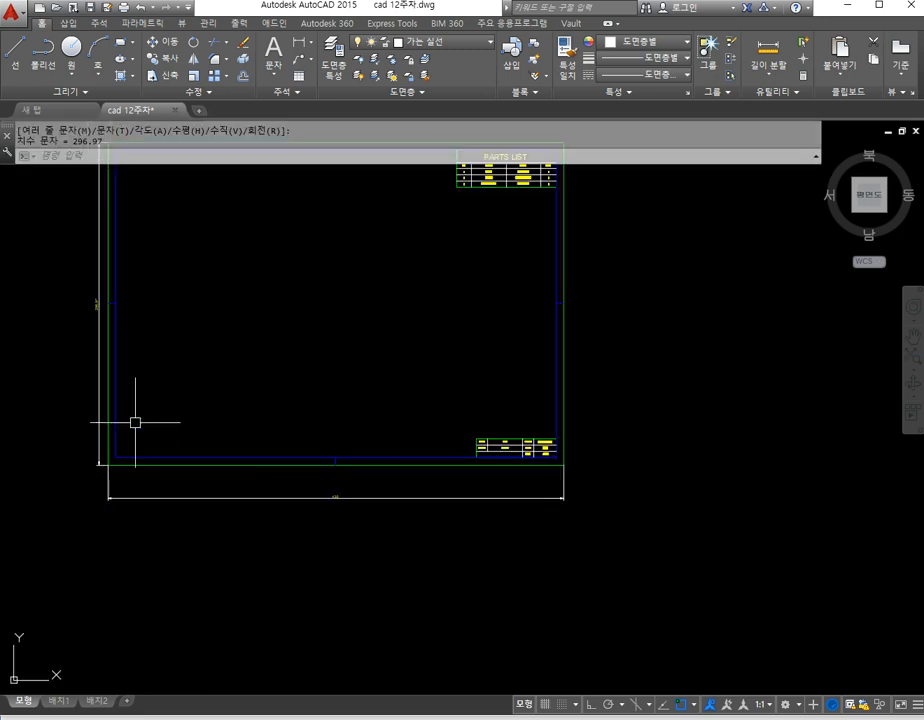
scroll(87, 332, "up", 6)
middle_click_drag(116, 262, 140, 311)
scroll(140, 311, "up", 4)
scroll(140, 311, "down", 8)
middle_click_drag(174, 355, 208, 450)
scroll(208, 450, "down", 2)
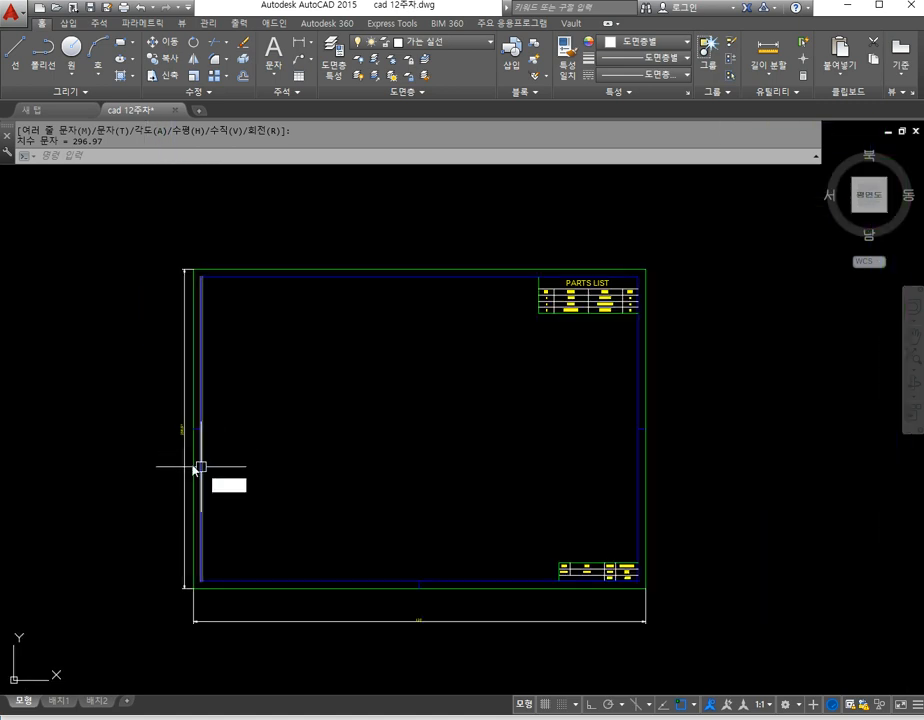
Step: Erase the height dimension at the left edge of the scaled frame, keeping the width dimension
type("e")
key("Return")
key("Return")
middle_click_drag(296, 533, 258, 487)
key("Escape")
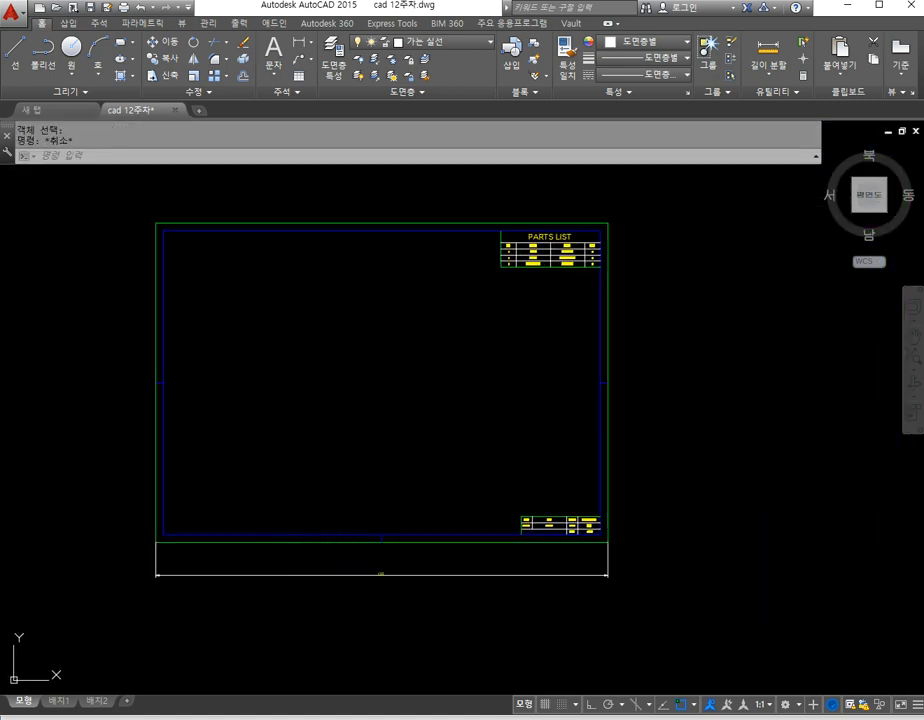
Step: Erase the width dimension below the scaled frame
type("e")
key("Return")
left_click_drag(436, 589, 356, 571)
key("Return")
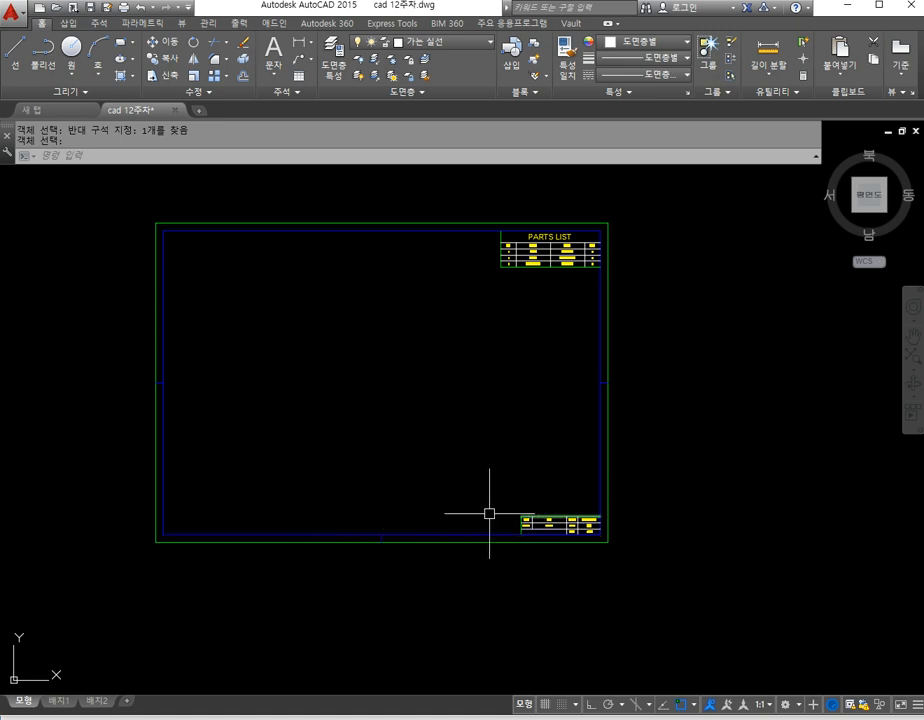
Step: Copy the title block of the larger frame to the lower-right corner of the scaled frame
scroll(527, 513, "down", 4)
middle_click_drag(497, 505, 365, 501)
type("cp")
key("Return")
left_click(713, 507)
left_click(835, 557)
key("Return")
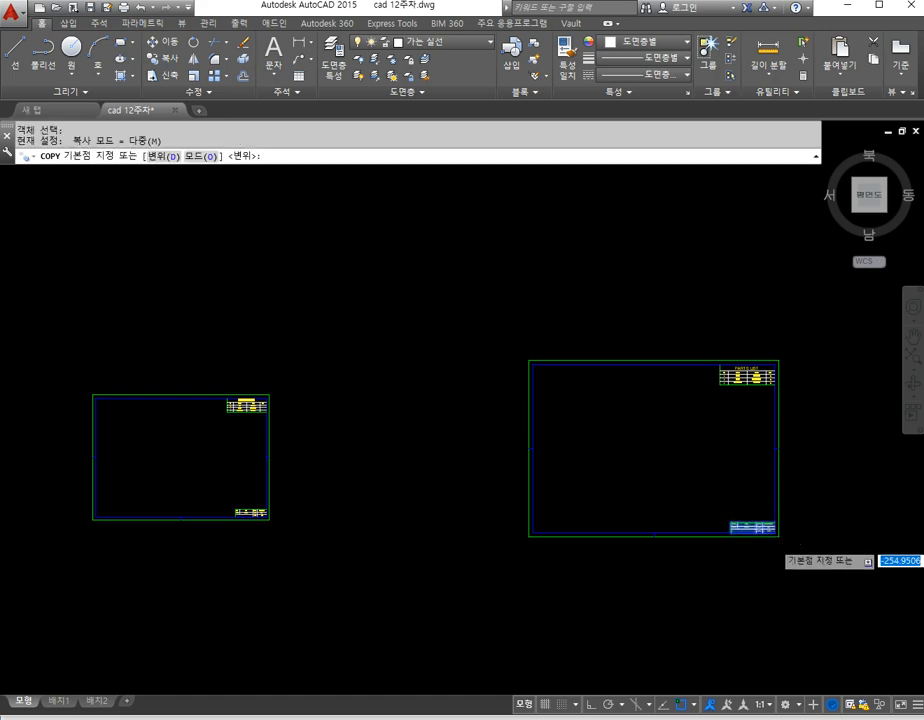
scroll(775, 542, "up", 4)
left_click(788, 532)
scroll(435, 604, "down", 4)
middle_click_drag(252, 580, 448, 587)
scroll(262, 562, "up", 6)
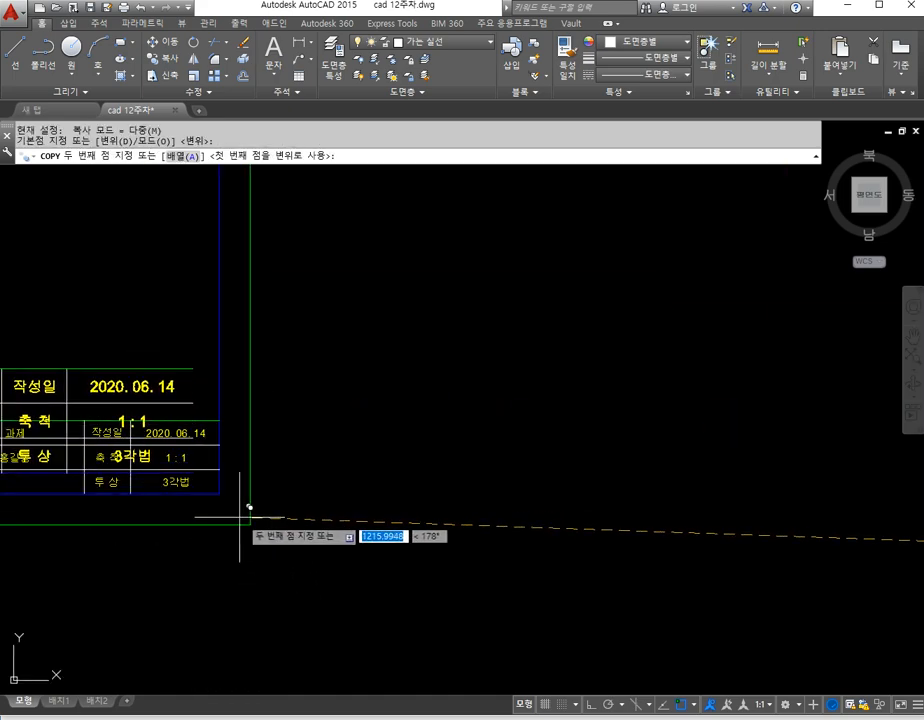
left_click(250, 522)
key("Return")
Step: Undo the title block copy
scroll(252, 509, "down", 5)
type("u")
key("Return")
Step: Erase the scaled-down title block at the lower-right corner of the smaller frame
scroll(289, 545, "down", 5)
scroll(283, 551, "down", 3)
type("e")
key("Return")
left_click(198, 503)
scroll(268, 540, "up", 2)
scroll(268, 540, "up", 1)
left_click(280, 540)
key("Return")
Step: Offset the green outer border of the smaller frame inward by 10
scroll(299, 553, "up", 2)
type("o")
key("Return")
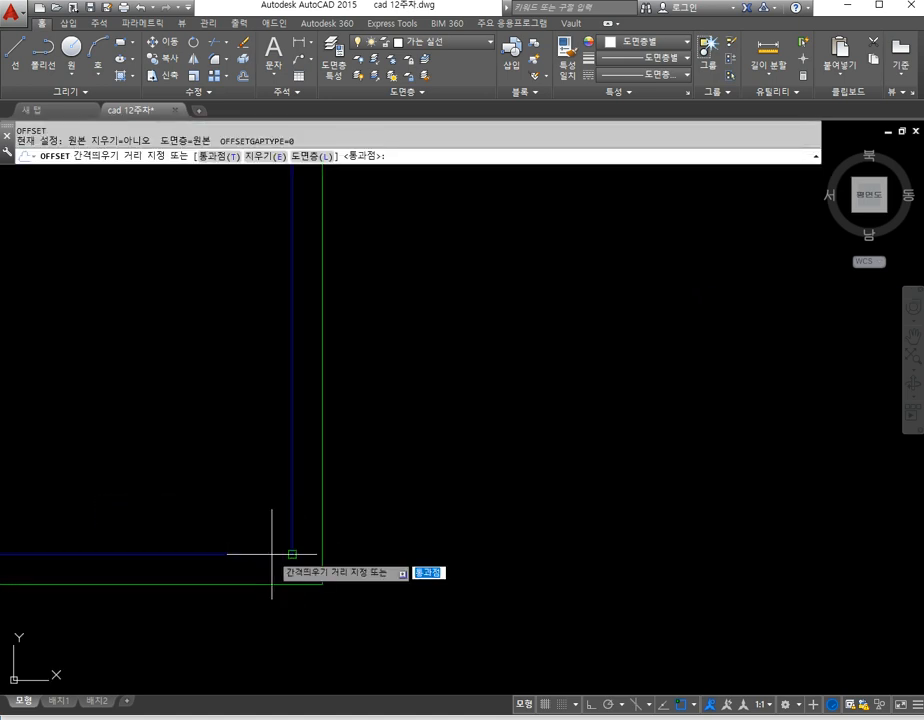
type("10")
key("Return")
left_click(325, 534)
left_click(221, 516)
key("Return")
Step: Erase the old blue inner border line along the right side of the smaller frame
type("e")
key("Return")
left_click(292, 557)
key("Return")
Step: Erase the scaled-down PARTS LIST table, including its text and lines, at the upper-right corner of the smaller frame
scroll(293, 558, "down", 9)
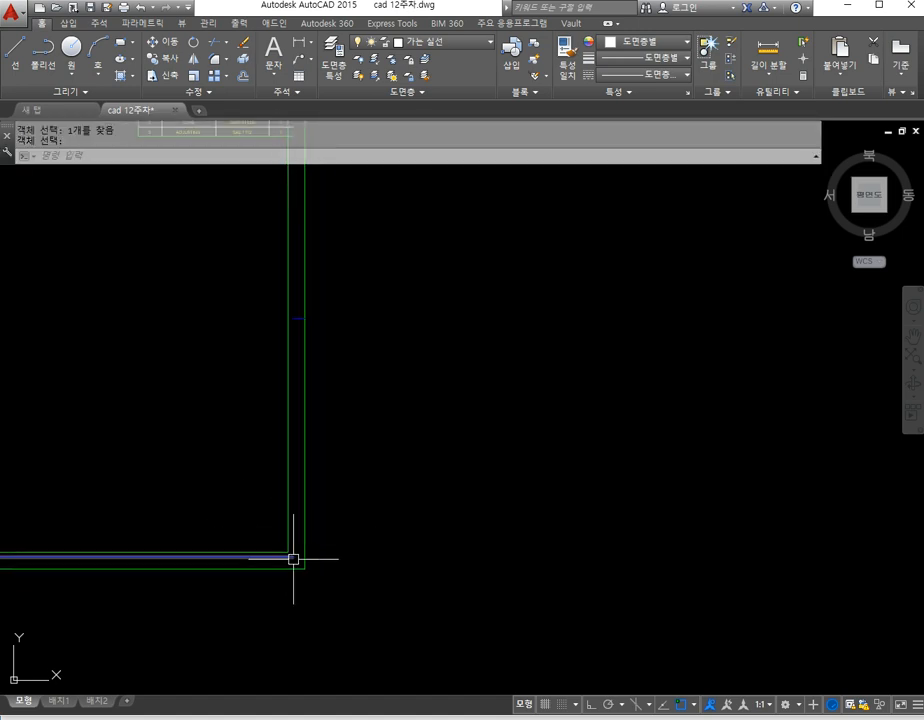
scroll(290, 450, "up", 12)
scroll(328, 470, "down", 7)
scroll(328, 470, "down", 2)
scroll(248, 478, "up", 4)
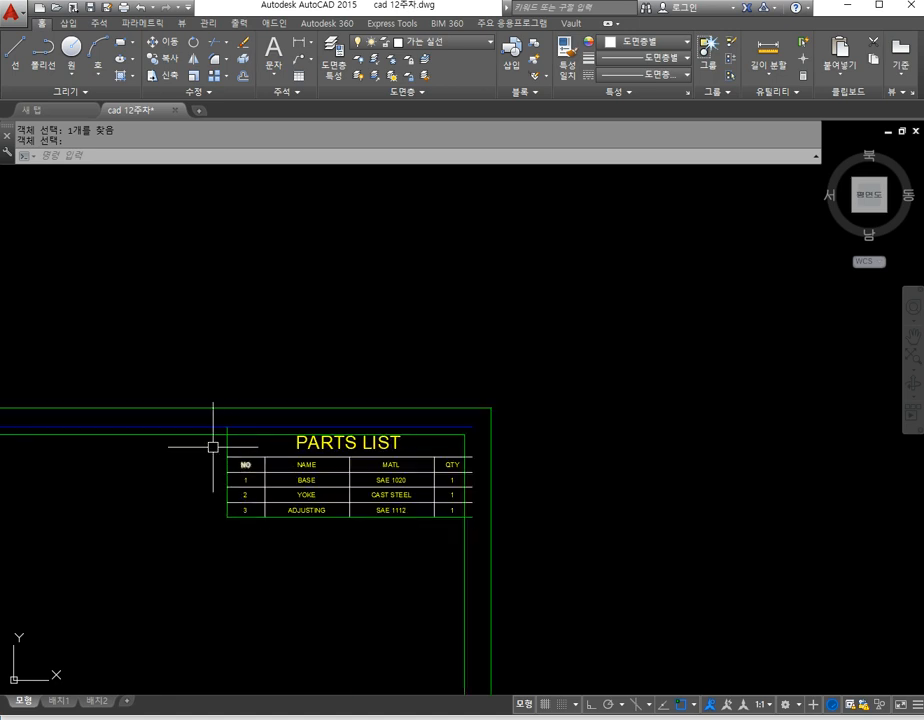
type("e")
key("Return")
left_click(206, 415)
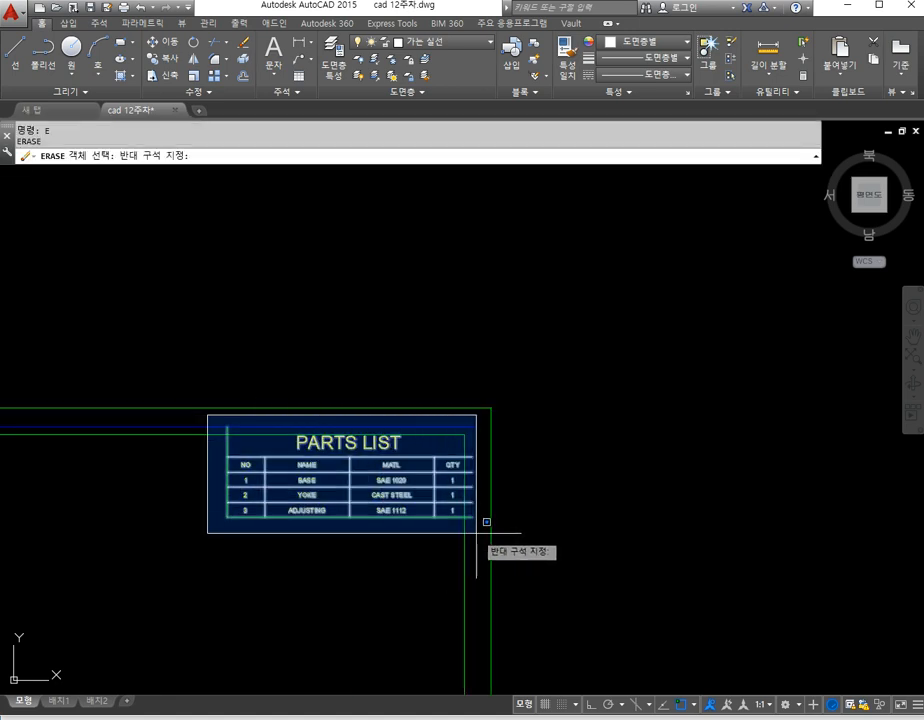
left_click(480, 533)
key("Return")
scroll(457, 466, "up", 3)
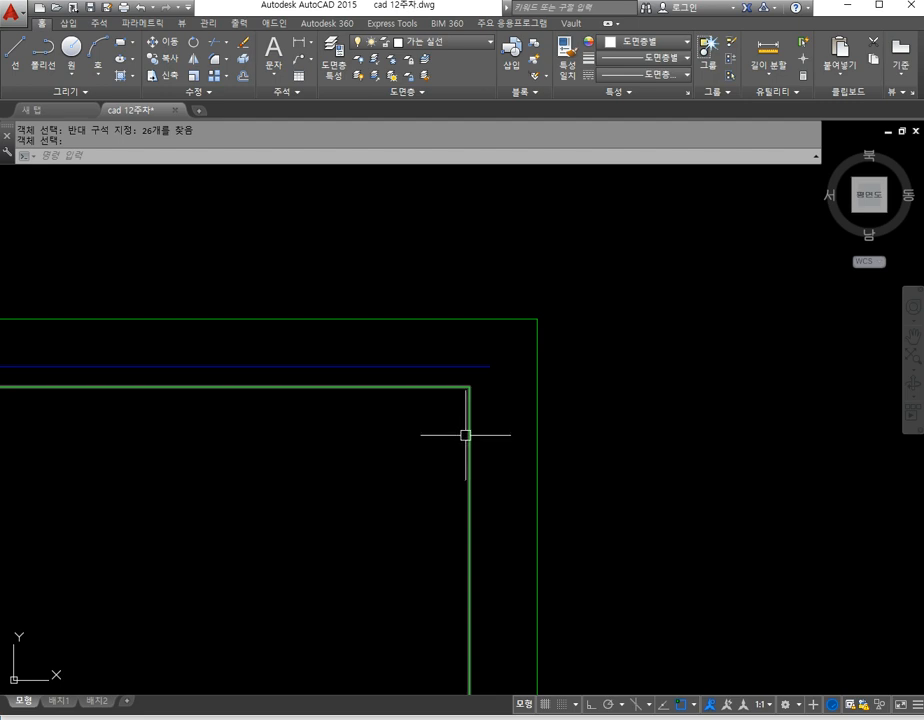
Step: Match the properties of the old blue border line onto the new green inner border
type("ma")
key("Return")
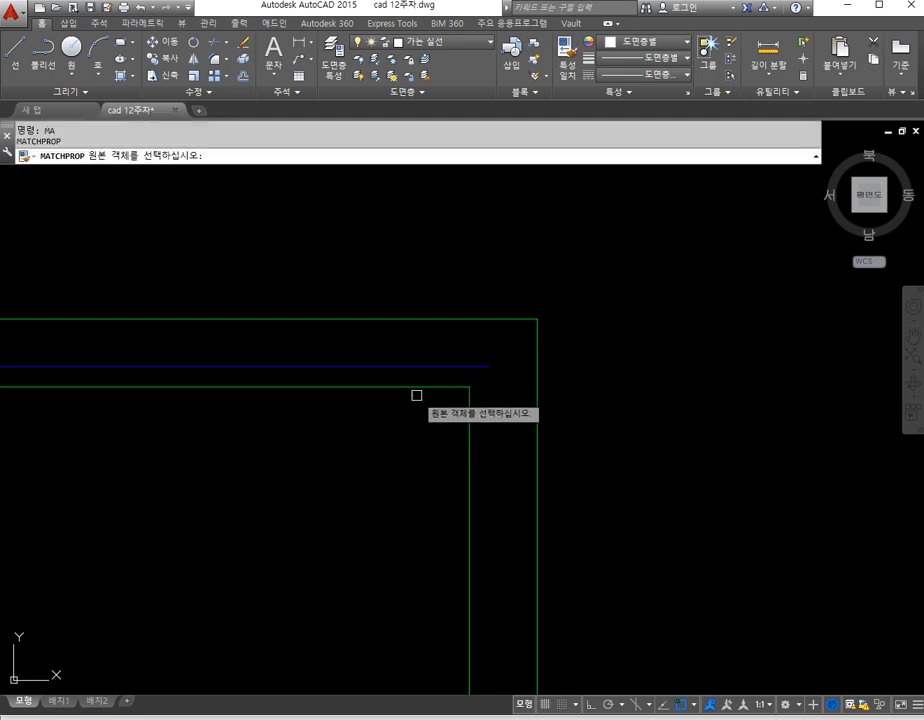
left_click(429, 366)
key("Return")
Step: Erase the old blue inner border lines along the top and left sides of the smaller frame
scroll(404, 459, "down", 5)
middle_click_drag(264, 493, 737, 472)
scroll(233, 429, "up", 5)
type("e")
key("Return")
left_click(241, 369)
key("Return")
key("Return")
left_click(198, 443)
Step: Try to extend the left centre mark to the new inner border of the smaller frame
scroll(270, 470, "down", 2)
scroll(270, 470, "down", 2)
scroll(262, 587, "up", 6)
type("ex")
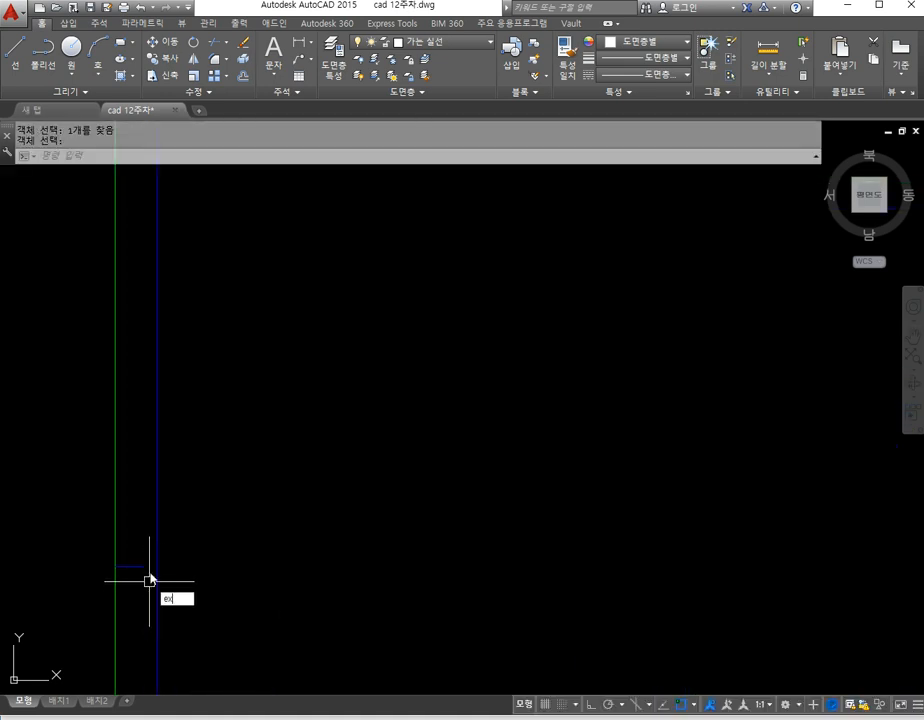
key("Return")
key("Return")
left_click(144, 556)
left_click(139, 583)
key("Escape")
Step: Erase the centre marks on the left and bottom sides of the smaller frame
left_click(140, 567)
key("Delete")
scroll(262, 598, "down", 3)
middle_click_drag(436, 618, 391, 525)
left_click(330, 559)
key("Escape")
key("Escape")
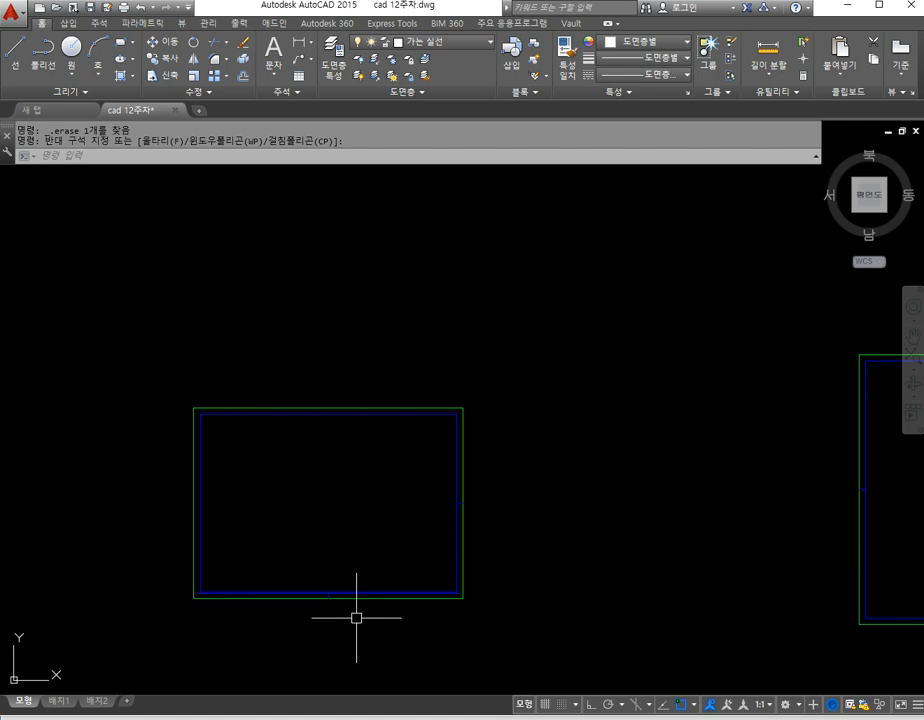
key("Delete")
left_click(305, 551)
left_click(360, 620)
key("Delete")
Step: Erase the centre mark on the right side of the smaller frame
left_click(421, 505)
left_click(489, 501)
key("Return")
key("Delete")
left_click(314, 367)
key("Escape")
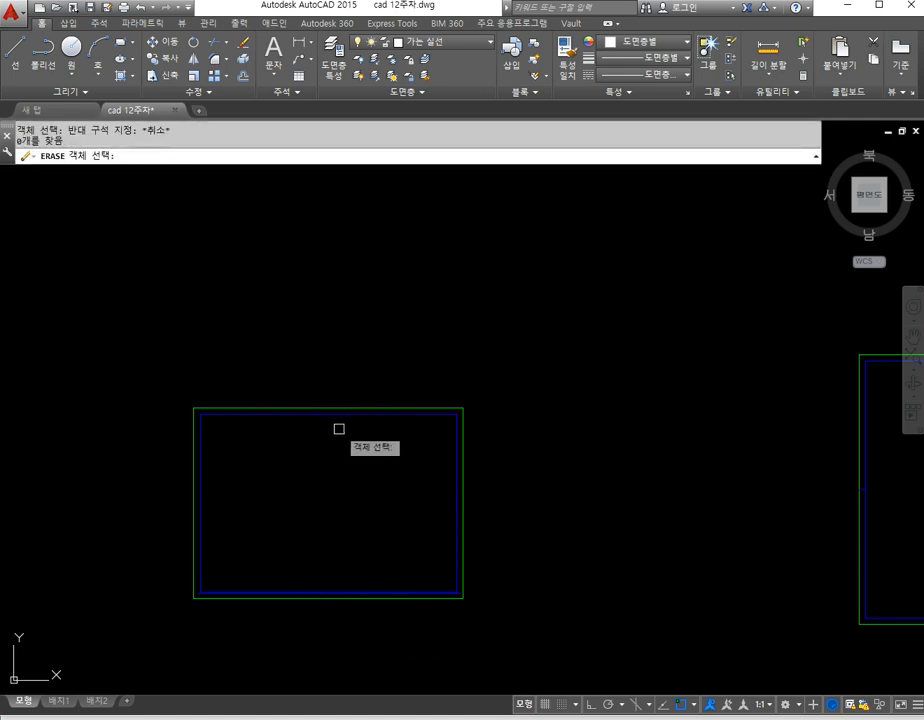
key("Escape")
Step: Copy the full-size title block from the larger frame to the matching lower-right corner of the smaller frame
scroll(274, 443, "up", 2)
mouse_move(274, 443)
middle_mouse_down()
mouse_move(336, 373)
mouse_move(444, 357)
middle_mouse_up()
middle_click_drag(362, 428, 551, 447)
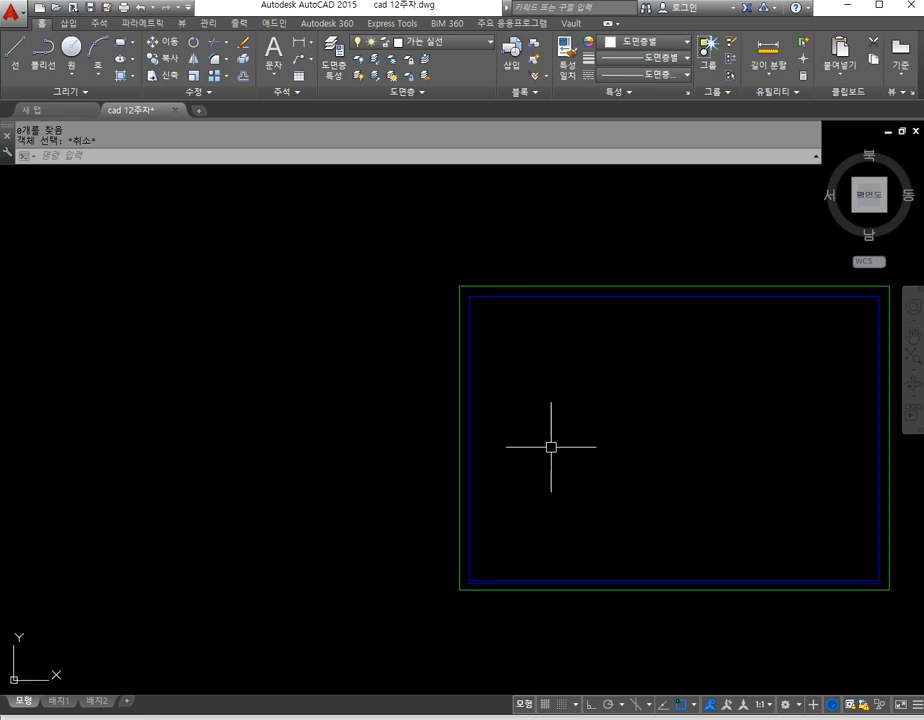
middle_click_drag(804, 504, 363, 496)
scroll(602, 500, "down", 2)
middle_click_drag(641, 503, 291, 495)
middle_click_drag(863, 550, 685, 539)
scroll(684, 539, "up", 3)
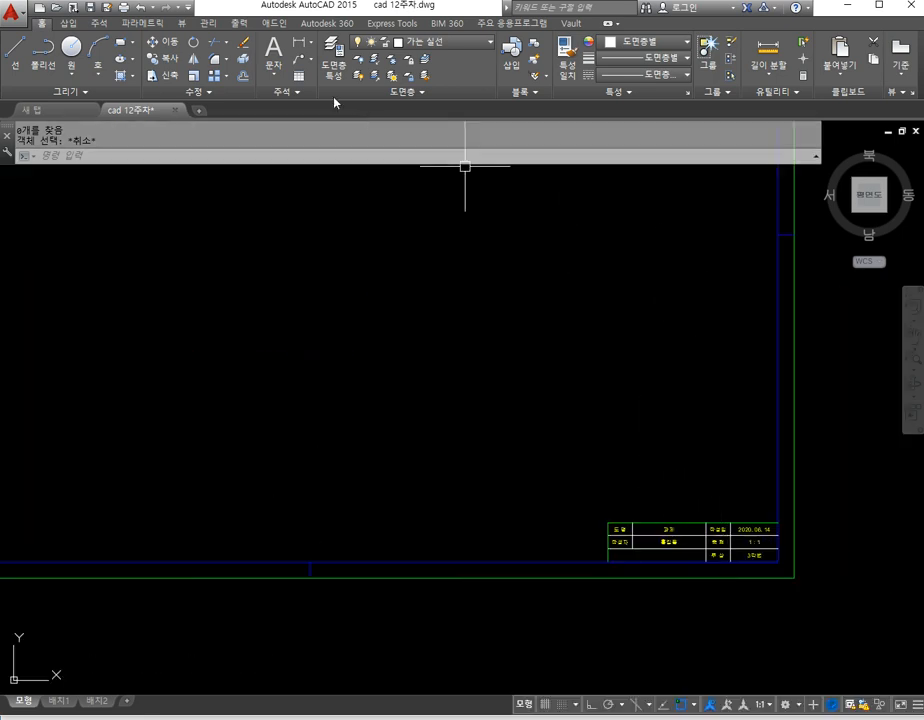
left_click(162, 58)
left_click(569, 489)
left_click(846, 627)
key("Return")
left_click(792, 578)
scroll(775, 596, "down", 4)
middle_click_drag(293, 594, 648, 600)
scroll(340, 570, "up", 6)
left_click(424, 564)
scroll(433, 585, "down", 4)
key("Escape")
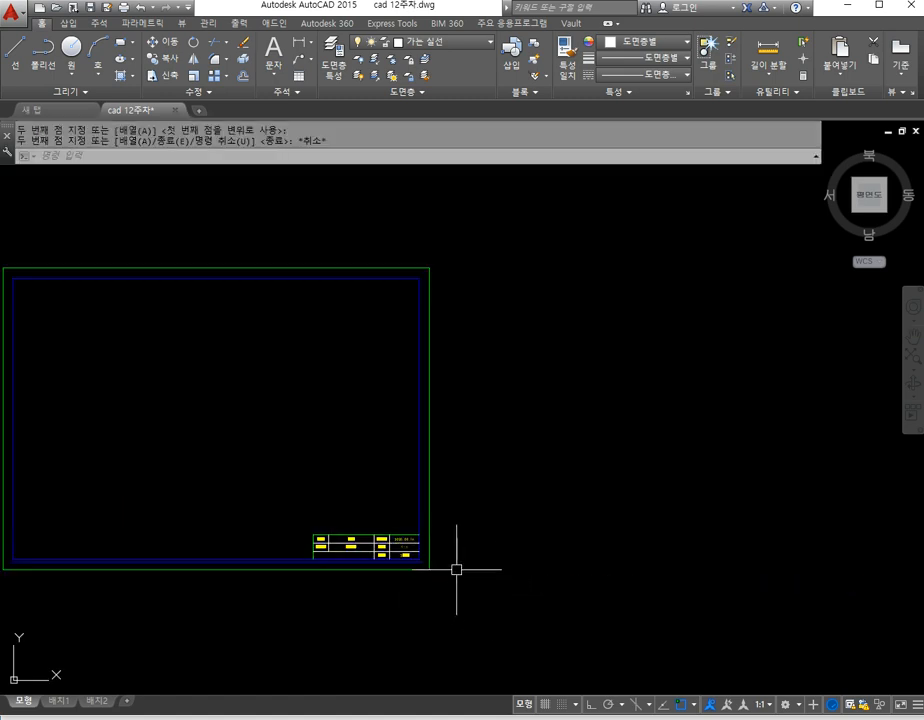
Step: Erase the leftover blue line below the title block in the smaller frame
scroll(373, 594, "up", 8)
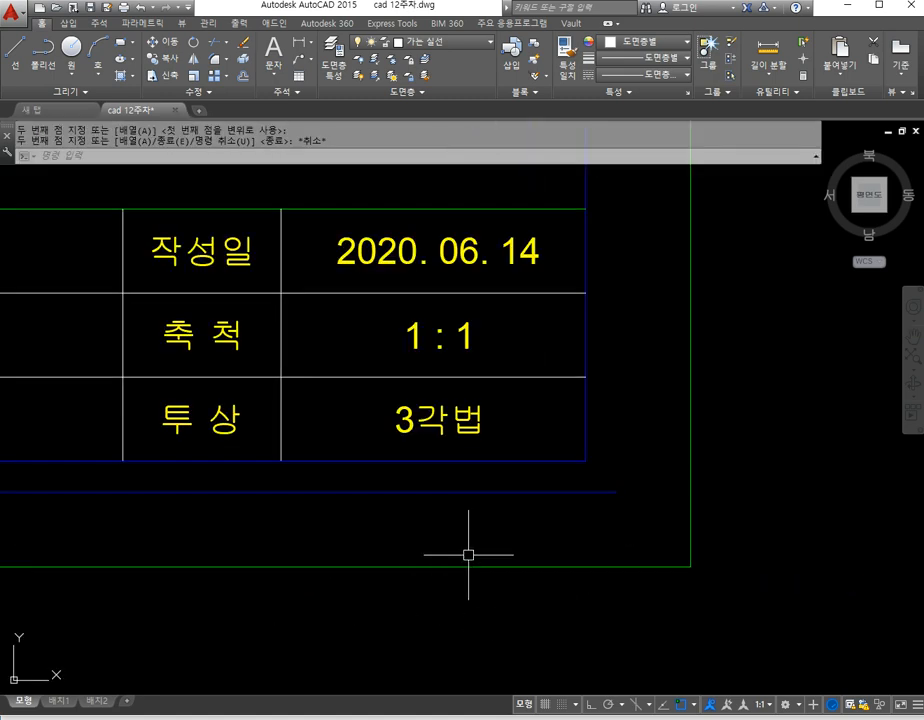
type("E")
key("Return")
left_click_drag(518, 512, 514, 472)
Step: Erase the PARTS LIST table in the larger frame
scroll(490, 512, "down", 5)
middle_click_drag(566, 520, 152, 626)
scroll(475, 564, "down", 6)
middle_click_drag(821, 446, 567, 485)
scroll(568, 483, "up", 6)
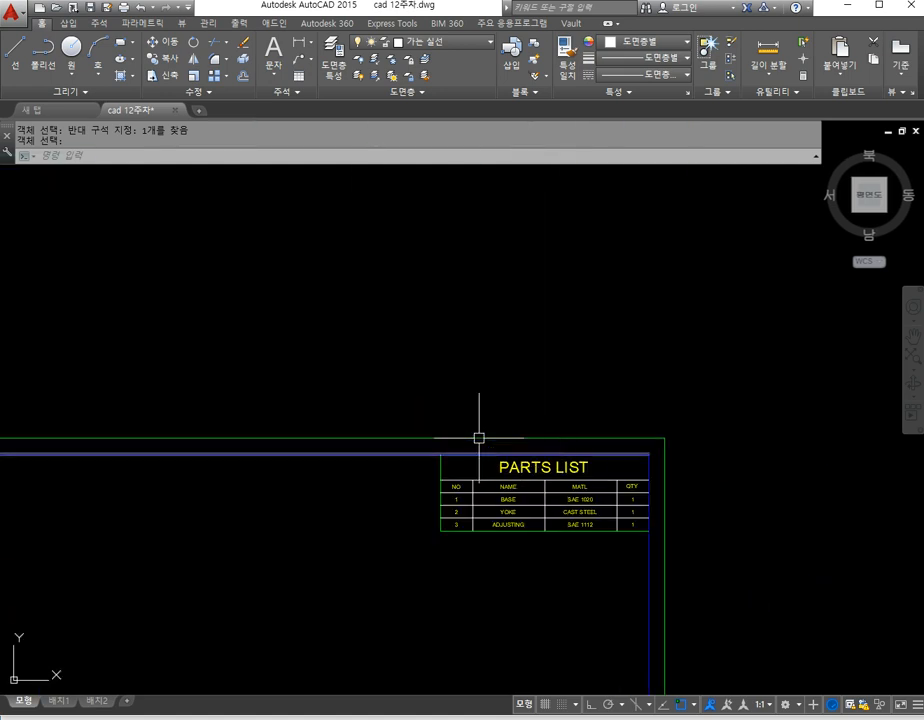
key("space")
left_click(403, 413)
left_click(697, 553)
key("Return")
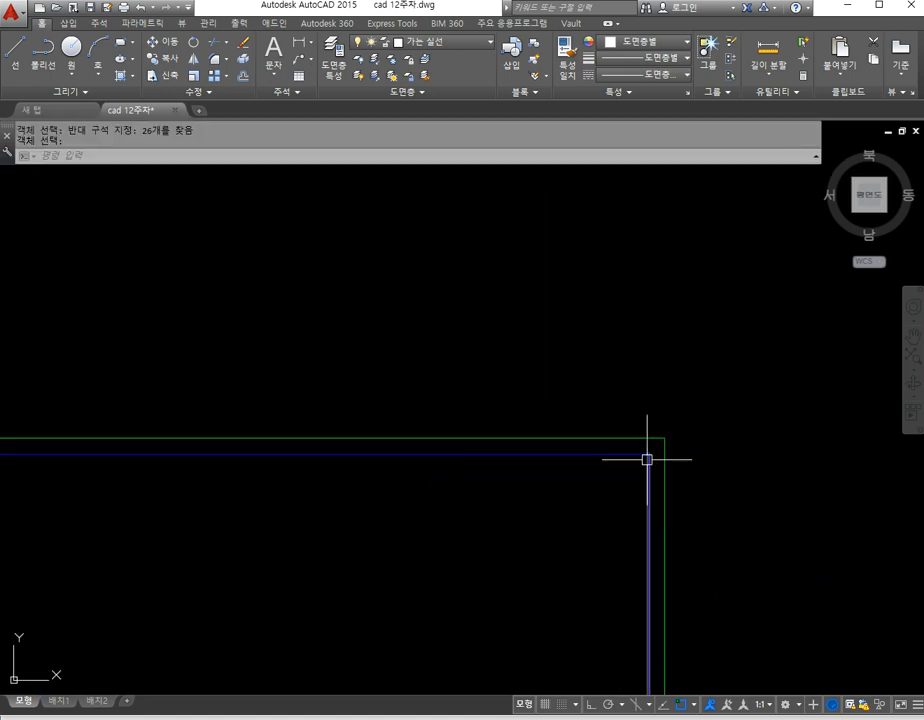
Step: Undo the erasing of the PARTS LIST table
key("Escape")
key("Escape")
type("u")
key("Return")
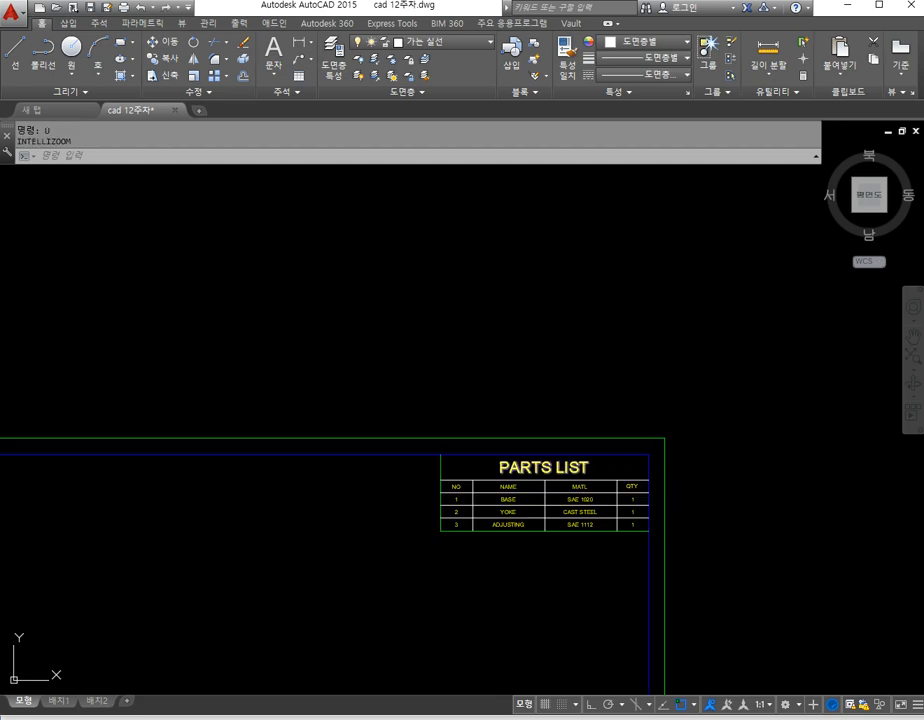
Step: Copy the PARTS LIST table from the larger frame to the upper-right inner border corner of the smaller frame
type("cp")
key("Return")
left_click(392, 390)
left_click(695, 525)
key("Return")
left_click(652, 462)
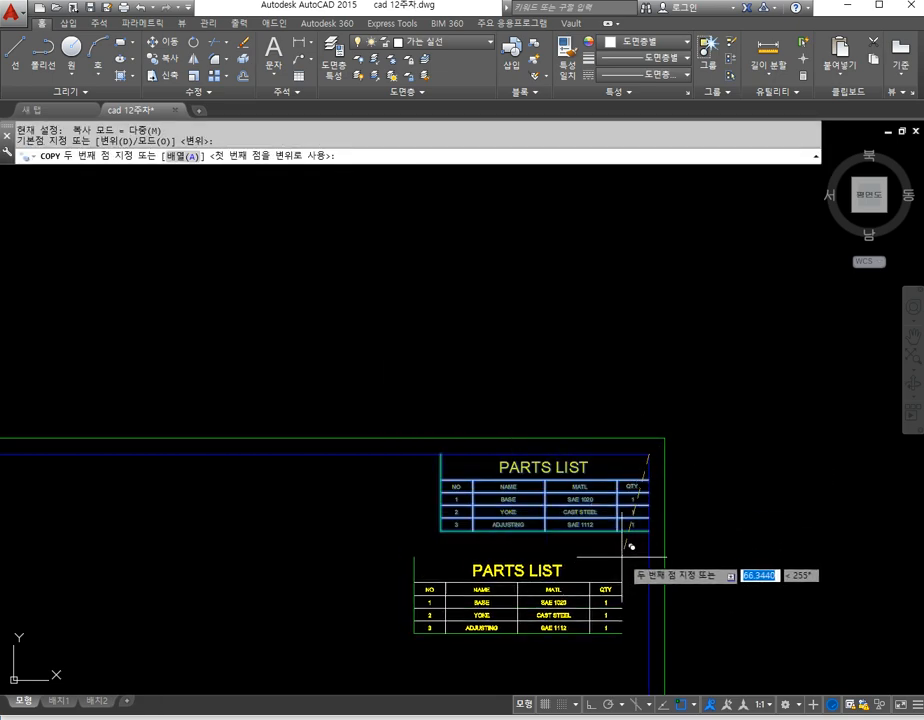
scroll(590, 558, "down", 6)
middle_click_drag(402, 563, 614, 483)
scroll(312, 501, "up", 10)
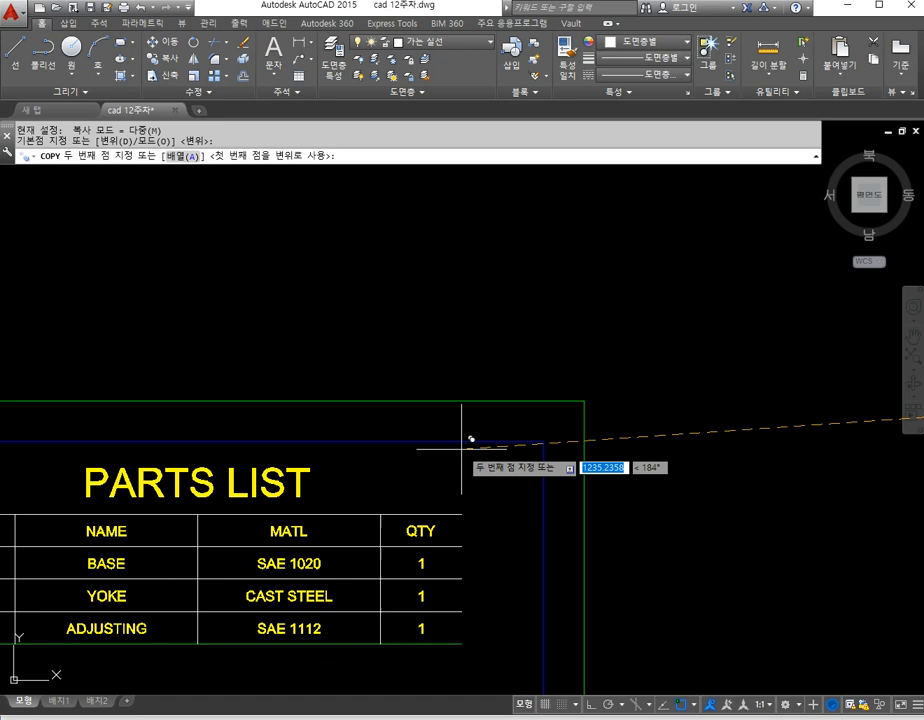
left_click(543, 441)
key("Escape")
key("Escape")
scroll(498, 534, "down", 4)
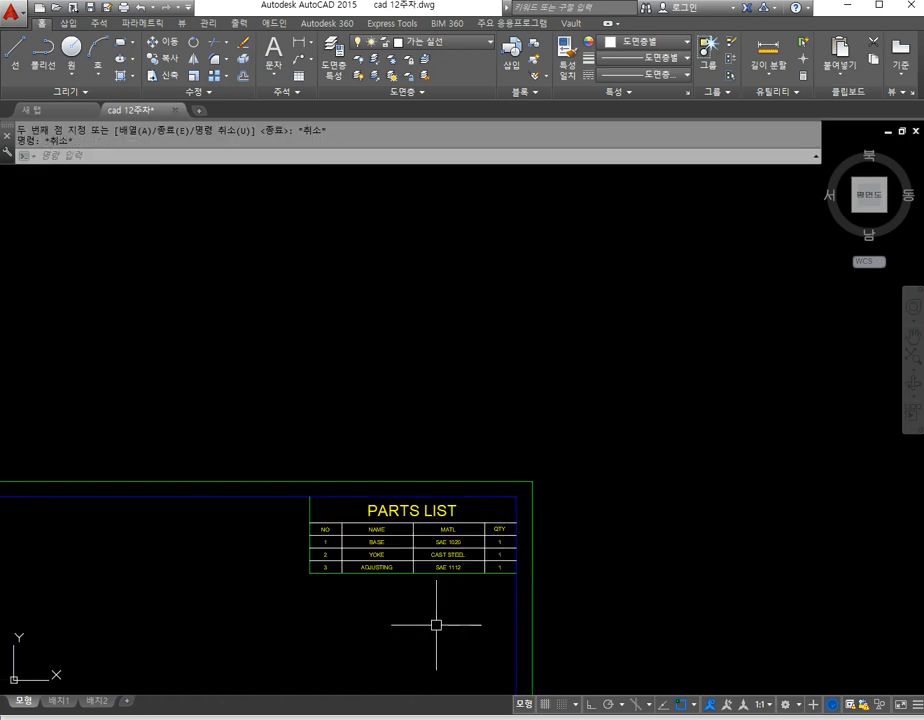
Step: Draw a 420 by 297 rectangle in the empty space left of the smaller frame
scroll(570, 503, "down", 4)
middle_click_drag(437, 565, 505, 515)
type("rec")
key("Return")
left_click(91, 577)
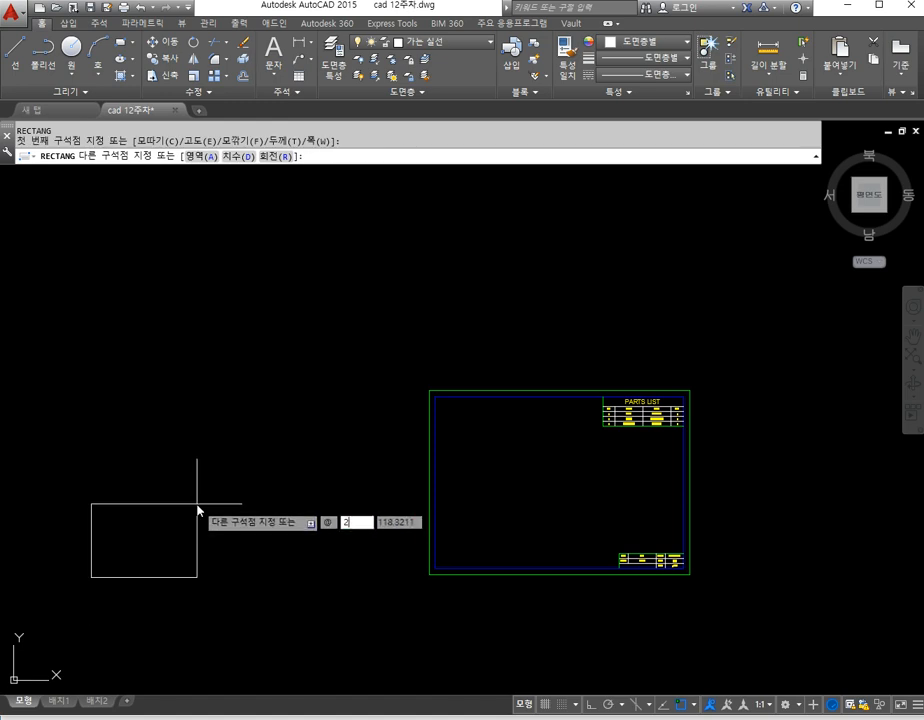
type("0")
key("Tab")
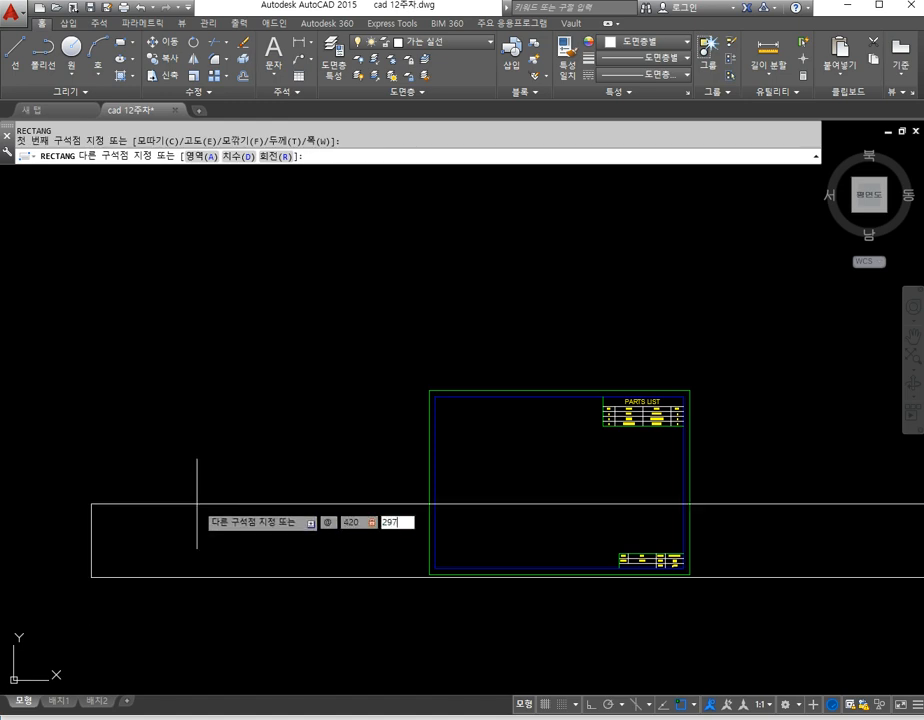
key("Return")
middle_click_drag(175, 487, 256, 471)
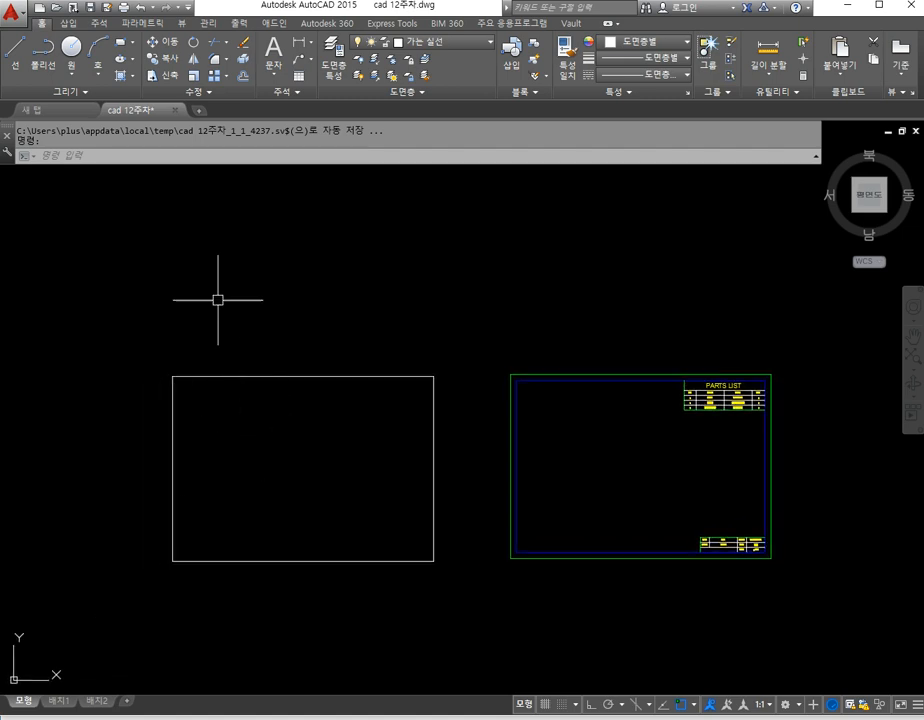
Step: Offset the new rectangle inward by 10
left_click(243, 77)
type("10")
key("Return")
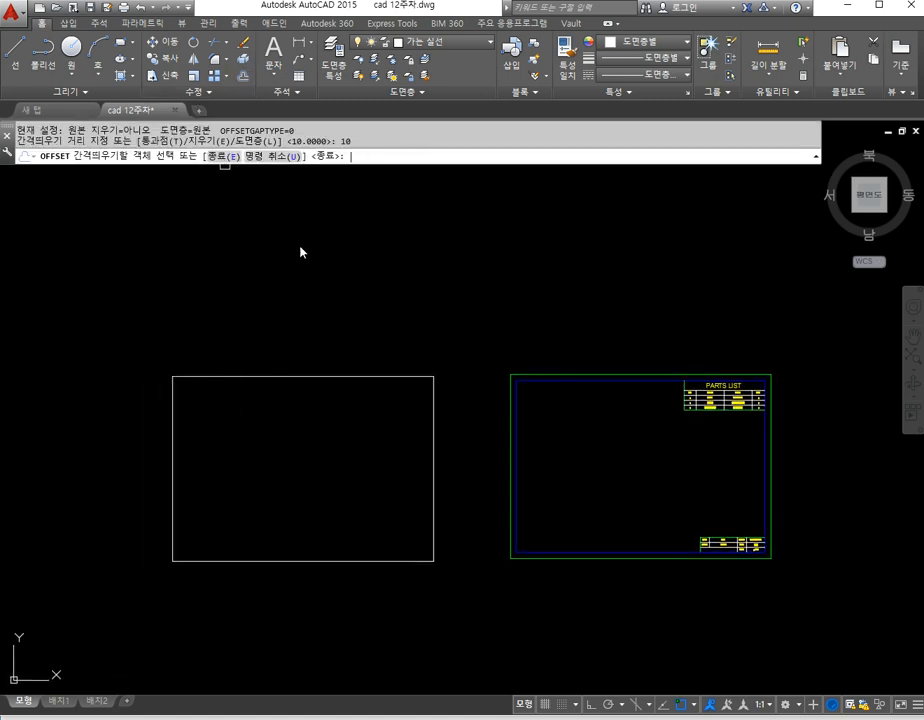
left_click(367, 376)
left_click(351, 429)
key("Escape")
key("Escape")
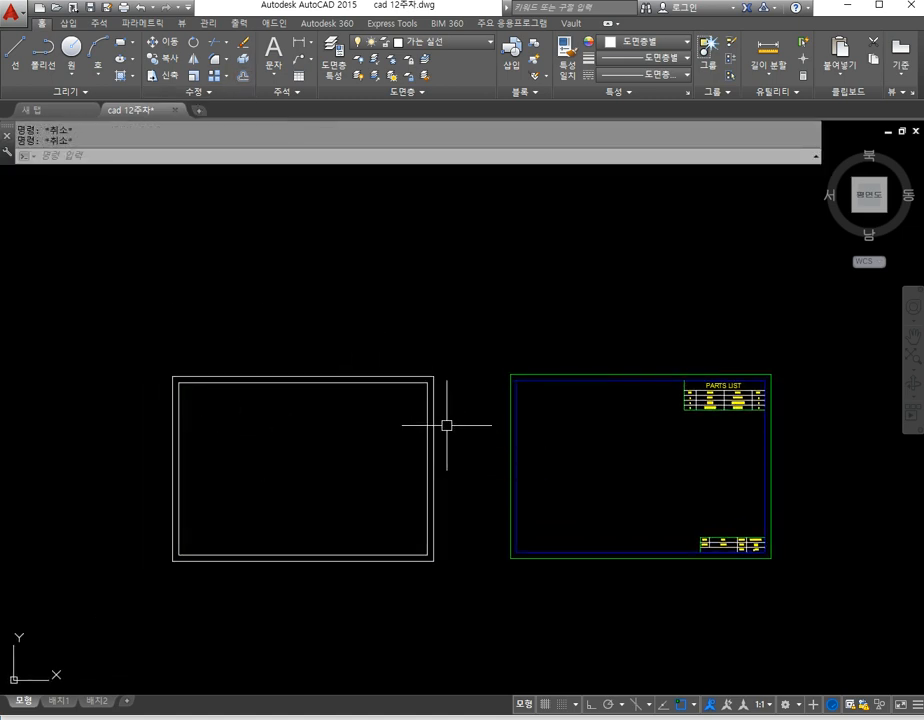
Step: Match the new frame's outer and inner rectangles to the properties of the existing frame's green outer and blue inner borders
left_click(575, 60)
left_click(548, 375)
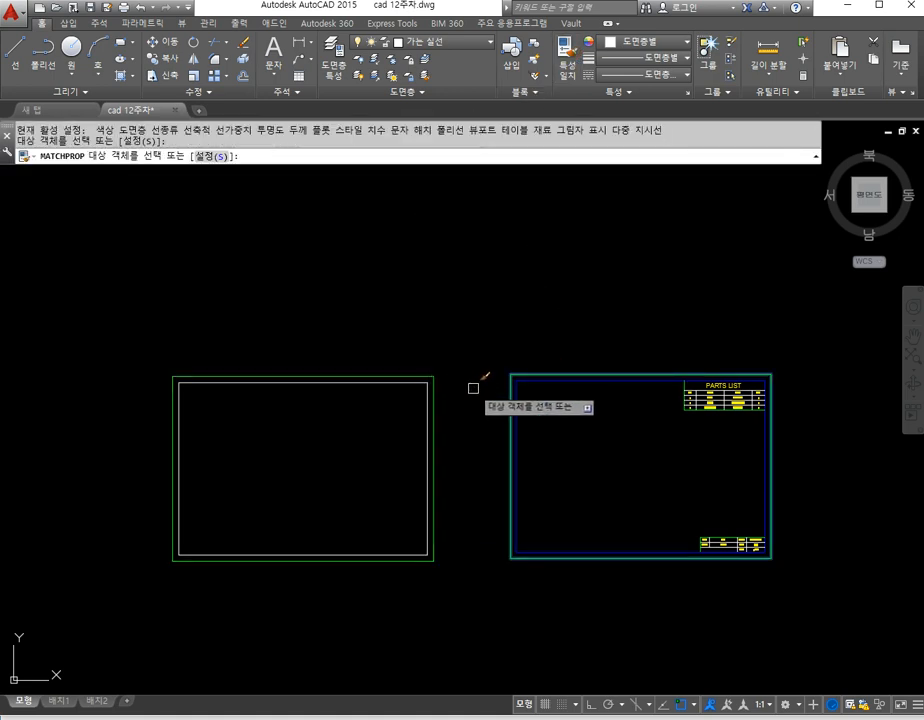
left_click(392, 383)
key("Escape")
key("Escape")
middle_click_drag(382, 405, 388, 384)
Step: Copy the PARTS LIST table into the new frame, using the upper-right outer corners of both frames as reference points
type("cp")
key("Return")
left_click(664, 318)
left_click(794, 439)
key("Return")
left_click(777, 354)
left_click(440, 356)
key("Return")
Step: Copy the title block into the new frame, using the lower-right outer corners of both frames as reference points
key("Return")
left_click(685, 481)
left_click(808, 553)
key("Return")
left_click(777, 537)
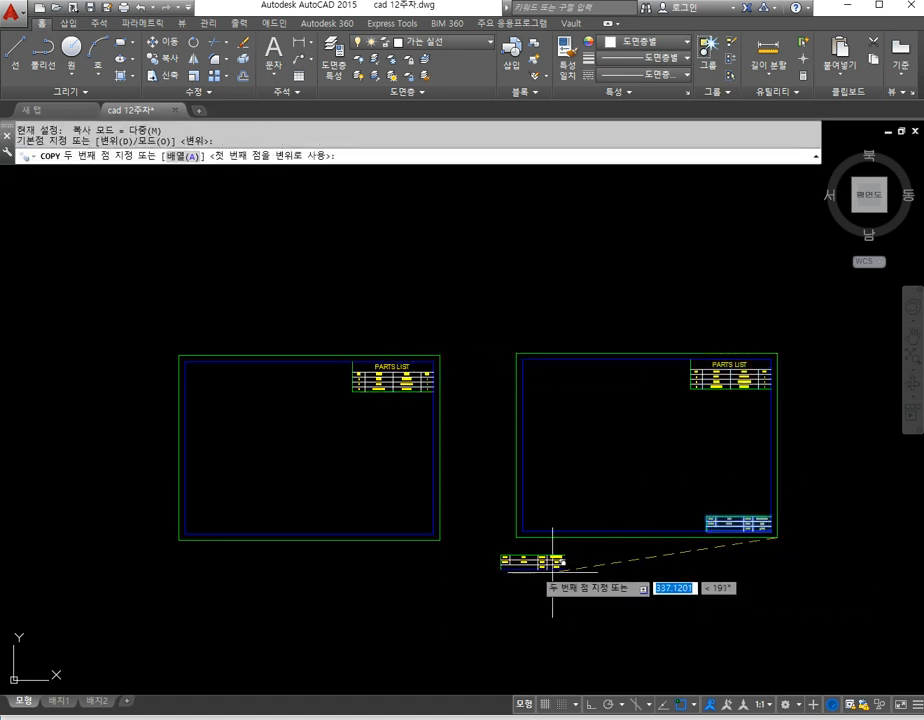
left_click(440, 540)
key("Escape")
Step: Erase the reworked frame beside the new one, including its tables
type("e")
key("Return")
left_click(495, 309)
left_click(850, 621)
key("Return")
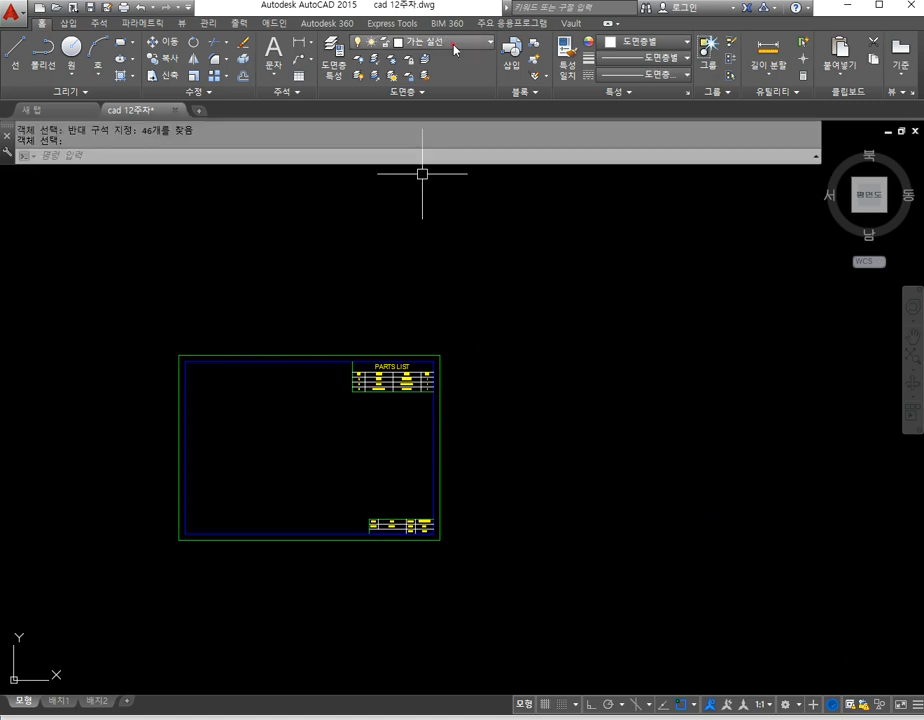
Step: Make 외형선 the current layer and draw vertical and horizontal centre lines between the frame's edge midpoints
left_click(455, 45)
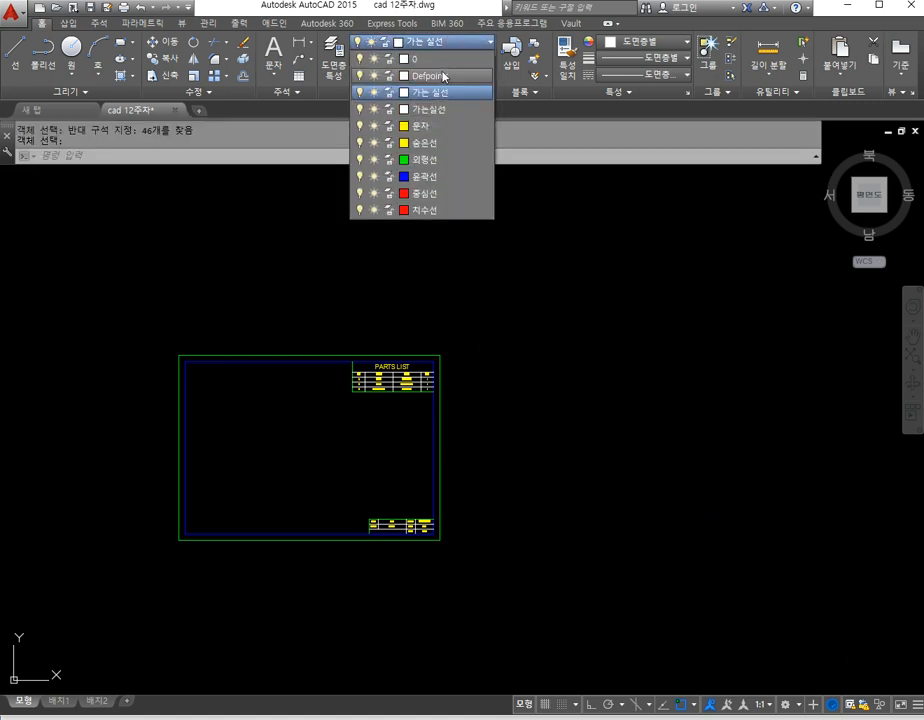
left_click(432, 160)
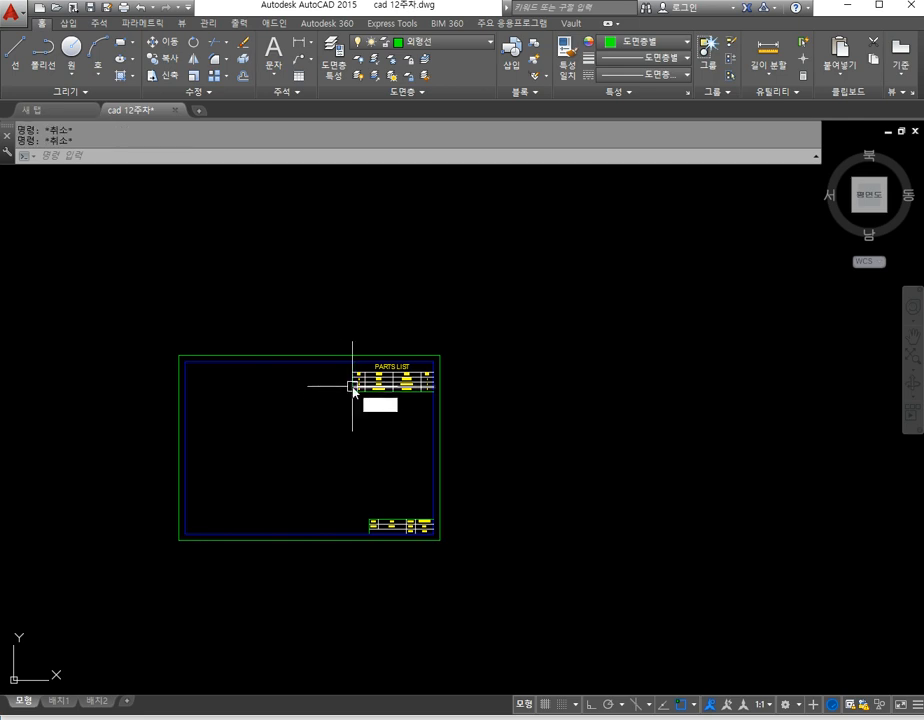
type("l")
key("Return")
left_click(309, 356)
left_click(310, 540)
key("Return")
key("Return")
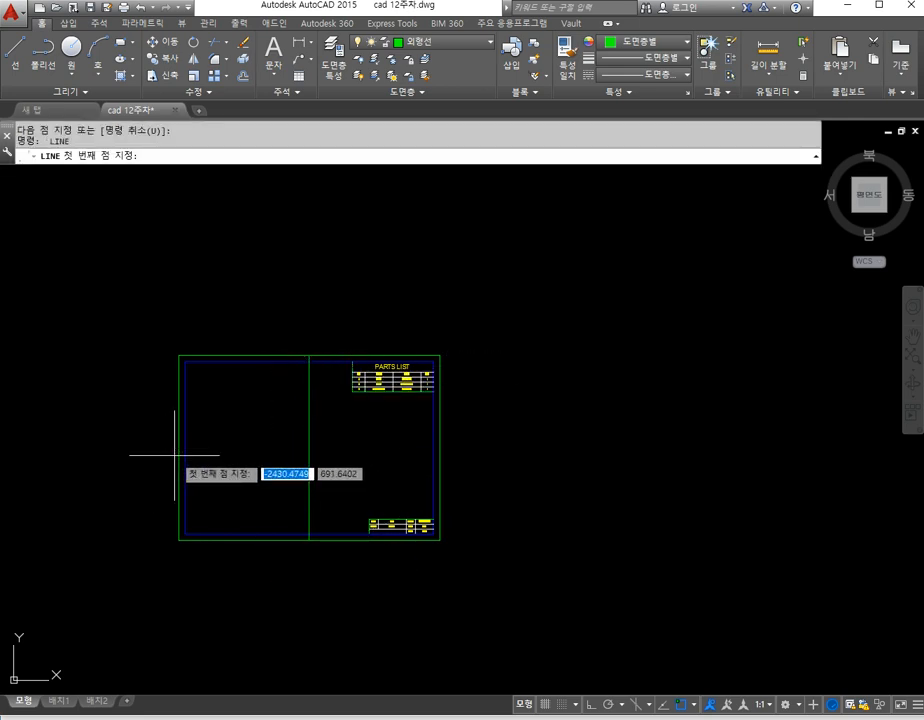
left_click(179, 448)
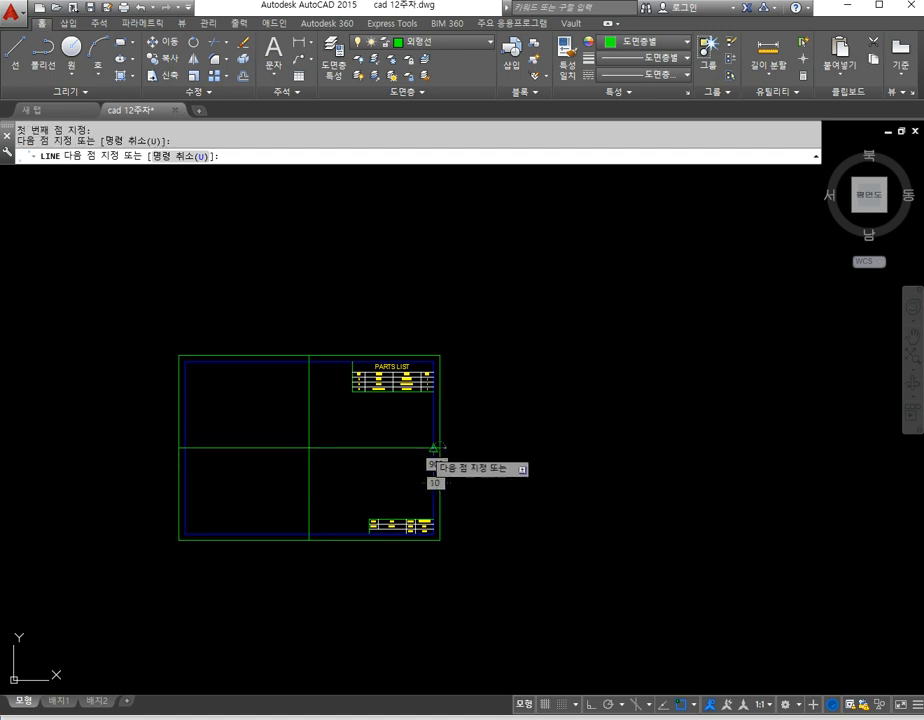
left_click(434, 448)
key("Escape")
Step: Trim the two centre lines inside the inner border, leaving short centre marks in the frame margin
type("tr")
key("Return")
key("Return")
left_click_drag(336, 484, 303, 440)
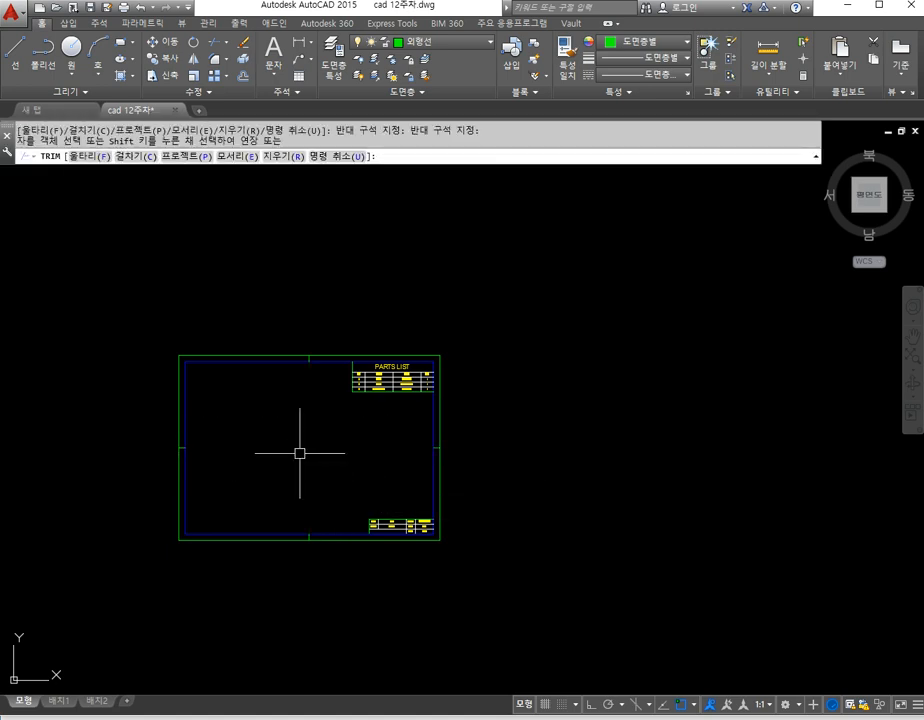
key("Escape")
key("Escape")
Step: Move the new frame with its title block and parts list to the empty area near the coordinate origin
scroll(386, 448, "down", 3)
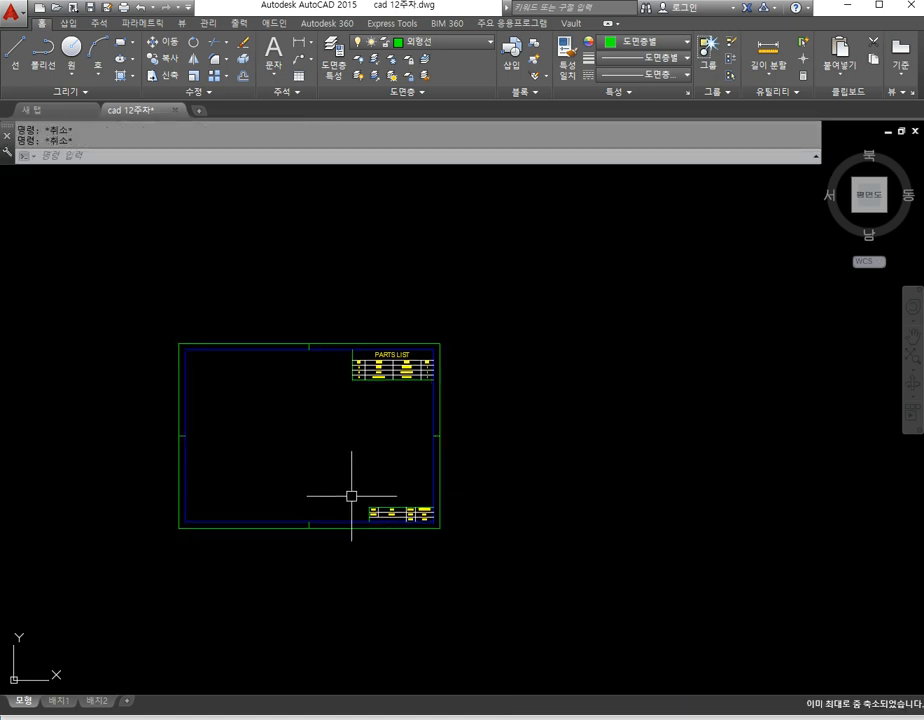
type("z")
key("Return")
type("e")
key("Return")
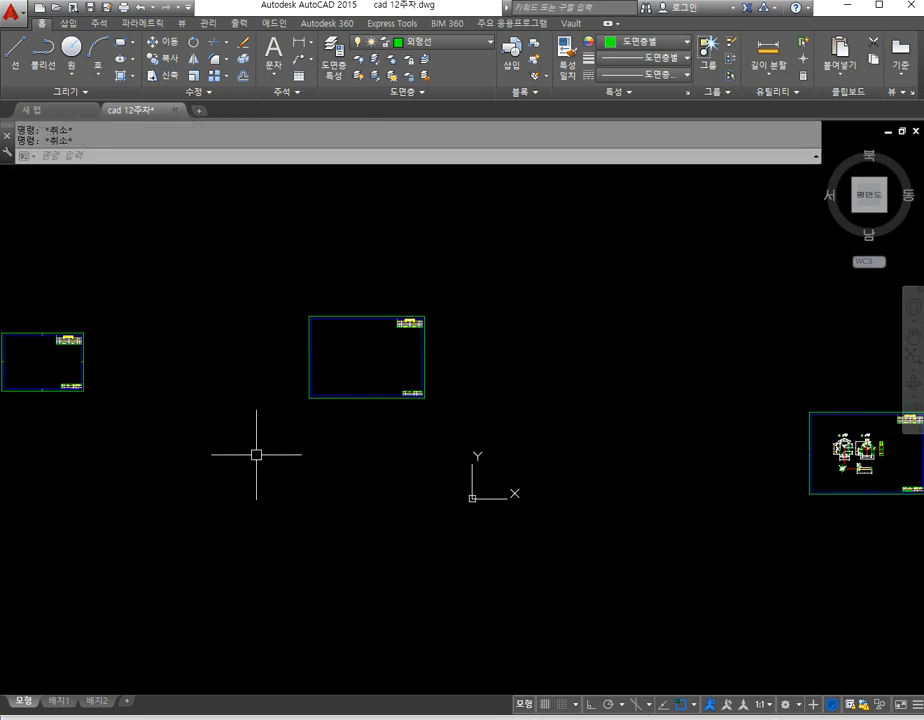
middle_click_drag(319, 450, 468, 505)
scroll(470, 505, "up", 2)
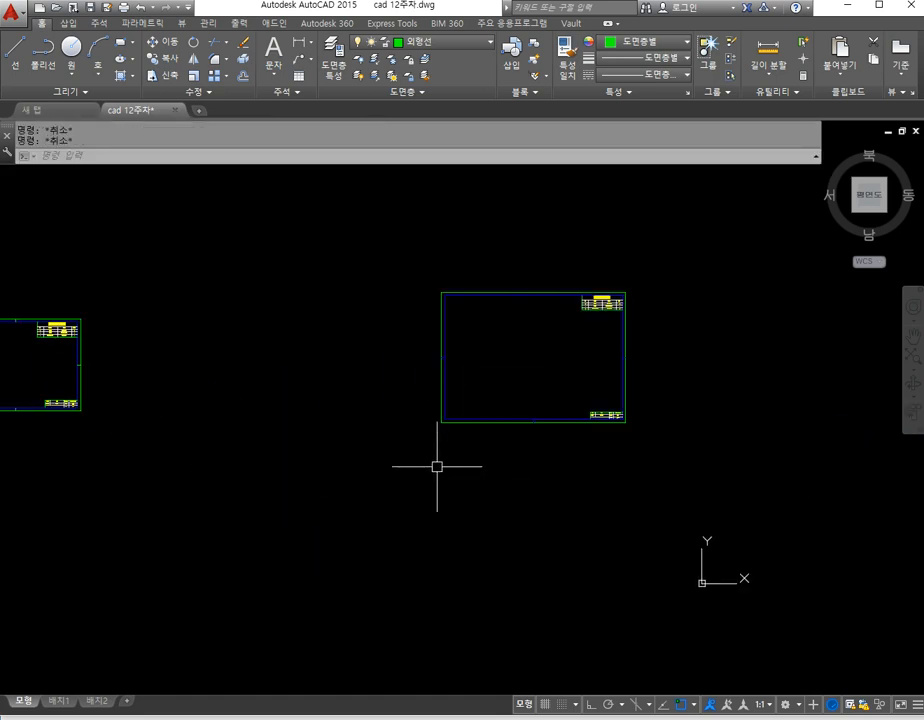
middle_click_drag(270, 450, 362, 445)
type("m")
key("Return")
left_click(230, 443)
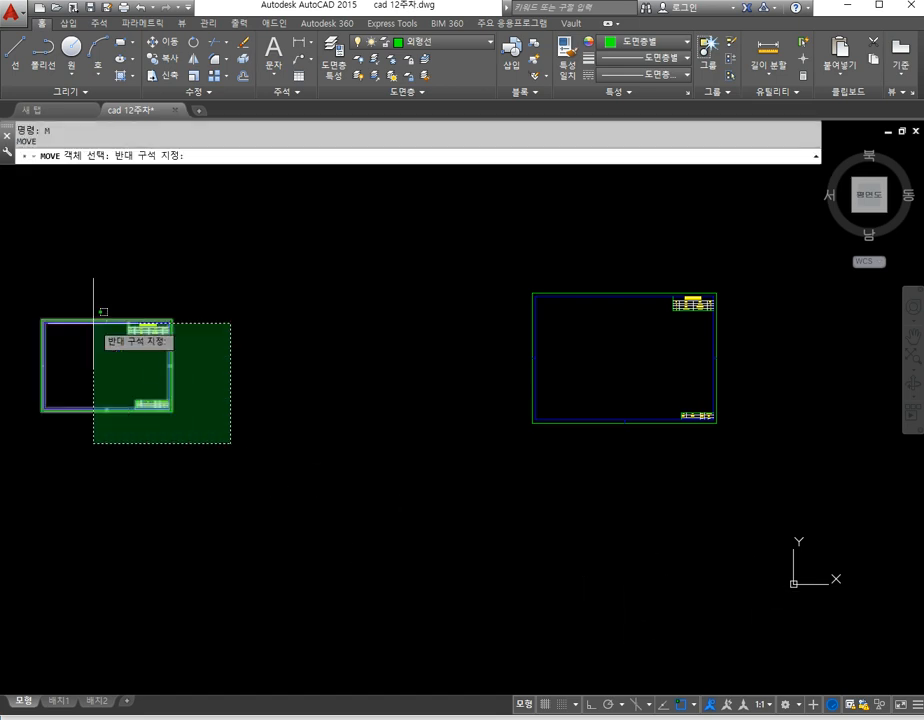
left_click(37, 302)
key("Return")
left_click(76, 380)
left_click(758, 529)
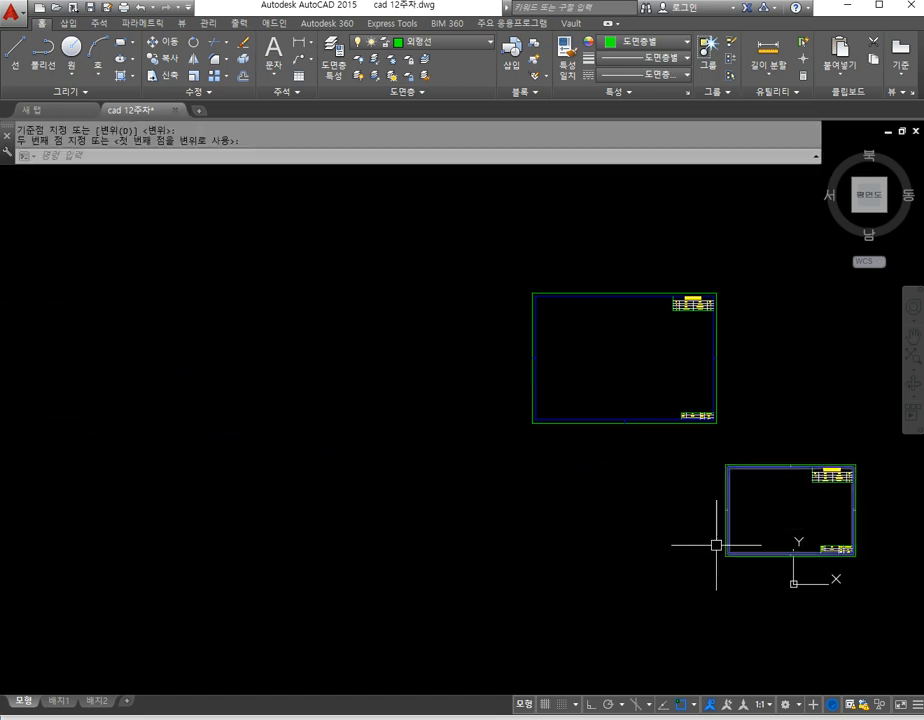
Step: Try to move the whole frame by its lower-left outer corner, entering the relative second point @0,0
middle_click_drag(685, 581, 382, 547)
scroll(427, 540, "up", 4)
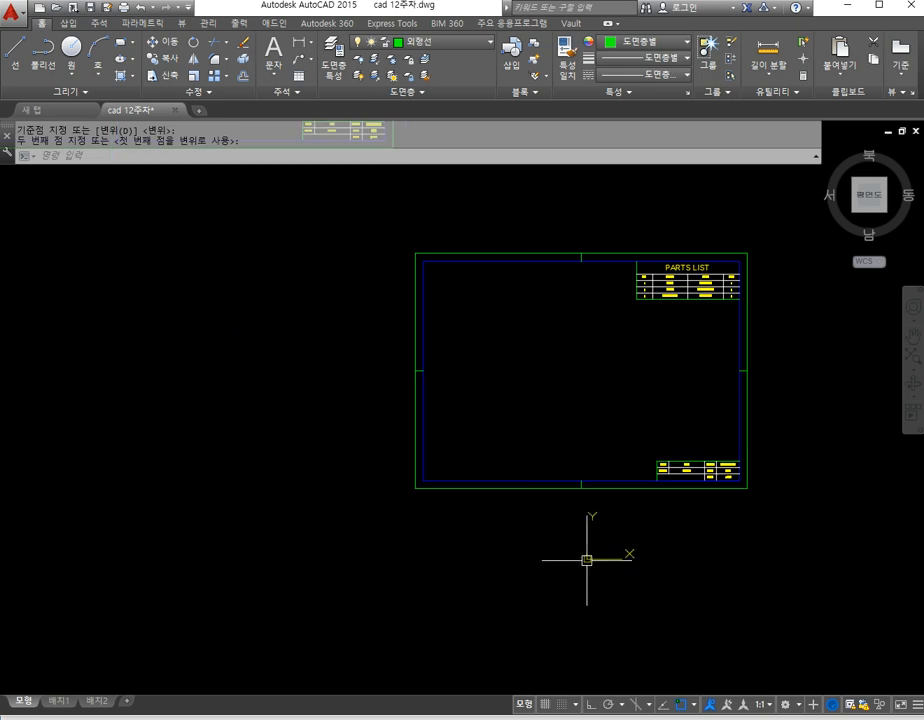
middle_click_drag(549, 536, 520, 540)
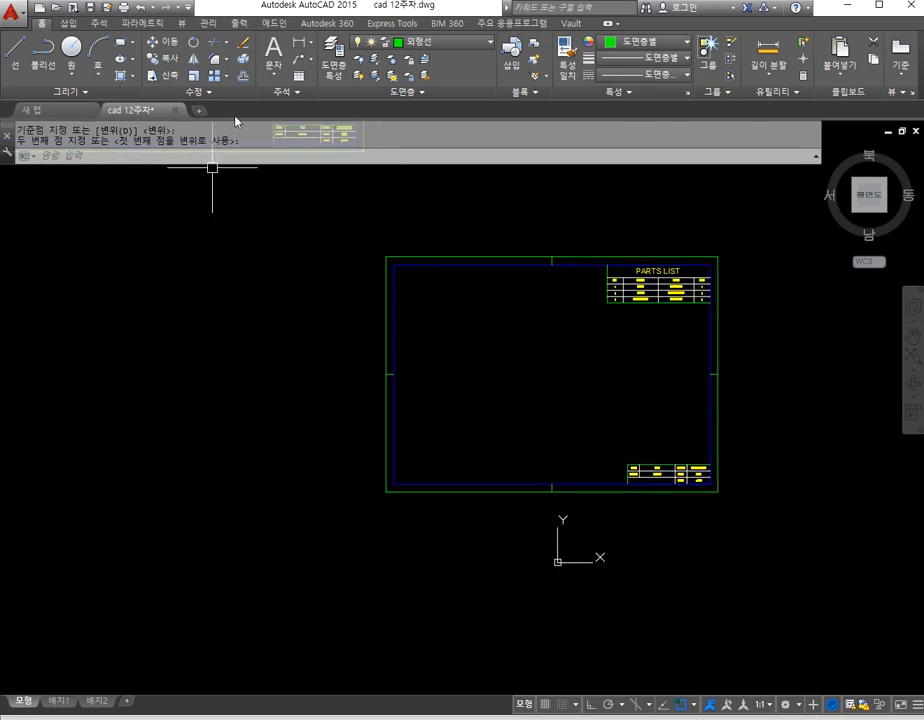
left_click(160, 42)
left_click(311, 217)
left_click(680, 431)
key("Return")
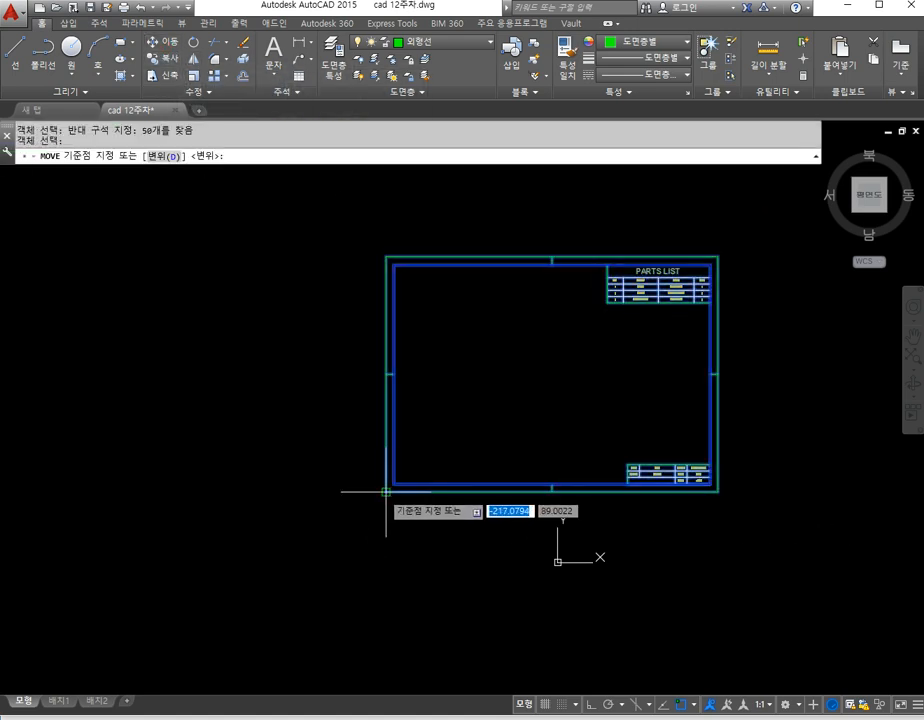
left_click(387, 490)
key("Escape")
key("Escape")
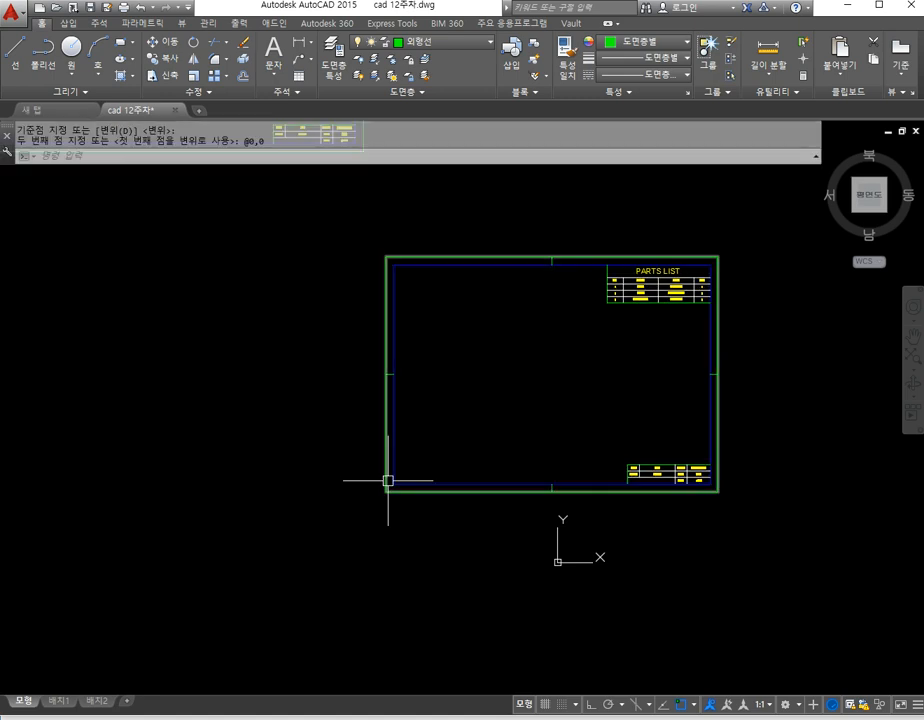
middle_click_drag(400, 506, 343, 503)
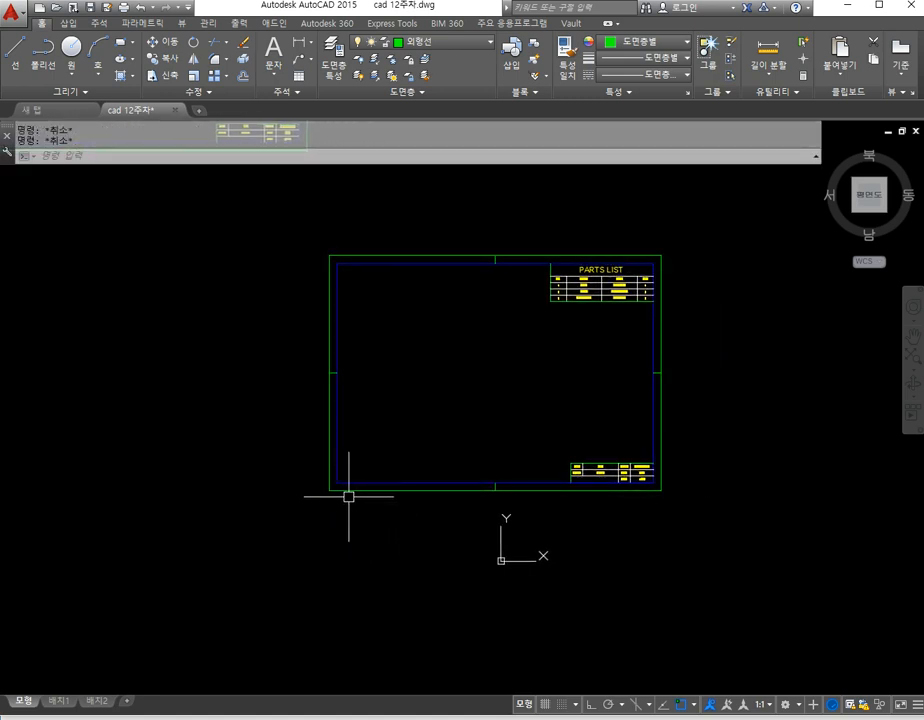
type("L")
key("Return")
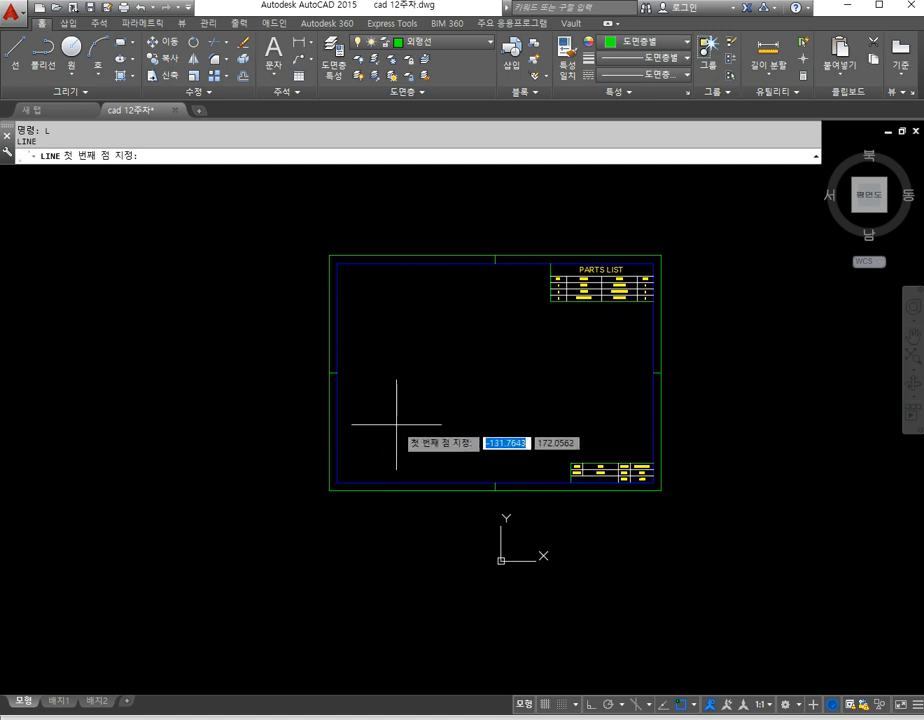
key("Escape")
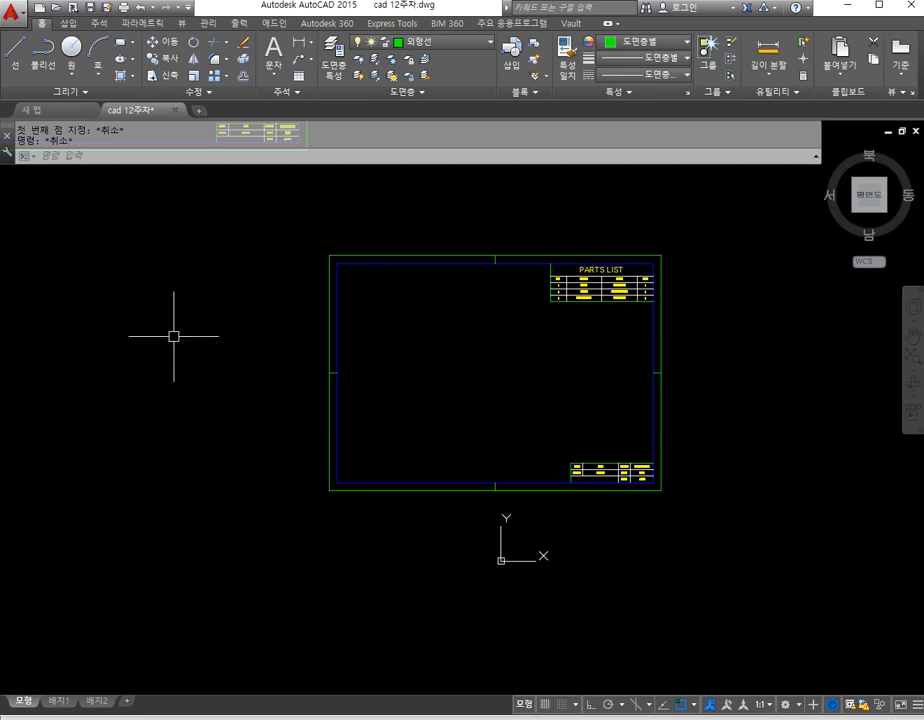
left_click(431, 402)
key("Escape")
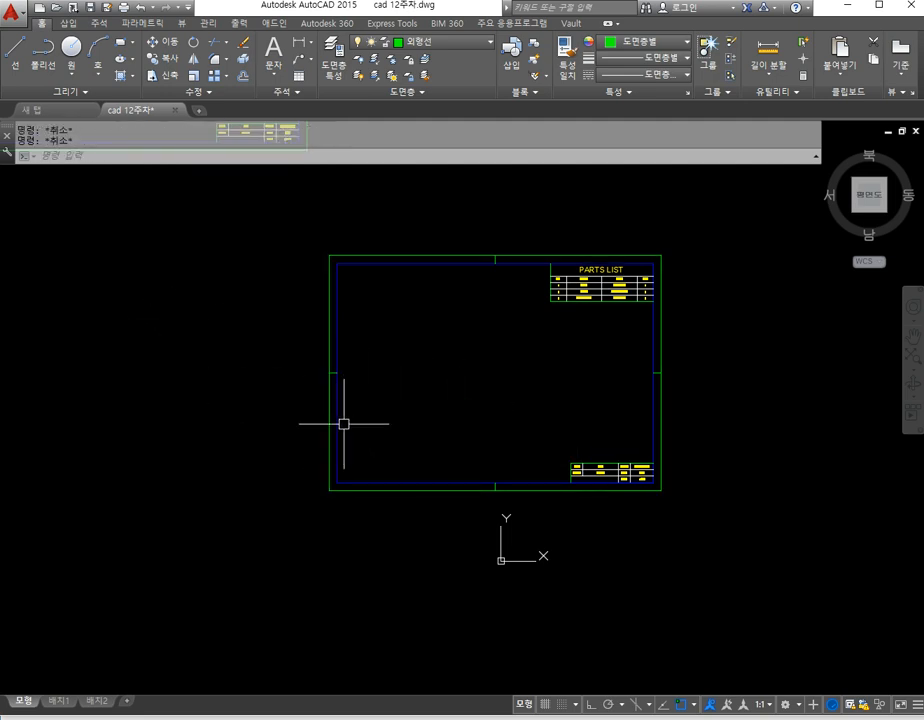
type("l")
key("Return")
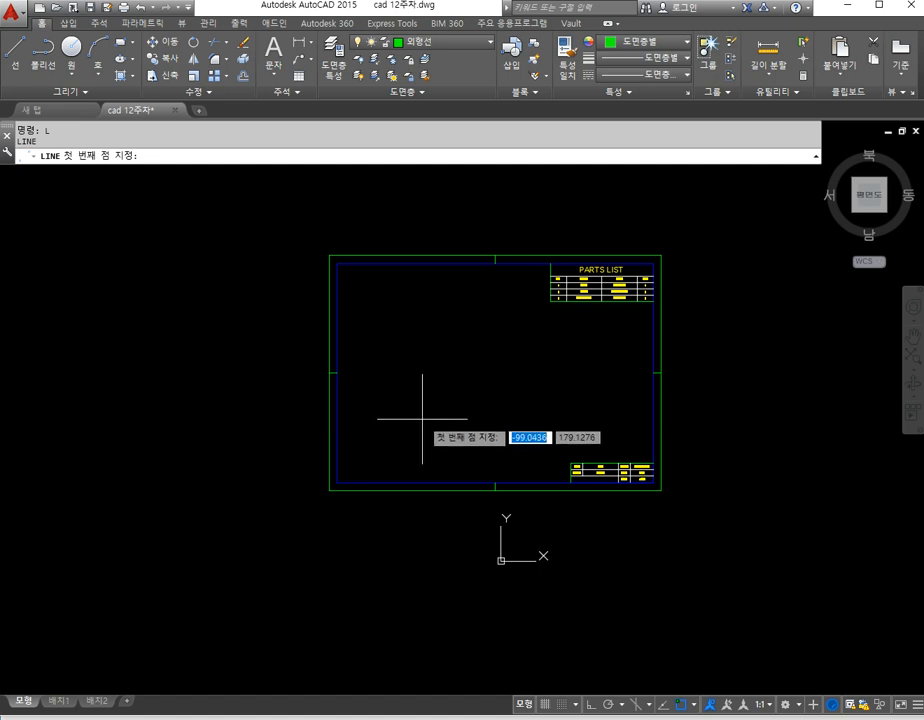
key("Escape")
key("Escape")
key("Escape")
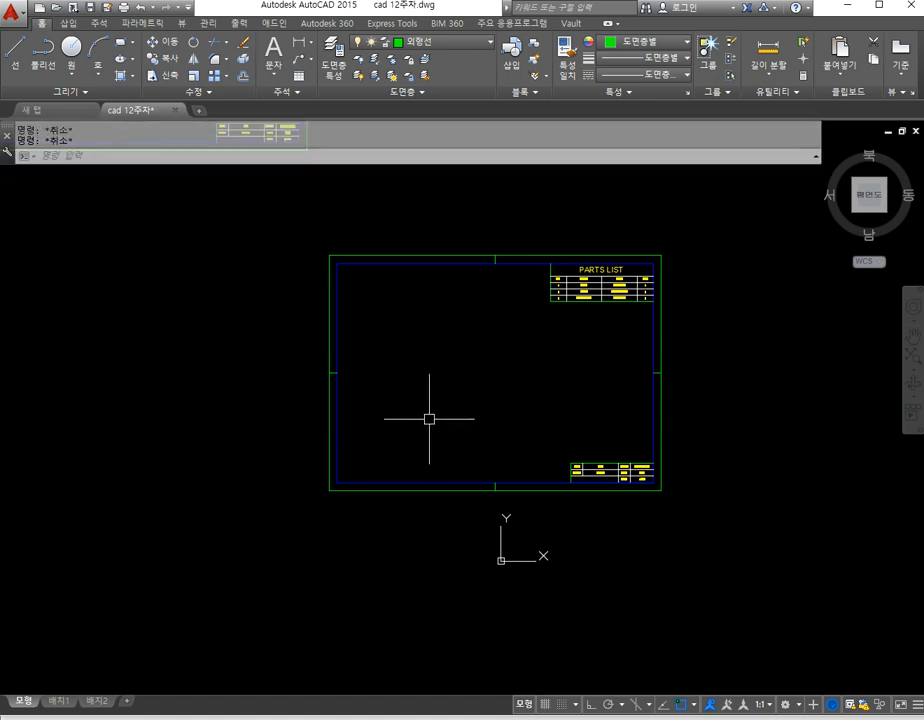
type("l")
key("Return")
left_click(427, 402)
key("Escape")
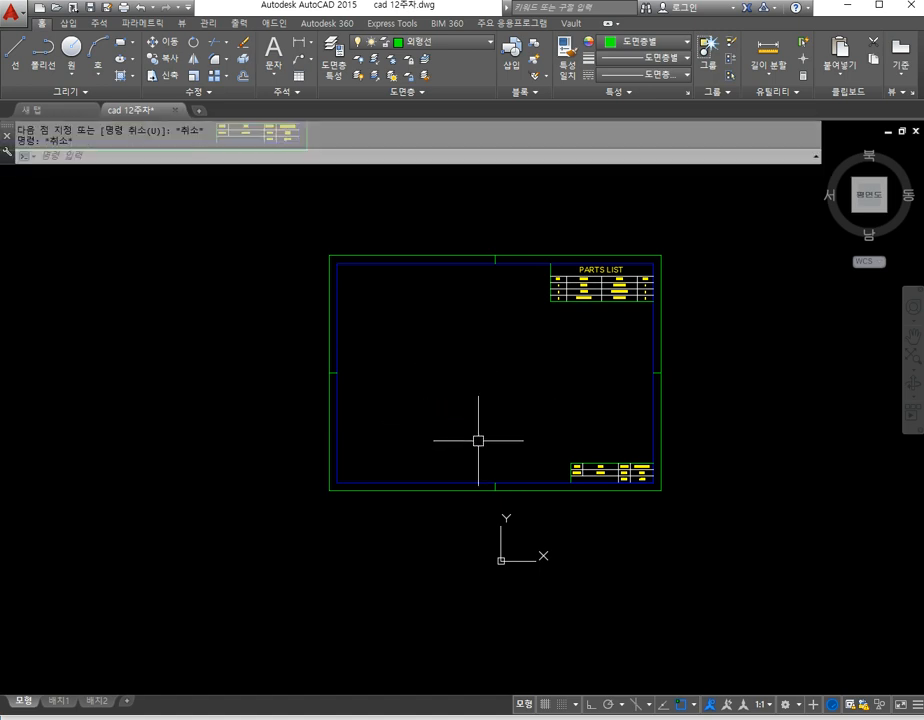
Step: Move the whole frame from its lower-left outer corner to the absolute point 0,0
type("m")
key("Return")
left_click(285, 225)
left_click(680, 505)
key("Return")
left_click(330, 488)
type("0,0")
key("Return")
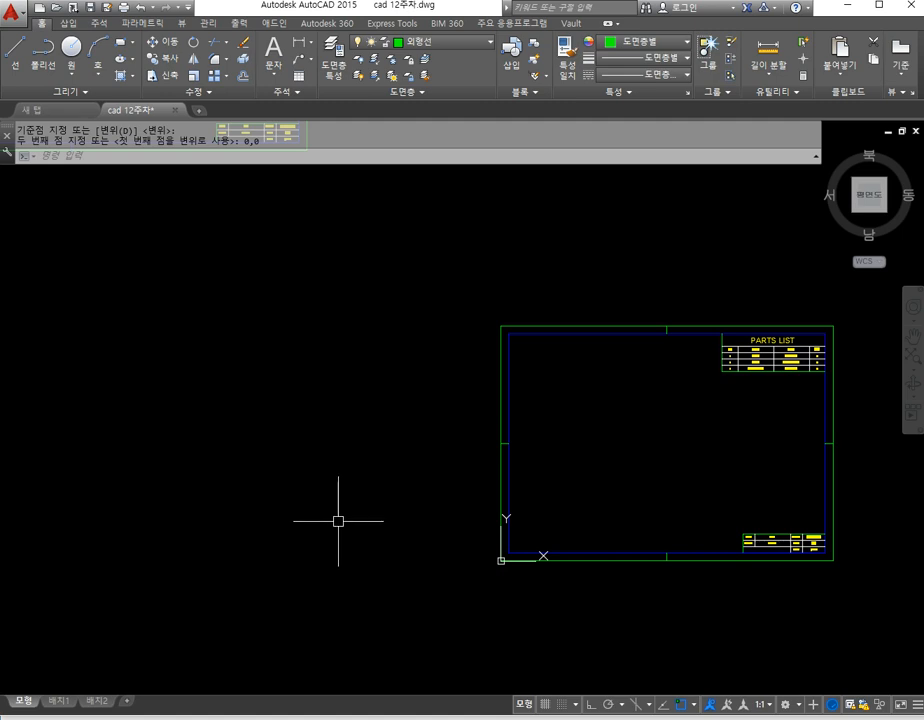
key("Escape")
key("Escape")
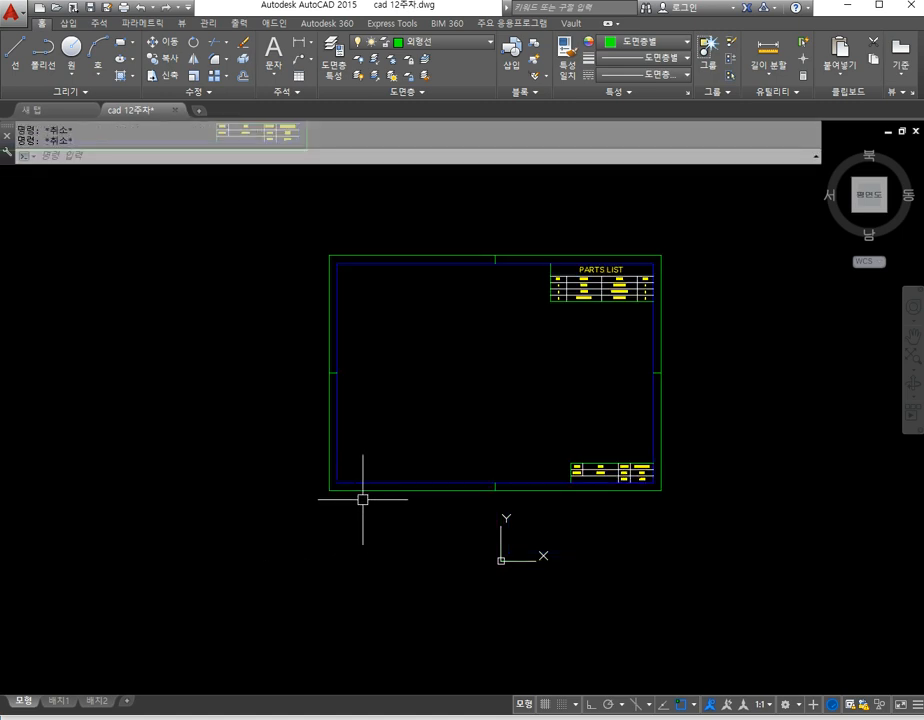
left_click(398, 429)
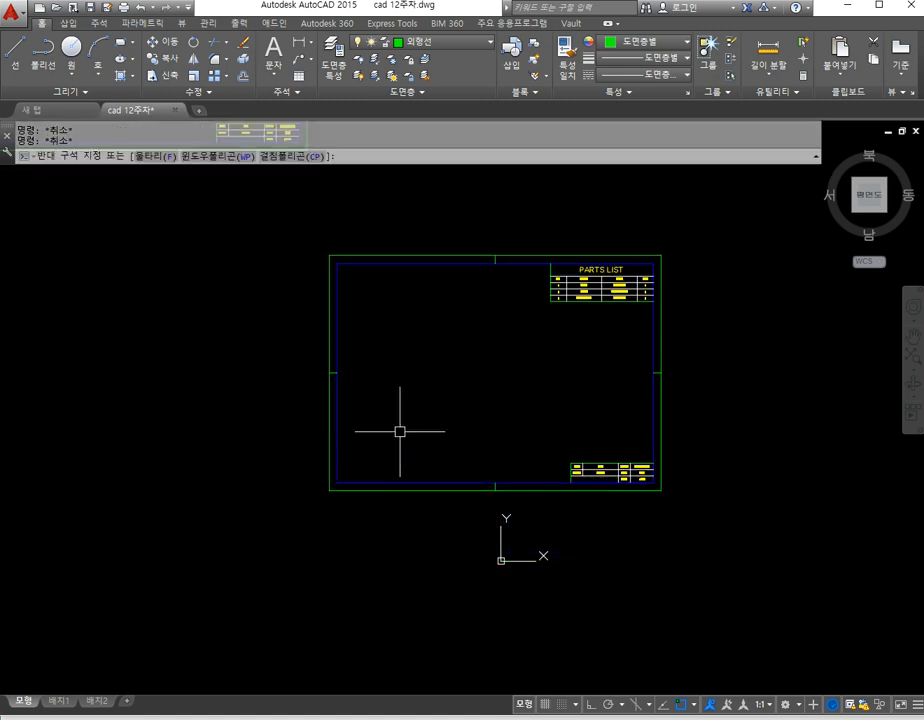
key("Escape")
type("L")
key("Return")
left_click(446, 374)
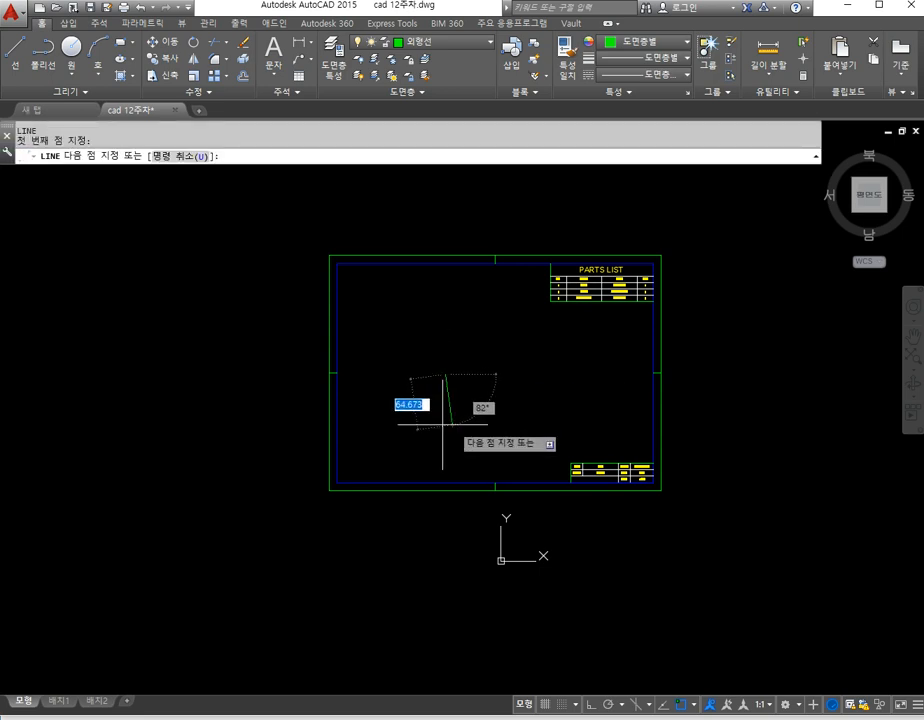
key("Escape")
key("Escape")
key("Escape")
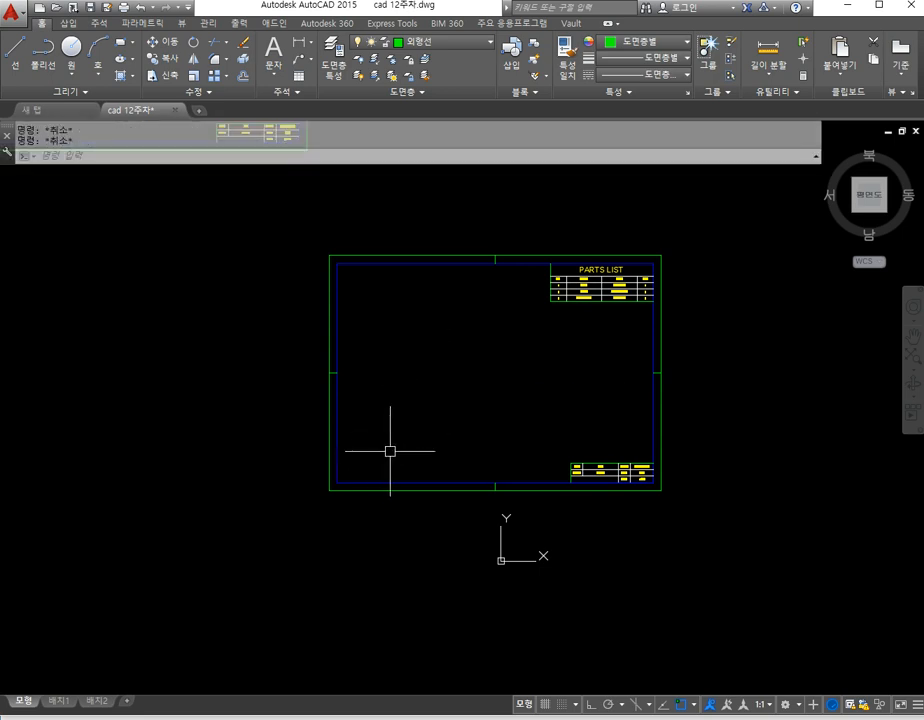
Step: Try to move the entire frame from its lower-left outer corner with 0,0 as a relative second point
type("m")
key("Return")
left_click(299, 243)
left_click(707, 490)
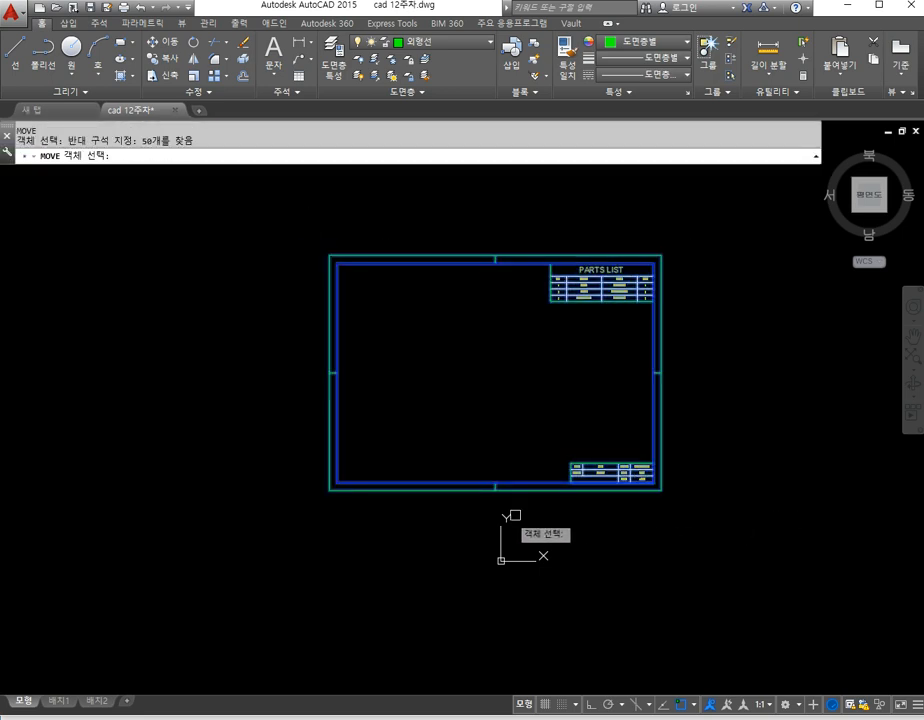
key("Return")
left_click(331, 490)
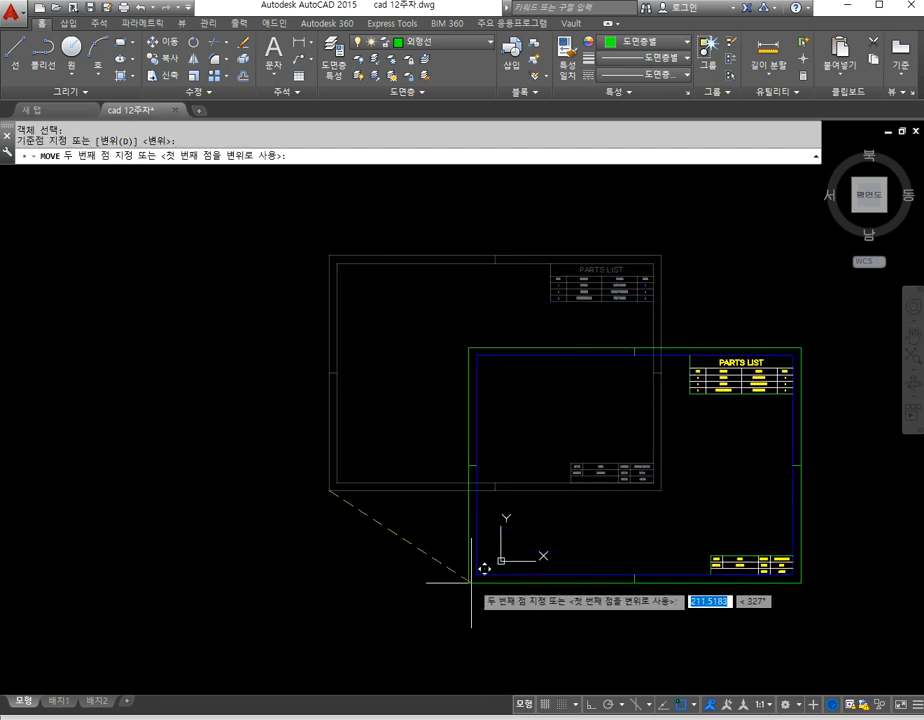
type("0,0")
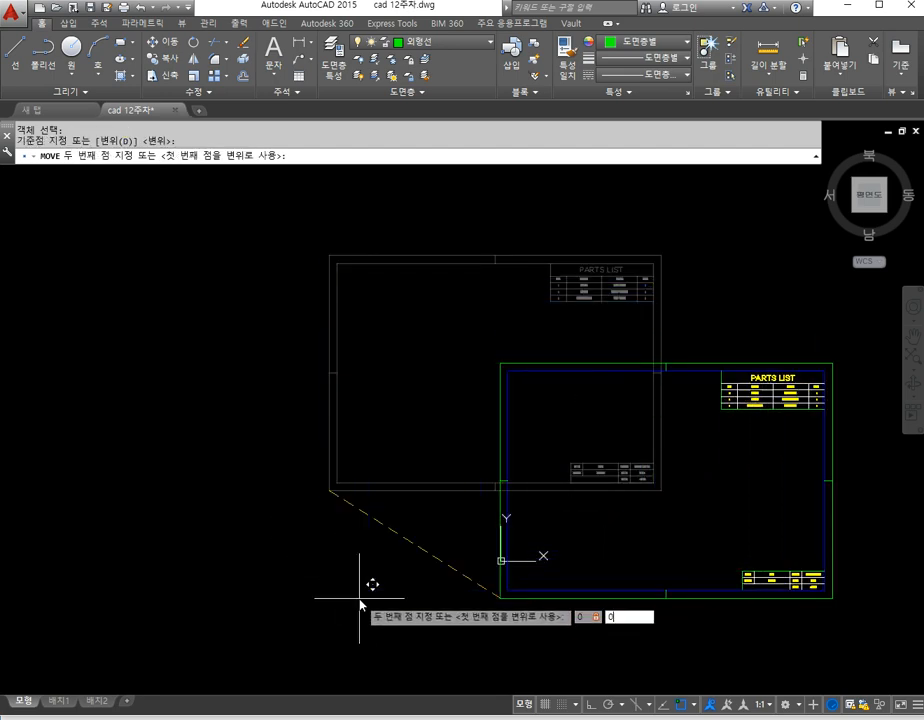
key("Return")
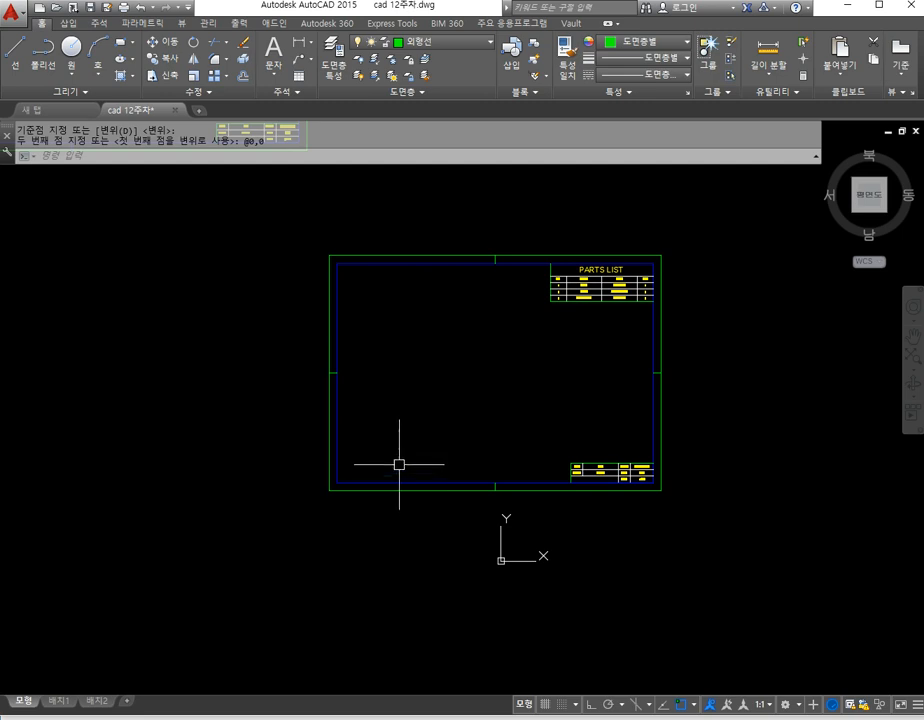
Step: Move the entire frame with its title block and parts list from its lower-left outer corner to the absolute origin 0,0
key("Return")
left_click(305, 243)
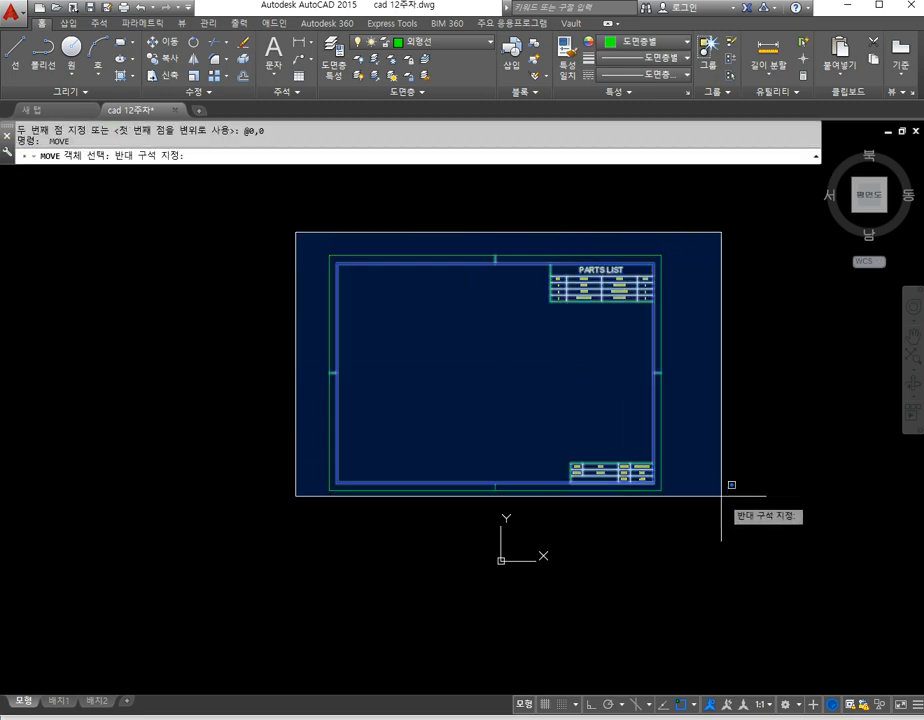
left_click(712, 489)
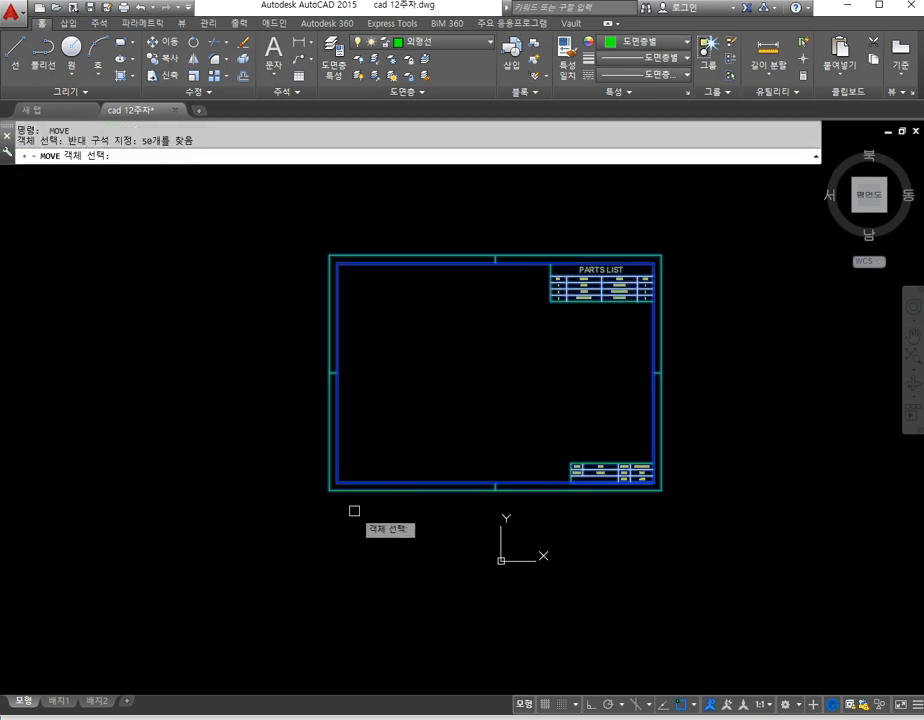
key("Return")
left_click(330, 491)
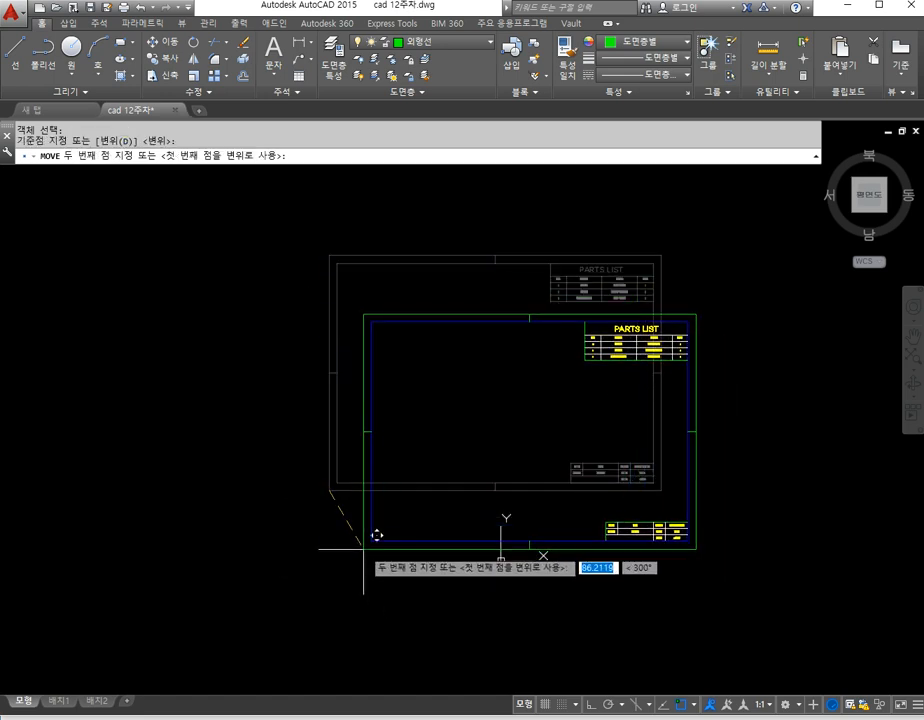
key("F8")
type("#0,0")
key("Return")
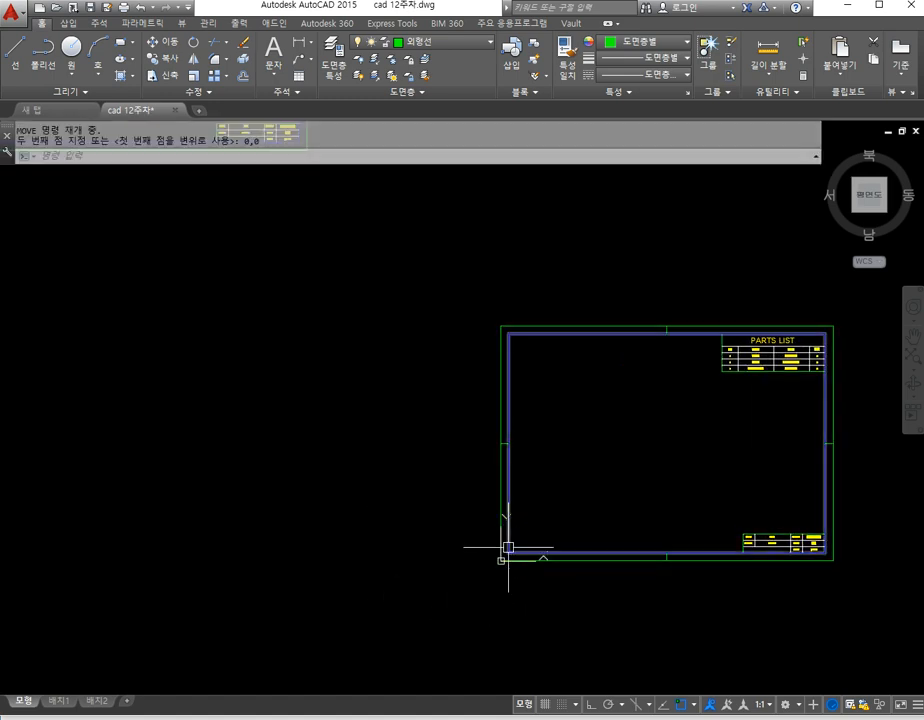
middle_click_drag(511, 558, 310, 527)
middle_click_drag(422, 499, 398, 493)
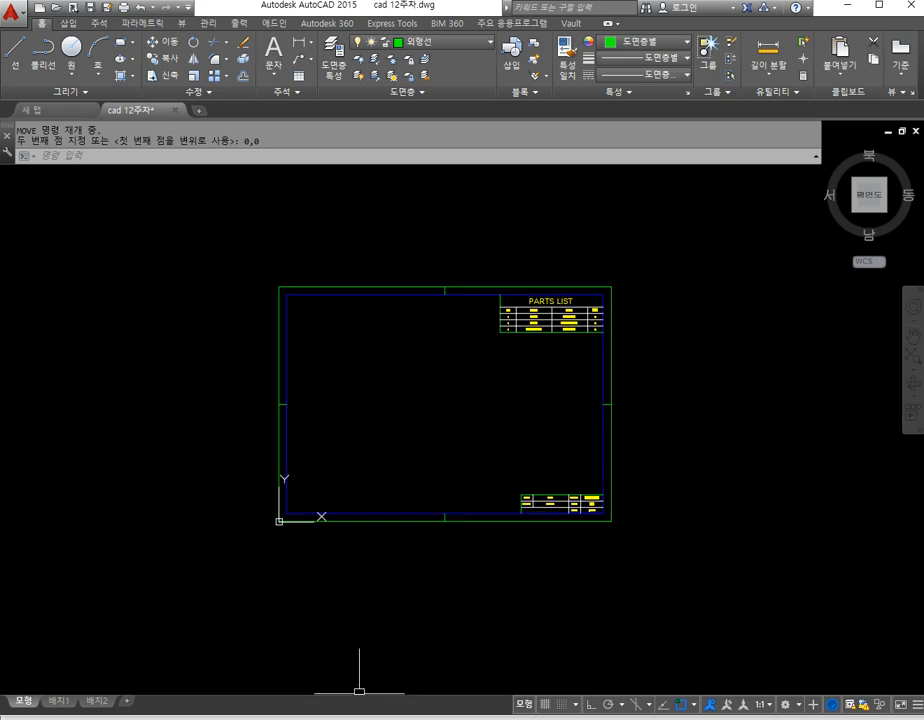
Step: Consult the V-block clamp reference image and draw a 50 x 54 rectangle for the base in the empty area left of the frame
key("alt+Tab")
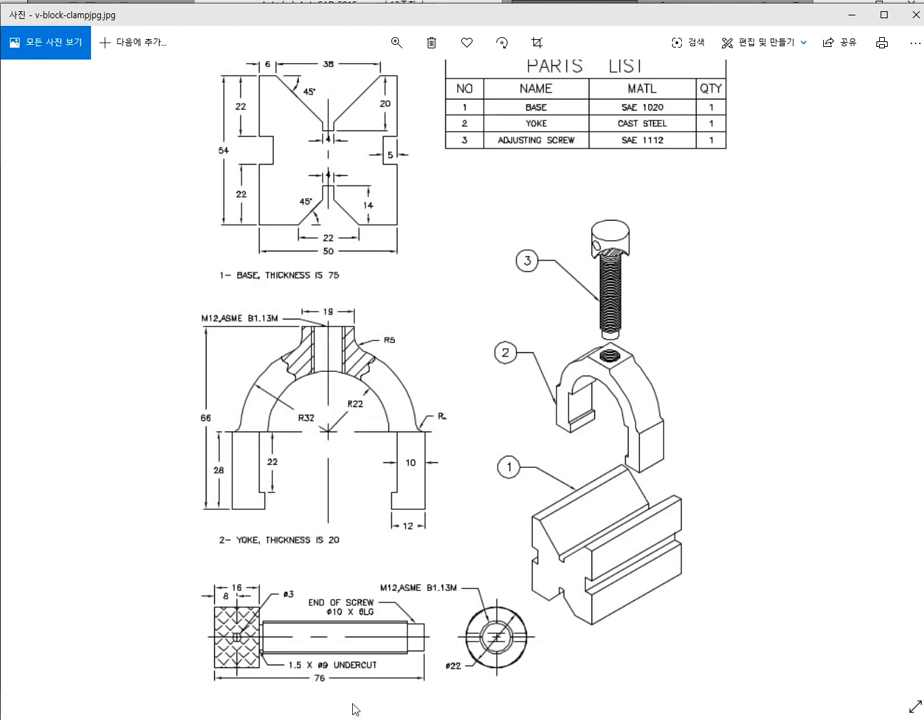
mouse_move(358, 718)
left_click(360, 685)
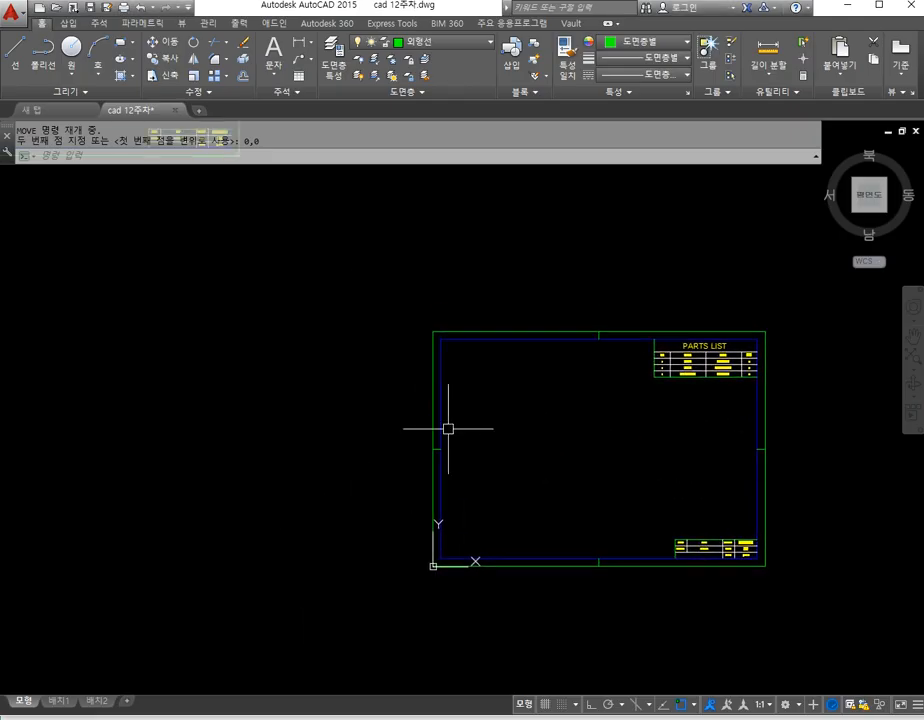
middle_click_drag(448, 429, 516, 395)
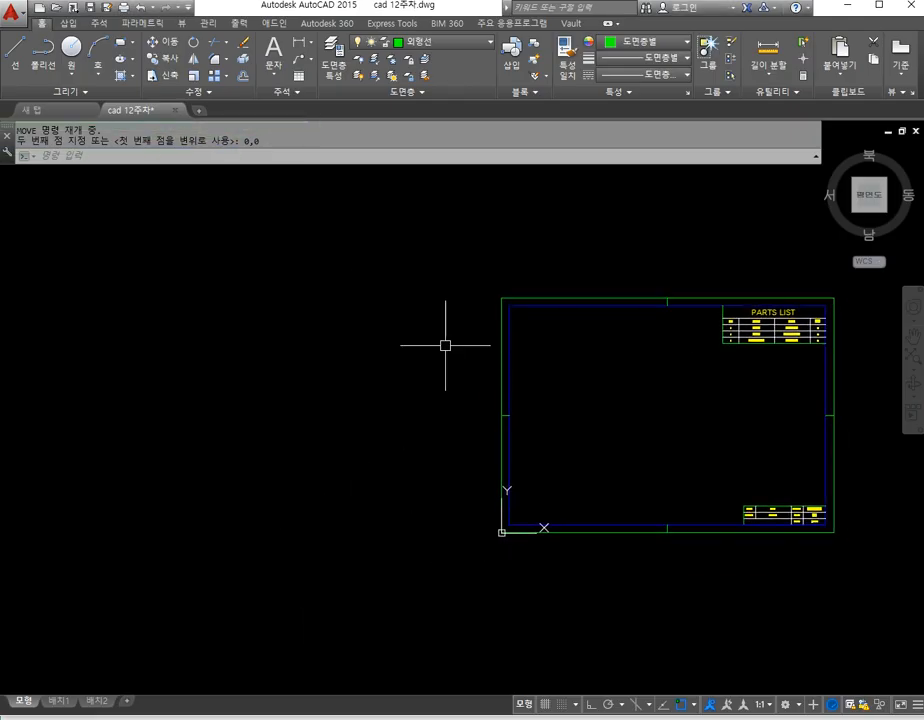
left_click(120, 43)
left_click(175, 396)
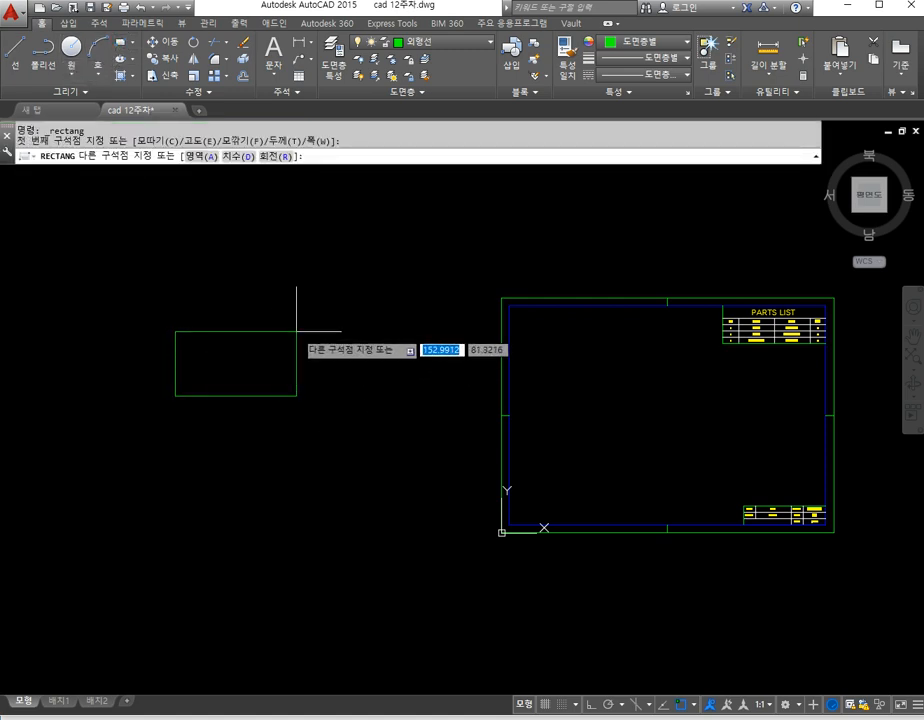
type("@50")
key("Return")
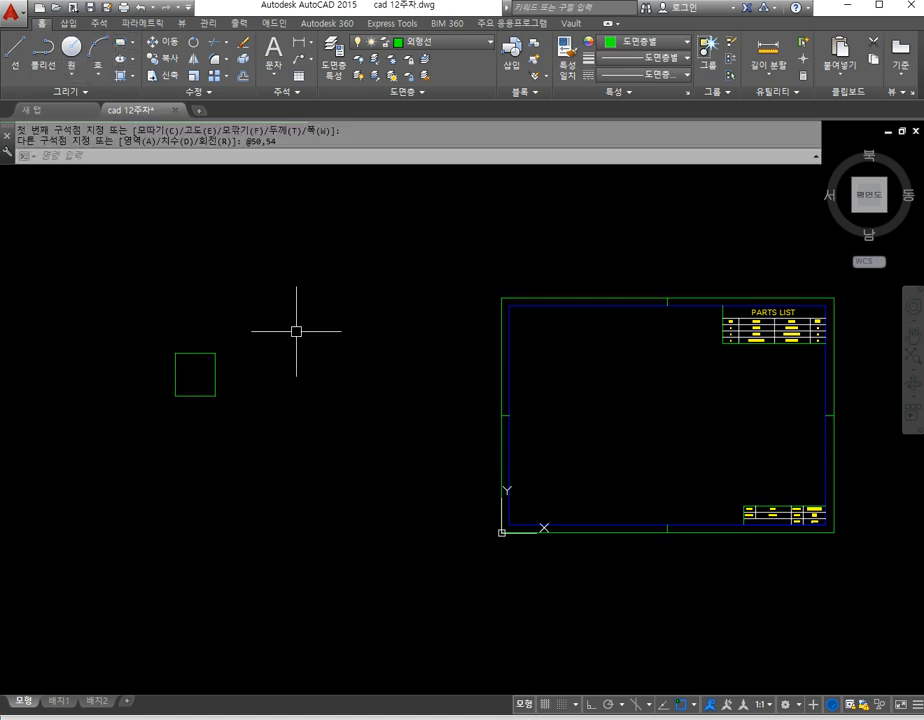
Step: Draw a vertical and a horizontal line through the midpoints of the rectangle's opposite sides
scroll(226, 369, "up", 6)
middle_click_drag(200, 381, 428, 407)
type("l")
key("Return")
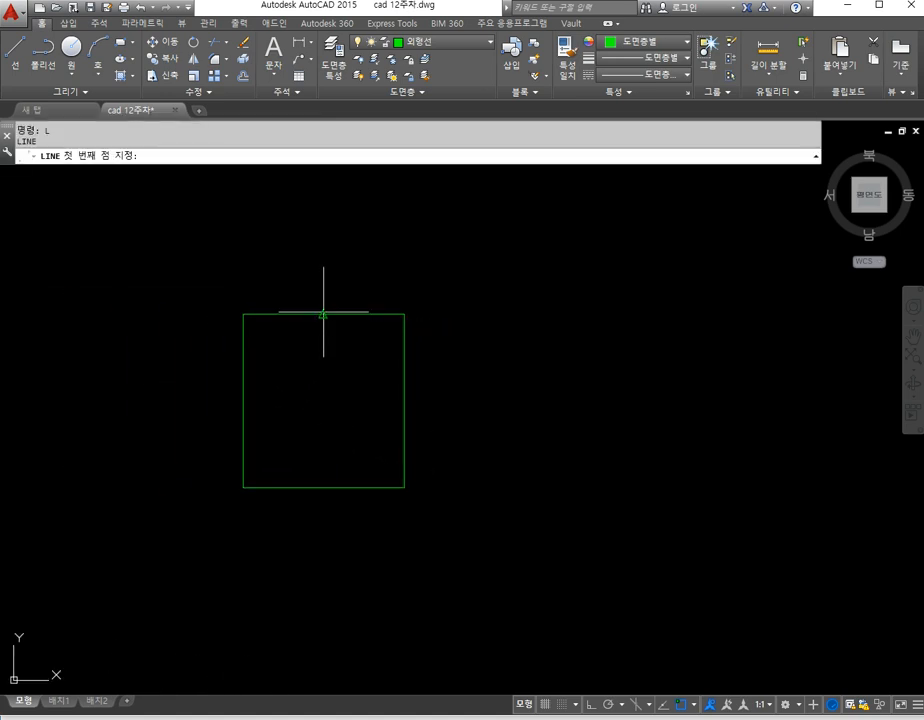
left_click(323, 314)
left_click(323, 487)
key("Return")
key("Return")
left_click(243, 400)
left_click(404, 400)
key("Return")
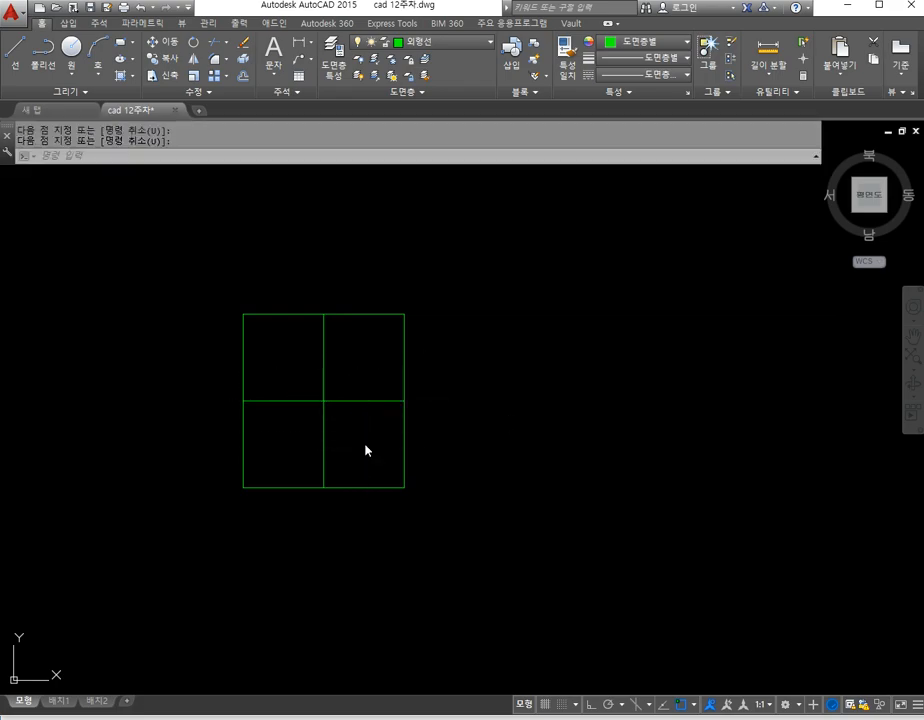
Step: Try to offset the whole base rectangle inward by 5, and erase the offset copy
key("alt+Tab")
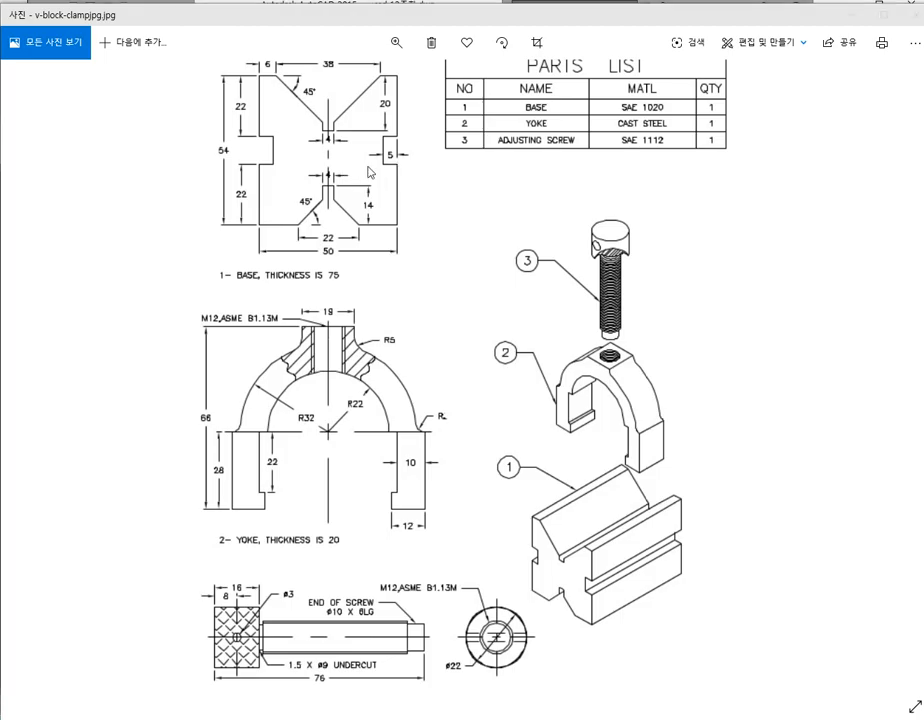
key("alt+Tab")
key("Escape")
key("Escape")
type("o")
key("Return")
key("Return")
left_click(245, 374)
left_click(260, 378)
key("Return")
type("e")
key("Return")
left_click(259, 363)
key("Return")
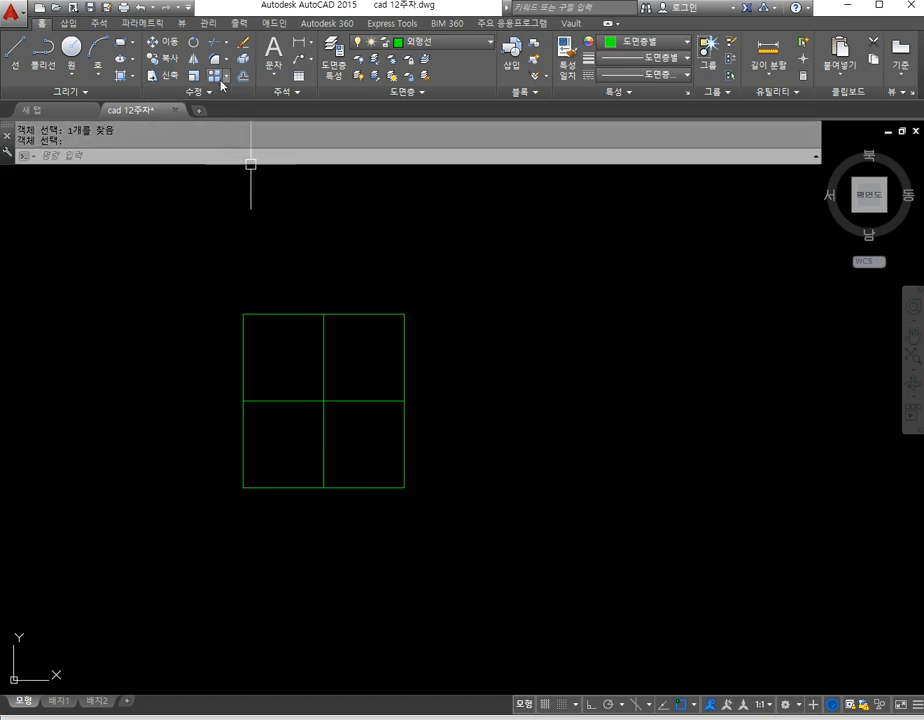
Step: Explode the base rectangle into separate lines
left_click(243, 58)
left_click(281, 307)
left_click(250, 355)
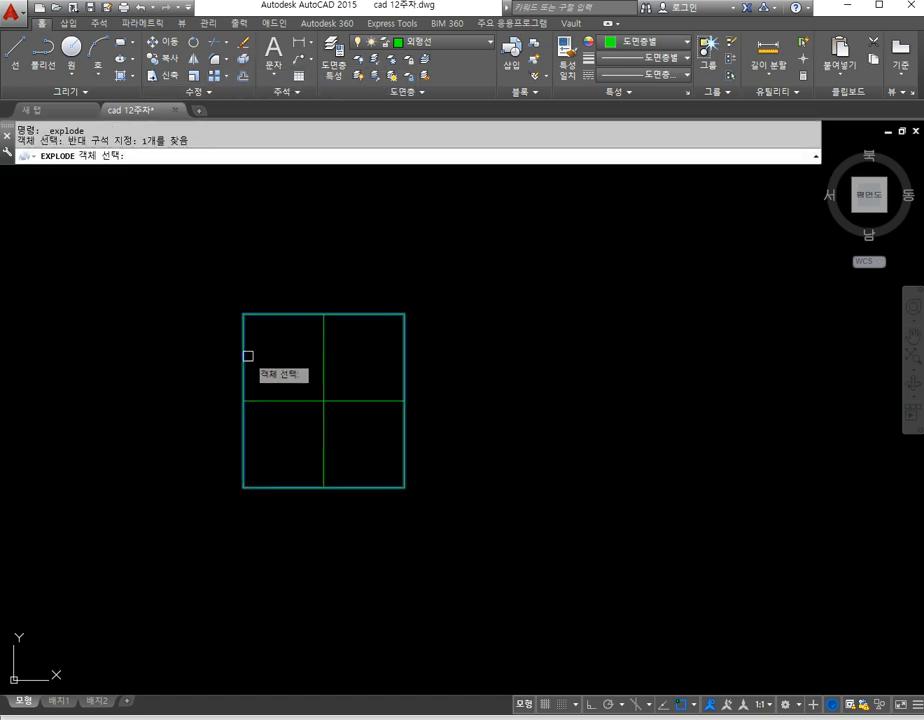
key("Return")
Step: Offset the left edge of the base inward by 5
type("o")
key("Return")
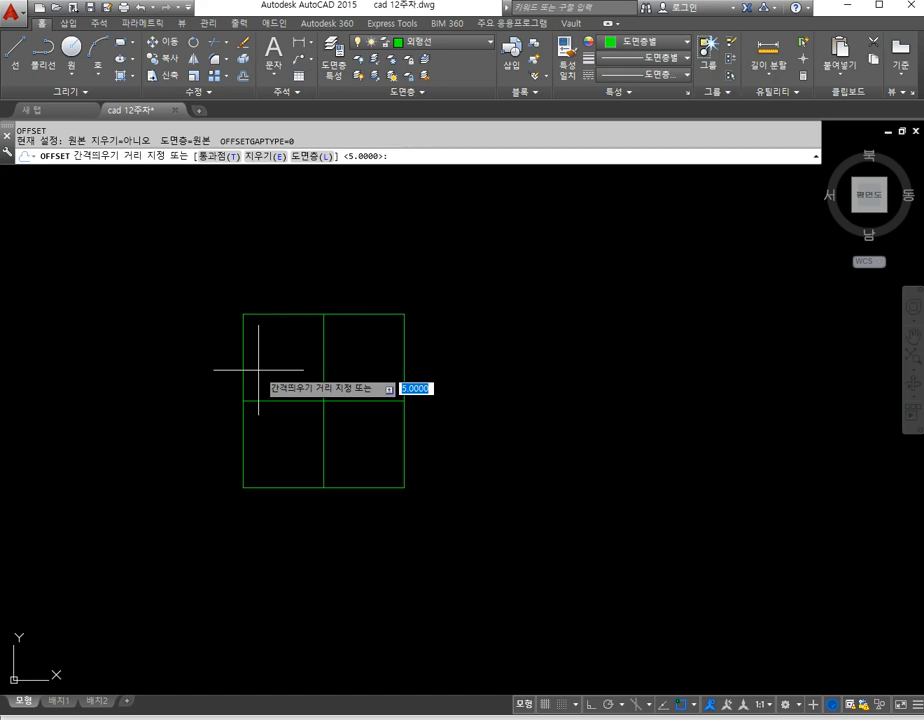
type("5")
key("Return")
left_click(246, 370)
left_click(269, 371)
key("Return")
key("Escape")
key("Escape")
Step: Check the reference image and assign the two crossing middle lines to the 중심선 layer
key("alt+Tab")
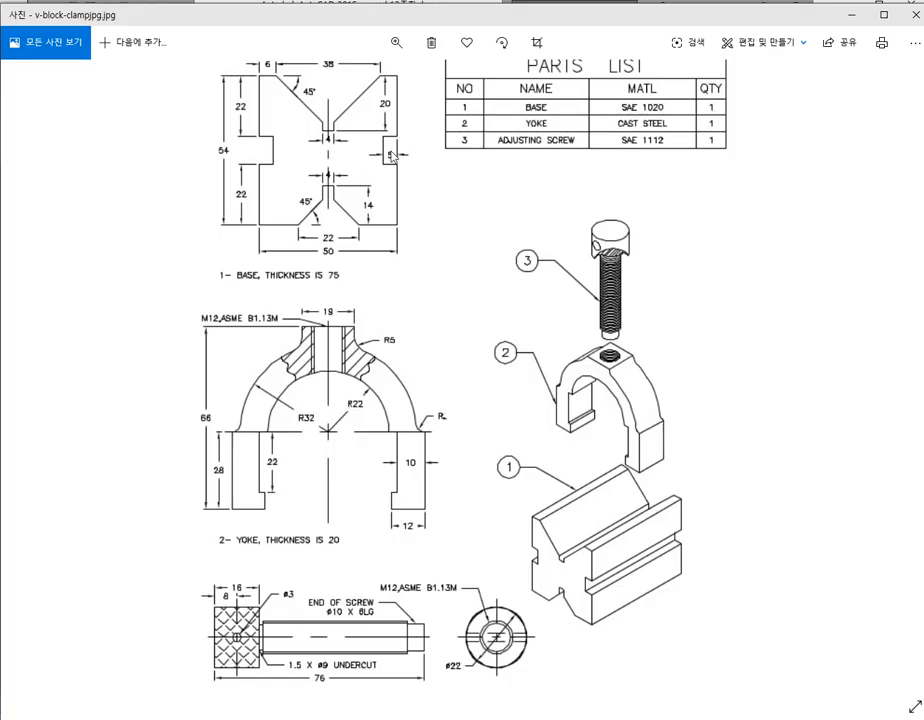
key("alt+Tab")
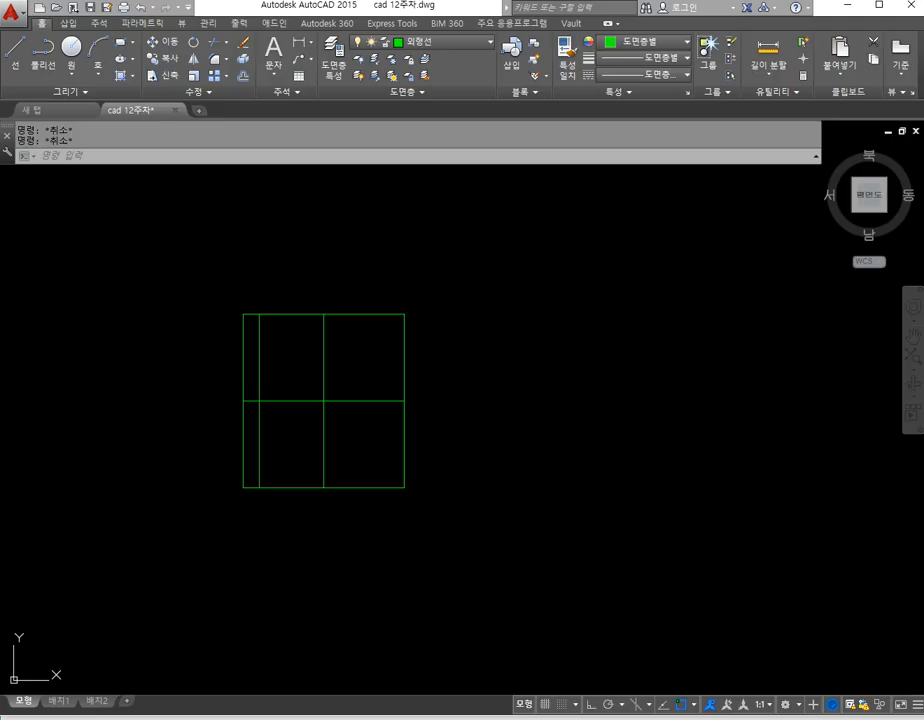
left_click(344, 372)
left_click(310, 431)
left_click(425, 42)
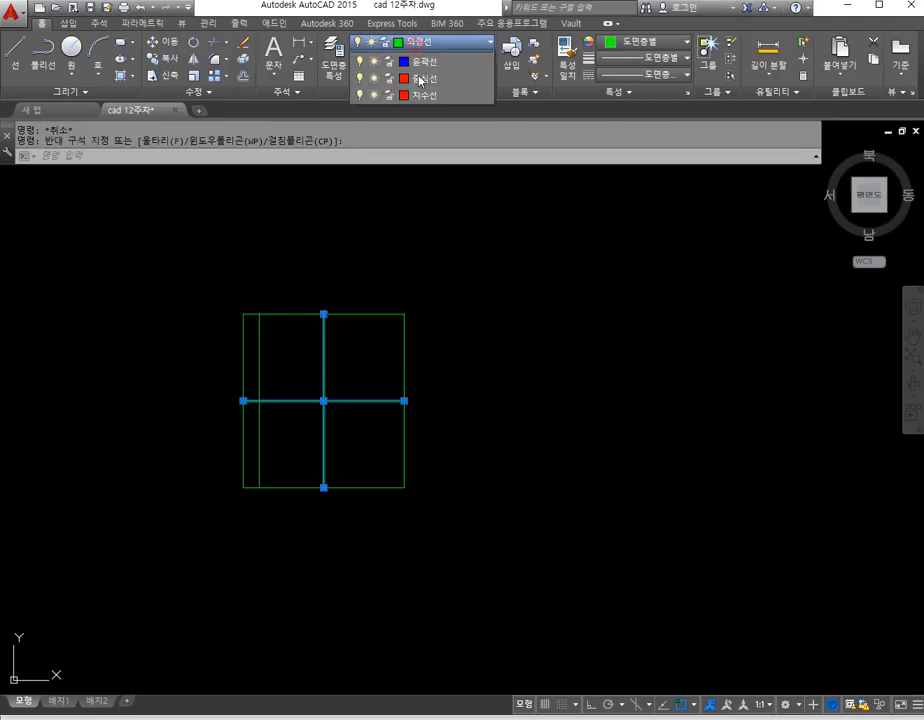
left_click(437, 195)
key("Escape")
key("Escape")
Step: Offset the top and bottom edges of the base inward by 22
type("o")
key("Return")
type("22")
key("Return")
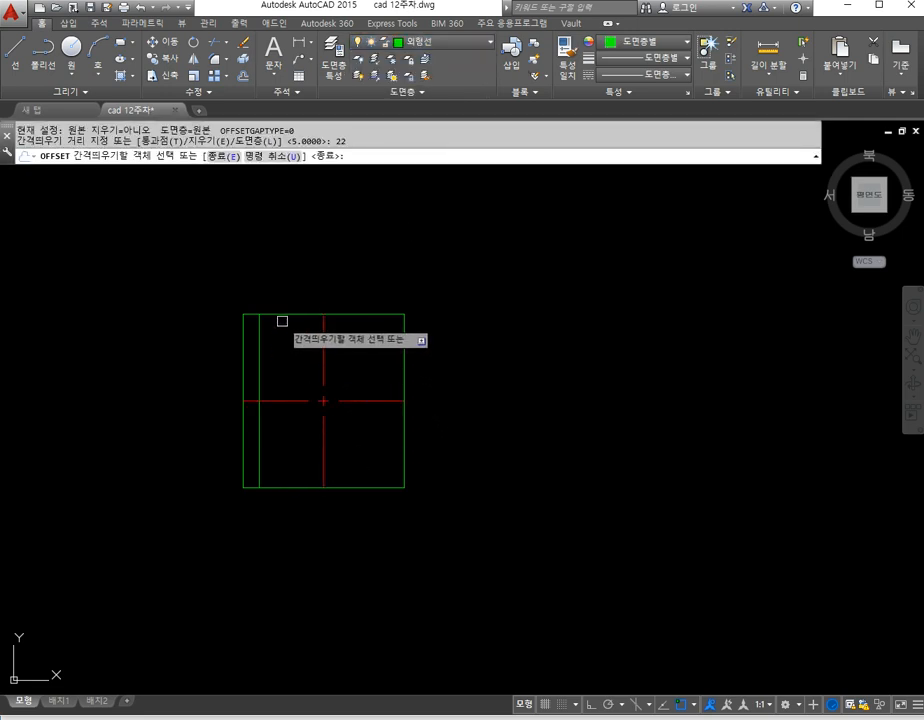
left_click(282, 316)
left_click(283, 345)
left_click(291, 488)
left_click(292, 438)
scroll(251, 414, "up", 4)
key("Escape")
key("Escape")
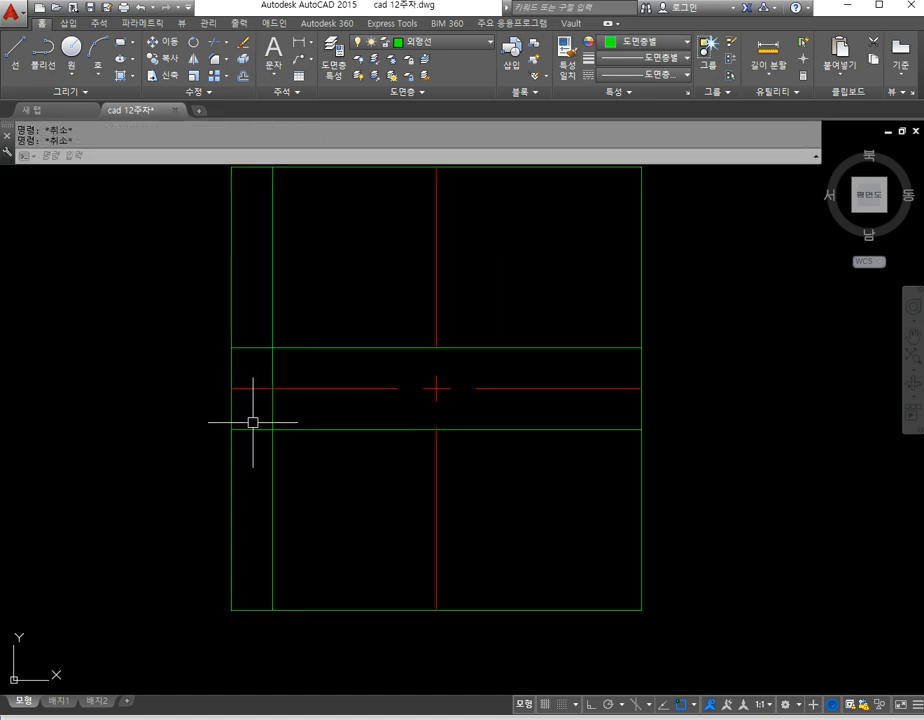
type("f")
key("Return")
left_click(262, 348)
key("Escape")
key("Escape")
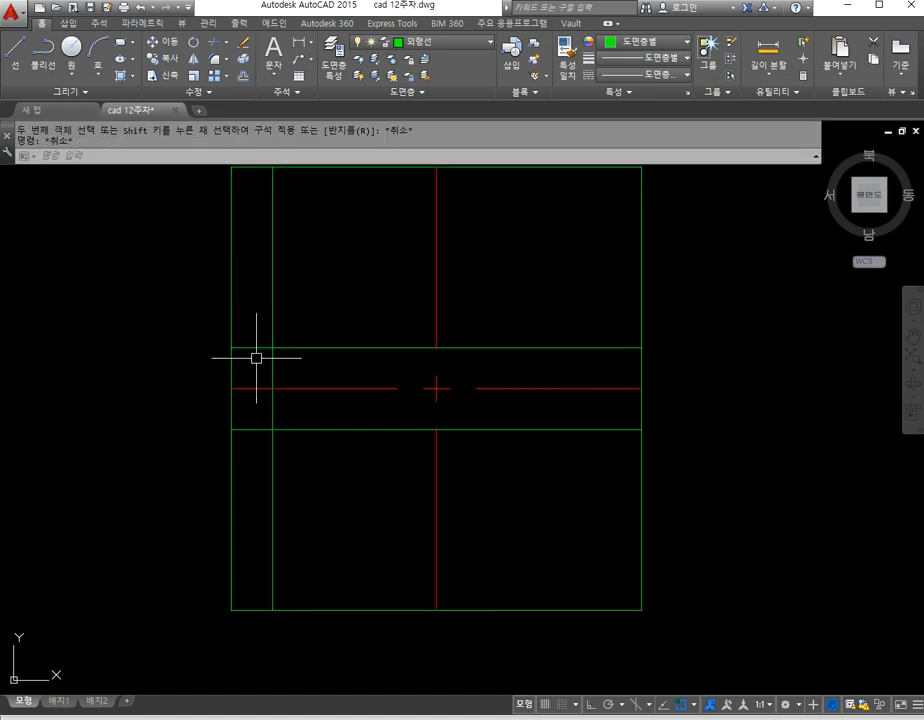
Step: Fillet the two inner corners of the left notch with radius 0, keeping only the notch outline
type("f")
key("Return")
type("r")
key("Return")
type("0")
key("Return")
left_click(258, 348)
left_click(274, 361)
key("Return")
left_click(273, 377)
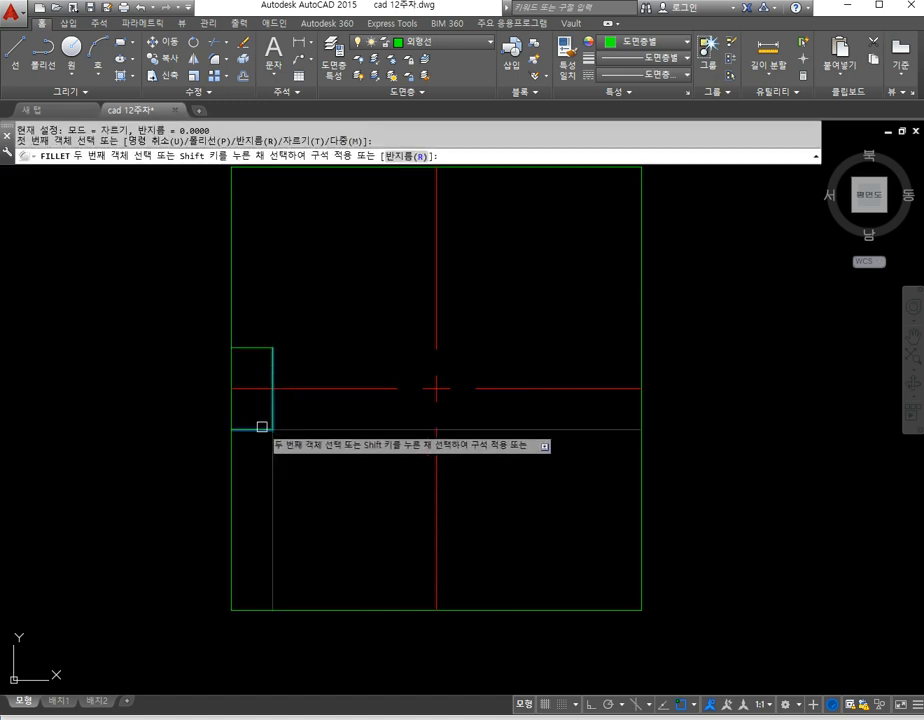
left_click(261, 428)
key("Escape")
key("Escape")
Step: Trim the segment of the base's left edge that closes off the notch opening
type("tr")
key("Return")
key("Return")
left_click(230, 413)
scroll(263, 421, "down", 6)
scroll(263, 421, "up", 3)
Step: Check the reference image's V-groove dimensions and offset the base's upper left edge inward by 6
key("alt+Tab")
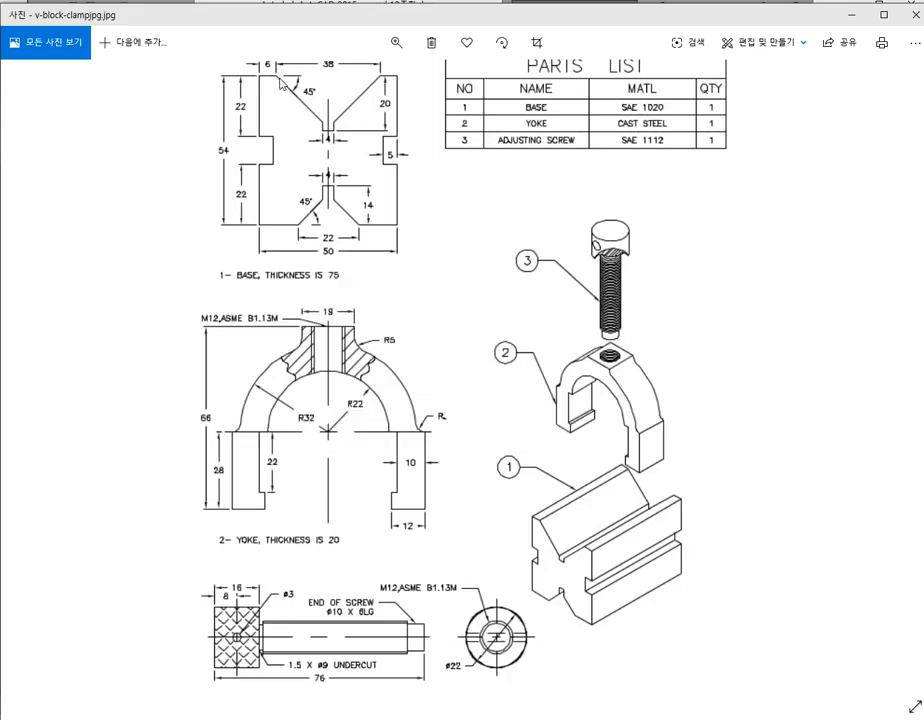
key("alt+Tab")
scroll(248, 330, "up", 2)
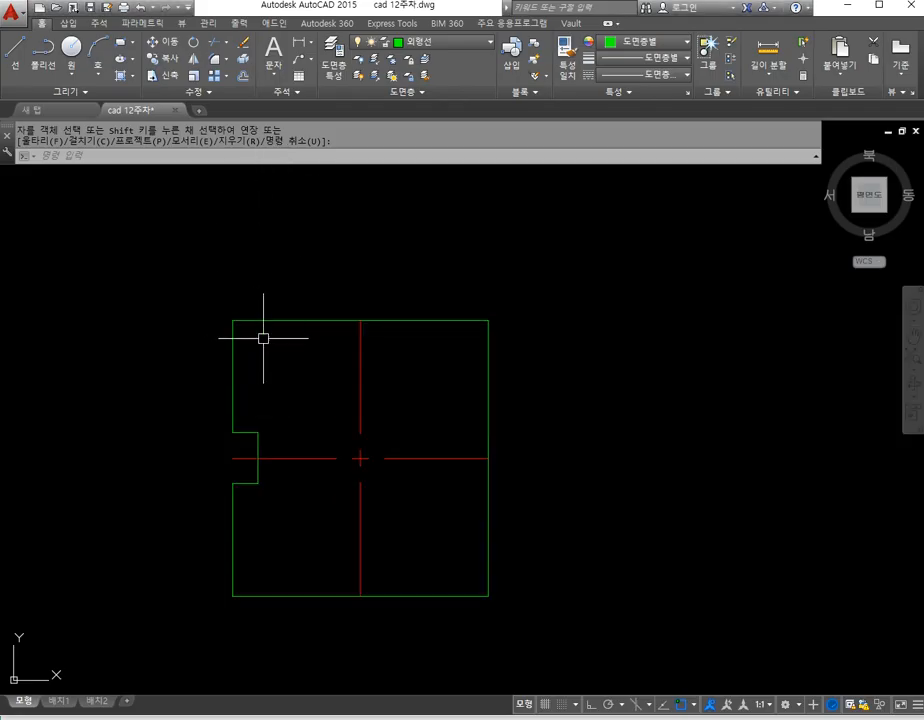
type("o")
key("Return")
type("6")
key("Return")
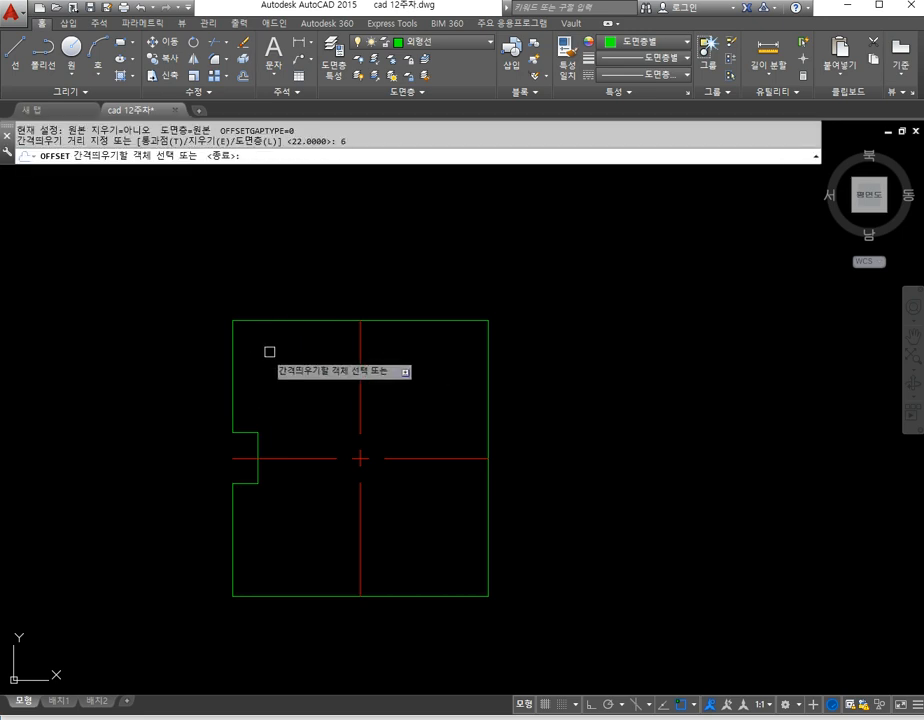
left_click(232, 370)
left_click(258, 370)
key("Escape")
key("Escape")
key("Escape")
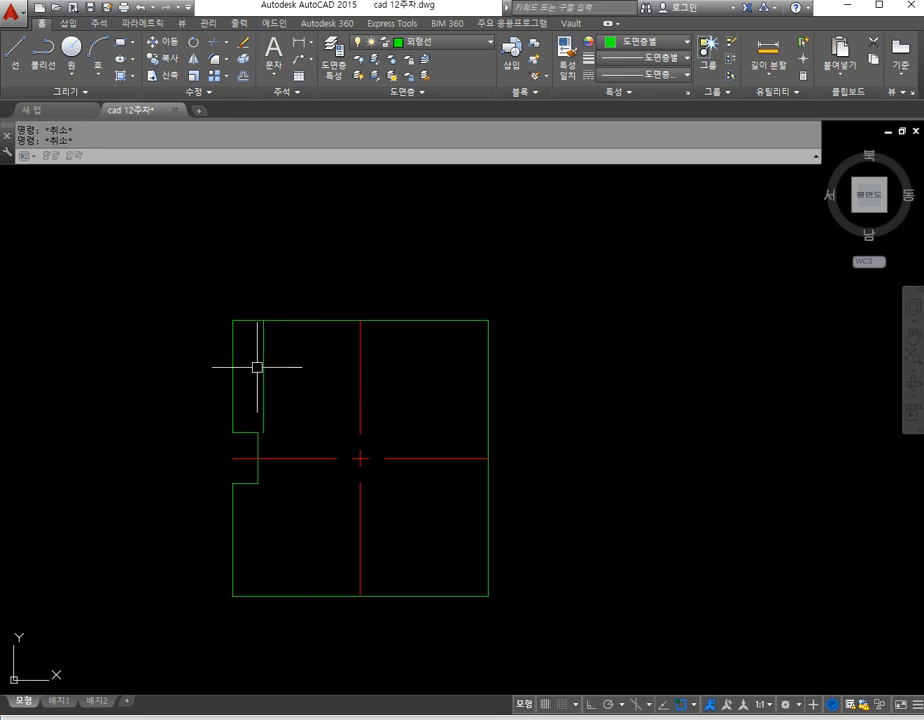
key("Escape")
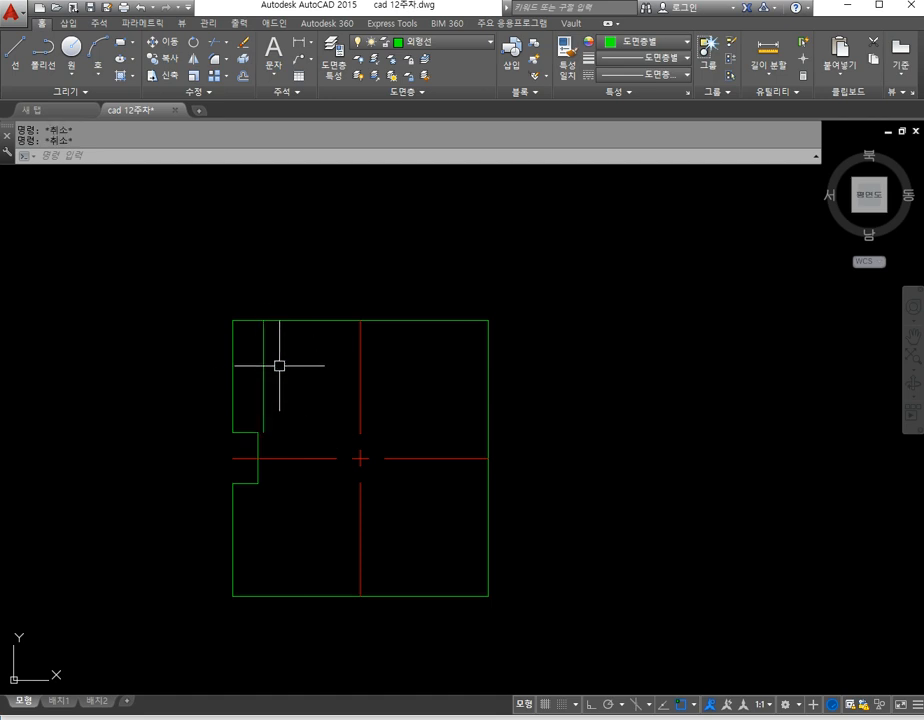
Step: Rotate the offset line by 45° about its upper endpoint on the top edge, checking against the reference image
left_click(195, 58)
left_click(193, 43)
left_click(264, 346)
key("space")
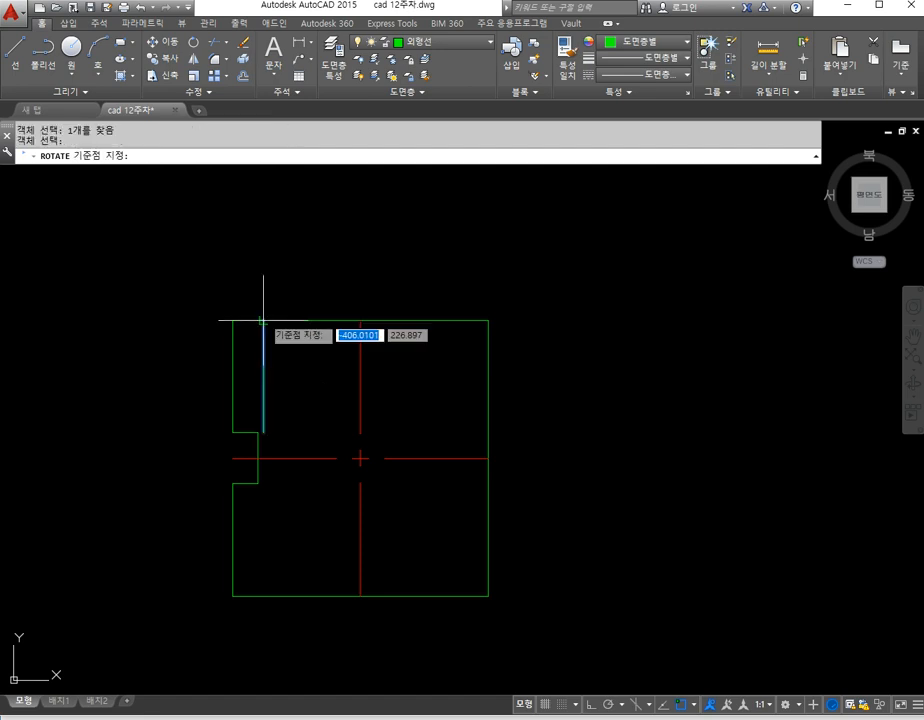
left_click(263, 321)
key("F8")
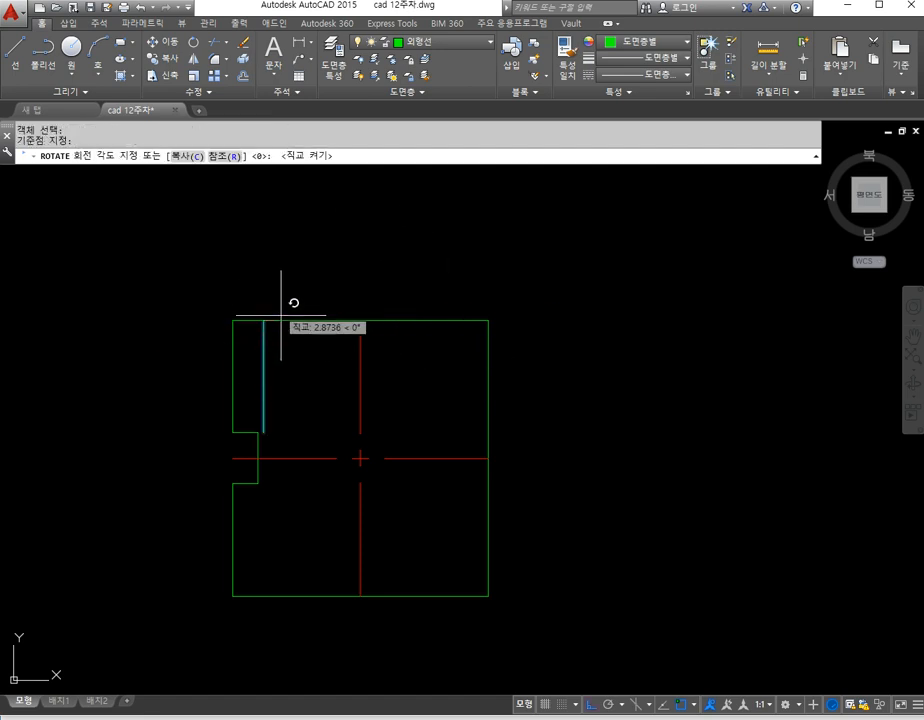
key("alt+Tab")
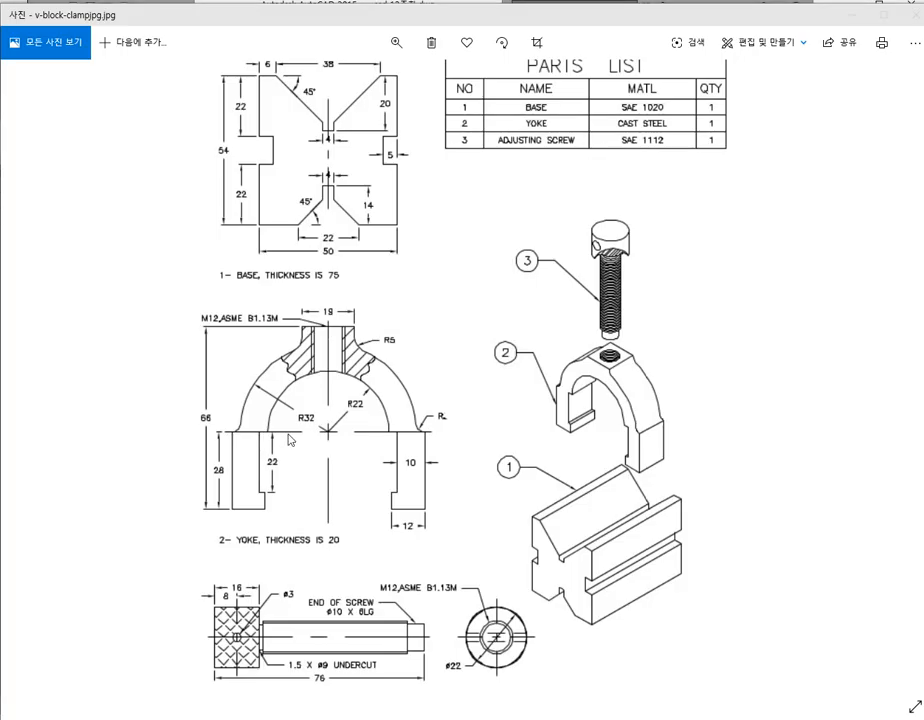
key("alt+Tab")
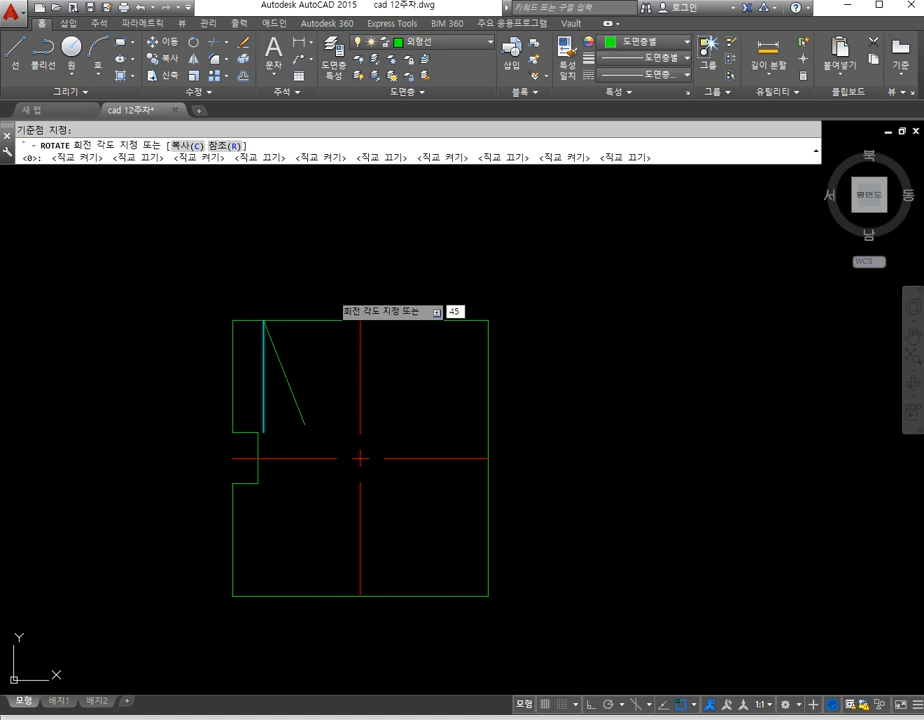
key("Return")
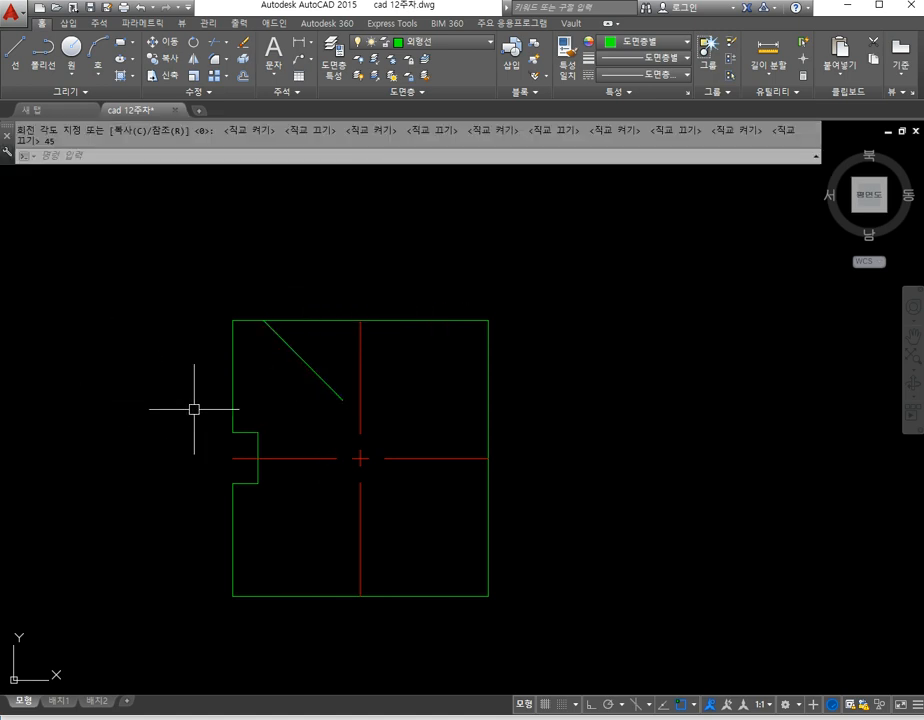
key("alt+Tab")
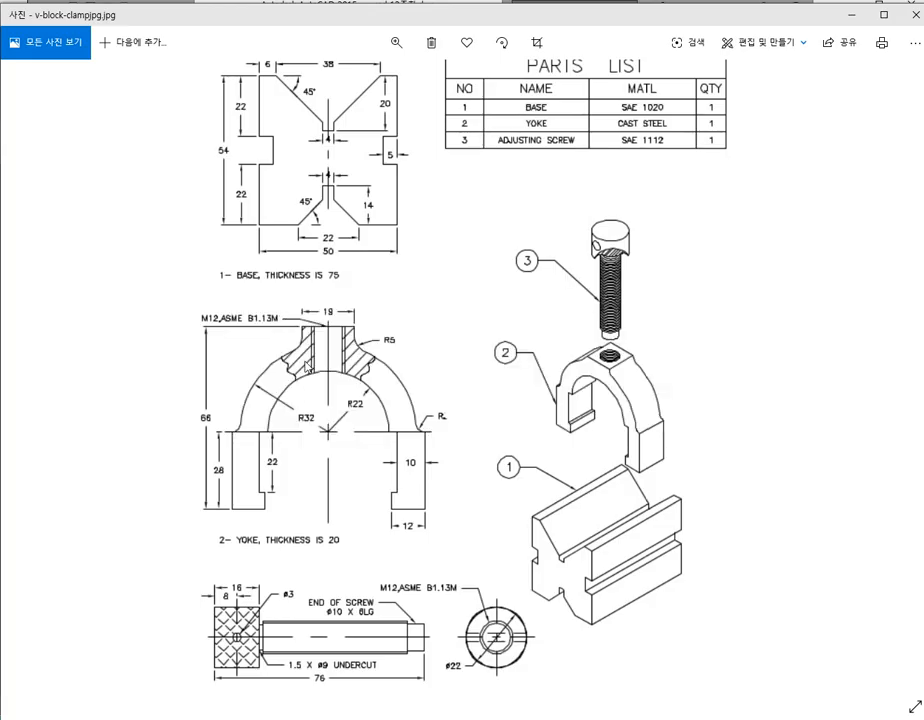
key("alt+Tab")
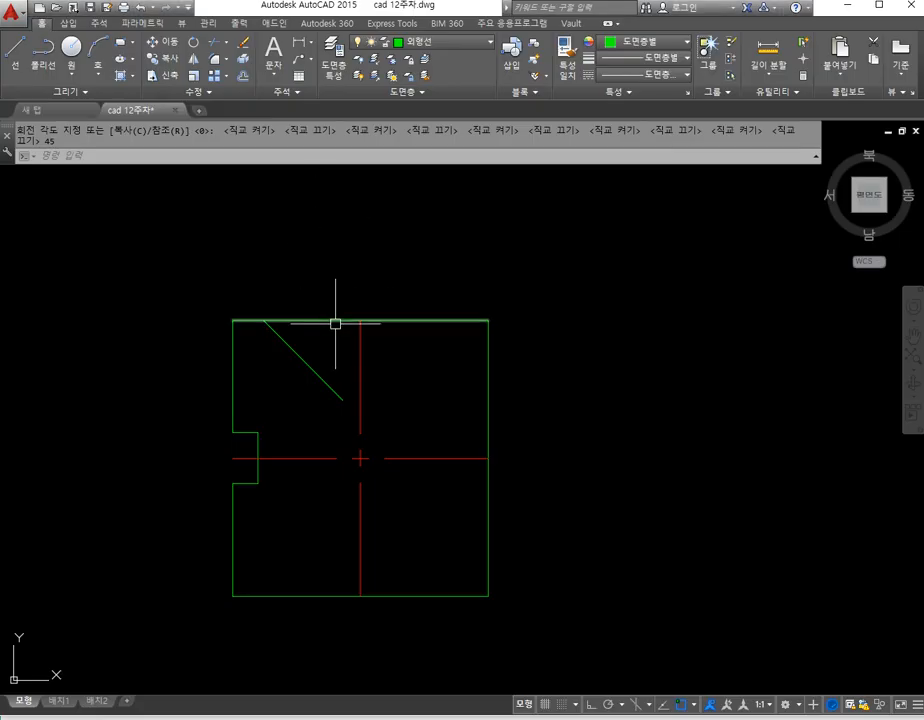
Step: Offset the base's top edge downward by 20 for the V-groove floor, checking the depth against the reference image
left_click(241, 80)
key("Return")
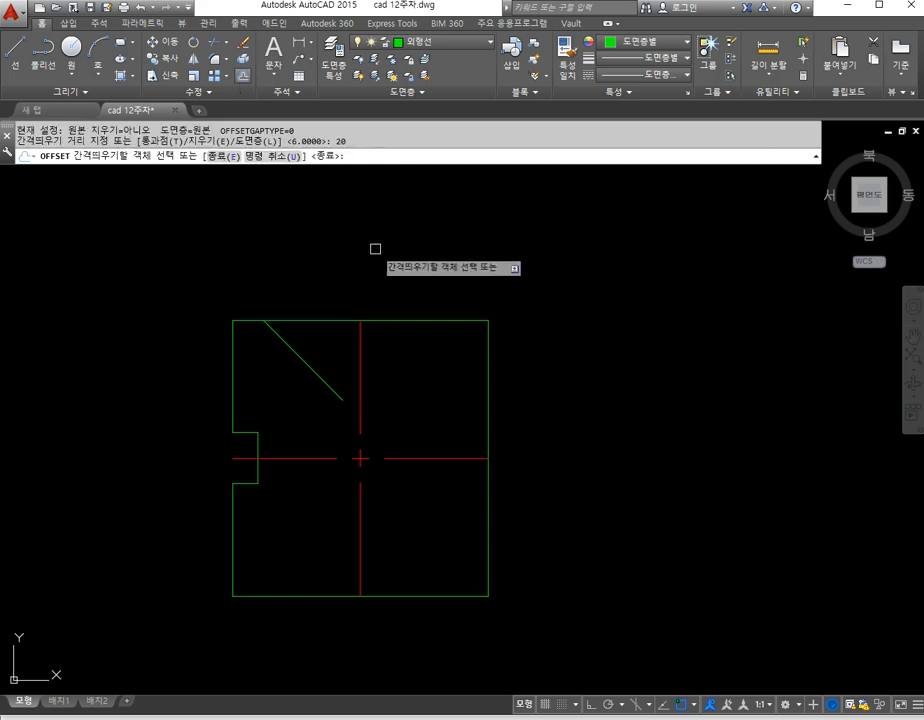
left_click(338, 320)
left_click(353, 416)
key("Return")
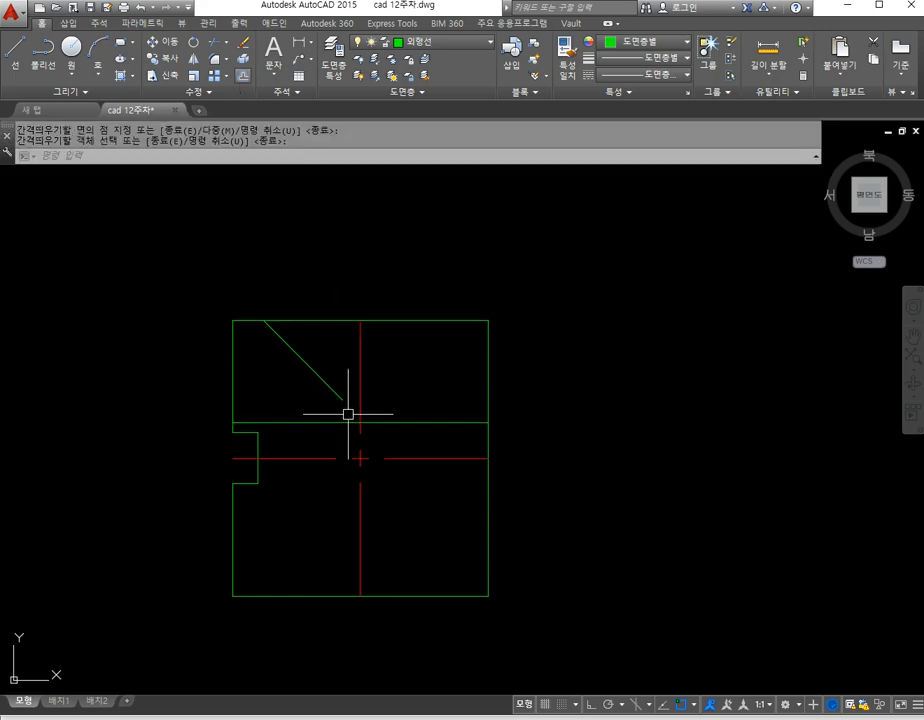
key("alt+Tab")
key("alt+Tab")
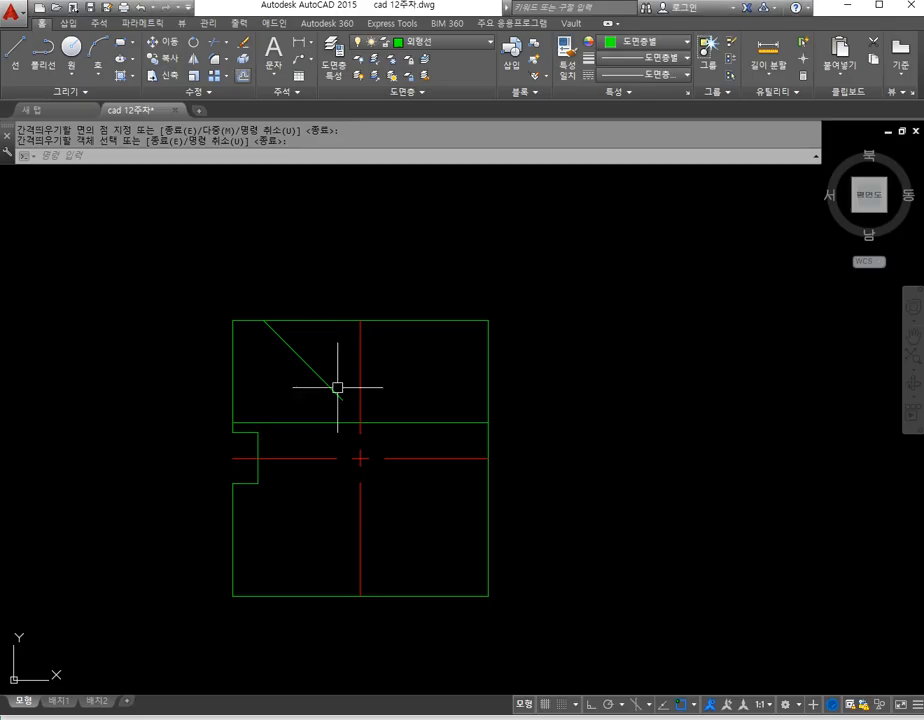
Step: Offset the vertical centerline to its left by 2 for the wall of the narrow groove slot
left_click(245, 77)
type("2")
key("Return")
left_click(359, 360)
left_click(356, 413)
key("Escape")
Step: Fillet the 45° groove line to the slot wall, and the slot wall to the horizontal floor line, as sharp corners
scroll(332, 413, "up", 4)
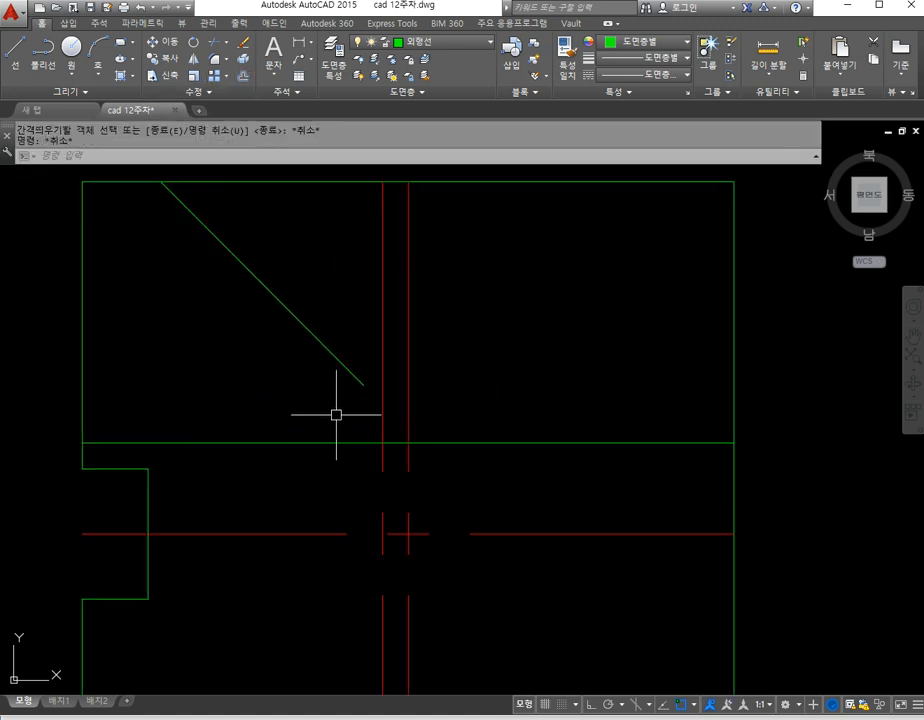
type("f")
key("Return")
left_click(357, 383)
left_click(381, 421)
key("space")
left_click(382, 424)
left_click(391, 443)
key("Escape")
key("Escape")
key("Escape")
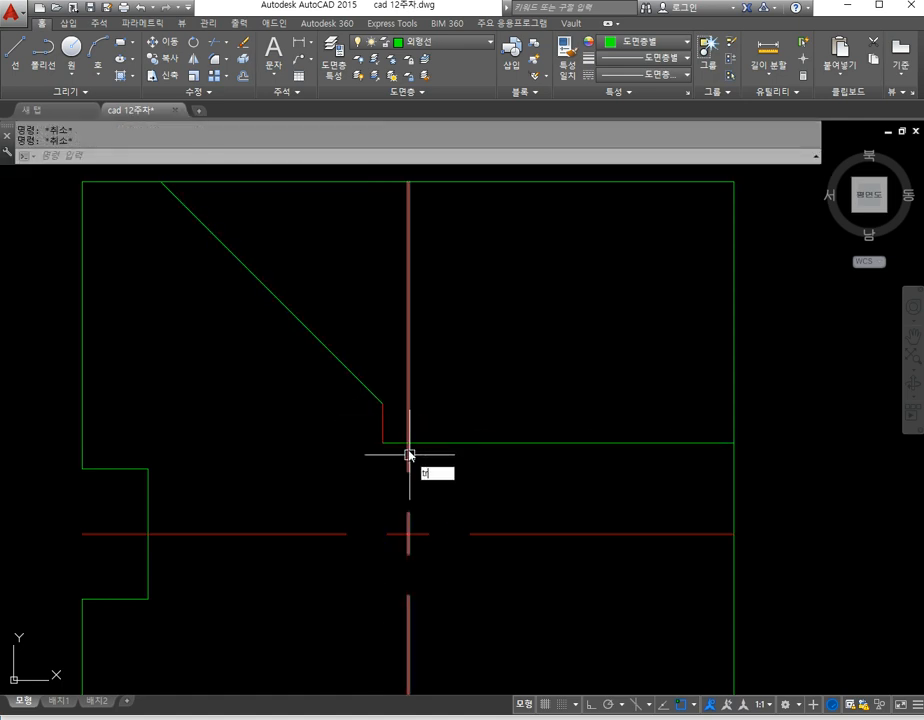
Step: Trim the part of the groove floor line that extends right of the vertical centerline
type("tr")
key("Return")
left_click(409, 428)
key("space")
scroll(482, 434, "down", 2)
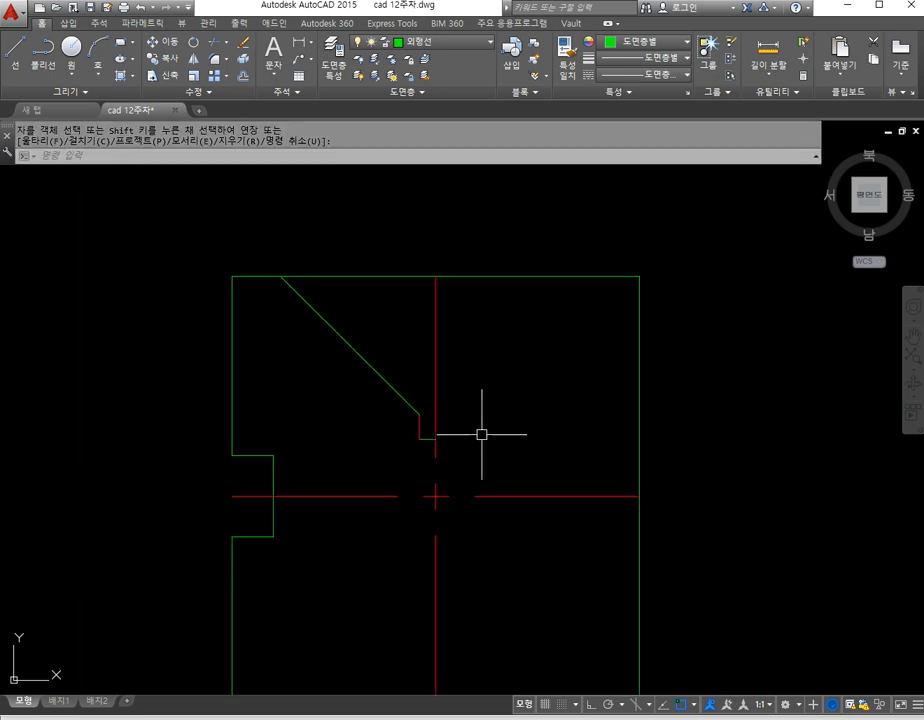
key("Escape")
key("Escape")
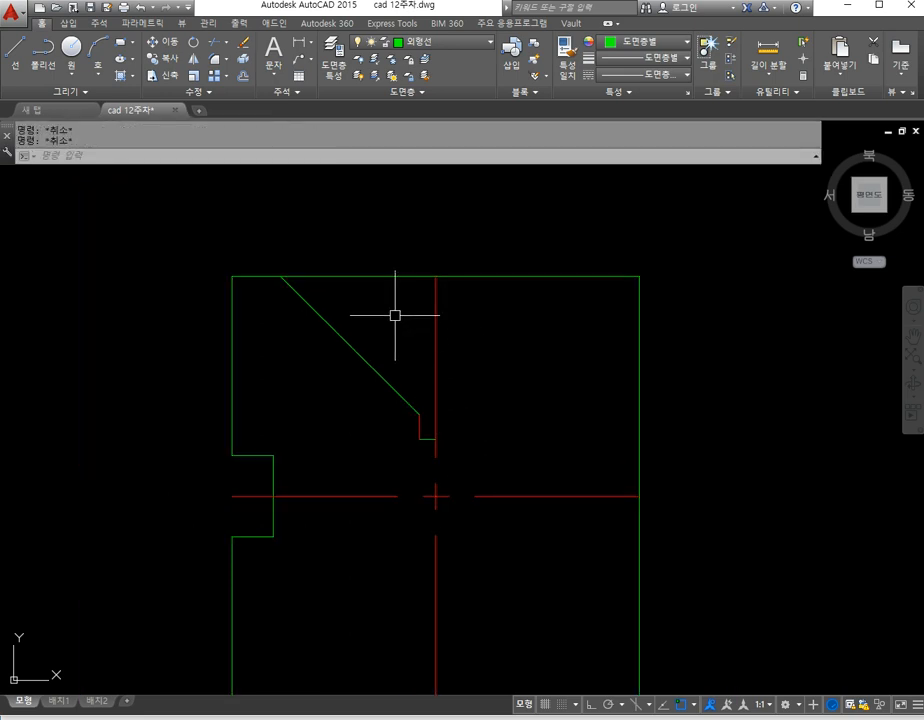
Step: Try to trim the base's top edge between the V-groove line and the vertical centerline
key("BackSpace")
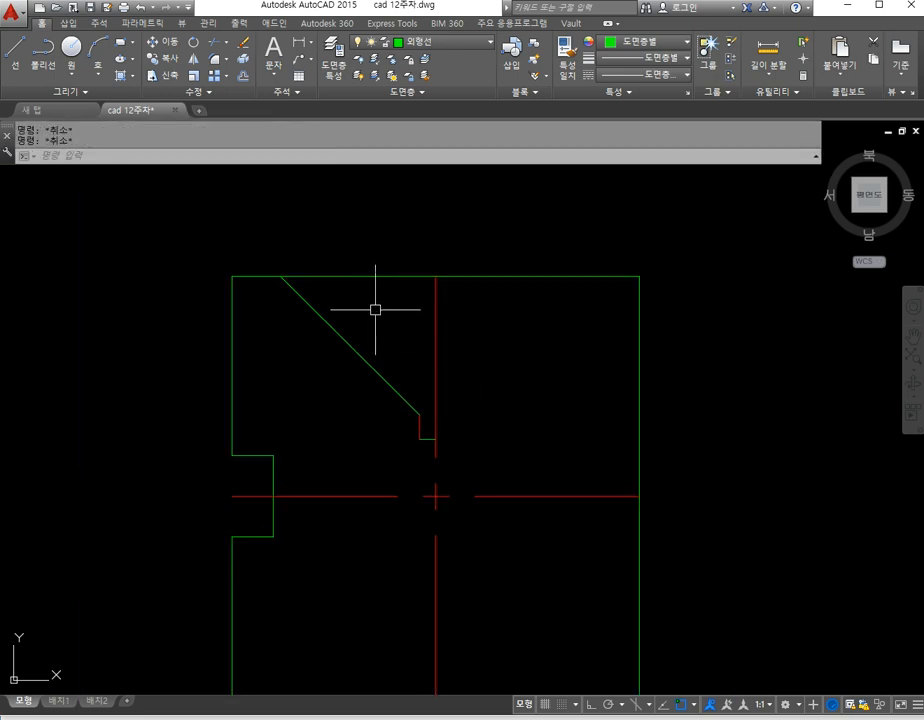
type("tr")
key("Return")
key("space")
left_click(395, 276)
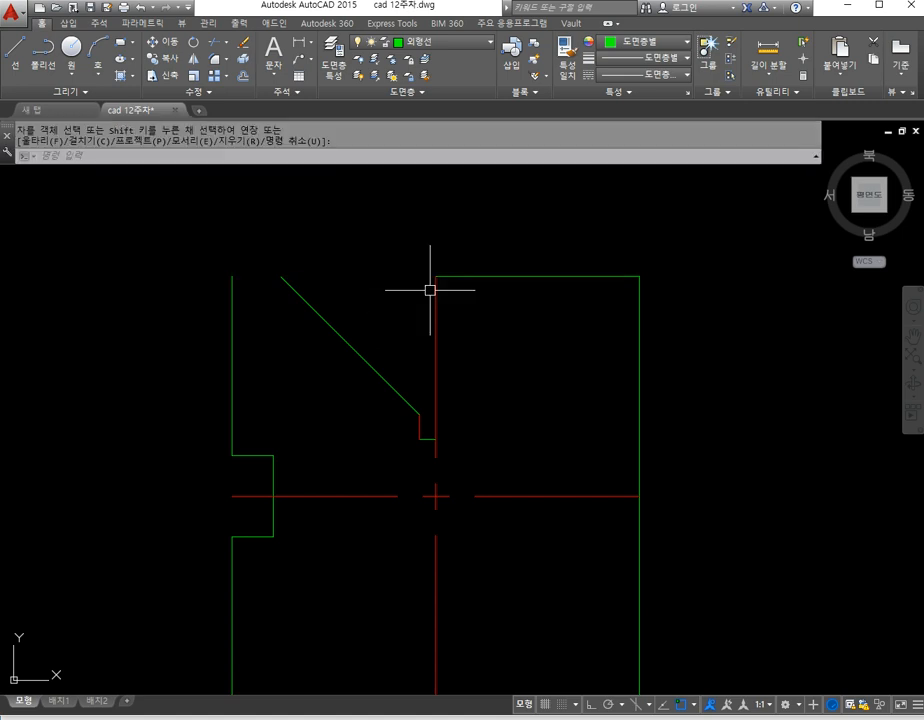
key("Return")
scroll(295, 290, "up", 5)
scroll(310, 260, "down", 5)
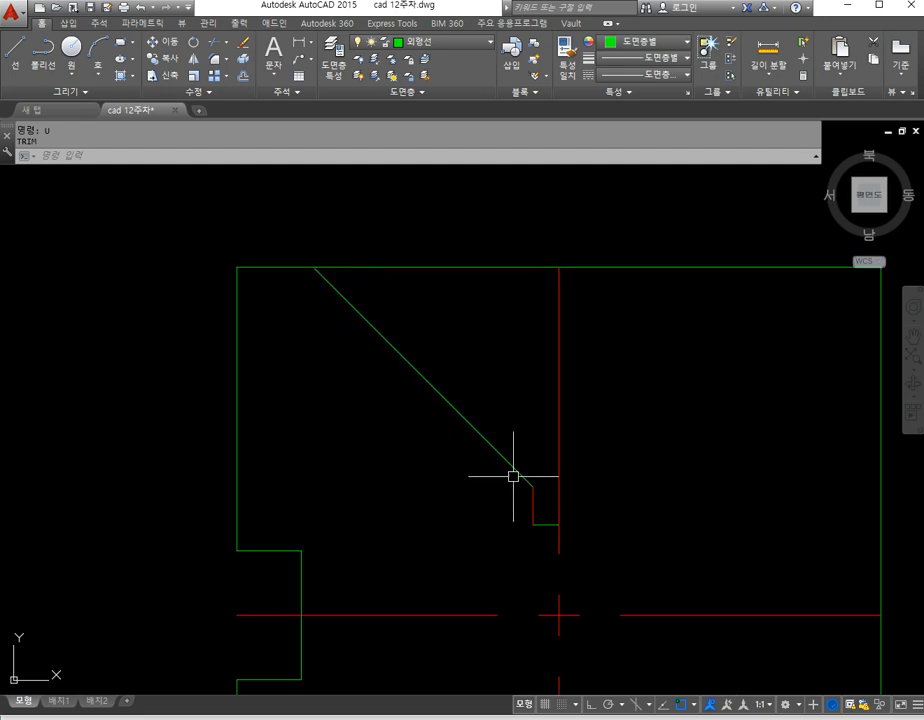
Step: Erase the 45° groove line together with the short slot wall and floor lines
type("e")
key("Return")
left_click(538, 452)
left_click(496, 553)
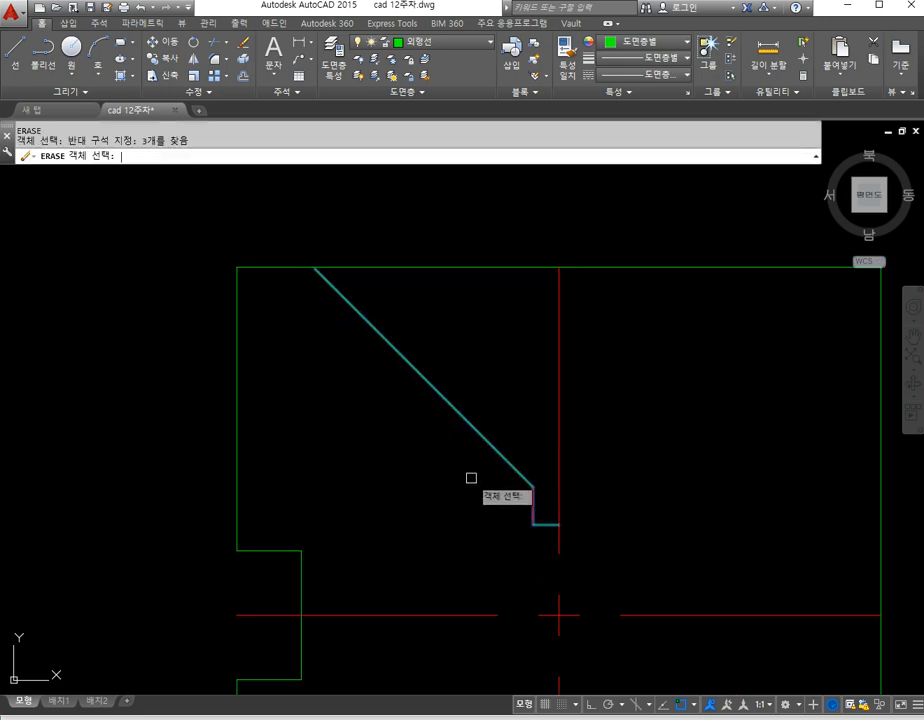
key("Return")
Step: Check the V-groove dimensions in the reference image and offset the base's upper left edge inward by 6 again
type("o")
key("Return")
key("alt+Tab")
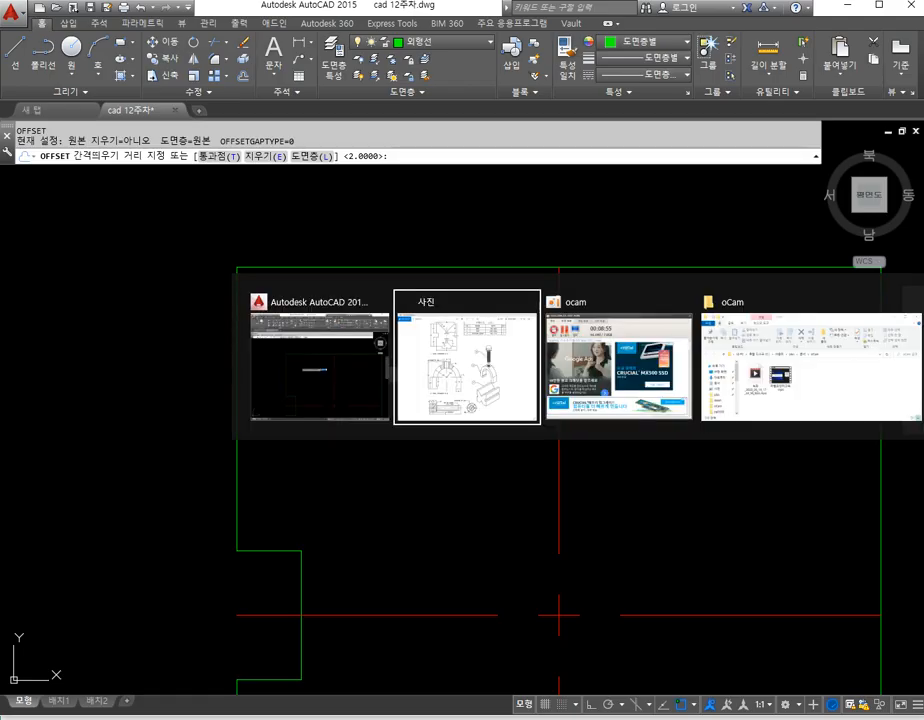
key("alt+Tab")
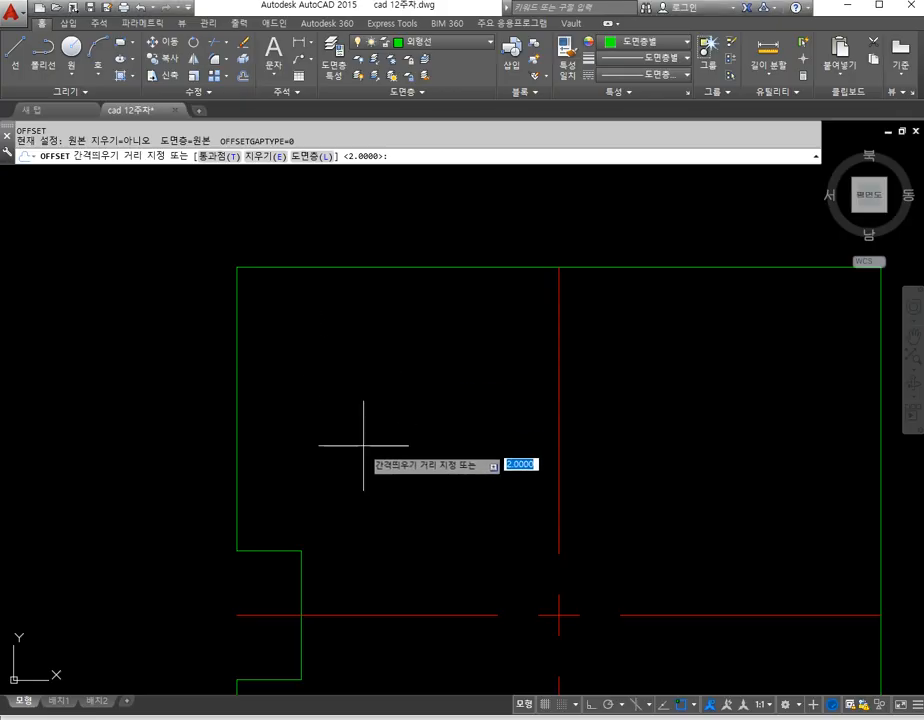
type("6")
key("Return")
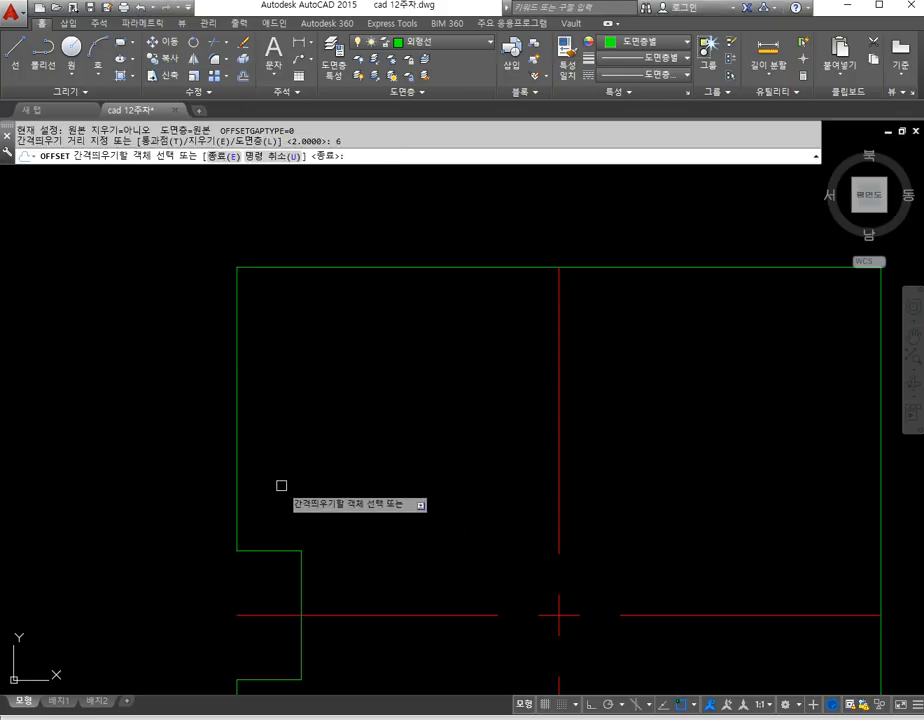
left_click(237, 439)
left_click(308, 432)
key("Return")
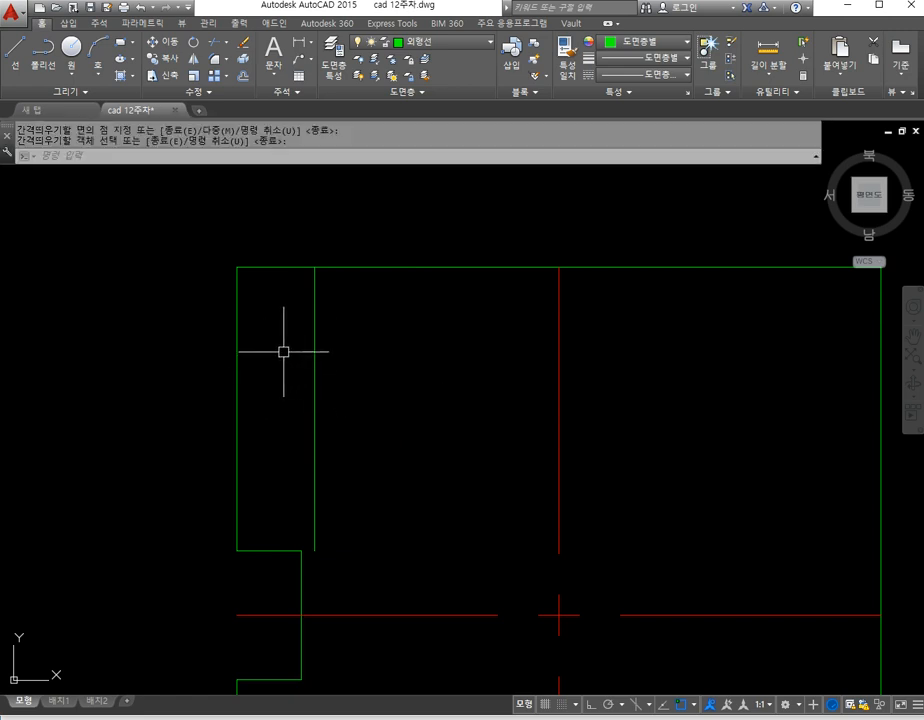
Step: Draw a construction line at -45° through the offset line's upper end on the top edge
left_click(75, 92)
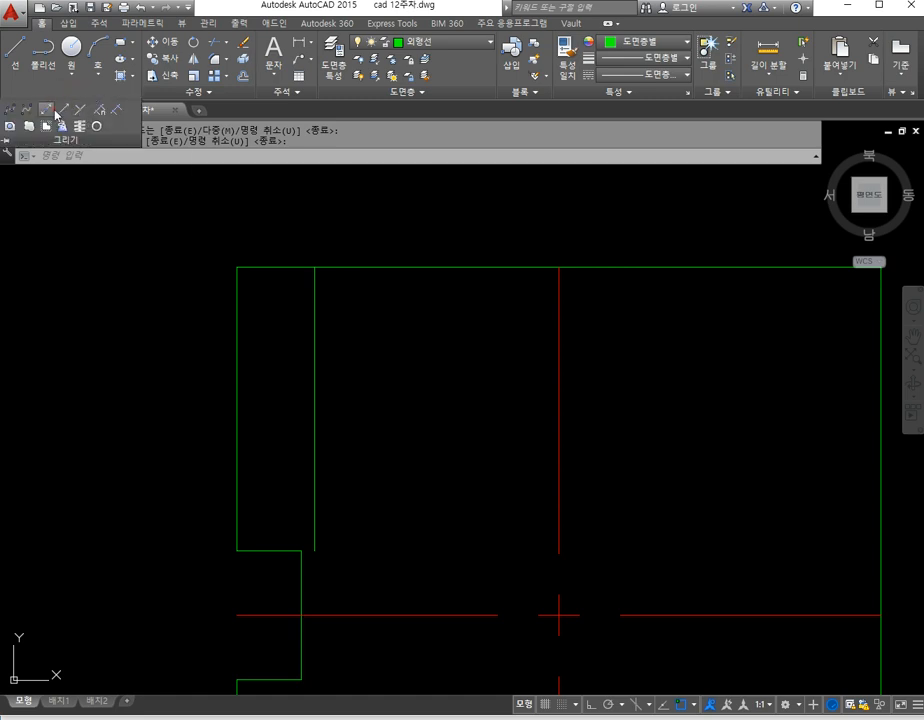
left_click(55, 113)
type("a")
key("Return")
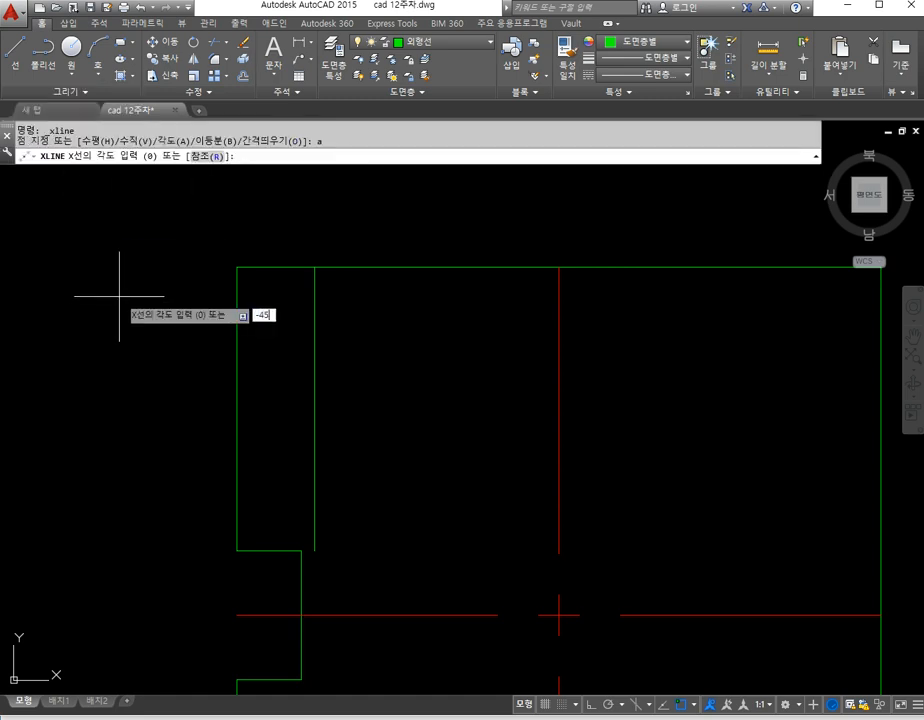
type("-45")
key("Return")
left_click(315, 267)
key("Escape")
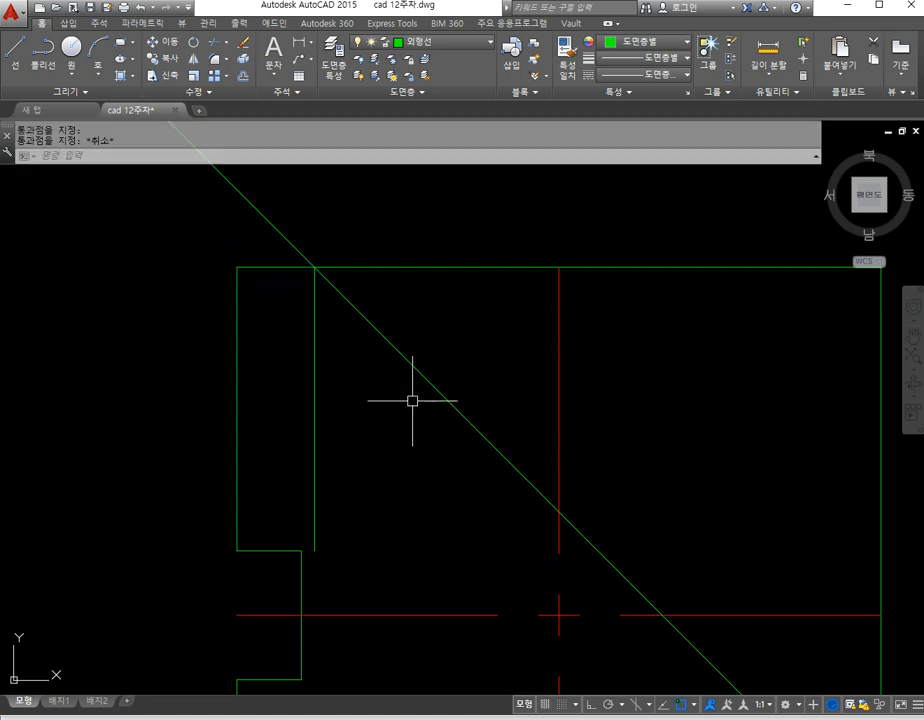
Step: Erase the vertical helper line offset from the base's upper left edge
type("e")
key("Return")
left_click(342, 362)
left_click(309, 401)
key("Return")
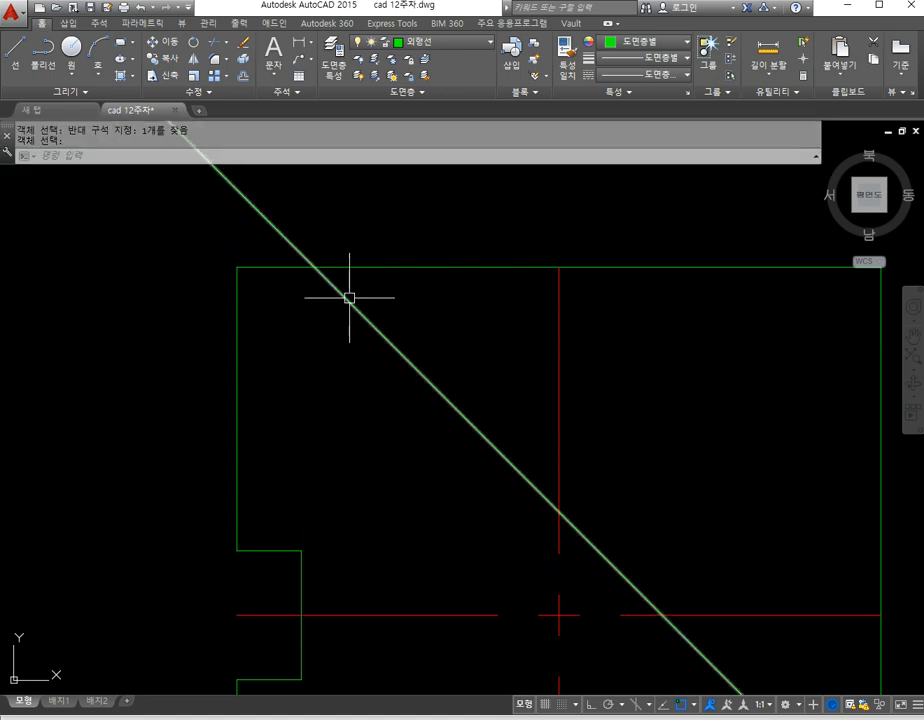
Step: Fillet the top edge's left portion with the -45° construction line to form the groove's sharp upper corner
type("f")
key("Return")
left_click(276, 267)
left_click(340, 293)
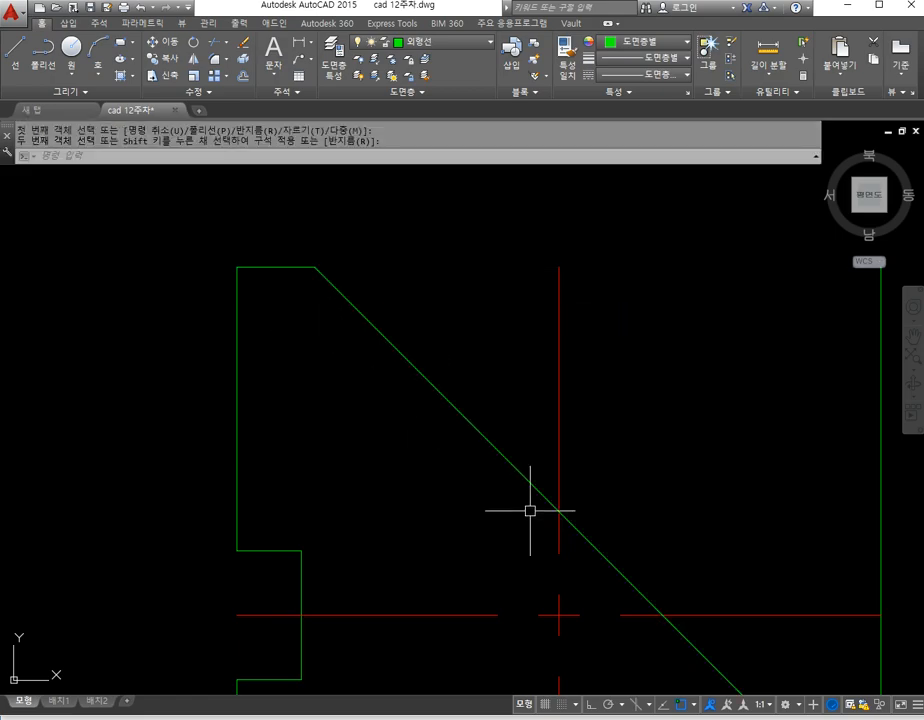
Step: Check the groove depth in the reference image and offset the short top edge downward by 20
type("o")
key("Return")
key("alt+Tab")
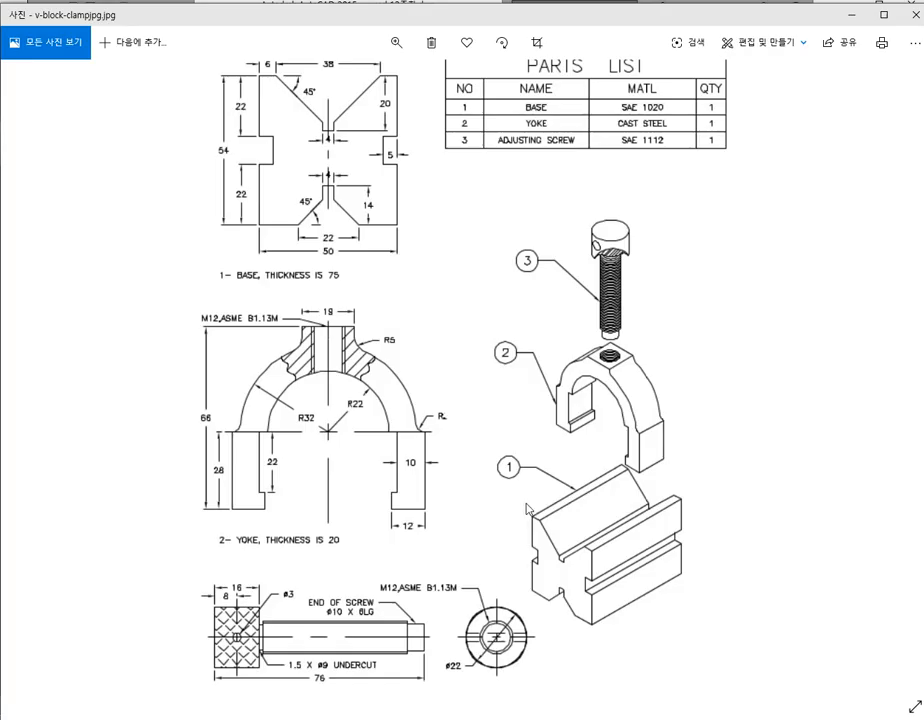
key("alt+Tab")
type("28")
key("Return")
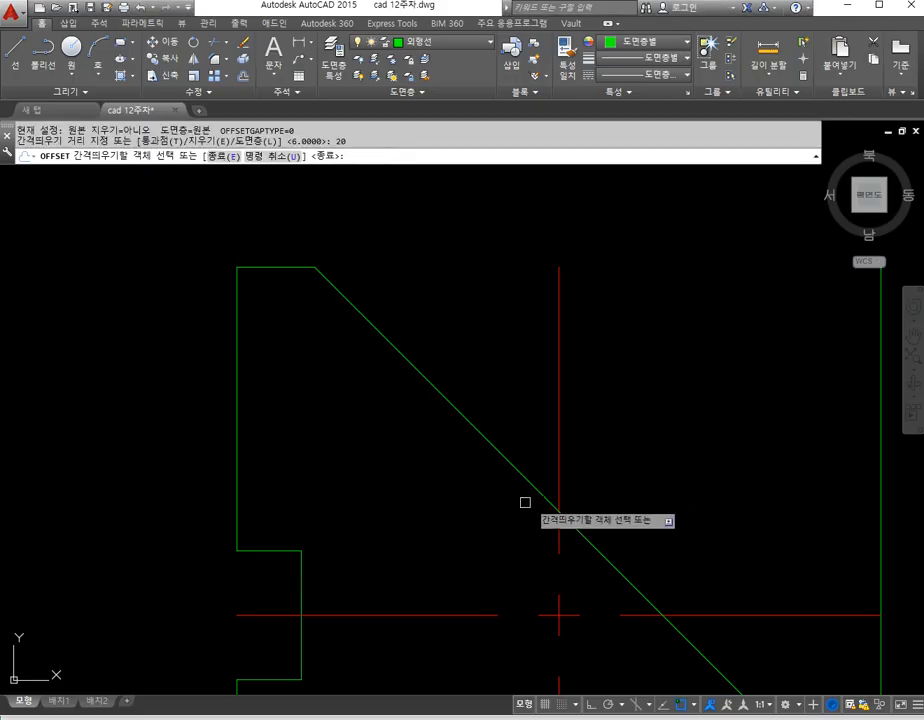
left_click(309, 268)
left_click(401, 517)
key("Return")
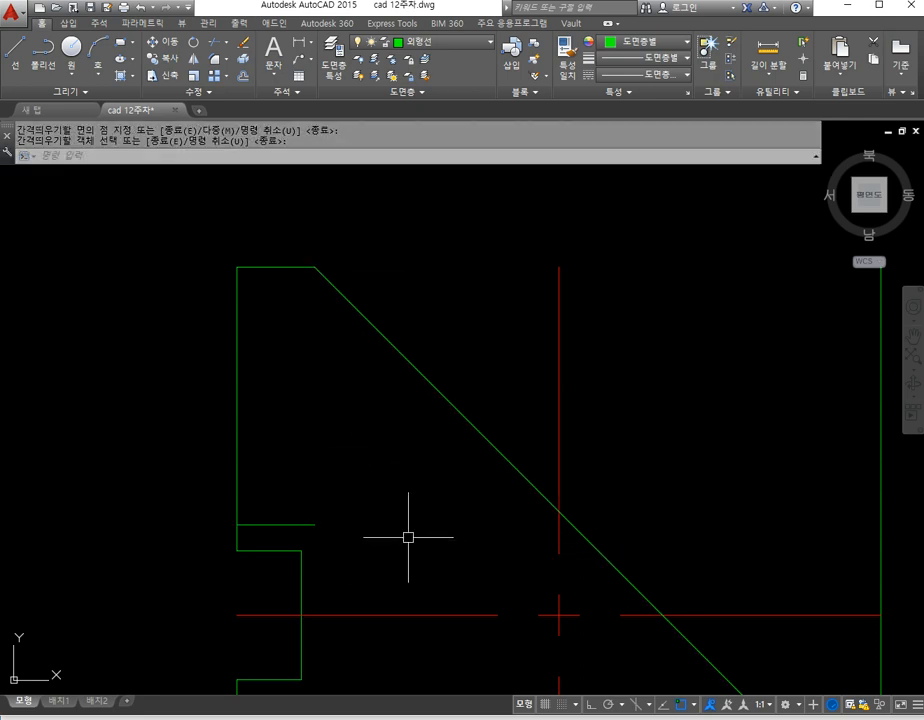
Step: Offset the vertical centerline leftward by 2 to form half of the 4-wide groove slot
type("o")
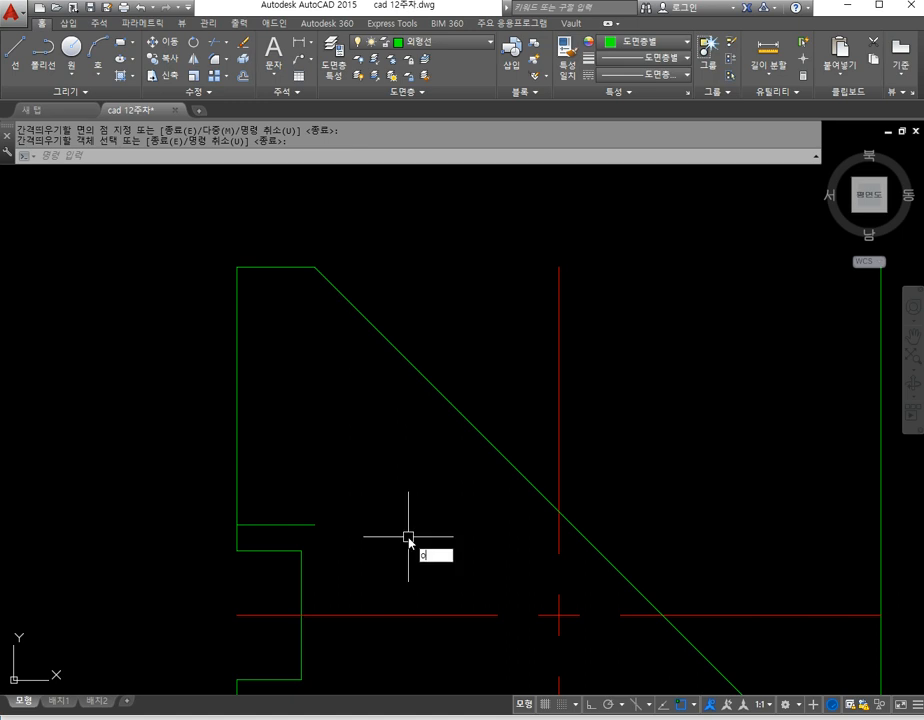
key("Return")
type("2.8")
key("Return")
left_click(559, 485)
left_click(484, 535)
key("Return")
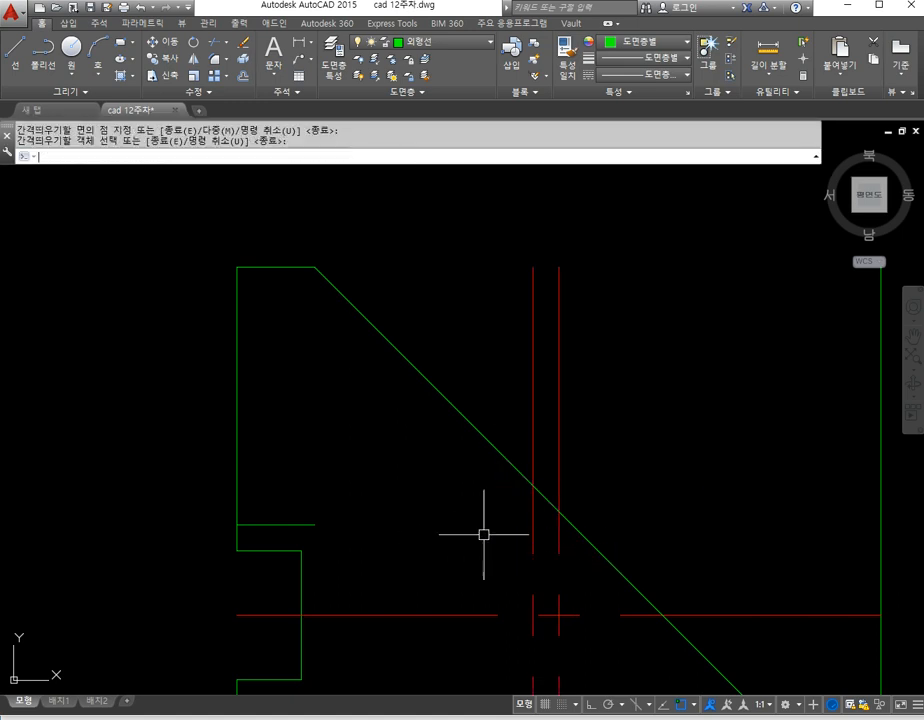
Step: Fillet the 45° groove line with the offset centerline, keeping the wall portion below their intersection
type("f")
key("Return")
left_click(530, 510)
left_click(530, 482)
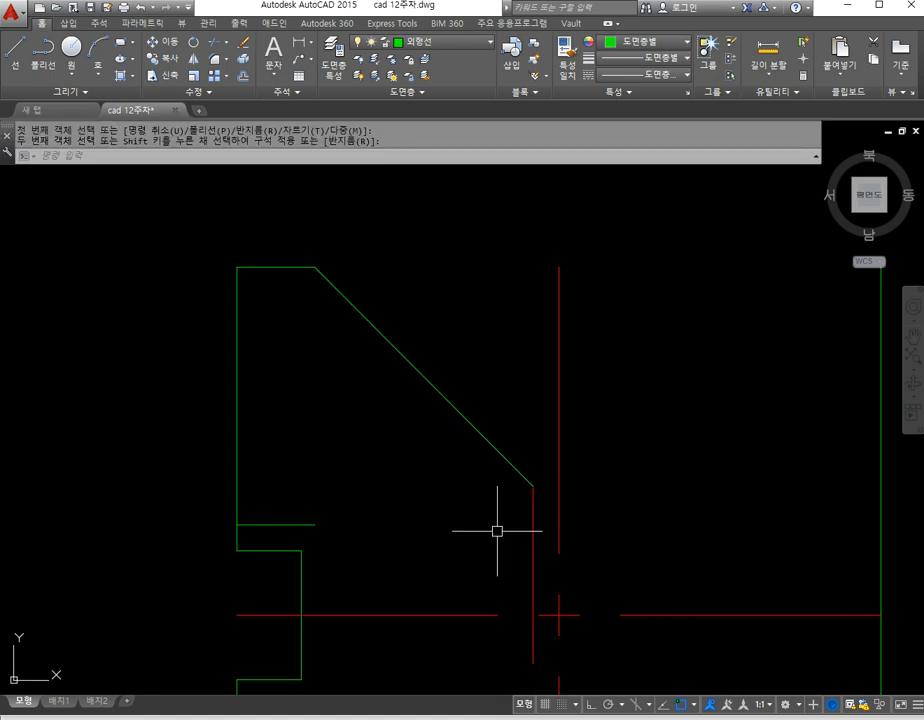
Step: Stretch the horizontal floor line's end past the vertical centerline and fillet it with the slot wall
left_click(307, 525)
left_click(732, 536)
key("Escape")
key("Escape")
key("Return")
left_click(534, 511)
left_click(544, 532)
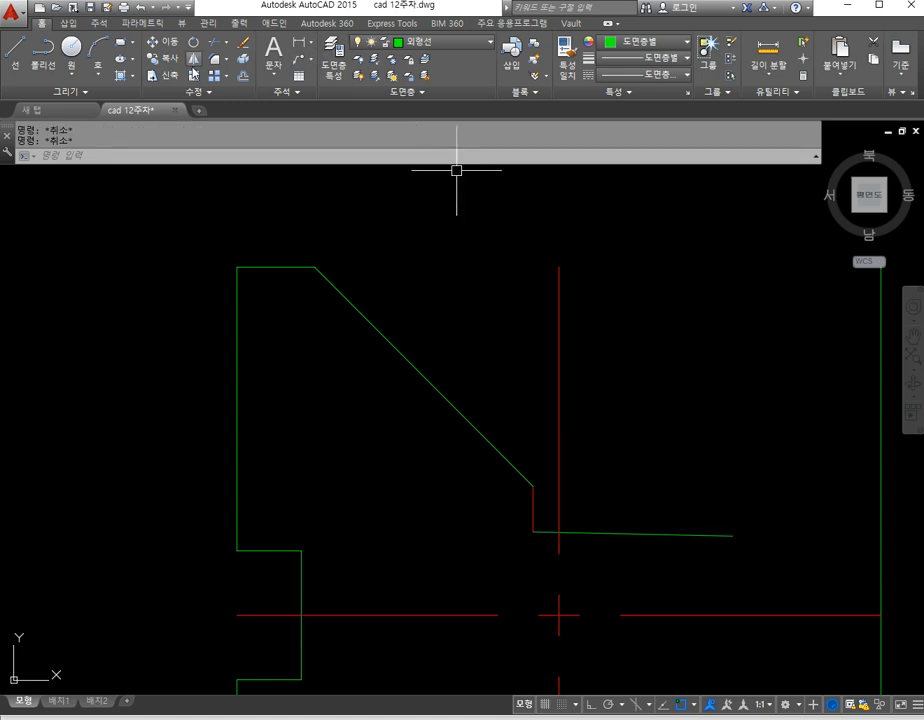
Step: Trim the stretched floor line where it passes beyond the vertical centerline
type("tr")
key("Return")
key("Return")
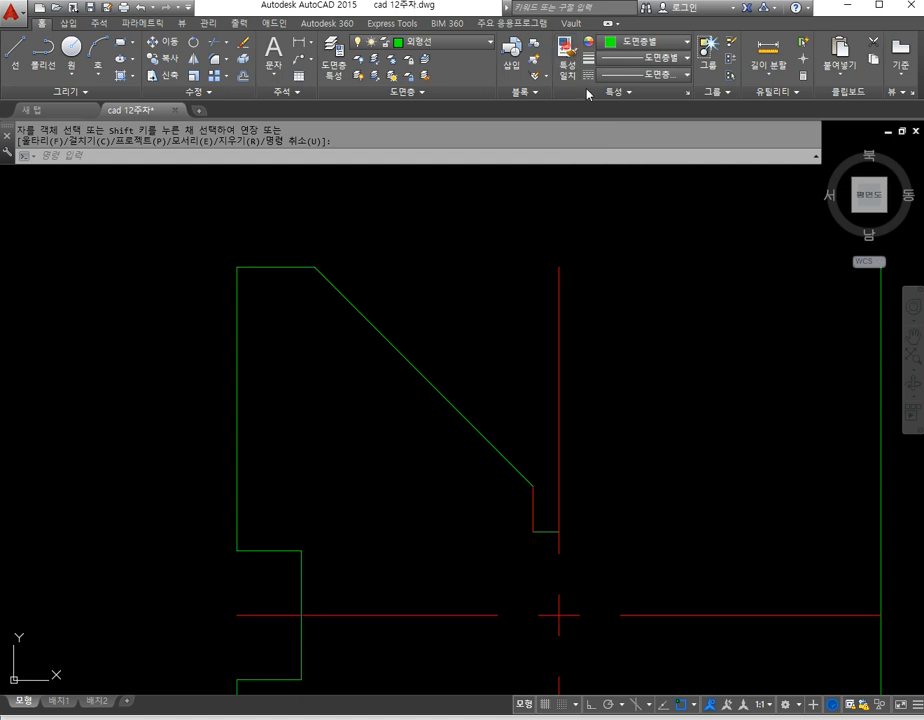
Step: Match the red slot wall's properties to the green outline of the 45° groove line
left_click(568, 56)
left_click(523, 484)
key("Escape")
Step: Erase the base's full-height right edge
scroll(535, 546, "down", 4)
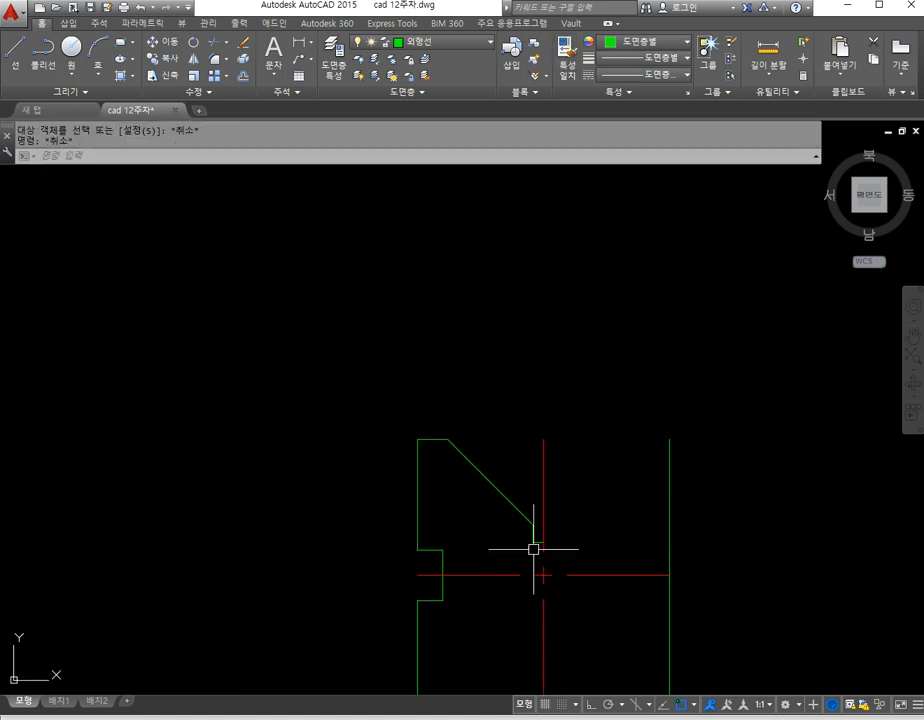
middle_click_drag(558, 522, 561, 427)
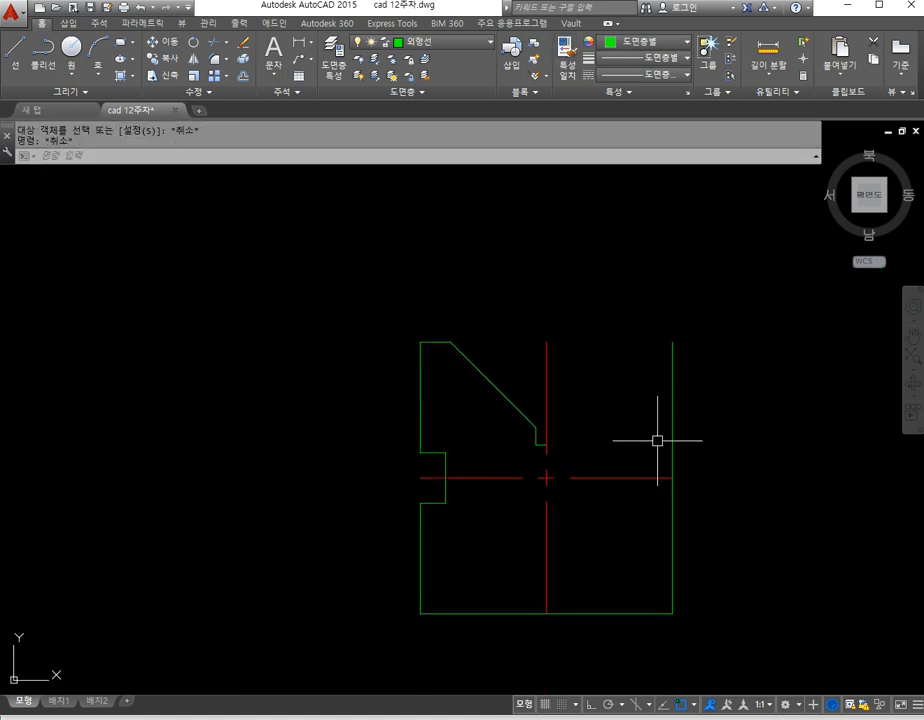
type("e")
key("Return")
left_click(686, 426)
left_click(638, 441)
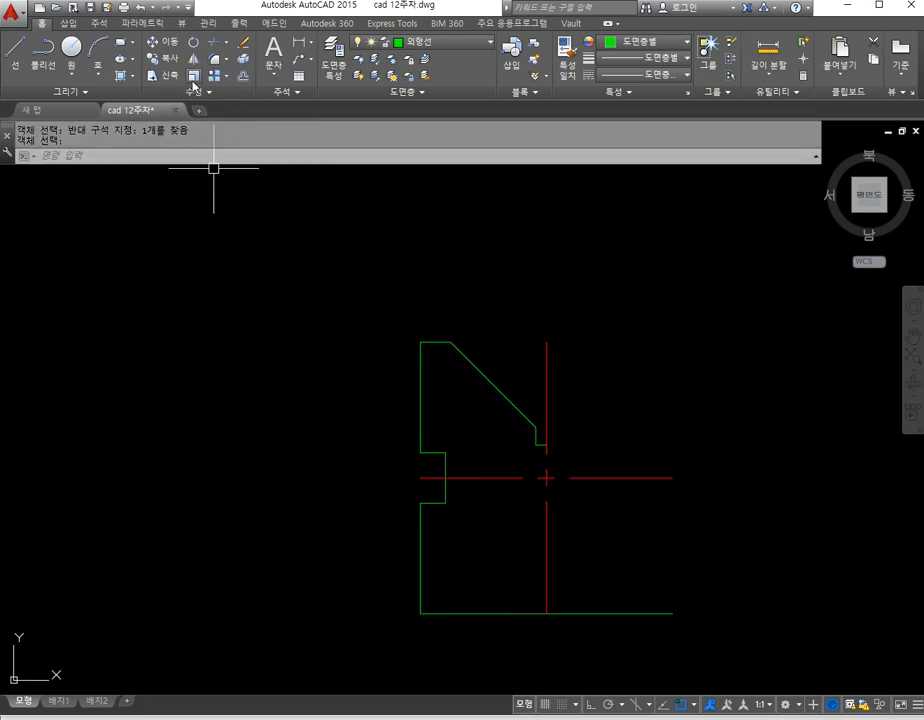
Step: Mirror the upper left outline, V-groove half and notch's inner edge about the vertical centerline, keeping the originals
left_click(192, 60)
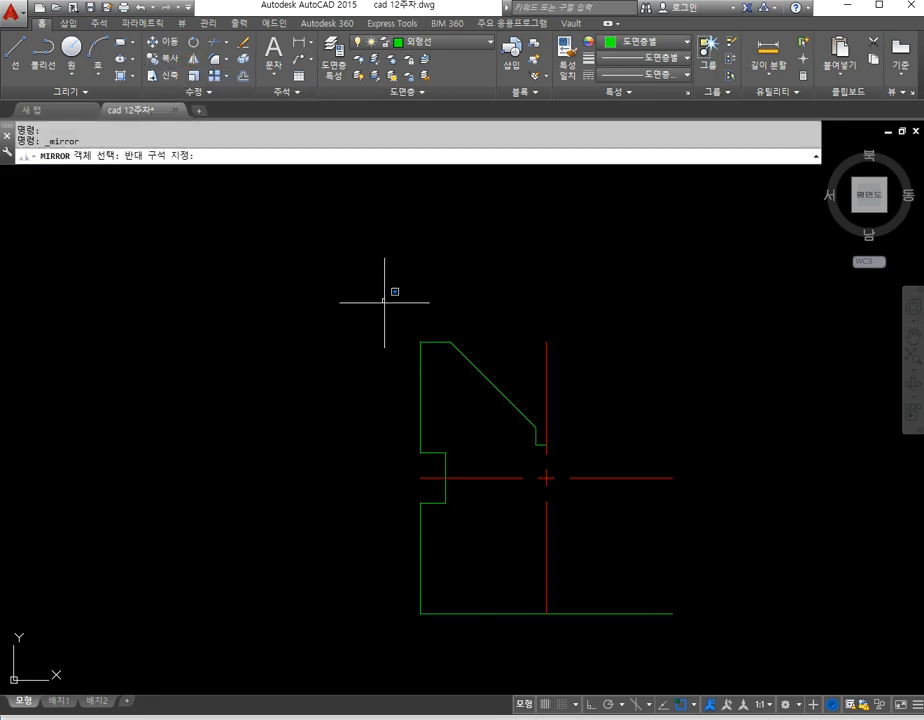
left_click(382, 299)
left_click(561, 468)
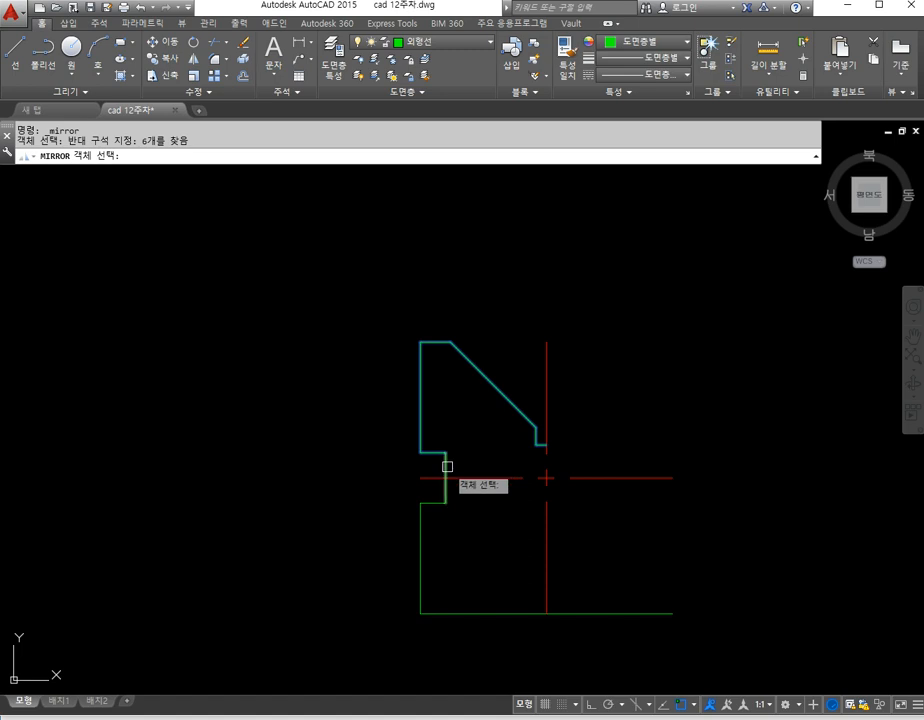
left_click(450, 465)
key("Return")
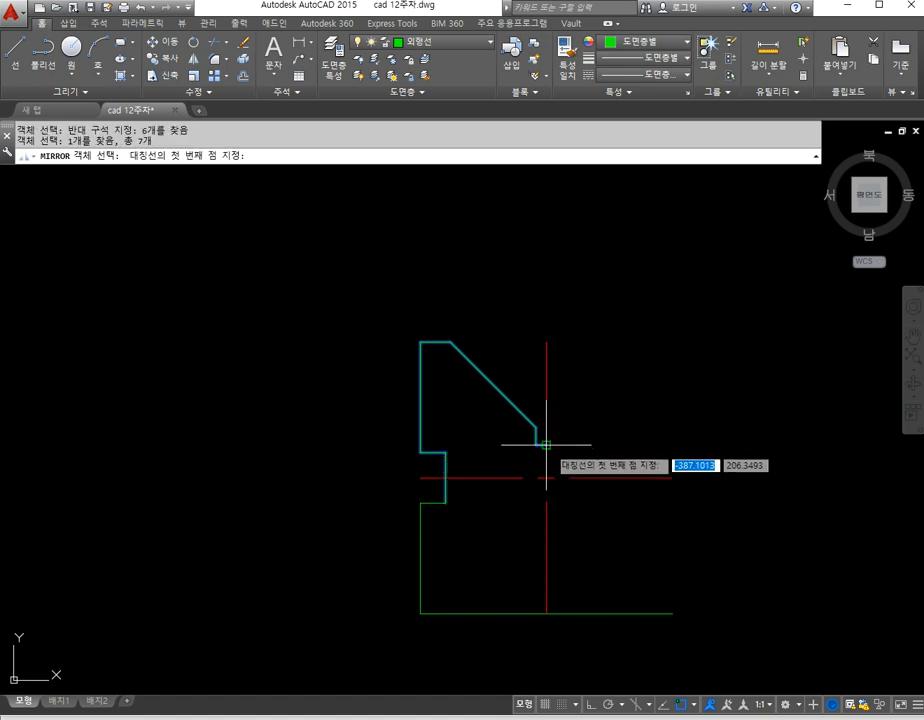
left_click(546, 444)
left_click(545, 330)
key("Return")
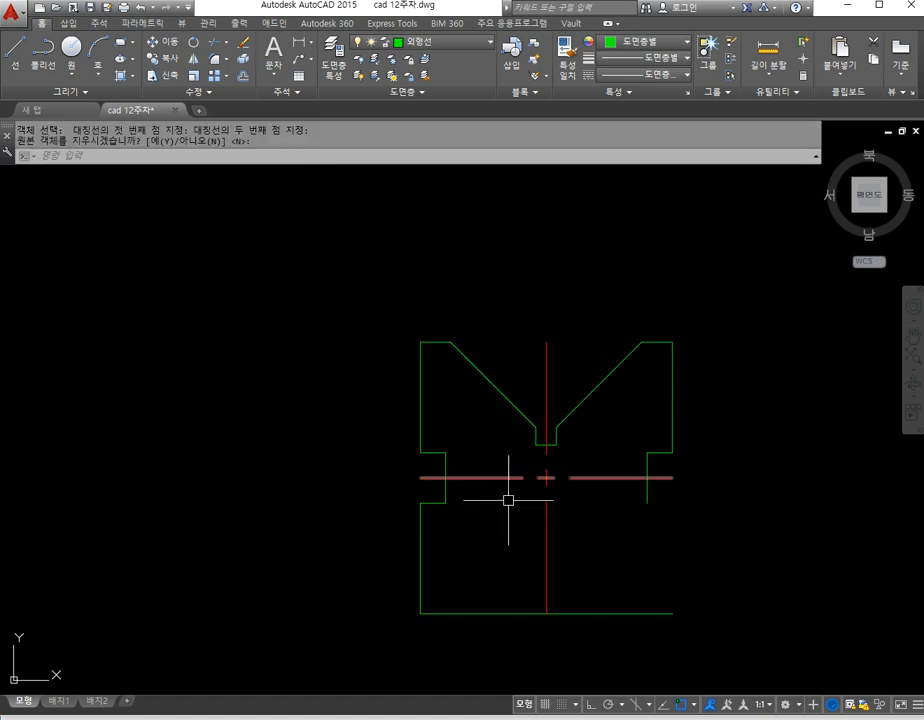
Step: Check the lower V-groove's width in the reference image and offset the vertical centerline 11 to the left
key("alt+Tab")
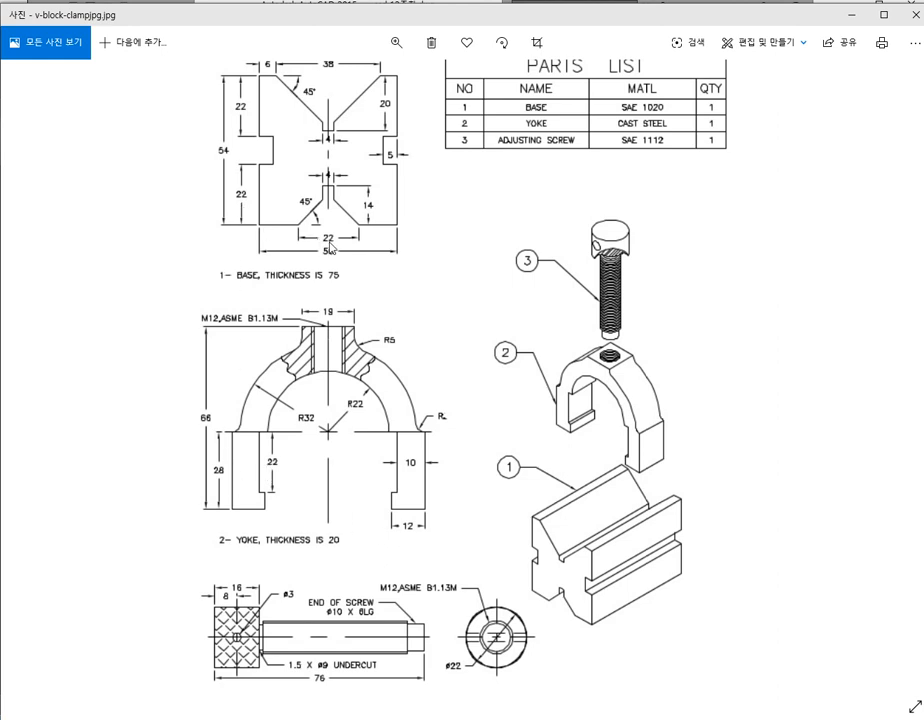
key("alt+Tab")
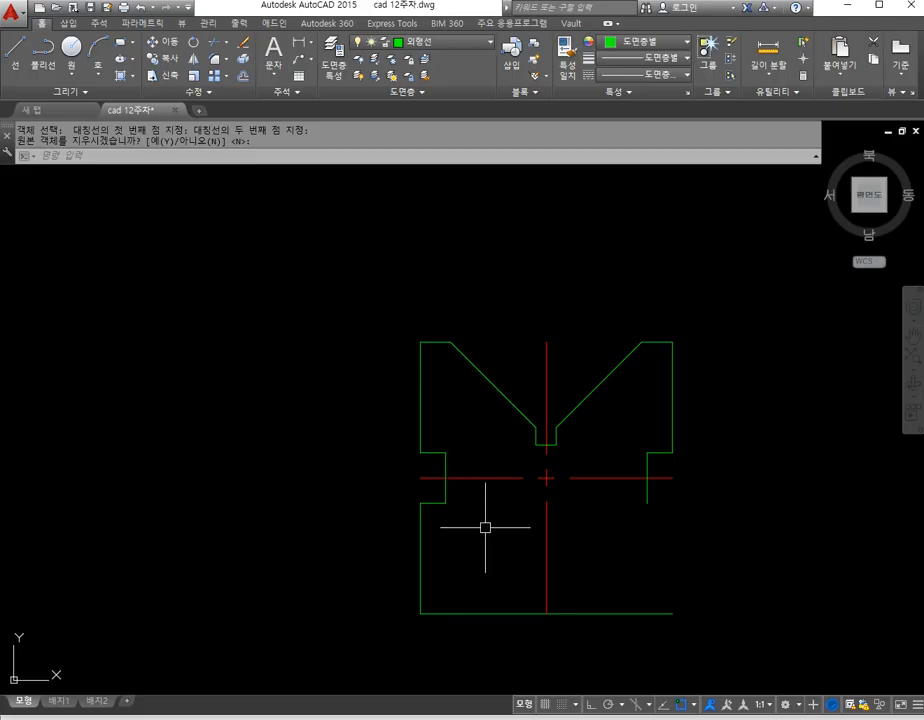
type("o")
key("space")
type("11")
key("space")
left_click(546, 577)
left_click(517, 595)
key("space")
scroll(492, 604, "up", 4)
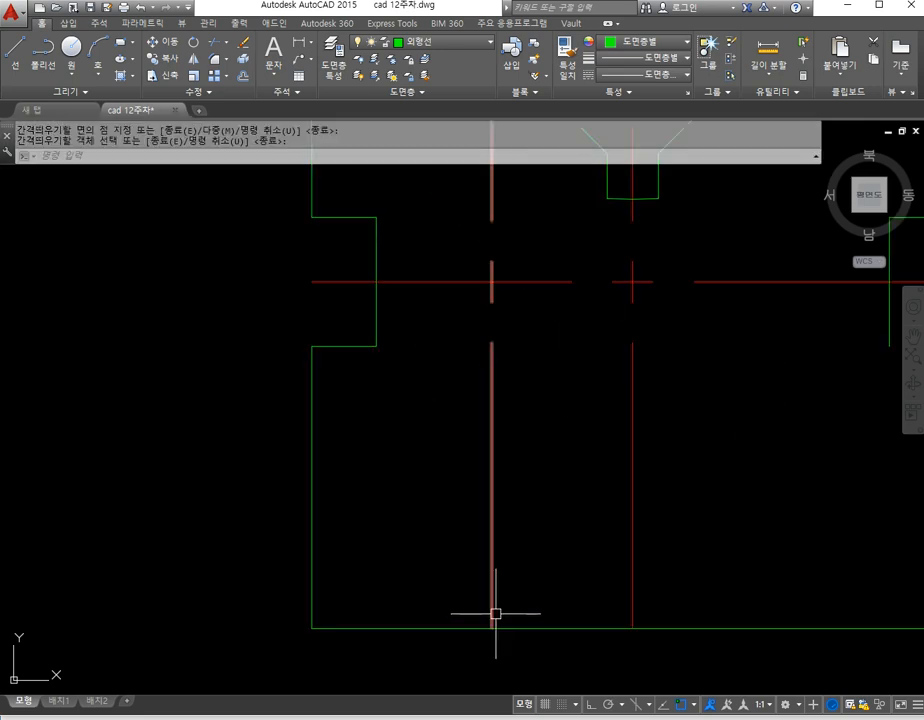
Step: Check the lower groove's depth in the reference image and offset the base's bottom edge 14 upward
key("alt+Tab")
key("alt+Tab")
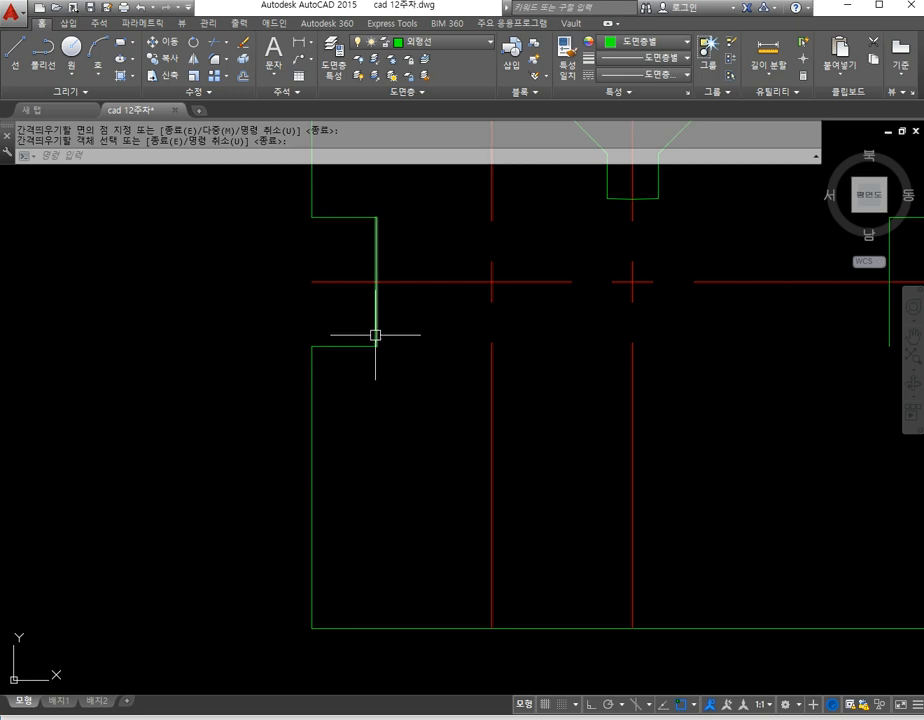
type("o")
key("space")
type("10")
key("space")
left_click(584, 627)
left_click(570, 574)
key("space")
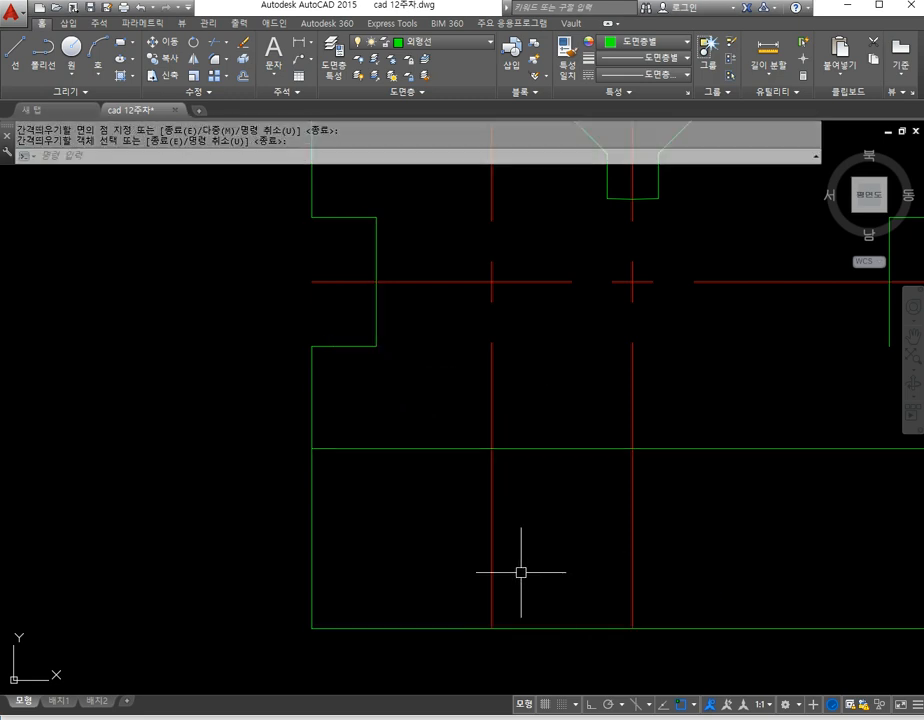
Step: Draw a 45° construction line through the point where the offset centerline meets the base's bottom edge
type("xl")
key("space")
type("a")
key("space")
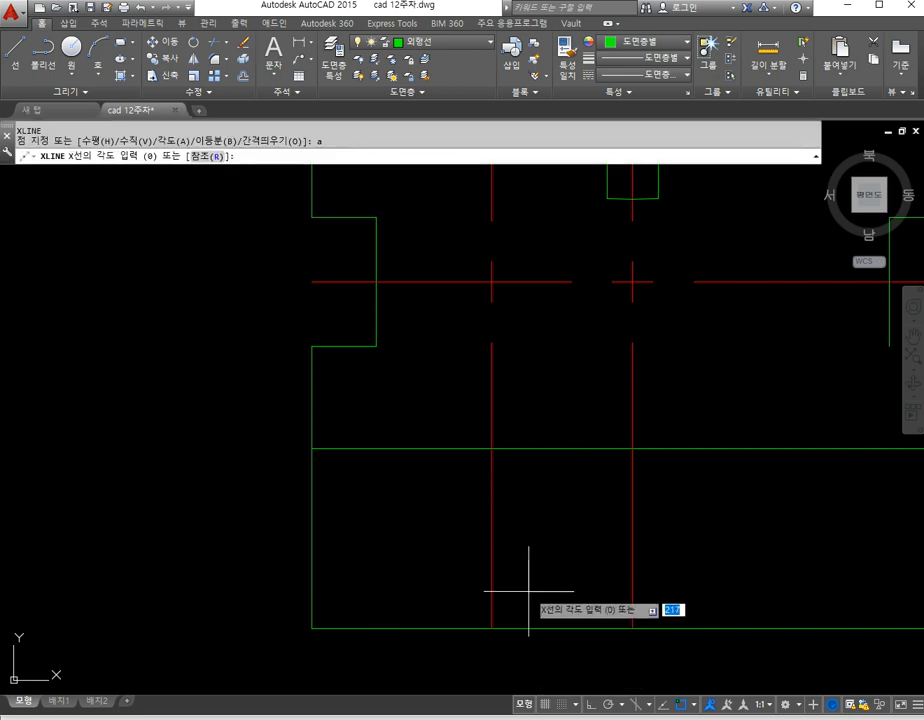
type("45")
key("space")
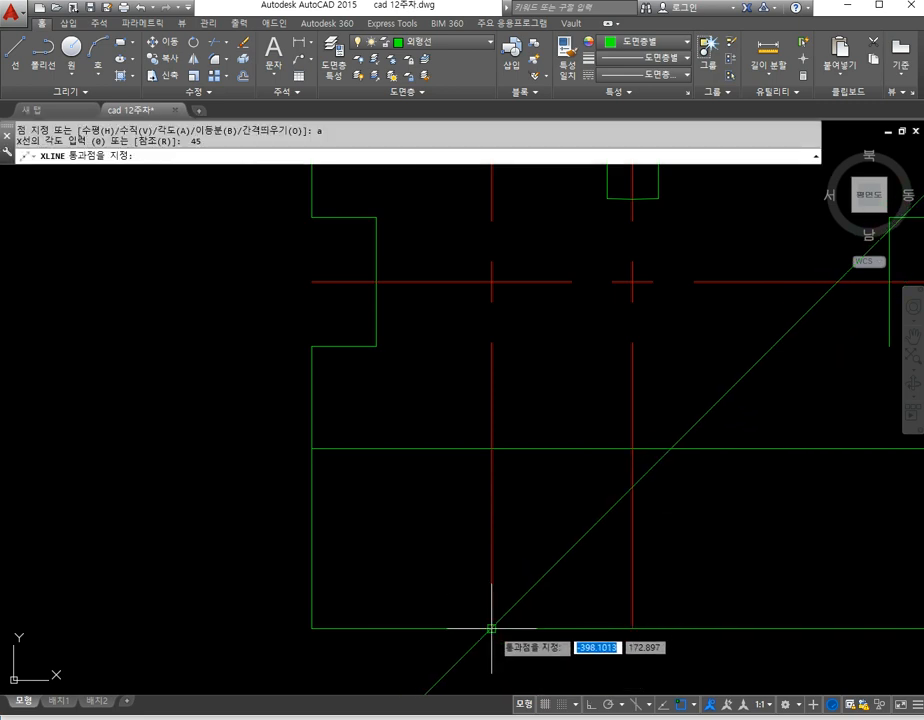
left_click(490, 627)
key("Escape")
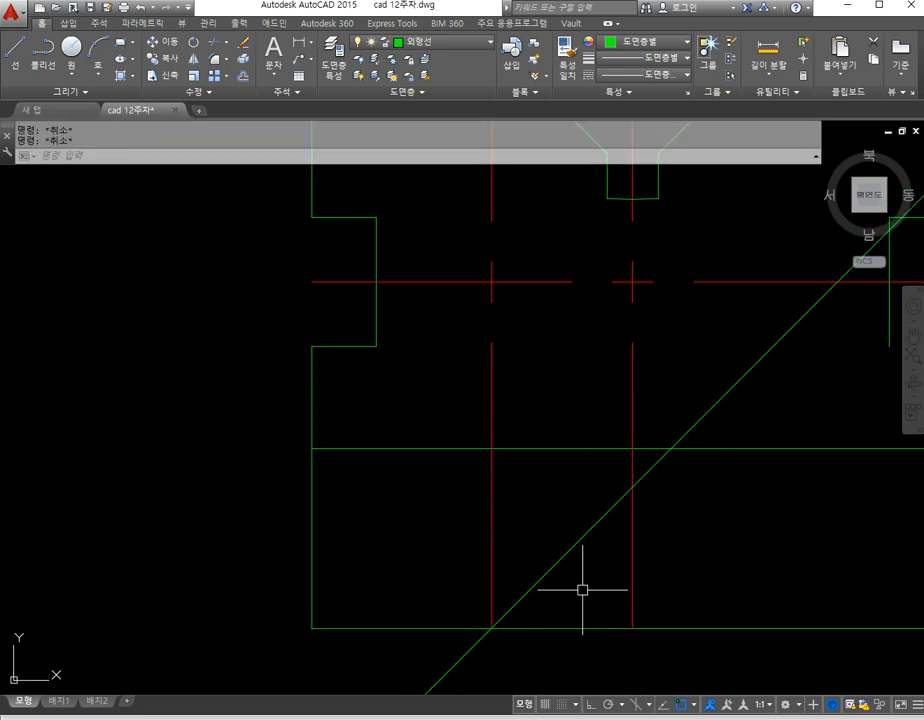
Step: Erase the red helper line offset 11 from the vertical centerline
type("e")
key("space")
left_click(519, 505)
left_click(468, 498)
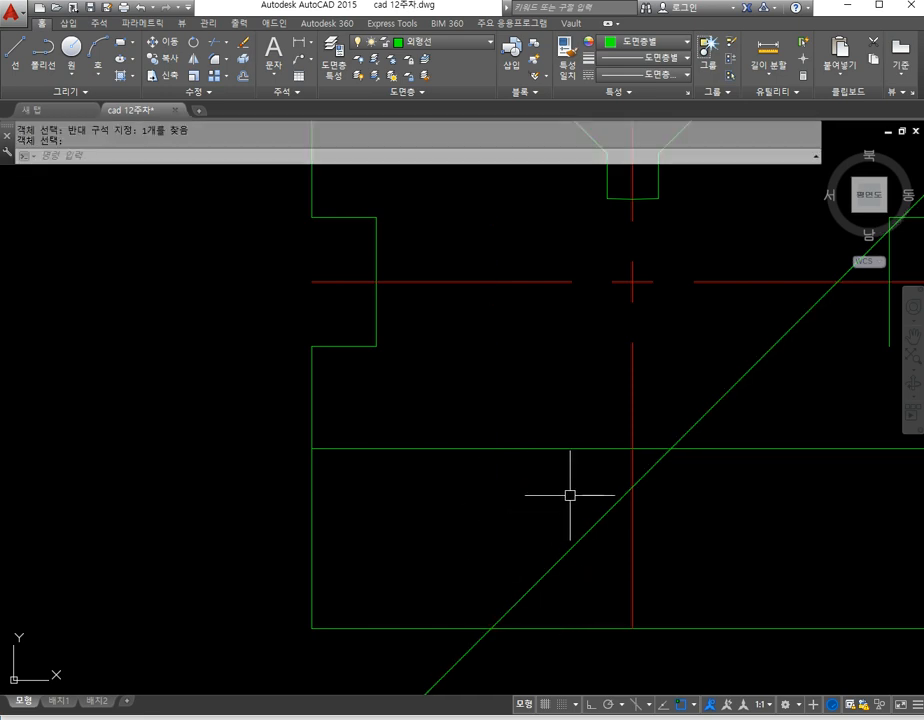
Step: Offset the vertical centerline 2 to the left for the lower slot wall
type("o")
key("space")
type("2")
key("space")
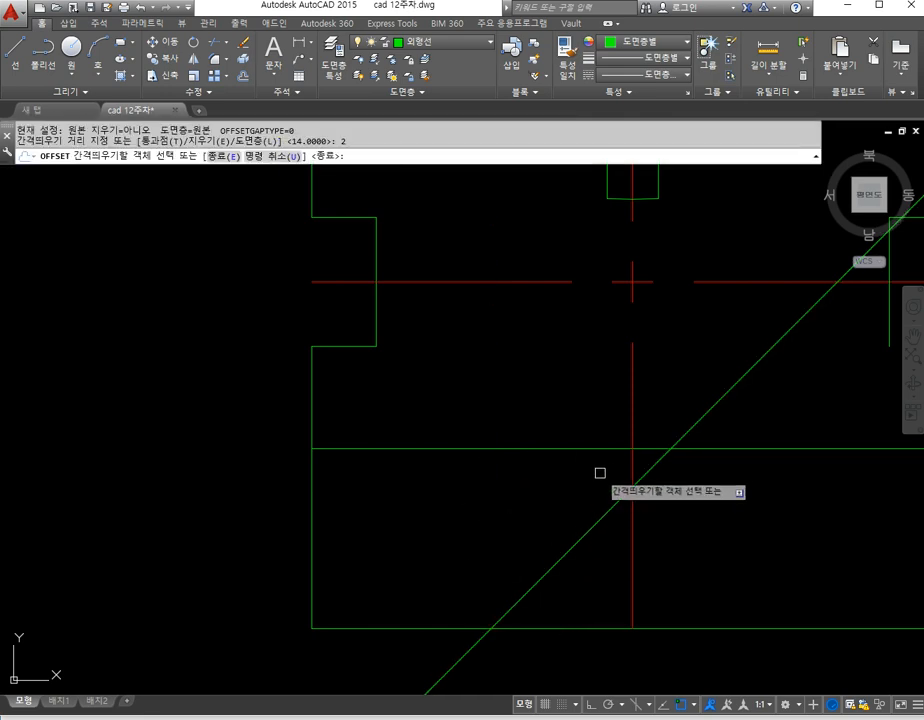
left_click(635, 464)
left_click(597, 492)
key("Escape")
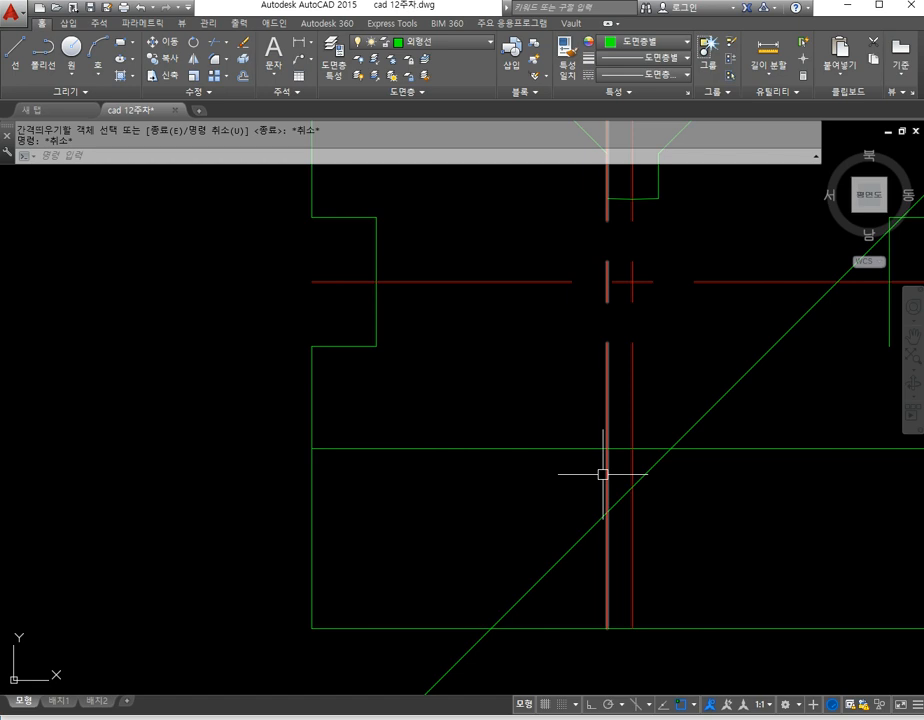
Step: Fillet with radius 0 the corners joining the slot wall, 45° groove line, slot's upper line and bottom edge
type("f")
key("space")
left_click(605, 503)
left_click(598, 523)
key("space")
left_click(608, 476)
left_click(619, 448)
key("Escape")
key("Escape")
key("space")
left_click(488, 632)
key("Escape")
key("Escape")
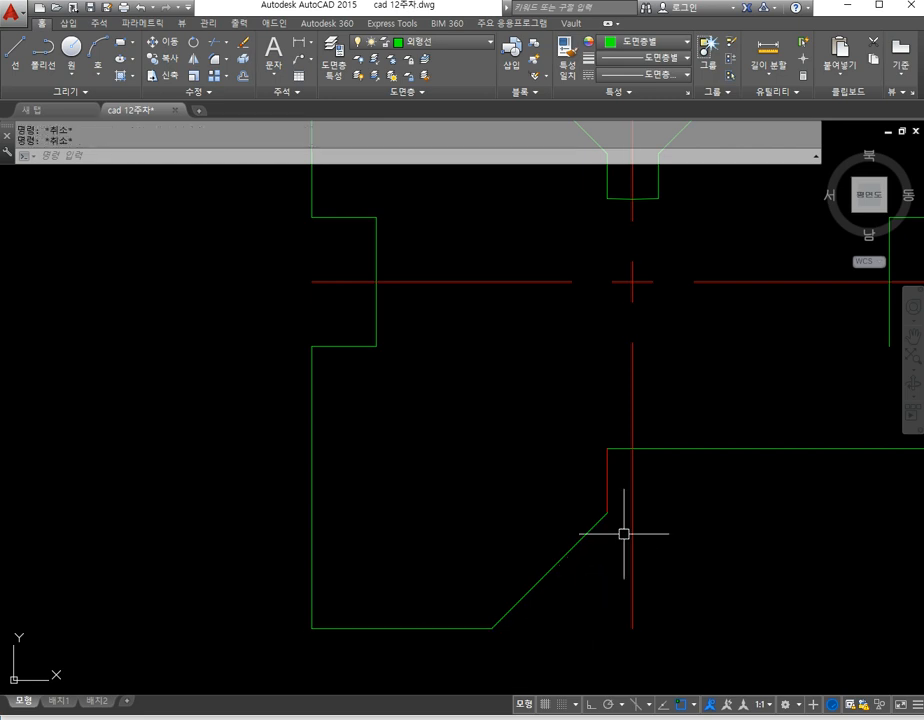
Step: Trim the lower slot's horizontal line where it extends past the vertical centerline
key("space")
key("space")
left_click(730, 511)
left_click(684, 430)
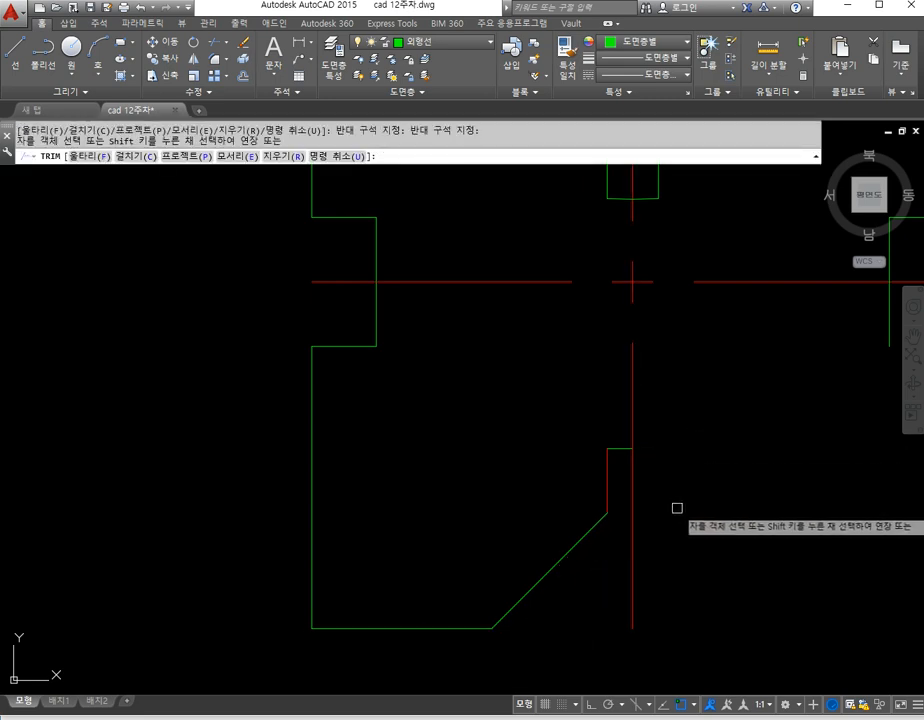
key("space")
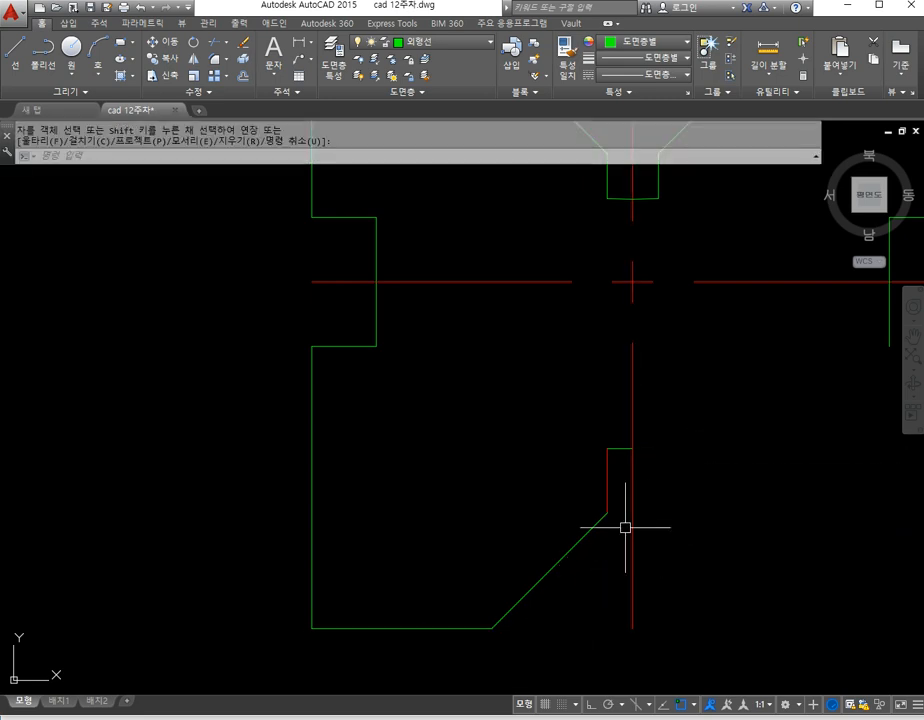
Step: Match the red lower slot wall's properties to the slot's green horizontal line
left_click(559, 66)
left_click(616, 449)
left_click(608, 482)
key("space")
scroll(613, 494, "down", 2)
Step: Mirror the lower left outline and lower groove half about the vertical centerline, keeping the originals
key("alt+Tab")
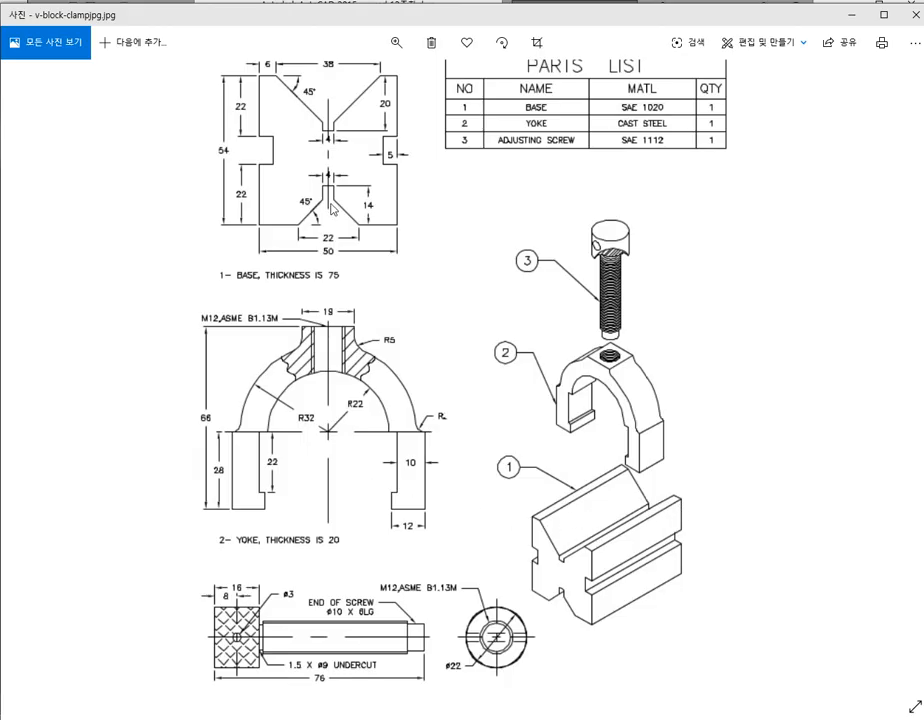
key("alt+Tab")
scroll(682, 501, "down", 3)
scroll(694, 504, "up", 1)
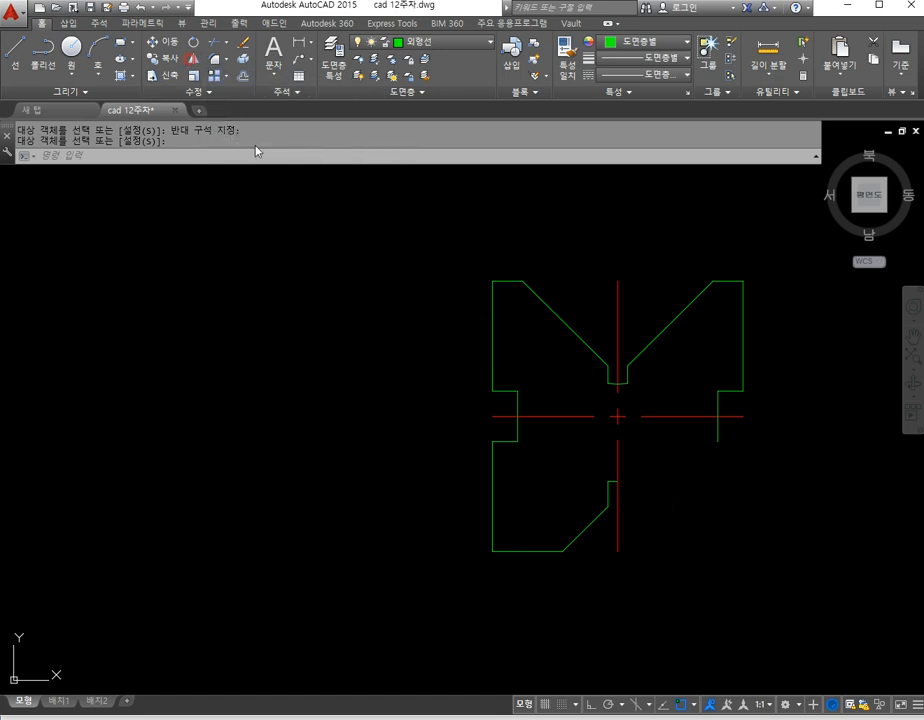
left_click(242, 76)
left_click(464, 429)
left_click(636, 547)
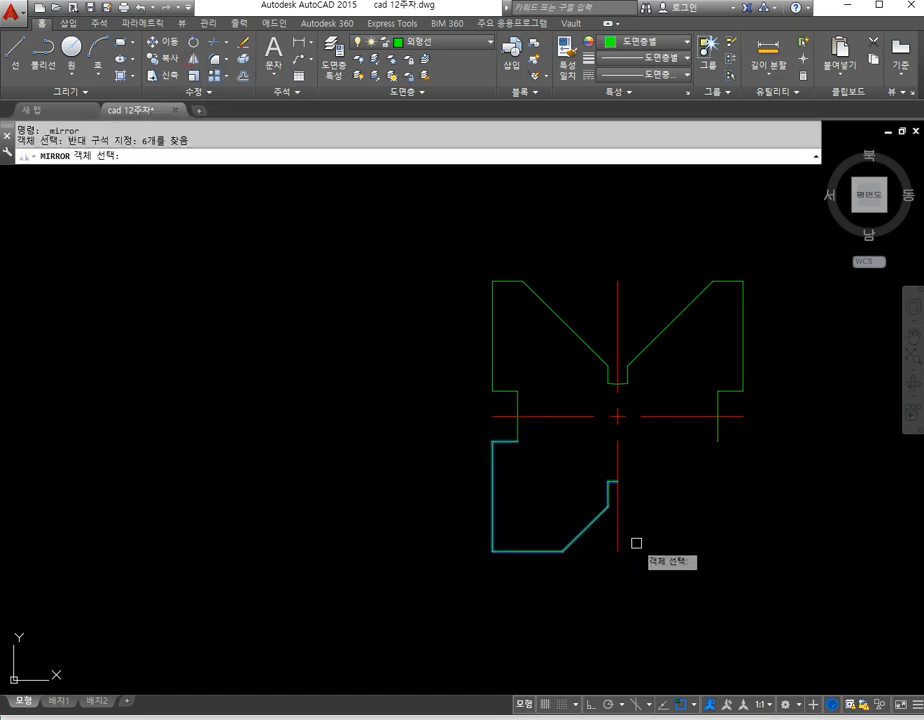
key("space")
left_click(617, 550)
left_click(617, 489)
key("Return")
middle_click_drag(688, 501, 484, 516)
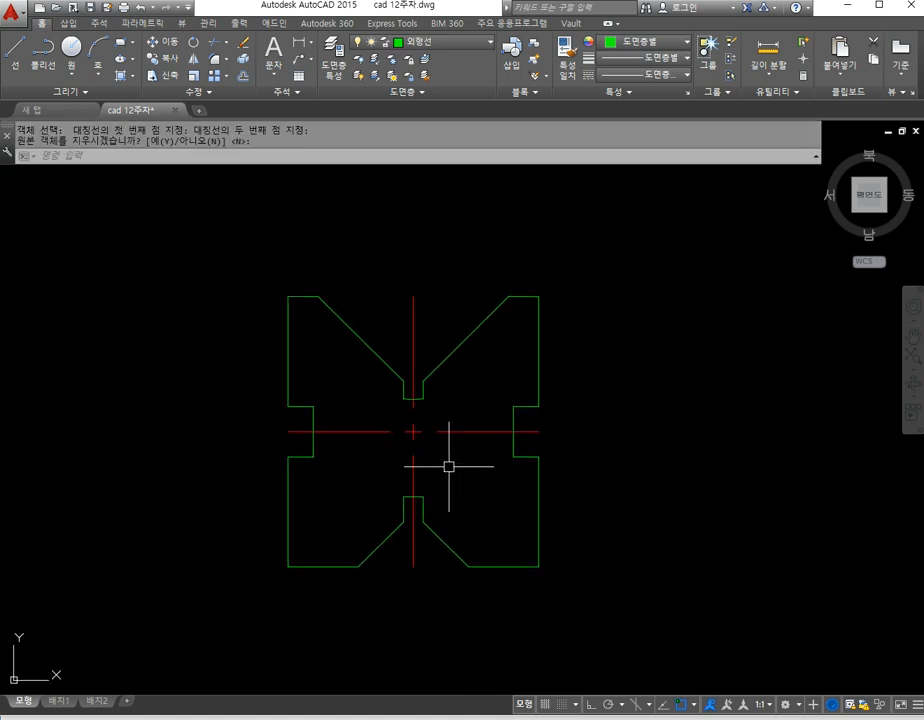
Step: With ortho mode on, draw a horizontal projection line to the right from the base's upper right corner
key("alt+Tab")
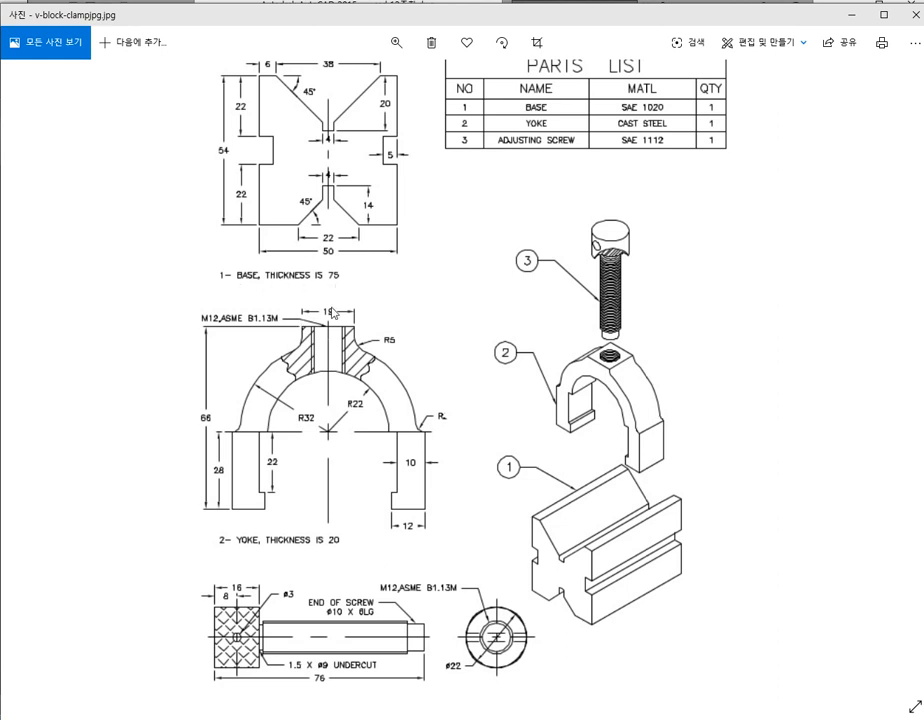
key("alt+Tab")
middle_click_drag(576, 436, 400, 432)
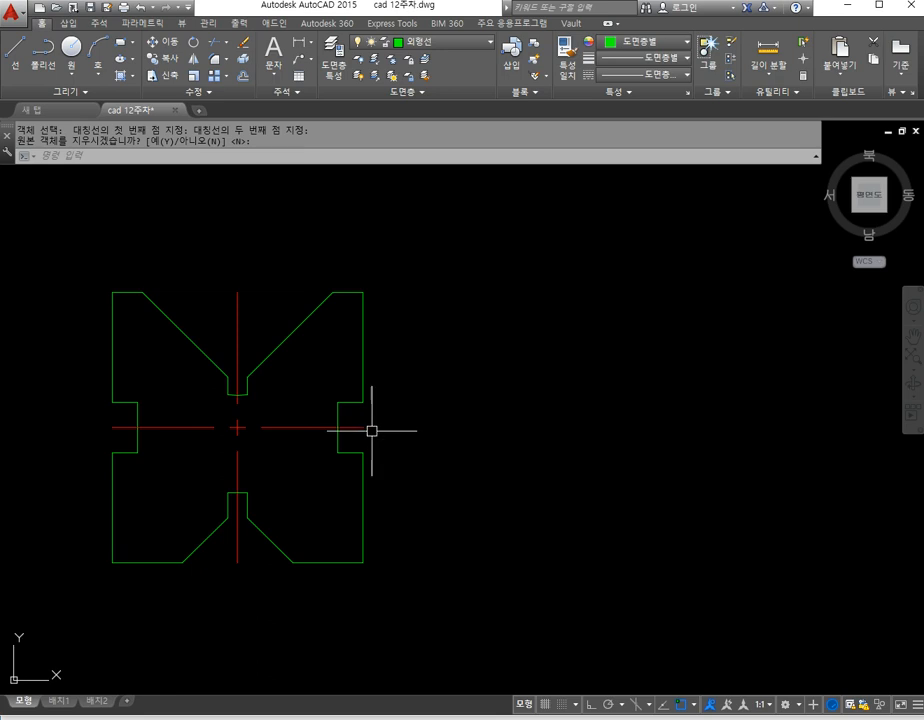
type("l")
key("Return")
left_click(362, 292)
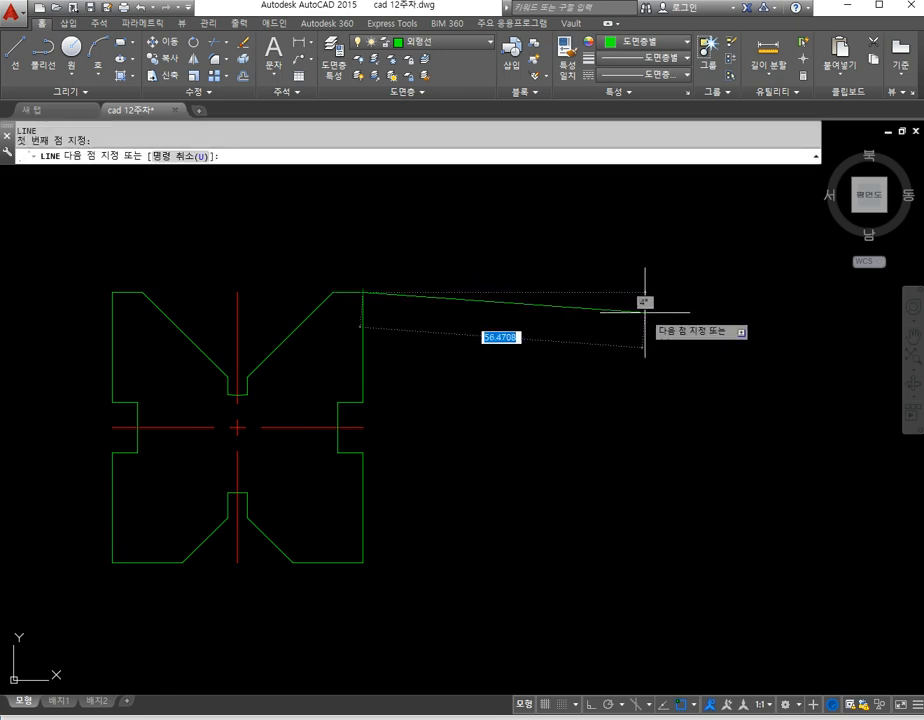
key("alt+Tab")
key("alt+Tab")
key("F8")
key("F8")
key("F8")
key("F8")
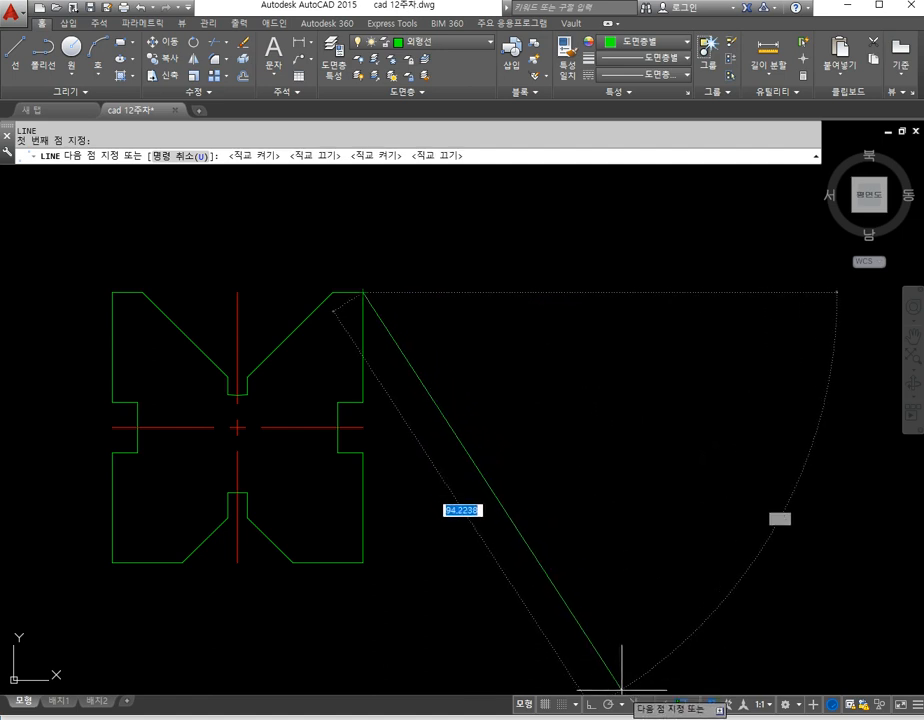
left_click(592, 705)
left_click(671, 345)
key("Return")
Step: Draw a horizontal projection line to the right from the base's lower right corner
key("Return")
left_click(363, 562)
left_click(702, 580)
key("Return")
Step: Draw a vertical line across both projection lines, to the right of the base profile
key("Return")
left_click(467, 262)
left_click(467, 590)
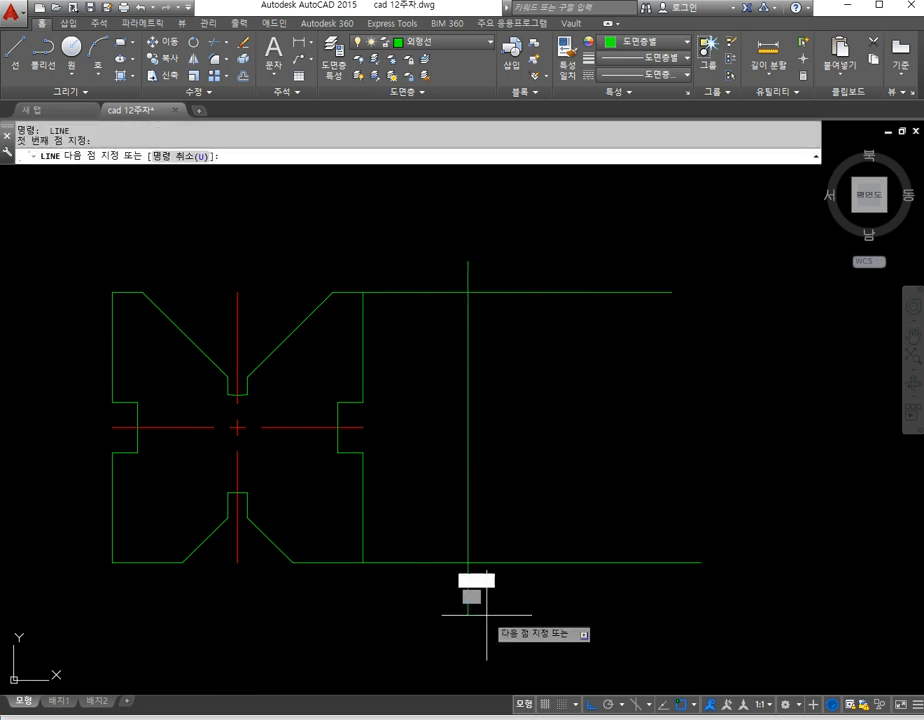
key("Return")
Step: Offset the side view's vertical line 75 to the right for the base thickness
type("o")
key("Return")
type("75")
key("Return")
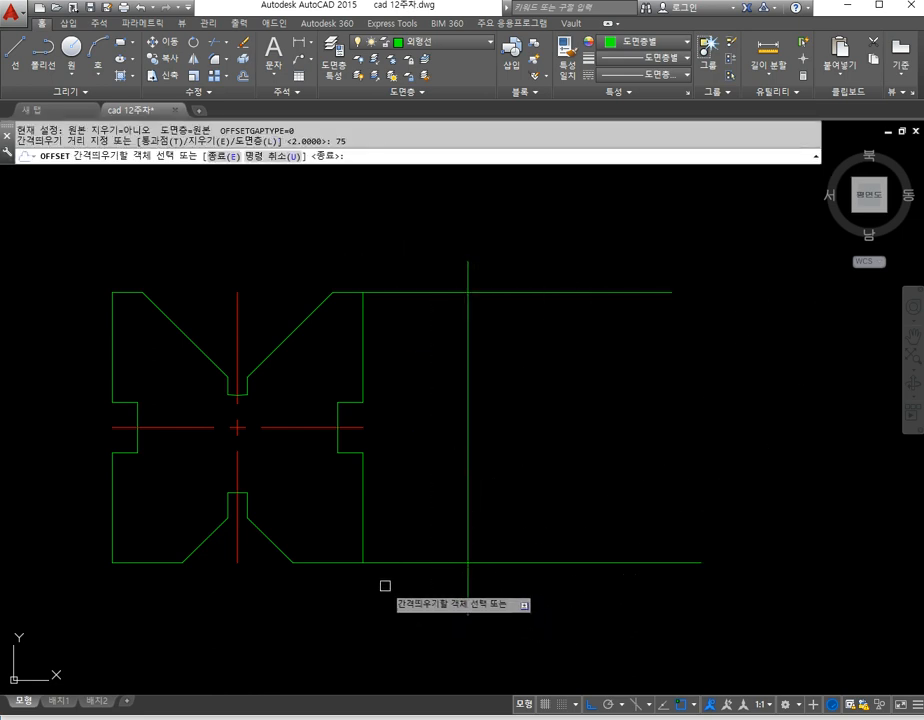
left_click(465, 469)
left_click(497, 472)
key("Escape")
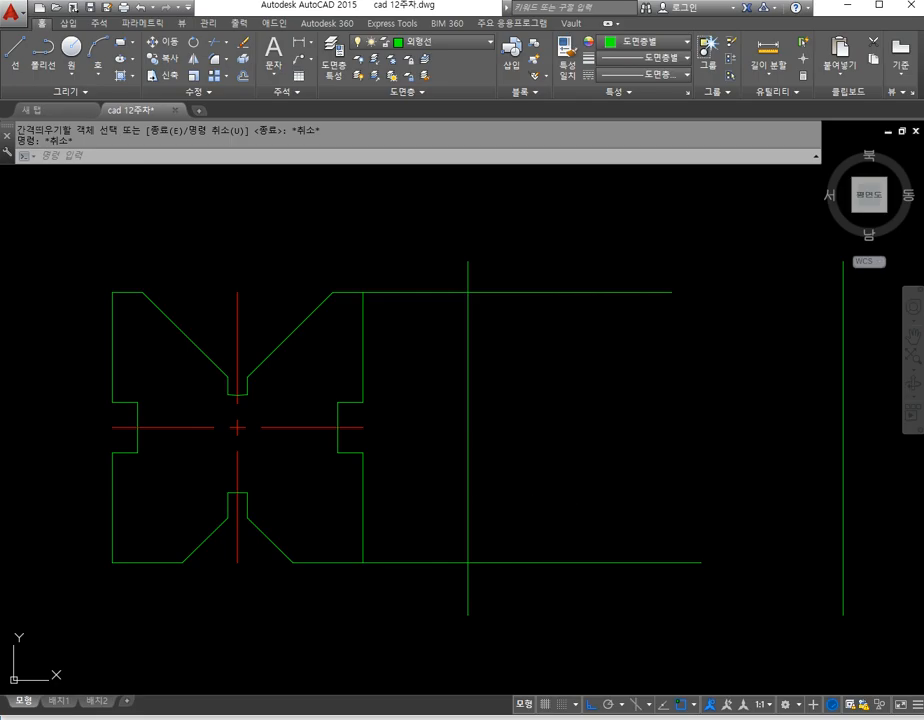
Step: Close the side view's two left corners with radius 0 fillets between the vertical line and the projection lines
key("alt+Tab")
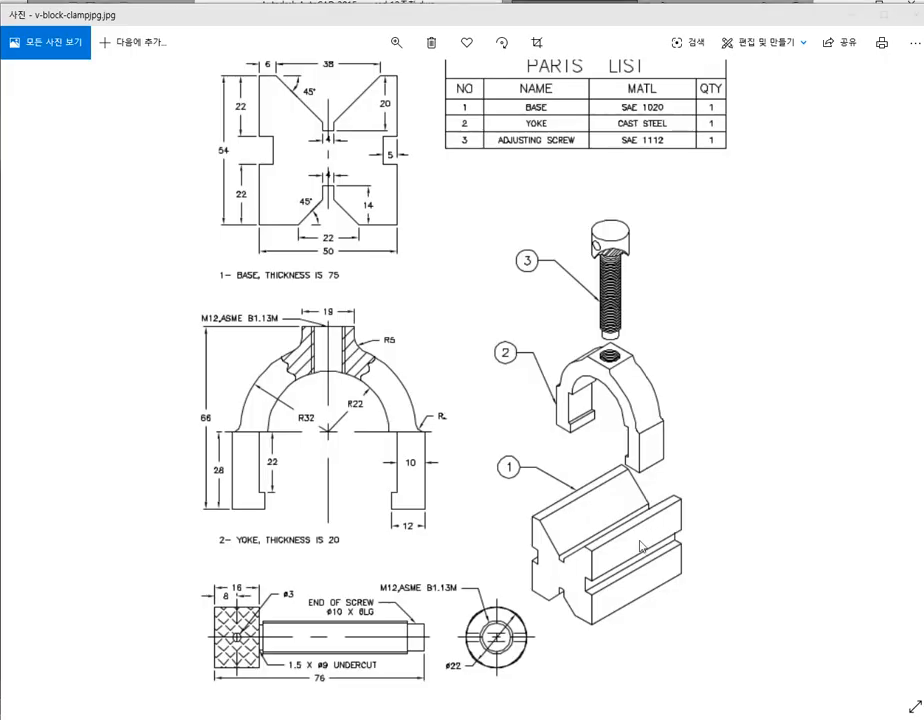
key("alt+Tab")
key("Return")
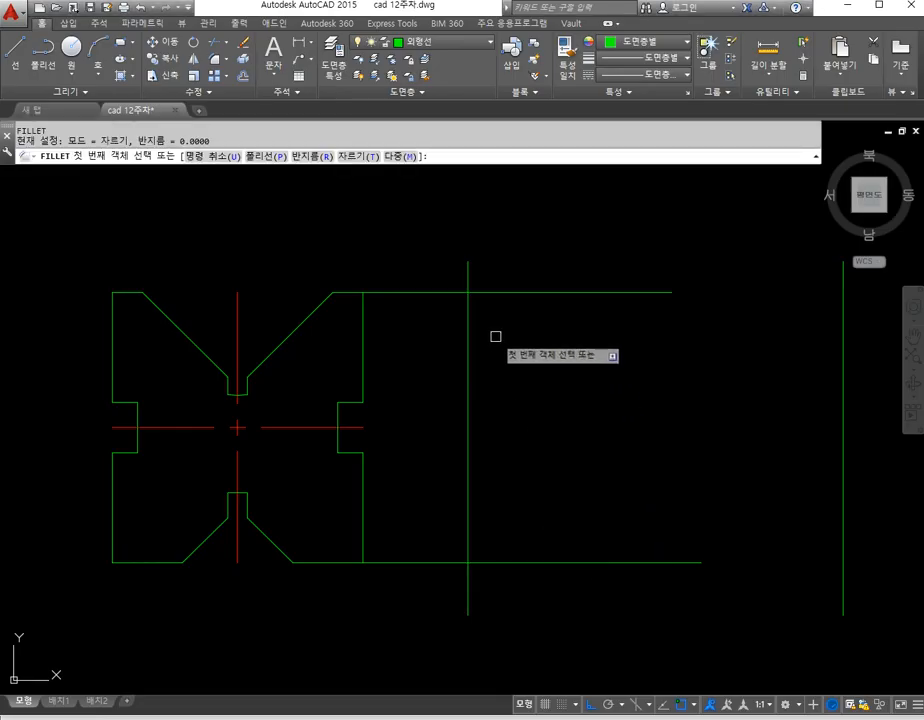
left_click(495, 292)
left_click(471, 500)
key("Return")
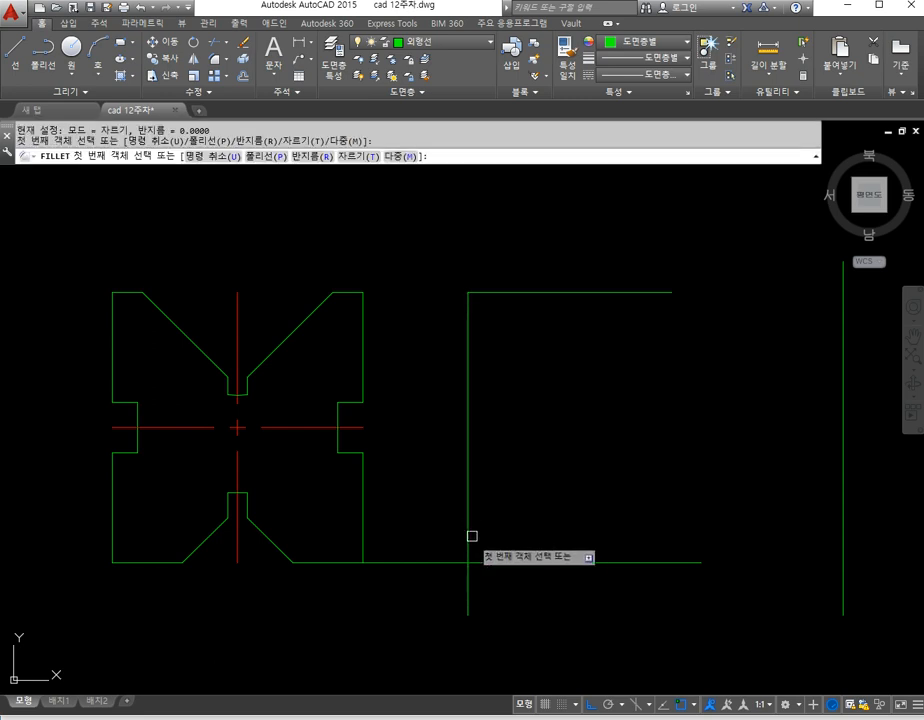
left_click(468, 546)
left_click(511, 560)
Step: Close the side view's two right corners with radius 0 fillets
key("Return")
left_click(698, 560)
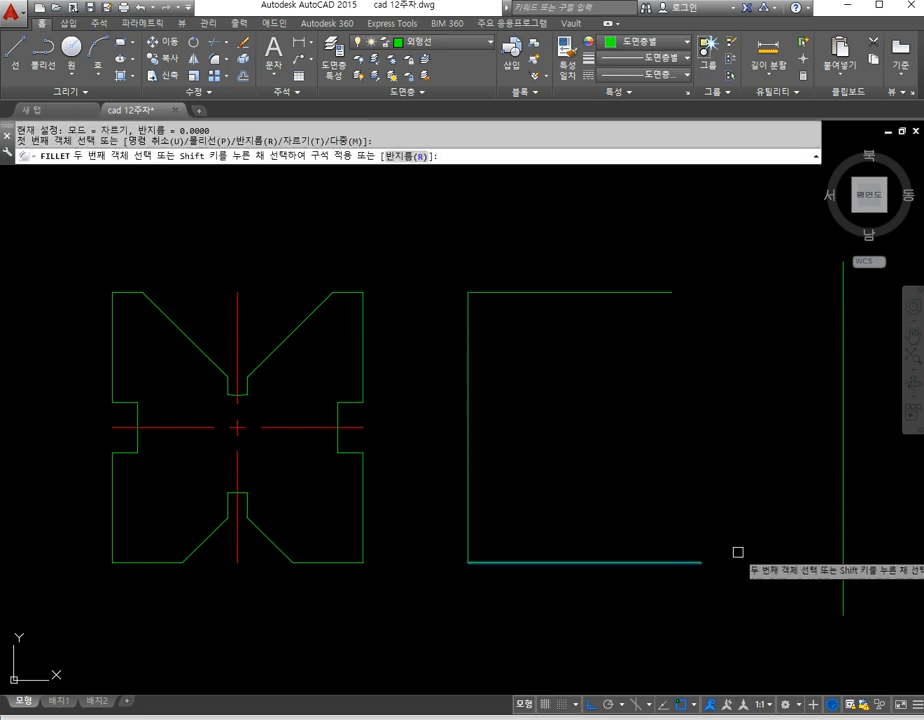
left_click(842, 480)
key("Return")
left_click(843, 387)
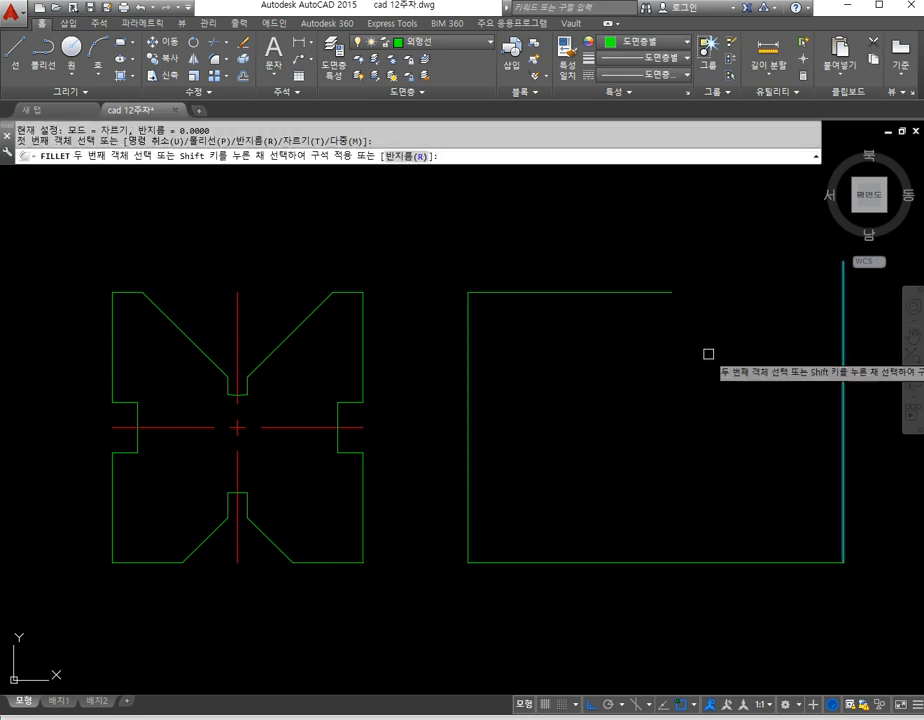
left_click(656, 292)
key("Escape")
key("Escape")
scroll(705, 470, "down", 2)
scroll(605, 468, "up", 4)
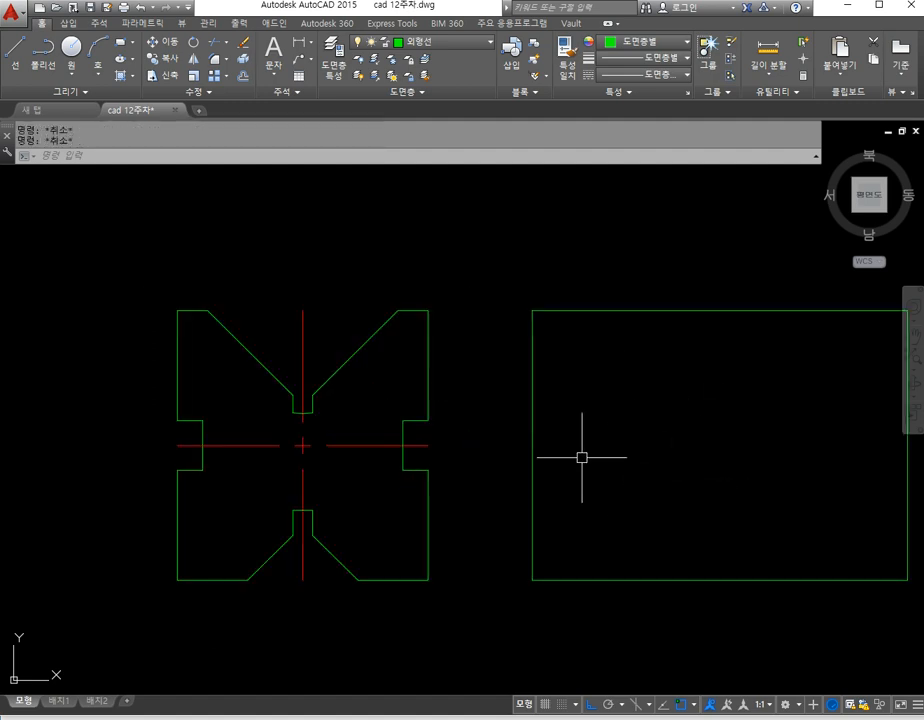
type("l")
key("Return")
left_click(334, 401)
scroll(514, 436, "down", 2)
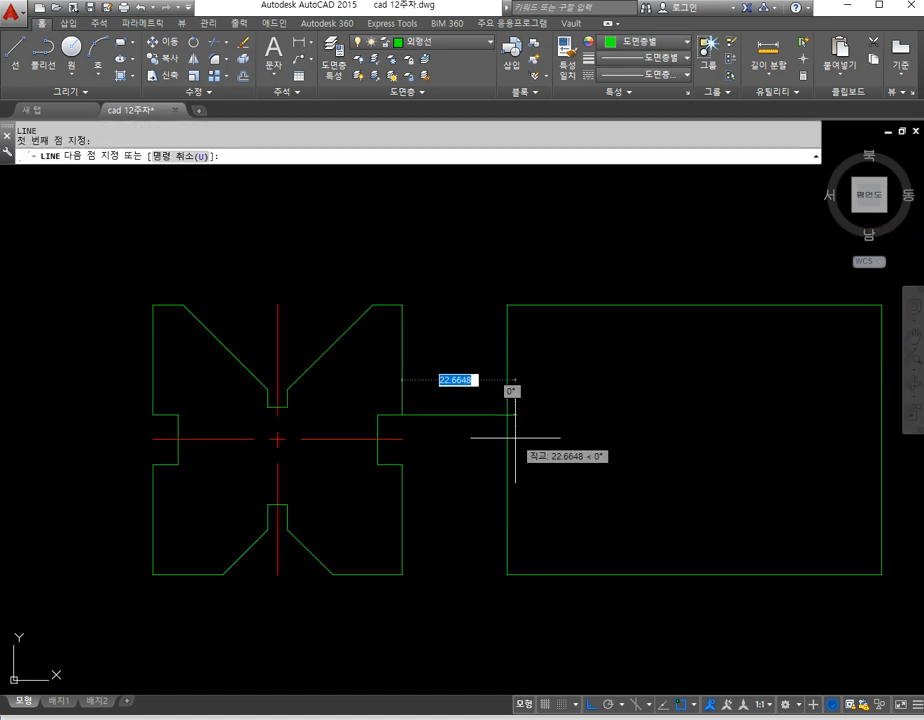
middle_click_drag(751, 437, 622, 455)
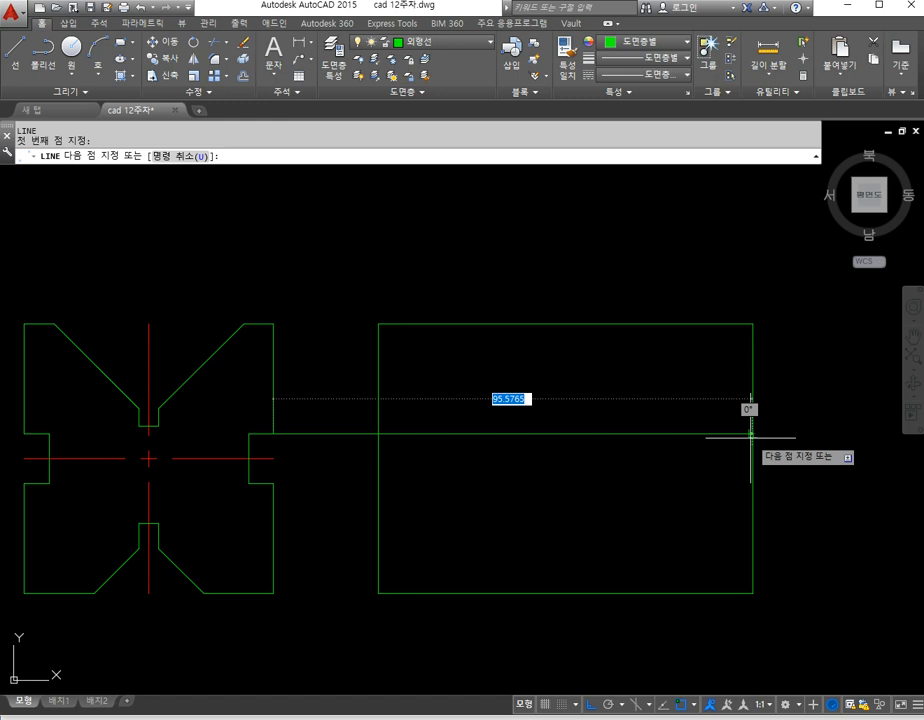
key("Escape")
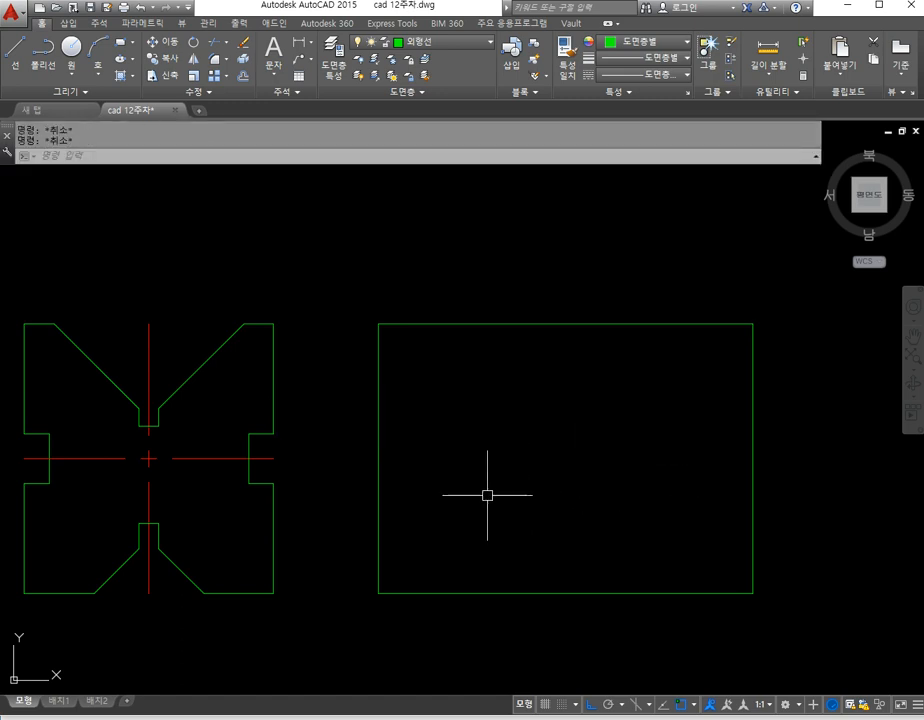
Step: Offset the side view's upper edge down to the base profile's side-slot upper edge, picking the distance from the profile
left_click(240, 77)
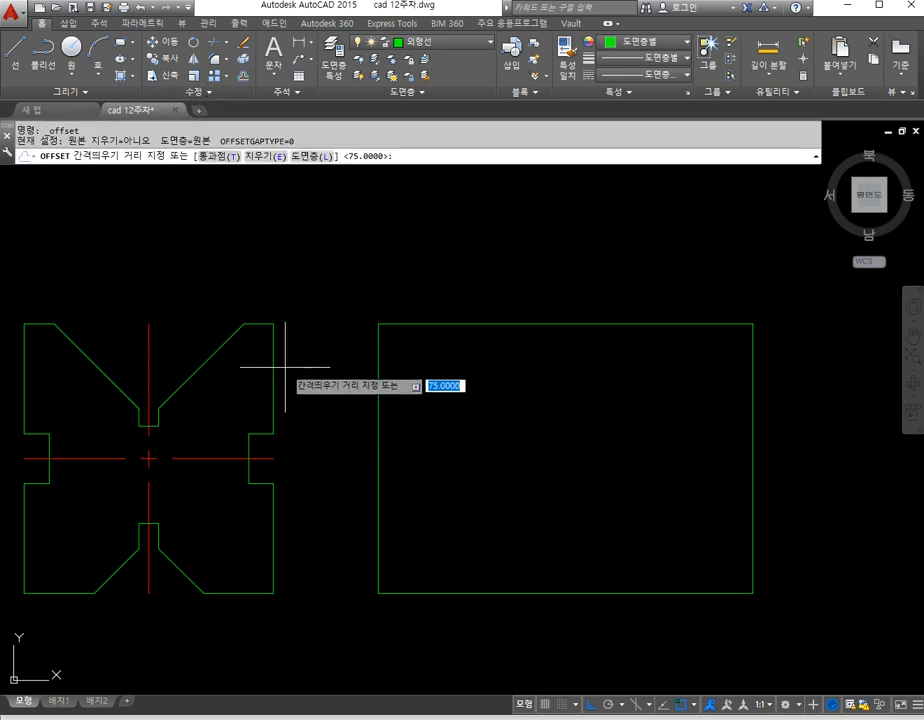
left_click(270, 324)
left_click(273, 433)
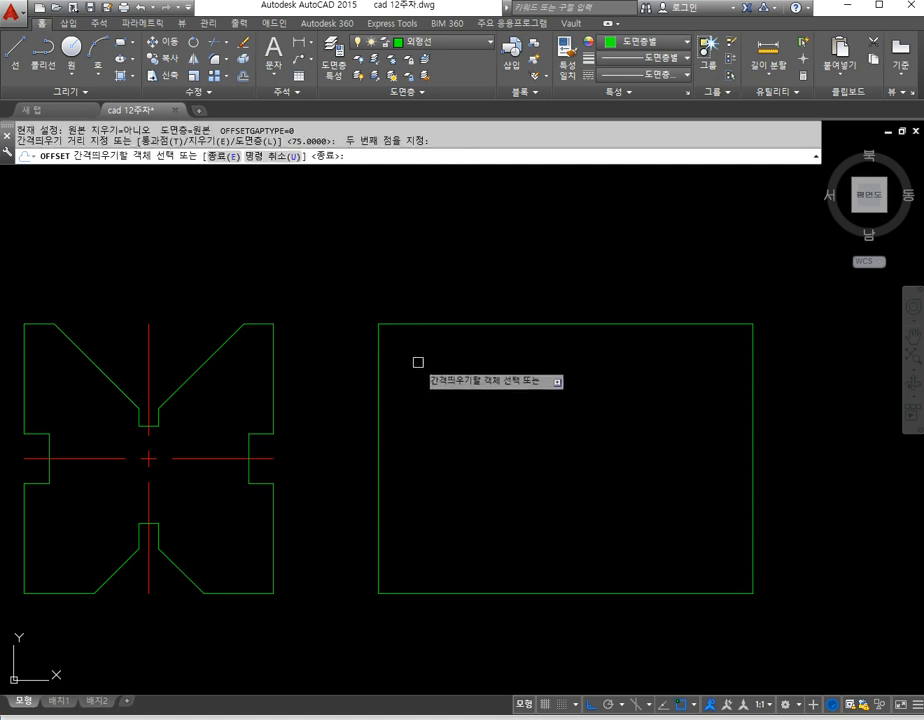
left_click(443, 324)
left_click(332, 439)
key("Return")
Step: Offset the side view's slot line down by the side slot's height, picked from the base profile
key("Return")
left_click(273, 433)
left_click(273, 483)
left_click(400, 433)
left_click(300, 478)
key("Return")
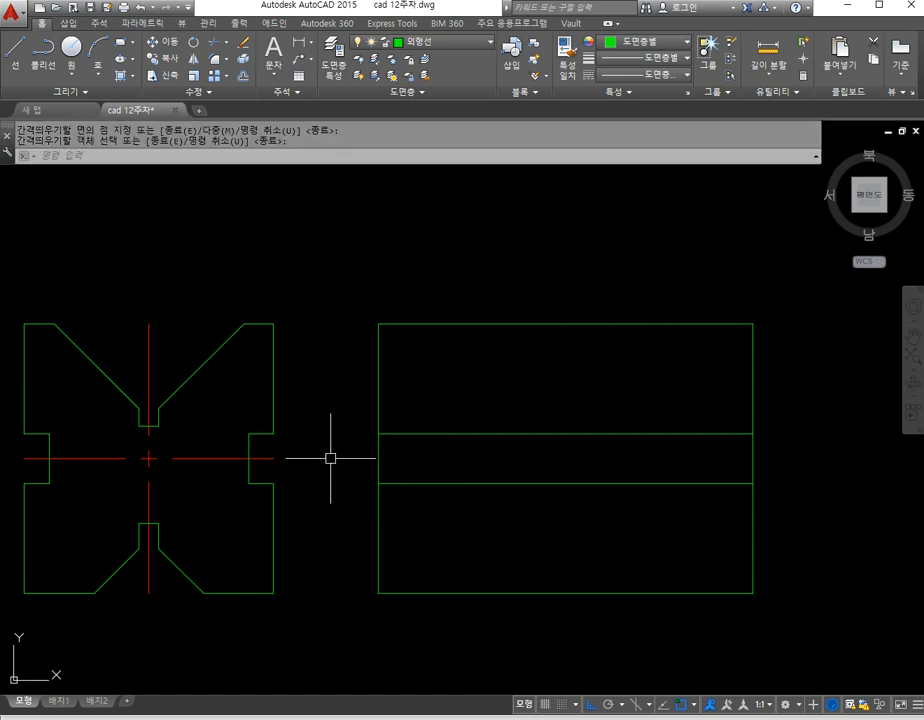
Step: Offset the side view's upper slot line down 5 to the slot's mid-height
key("Return")
left_click(273, 433)
left_click(273, 458)
left_click(412, 434)
key("Escape")
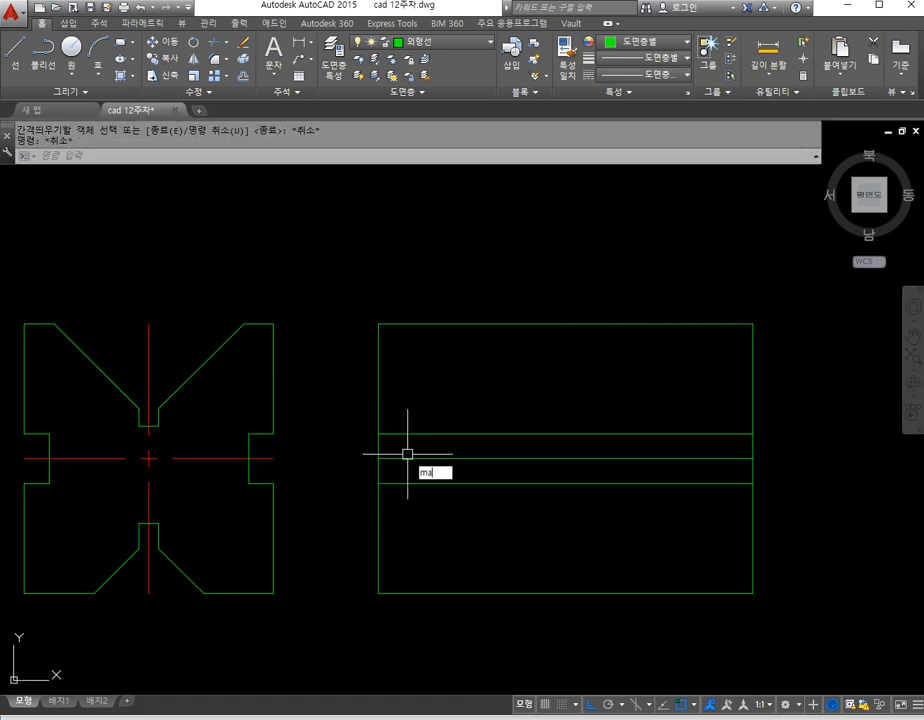
Step: Match the side view's middle line to the base profile's red centre line
type("ma")
key("Return")
left_click(280, 458)
left_click(378, 458)
key("Escape")
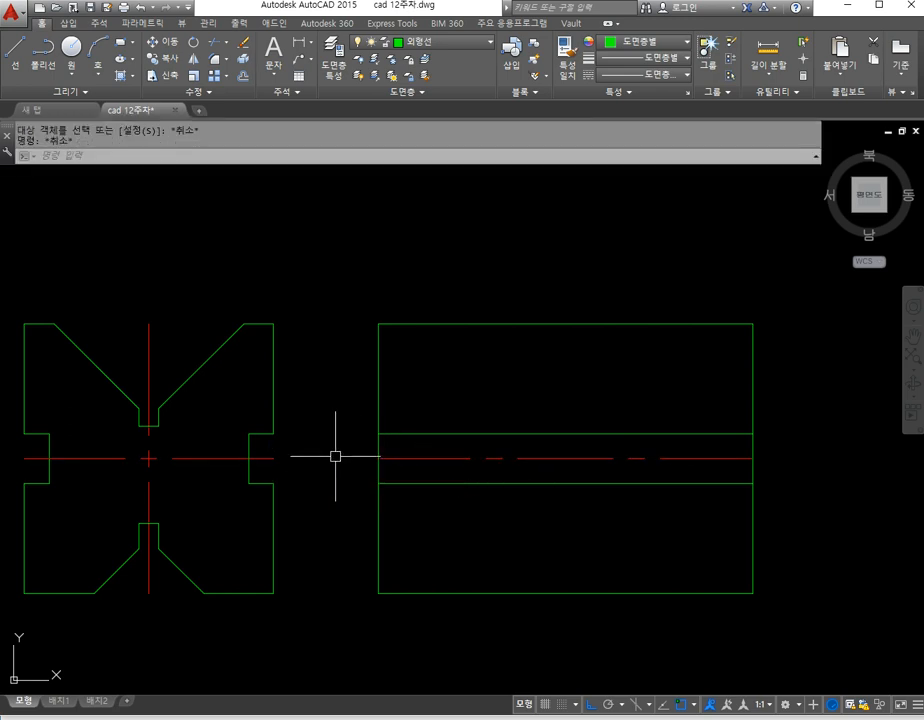
middle_click_drag(317, 452, 357, 445)
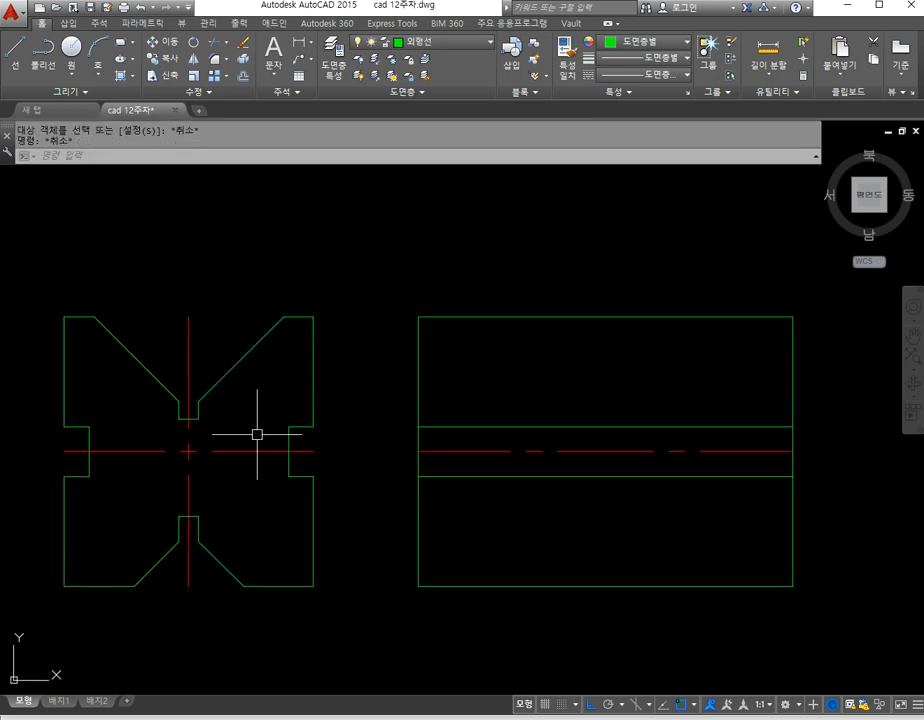
type("l")
key("Return")
left_click(199, 419)
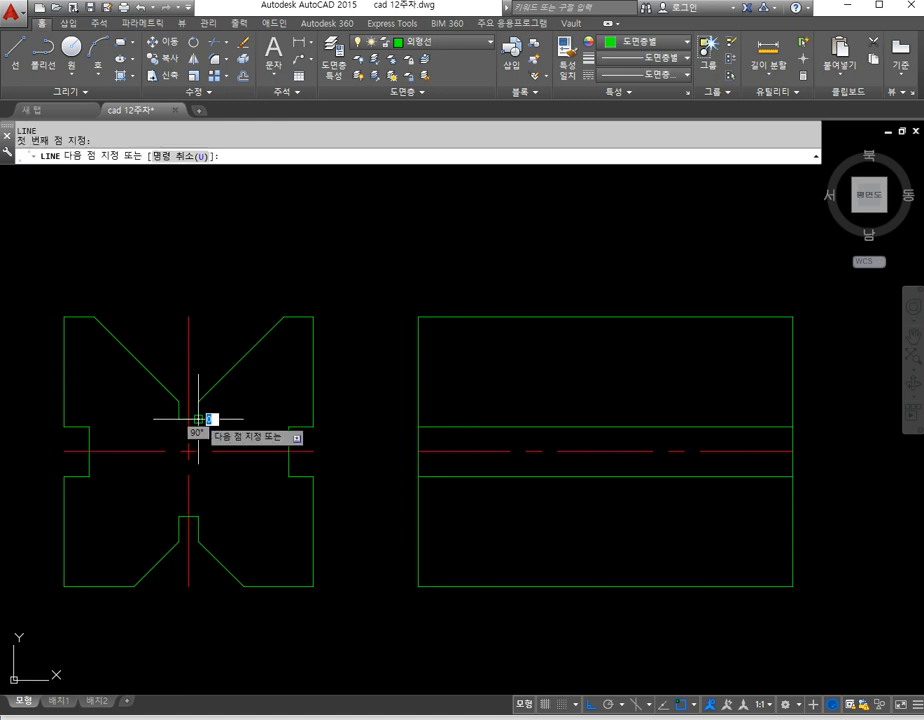
key("Escape")
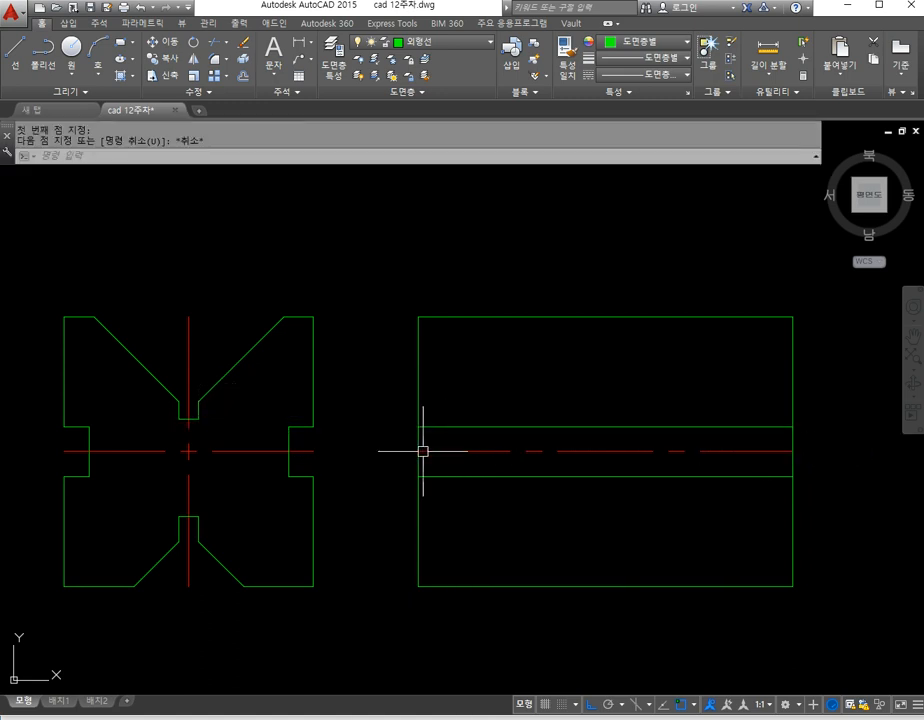
Step: Offset the side view's centre line up to the level of the upper V-groove's relief slot floor
type("o")
key("Return")
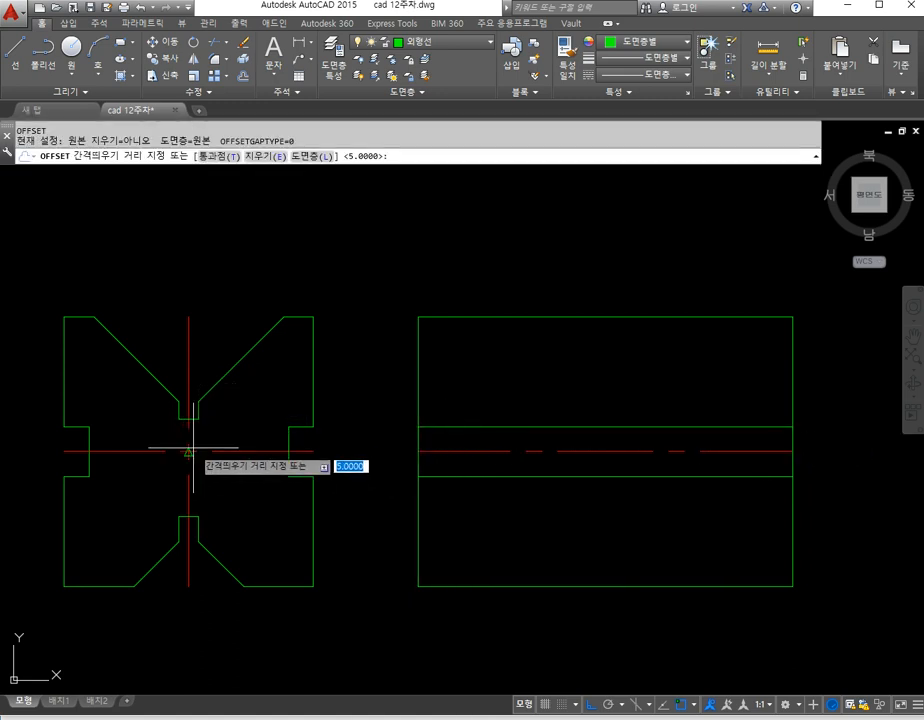
left_click(190, 448)
left_click(189, 419)
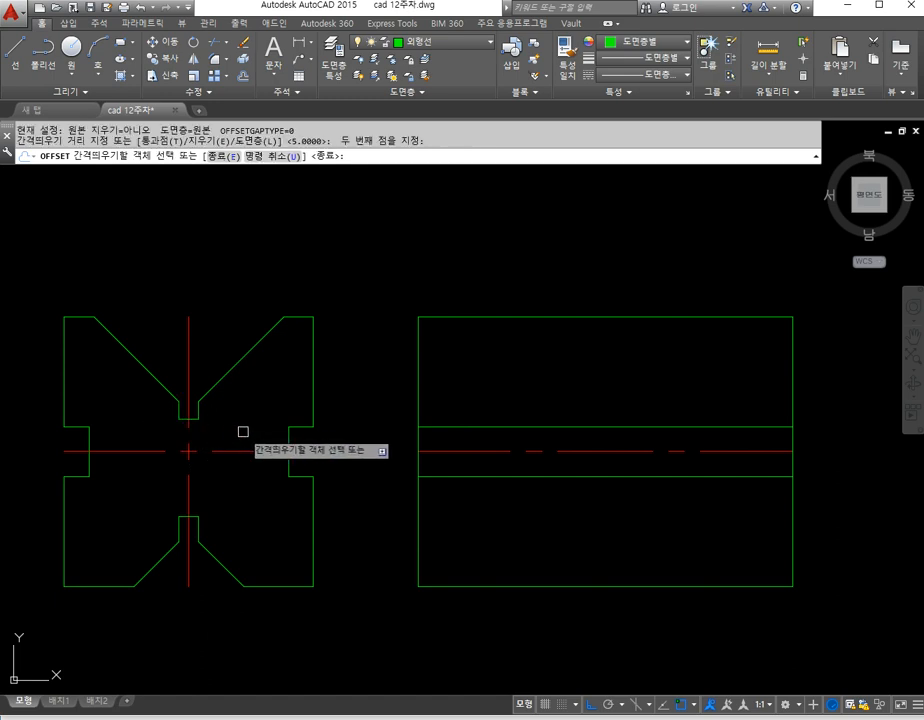
left_click(484, 451)
left_click(492, 397)
key("Return")
Step: Offset the side view's relief slot floor line up to where the upper V-groove's sloped faces start
key("Return")
left_click(198, 419)
left_click(196, 404)
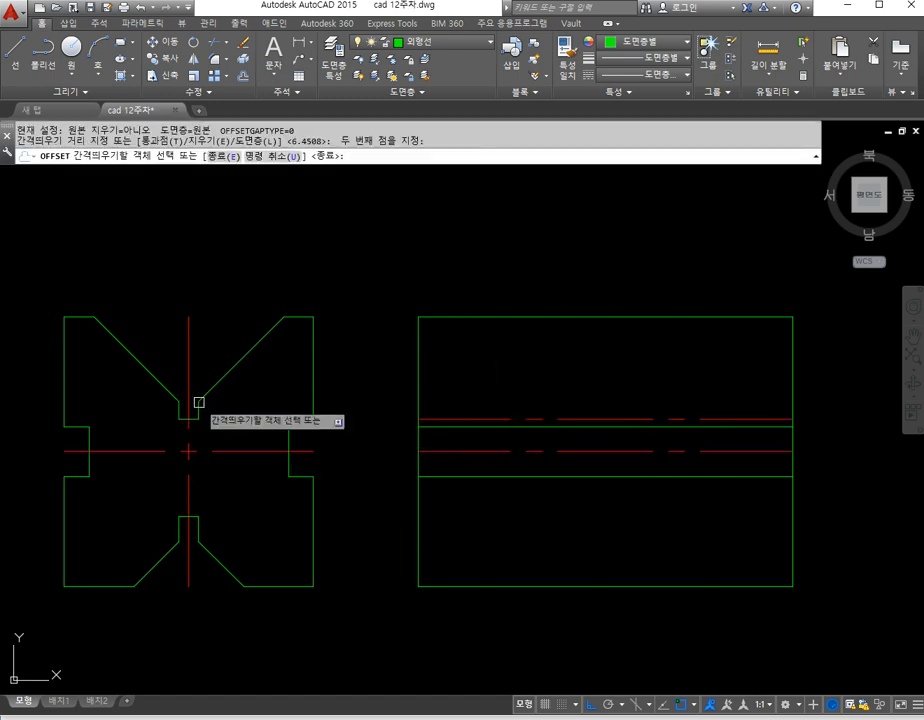
left_click(440, 418)
left_click(466, 383)
key("Return")
key("Return")
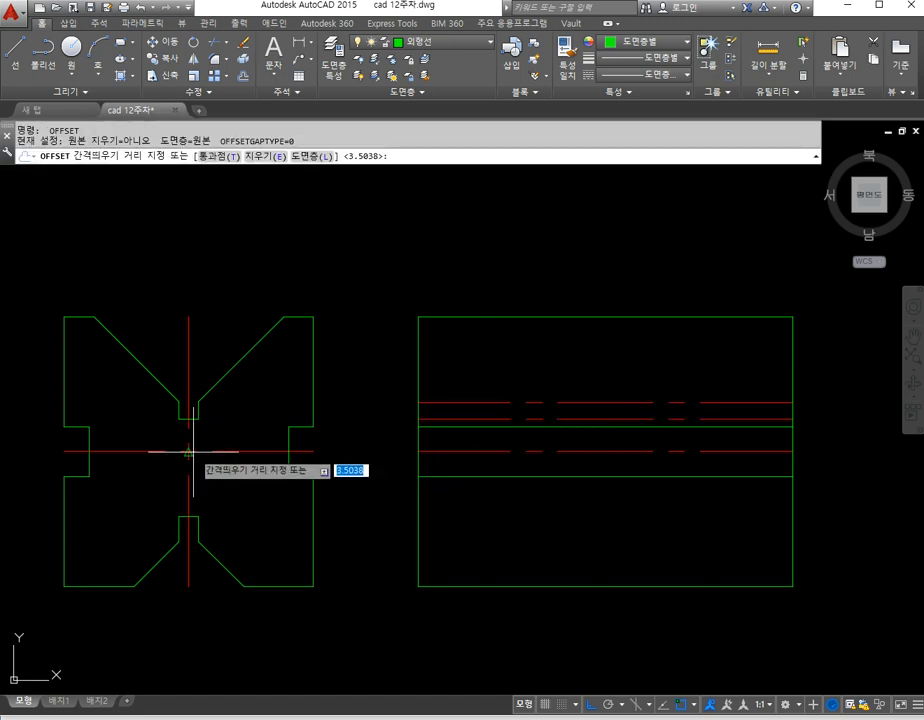
left_click(189, 452)
left_click(195, 504)
key("Escape")
Step: Offset the side view's centre line 13 down to the level of the lower V-groove's relief slot end
key("Return")
left_click(187, 517)
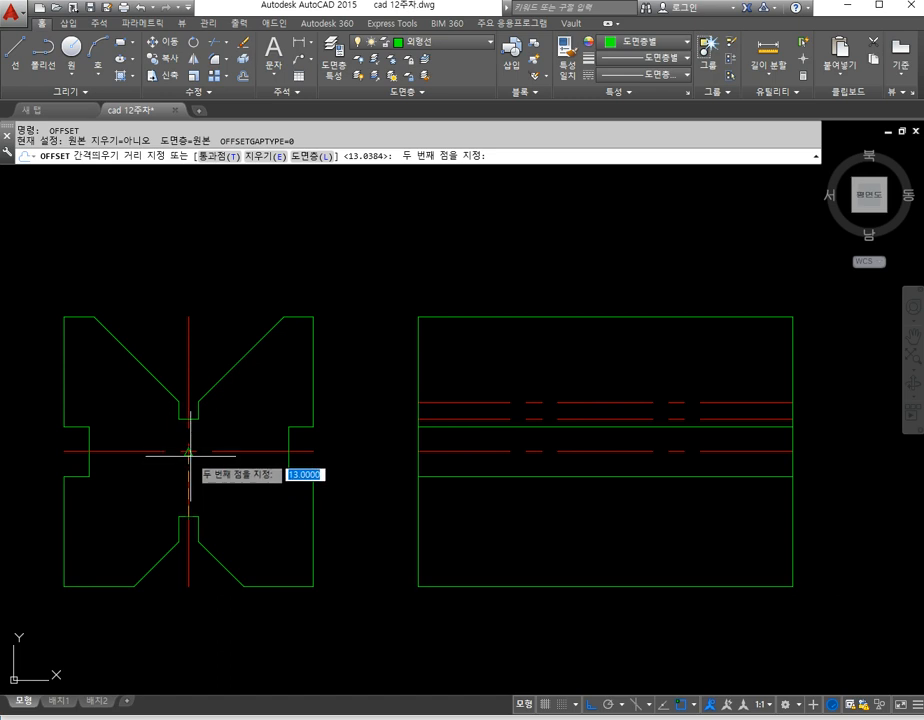
left_click(190, 451)
left_click(474, 454)
left_click(481, 507)
key("Return")
Step: Offset the side view's lower relief slot line down to where the lower V-groove's sloped faces start
key("Return")
left_click(195, 517)
left_click(190, 540)
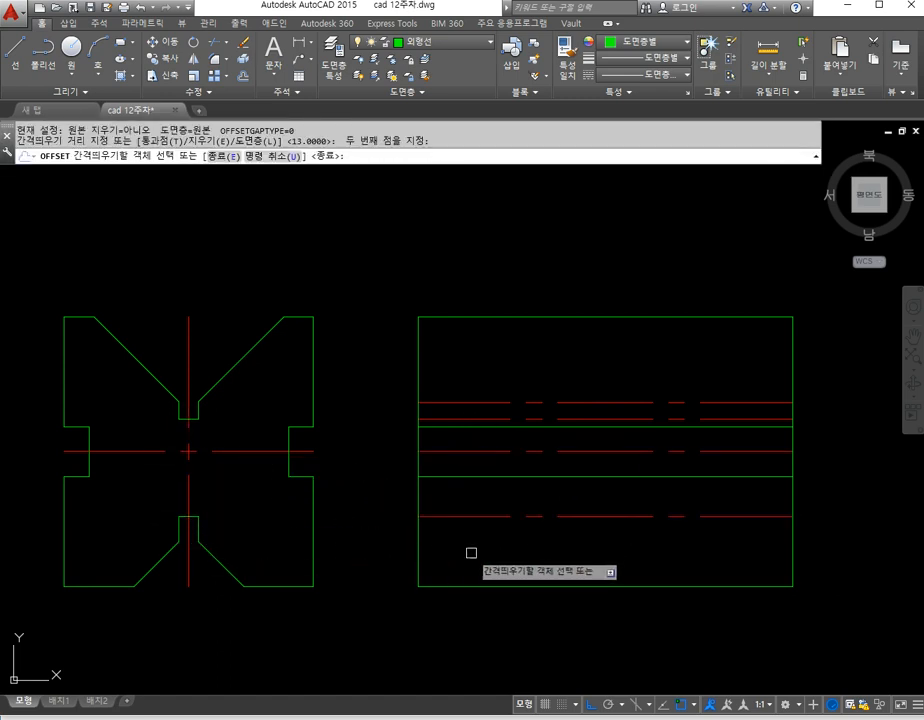
left_click(482, 516)
left_click(492, 544)
key("Escape")
Step: Change the side view's four offset V-groove lines to the yellow dashed hidden-line layer
left_click(544, 556)
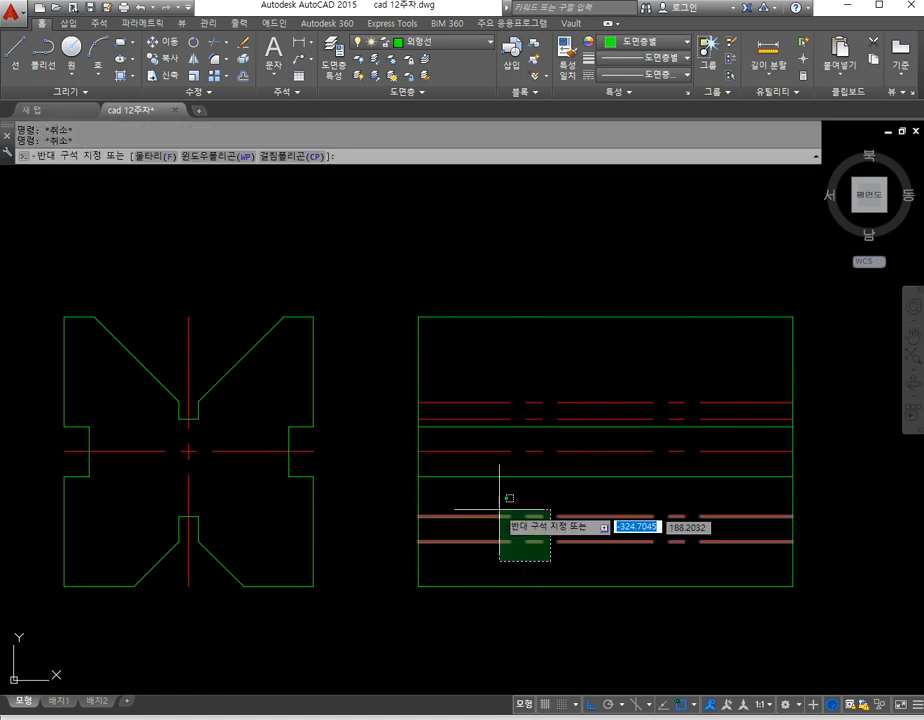
left_click(500, 495)
left_click(499, 418)
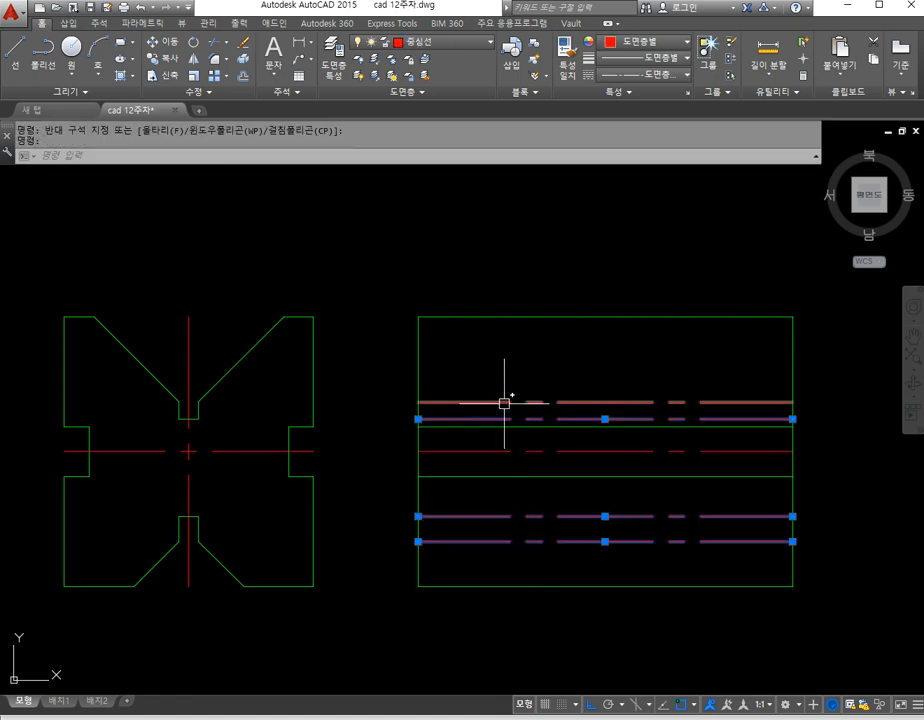
left_click(400, 264)
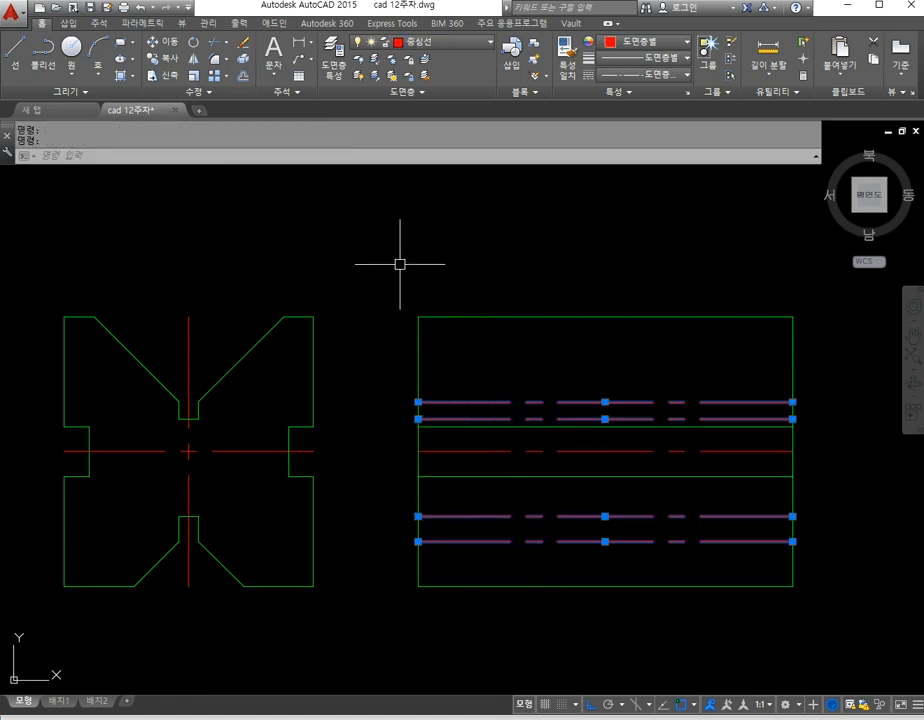
left_click(420, 42)
left_click(415, 148)
key("Escape")
Step: Examine the yoke's dimensions in the V-block clamp reference image and return to the drawing
scroll(404, 457, "down", 4)
key("Escape")
scroll(392, 474, "up", 2)
scroll(404, 497, "down", 6)
middle_click_drag(404, 522, 358, 491)
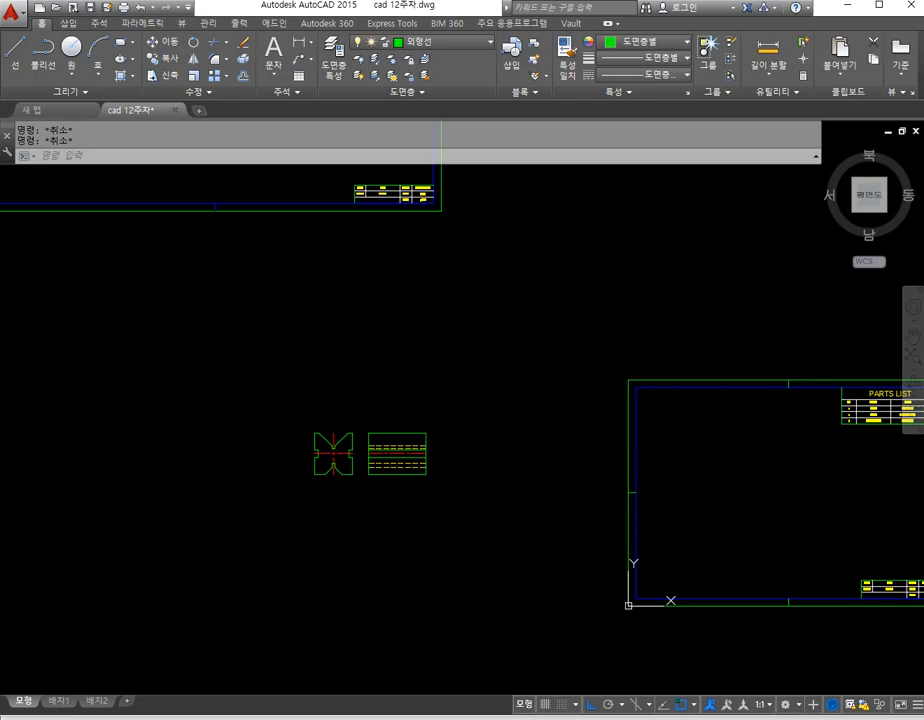
key("alt+Tab")
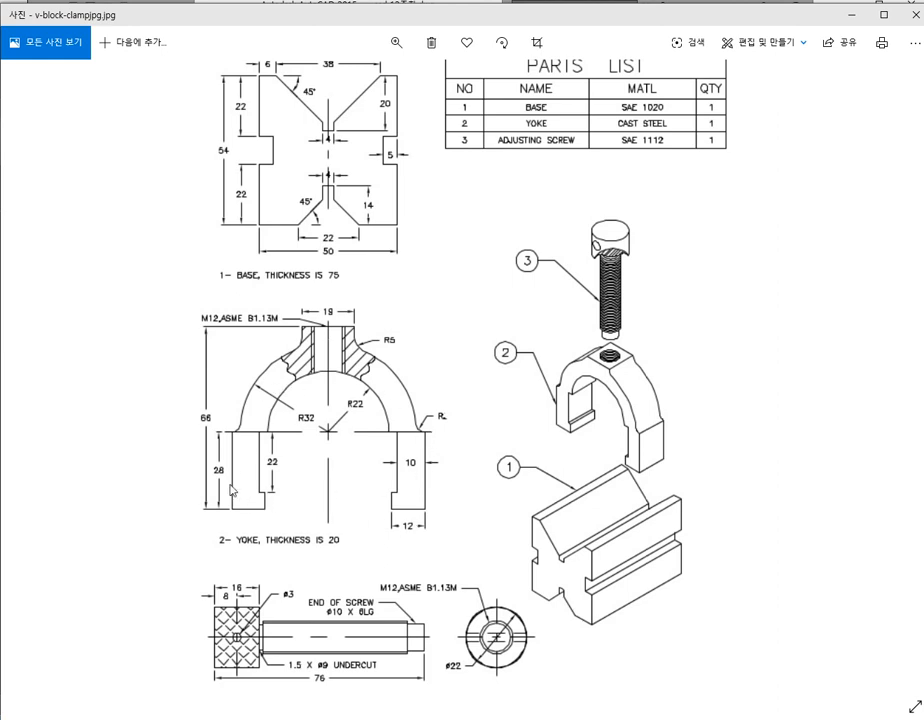
key("alt+Tab")
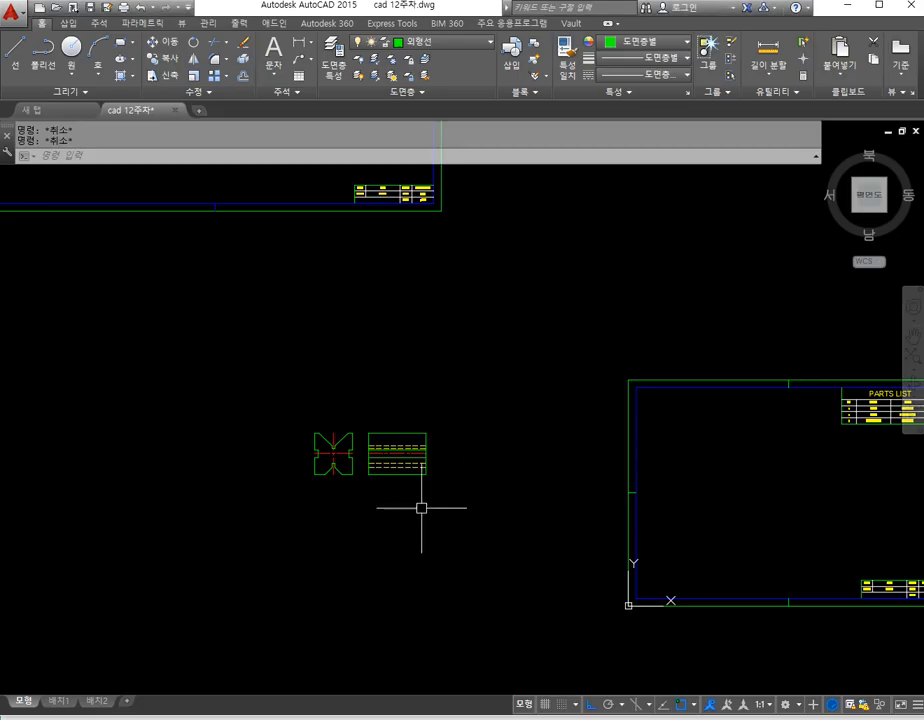
Step: Draw a horizontal line and a vertical line crossing it below the base views as the yoke's axes
middle_click_drag(421, 508, 477, 431)
type("l")
key("Return")
left_click(302, 521)
left_click(548, 521)
key("Return")
key("Return")
left_click(381, 443)
left_click(381, 612)
key("Return")
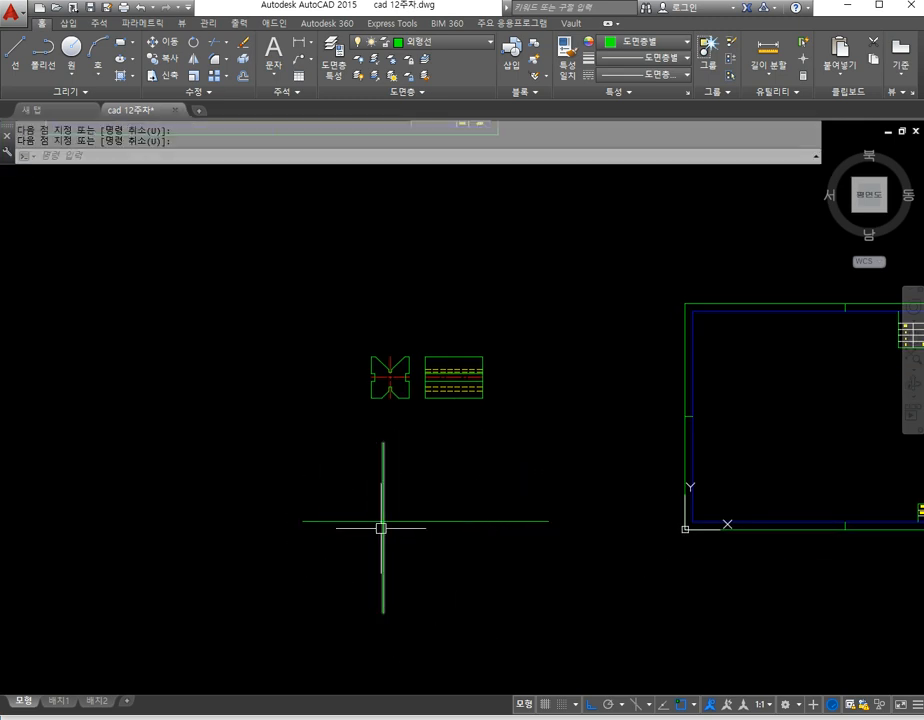
Step: Draw the yoke's inner circle with radius 22 at the axes' intersection, checking the radius in the reference image
scroll(383, 528, "up", 2)
type("c")
key("Return")
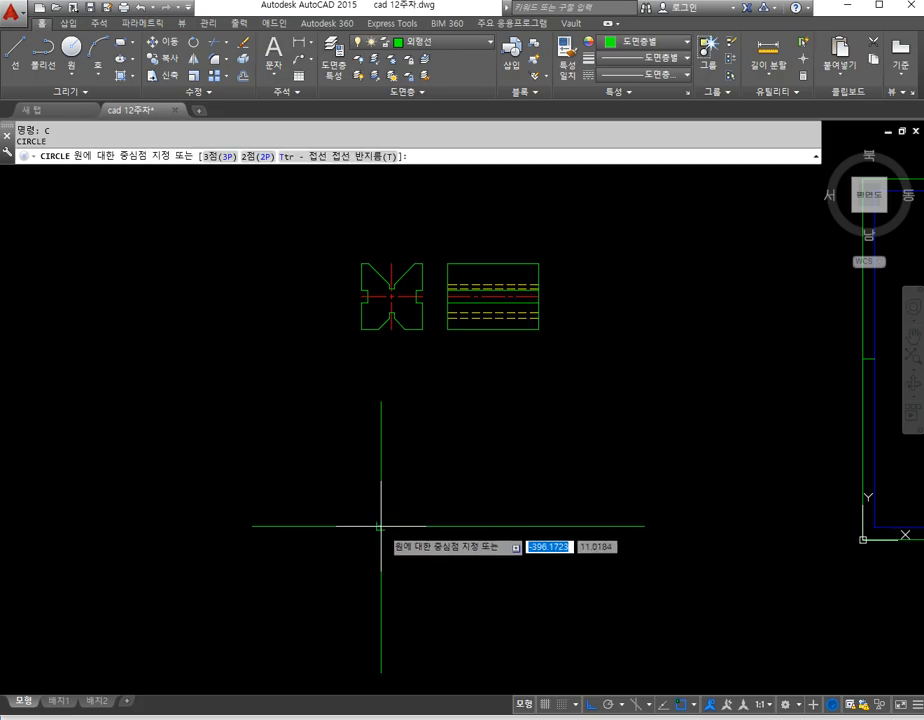
key("alt+Tab")
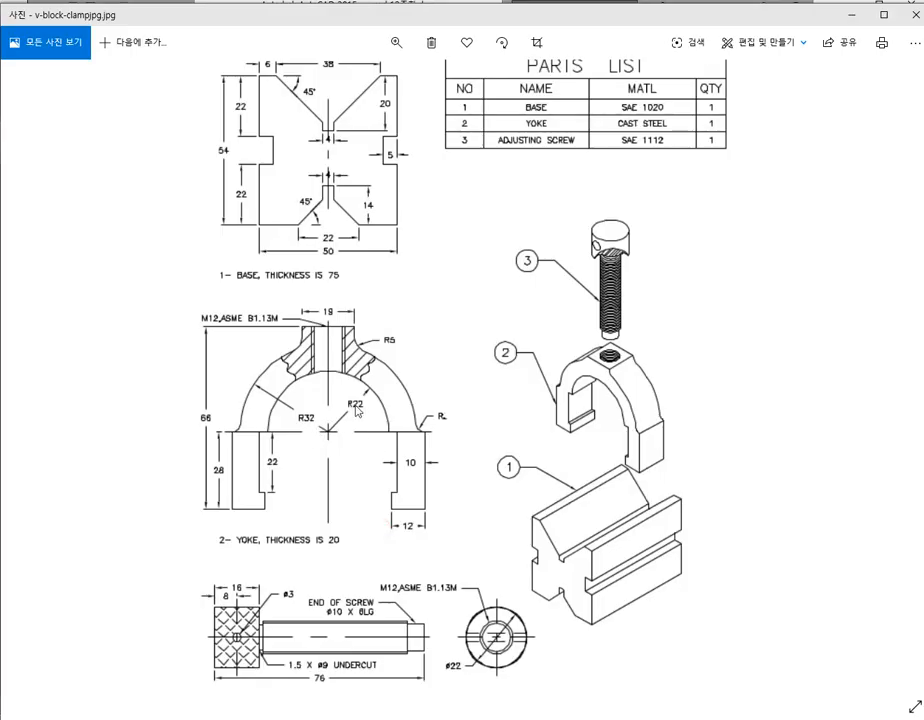
key("alt+Tab")
left_click(381, 525)
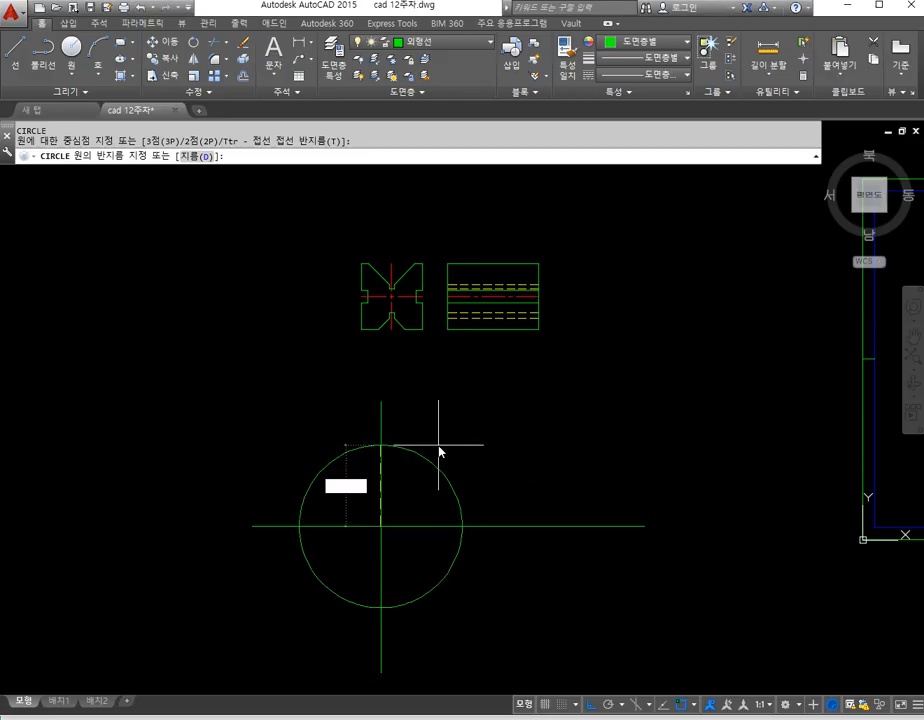
type("22")
key("Return")
Step: Offset the yoke's inner circle 10 outward for its outer edge
scroll(424, 500, "up", 3)
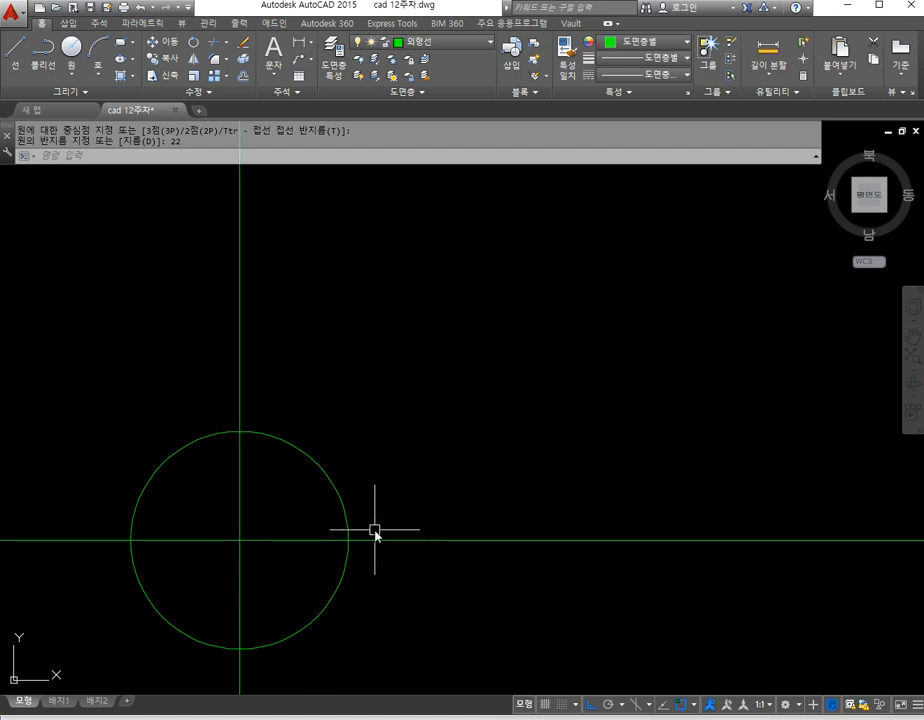
type("o")
key("Return")
type("10")
key("Return")
left_click(340, 500)
left_click(359, 530)
key("Escape")
key("Escape")
Step: Trim the lower halves of both yoke circles at the horizontal axis
mouse_move(359, 530)
middle_mouse_down()
mouse_move(464, 495)
mouse_move(449, 507)
middle_mouse_up()
type("tr")
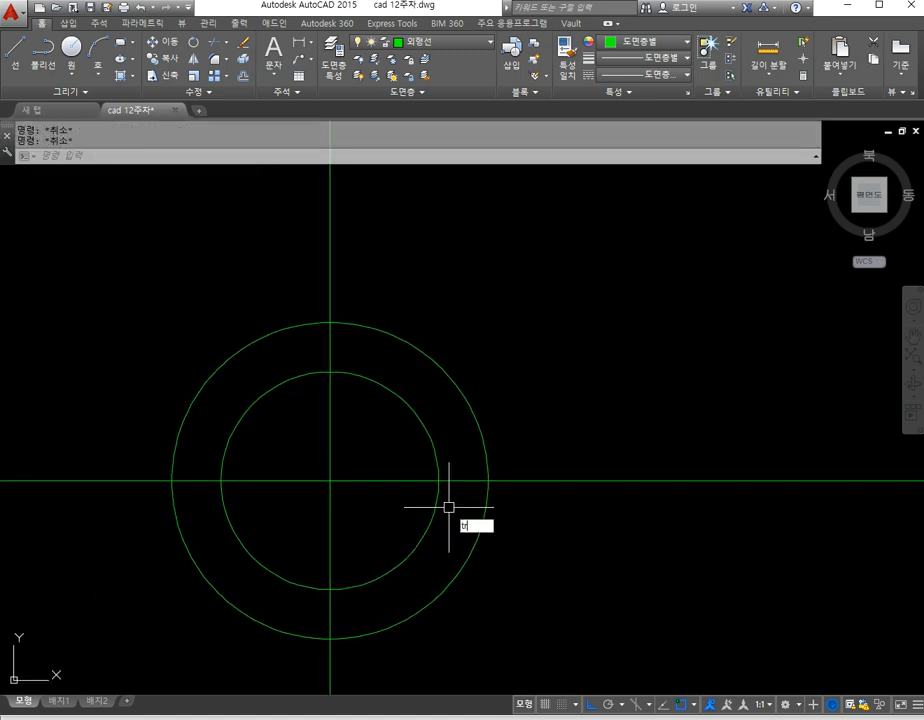
key("Return")
key("Return")
left_click(545, 557)
left_click(392, 561)
left_click(265, 540)
left_click(197, 592)
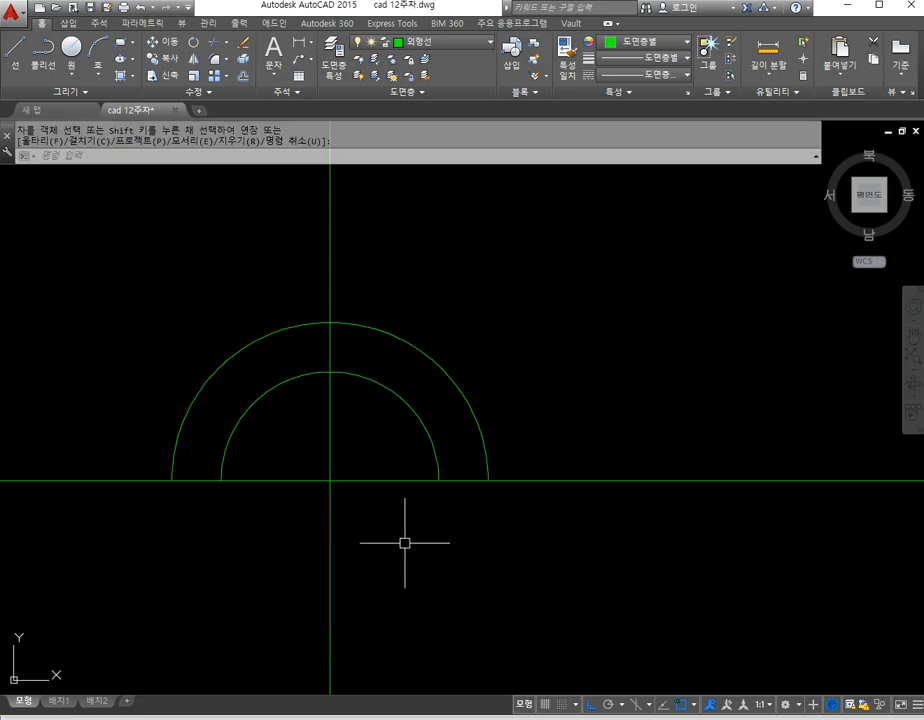
Step: Check the yoke legs in the reference image and offset the vertical axis 25 to the right for the inner leg edge
key("alt+Tab")
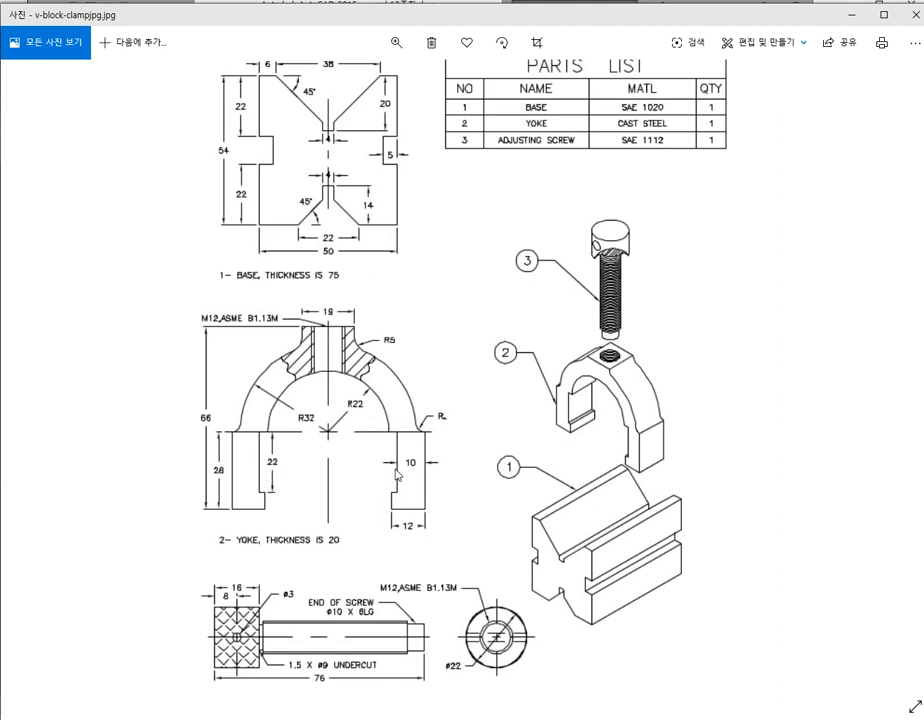
key("alt+Tab")
key("Escape")
key("Escape")
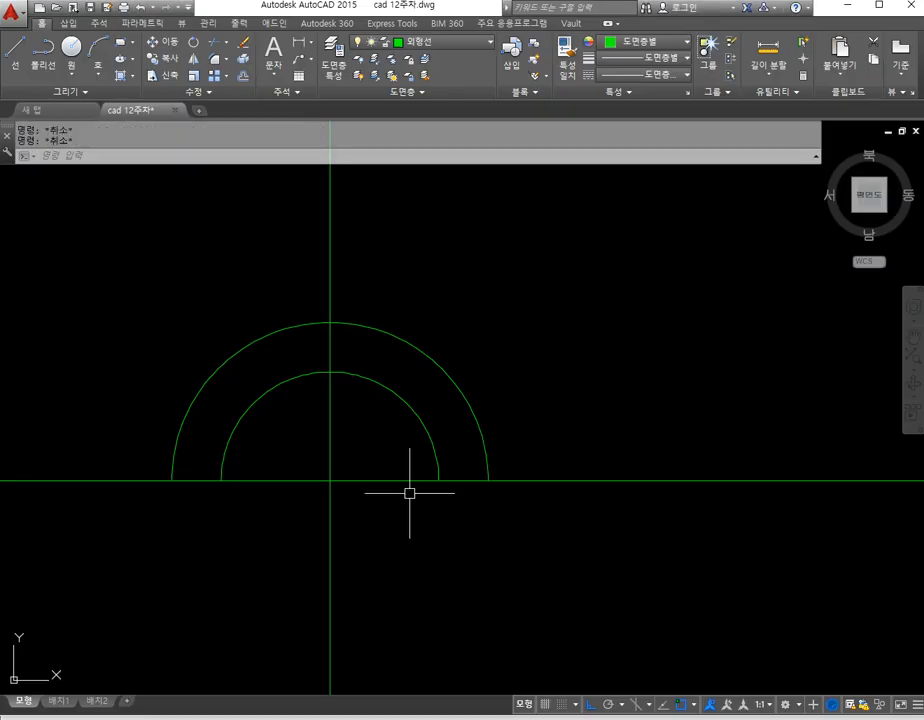
key("Return")
type("25")
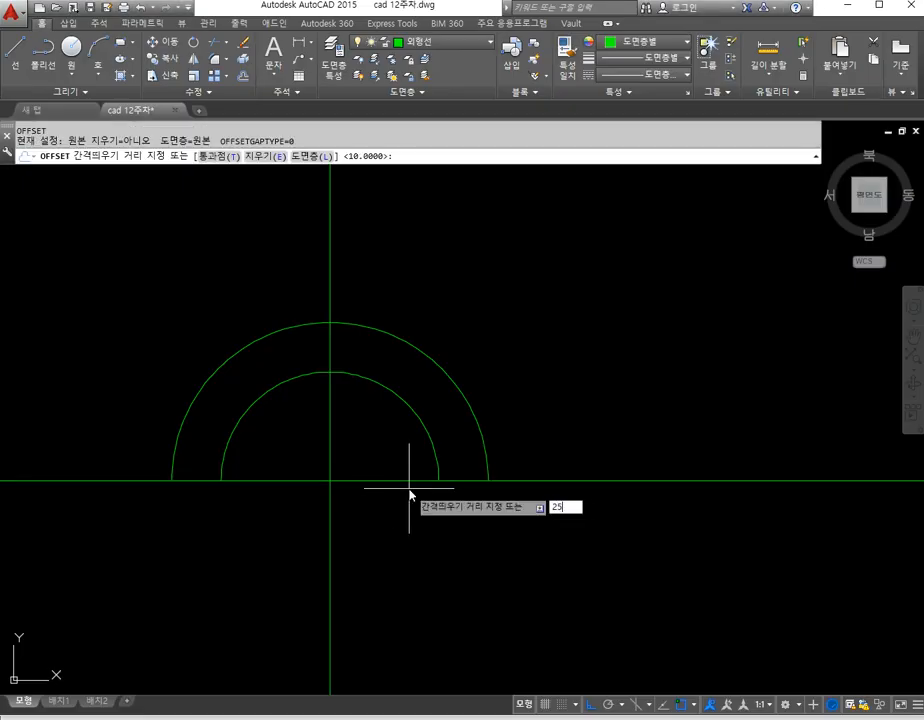
key("Return")
left_click(329, 566)
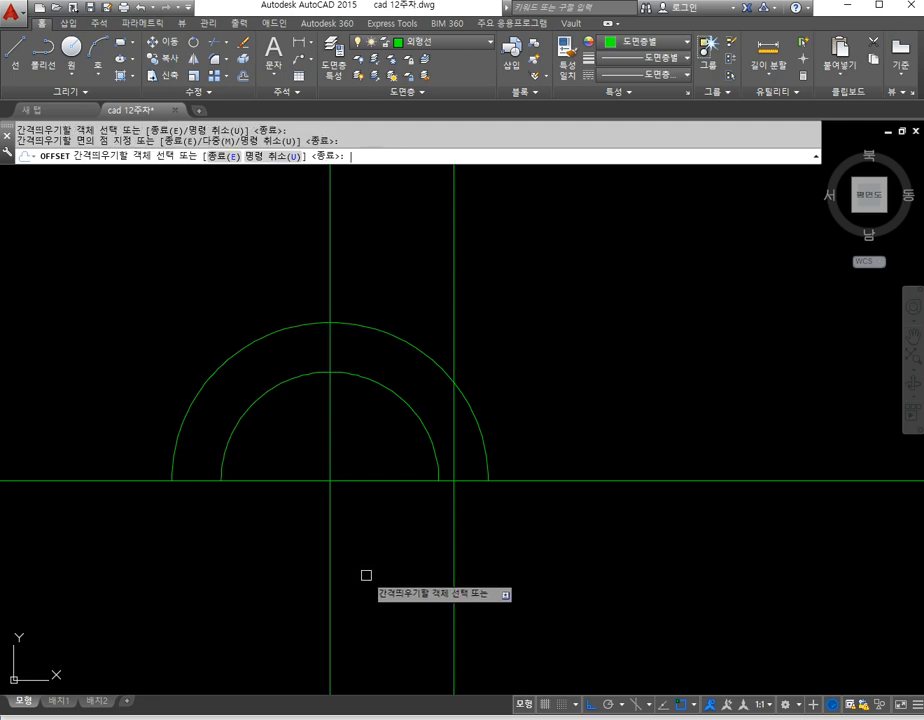
left_click(365, 575)
key("Escape")
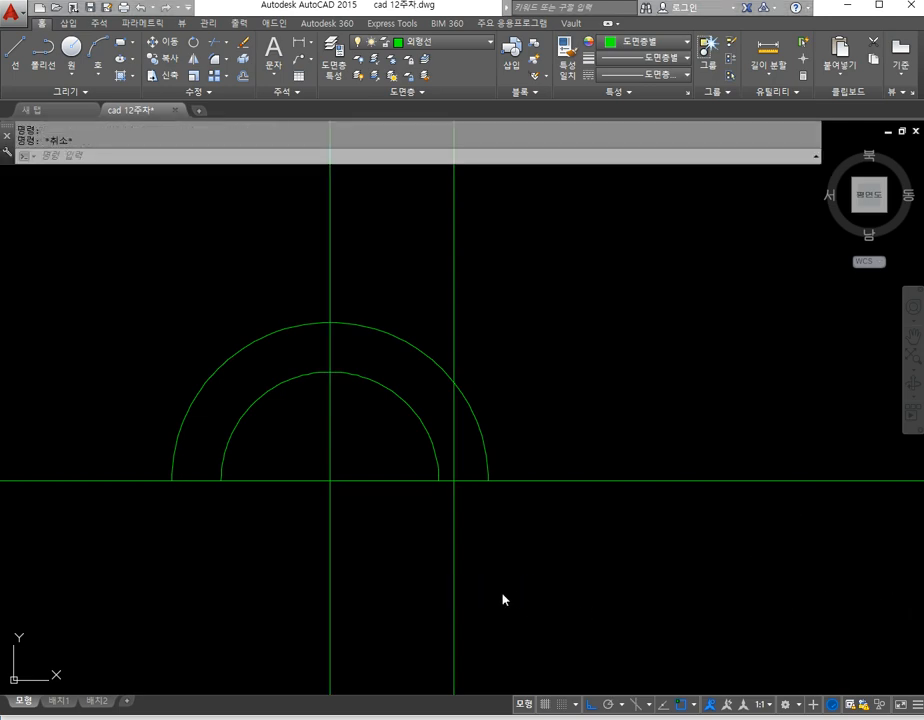
Step: Check the yoke leg's width in the reference image and offset the inner leg edge 10 to the right for the outer edge
key("alt+Tab")
key("alt+Tab")
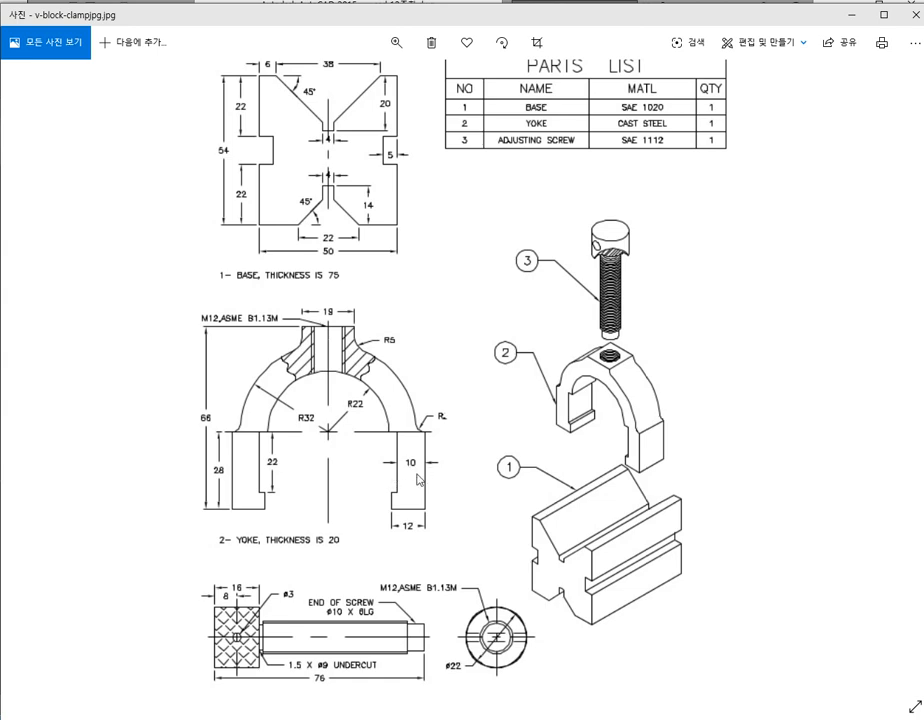
key("alt+Tab")
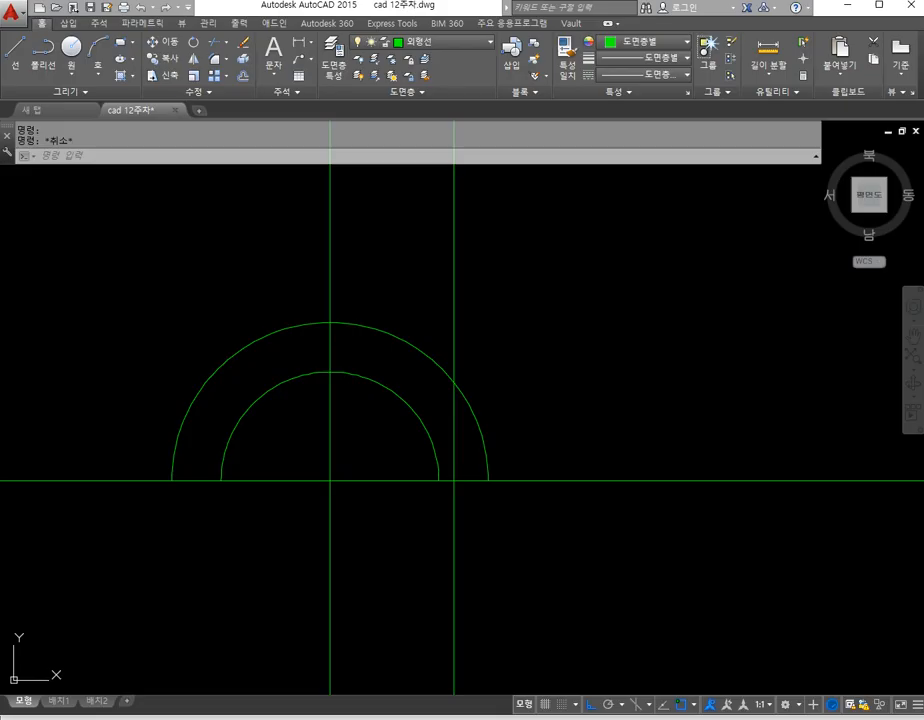
left_click(243, 75)
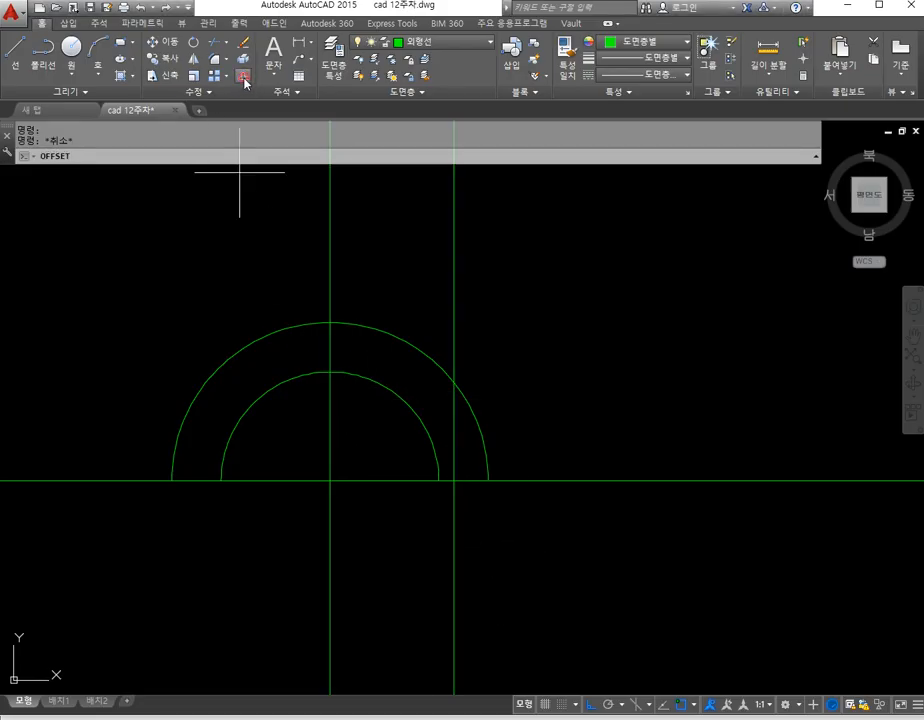
type("10")
key("Return")
left_click(452, 528)
left_click(507, 529)
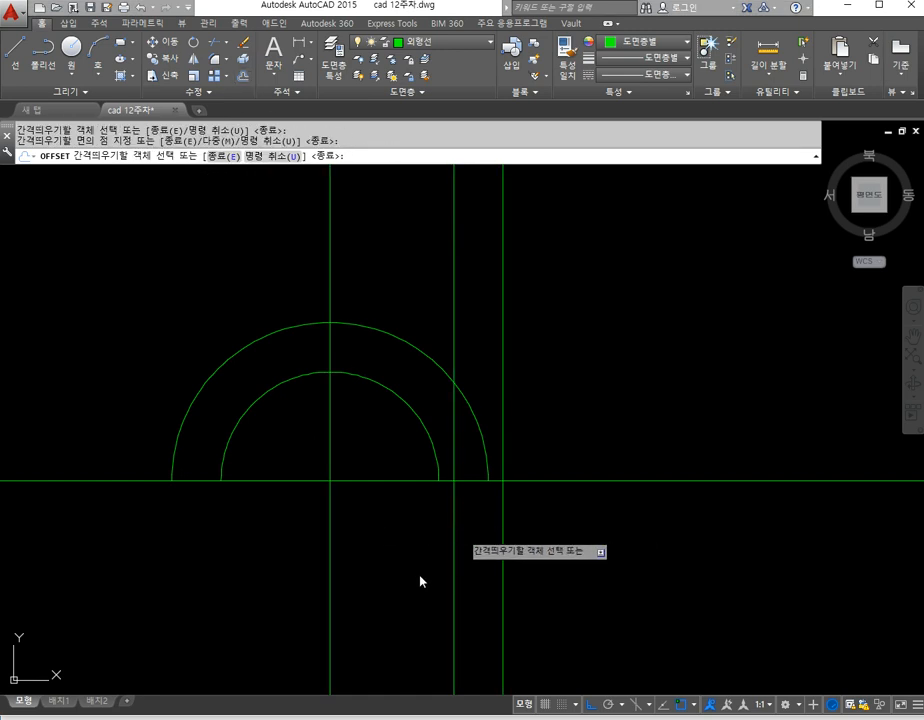
key("Escape")
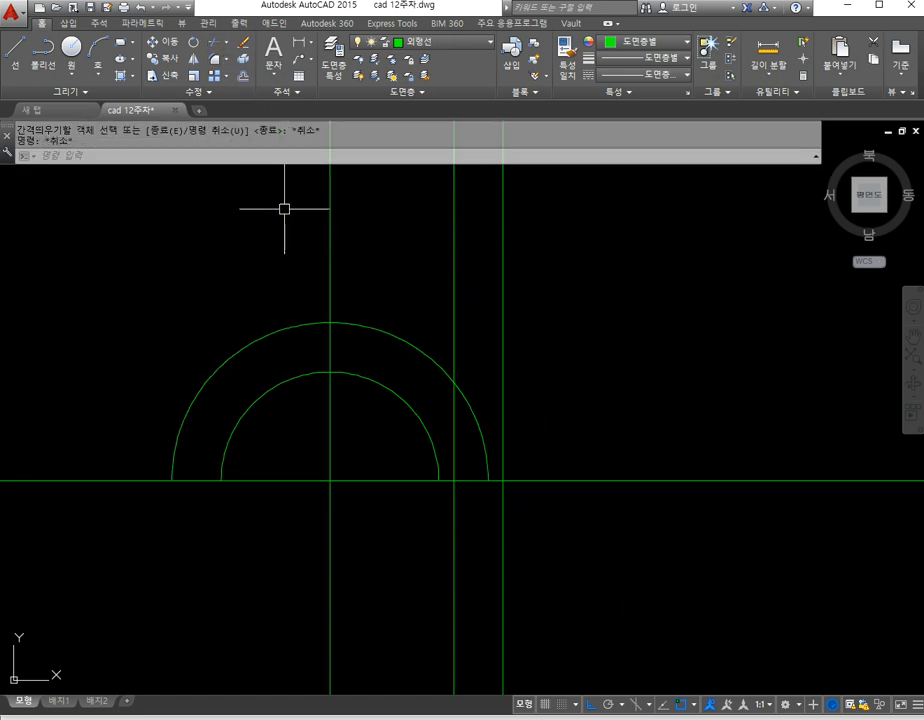
Step: Trim the portions of both leg edge lines above the horizontal axis
left_click(214, 43)
left_click(644, 532)
left_click(614, 483)
key("Return")
left_click(557, 248)
left_click(455, 272)
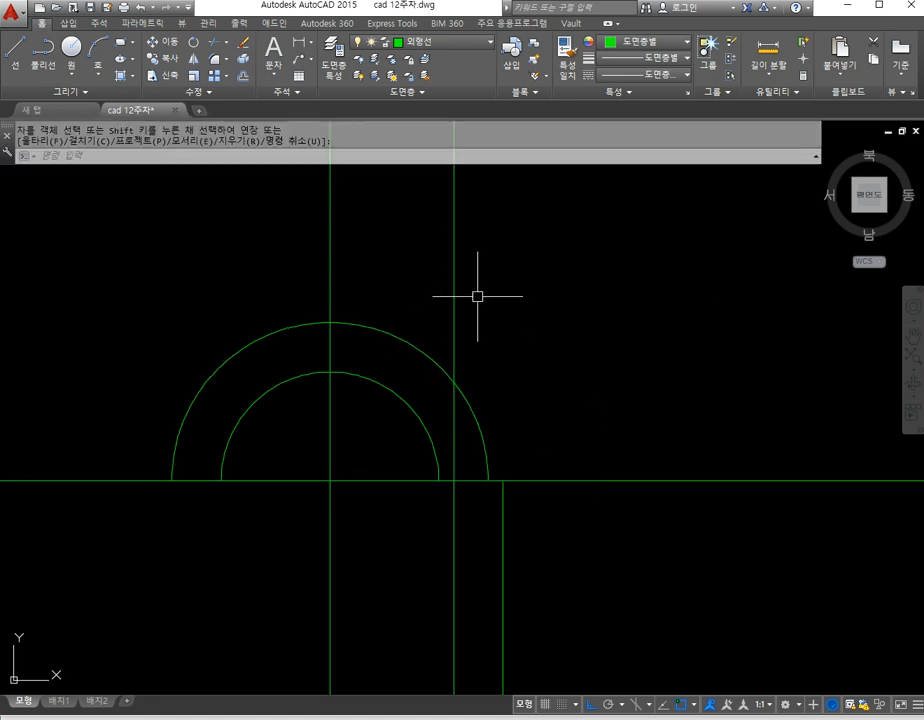
left_click(214, 43)
left_click(619, 445)
left_click(594, 509)
key("Return")
left_click(482, 260)
left_click(430, 237)
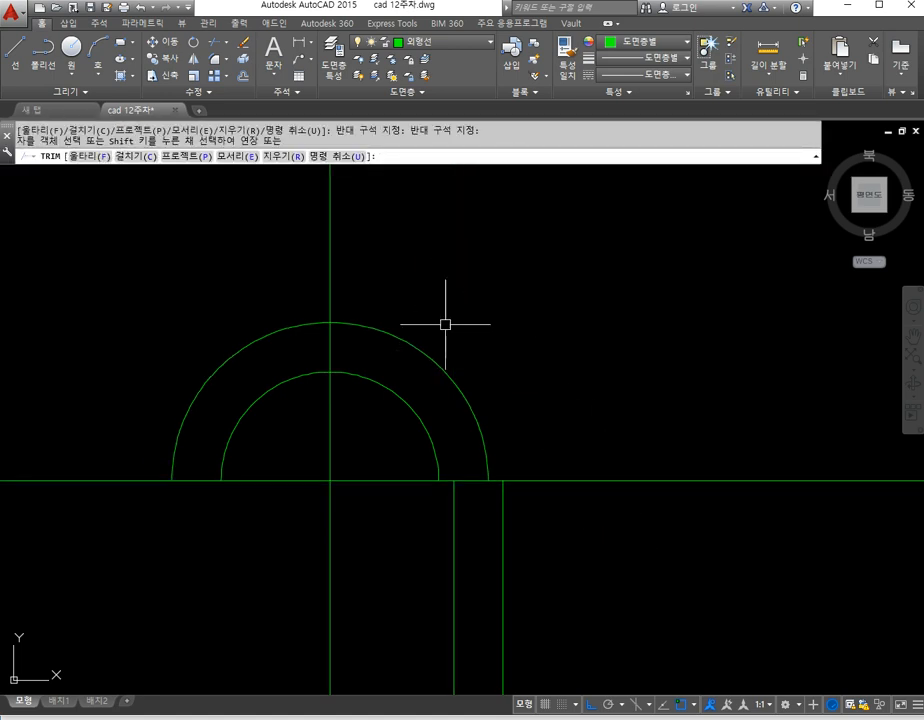
key("Return")
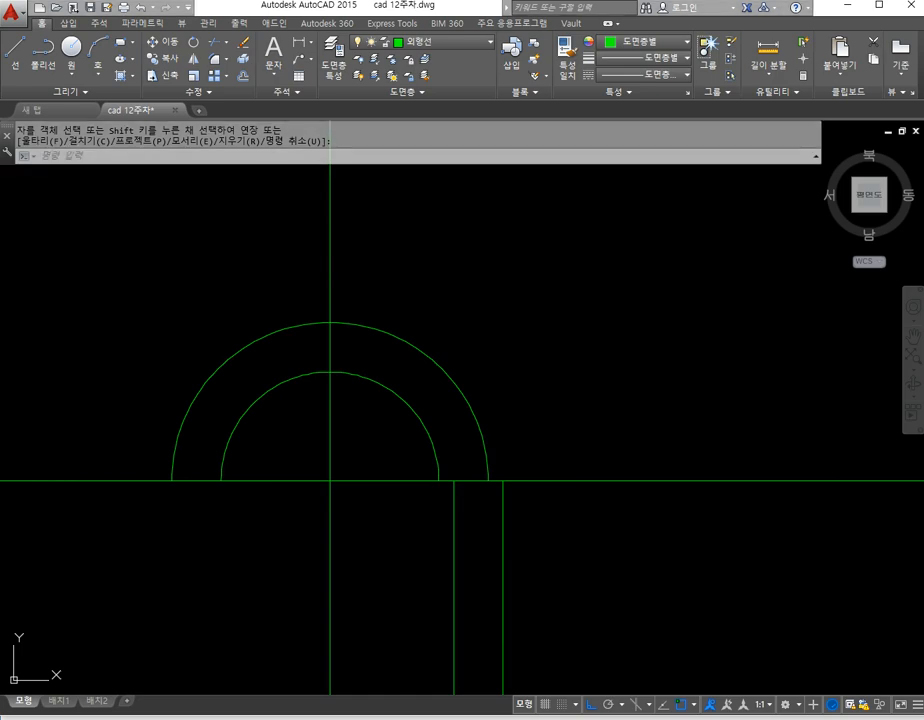
Step: Check the leg height in the reference image and offset the horizontal axis 28 downward for the leg's bottom edge
mouse_move(412, 718)
left_click(412, 688)
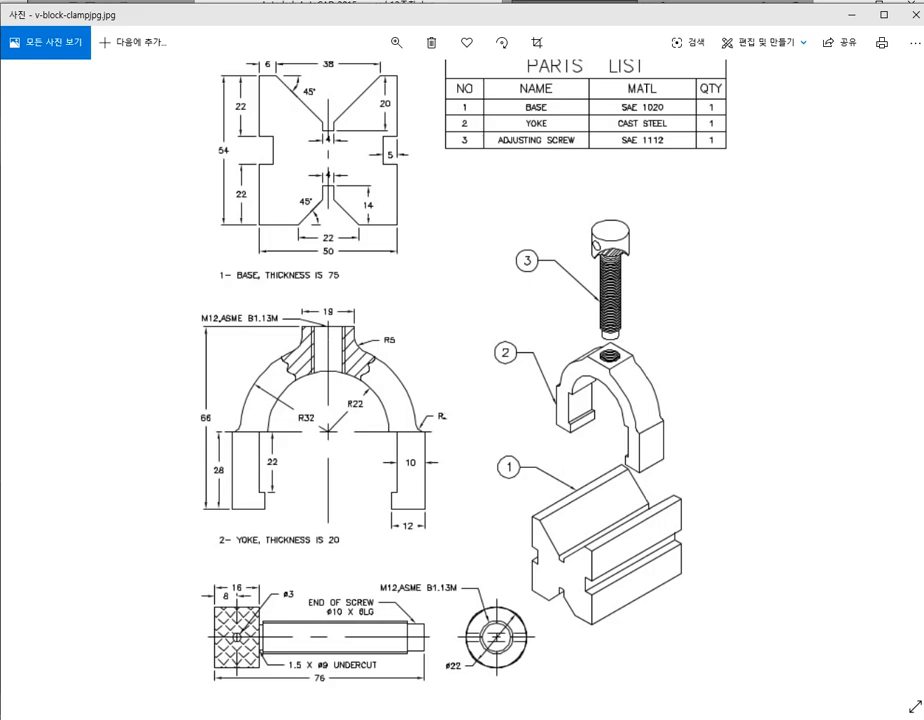
mouse_move(396, 718)
left_click(396, 688)
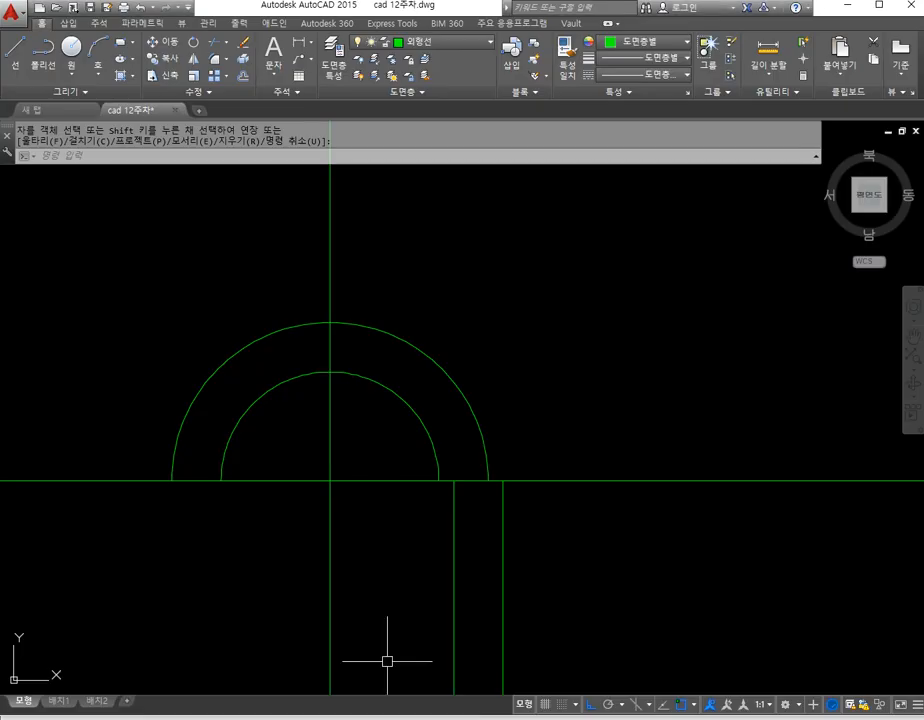
left_click(240, 78)
type("28")
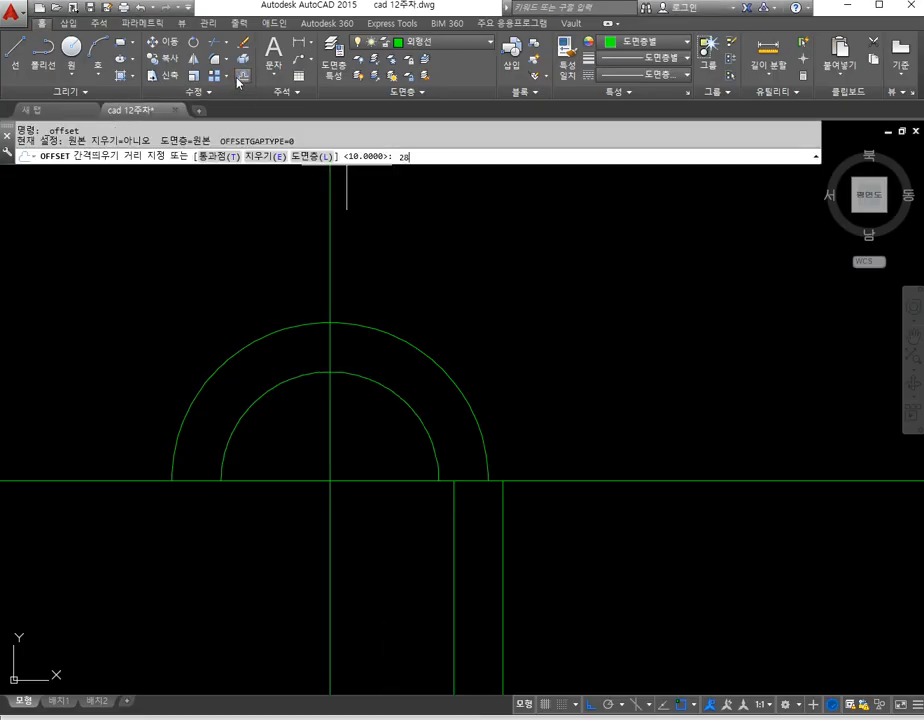
key("Return")
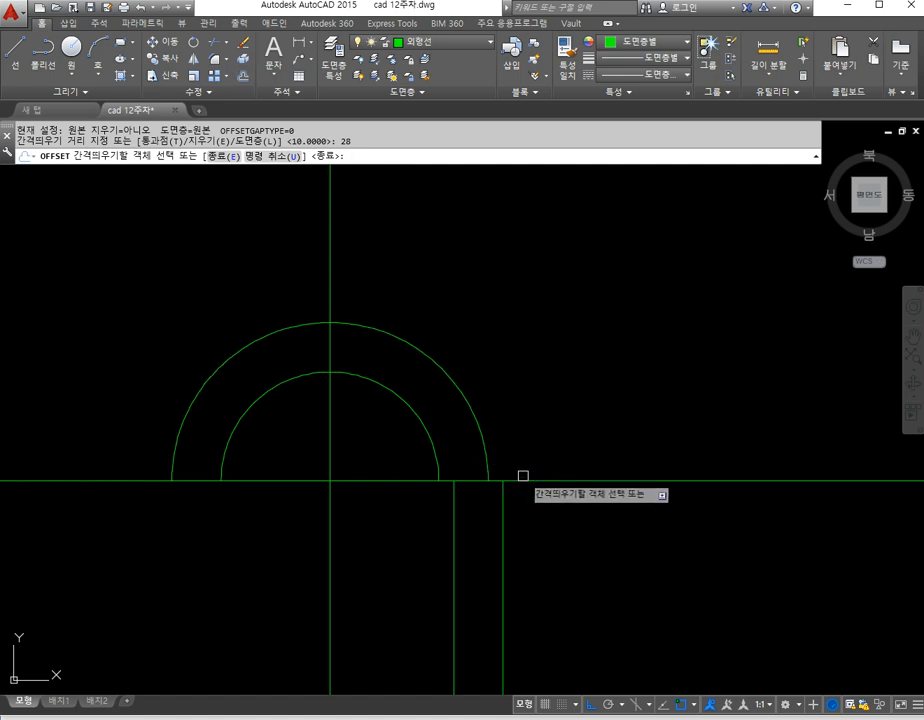
left_click(524, 480)
left_click(562, 537)
key("Escape")
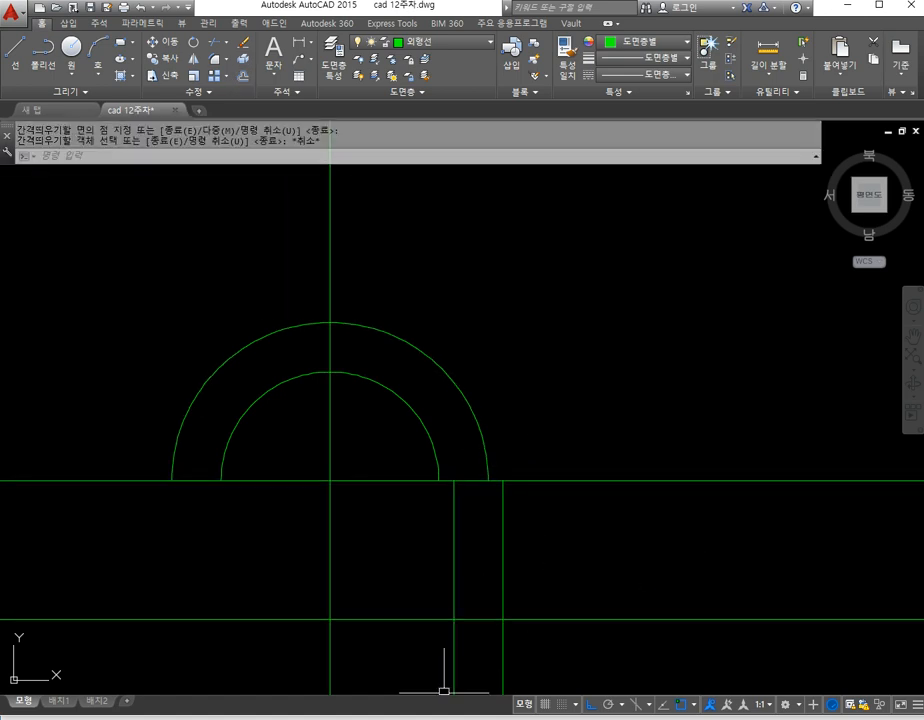
Step: Check the foot step in the reference image and offset the horizontal axis 22 downward for its upper edge
key("alt+Tab")
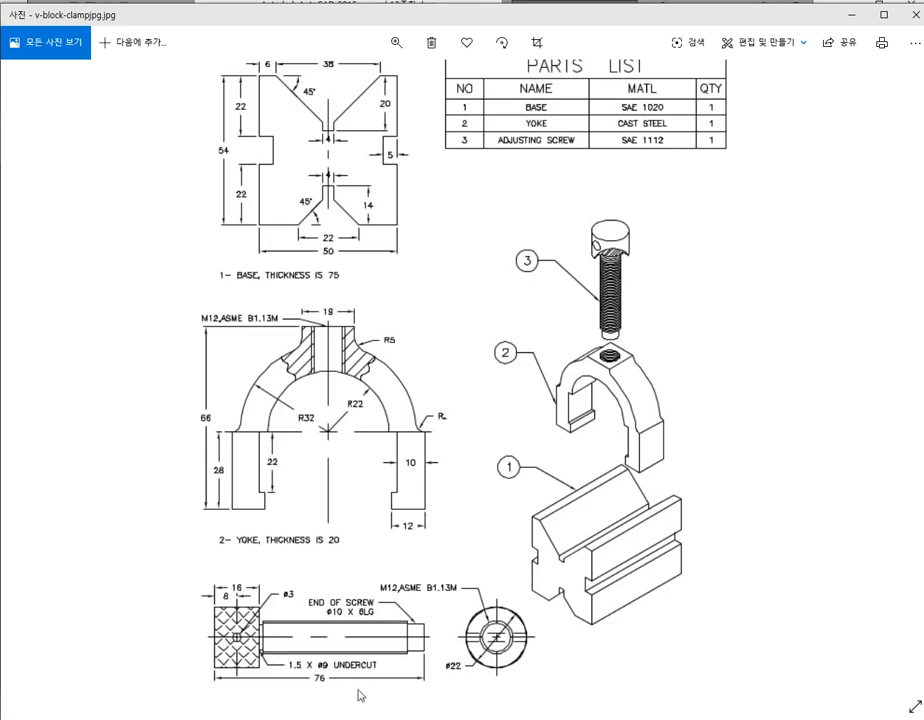
key("alt+Tab")
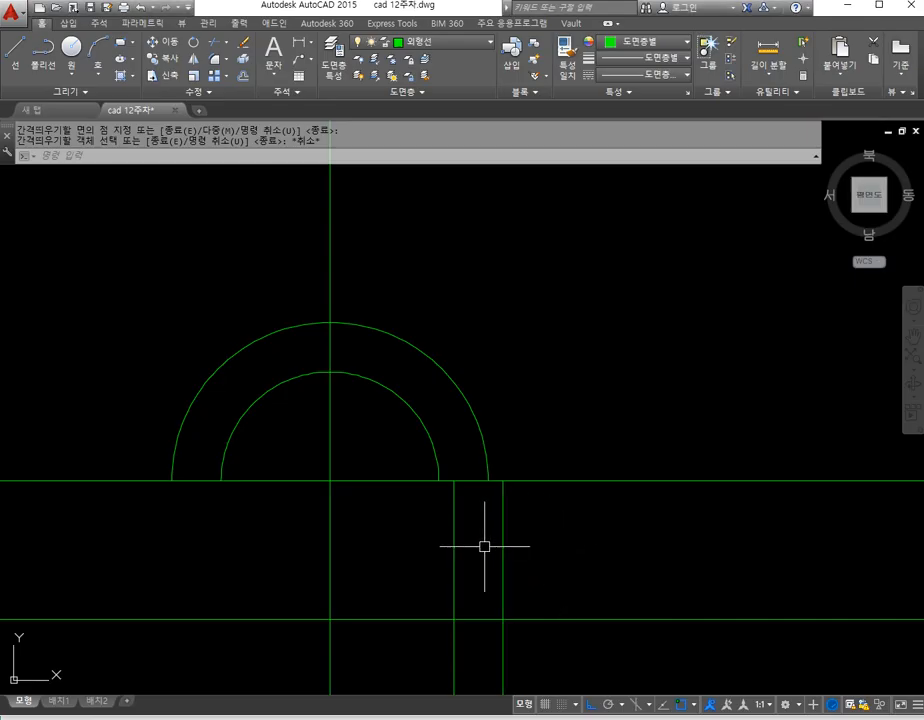
type("o")
key("Return")
type("22")
key("Return")
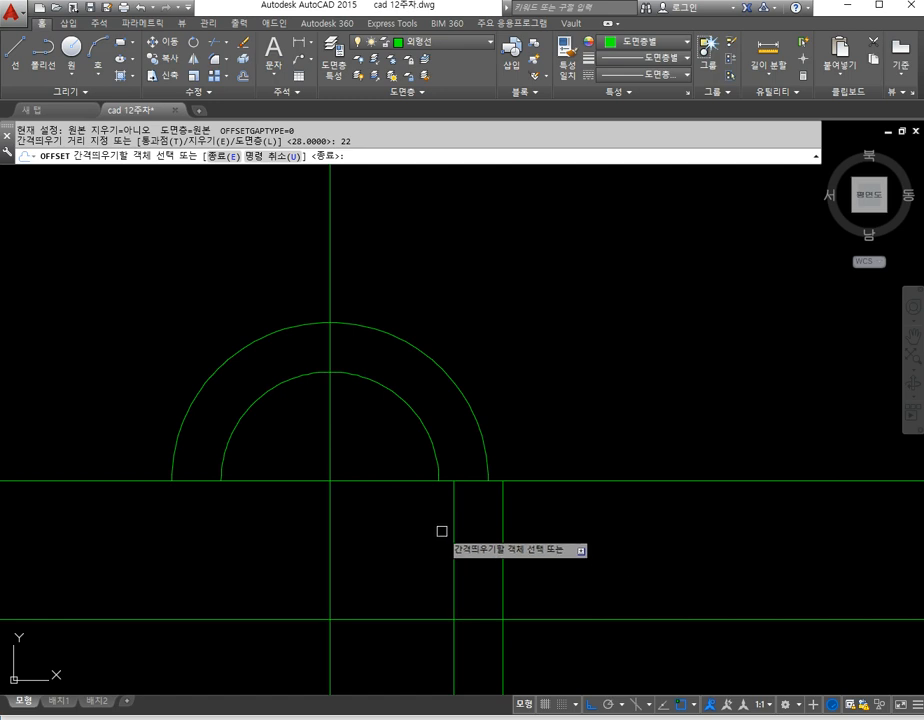
left_click(419, 482)
left_click(434, 597)
key("Escape")
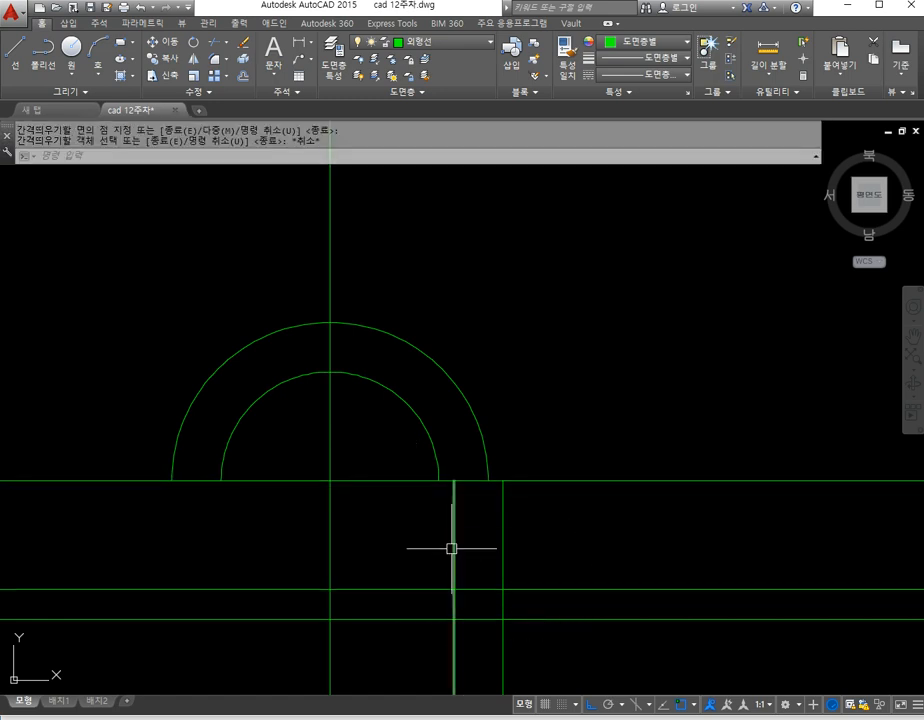
Step: Check the foot width in the reference image and offset the outer leg edge 12 to the left for the foot's inner edge
key("alt+Tab")
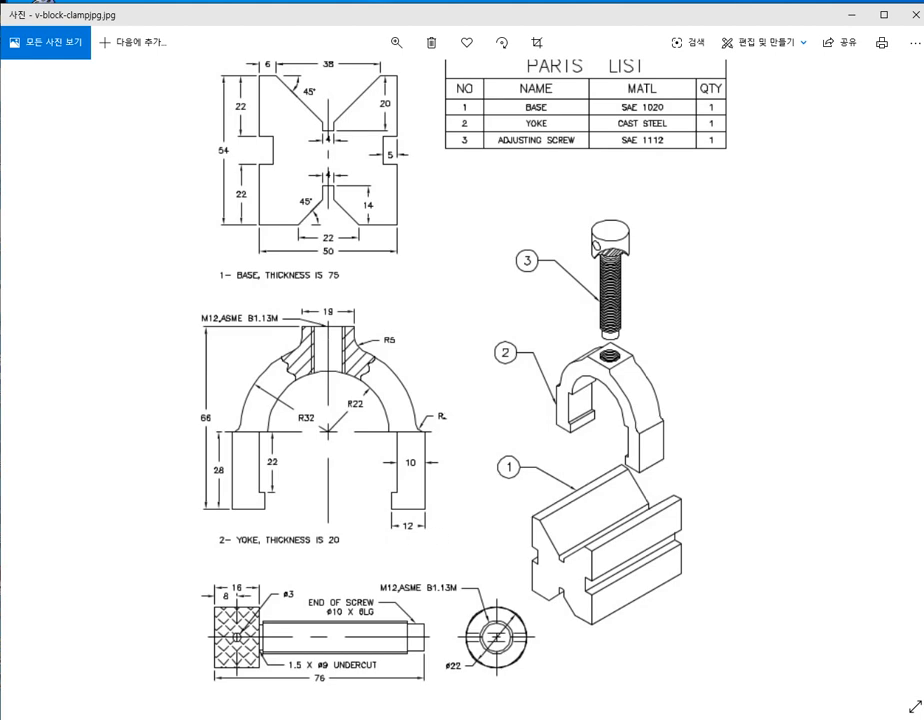
key("alt+Tab")
key("alt+Tab")
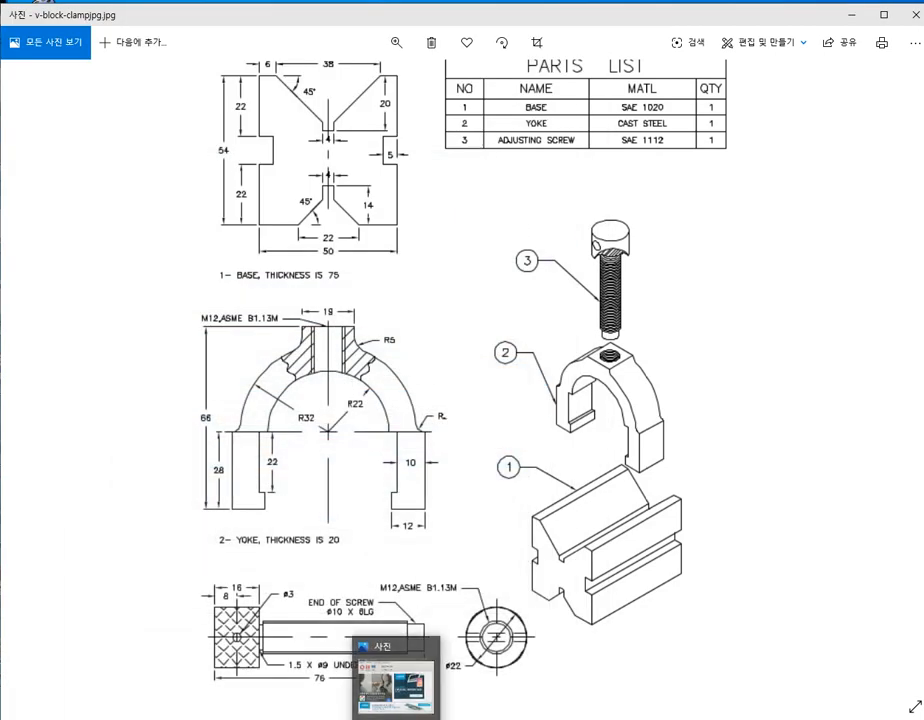
mouse_move(427, 719)
left_click(382, 719)
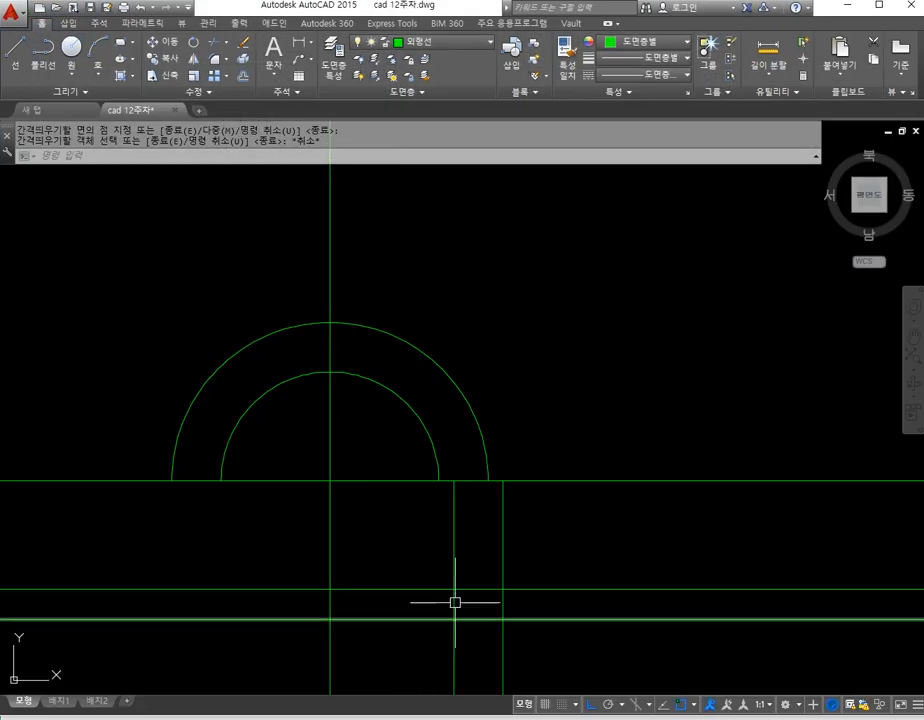
type("o")
key("Return")
type("12")
key("Return")
left_click(502, 645)
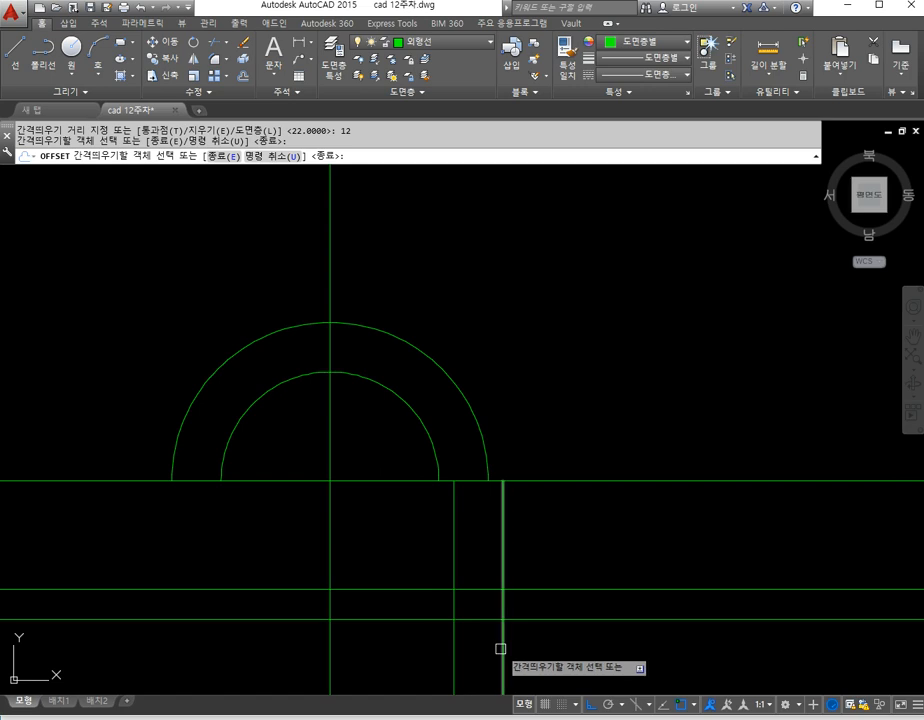
left_click(471, 630)
key("Escape")
Step: Join the leg's foot outline into sharp corners with radius-0 fillets at the bottom corners and the inner foot step
scroll(465, 620, "up", 3)
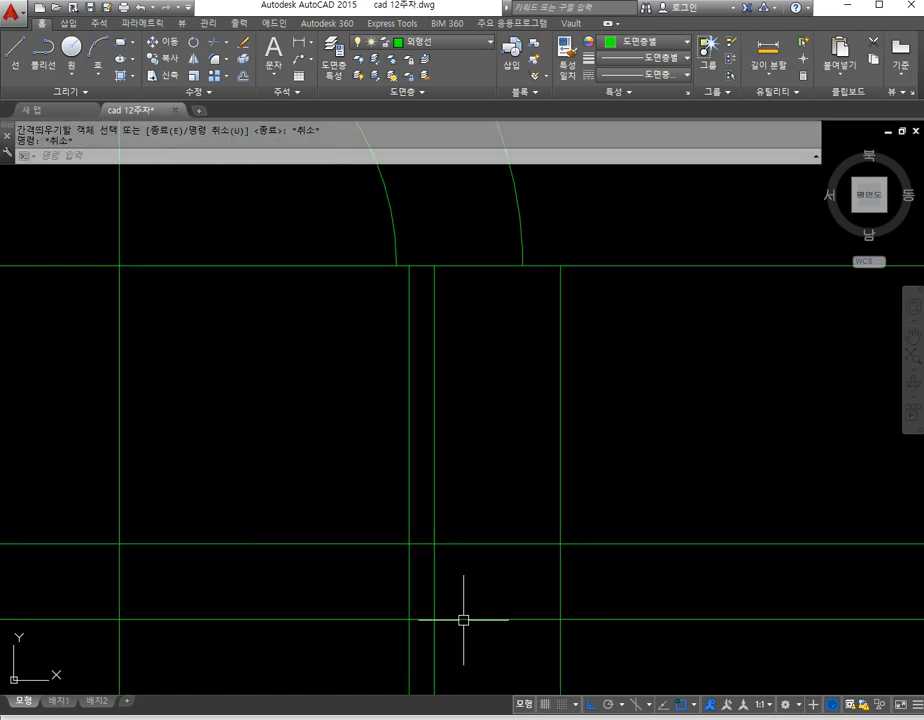
type("f")
key("Return")
left_click(412, 604)
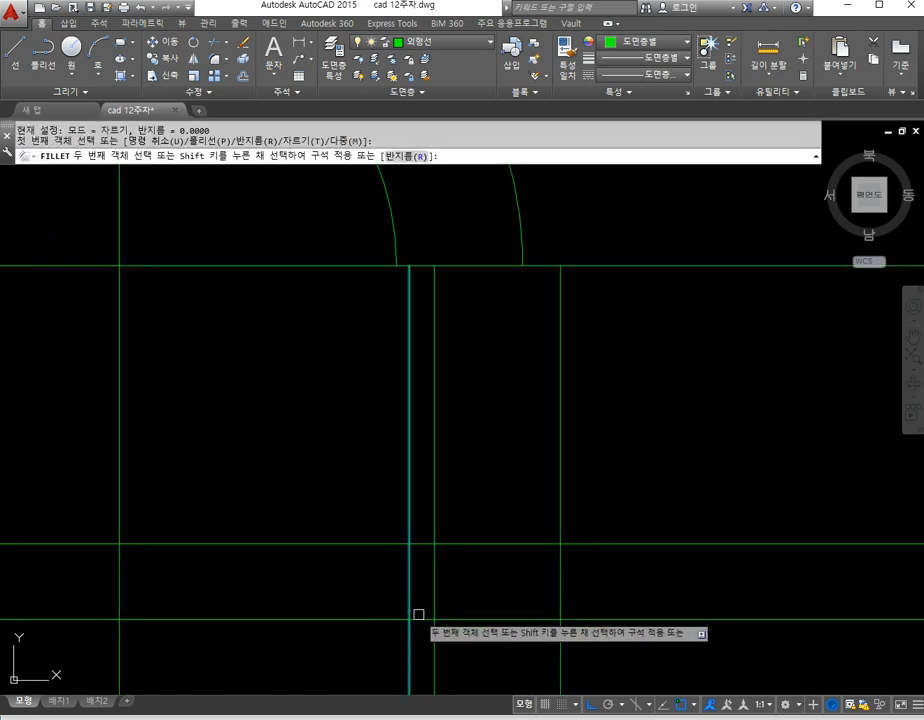
left_click(422, 619)
key("Return")
left_click(410, 578)
left_click(416, 542)
key("Return")
left_click(434, 515)
left_click(424, 543)
key("Return")
left_click(552, 619)
left_click(560, 585)
Step: Use radius-0 fillets to join the horizontal axis with the outer leg edge and the outer arc, forming the leg's outer shoulder
key("Return")
left_click(559, 272)
left_click(550, 266)
key("Return")
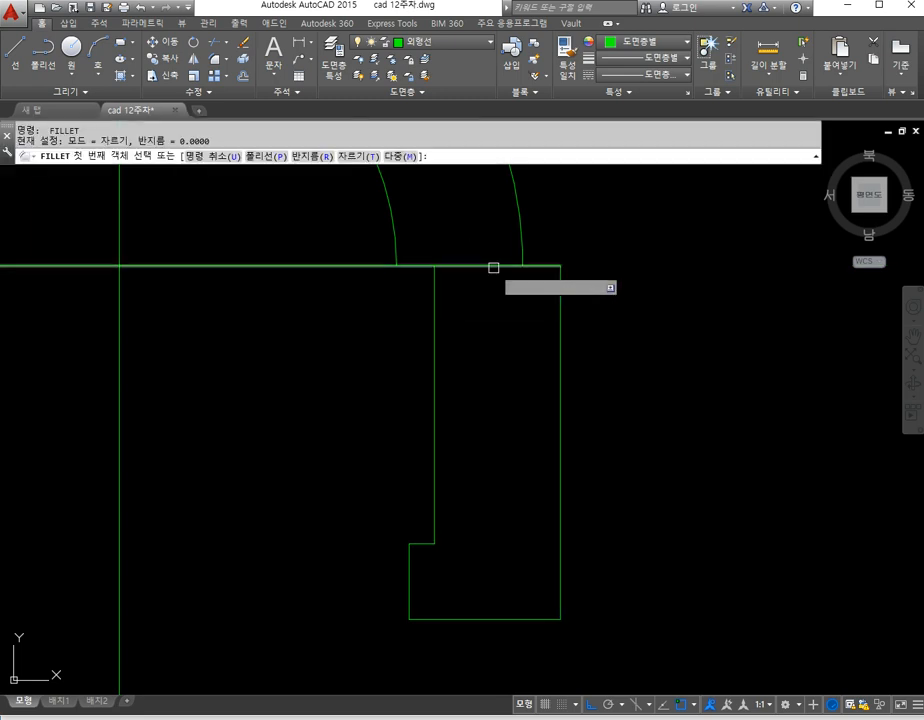
left_click(523, 249)
left_click(531, 265)
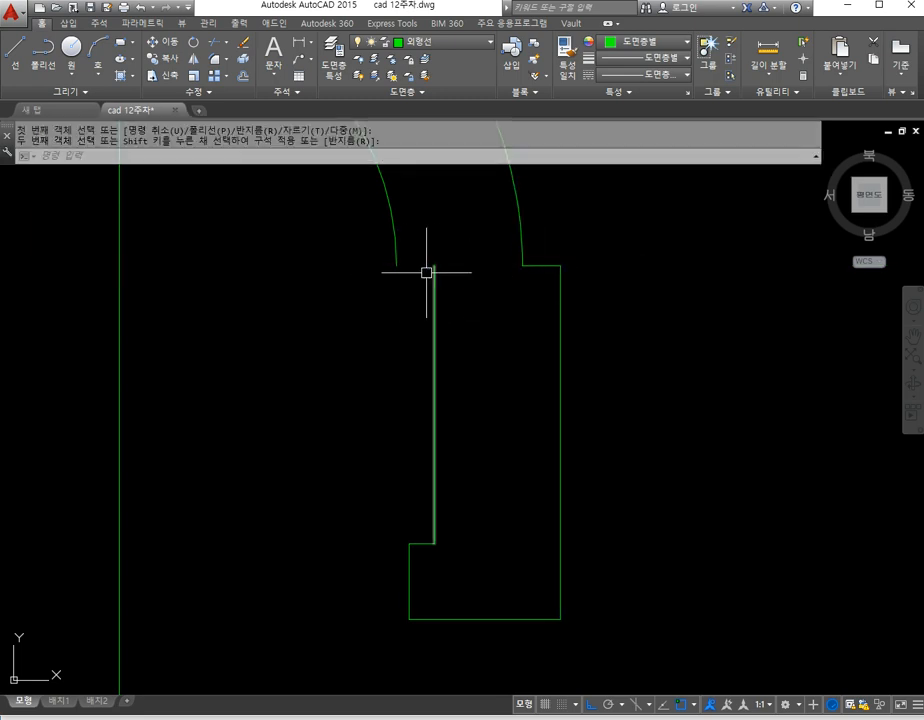
Step: Draw a short line from the top of the inner leg edge to the inner arc's end
type("l")
key("Return")
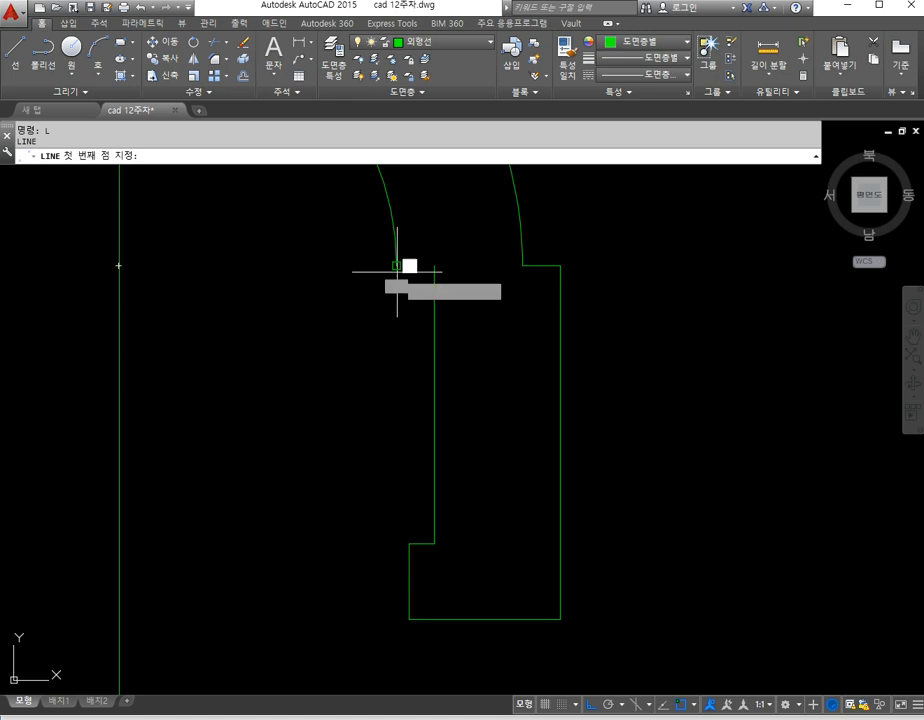
left_click(434, 266)
left_click(396, 267)
key("Return")
Step: Mirror the finished right leg outline about the vertical axis, keeping the original
scroll(318, 431, "down", 4)
middle_click_drag(336, 425, 372, 441)
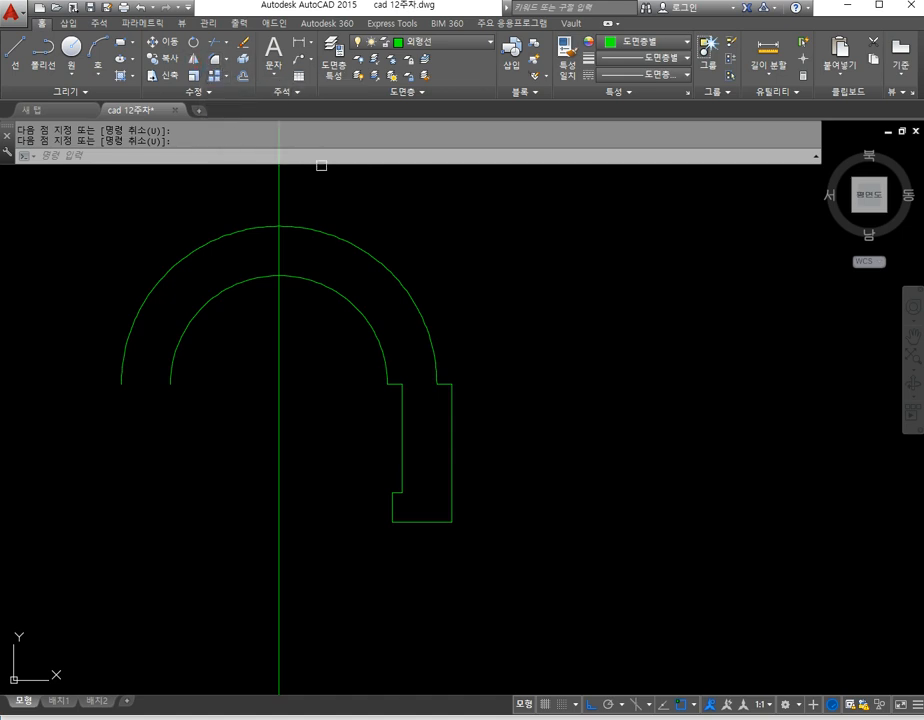
left_click(194, 59)
left_click(344, 349)
left_click(522, 584)
key("Return")
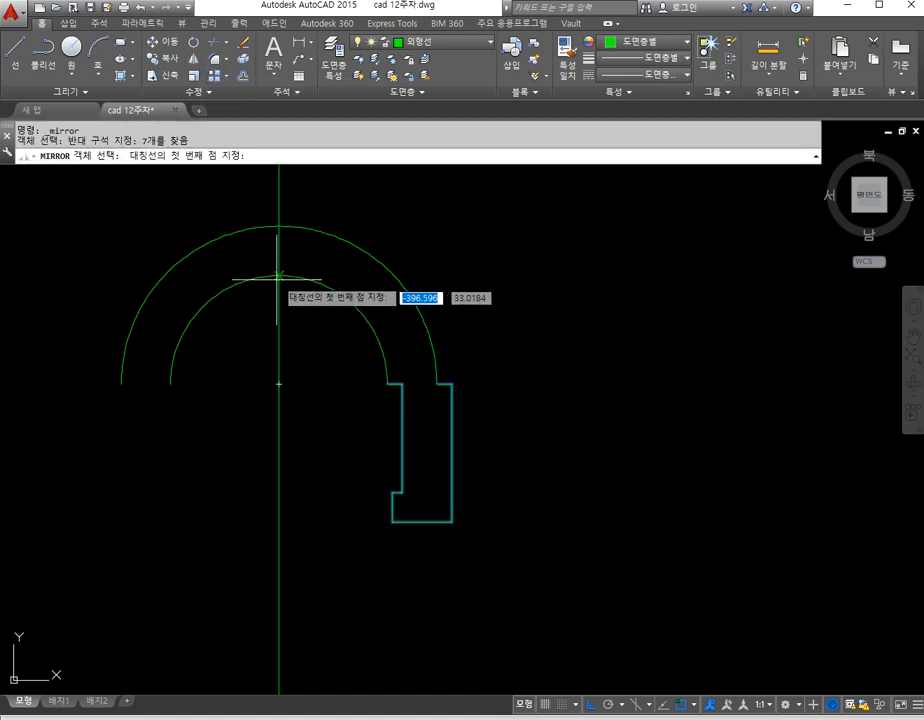
left_click(276, 272)
left_click(276, 230)
key("Return")
Step: Draw a horizontal centre line between the two ends of the yoke's inner arc
middle_click_drag(266, 376, 333, 386)
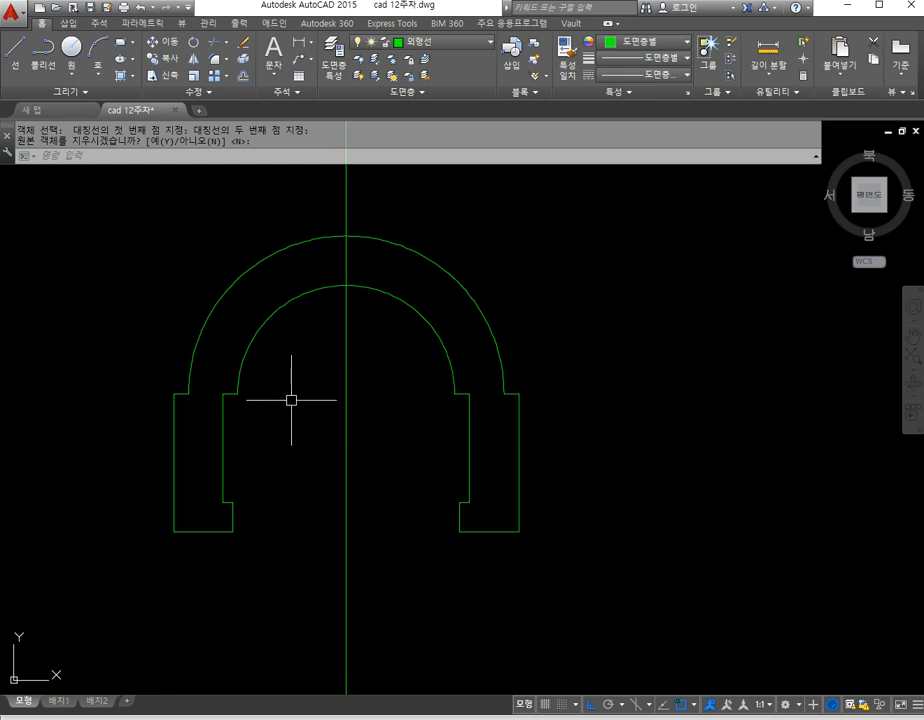
type("l")
key("Return")
left_click(222, 394)
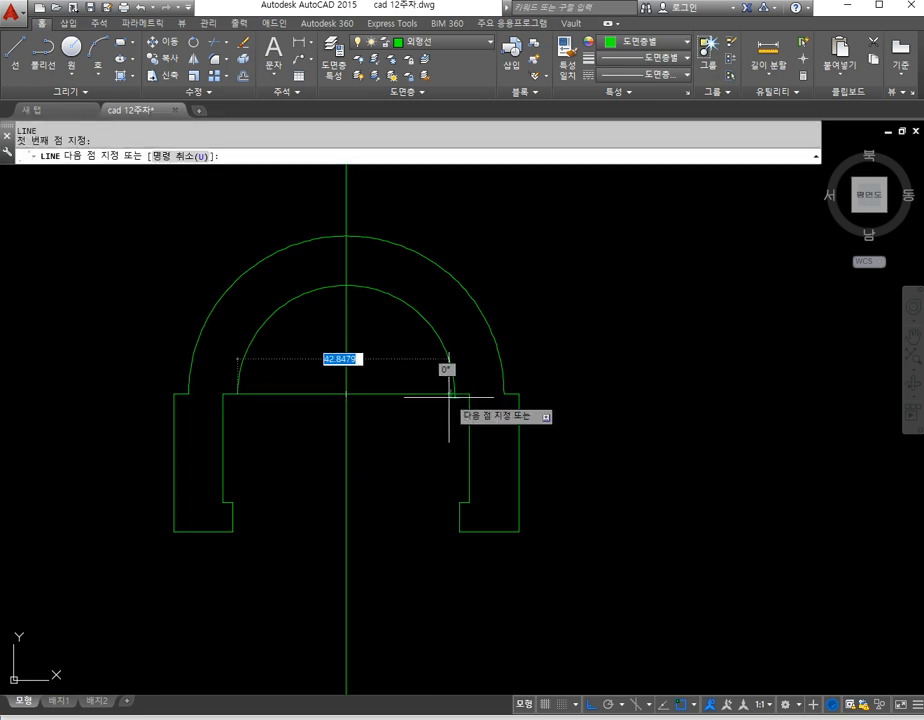
key("Escape")
Step: Match the yoke's vertical axis and horizontal line to the properties of the base view's red centre line
scroll(430, 410, "down", 2)
left_click(406, 426)
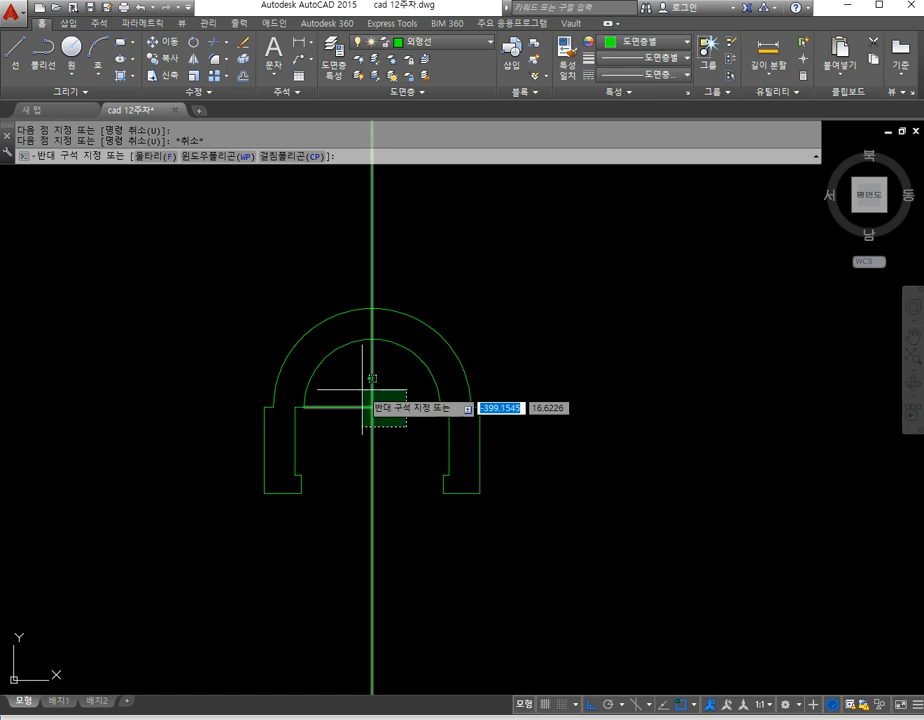
left_click(363, 390)
scroll(406, 400, "down", 4)
key("Escape")
key("Escape")
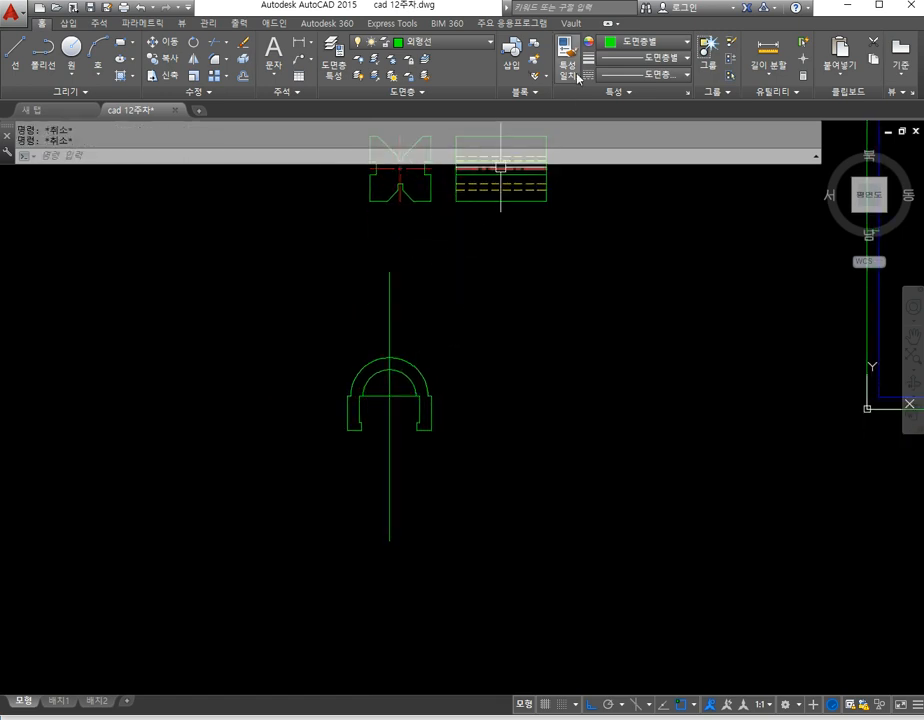
left_click(567, 60)
left_click(399, 180)
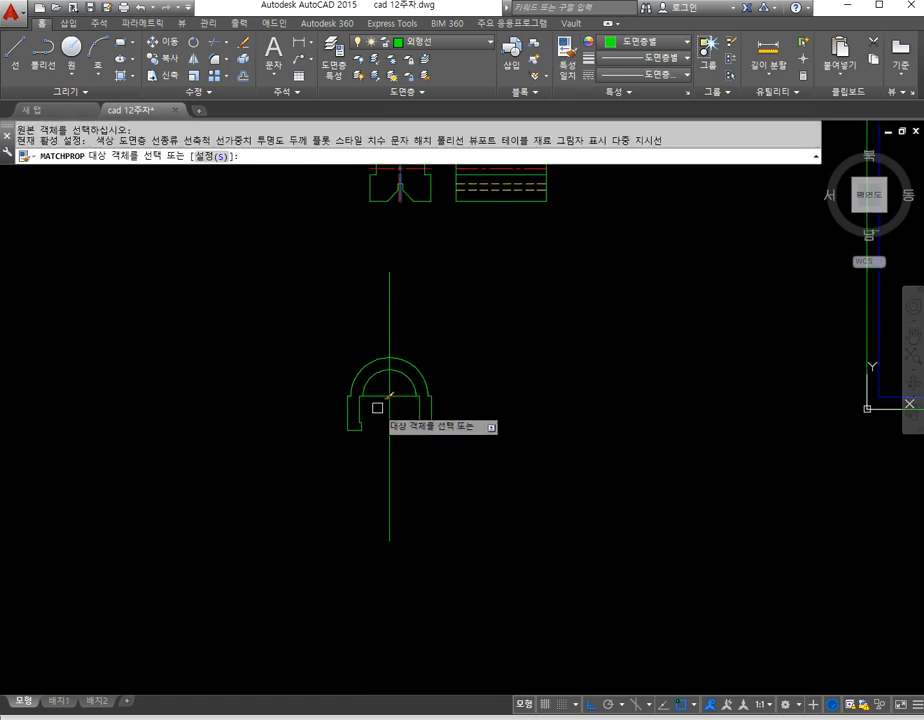
left_click(385, 407)
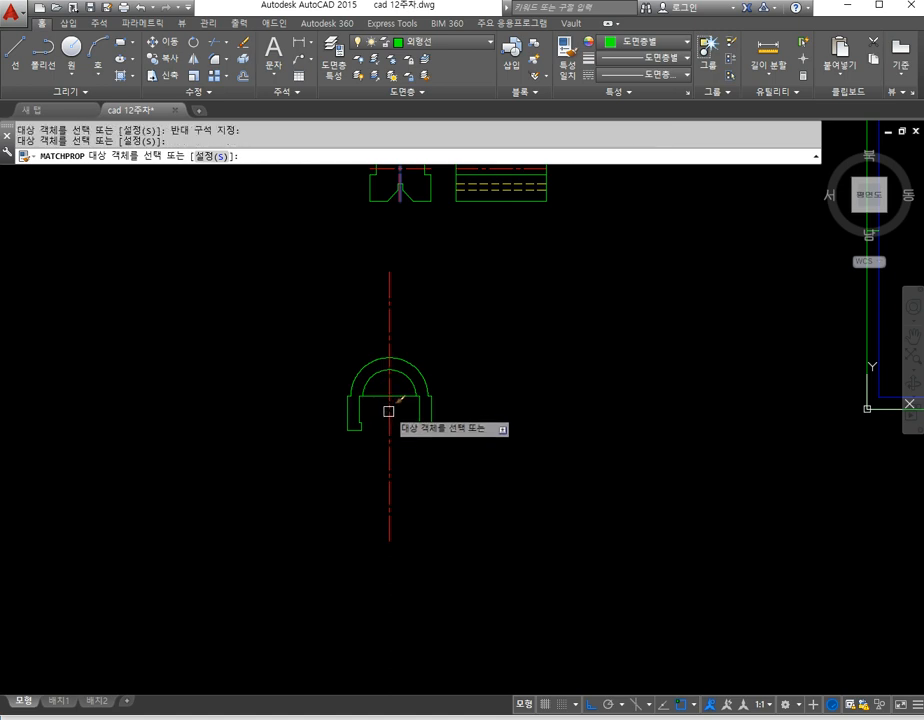
key("Escape")
scroll(409, 413, "up", 4)
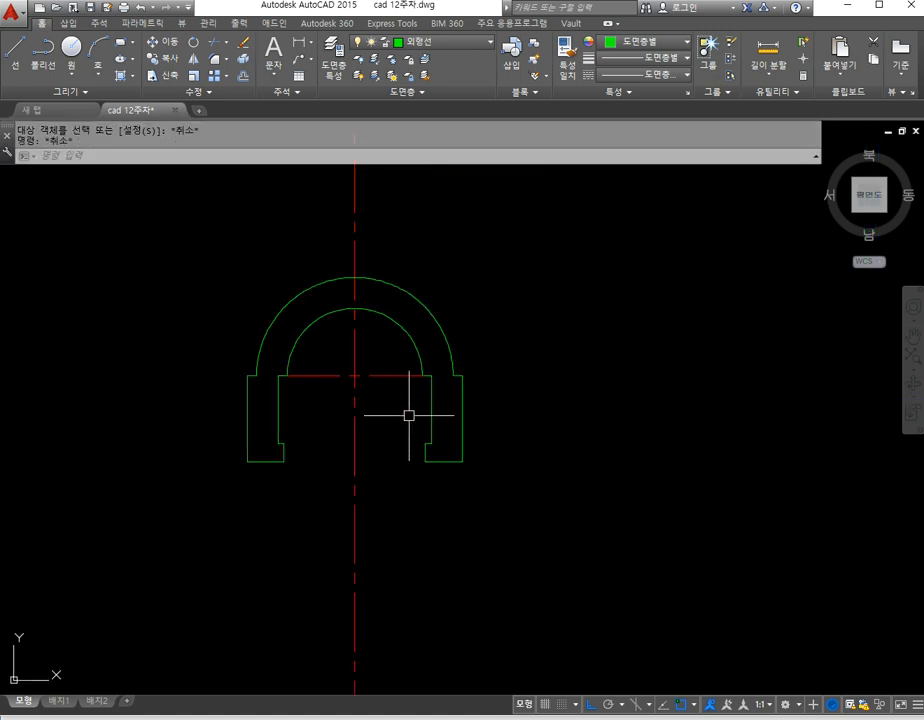
Step: Shorten the yoke's horizontal centre line by 3 at each end using Lengthen with an increment of -3
scroll(400, 395, "up", 2)
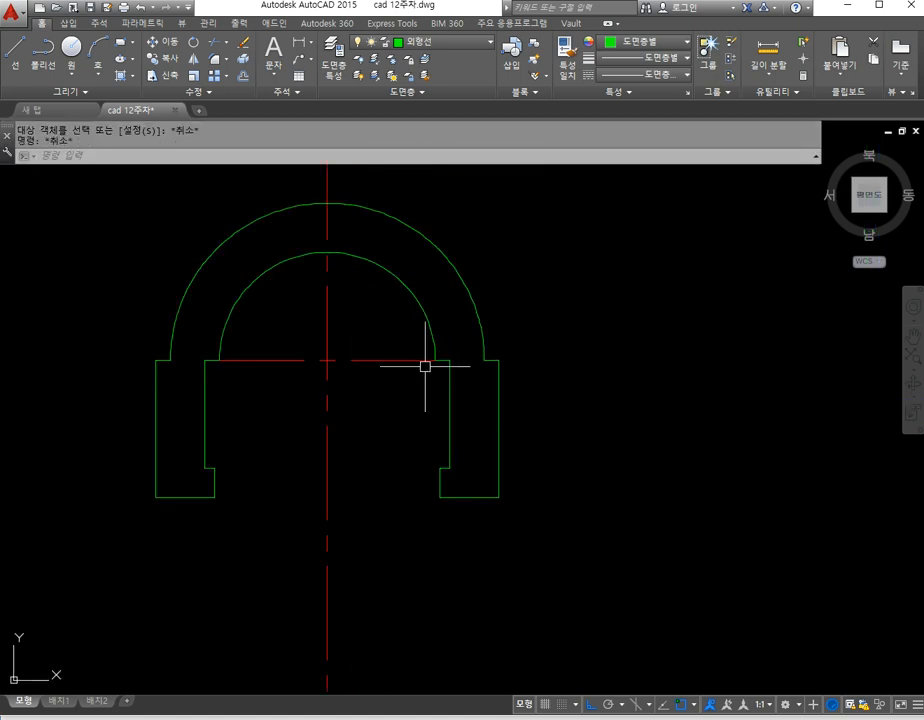
key("Escape")
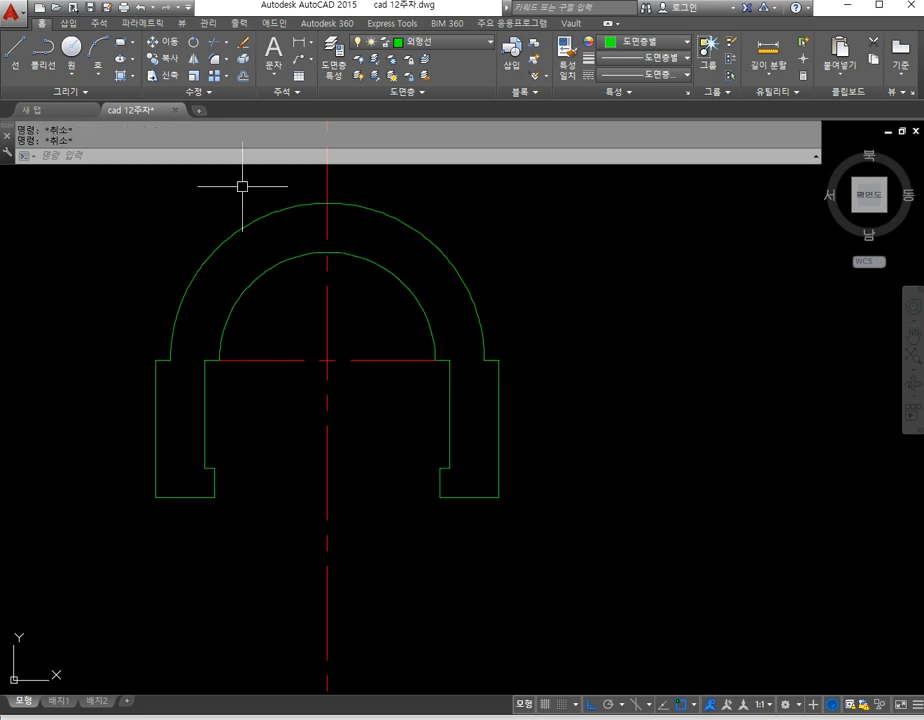
left_click(174, 92)
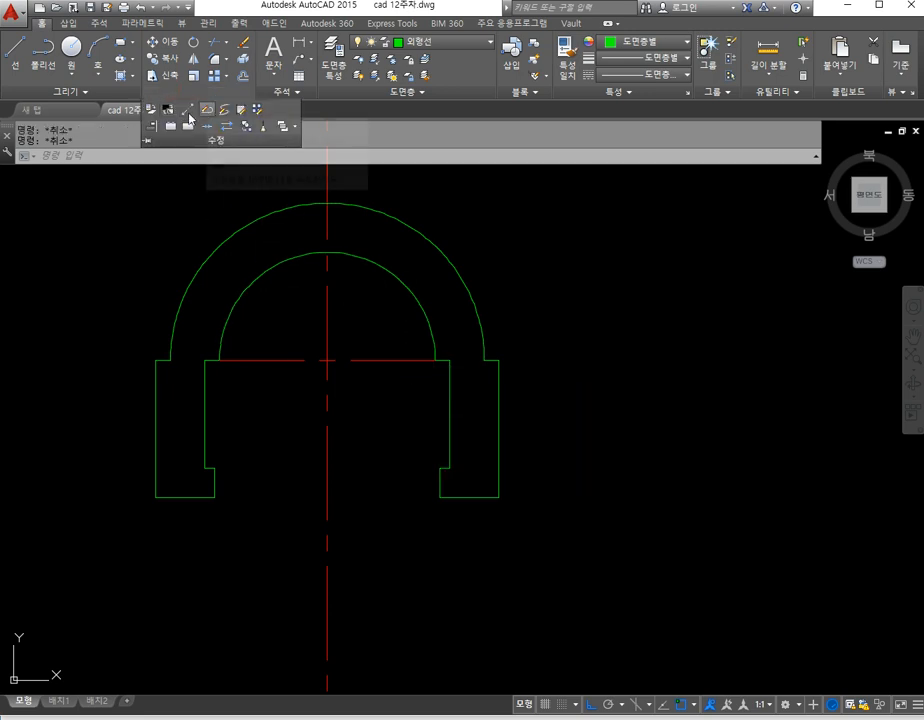
left_click(187, 109)
type("de")
key("Return")
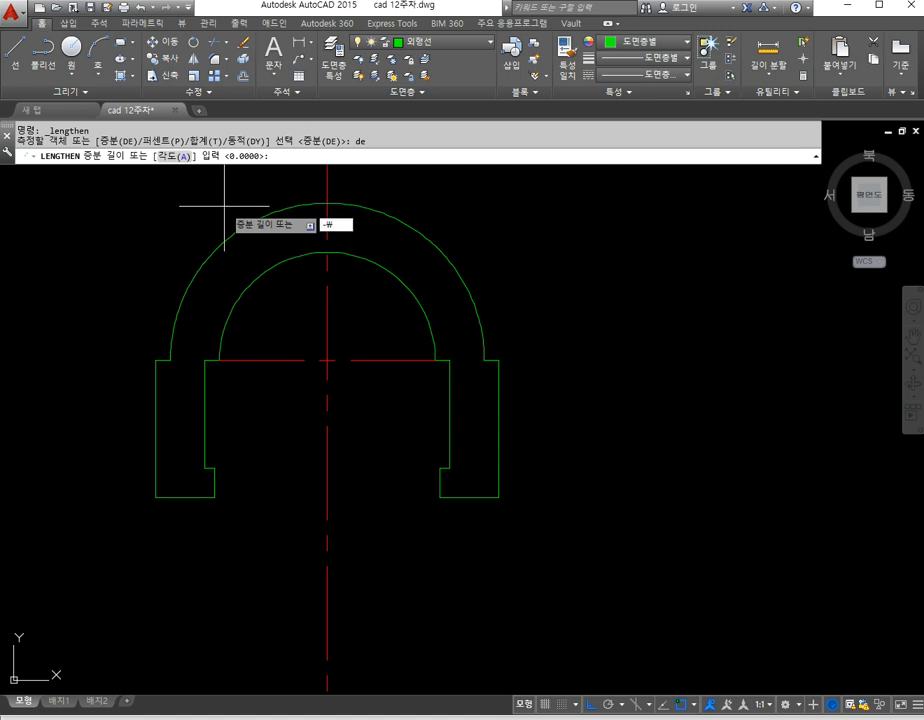
key("Return")
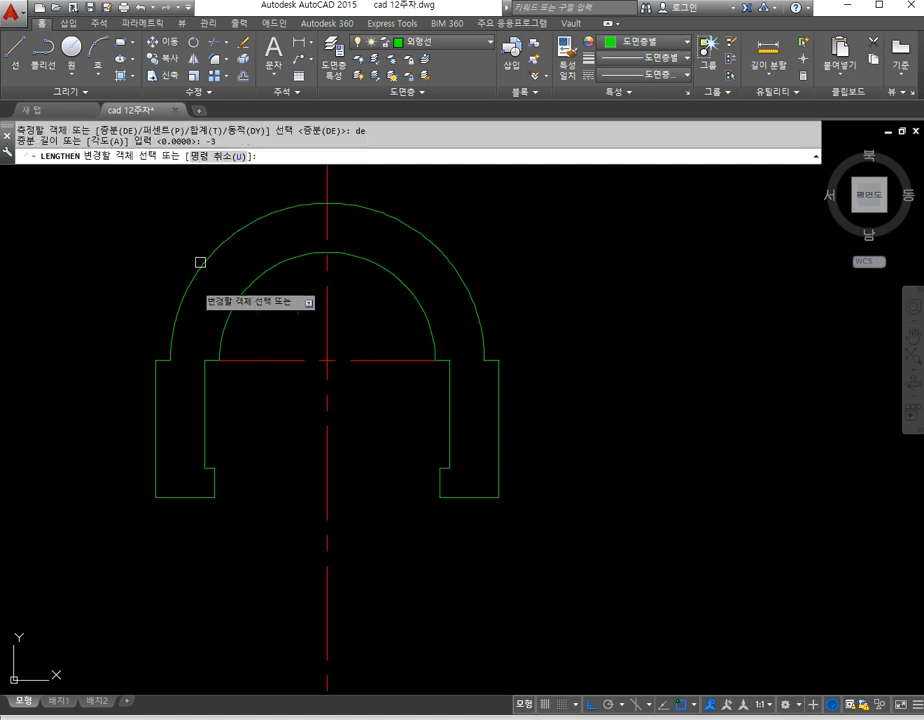
left_click(369, 358)
Step: Lengthen the horizontal centre line of the base's side view by 3 at both ends
scroll(402, 373, "down", 2)
middle_click_drag(450, 305, 435, 490)
scroll(429, 288, "down", 3)
middle_click_drag(465, 173, 450, 322)
scroll(449, 318, "up", 6)
key("Return")
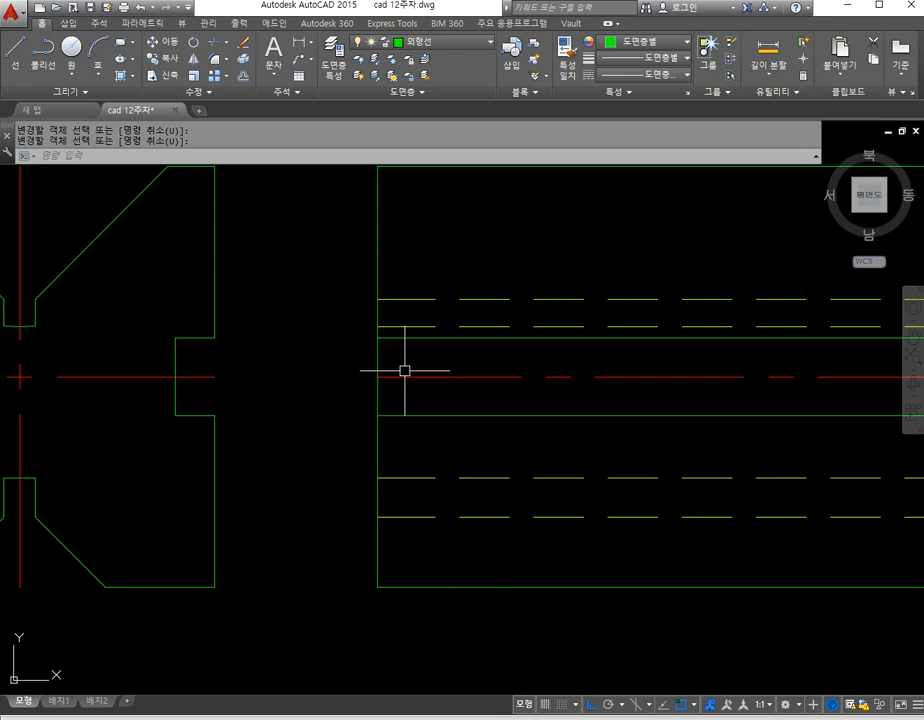
key("Return")
type("de")
key("Return")
type("3")
key("Return")
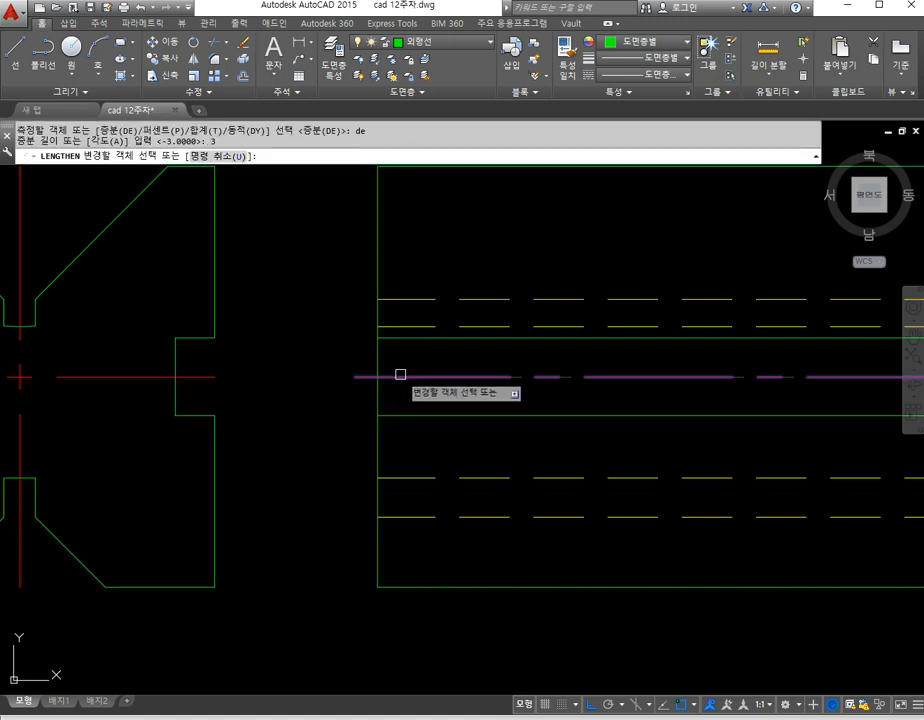
left_click(400, 375)
scroll(441, 389, "down", 2)
left_click(718, 384)
key("Return")
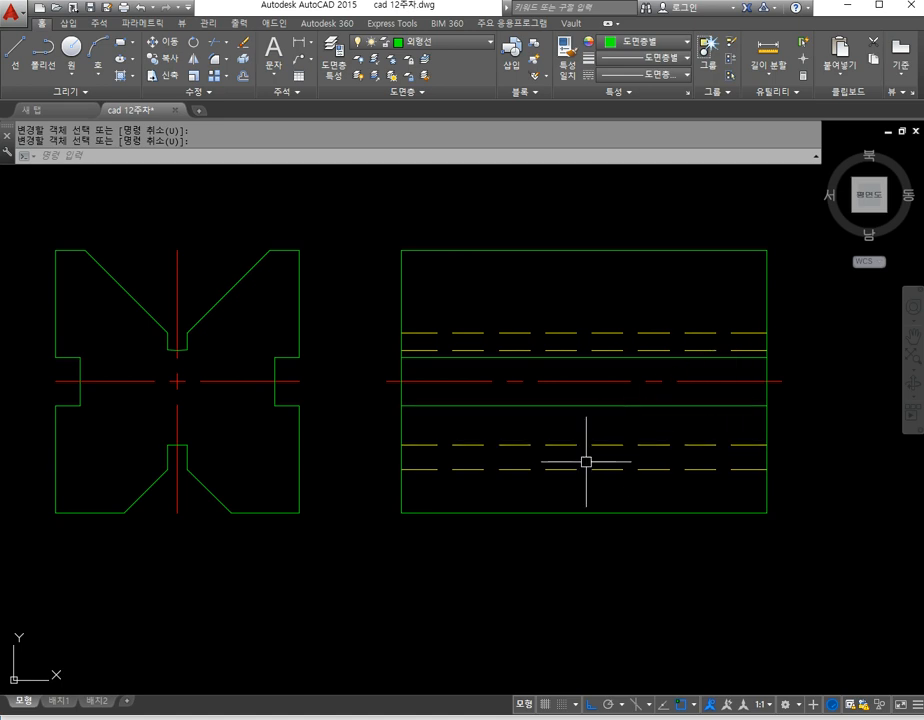
Step: Go back to the yoke's front view and check its overall height in the reference drawing
scroll(411, 473, "down", 2)
middle_click_drag(411, 473, 435, 490)
scroll(377, 525, "up", 2)
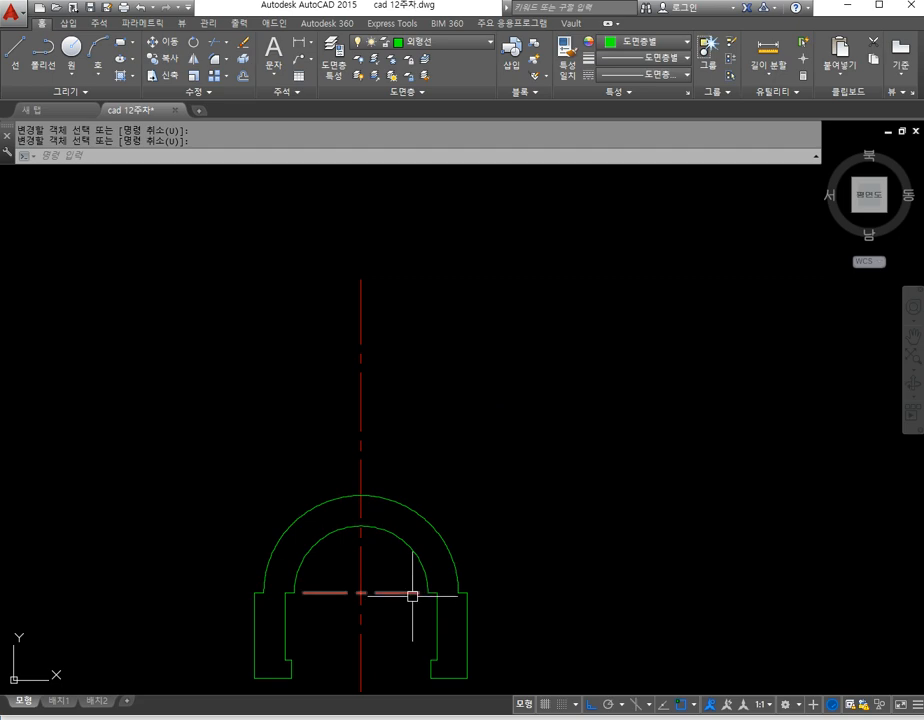
key("alt+Tab")
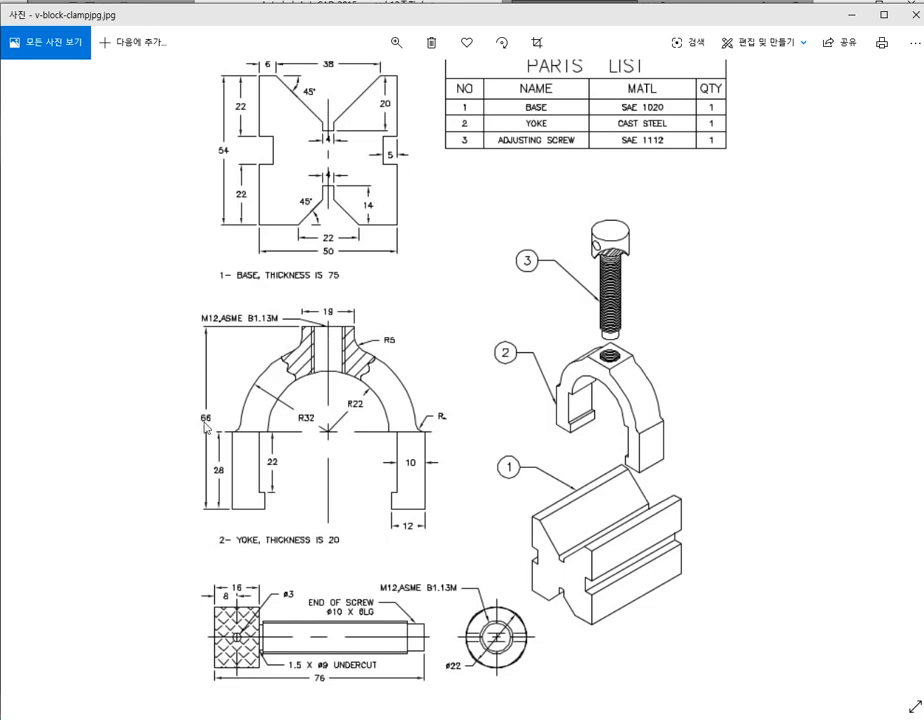
scroll(205, 427, "up", 4)
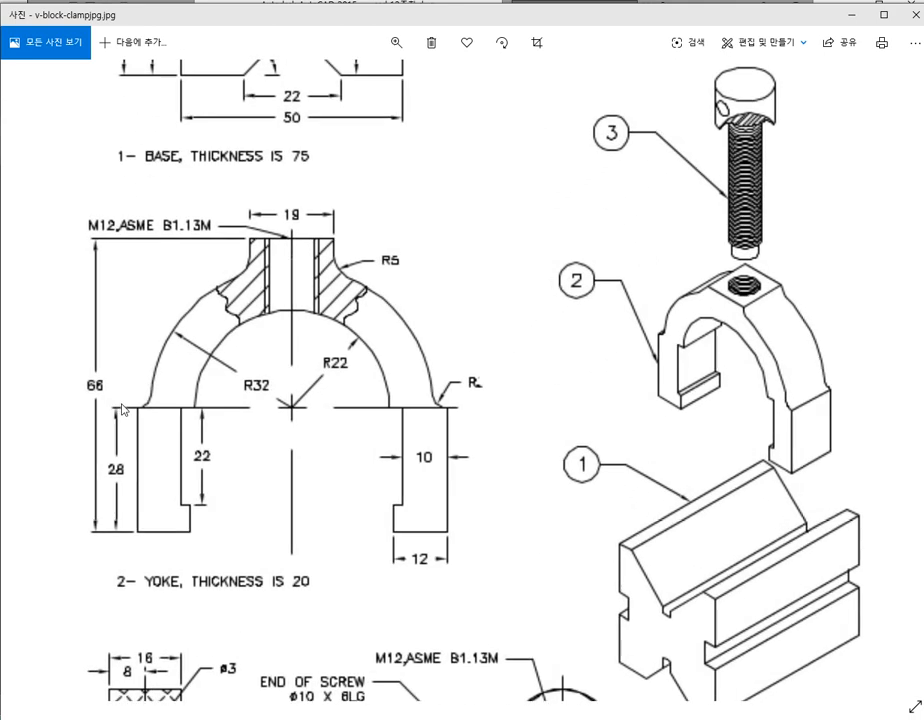
scroll(103, 397, "down", 3)
key("alt+Tab")
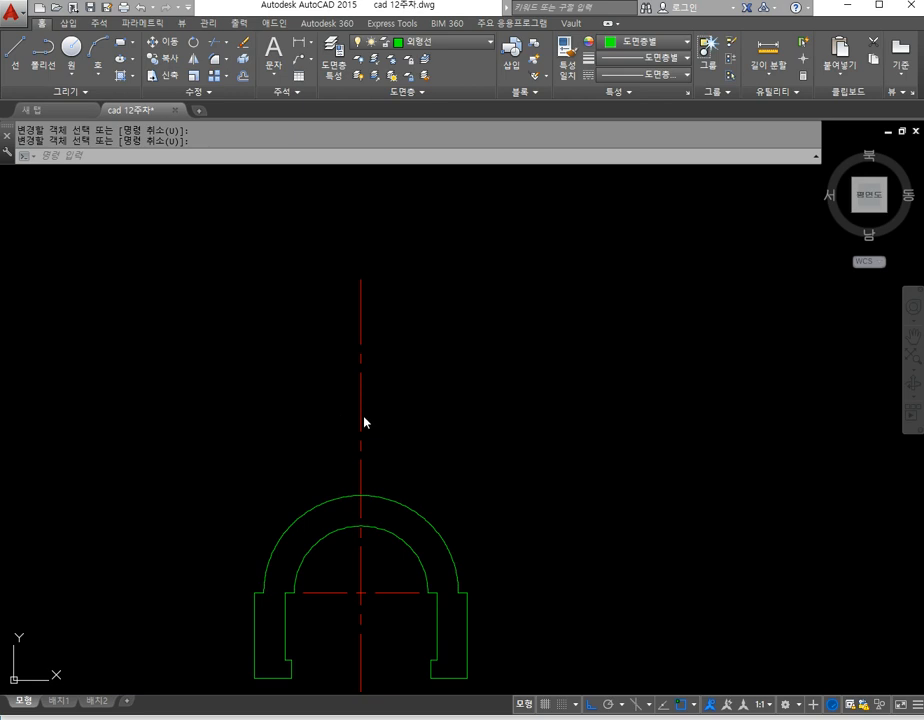
key("Return")
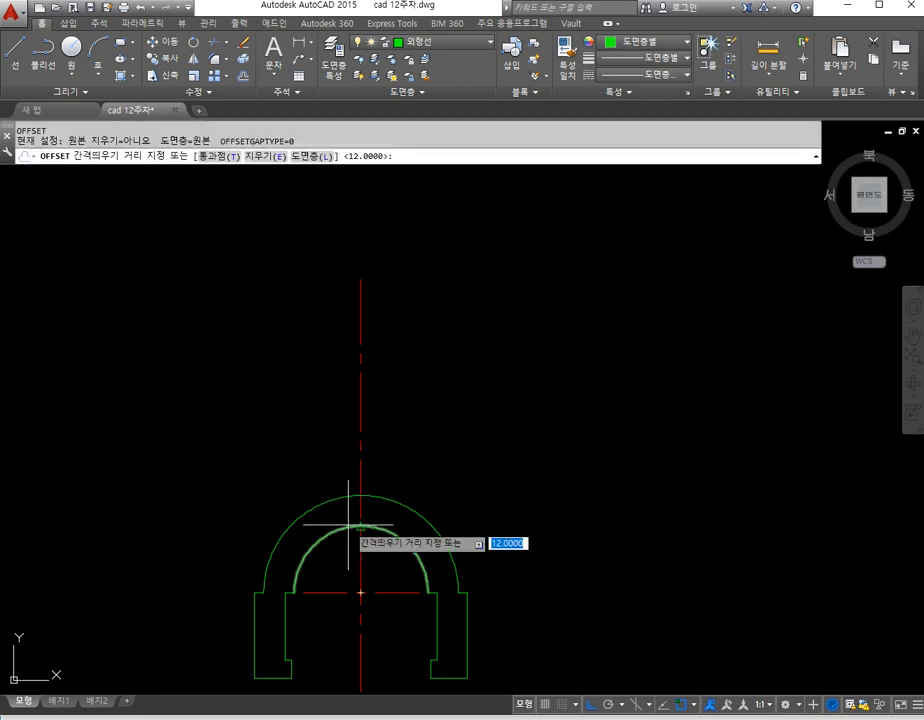
key("Escape")
middle_click_drag(392, 580, 396, 566)
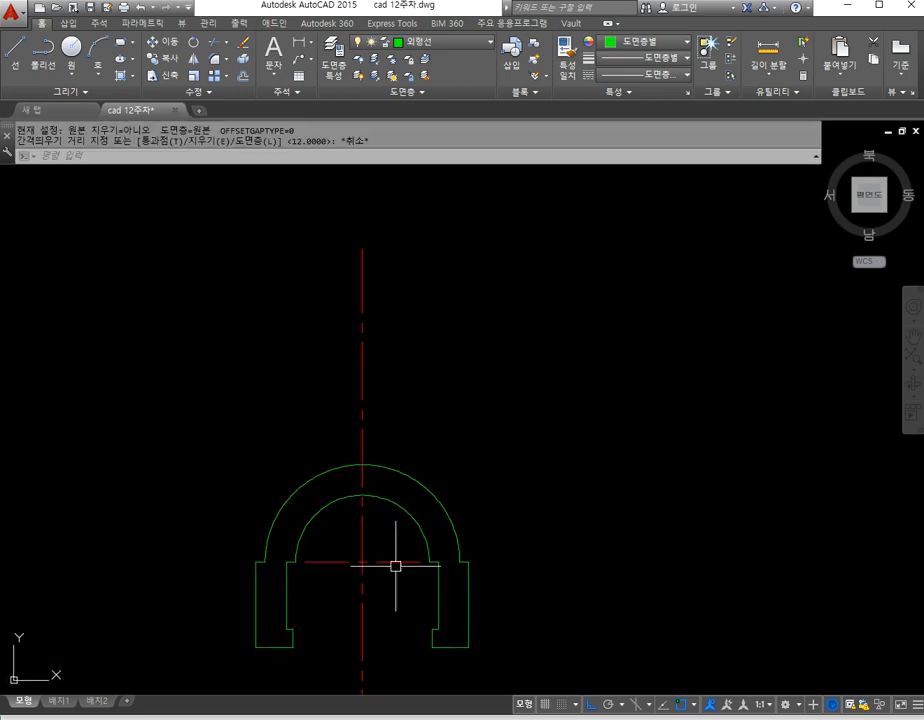
type("l")
key("Return")
key("Escape")
key("Escape")
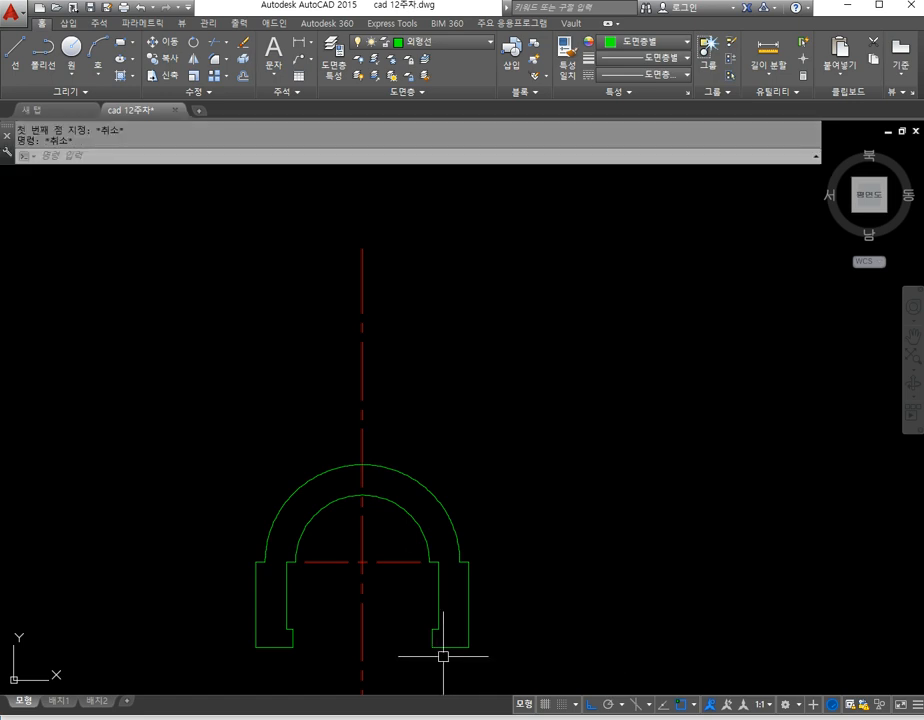
Step: Offset the bottom edge of the yoke's right leg upward by 66
type("o")
key("Return")
type("66")
key("Return")
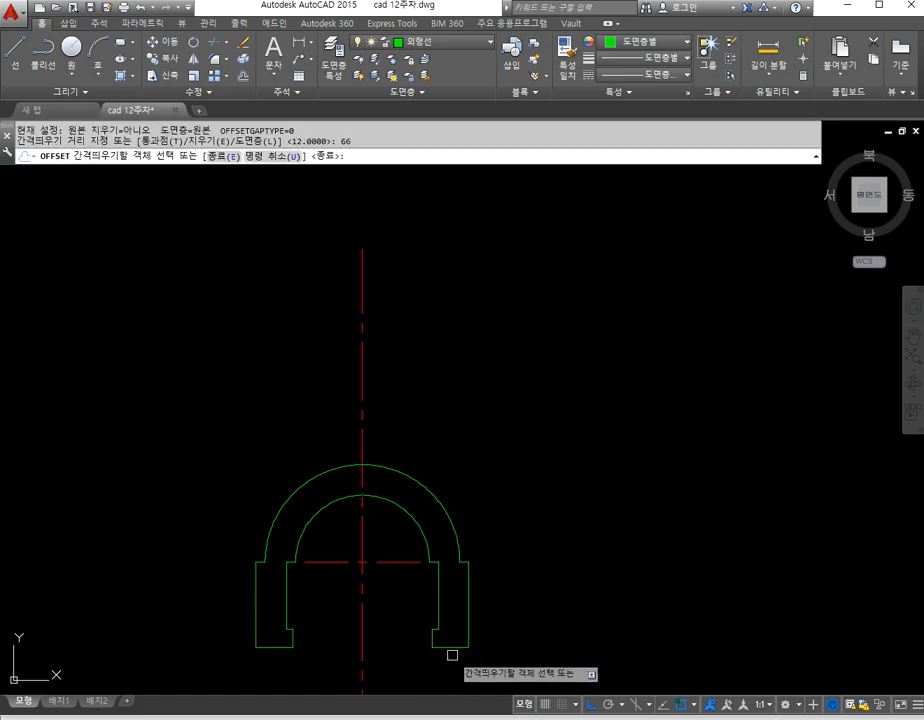
left_click(450, 648)
left_click(478, 435)
scroll(355, 448, "up", 2)
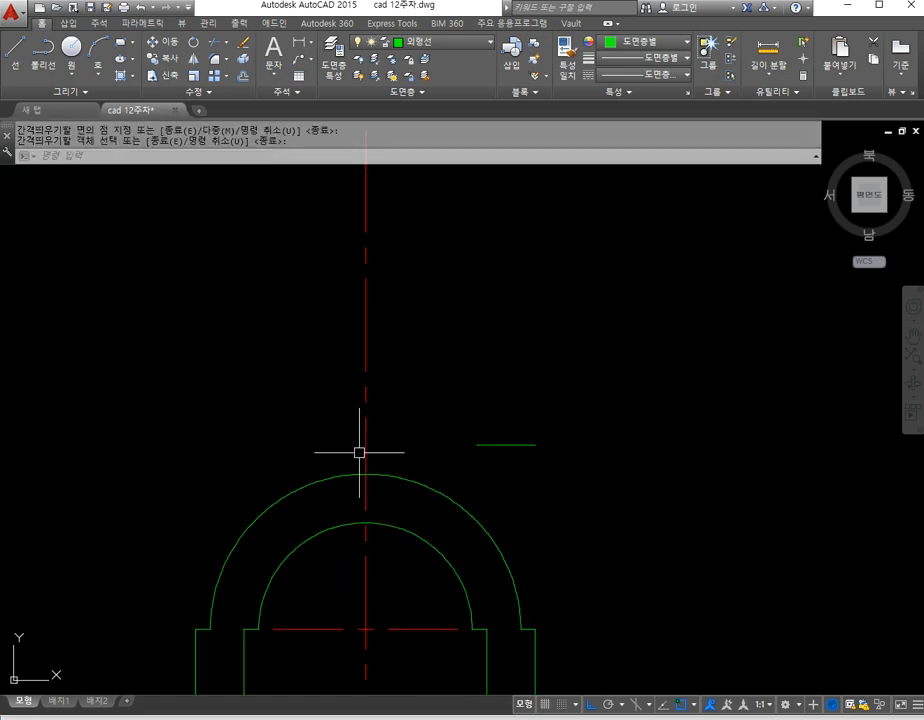
Step: Check the boss width in the reference image and offset the yoke's vertical axis 9.5 to each side
key("alt+Tab")
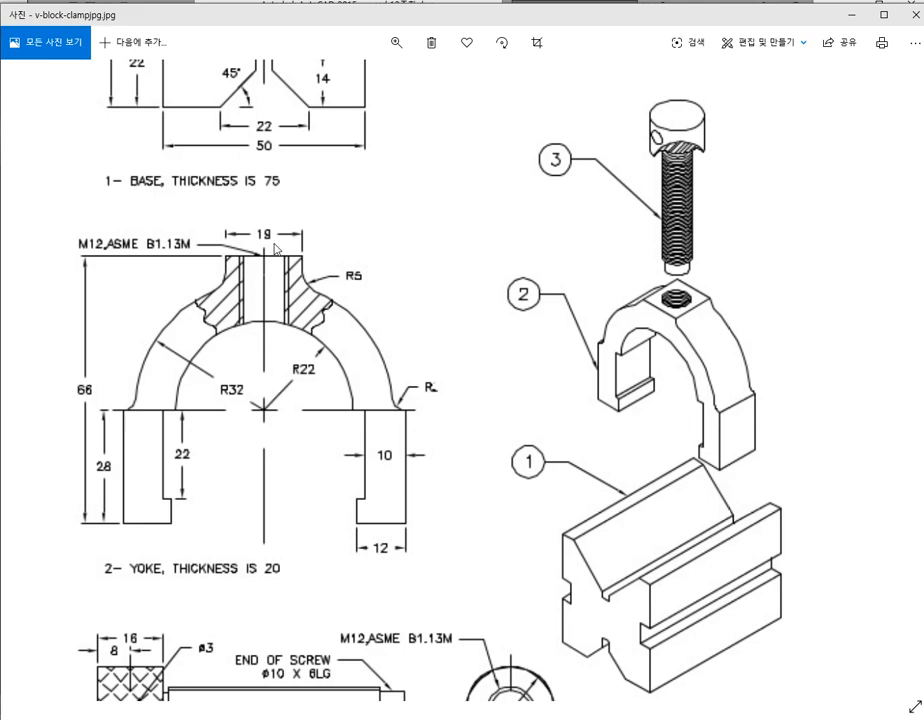
key("alt+Tab")
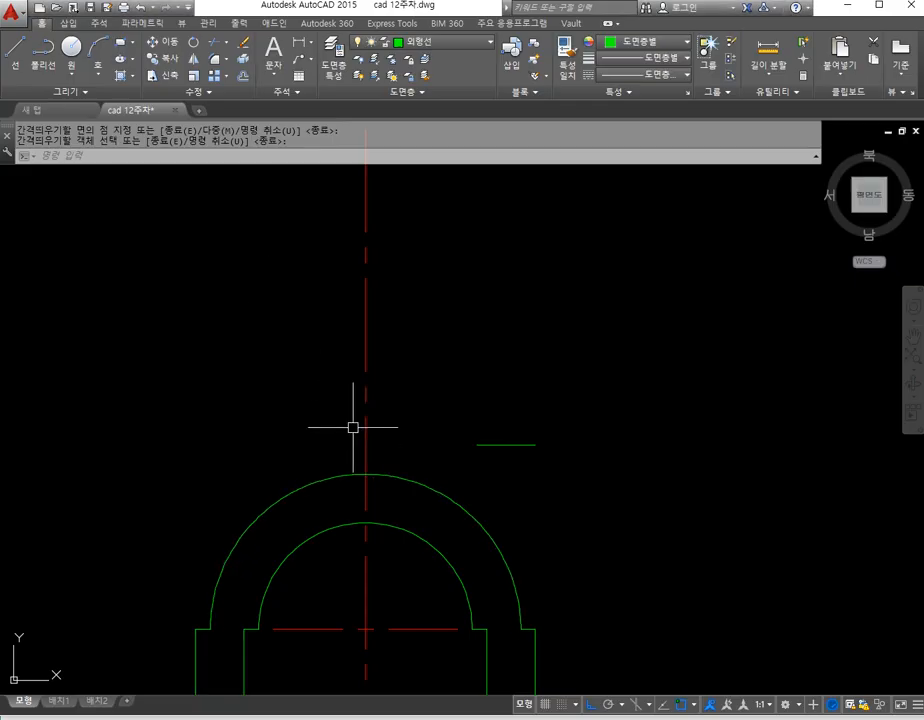
key("Return")
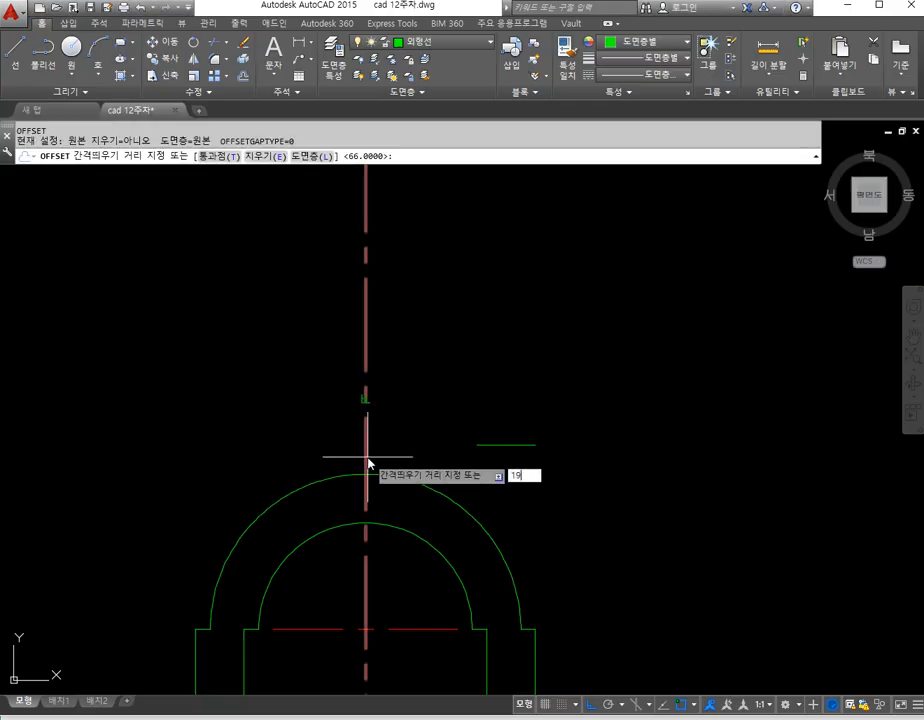
type("19")
key("Return")
left_click(366, 458)
left_click(381, 467)
key("Return")
Step: Join the short line above the arch to both offset axis lines with radius 0 fillets, forming the boss's upper corners
type("f")
key("Return")
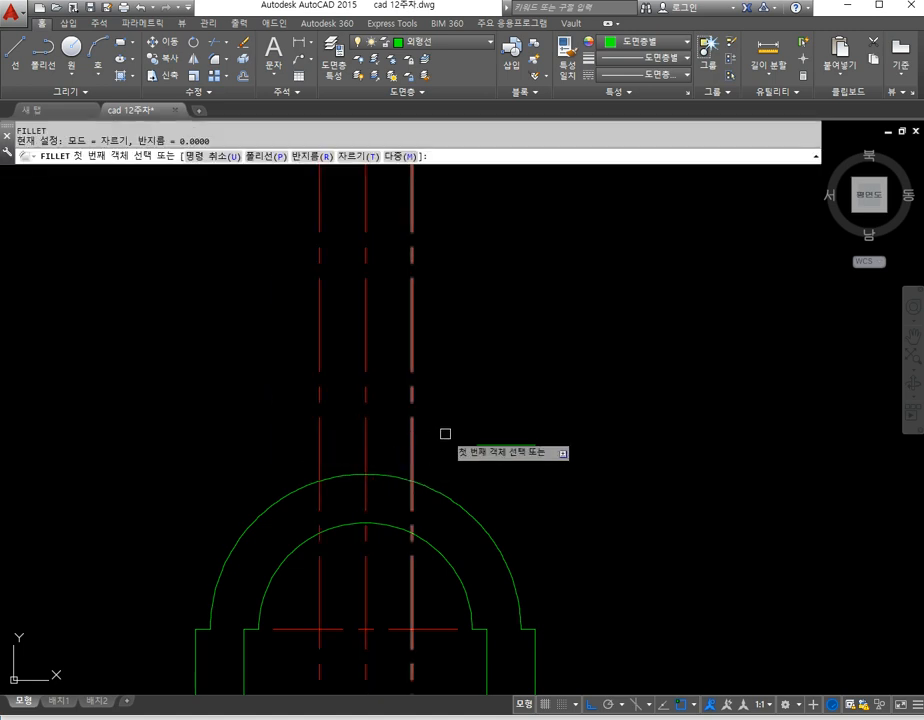
left_click(485, 444)
left_click(320, 464)
key("Return")
left_click(387, 443)
left_click(409, 461)
key("Escape")
key("Escape")
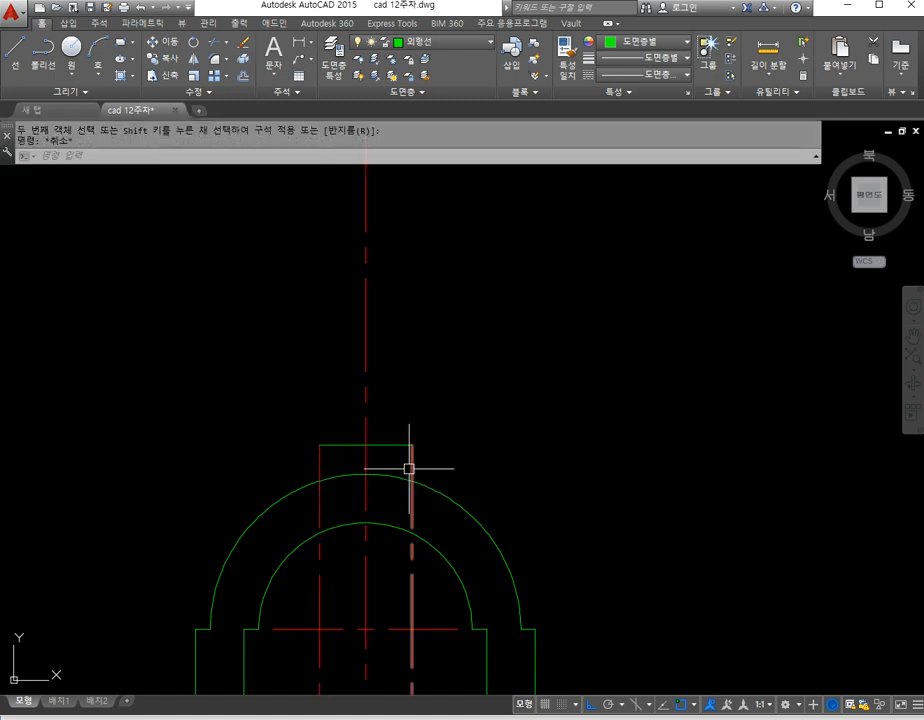
Step: Trim both side lines of the boss below the yoke's outer arc
type("tr")
key("Return")
left_click(446, 493)
key("Return")
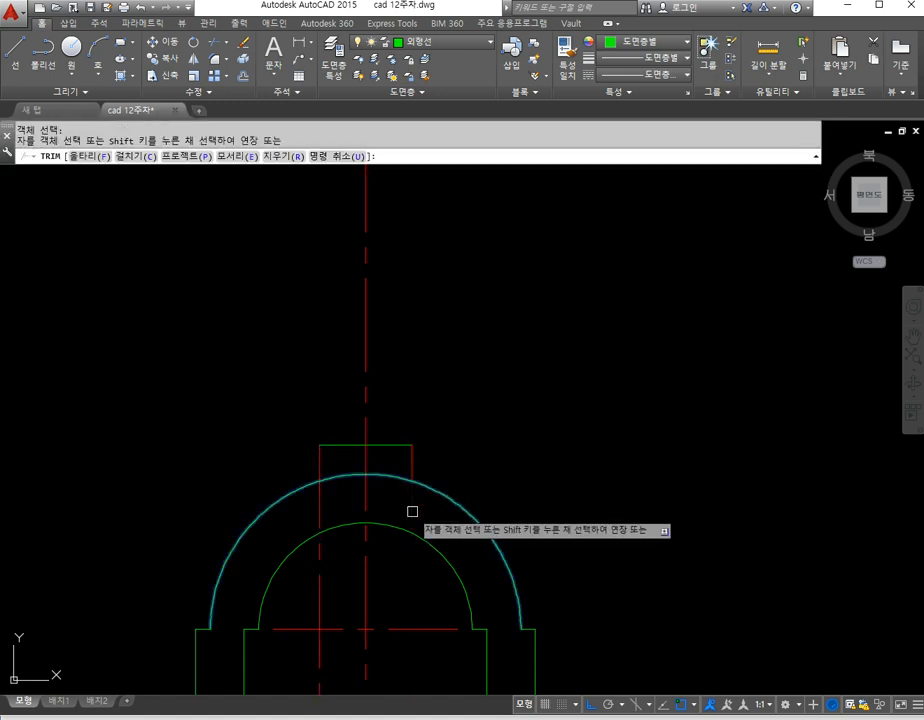
left_click(320, 509)
key("Return")
Step: Compare the boss with the reference image and match its two side lines to the green outer arc's properties
key("alt+Tab")
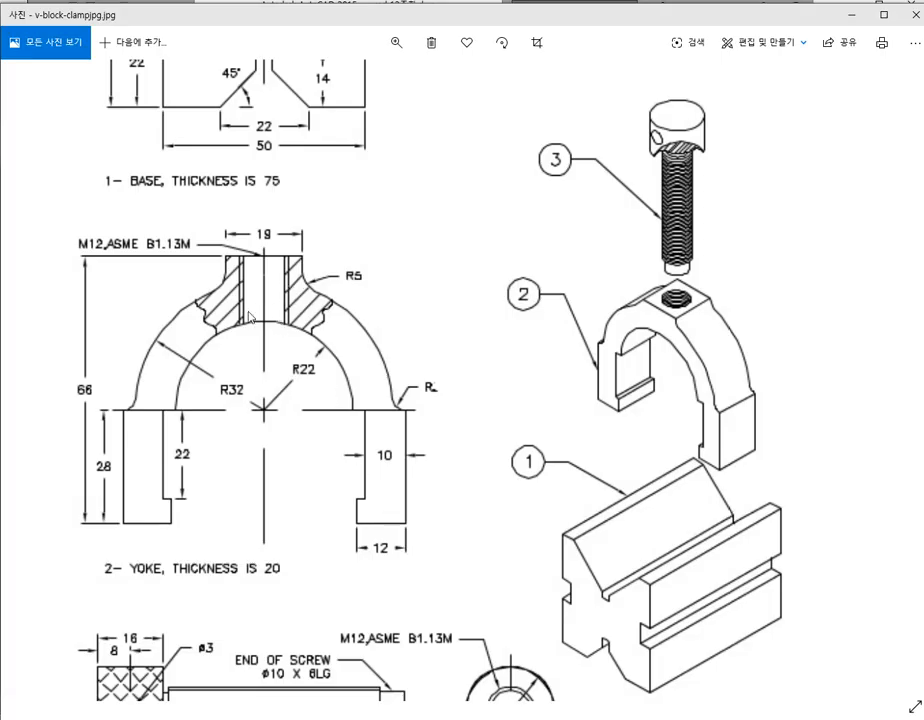
key("alt+Tab")
key("alt+Tab")
key("alt+Tab")
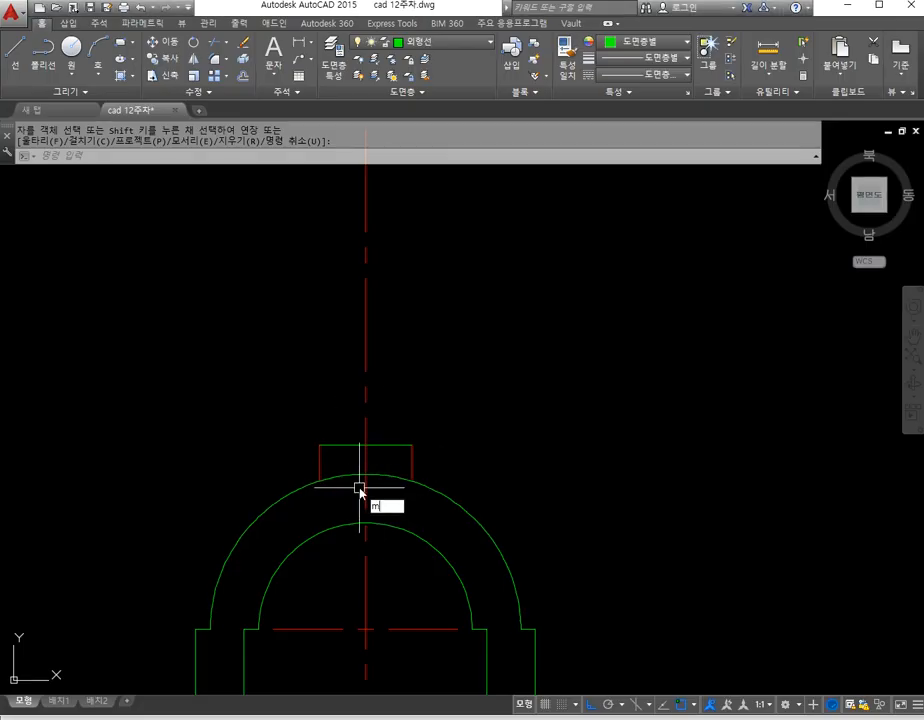
type("ma")
key("Return")
left_click(430, 484)
left_click(413, 465)
left_click(324, 460)
key("Escape")
scroll(346, 491, "up", 2)
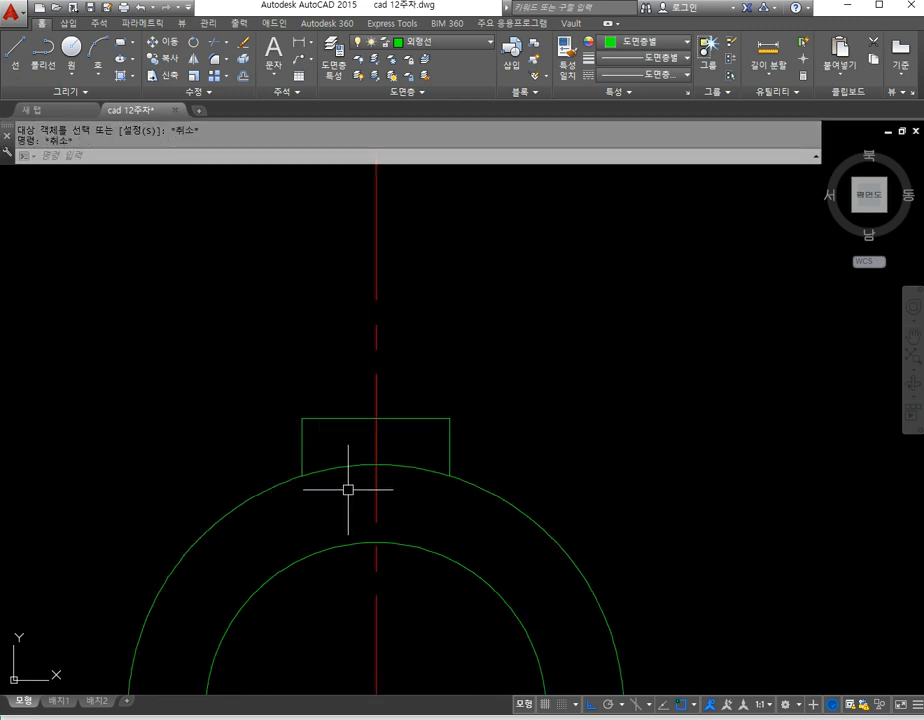
Step: Trim away the part of the outer arc between the boss's side lines
type("tr")
key("Return")
key("Return")
left_click(422, 470)
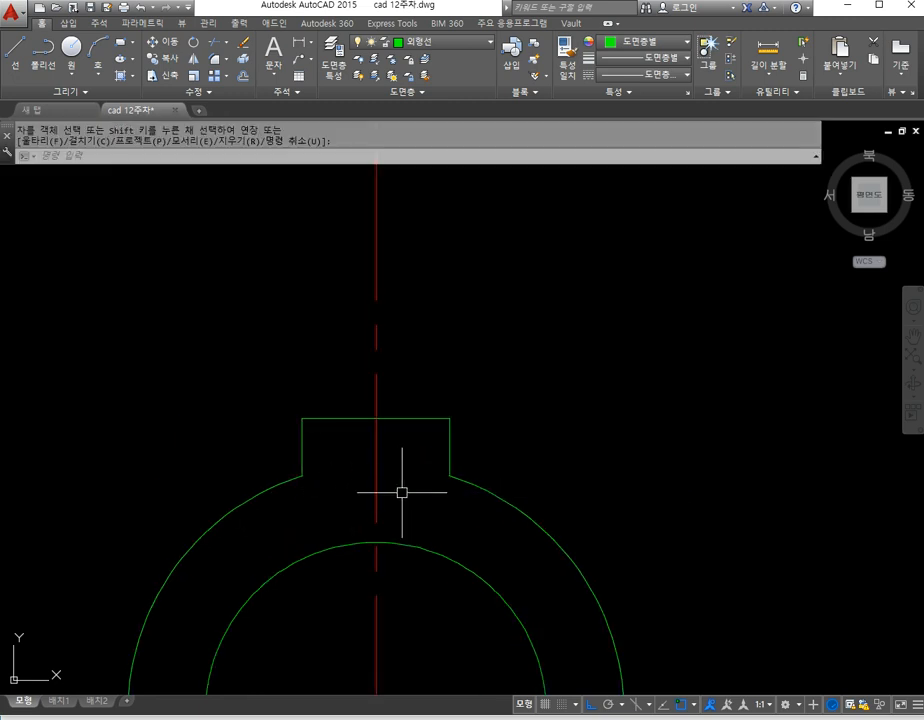
key("Escape")
Step: Offset the yoke's vertical axis 6 to each side for the M12 threaded hole
type("o")
key("Return")
type("6")
key("Return")
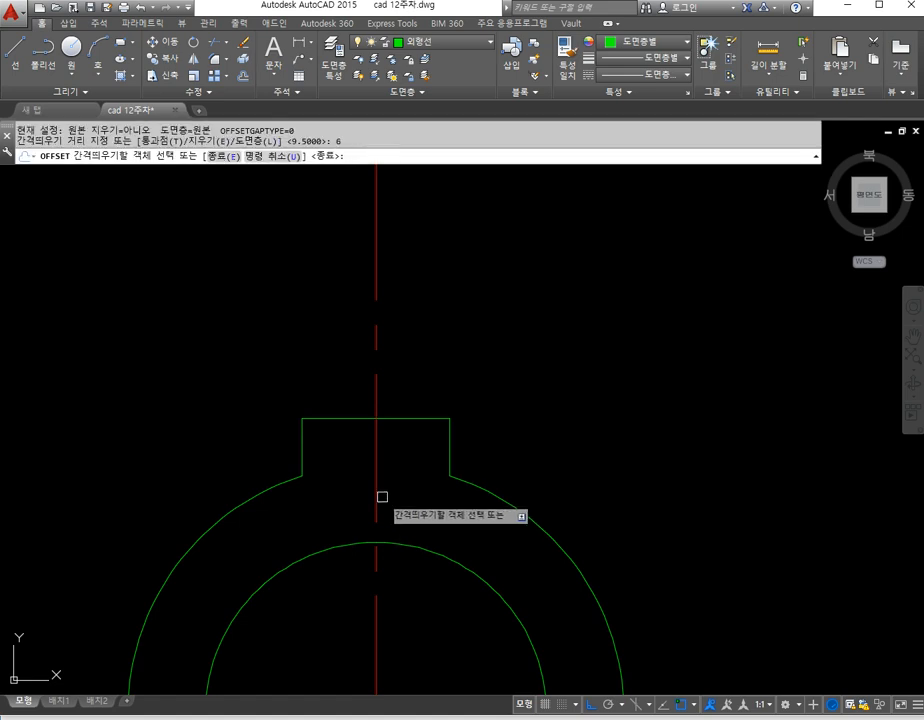
left_click(376, 496)
left_click(410, 498)
left_click(377, 498)
left_click(360, 505)
key("Escape")
Step: Trim both hole lines above the boss's top edge and below the yoke's inner arc
key("Escape")
type("tr")
key("Return")
key("Return")
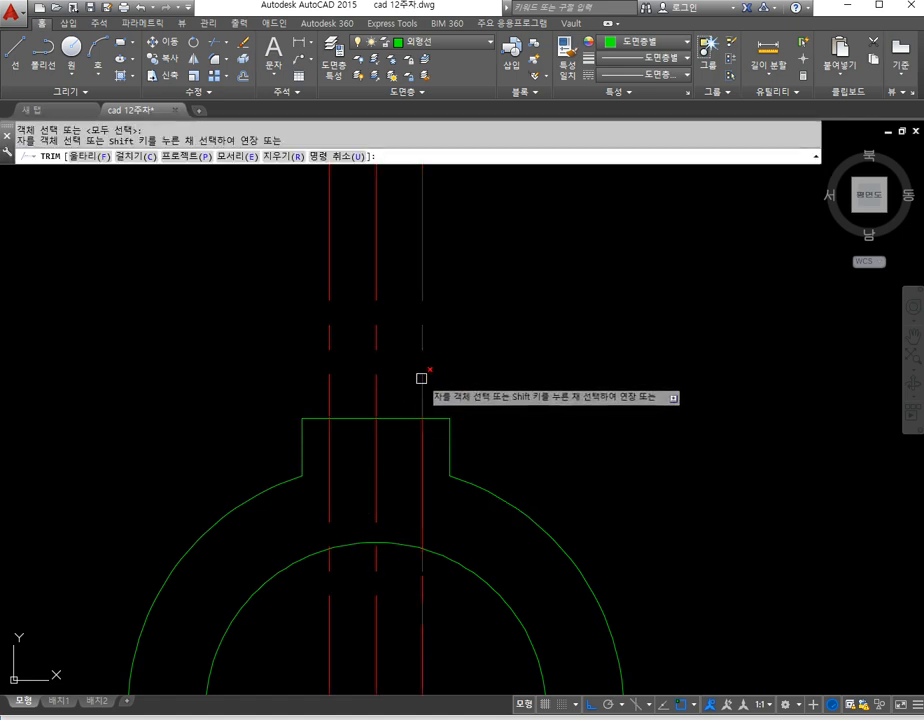
left_click(421, 377)
left_click(416, 584)
left_click(330, 604)
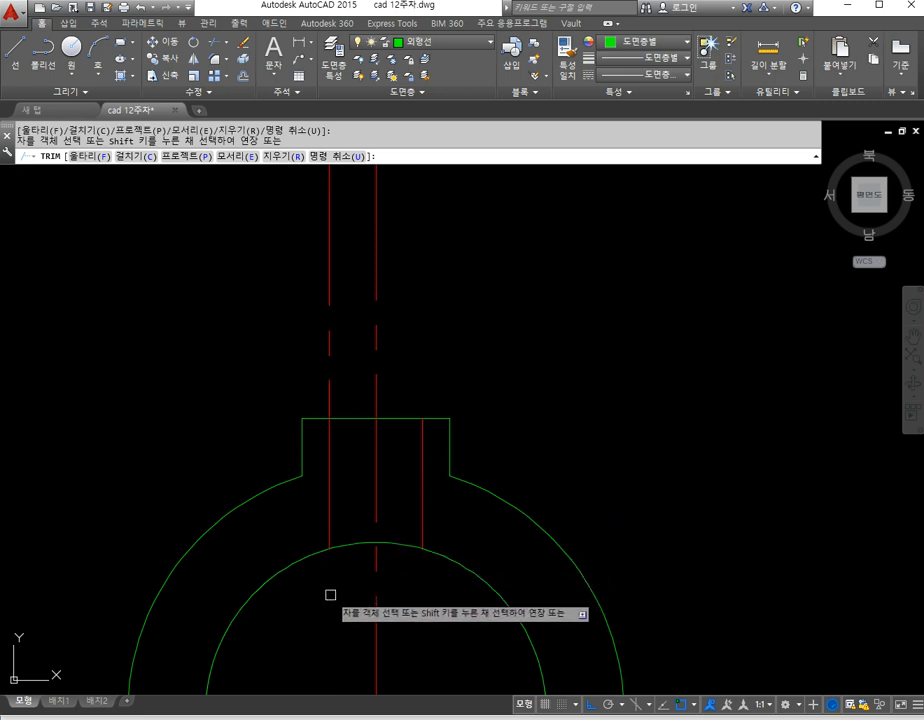
left_click(331, 405)
key("Return")
Step: Move the two trimmed hole lines to the 가는 실선 layer
left_click(327, 457)
left_click(421, 459)
left_click(440, 42)
left_click(425, 92)
key("Escape")
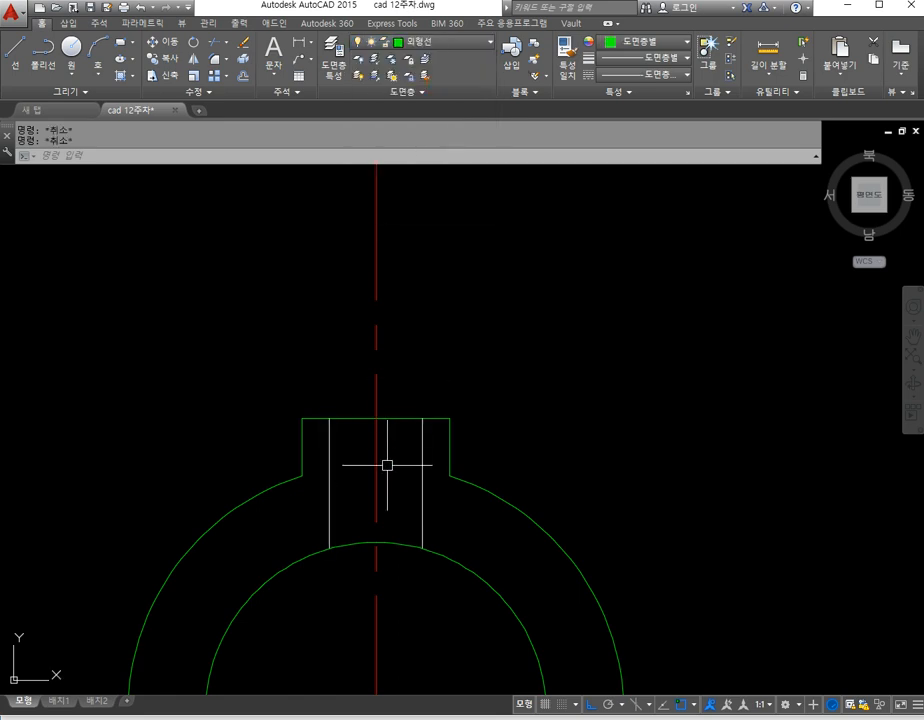
Step: Offset both thin thread lines inward toward the vertical axis to add the hole's inner edges
type("o")
key("Return")
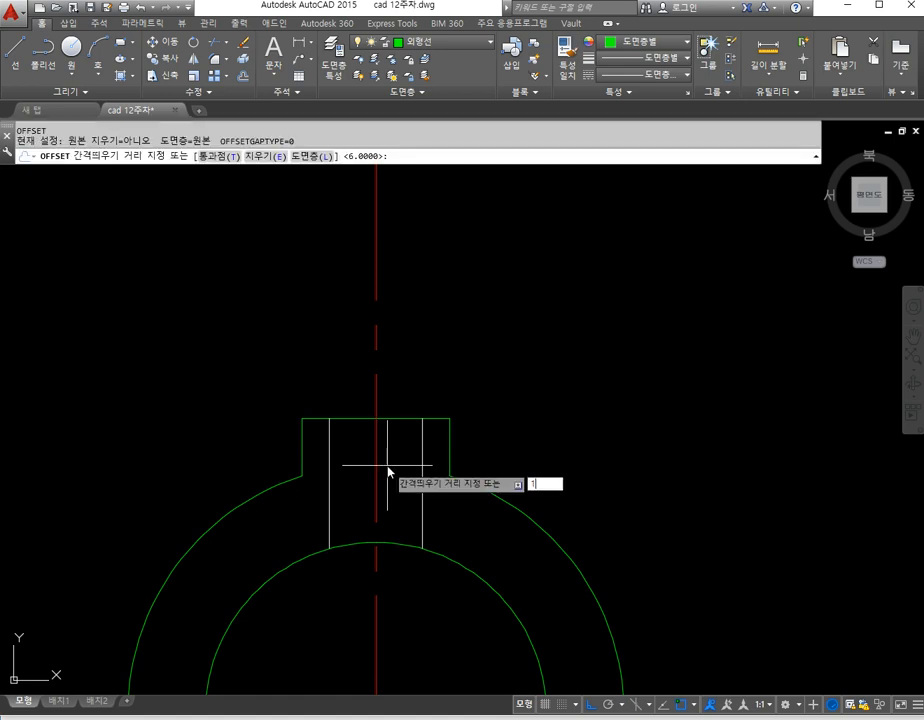
key("Return")
left_click(421, 490)
left_click(395, 496)
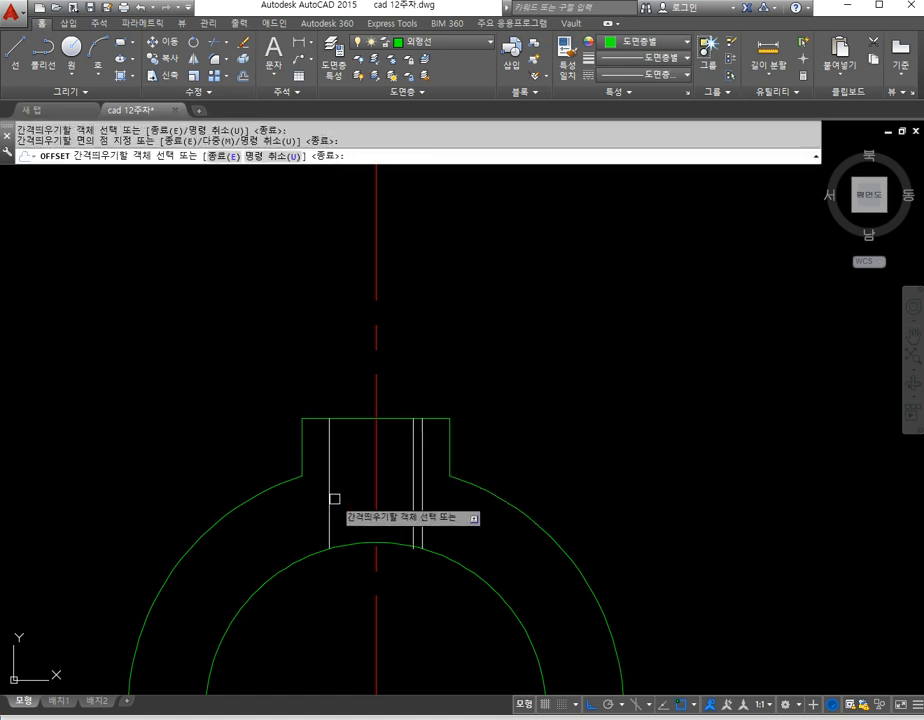
left_click(332, 512)
left_click(350, 509)
key("Return")
Step: Move the hole's two inner edge lines to the 외형선 layer
left_click(338, 515)
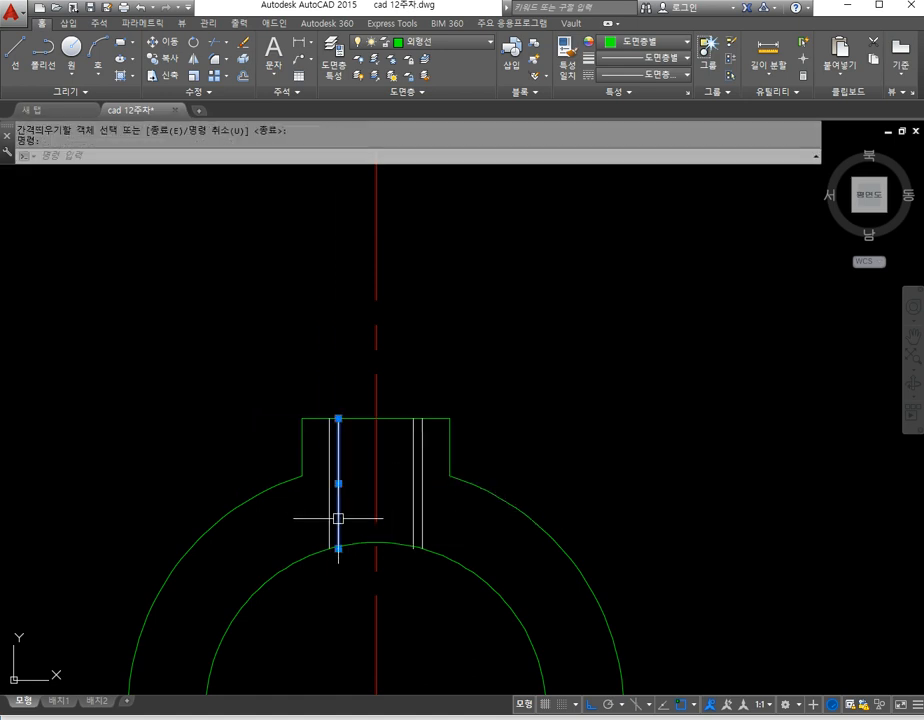
left_click(409, 498)
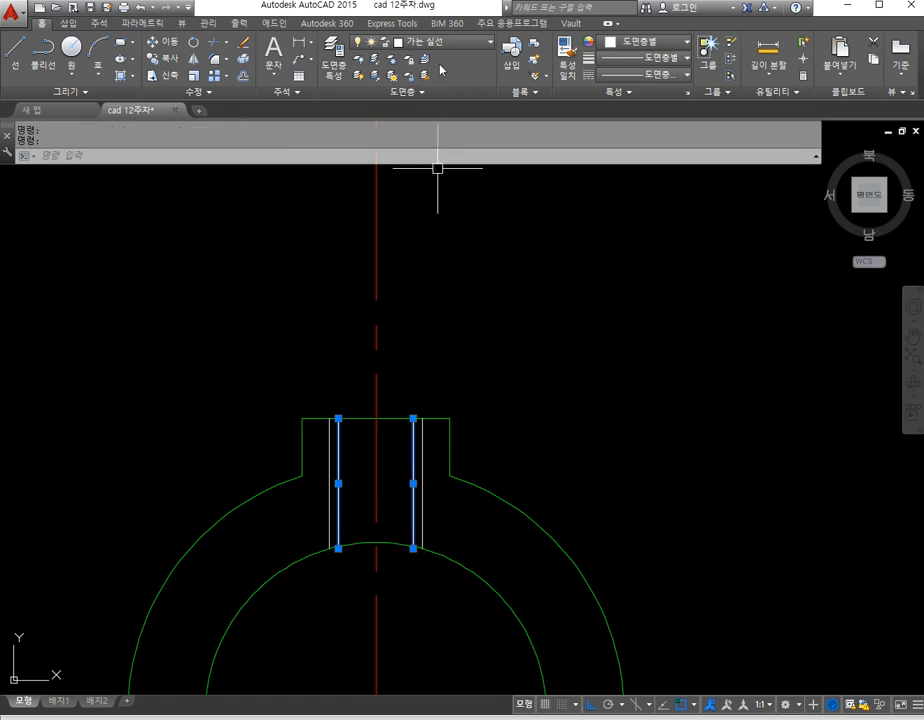
left_click(440, 42)
key("Escape")
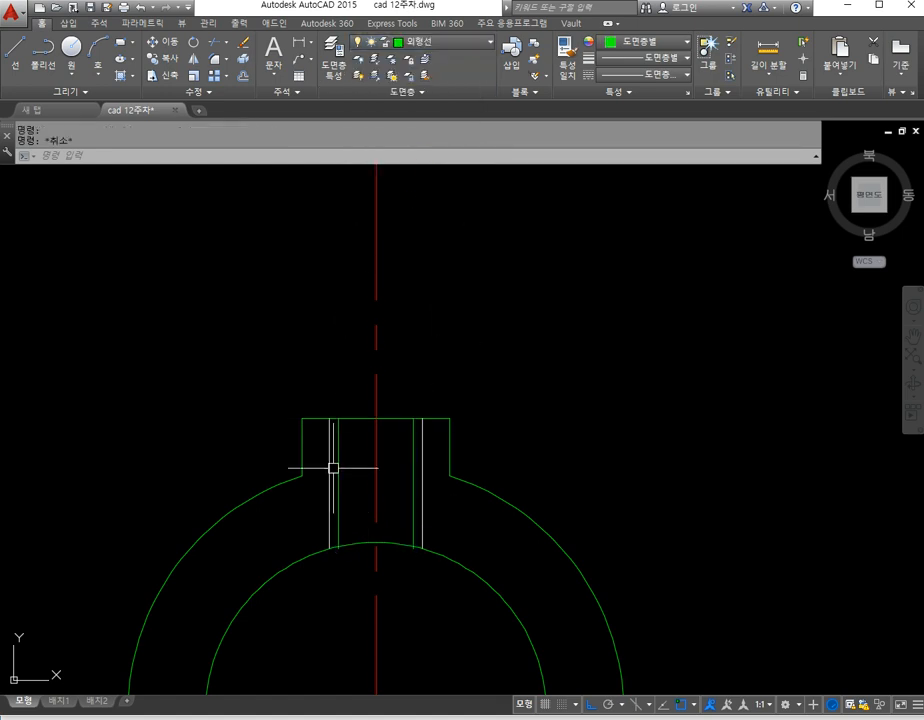
Step: Trim the ends of the two inner hole lines that extend below the yoke's inner arc
scroll(339, 502, "up", 2)
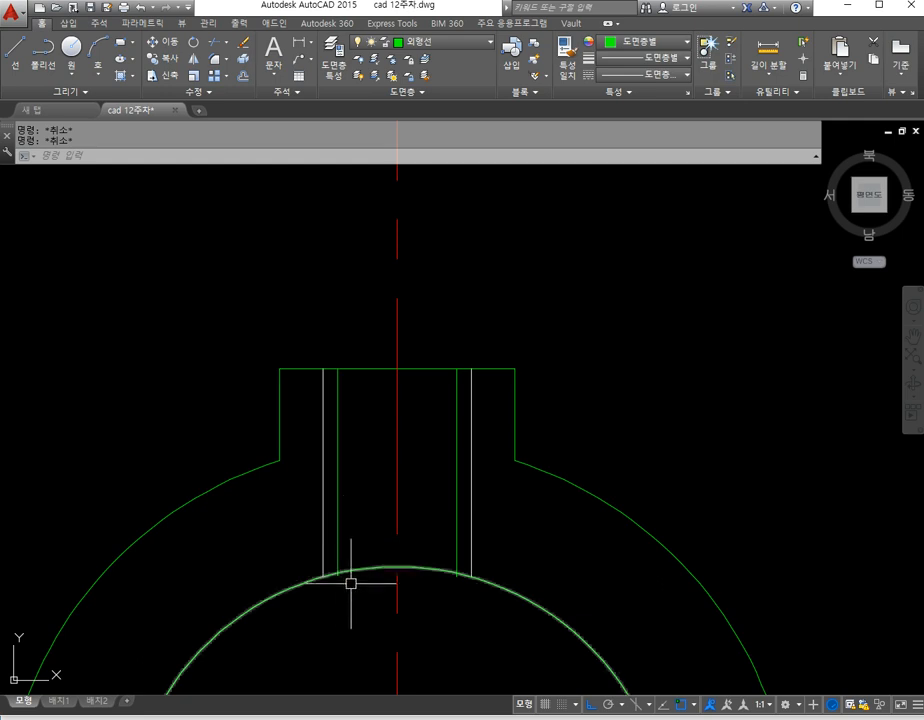
scroll(350, 585, "up", 3)
key("Return")
key("Return")
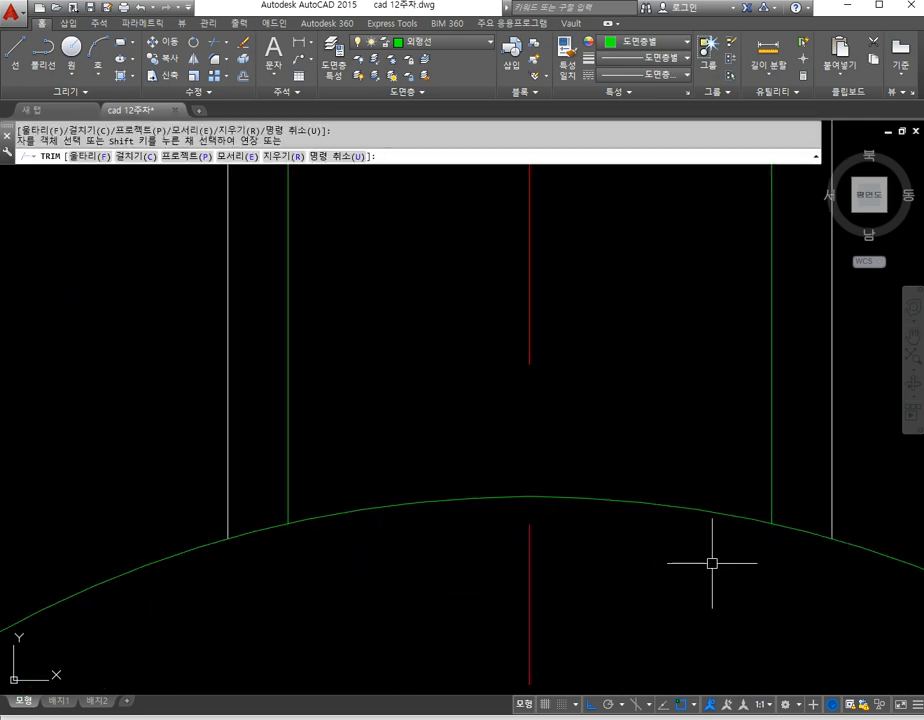
scroll(700, 560, "down", 5)
key("Return")
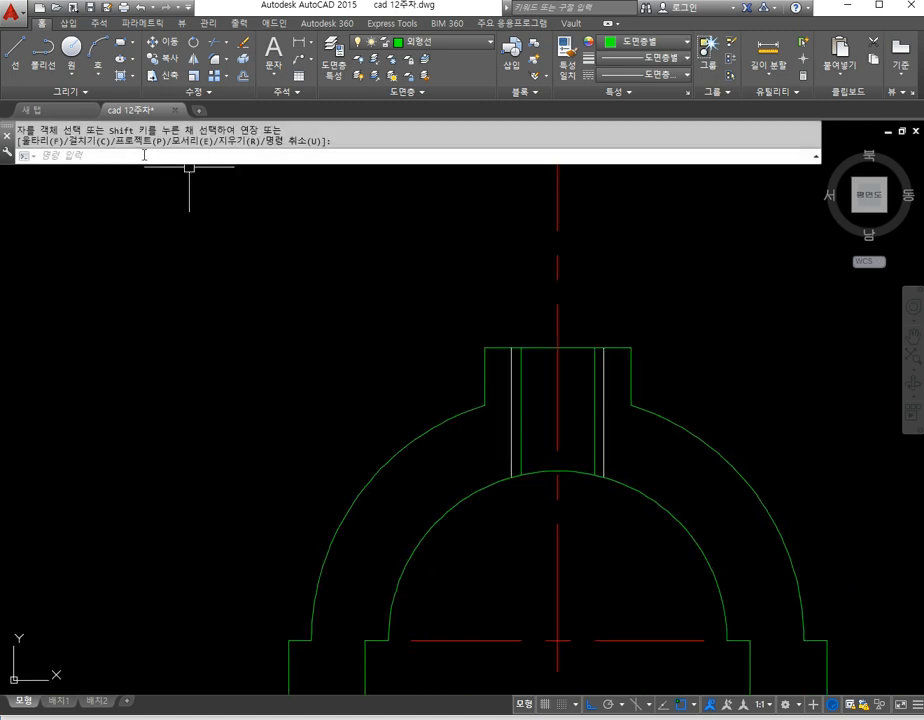
Step: Draw a wavy fit-point spline as a break line left of the threaded hole, crossing the yoke's outer and inner arcs
left_click(84, 91)
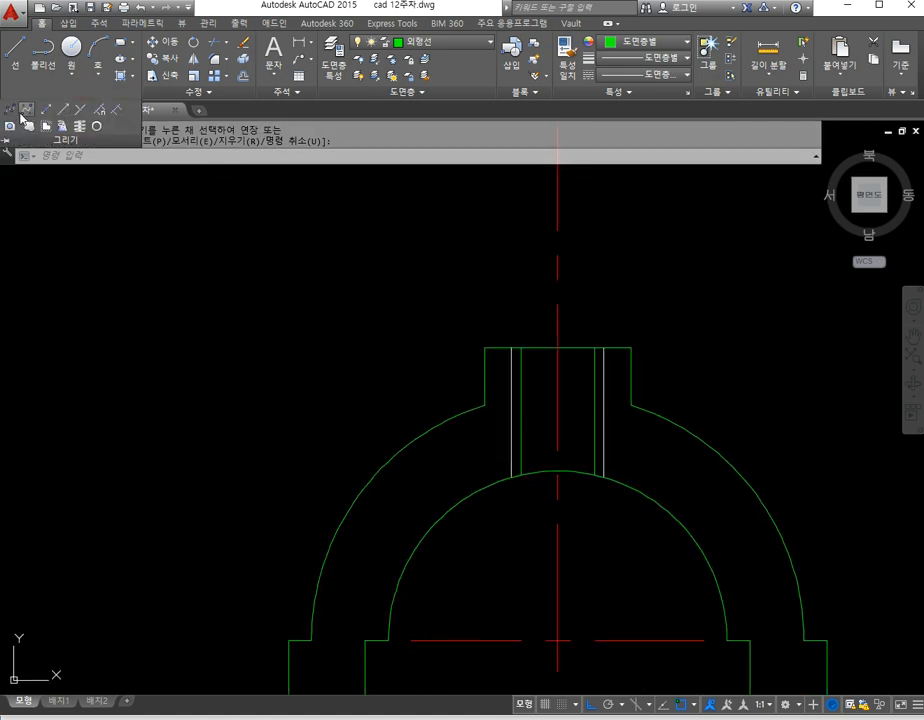
left_click(24, 110)
scroll(450, 430, "up", 2)
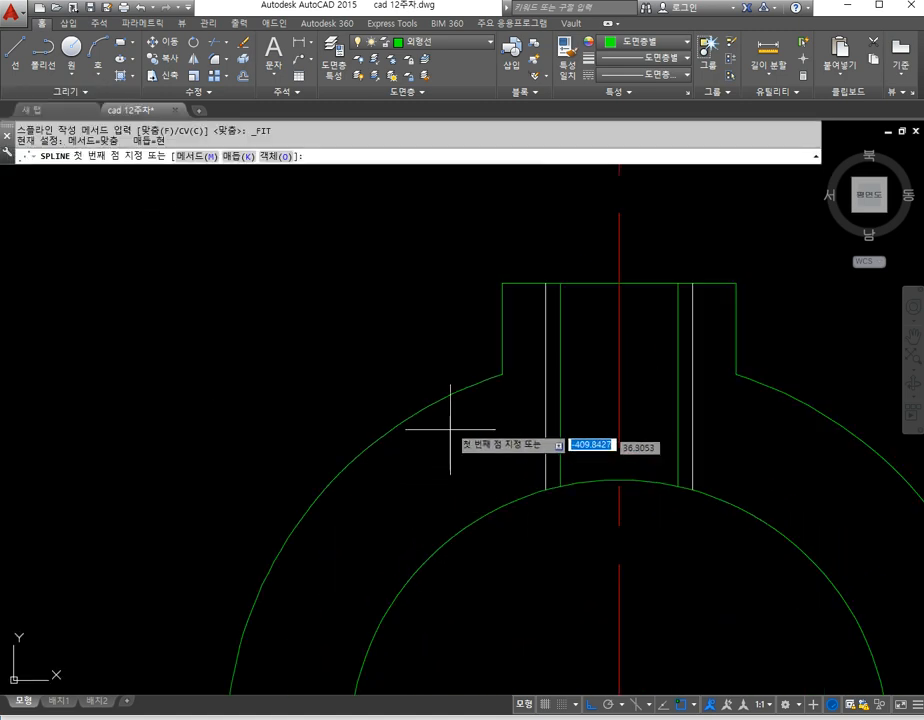
left_click(445, 373)
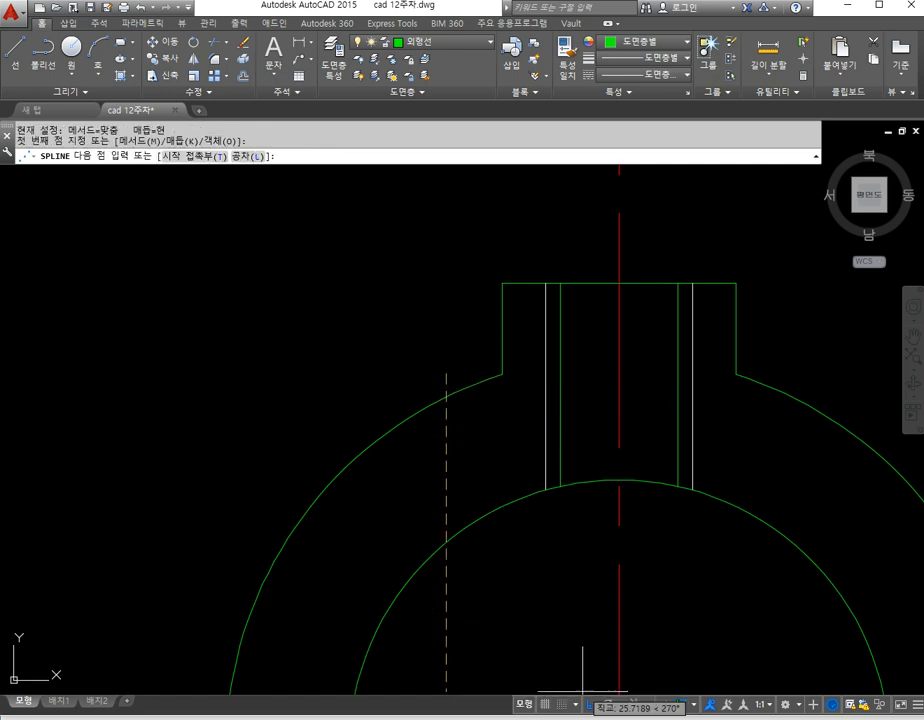
left_click(492, 417)
left_click(496, 471)
left_click(518, 532)
key("Return")
Step: Draw a matching wavy spline break line right of the threaded hole, from outside the outer arc to inside the inner arc
key("Return")
left_click(799, 361)
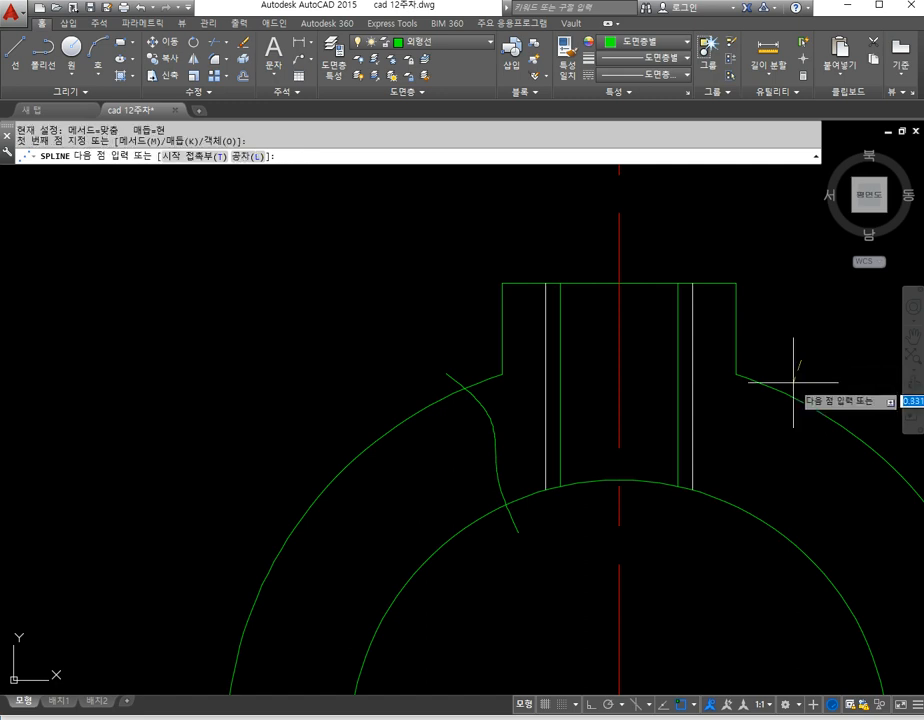
left_click(771, 410)
left_click(763, 470)
left_click(735, 535)
key("Return")
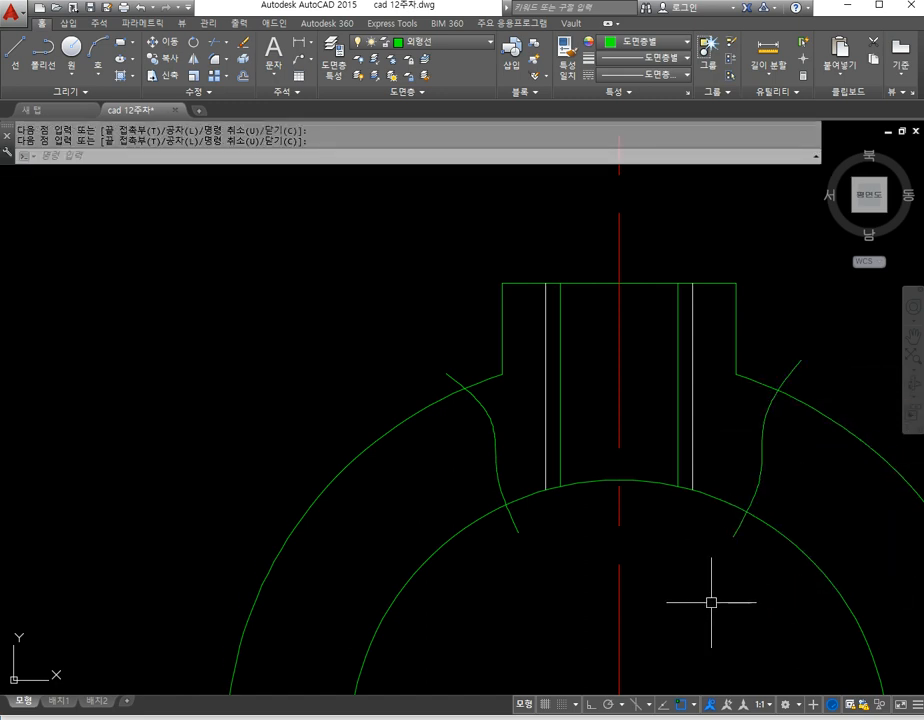
Step: Trim the ends of both break lines that extend past the yoke's outer and inner arcs
type("tr")
key("Return")
key("Return")
left_click(519, 529)
left_click(458, 377)
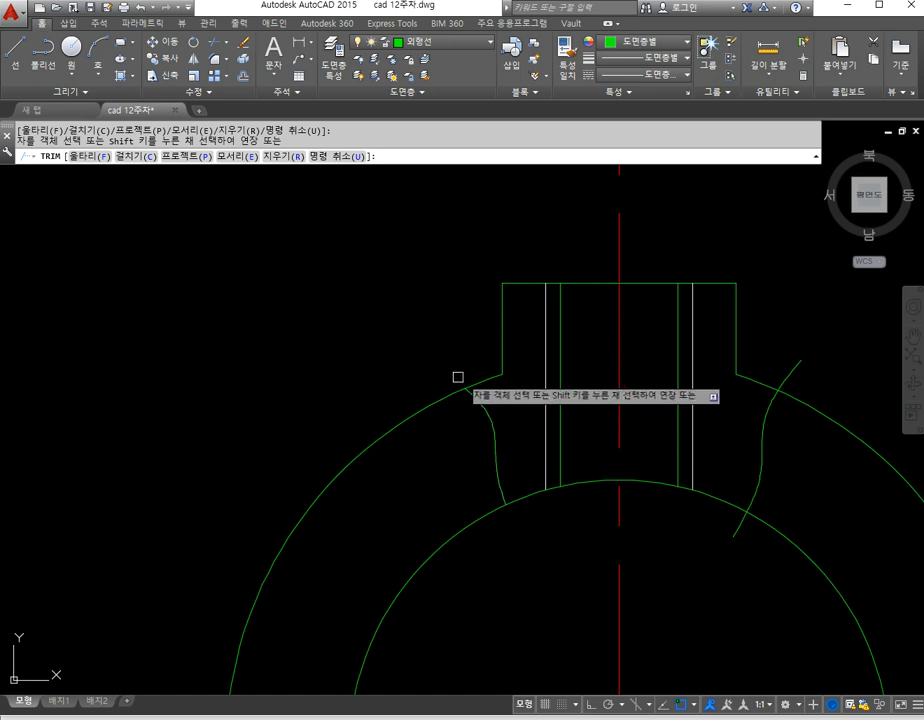
left_click(784, 371)
left_click(737, 524)
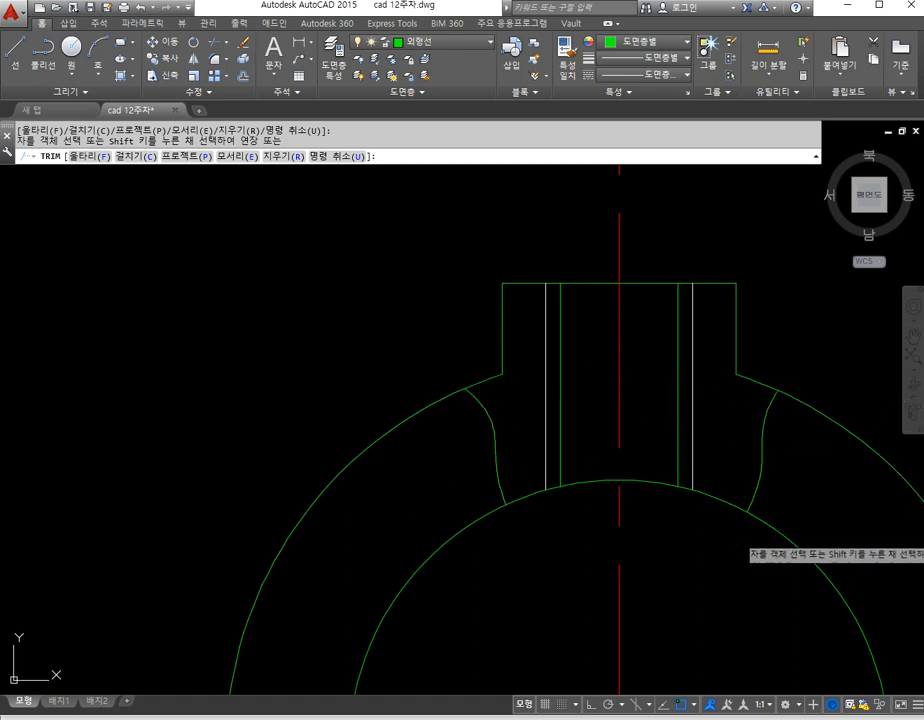
key("Return")
Step: Match both break lines' properties to the thin thread line beside the bore
middle_click_drag(727, 532, 661, 543)
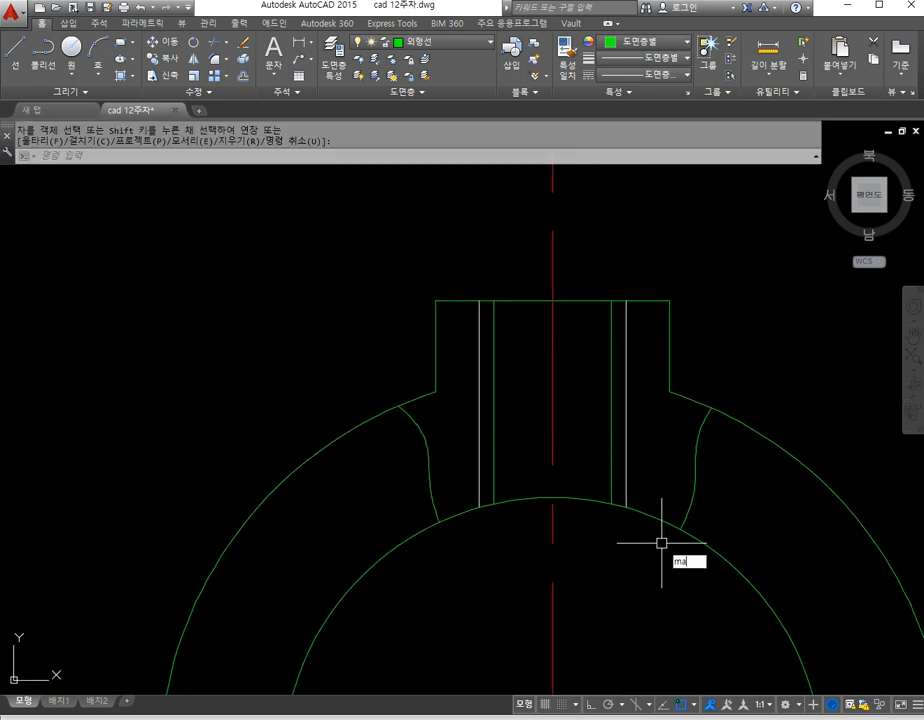
type("ma")
key("Return")
left_click(619, 466)
left_click(633, 489)
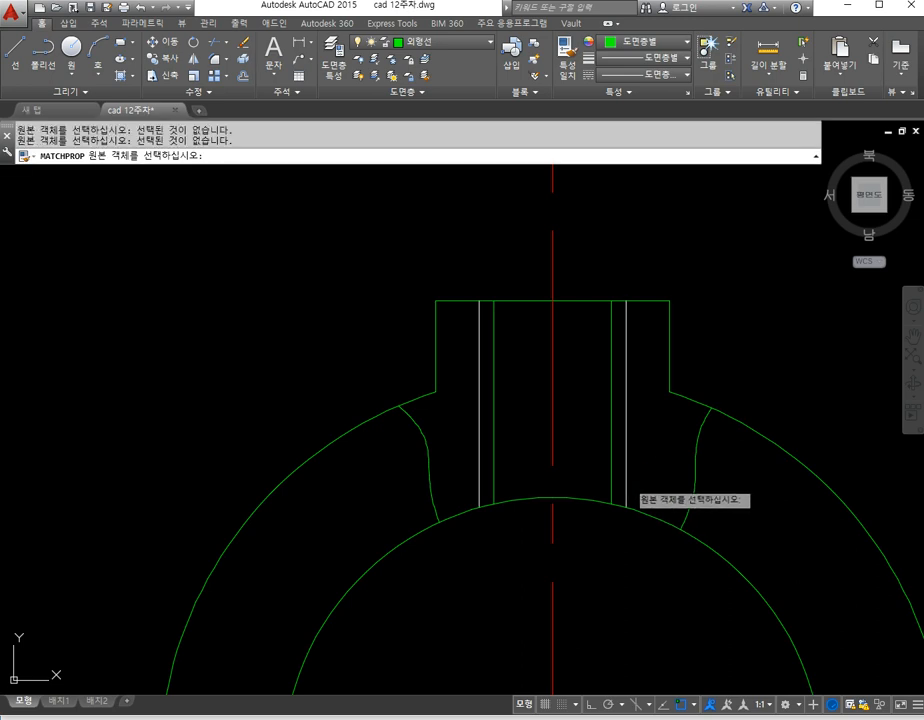
left_click(627, 482)
left_click(656, 499)
left_click(693, 501)
left_click(651, 510)
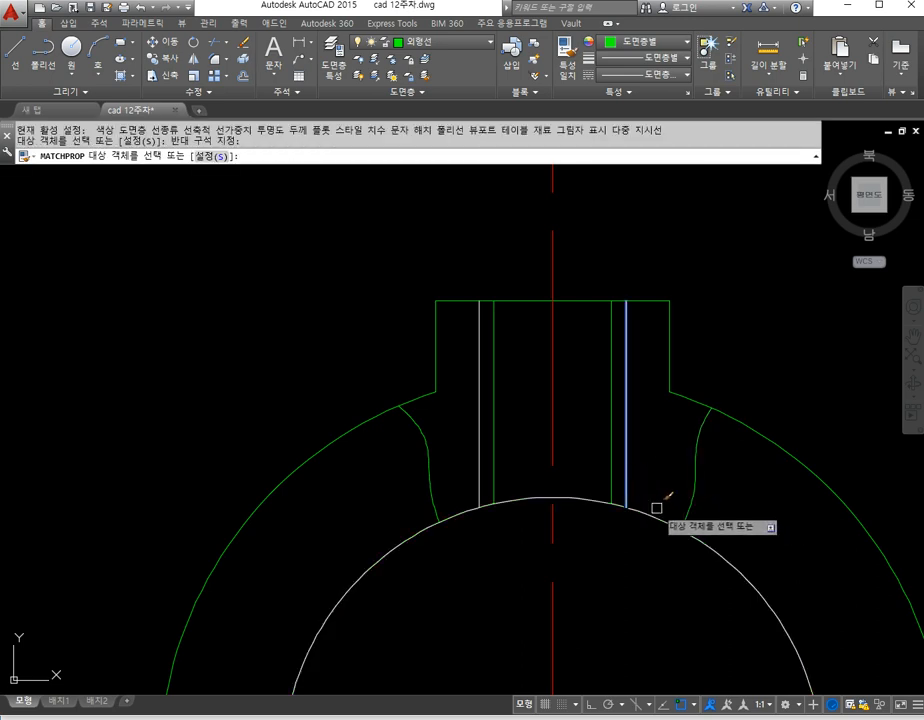
left_click(689, 499)
left_click(456, 470)
left_click(375, 491)
key("Return")
key("Escape")
key("Escape")
Step: Hatch both sectioned sides of the threaded boss, including the thread zones, with a user-defined pattern at angle 45 and spacing 3
type("h")
key("Return")
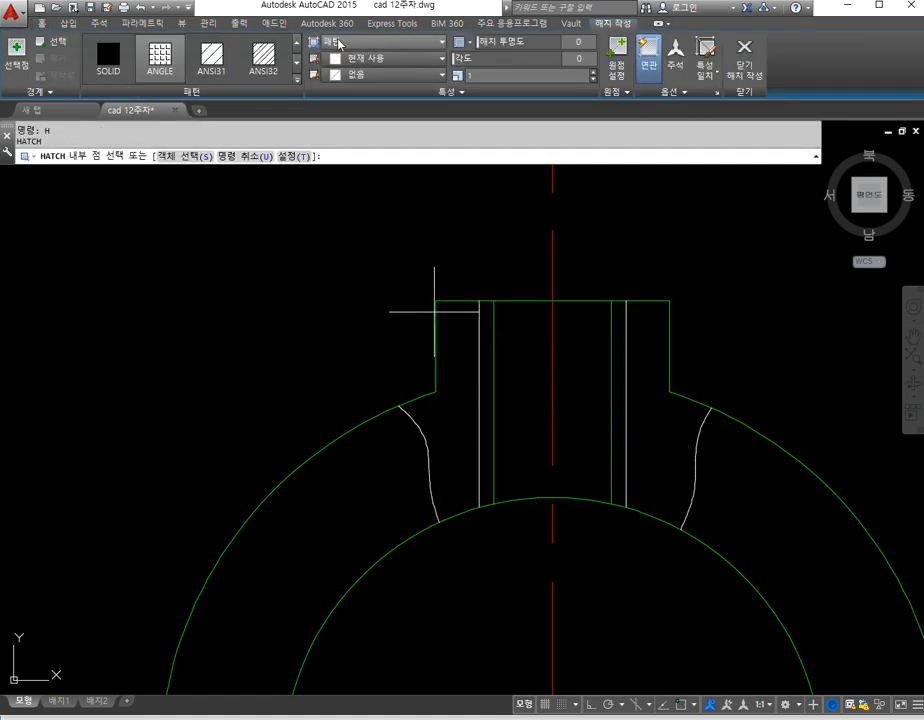
left_click(339, 43)
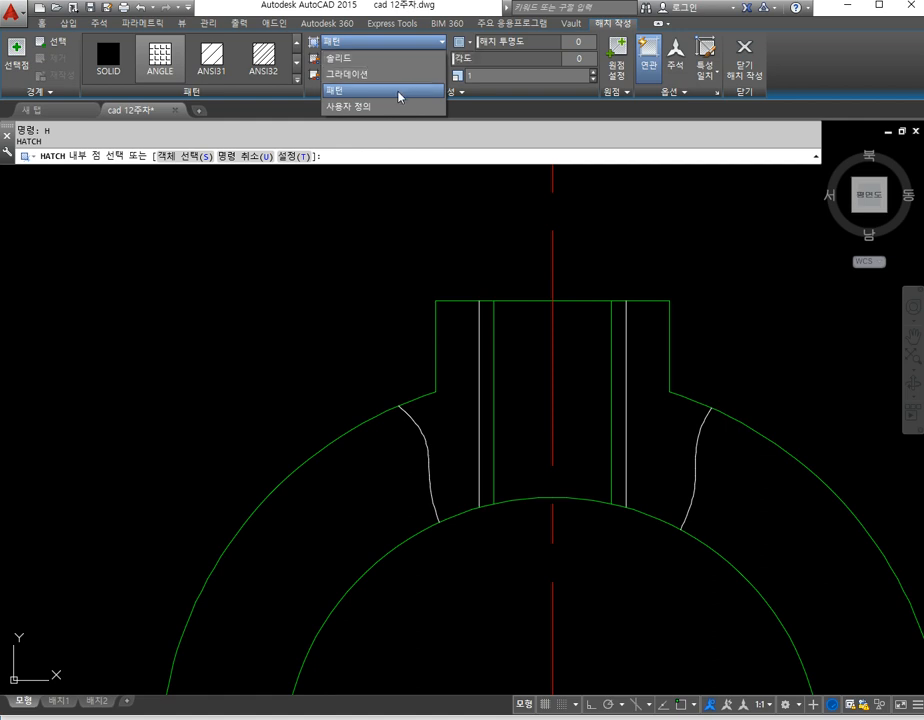
left_click(396, 106)
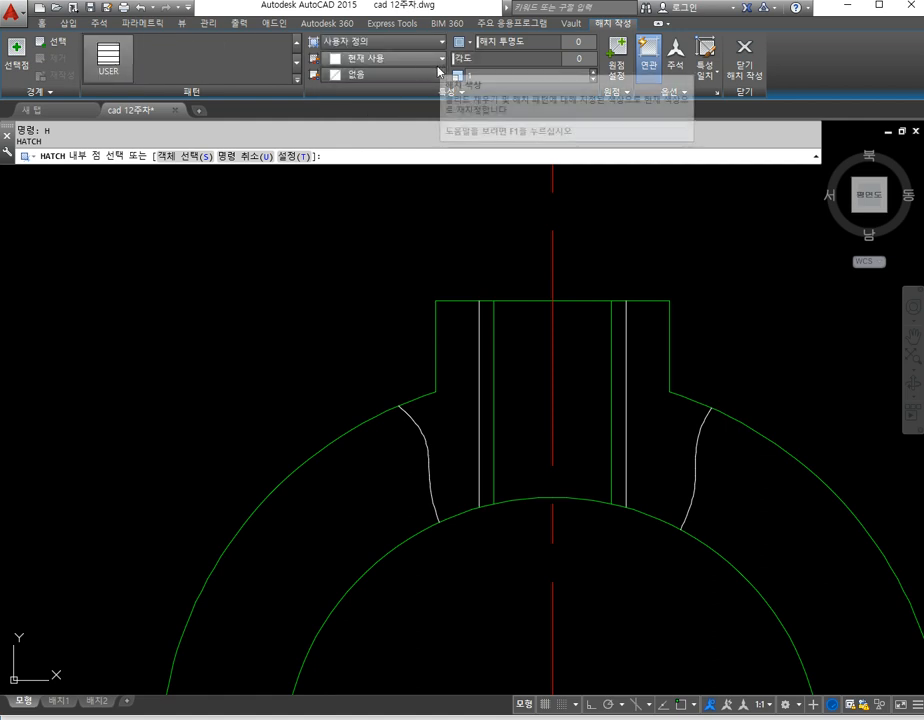
left_click(574, 59)
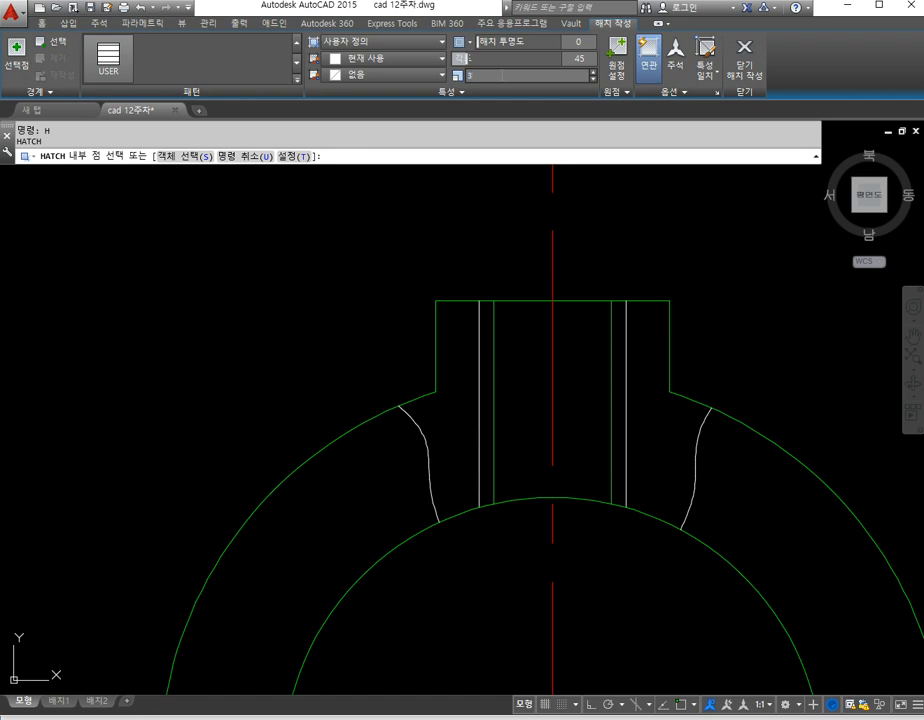
left_click(470, 390)
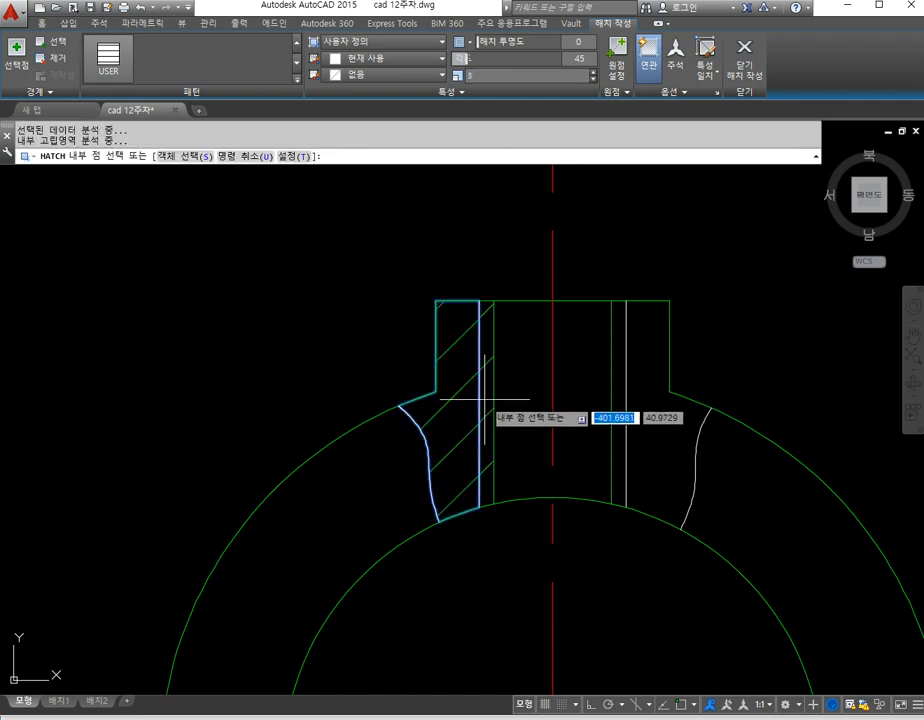
left_click(600, 402)
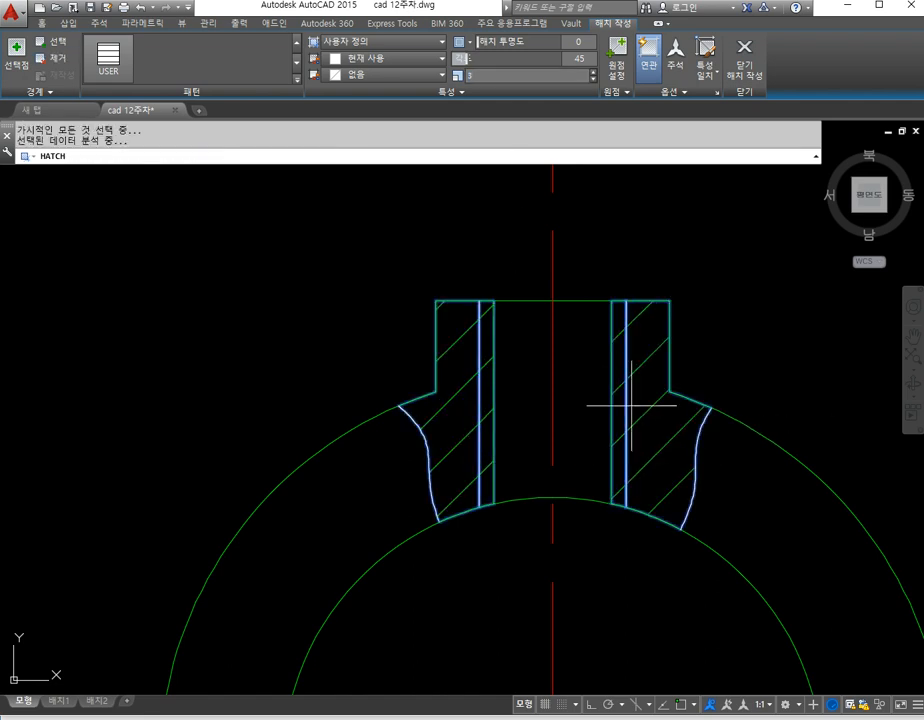
key("Return")
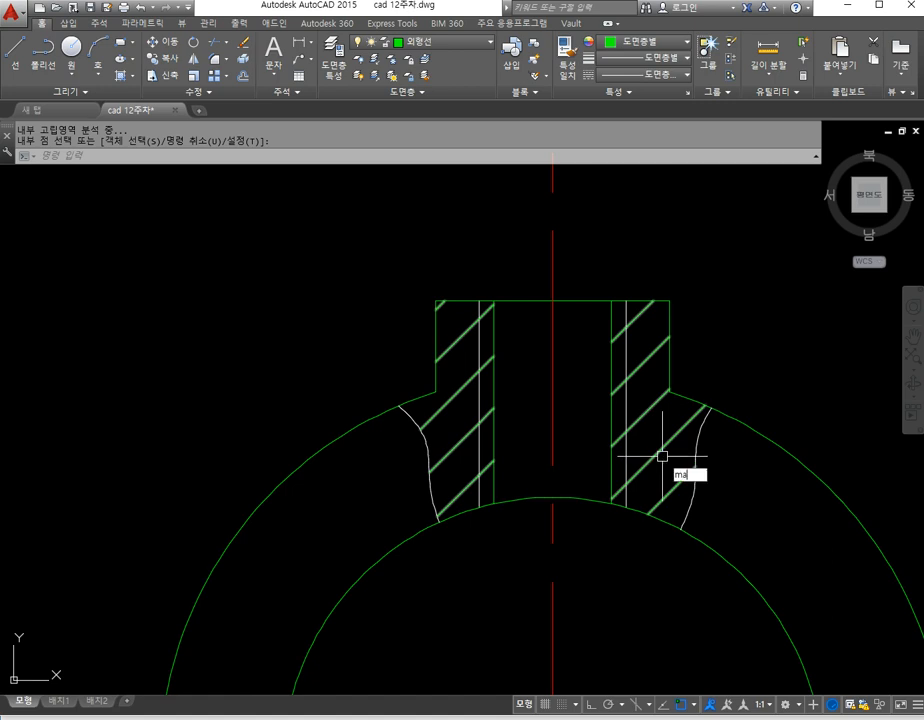
Step: Match the hatch's properties to the thin break line
type("ma")
key("Return")
left_click(692, 452)
left_click(674, 433)
key("Escape")
key("Escape")
Step: Examine the yoke's dimensions and thickness in the reference image v-block-clampjpg.jpg, then return to the drawing
scroll(650, 477, "down", 6)
mouse_move(687, 545)
middle_mouse_down()
mouse_move(633, 513)
mouse_move(458, 499)
middle_mouse_up()
key("alt+Tab")
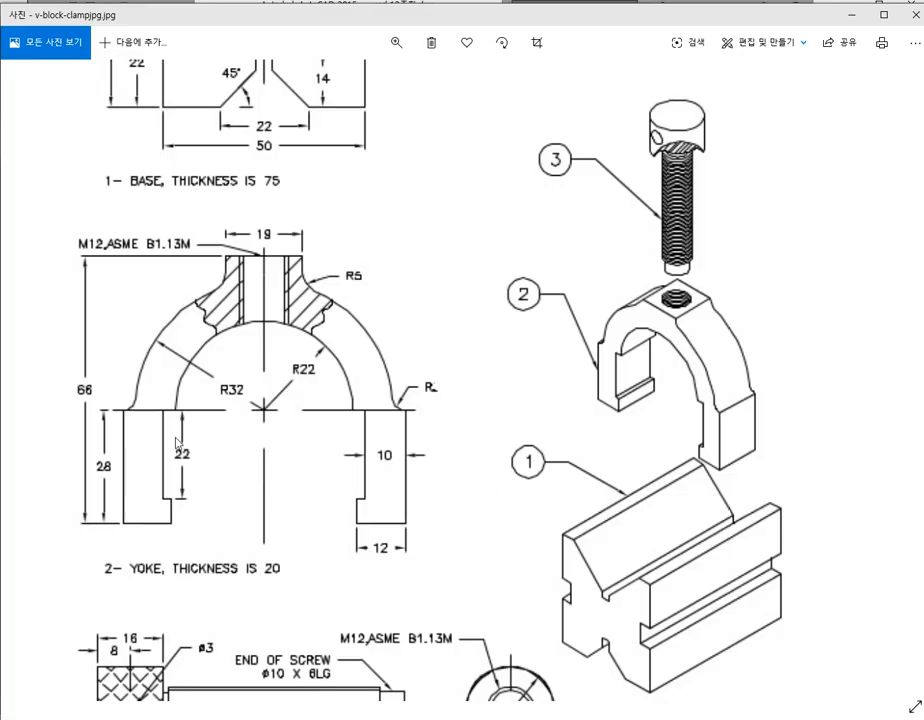
key("alt+Tab")
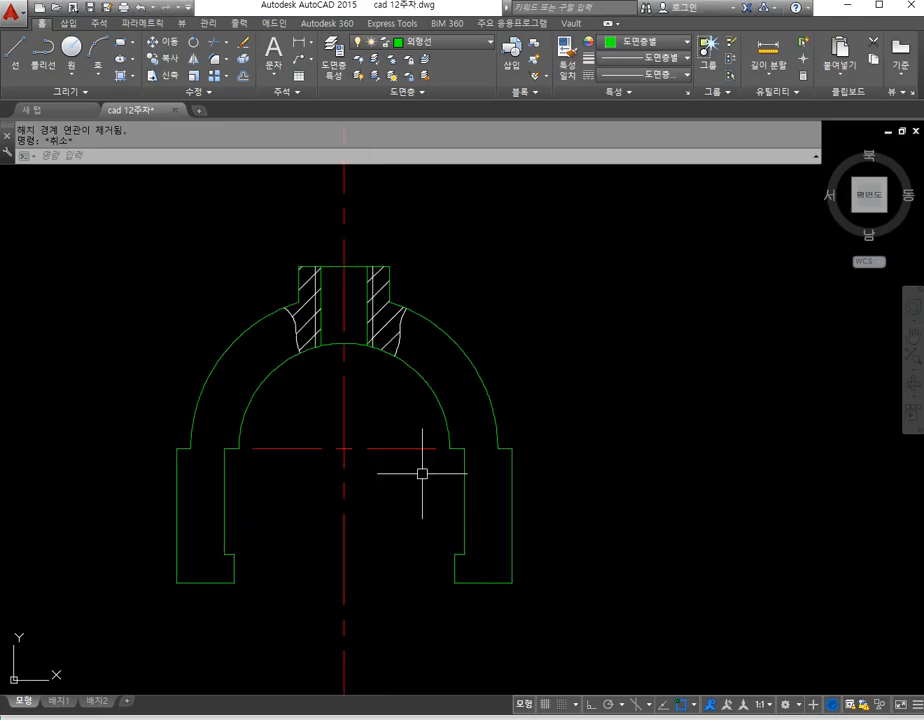
scroll(347, 476, "down", 2)
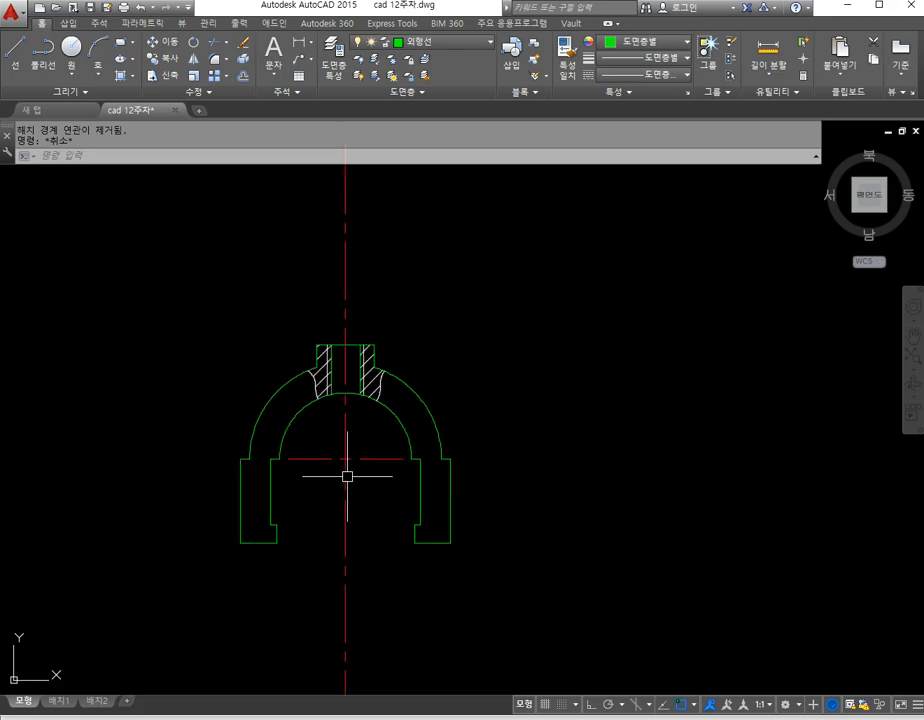
scroll(350, 482, "down", 4)
middle_click_drag(391, 487, 355, 487)
key("alt+Tab")
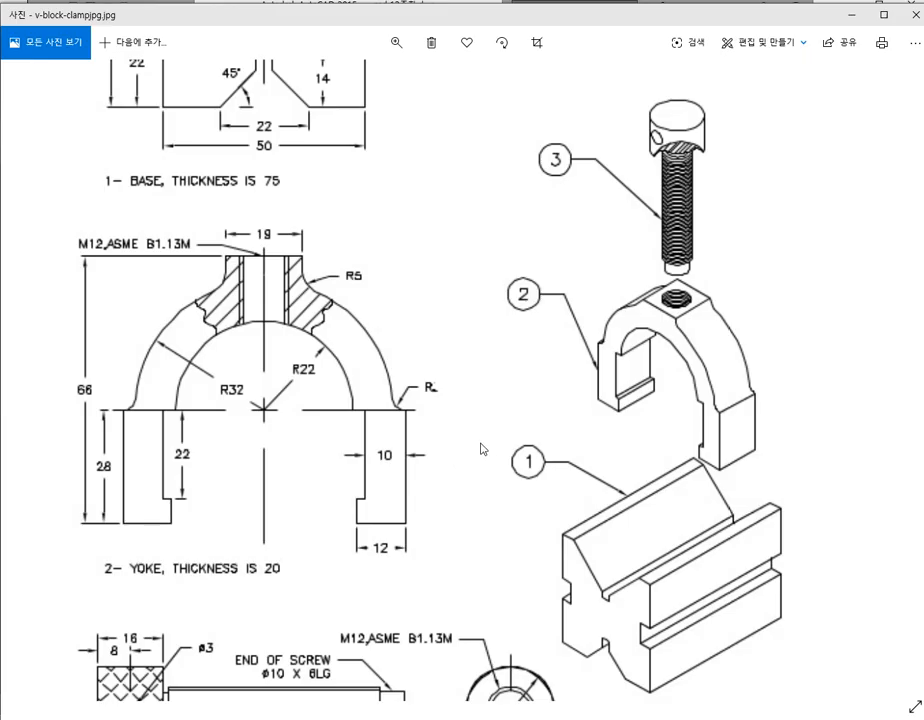
key("alt+Tab")
Step: Draw two horizontal projection lines with ortho on, from the boss's upper right corner and the right leg's lower edge
scroll(309, 462, "up", 2)
type("l")
key("Return")
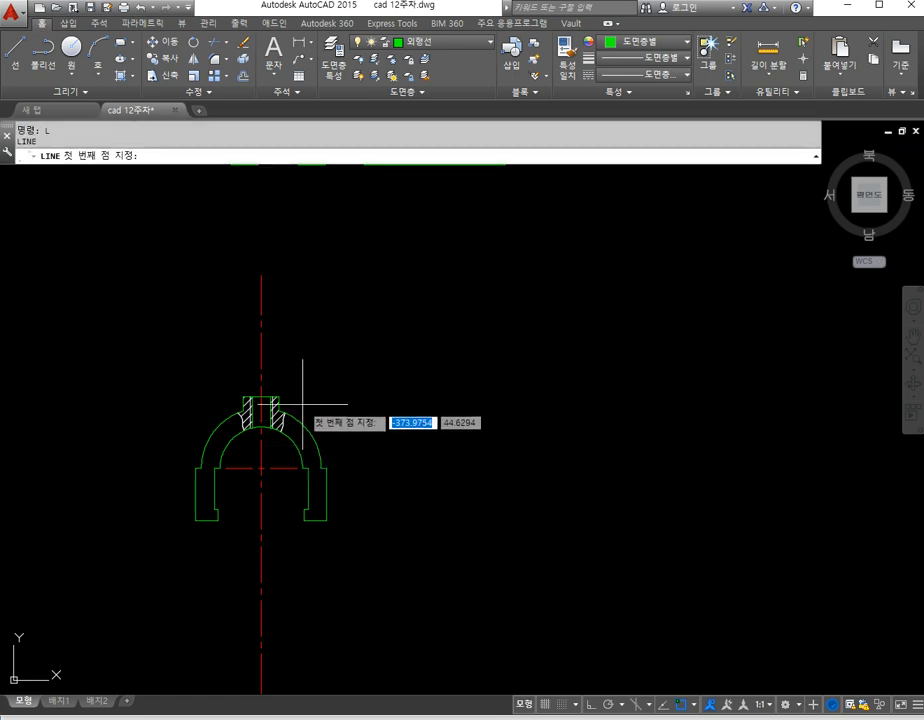
left_click(278, 397)
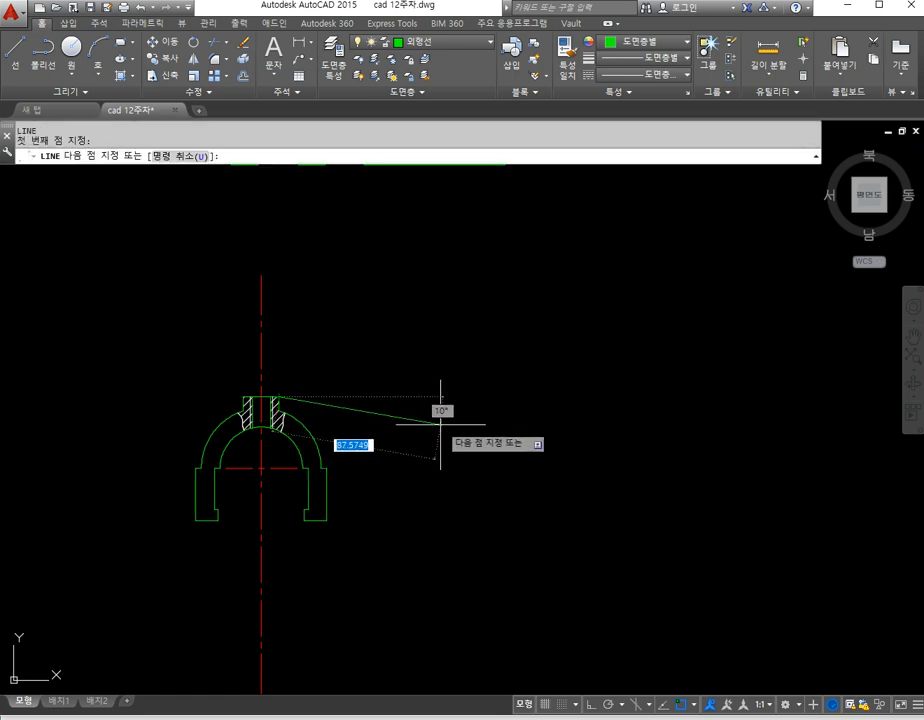
left_click(591, 704)
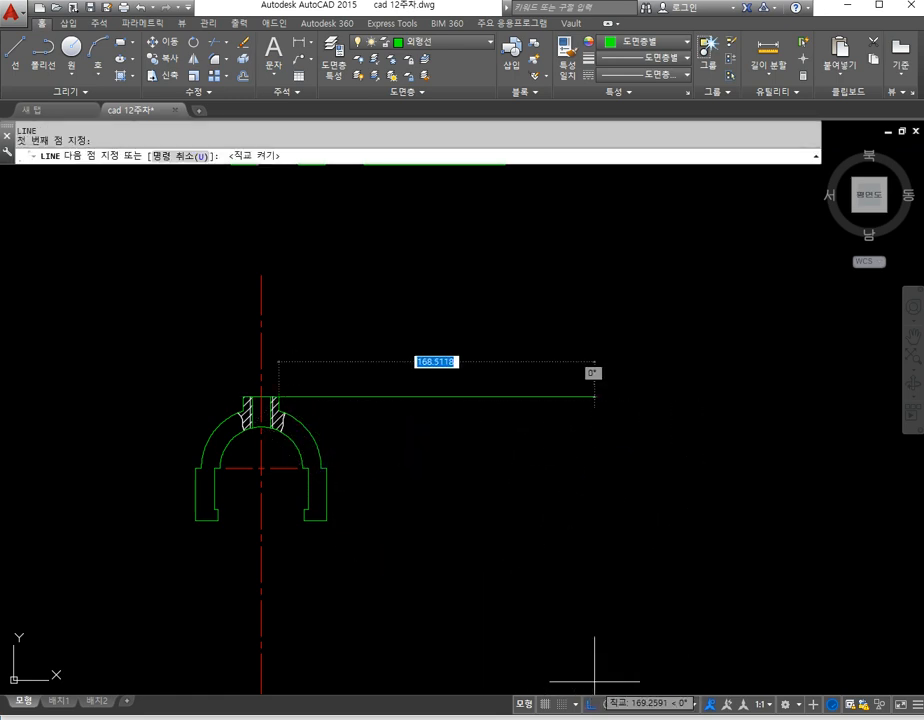
scroll(435, 470, "up", 2)
left_click(513, 430)
key("Return")
key("Return")
left_click(263, 552)
left_click(618, 552)
key("Return")
Step: Draw a vertical line crossing both projection lines to the right of the yoke
key("Return")
left_click(359, 579)
left_click(364, 311)
key("Escape")
key("Escape")
Step: Offset the vertical line 20 to the right for the side view's thickness
middle_click_drag(362, 414, 454, 409)
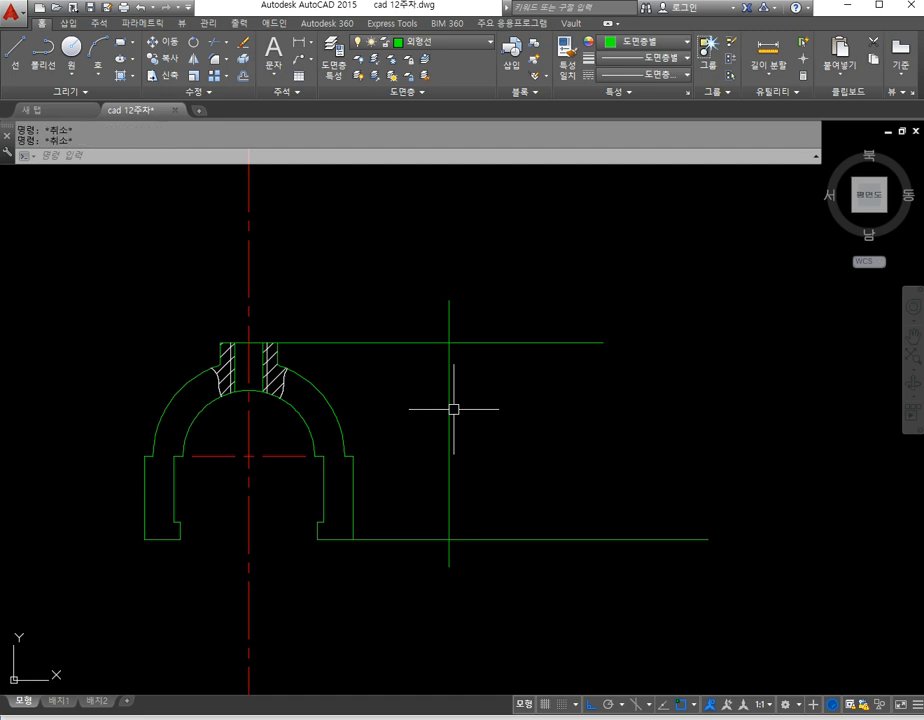
type("o")
key("Return")
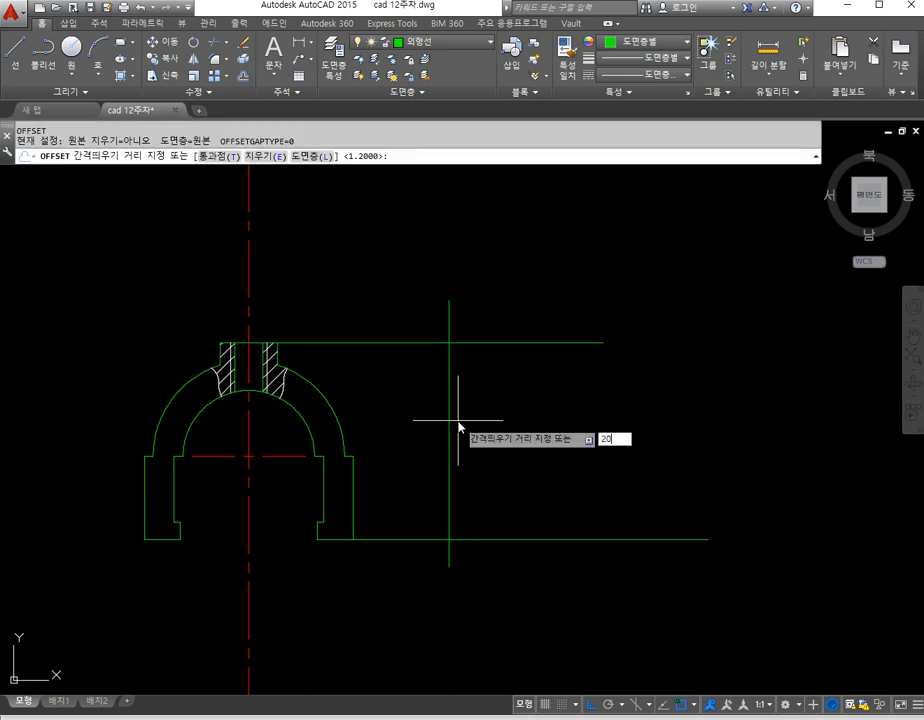
key("Return")
left_click(450, 421)
left_click(486, 467)
key("Escape")
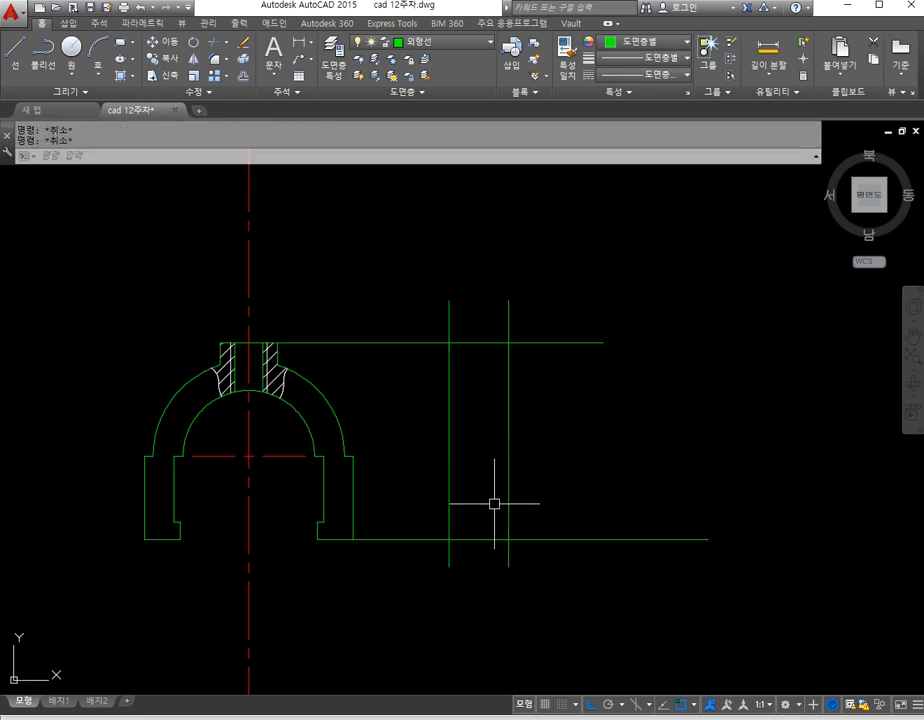
Step: Trim the excess of the projection and vertical lines to leave a closed rectangle for the side view
type("tr")
key("Return")
key("Return")
left_click(621, 592)
left_click(577, 317)
left_click(577, 316)
left_click(408, 285)
left_click(443, 326)
left_click(392, 550)
left_click(540, 567)
left_click(417, 553)
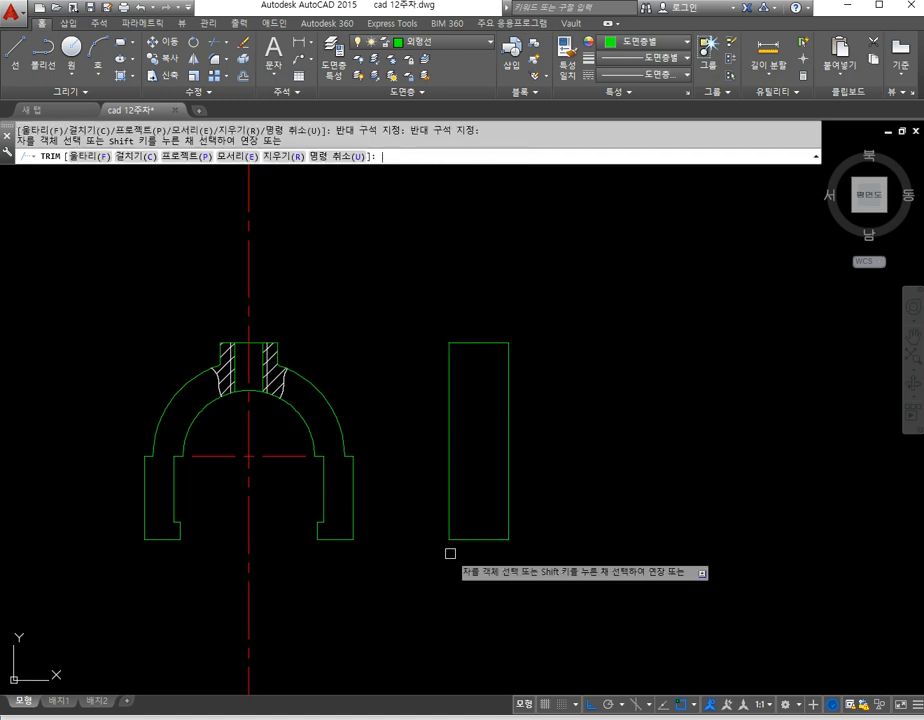
key("Return")
scroll(410, 540, "up", 2)
middle_click_drag(365, 523, 385, 525)
type("l")
key("Return")
key("Escape")
Step: Fillet the corner where the outer arc meets the shoulder of the yoke's right leg
scroll(324, 433, "up", 2)
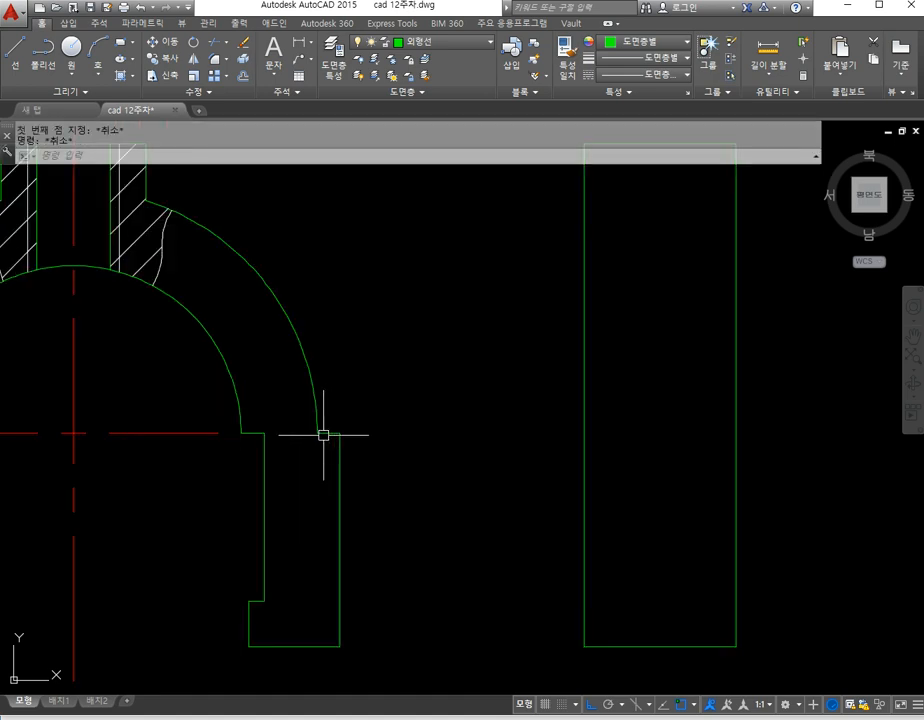
type("f")
key("Return")
type("r")
key("Return")
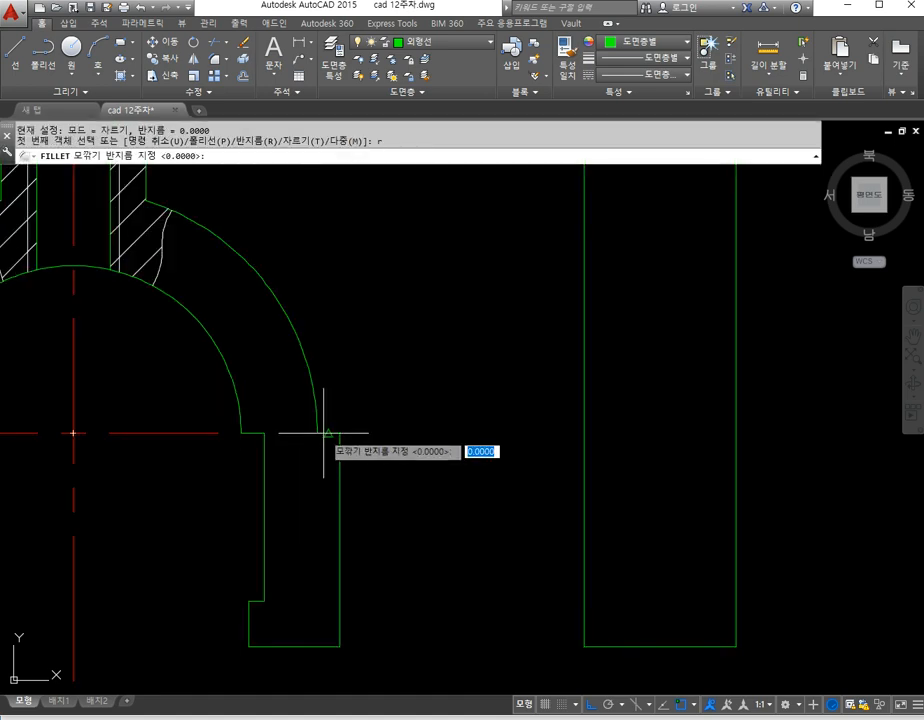
type("0")
key("Return")
left_click(324, 431)
Step: Fillet the matching outer corner on the left leg with the same radius
scroll(251, 472, "down", 2)
middle_click_drag(288, 486, 451, 485)
key("Return")
left_click(151, 429)
left_click(152, 437)
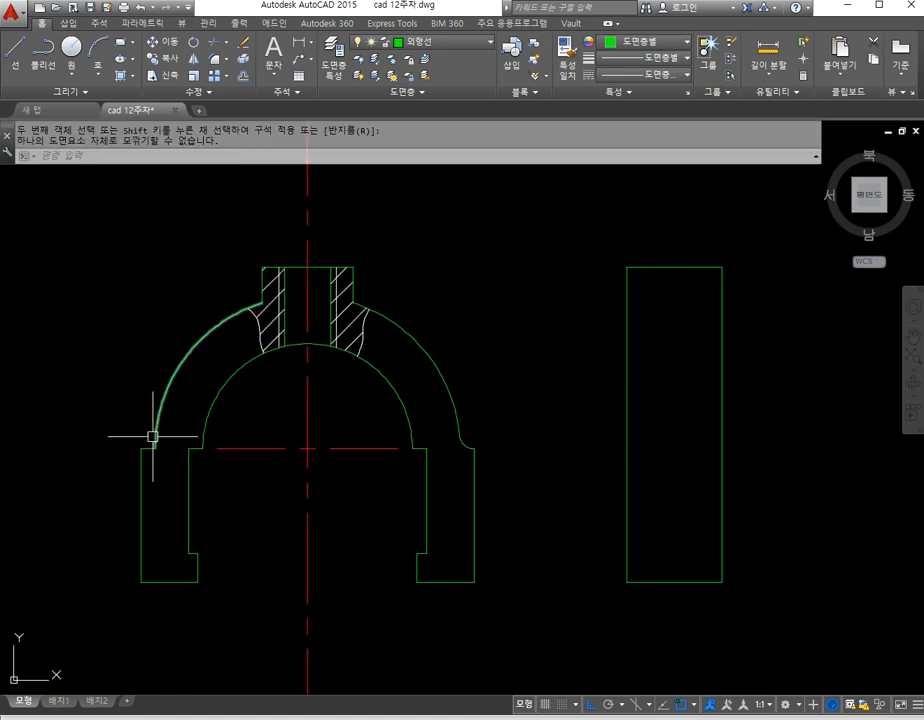
key("Return")
left_click(148, 447)
left_click(153, 433)
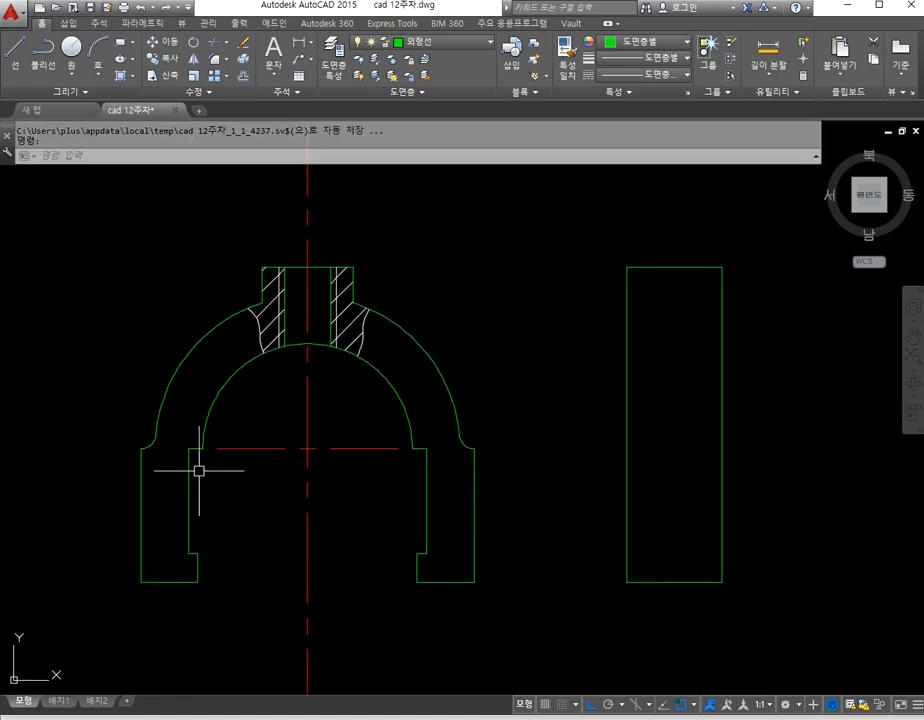
Step: Check the boss fillet in the reference image and fillet the boss's left side to the outer arc with radius 5
key("alt+Tab")
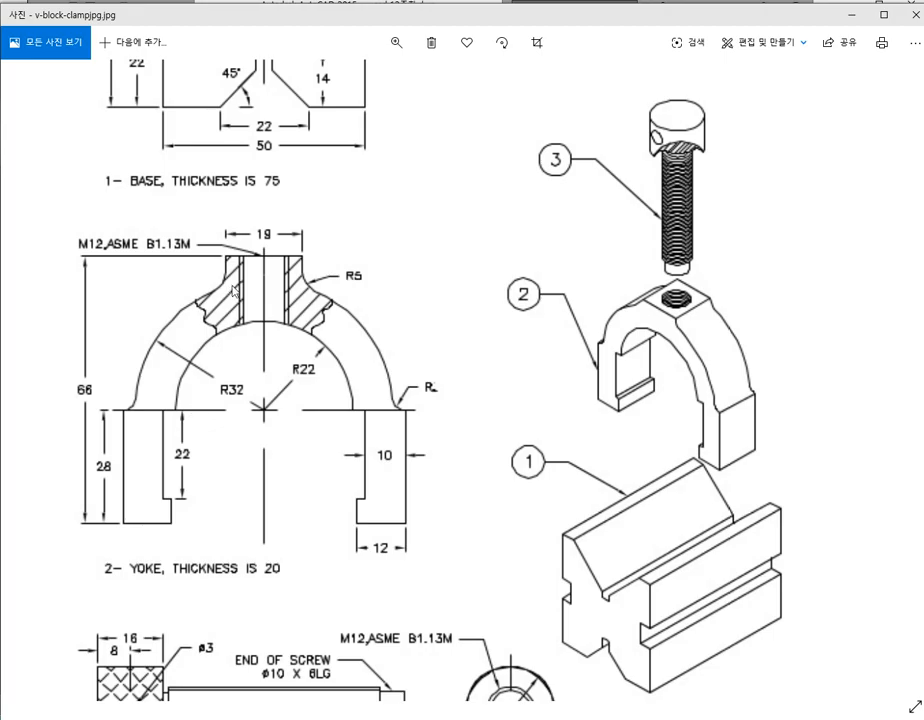
key("alt+Tab")
key("Return")
type("r")
key("Return")
type("5")
key("Return")
scroll(245, 310, "up", 4)
left_click(257, 309)
left_click(248, 318)
Step: Fillet the boss's right side to the outer arc with the same radius of 5
key("Return")
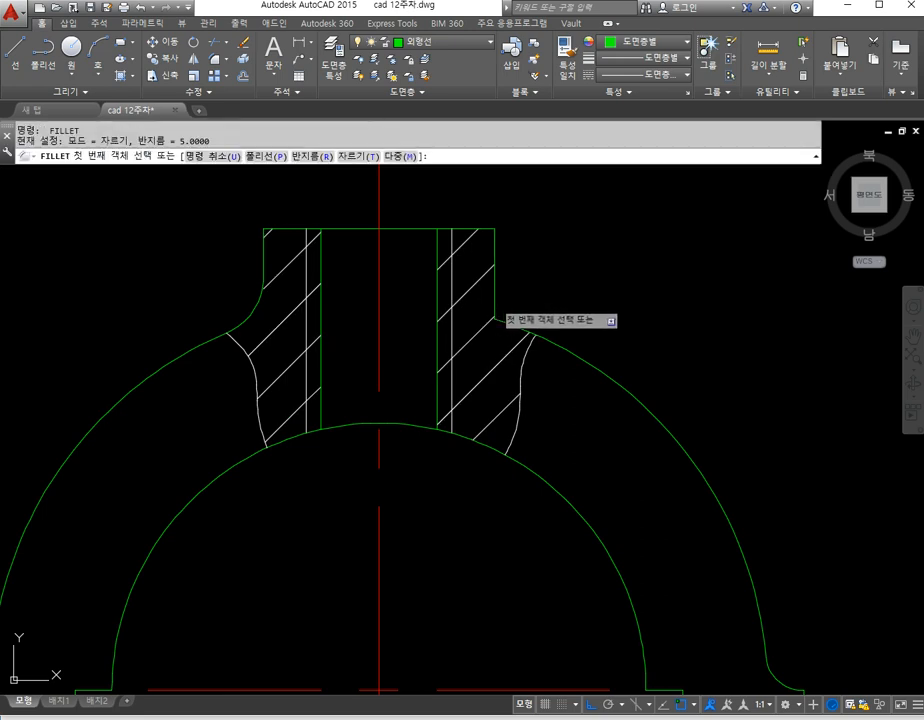
left_click(494, 302)
left_click(505, 326)
key("Escape")
left_click(488, 326)
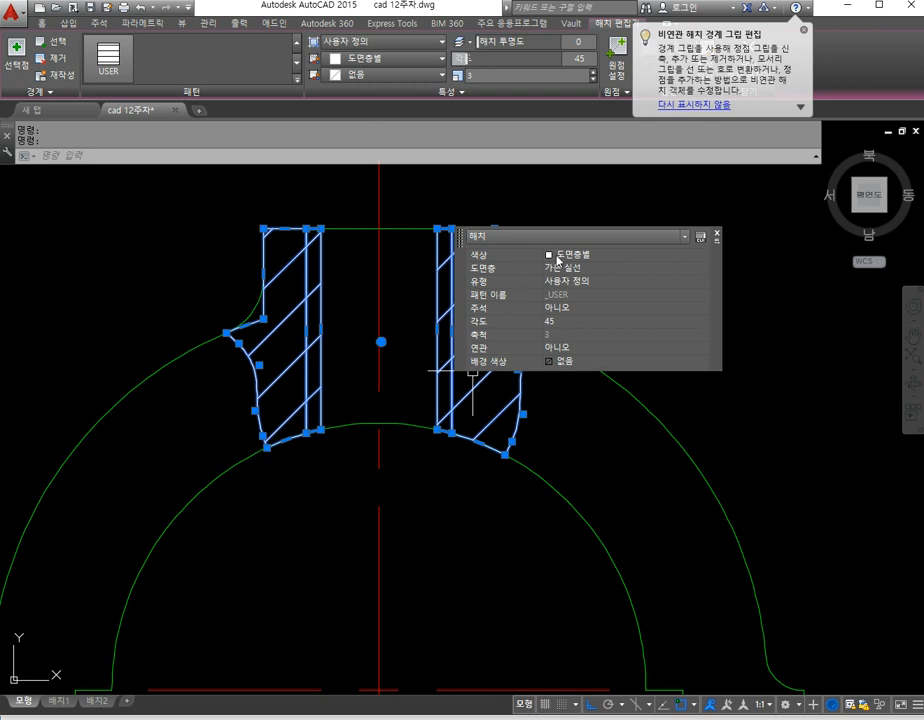
key("Escape")
left_click(478, 334)
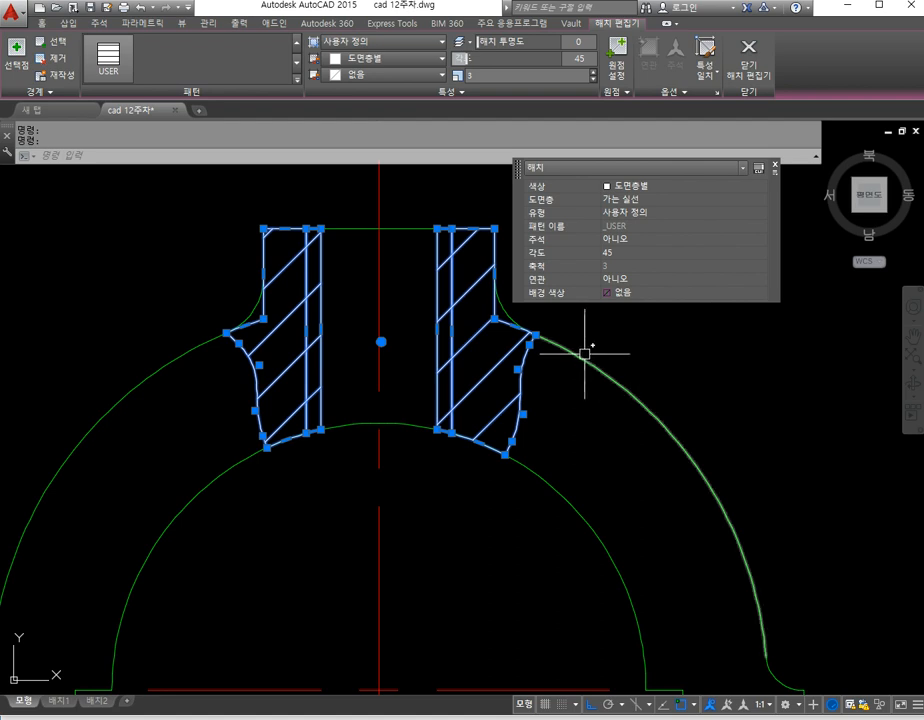
key("Escape")
key("Escape")
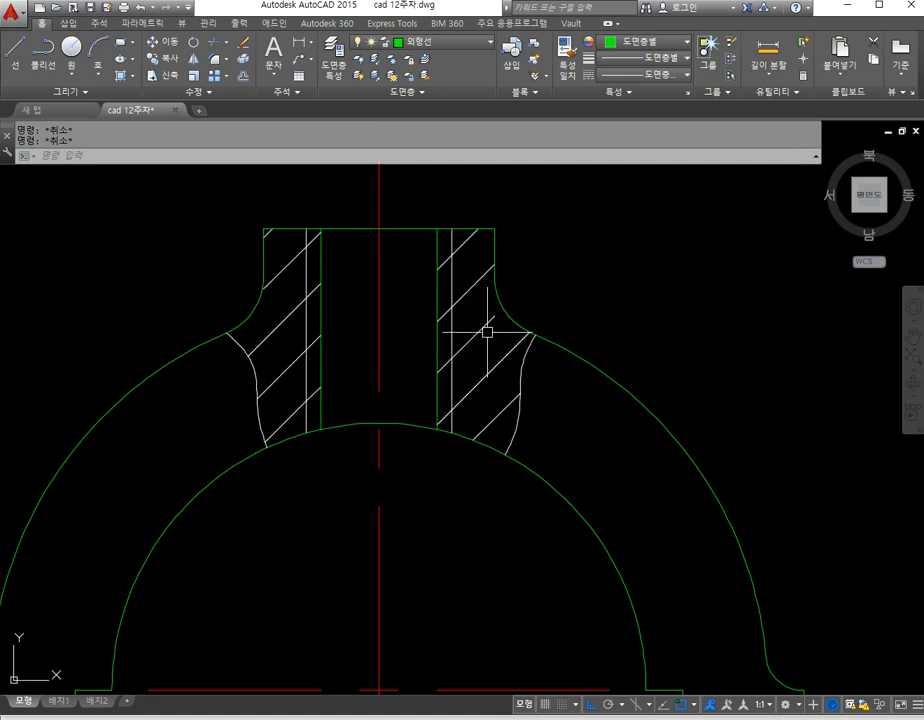
Step: Erase the hatch that does not follow the new boss fillets
key("Return")
left_click(486, 333)
key("Return")
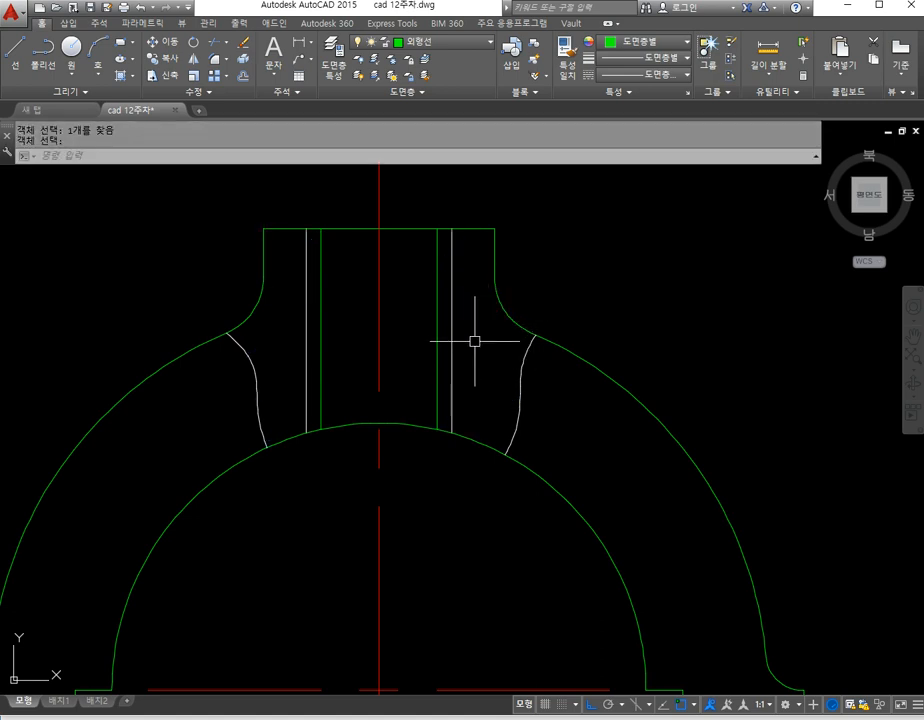
Step: Hatch the boss's broken-out section on both sides of the hole with user-defined 45° lines spaced 3, including the thread strips
type("h")
key("Return")
left_click(458, 386)
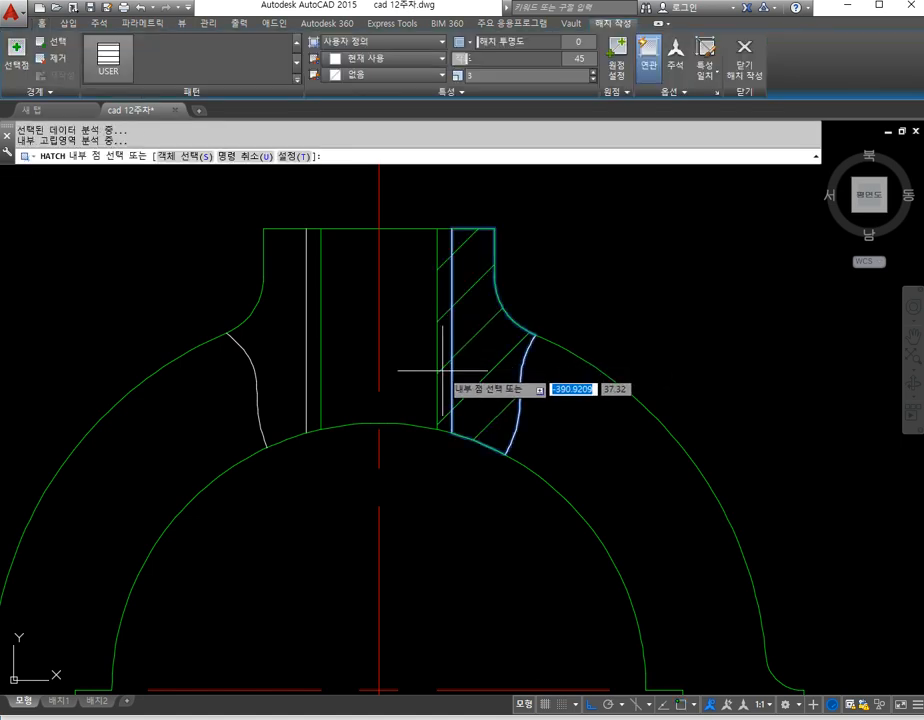
left_click(280, 372)
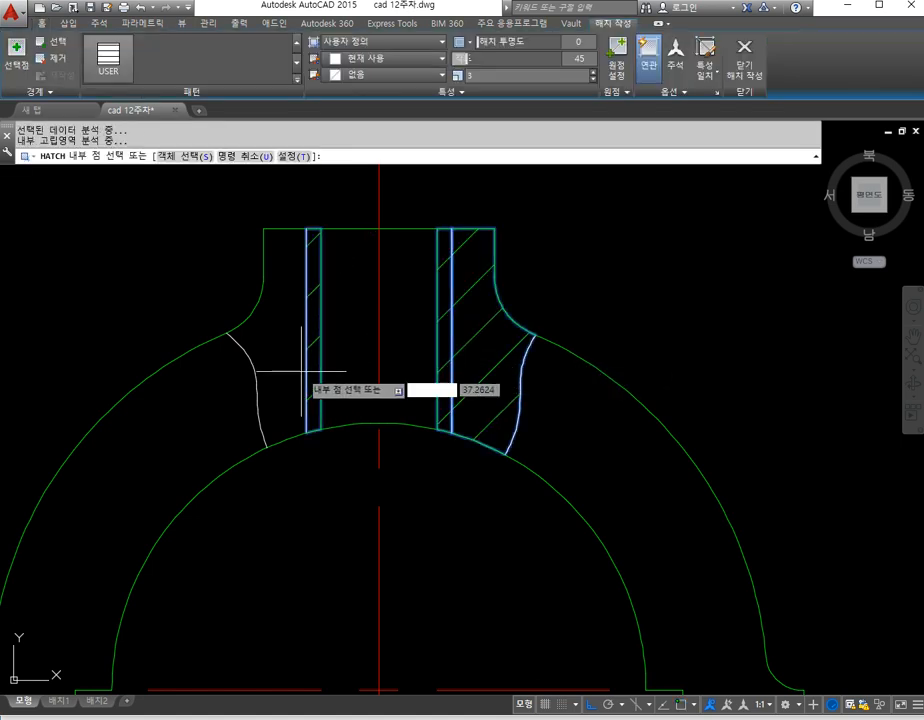
key("Return")
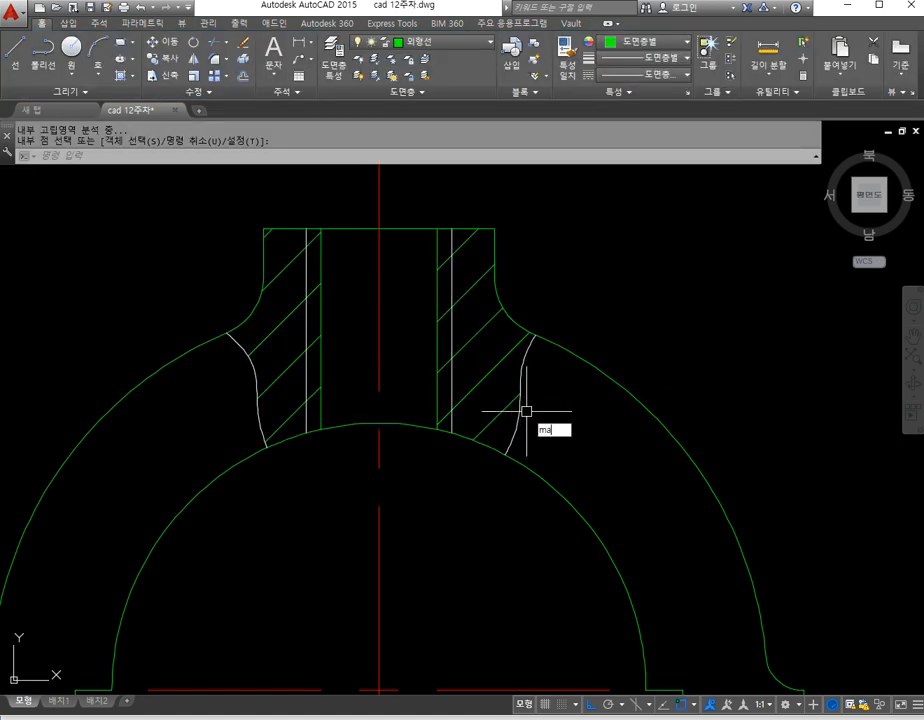
Step: Match the boss hatch's properties to the white break line
key("Return")
left_click(521, 389)
left_click(502, 414)
key("Escape")
key("Escape")
scroll(507, 425, "down", 5)
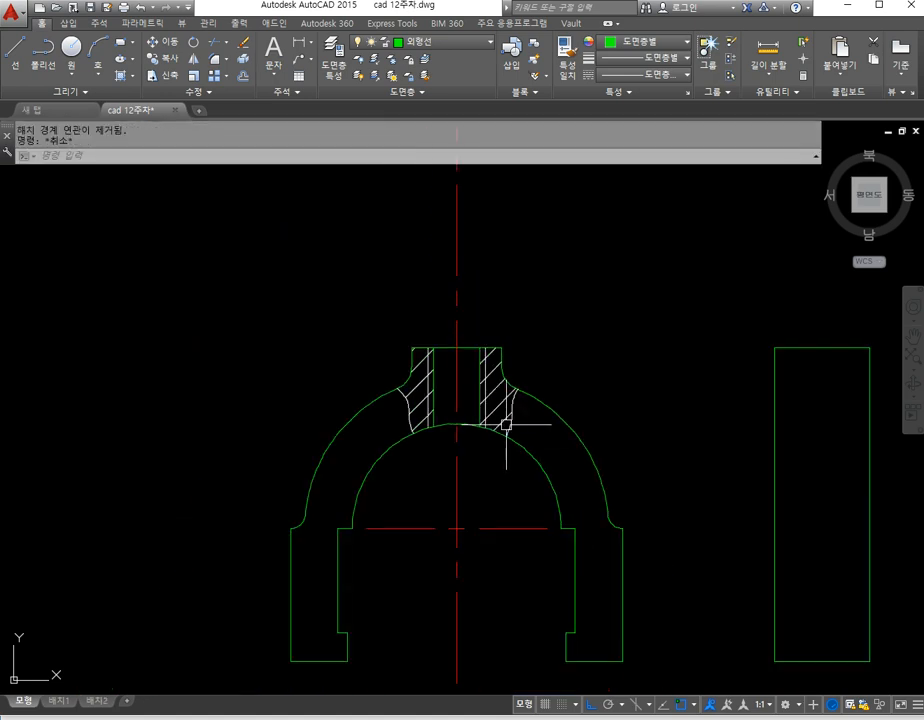
Step: Draw a horizontal projection line from the right leg's upper outer corner across the side view rectangle
middle_click_drag(566, 433, 331, 383)
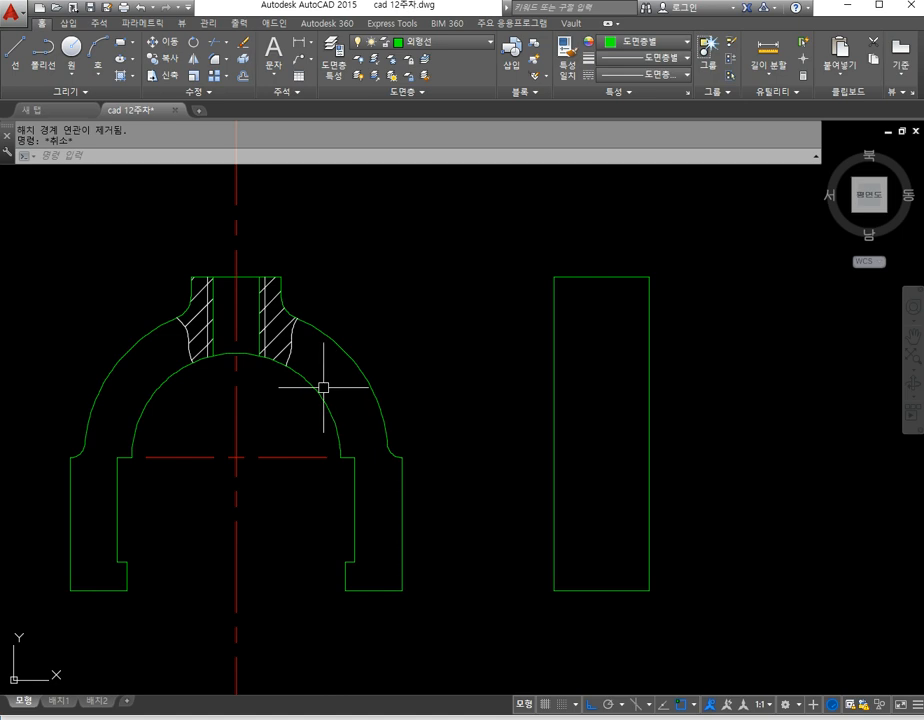
type("l")
key("Return")
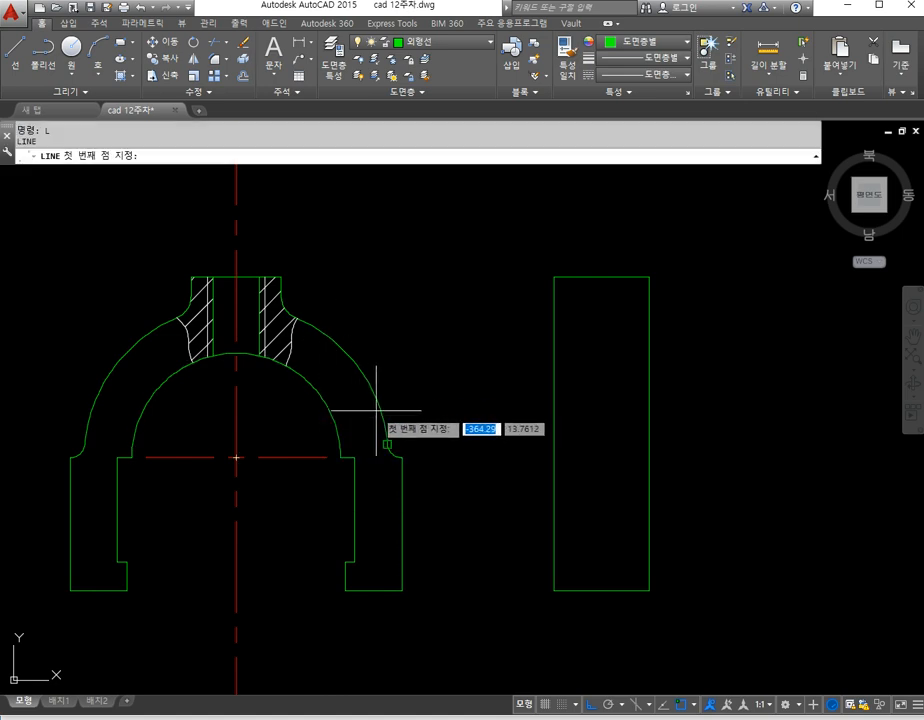
left_click(403, 459)
left_click(681, 471)
key("Return")
Step: Draw a horizontal projection line from the right leg's lower inner step corner across the side view
type("l")
key("Return")
left_click(353, 562)
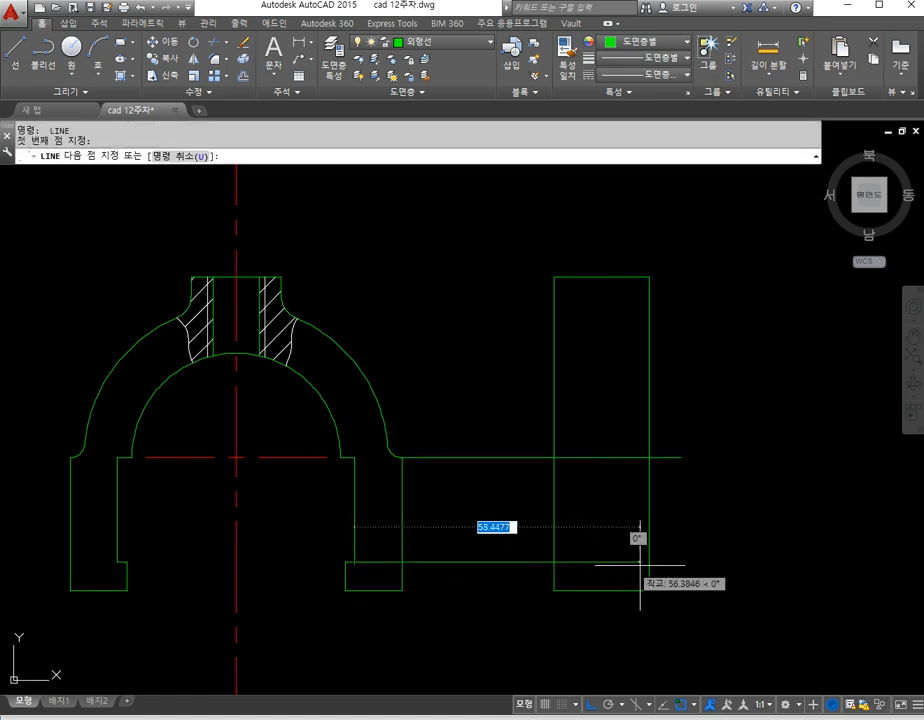
left_click(668, 563)
key("Return")
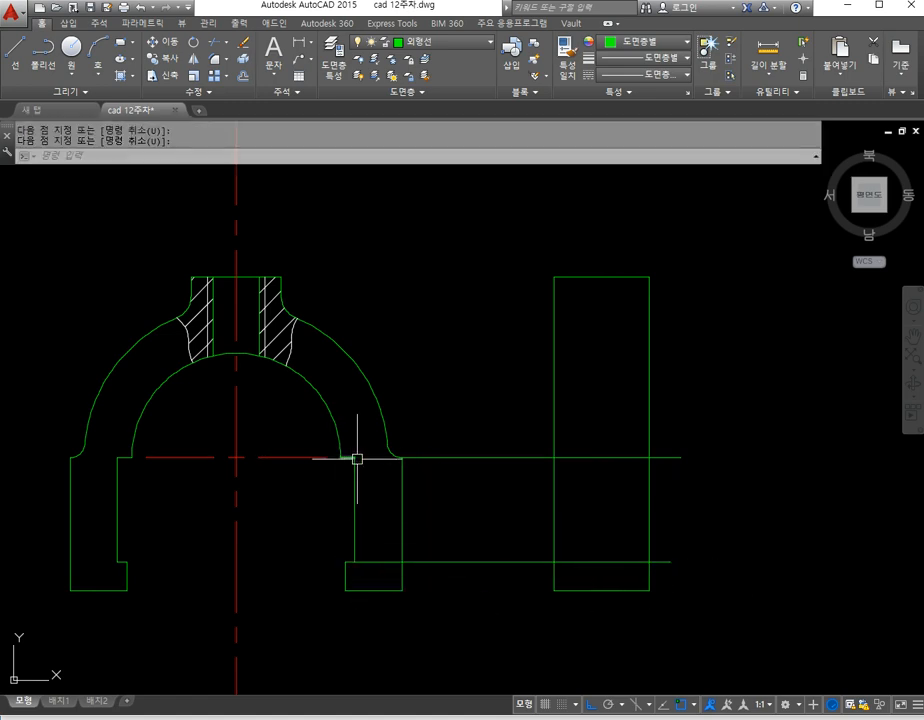
Step: Trim the two projection lines to the left and right edges of the side view rectangle
type("tr")
key("Return")
left_click(693, 511)
left_click(532, 476)
key("Return")
left_click(520, 580)
left_click(695, 431)
left_click(654, 576)
key("Return")
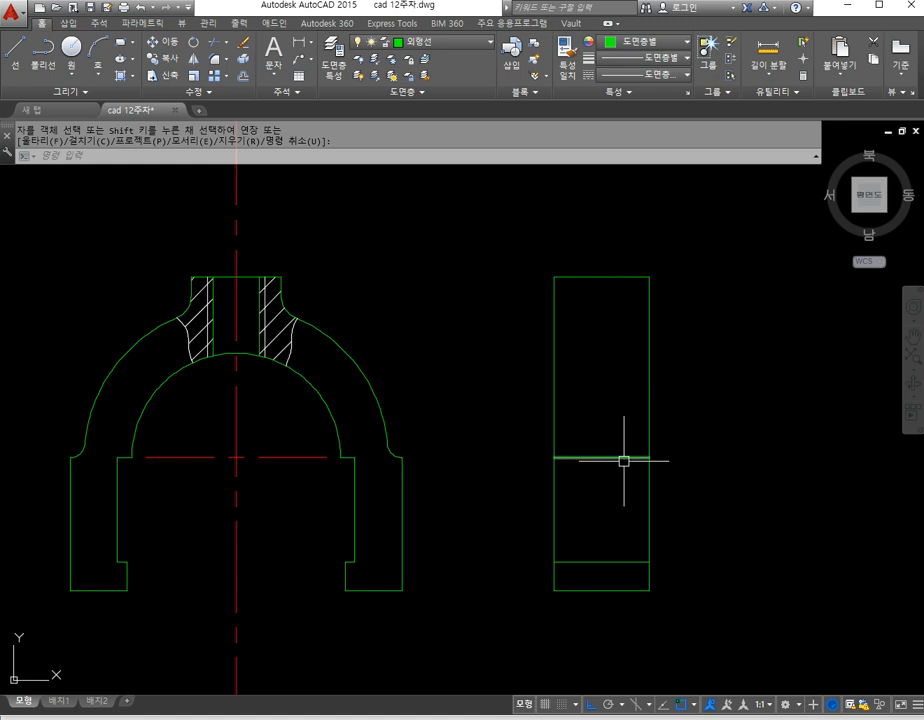
Step: Assign the side view's lower horizontal line to the hidden-line layer 숨은선
key("Return")
left_click(607, 562)
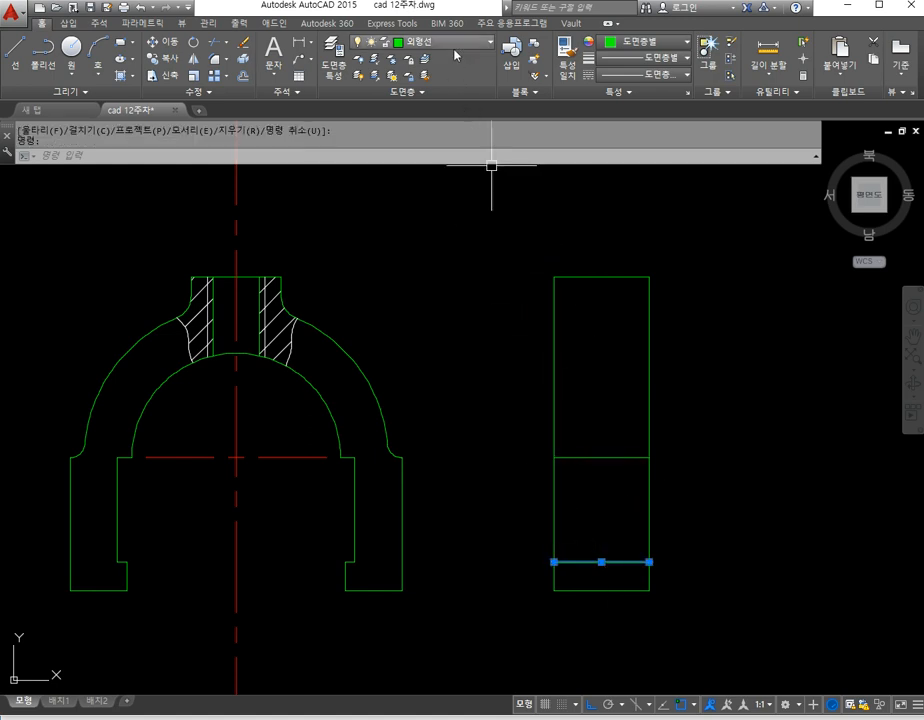
left_click(440, 42)
left_click(428, 144)
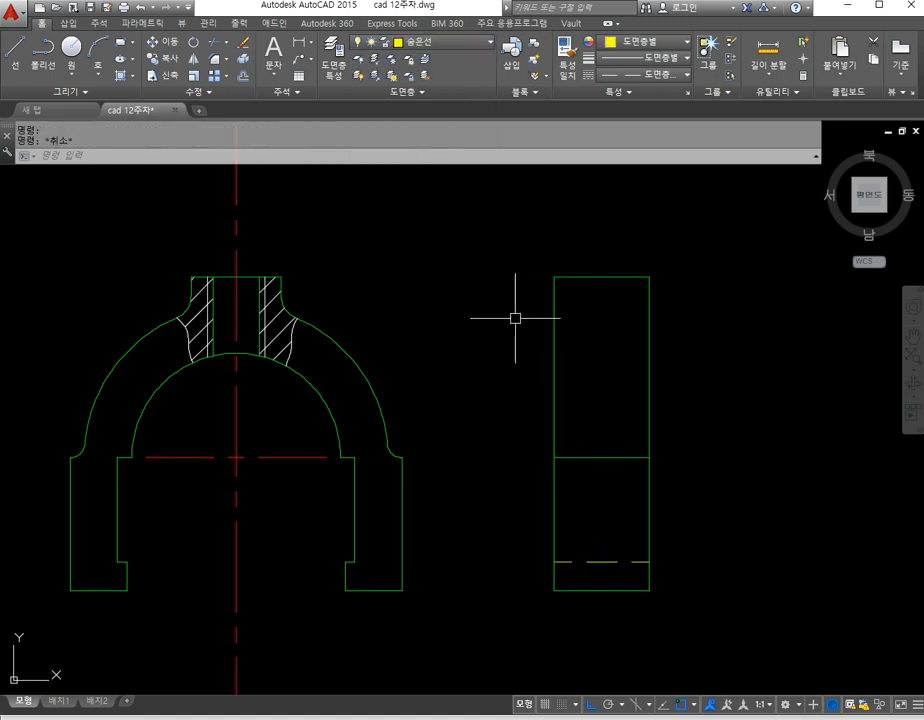
Step: Draw a horizontal line across the side view from the apparent intersection of the boss's right side and the outer arc
middle_click_drag(420, 347, 359, 366)
scroll(253, 315, "up", 4)
scroll(355, 341, "down", 4)
type("l")
key("Return")
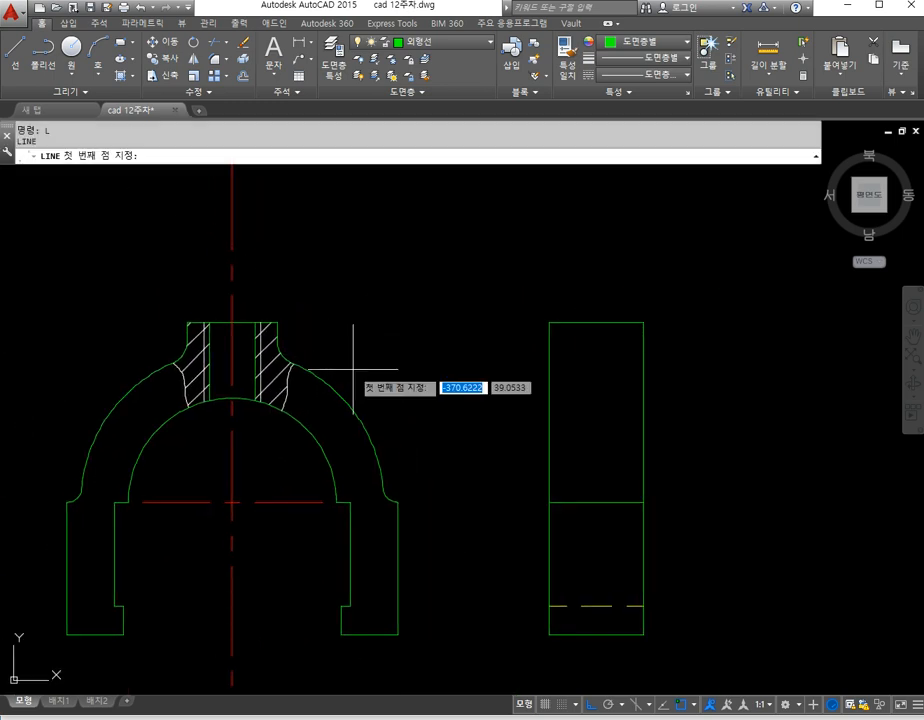
right_click(353, 369, "shift")
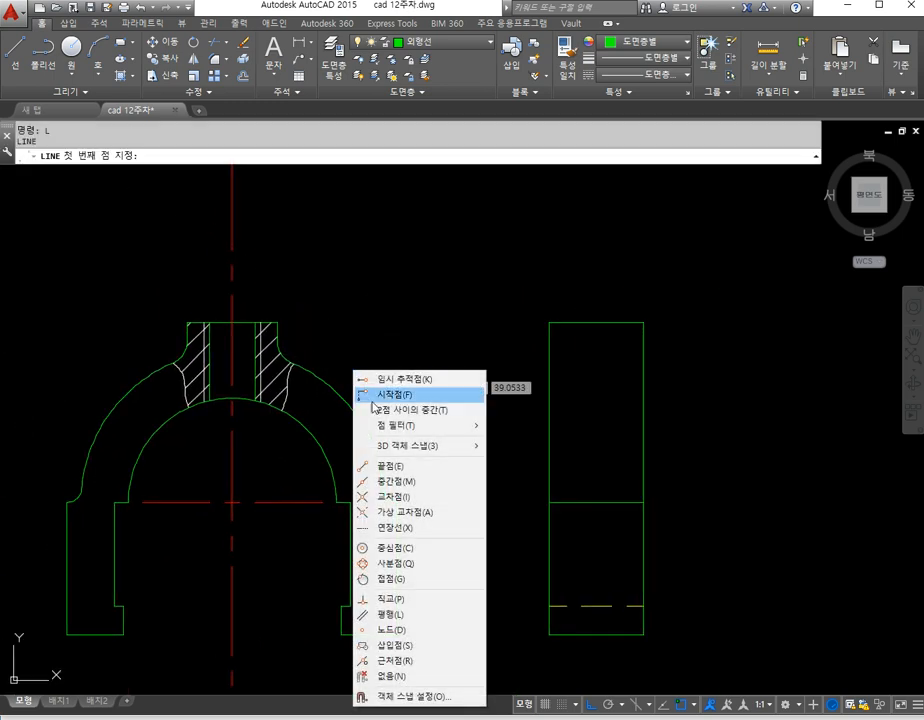
left_click(400, 509)
left_click(345, 404)
scroll(262, 330, "up", 2)
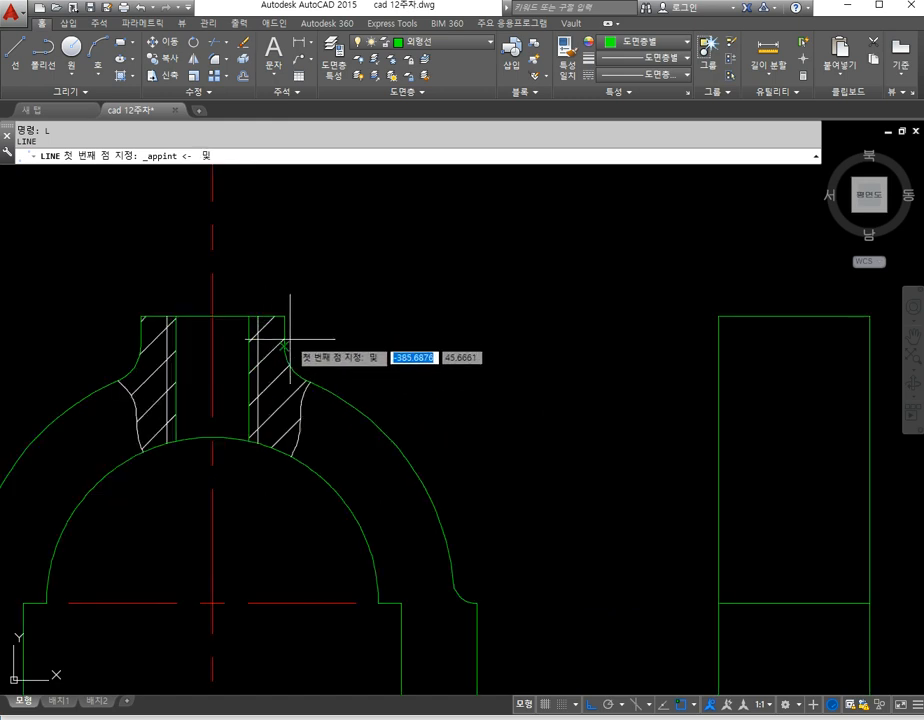
left_click(287, 325)
scroll(670, 415, "up", 2)
middle_click_drag(668, 423, 546, 433)
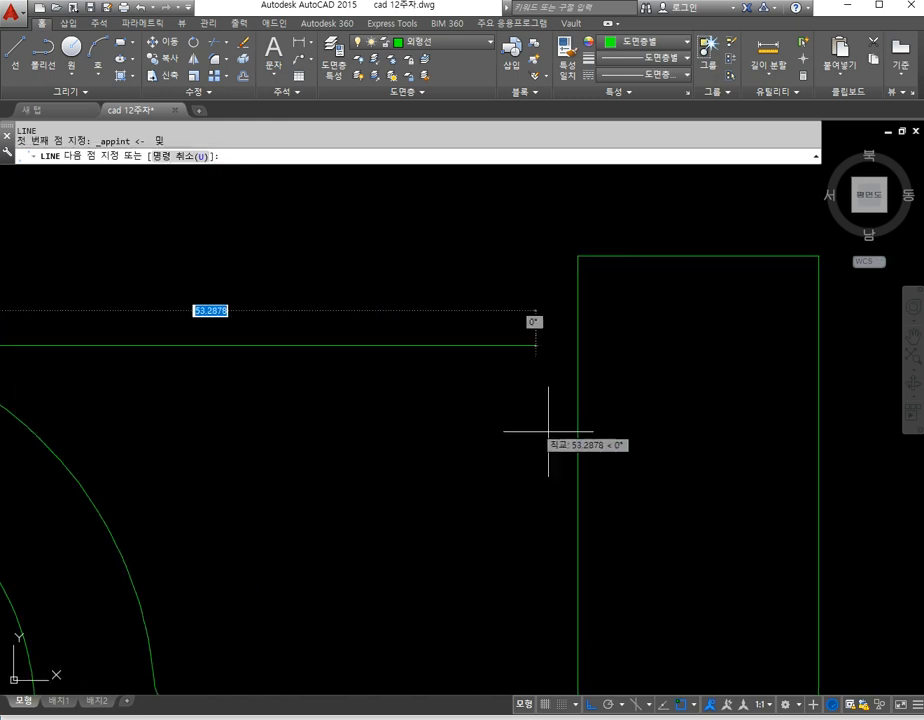
scroll(560, 435, "down", 4)
left_click(710, 440)
key("Return")
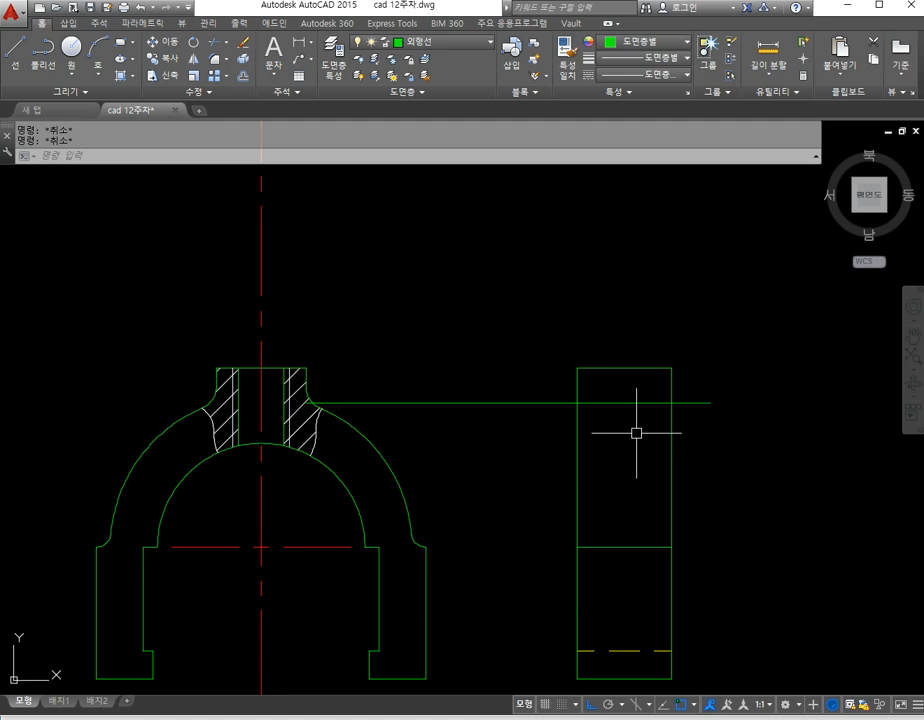
Step: Trim the boss projection line to the side view's left and right edges
type("tr")
key("Return")
left_click(711, 439)
left_click(503, 398)
key("Return")
left_click(693, 440)
left_click(675, 372)
key("Return")
Step: Shorten the side view's uppermost inner horizontal line by 3 at each end with a Lengthen increment of -3
scroll(680, 420, "up", 2)
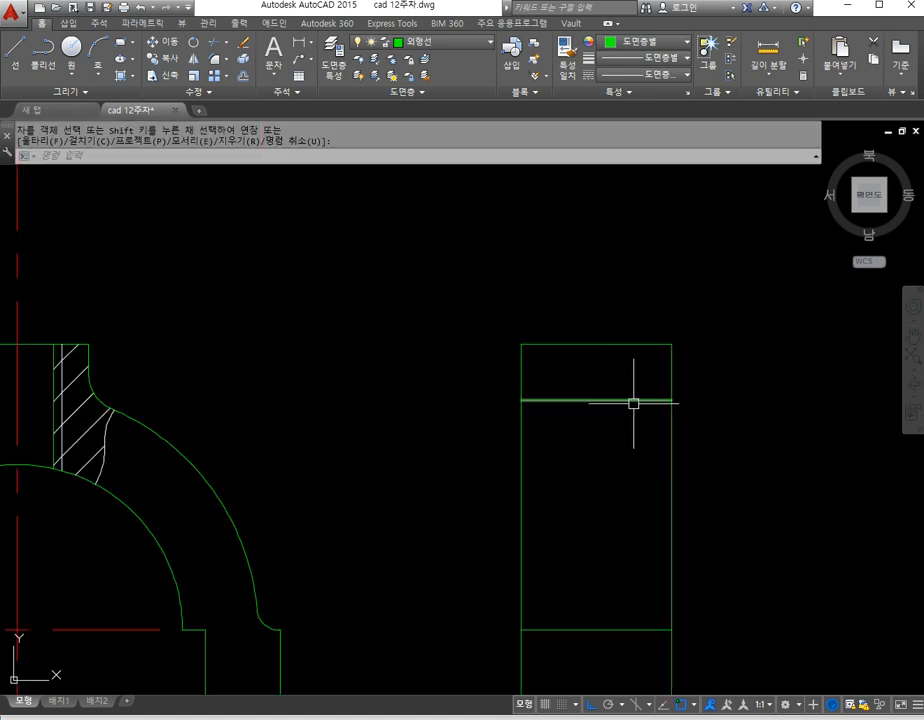
type("le")
key("Return")
type("de")
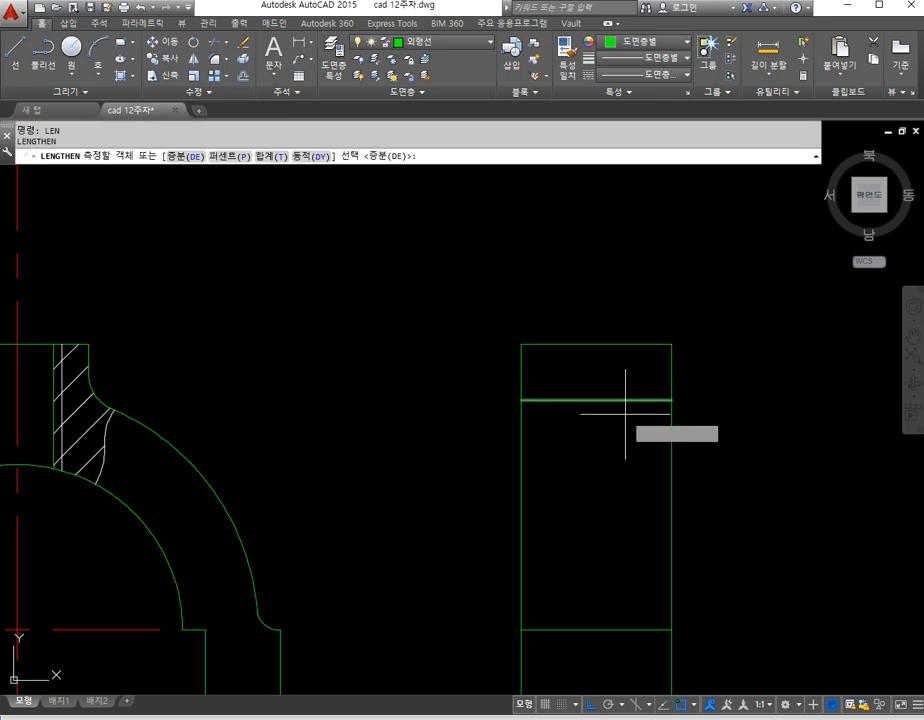
key("Return")
type("-3")
key("Return")
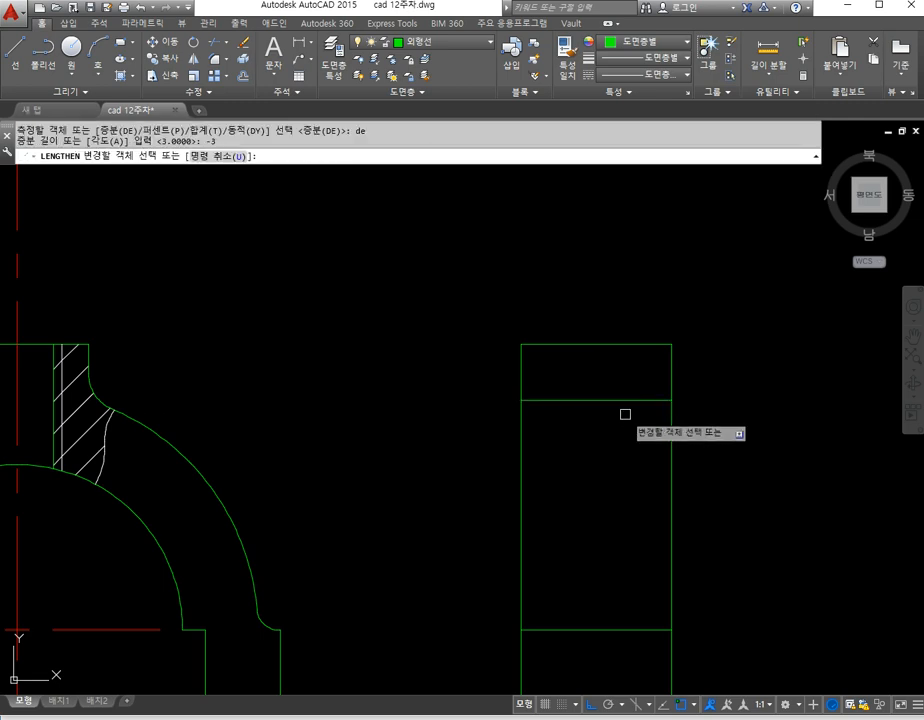
left_click(537, 400)
left_click(625, 400)
scroll(603, 414, "down", 5)
key("Escape")
key("Escape")
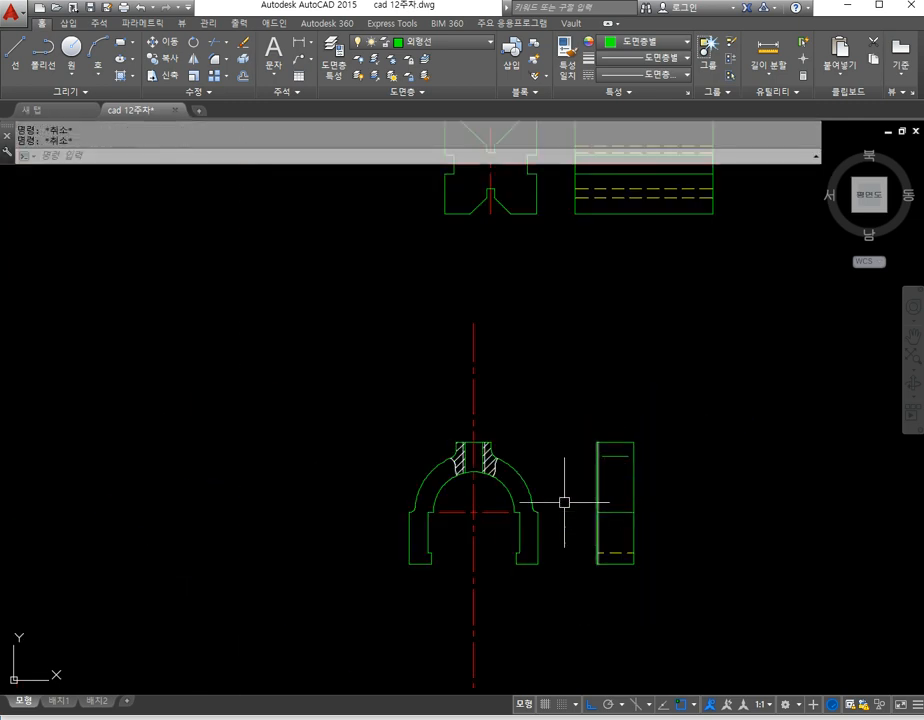
Step: Draw a horizontal projection line from the top of the inner arc across the side view
scroll(530, 491, "up", 2)
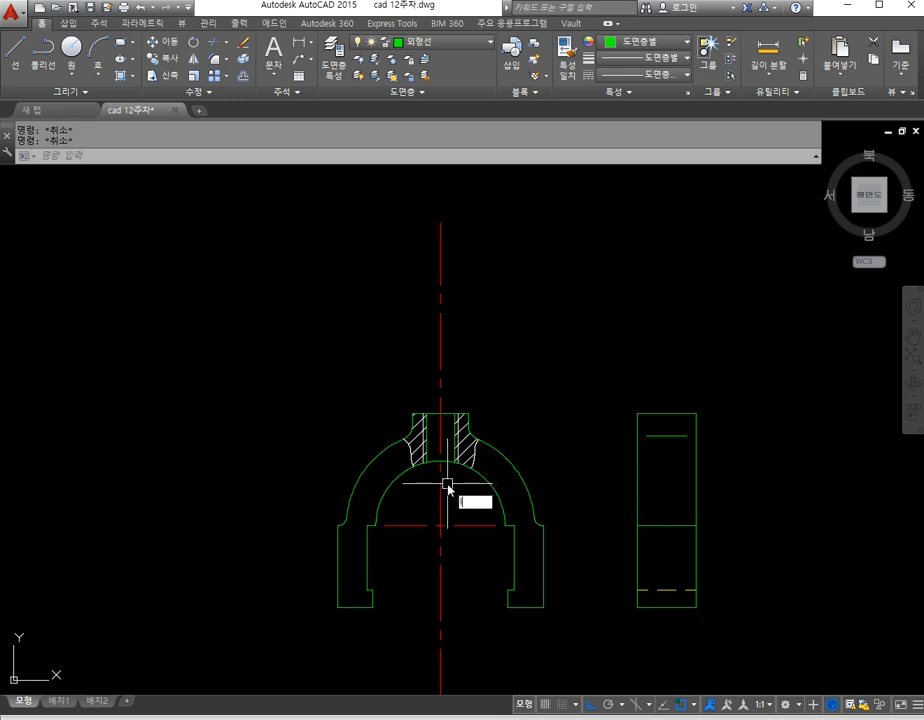
type("l")
key("Return")
left_click(472, 461)
left_click(794, 474)
key("Return")
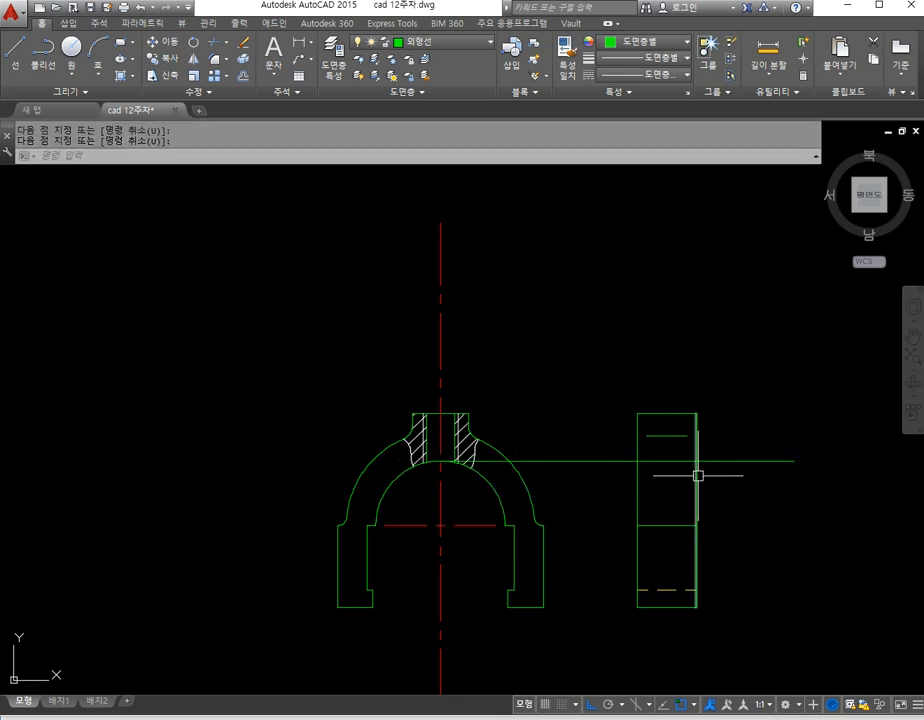
Step: Trim the inner arc's projection line to the side view's left and right edges
type("tr")
key("Return")
left_click(742, 486)
left_click(636, 452)
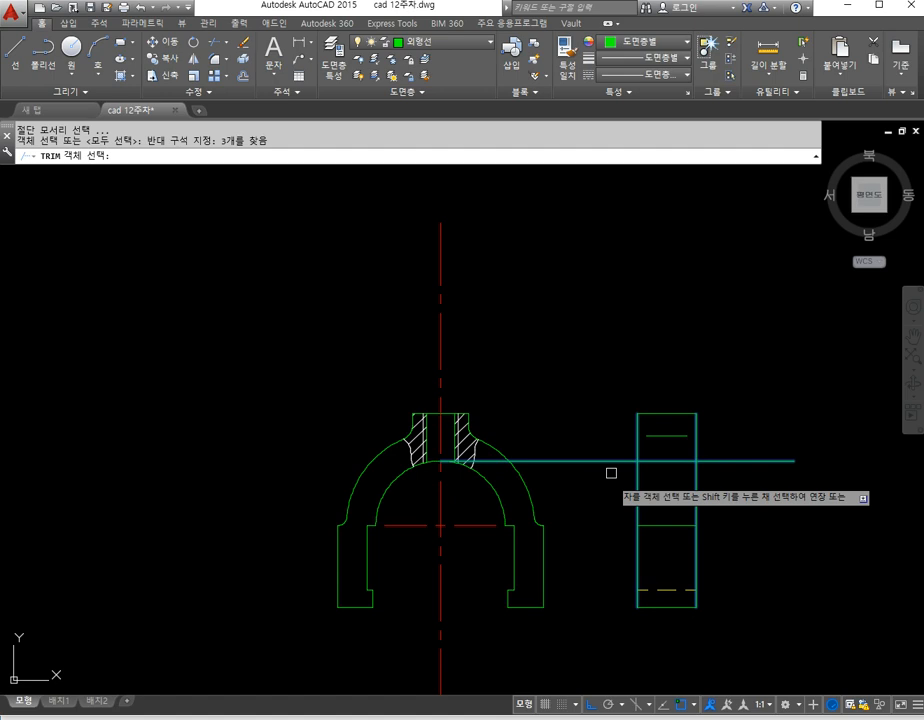
key("Return")
left_click(611, 474)
left_click(588, 440)
left_click(753, 487)
left_click(727, 446)
key("Return")
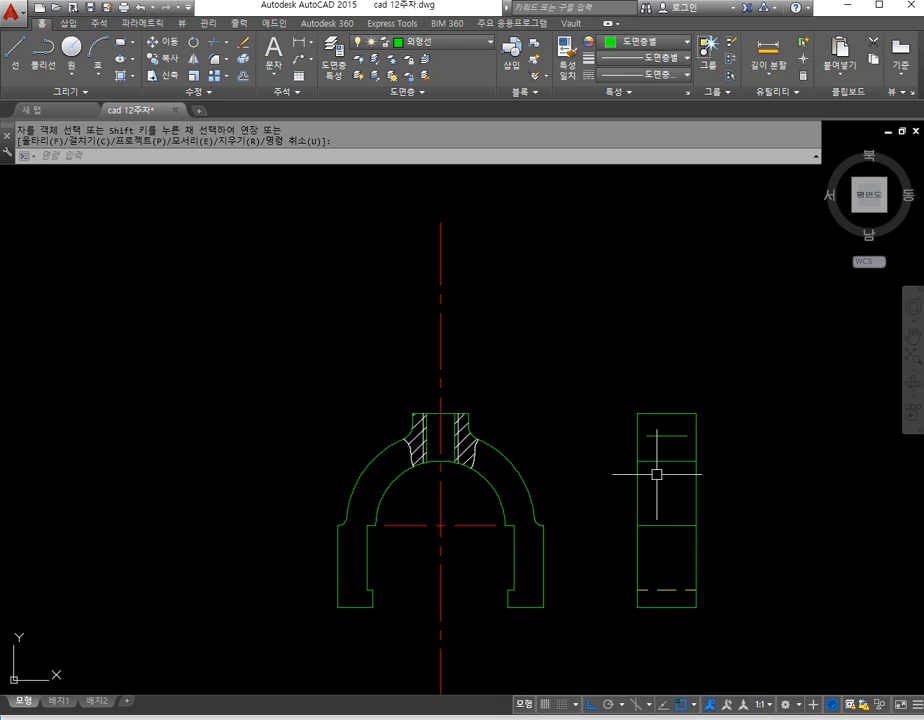
type("a")
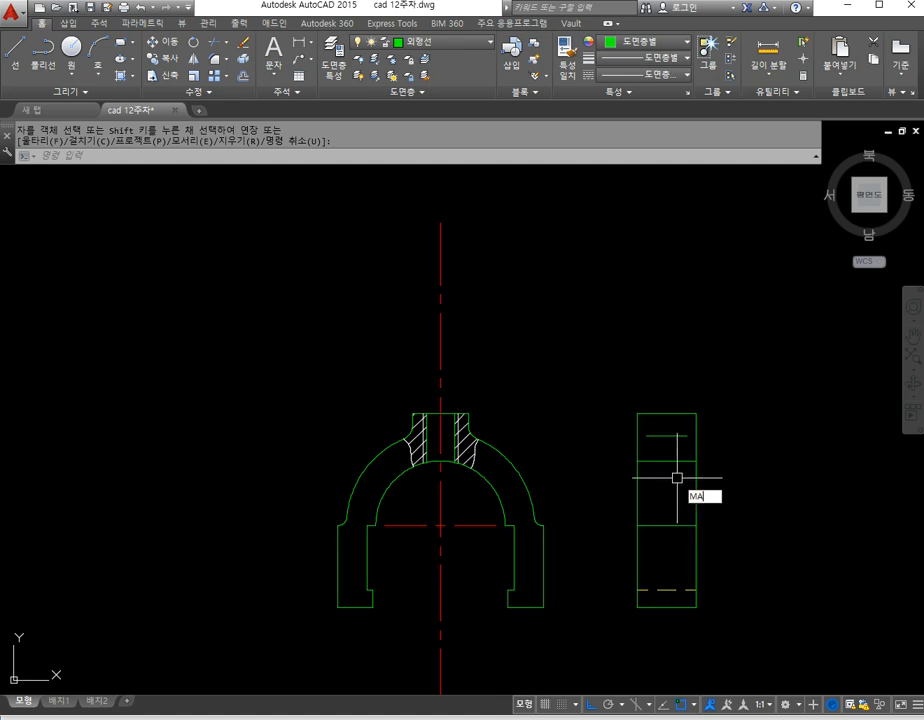
key("Return")
left_click(669, 591)
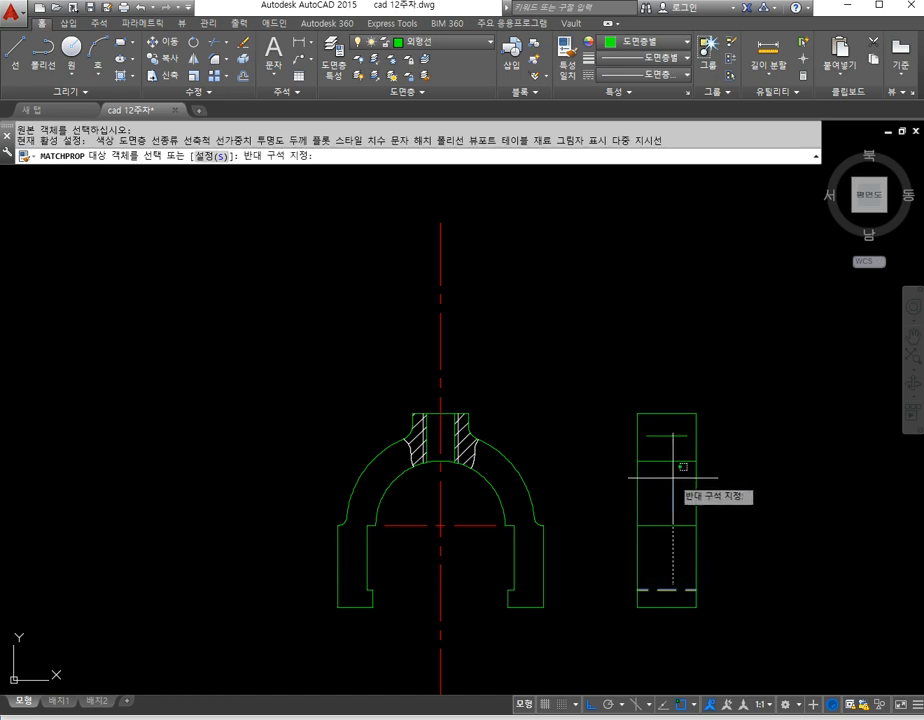
key("Escape")
Step: Match the inner arc's projection line in the side view to the lower yellow hidden line
type("ma")
key("Return")
left_click(668, 590)
left_click(672, 460)
key("Escape")
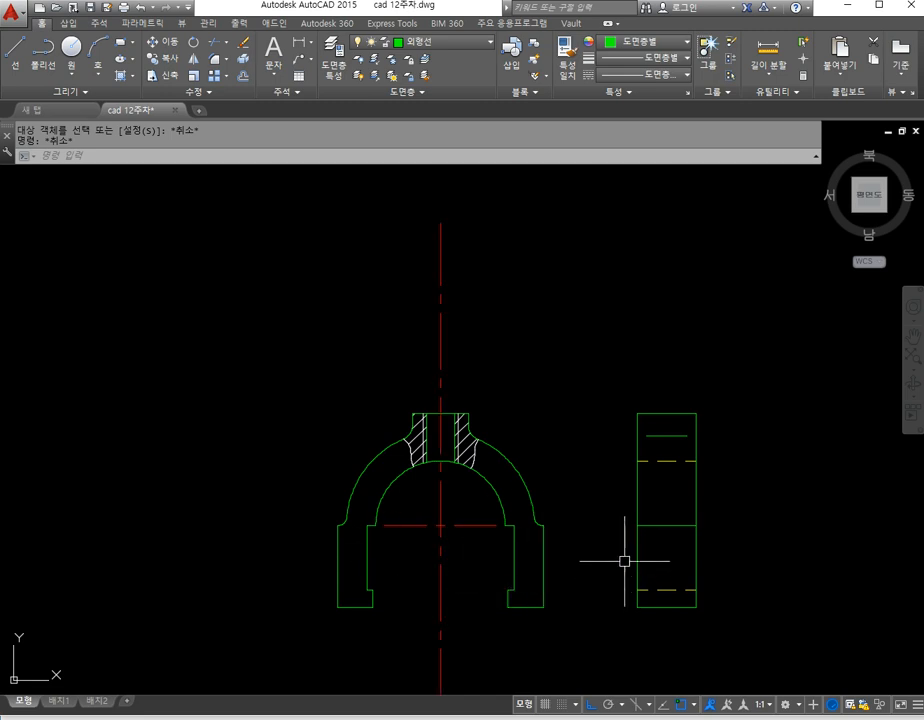
Step: Draw a vertical line through the middle of the side view from its top edge to its bottom edge
middle_click_drag(624, 561, 526, 533)
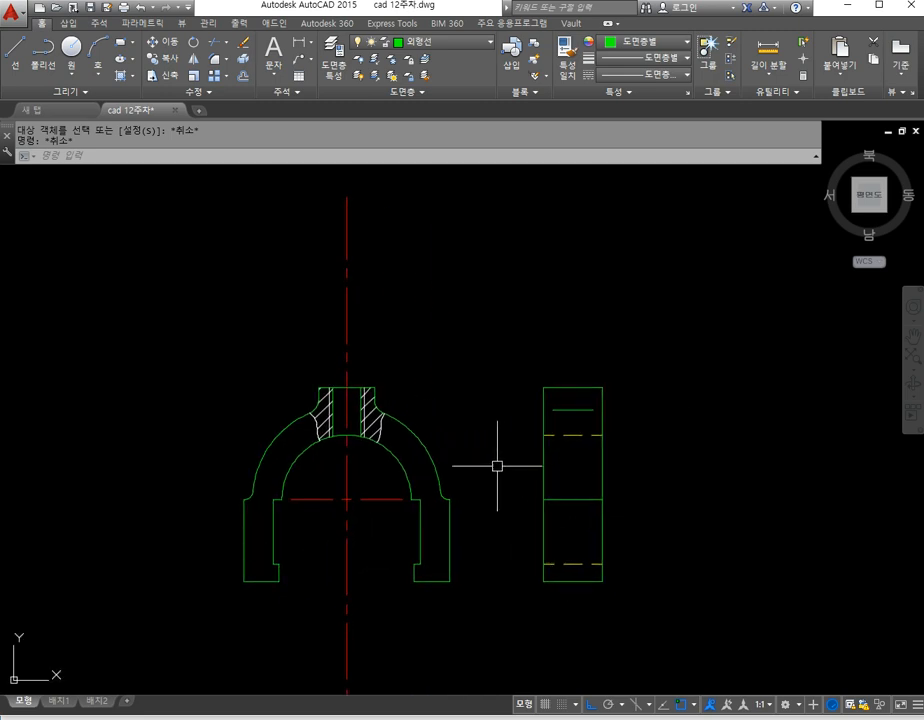
type("l")
key("Return")
left_click(571, 409)
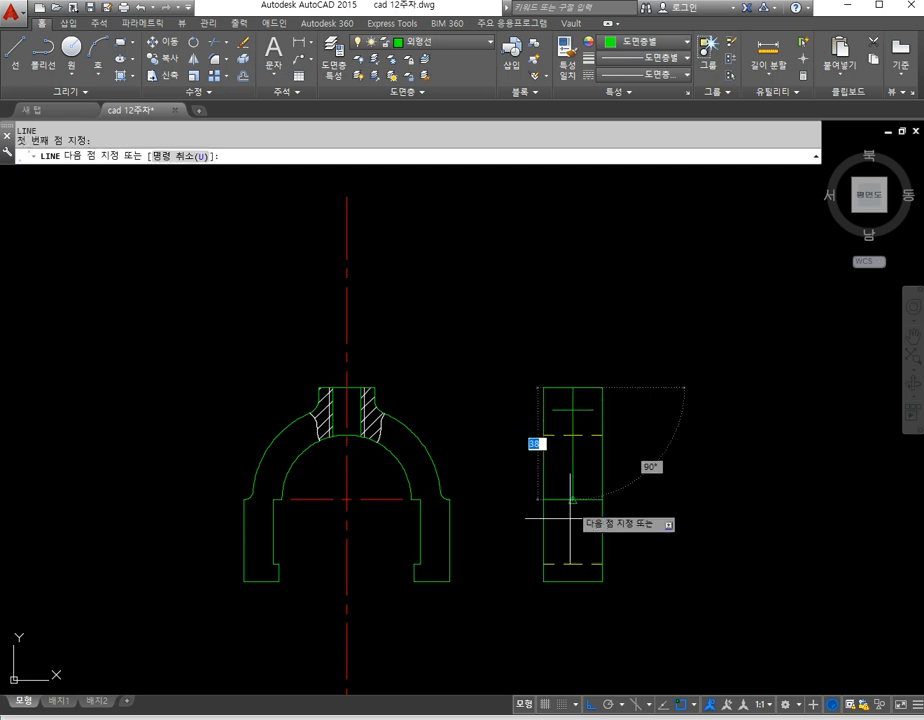
left_click(572, 581)
key("Escape")
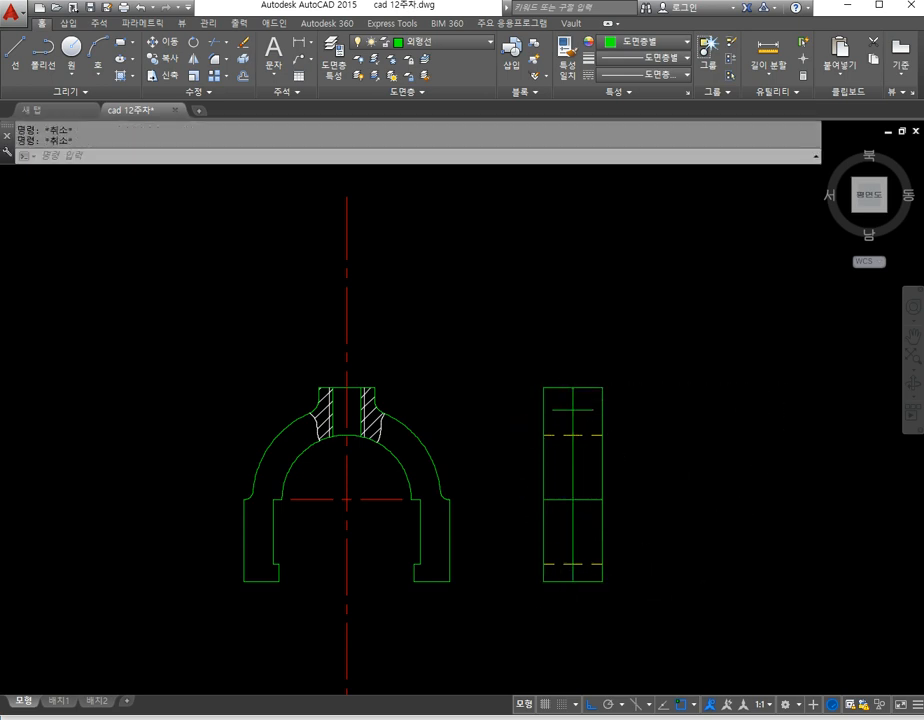
Step: Match the side view's vertical middle line to the front view's red centerline
scroll(578, 455, "up", 2)
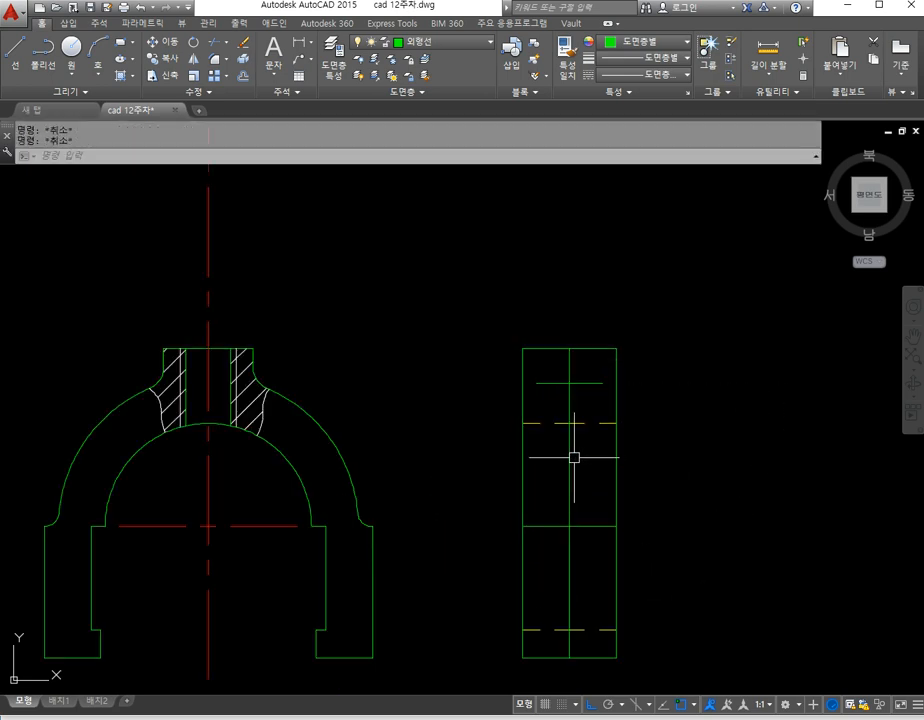
key("Return")
left_click(206, 498)
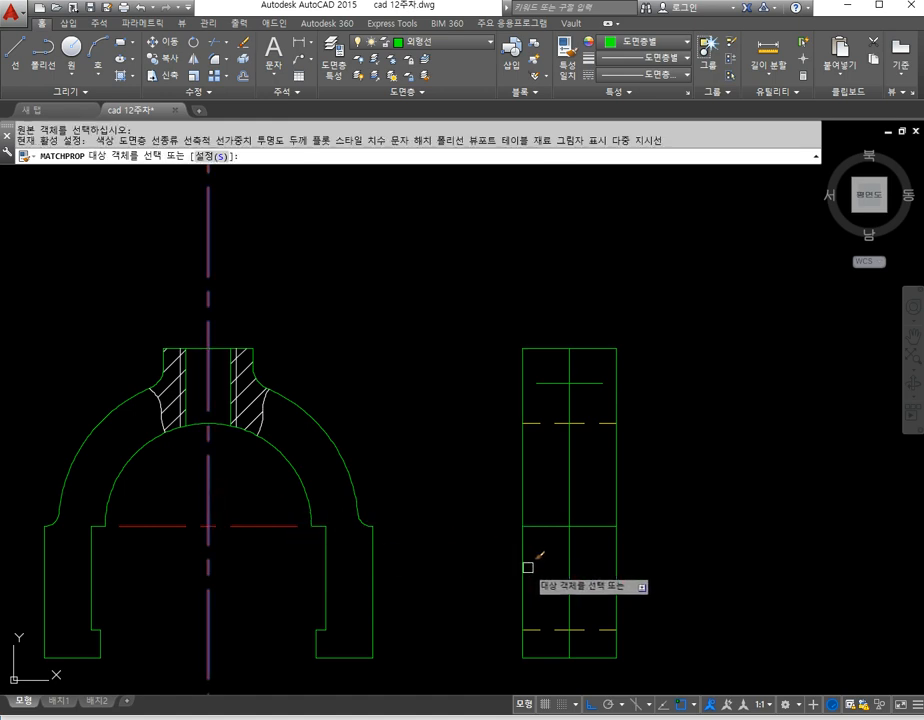
left_click(568, 470)
key("Escape")
key("Escape")
key("Escape")
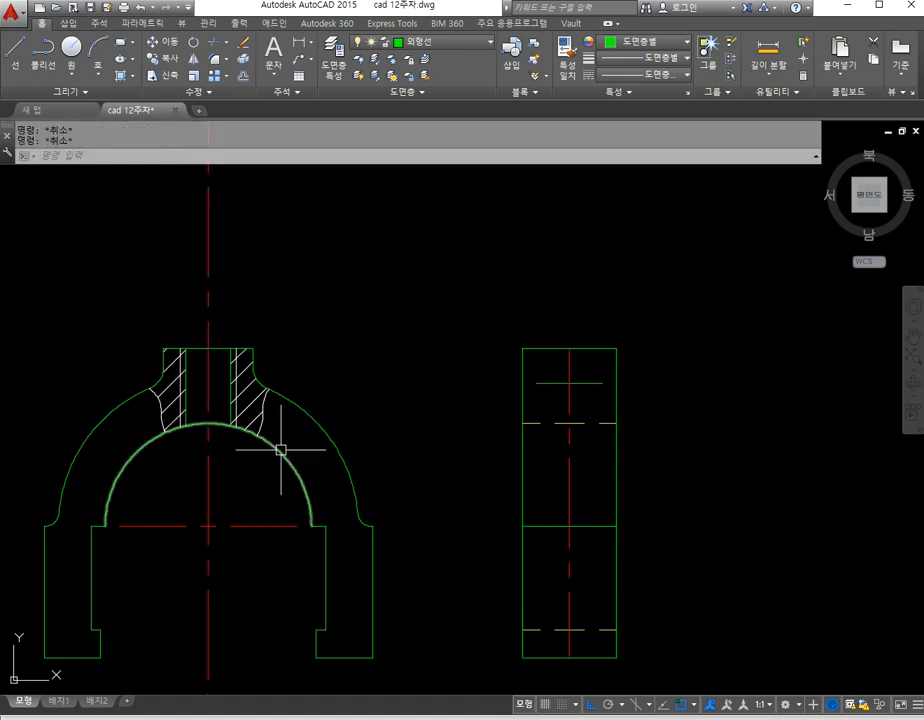
Step: Copy the boss's hole and thread lines from the front view's top midpoint to the midpoint of the side view's top edge
type("co")
key("Return")
scroll(180, 350, "up", 4)
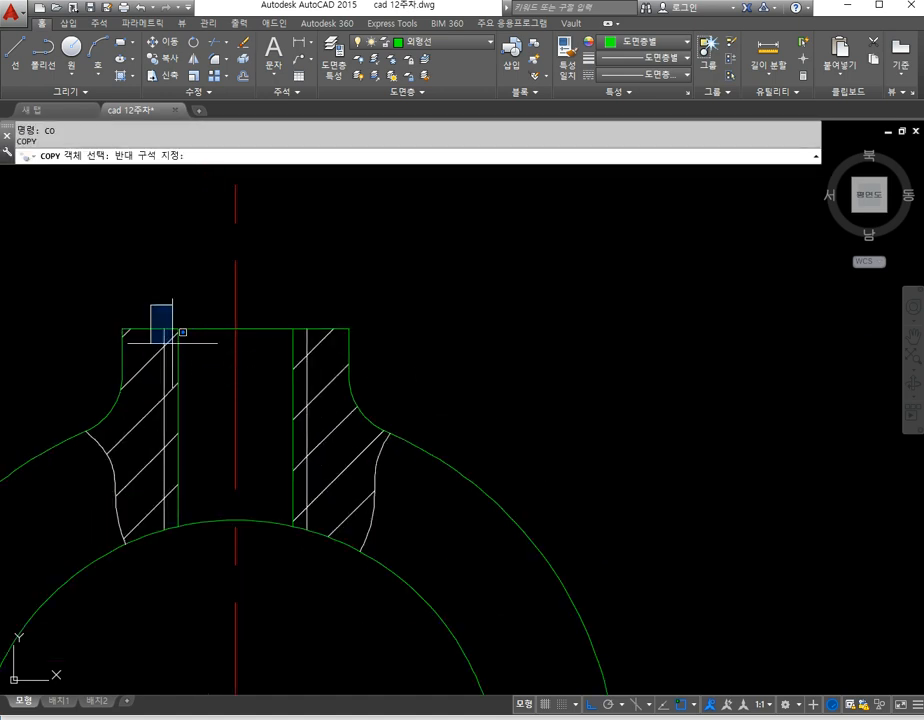
left_click(322, 556)
key("Return")
left_click(236, 328)
scroll(491, 377, "down", 6)
scroll(505, 362, "up", 4)
left_click(507, 380)
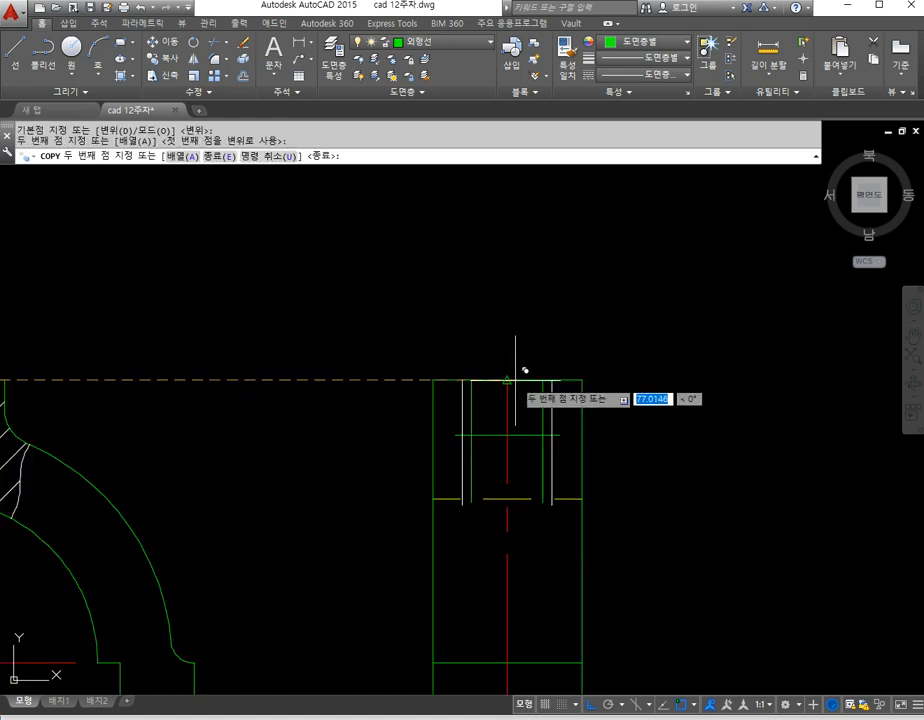
Step: Trim the ends of the side view's hole and thread lines that extend below the yellow hidden line of the inner arc
key("Escape")
type("tr")
key("Return")
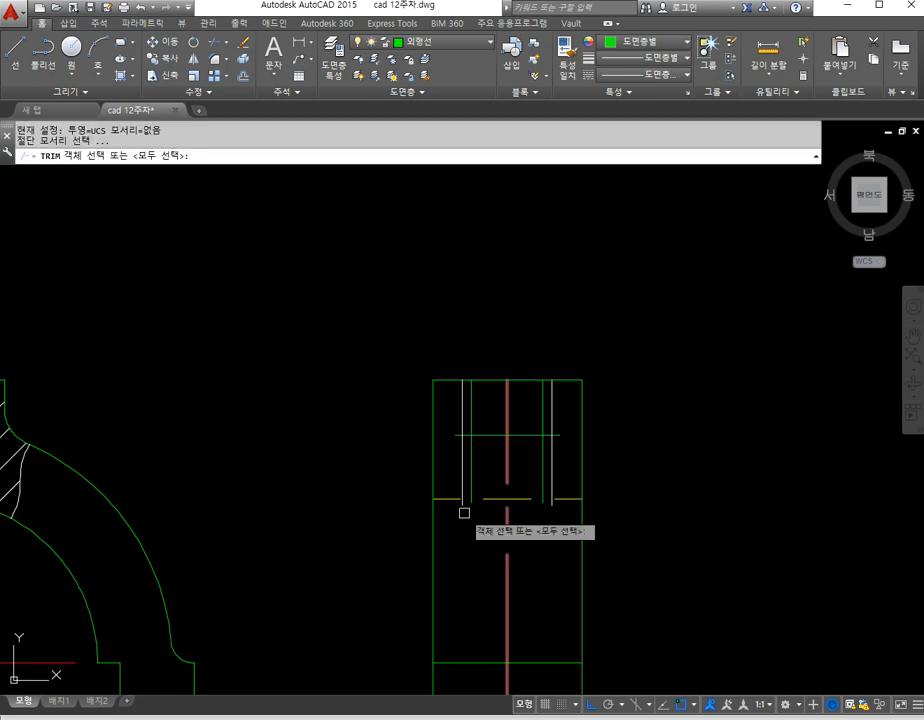
key("Return")
scroll(464, 513, "up", 4)
left_click(497, 501)
left_click(449, 490)
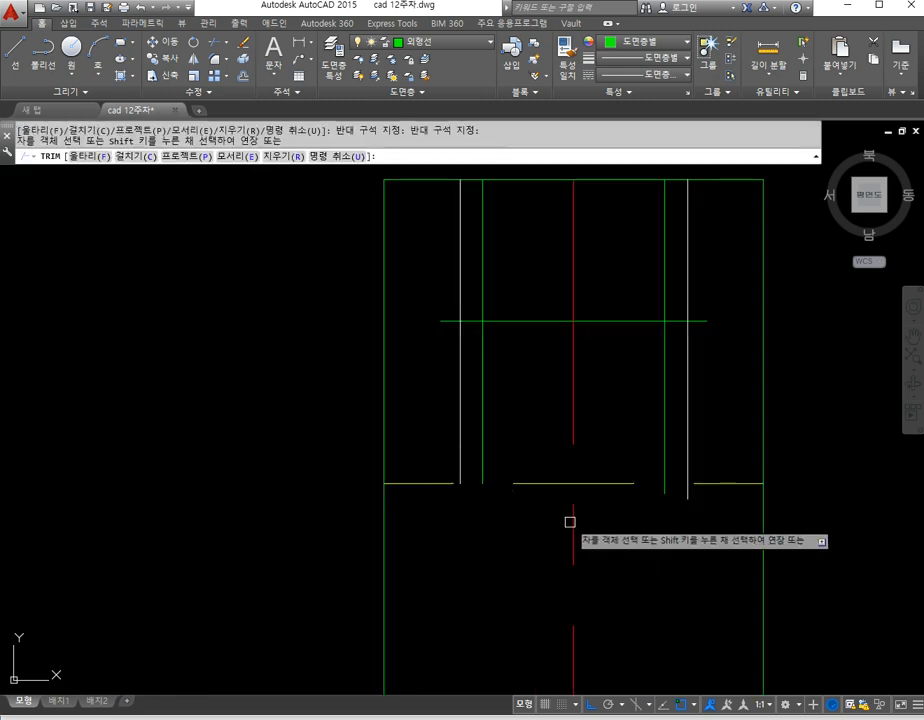
left_click(695, 501)
left_click(656, 488)
key("Escape")
key("Escape")
Step: Match the side view's four vertical hole and thread lines to the yellow hidden line's properties
type("ma")
key("Return")
left_click(705, 486)
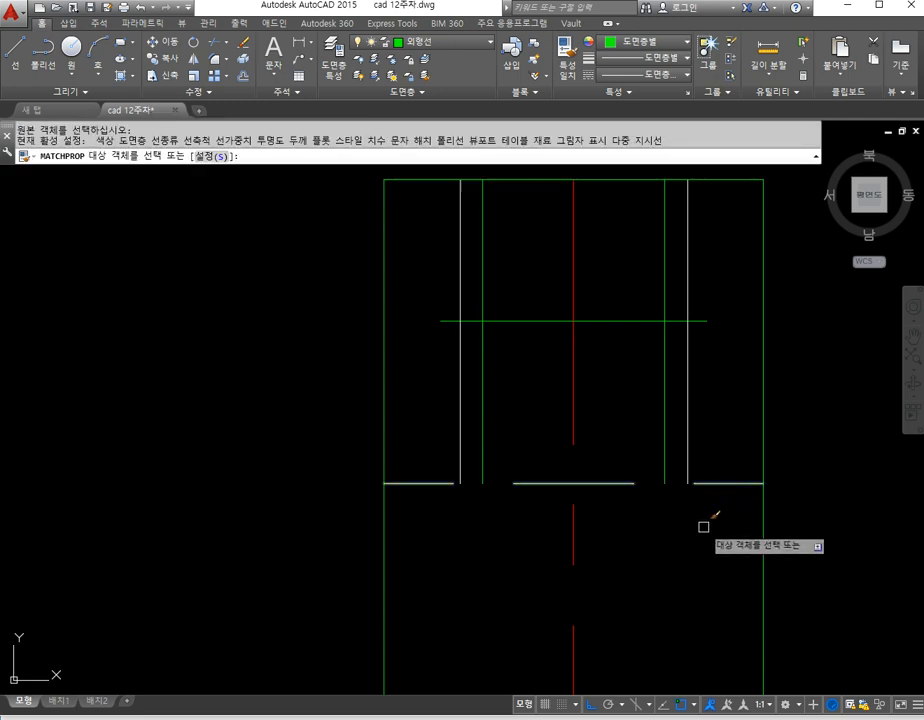
left_click(663, 470)
left_click(505, 509)
left_click(450, 467)
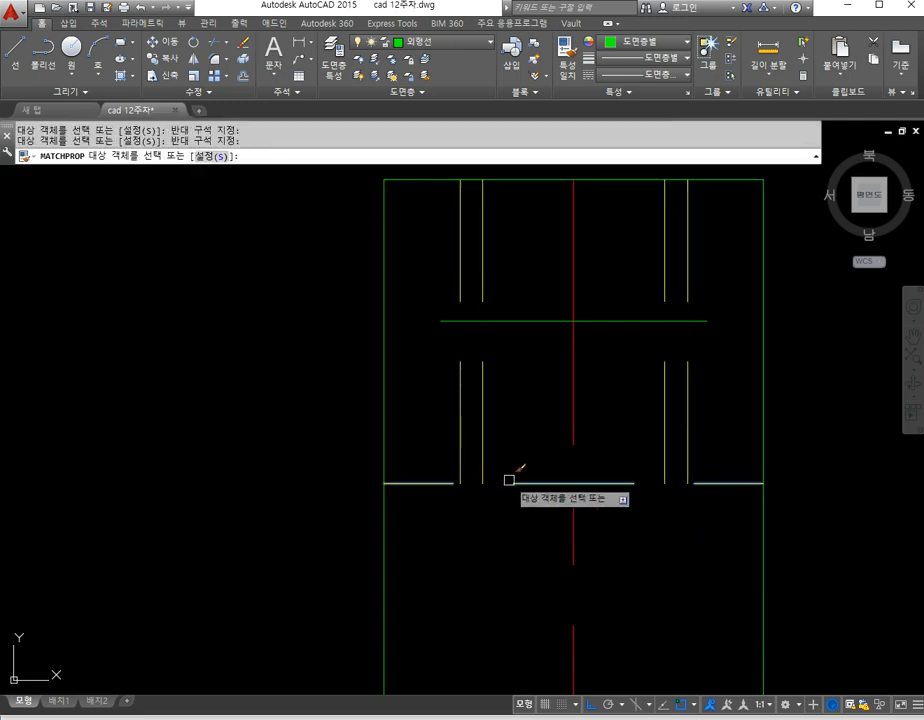
key("Escape")
key("Escape")
scroll(506, 481, "down", 5)
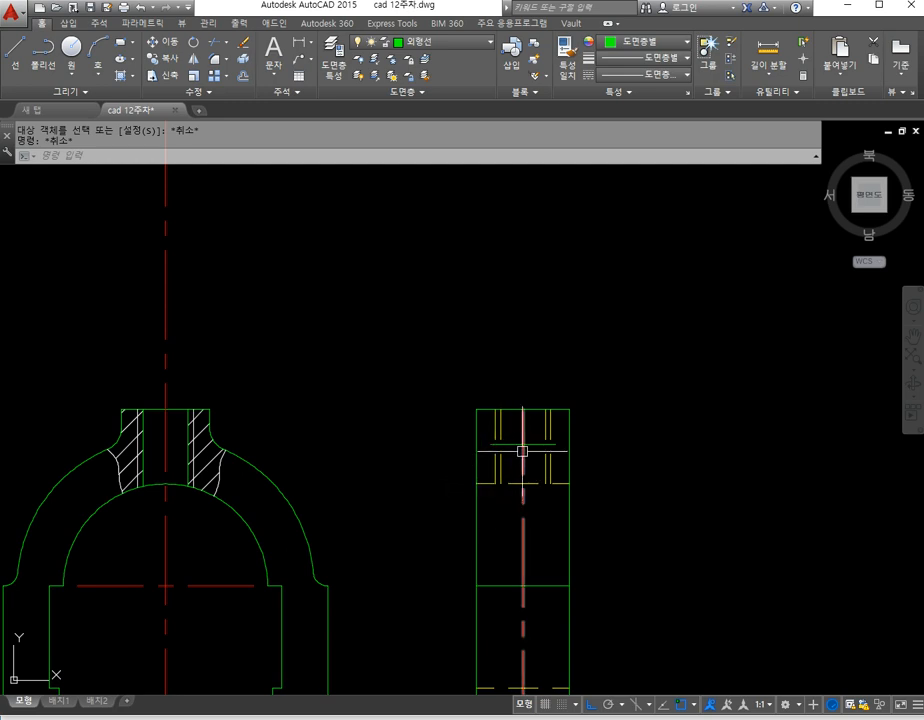
Step: Lengthen the side view's red centerline by 3 mm beyond both its upper and lower ends
type("len")
key("Return")
type("de")
key("Return")
type("3")
key("Return")
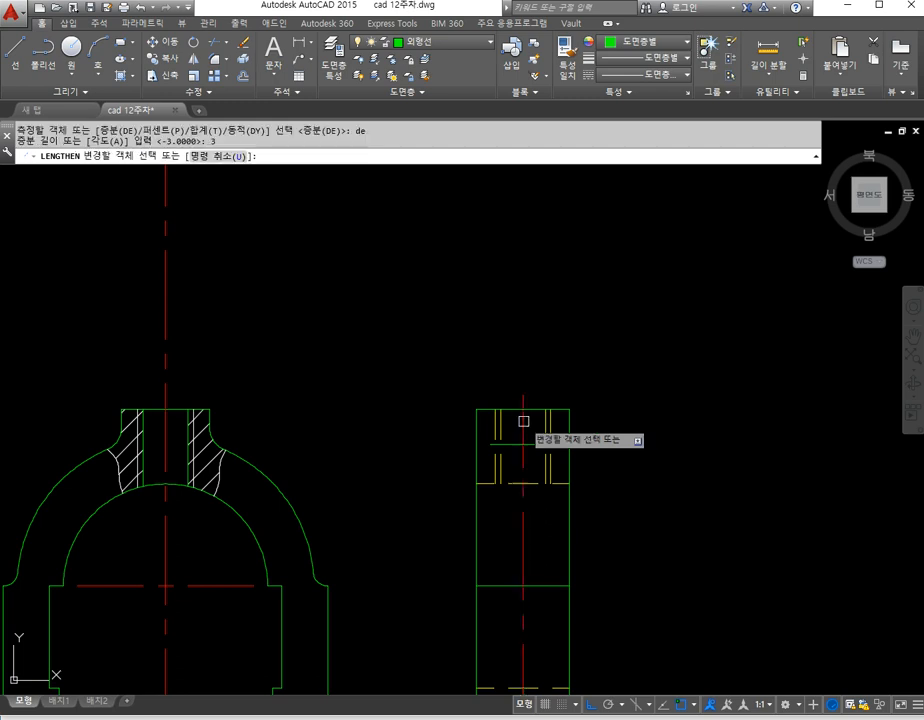
middle_click_drag(530, 588, 526, 398)
left_click(519, 485)
key("Escape")
key("Escape")
middle_click_drag(490, 526, 537, 588)
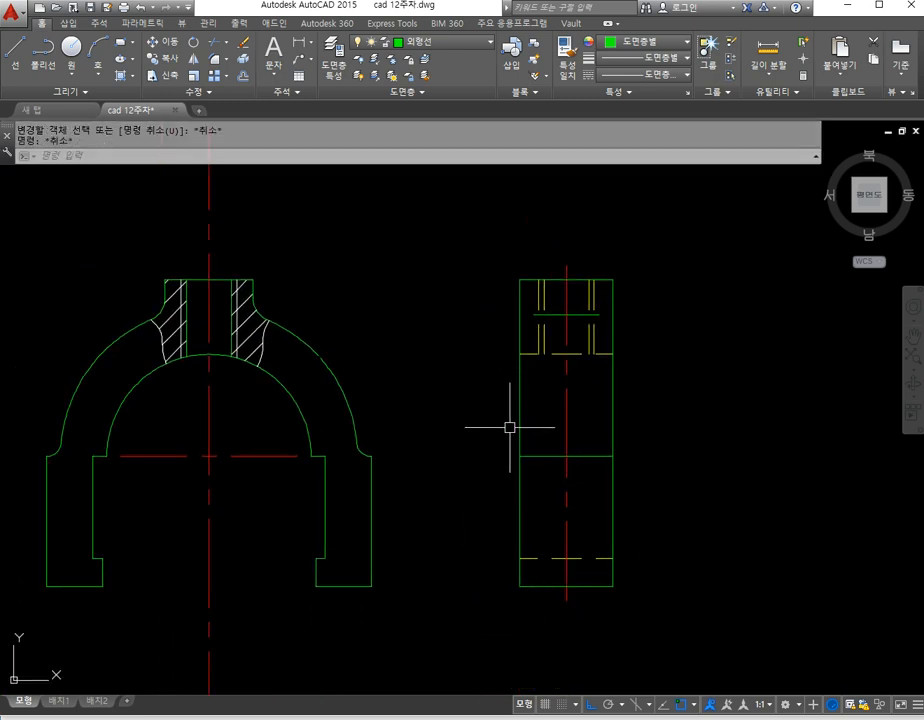
Step: Set the global linetype scale to 0.3
type("lts")
key("Return")
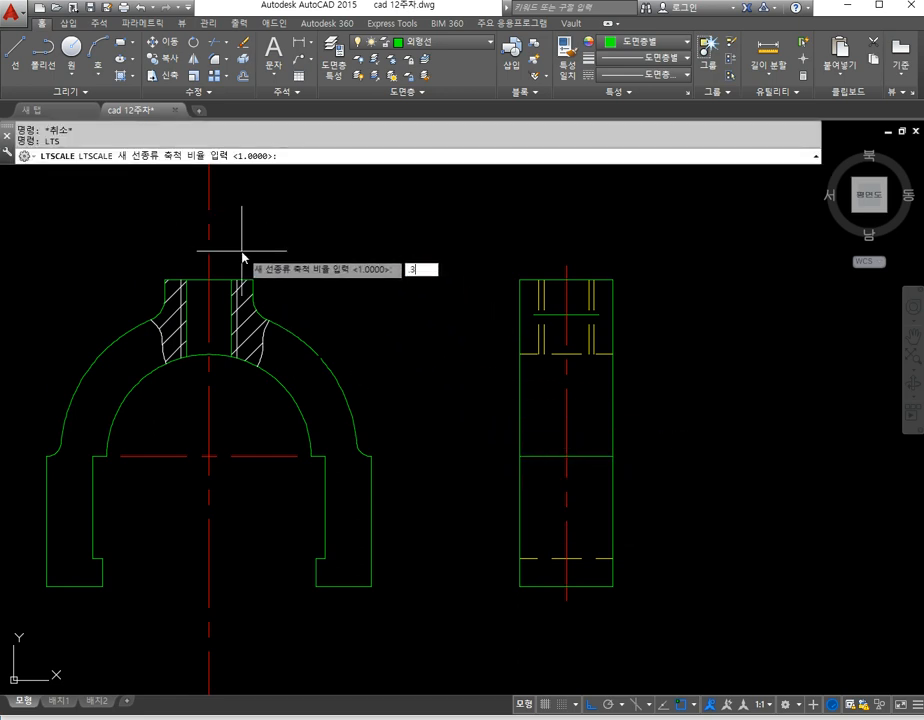
type(".3")
key("Return")
middle_click_drag(525, 362, 548, 437)
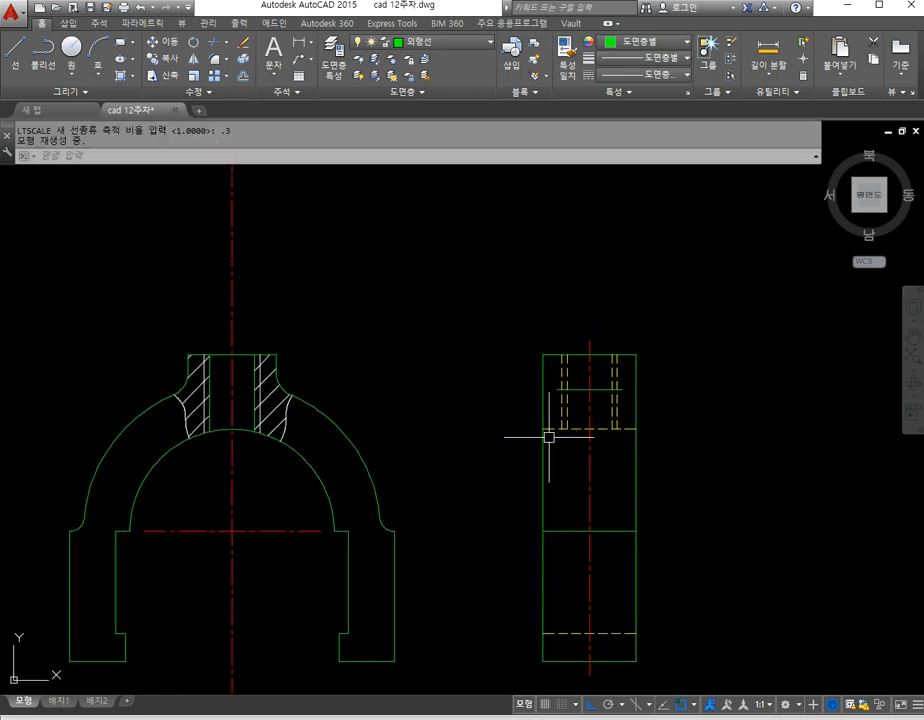
scroll(320, 435, "down", 2)
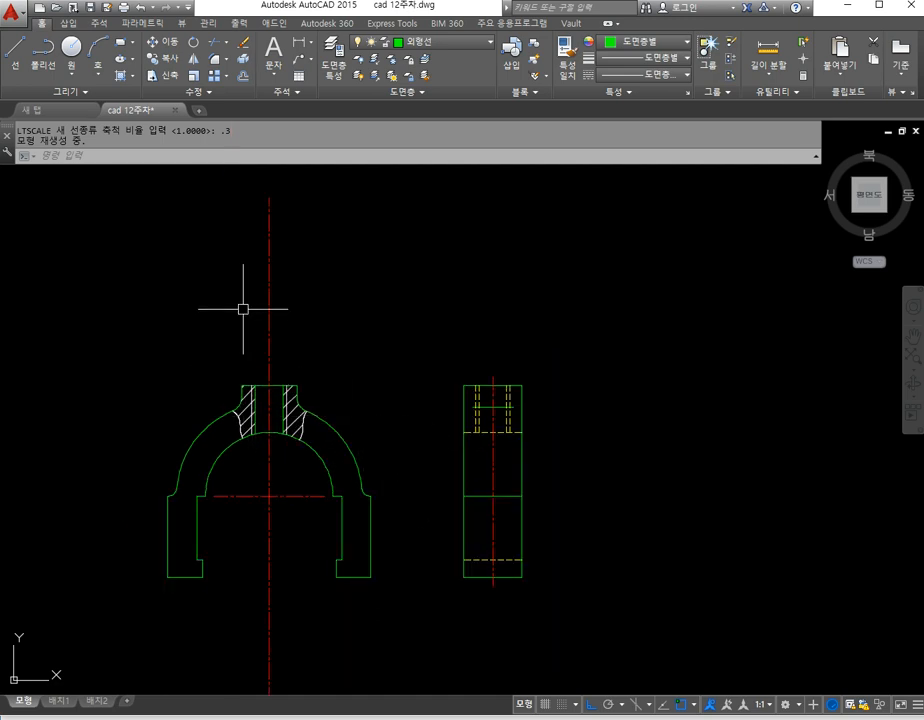
Step: Shorten the front view's vertical centerline at both ends so it extends only slightly beyond the yoke outline
left_click(268, 281)
left_click(268, 198)
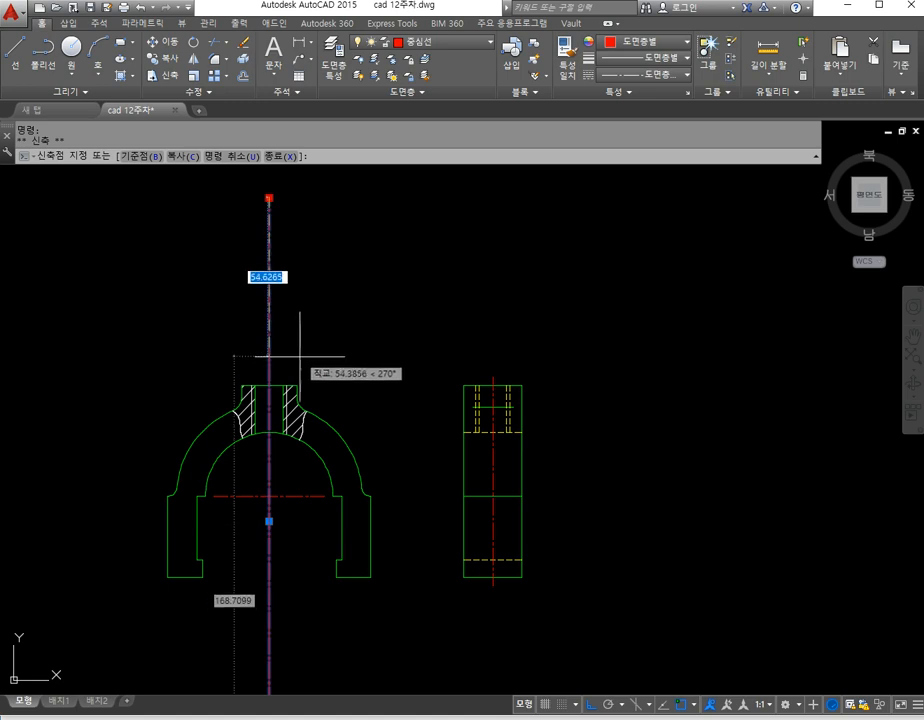
left_click(301, 367)
middle_click_drag(320, 604, 357, 371)
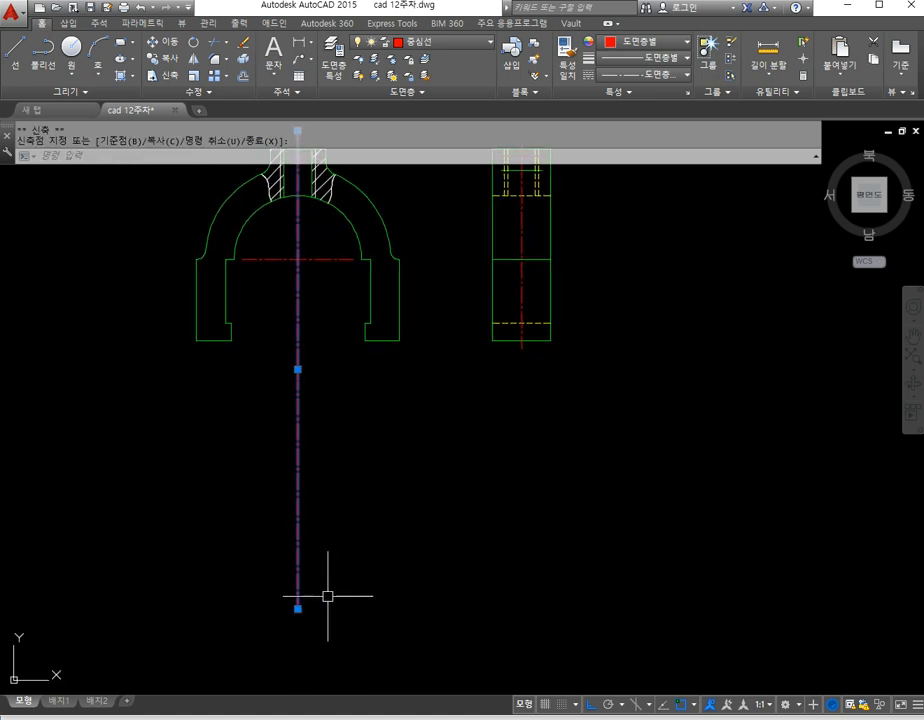
left_click(350, 357)
key("Escape")
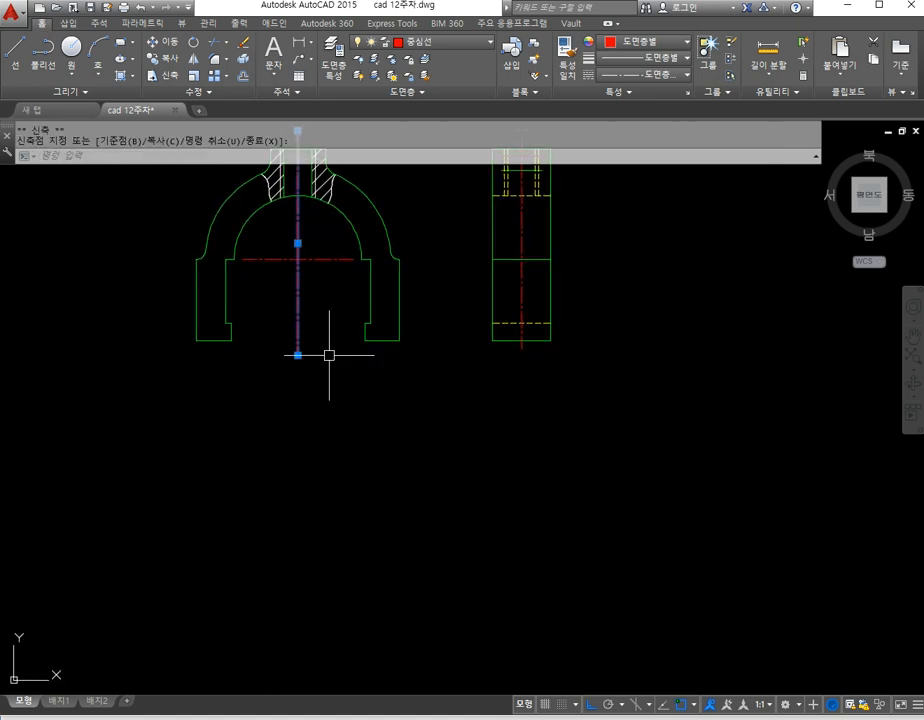
key("Escape")
middle_click_drag(350, 357, 391, 549)
scroll(357, 441, "up", 2)
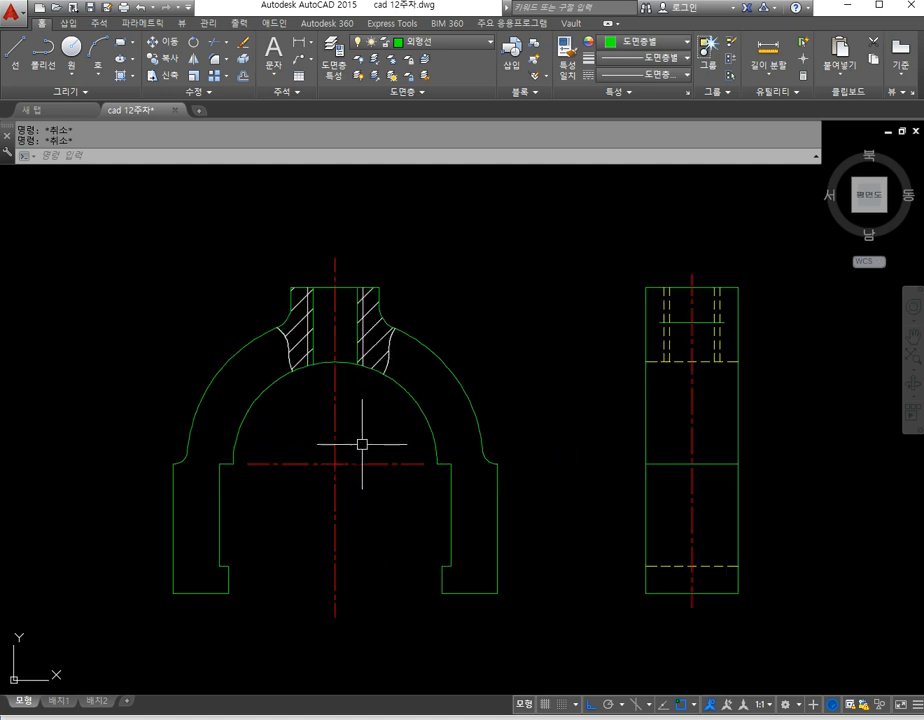
Step: Move both yoke views straight up, closer to the V-block base views
scroll(411, 455, "down", 8)
scroll(465, 452, "up", 2)
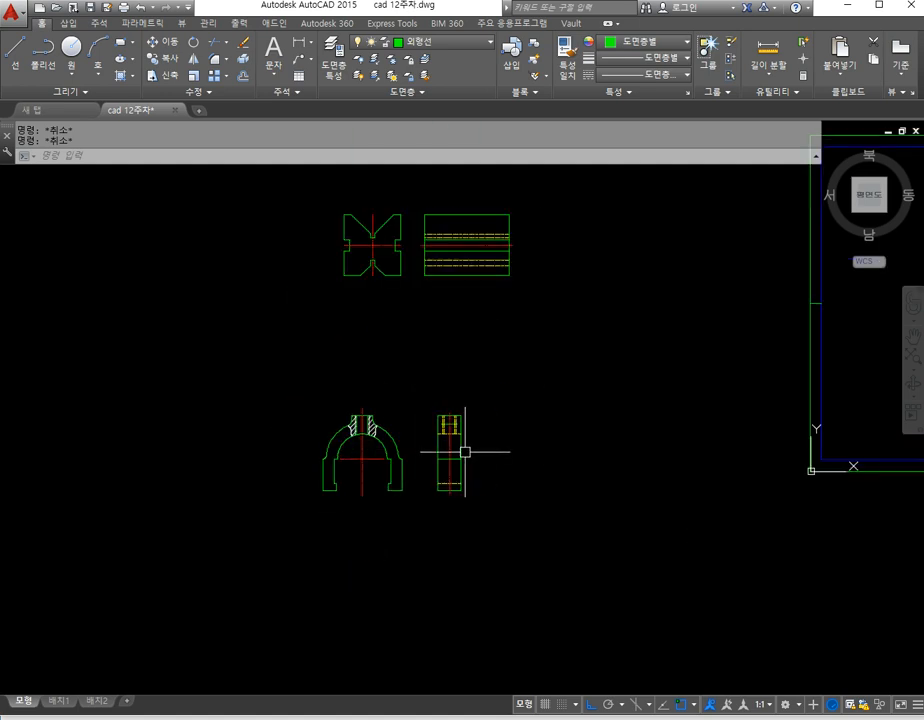
type("m")
key("Return")
left_click(524, 549)
left_click(296, 390)
key("Return")
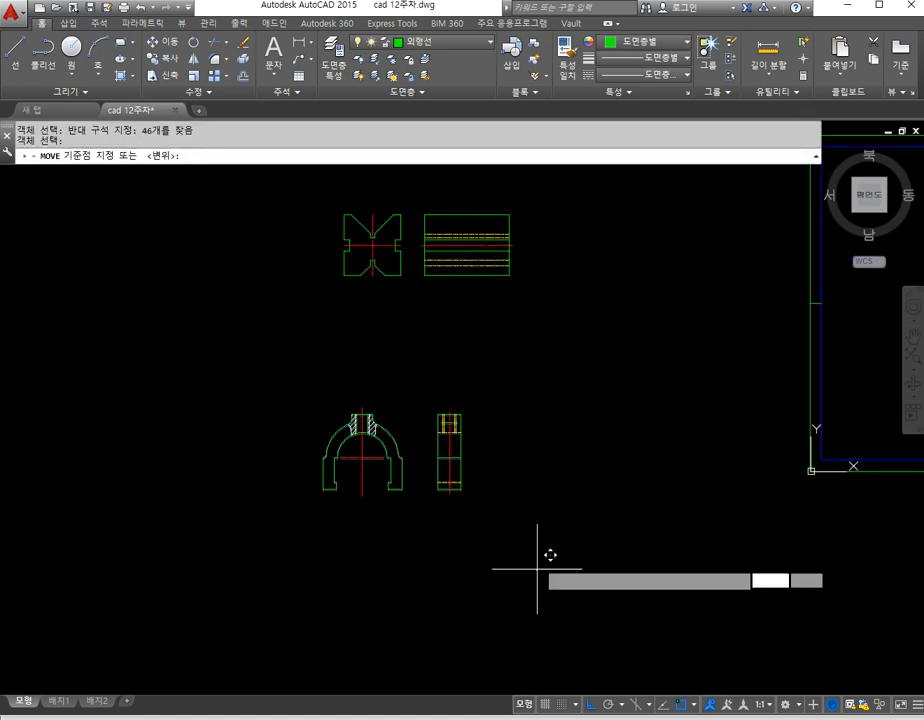
left_click(538, 573)
left_click(535, 489)
Step: Move both yoke views slightly to the right so they sit beneath the base views
key("Return")
left_click(527, 448)
left_click(318, 330)
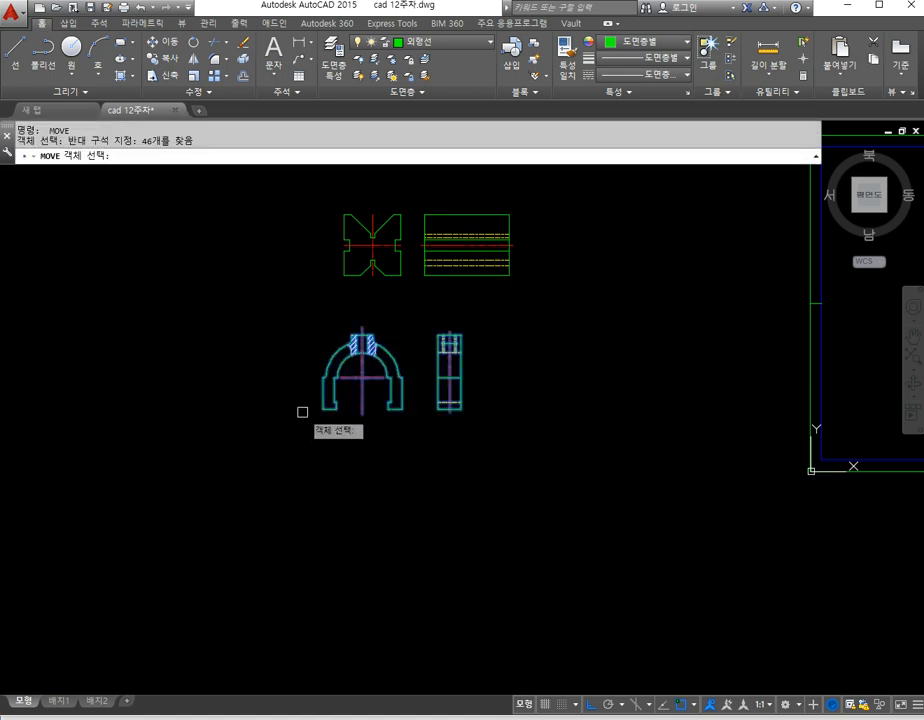
key("Return")
left_click(318, 473)
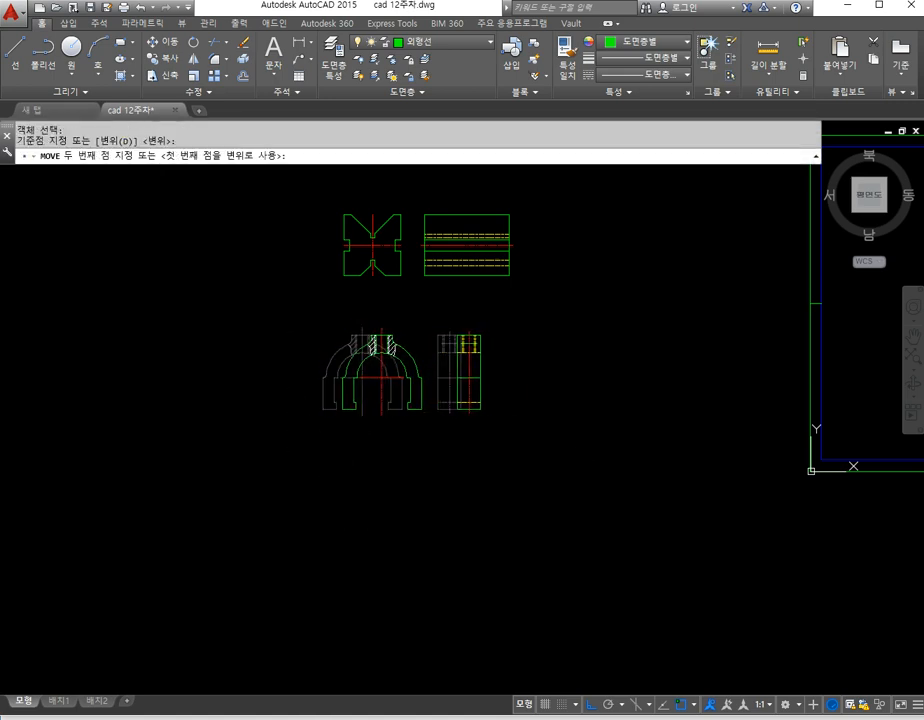
left_click(355, 467)
middle_click_drag(475, 422, 470, 430)
scroll(282, 486, "down", 3)
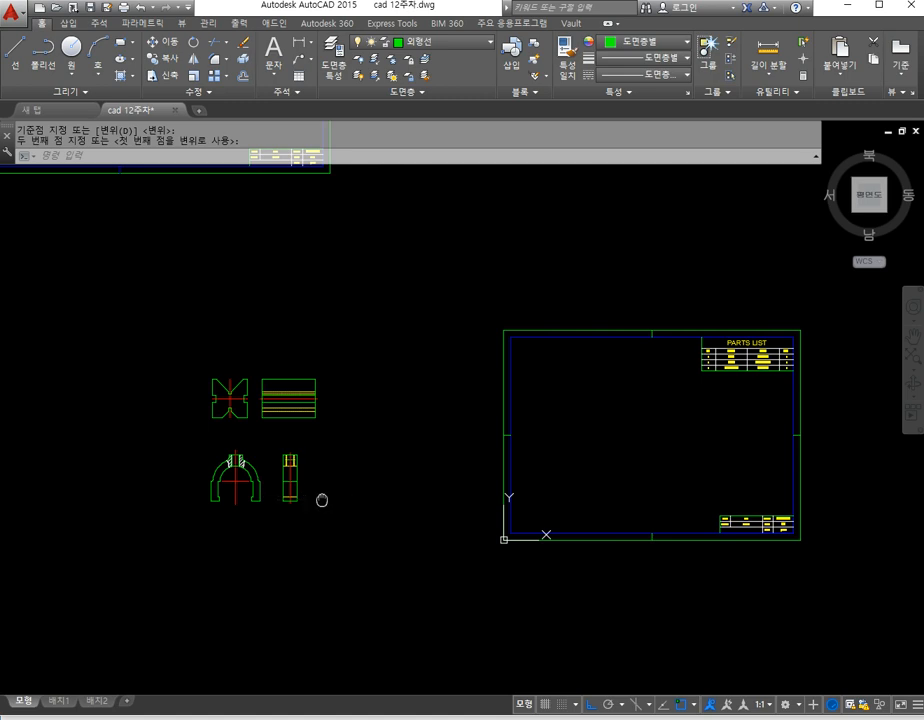
Step: Move the two base views horizontally into the upper left area of the drawing frame with the parts list
type("m")
key("Return")
left_click(340, 422)
left_click(183, 358)
key("Return")
left_click(289, 417)
left_click(612, 415)
Step: Move both yoke views into the lower right area of the drawing frame, just above the title block, with ortho off
type("m")
key("Return")
left_click(324, 520)
left_click(233, 443)
key("Return")
left_click(281, 478)
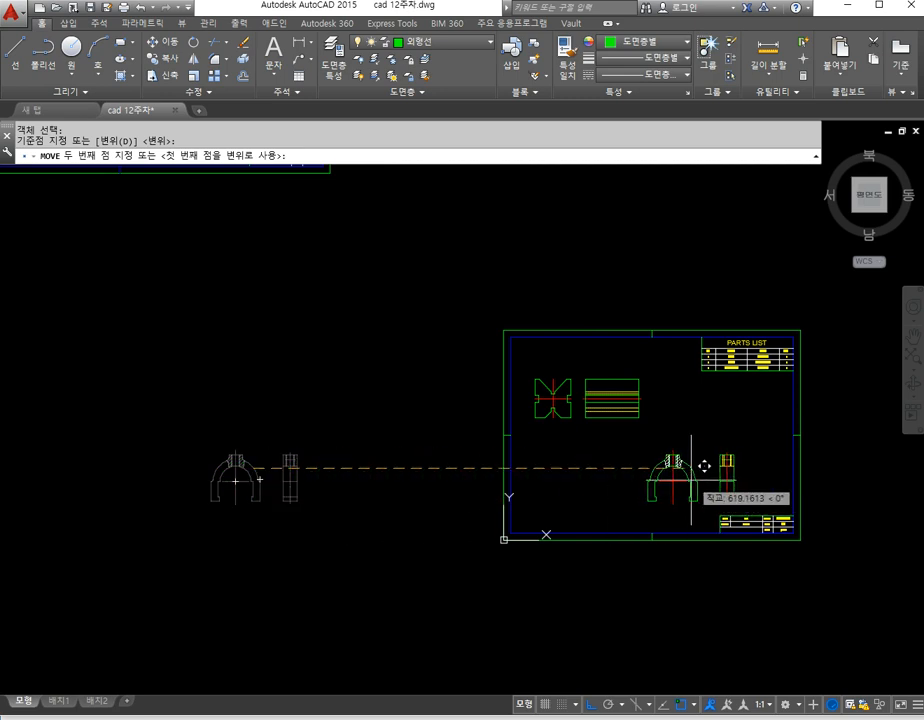
key("F8")
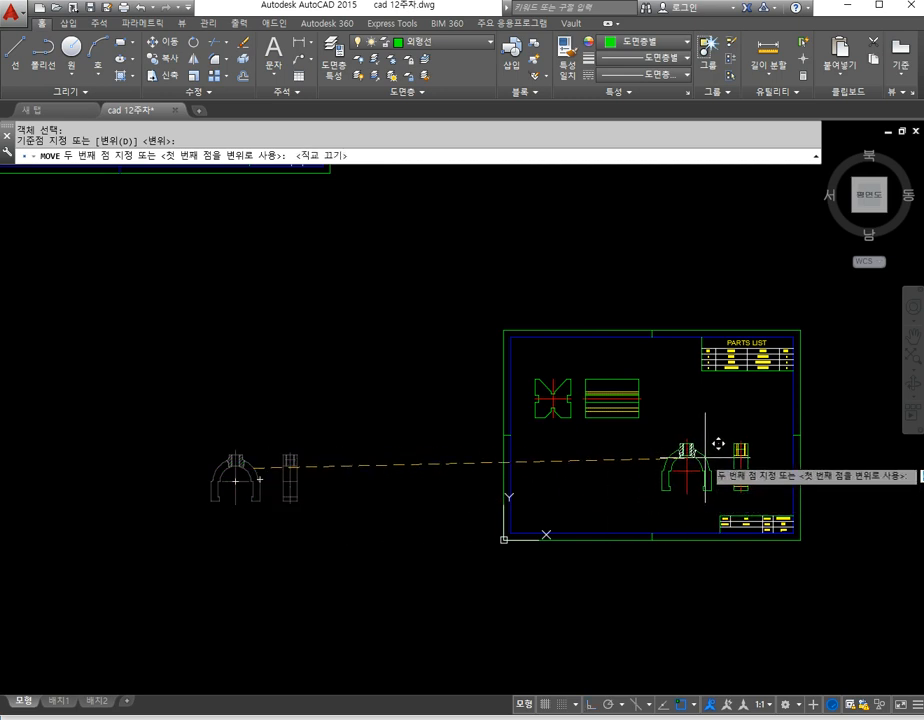
left_click(706, 460)
key("Escape")
key("Escape")
scroll(606, 468, "up", 3)
middle_click_drag(589, 489, 461, 533)
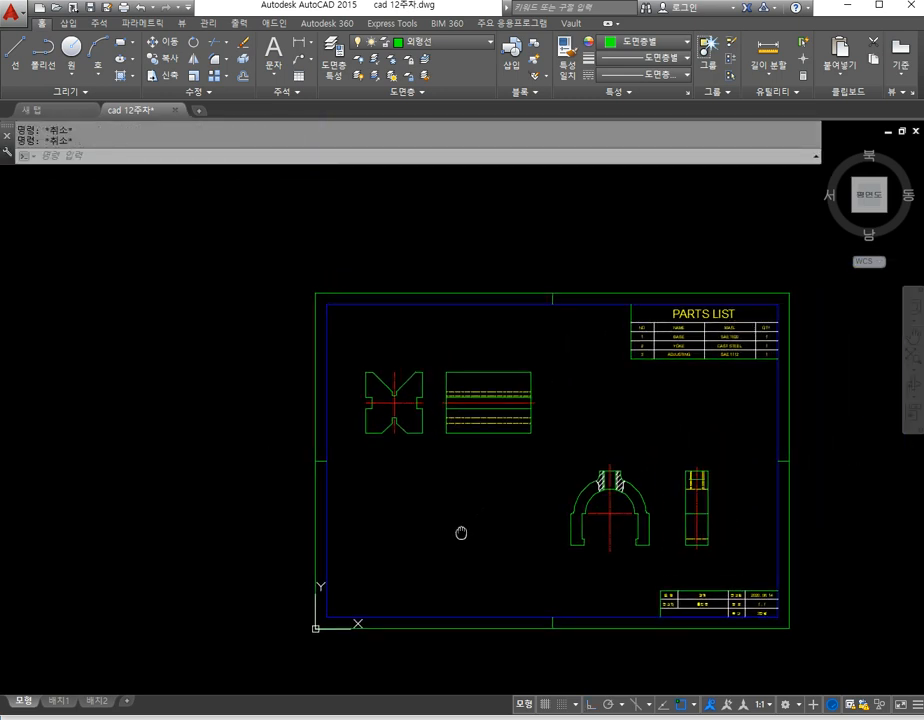
middle_click_drag(523, 530, 409, 505)
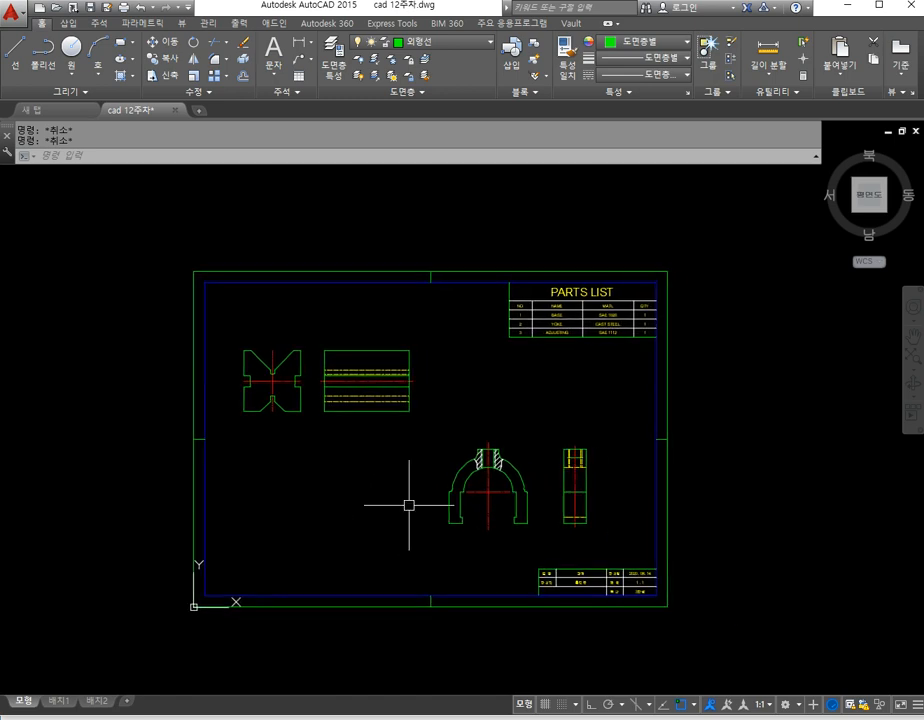
middle_click_drag(337, 511, 425, 478)
Step: Examine the adjusting screw's dimensions in the v-block-clampjpg.jpg reference image, then return to the drawing
key("alt+Tab")
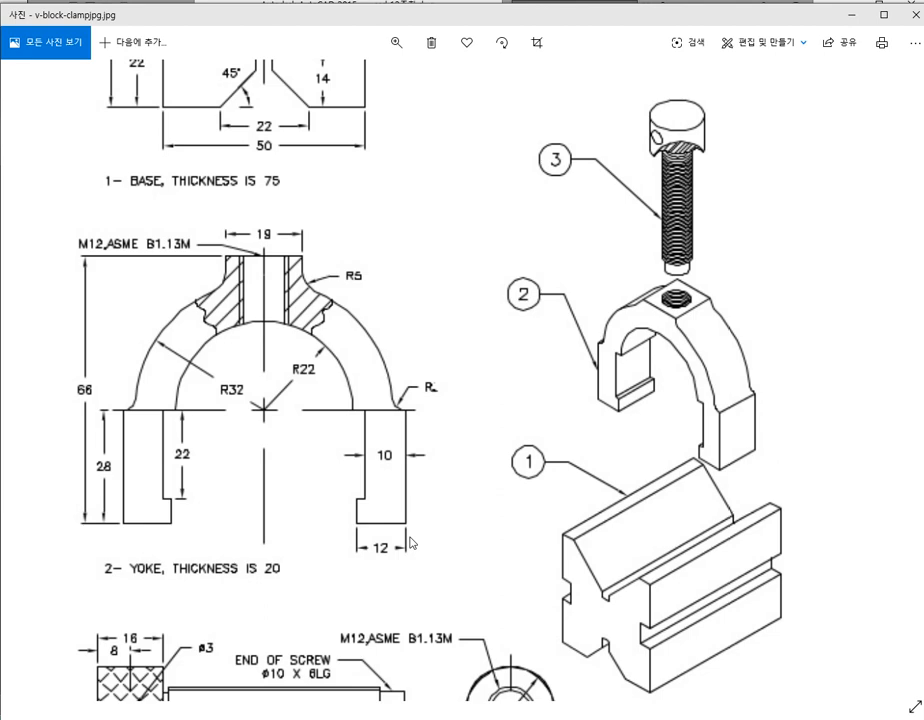
mouse_move(442, 601)
left_mouse_down()
mouse_move(436, 447)
mouse_move(446, 412)
left_mouse_up()
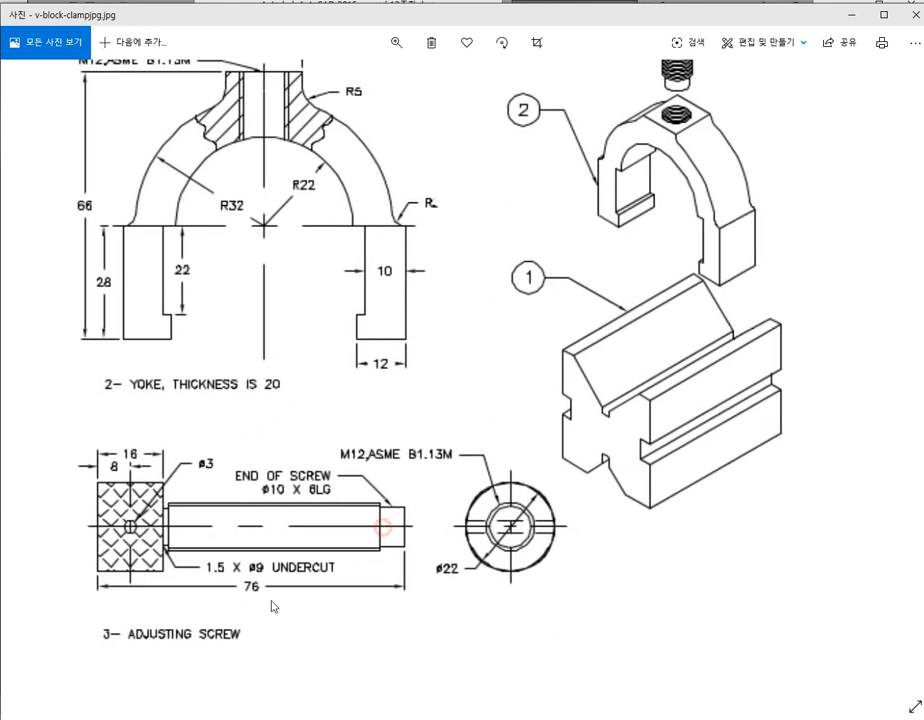
key("alt+Tab")
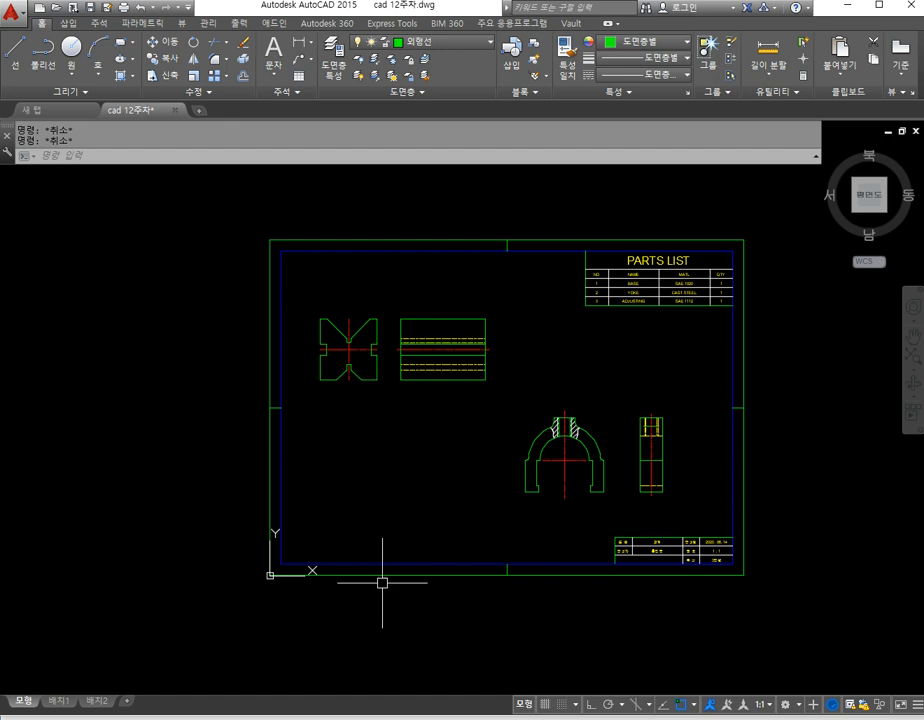
type("l")
key("Return")
left_click(332, 511)
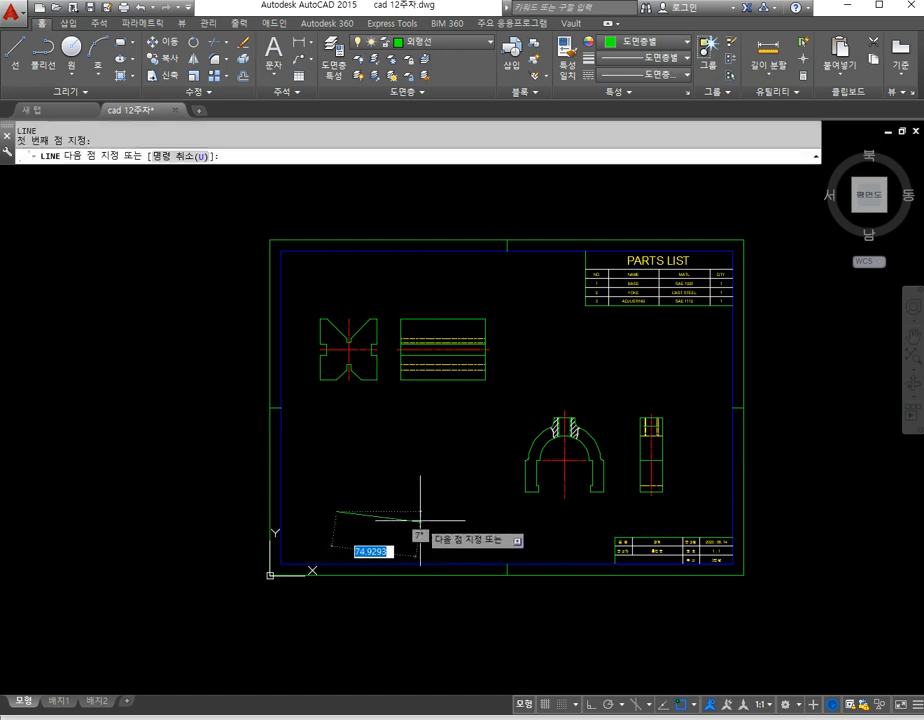
key("Escape")
Step: With ortho on, draw a long horizontal axis line outside the frame and a vertical line crossing it near its left end
middle_click_drag(302, 528, 613, 511)
key("space")
left_click(187, 503)
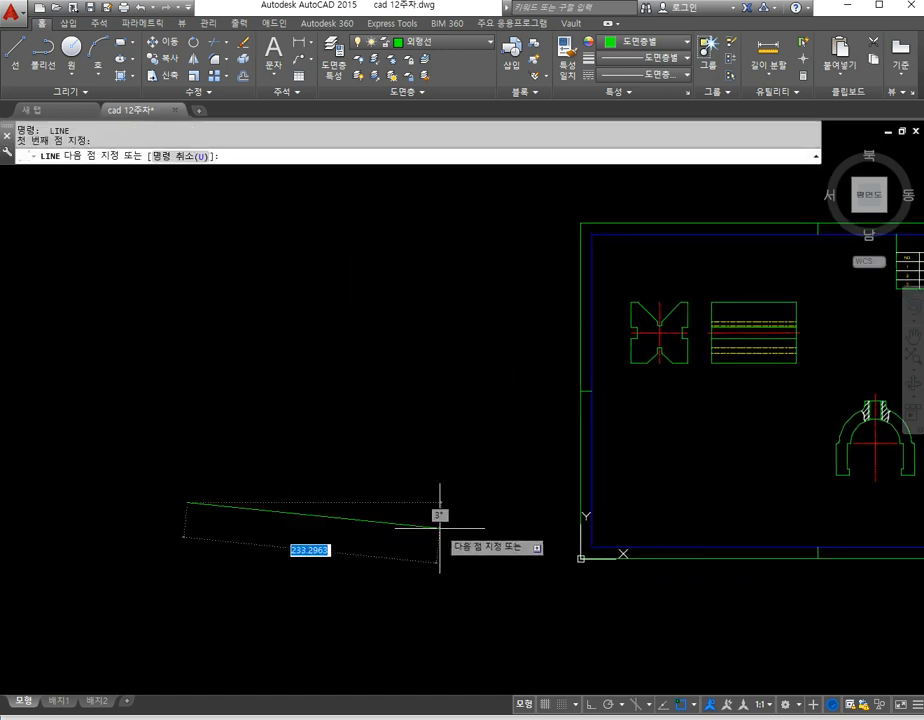
left_click(590, 705)
left_click(403, 532)
scroll(214, 512, "up", 2)
key("space")
key("space")
left_click(243, 433)
Step: Offset the vertical line 16 mm to the right for the length of the screw head, as in the reference image
key("alt+Tab")
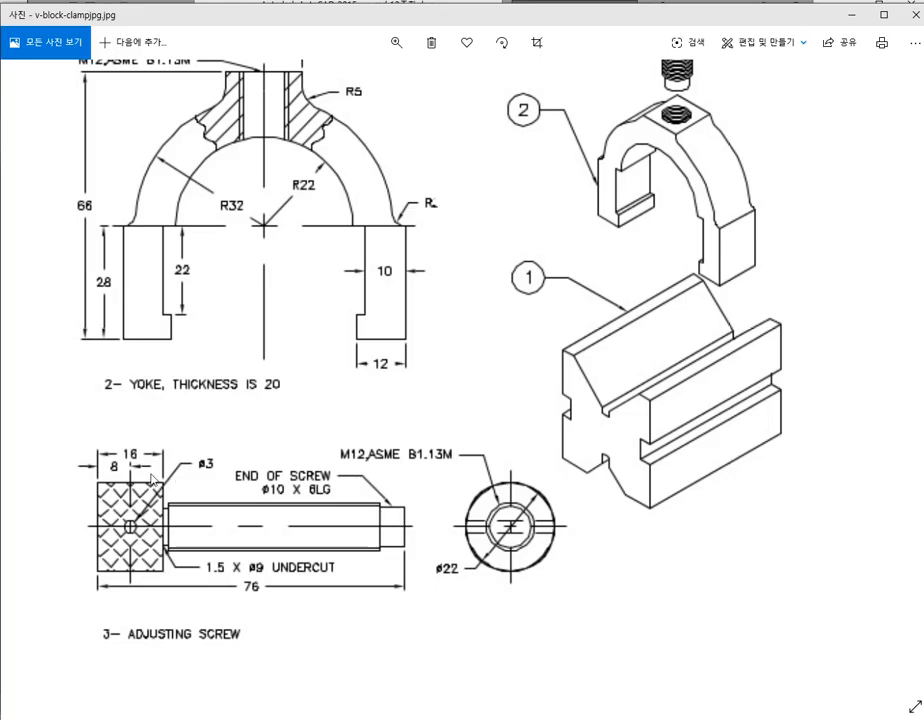
key("alt+Tab")
key("Return")
type("10")
key("Return")
left_click(243, 466)
left_click(260, 497)
scroll(273, 491, "up", 2)
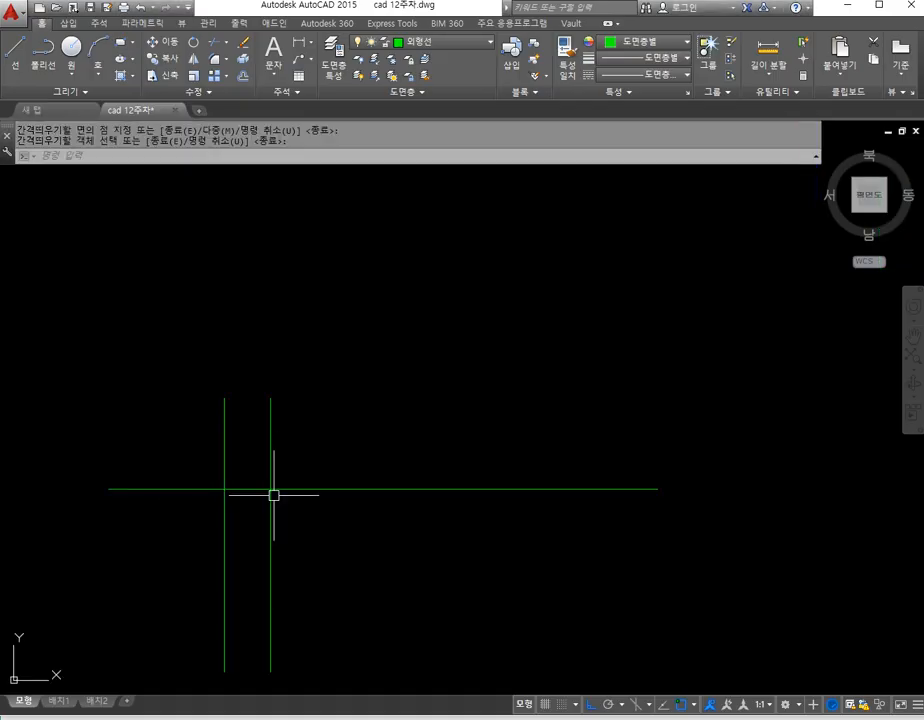
Step: Offset the screw head's left vertical line 8 mm to the right to mark the cross hole's center
key("Return")
key("Return")
type("8")
key("Return")
left_click(225, 472)
left_click(245, 476)
key("alt+Tab")
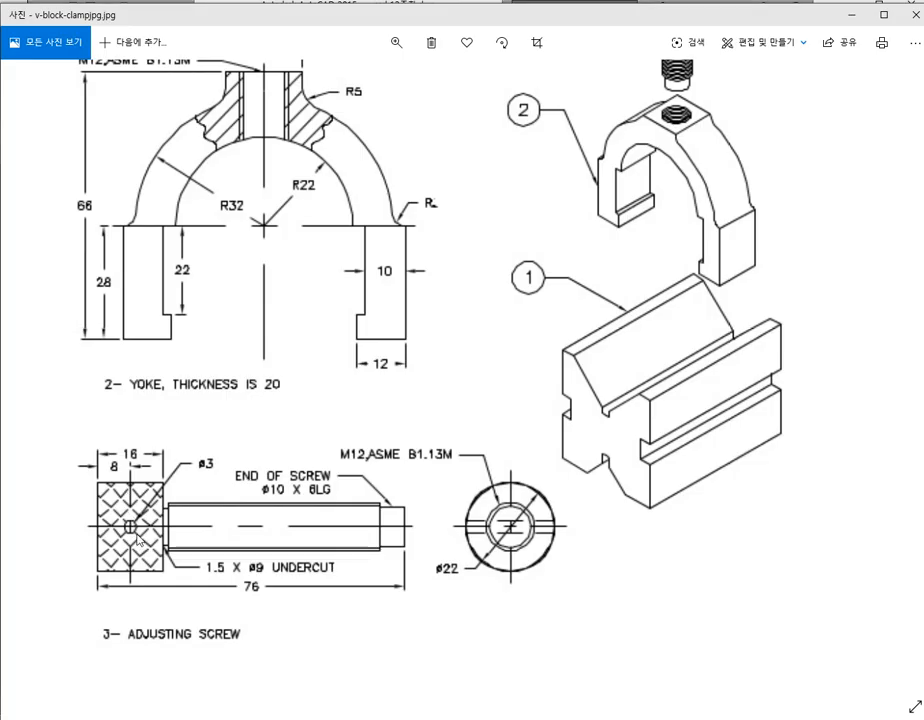
key("alt+Tab")
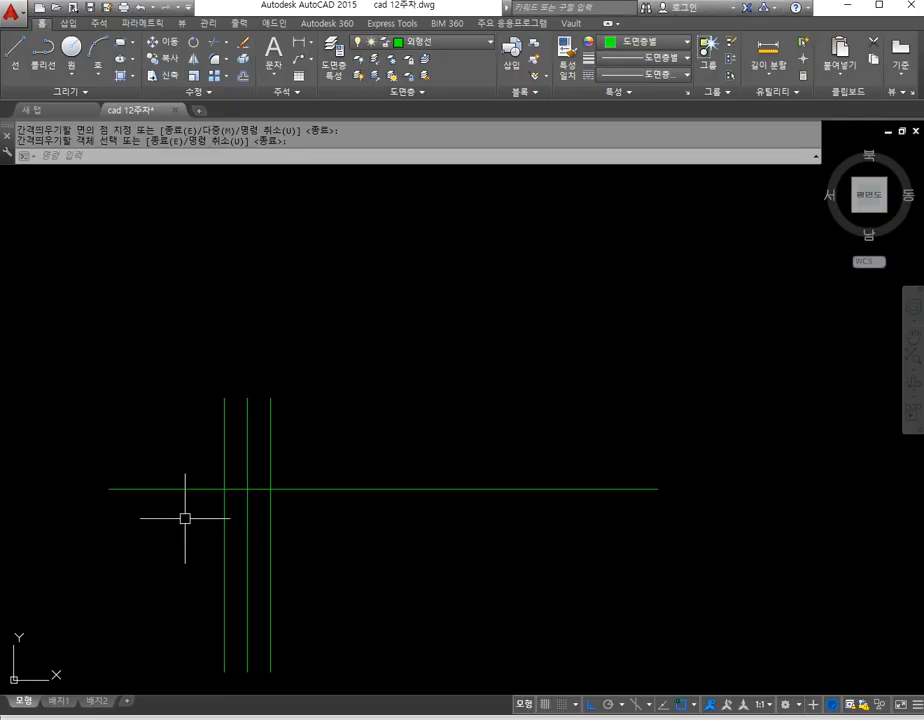
Step: Check the head diameter in the reference image and offset the horizontal axis line 11 mm both upward and downward
key("alt+Tab")
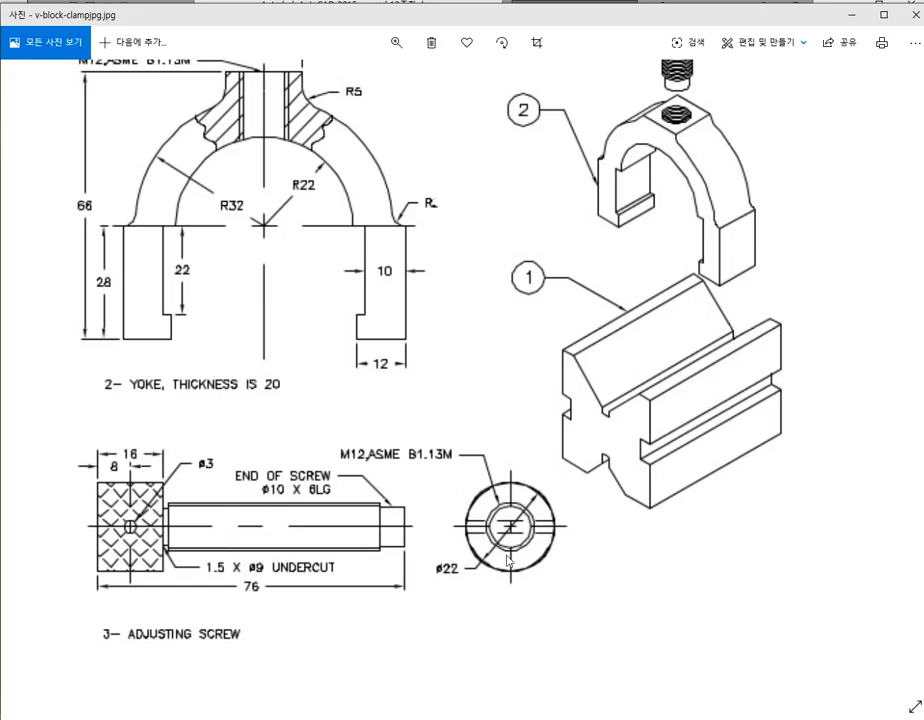
key("alt+Tab")
key("Escape")
key("Escape")
type("o")
key("Return")
type("11")
key("Return")
left_click(314, 489)
left_click(305, 460)
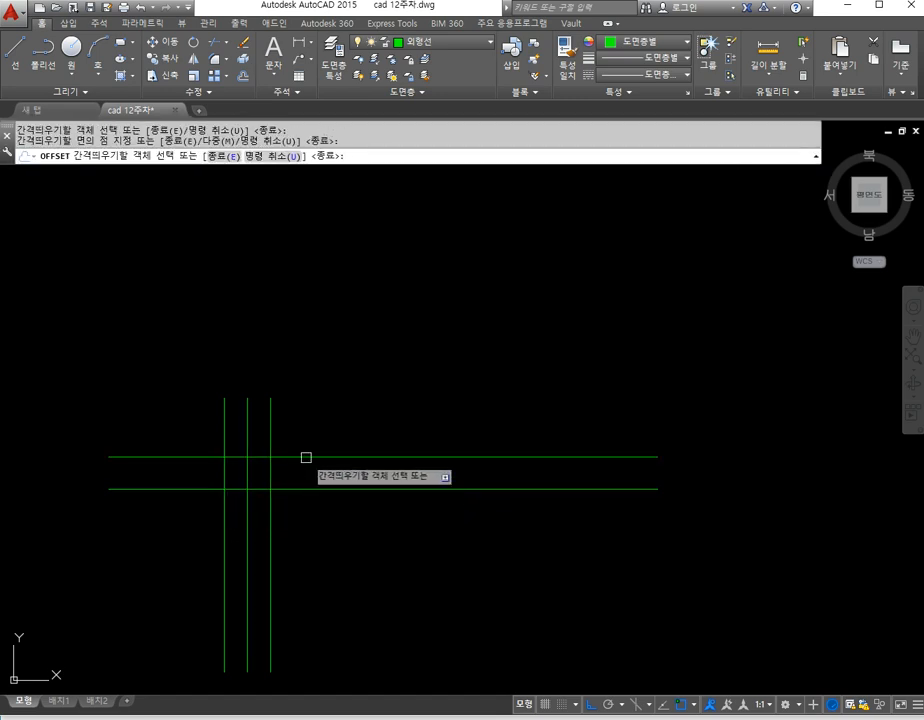
left_click(302, 489)
left_click(301, 505)
key("Escape")
key("Escape")
Step: Fillet the upper left corner between the screw head's left vertical line and upper horizontal line
scroll(228, 495, "up", 4)
type("f")
key("Return")
left_click(214, 423)
left_click(236, 398)
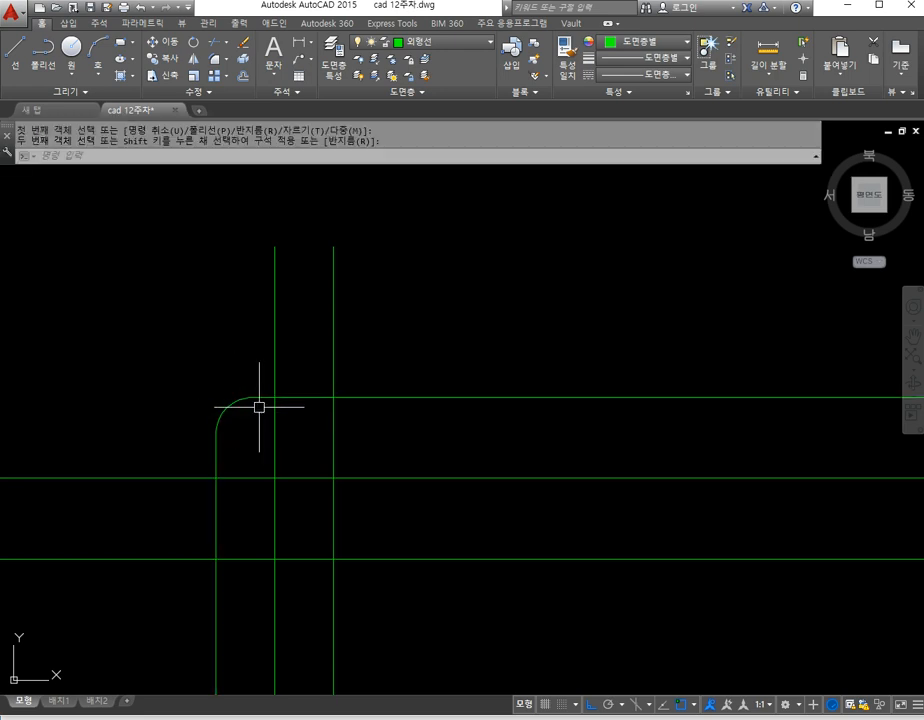
Step: Undo the rounded corner and join the screw head's upper left corner with a fillet of radius 0
type("u")
key("Return")
type("f")
key("Return")
type("r")
key("Return")
type("0")
key("Return")
left_click(230, 398)
left_click(216, 480)
Step: Close the screw head's other three corners with zero-radius fillets to complete the rectangle
key("Return")
left_click(216, 525)
left_click(311, 555)
key("Return")
left_click(319, 555)
left_click(333, 520)
key("Return")
left_click(322, 398)
left_click(332, 411)
Step: Check the overall length in the reference image and offset the head's left vertical line 76 mm to the right
key("alt+Tab")
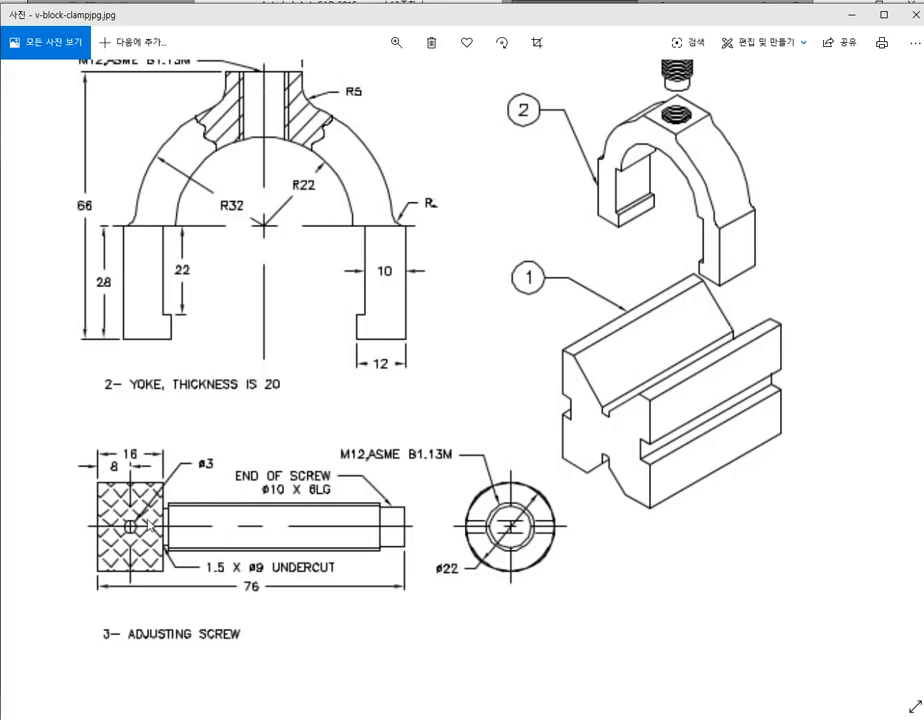
key("alt+Tab")
key("Escape")
key("Escape")
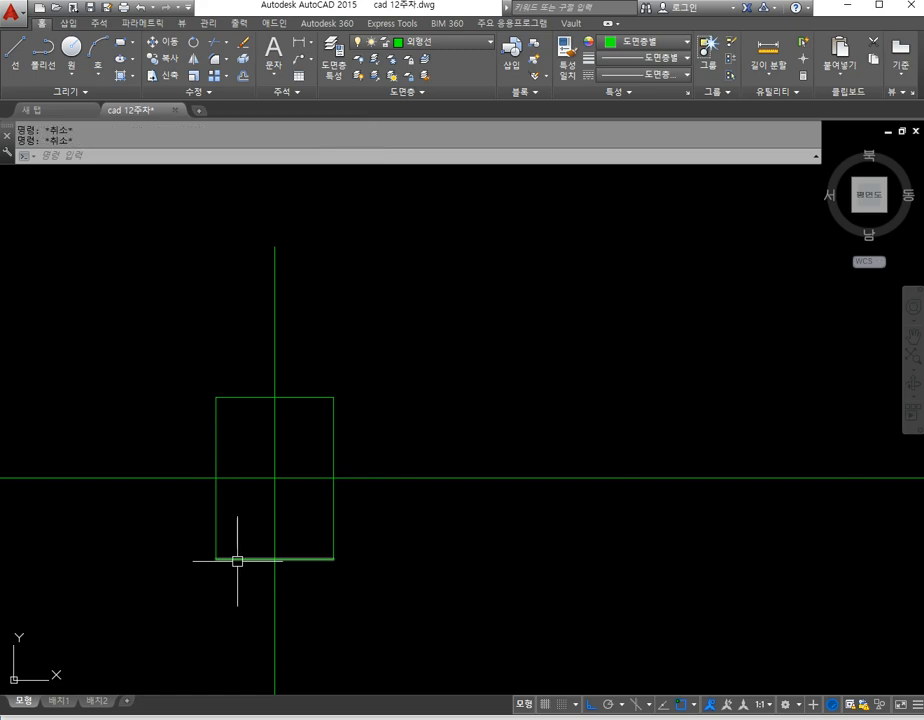
type("o")
key("Return")
type("78")
key("Return")
left_click(216, 540)
left_click(471, 540)
key("alt+Tab")
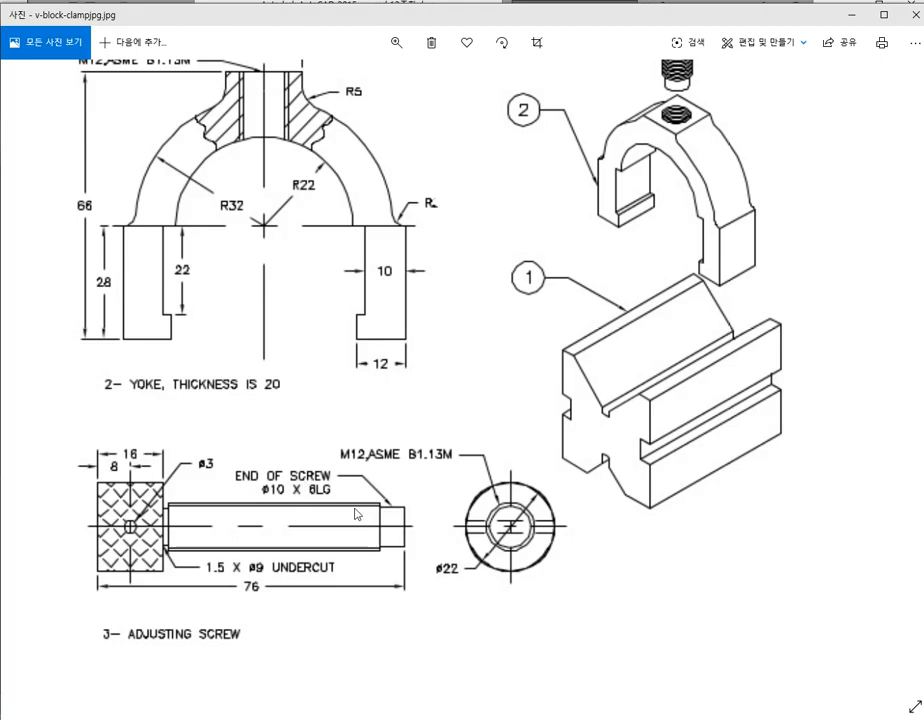
key("alt+Tab")
key("Escape")
key("Escape")
type("o")
key("Return")
type("18")
key("Return")
key("Escape")
key("Escape")
Step: Offset the horizontal axis line 5 mm both upward and downward for the Ø10 screw end
type("o")
key("Return")
key("Return")
left_click(499, 480)
left_click(500, 443)
left_click(499, 479)
left_click(500, 516)
key("Escape")
key("Escape")
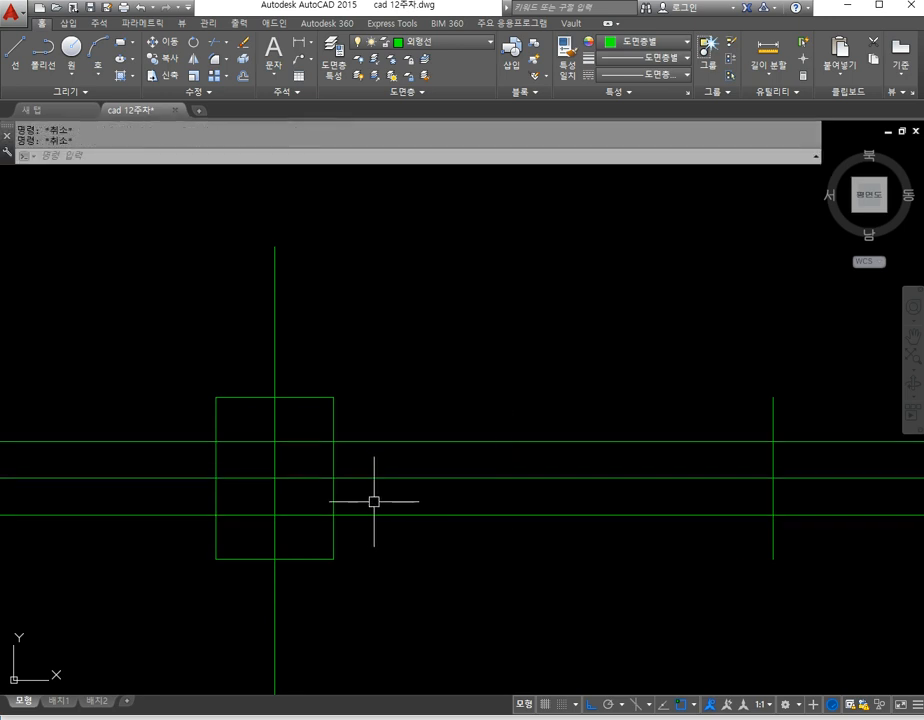
Step: Trim the two shank lines back to the screw head's right edge and compare with the reference image
type("tr")
key("Return")
left_click(333, 462)
key("Return")
left_click(313, 440)
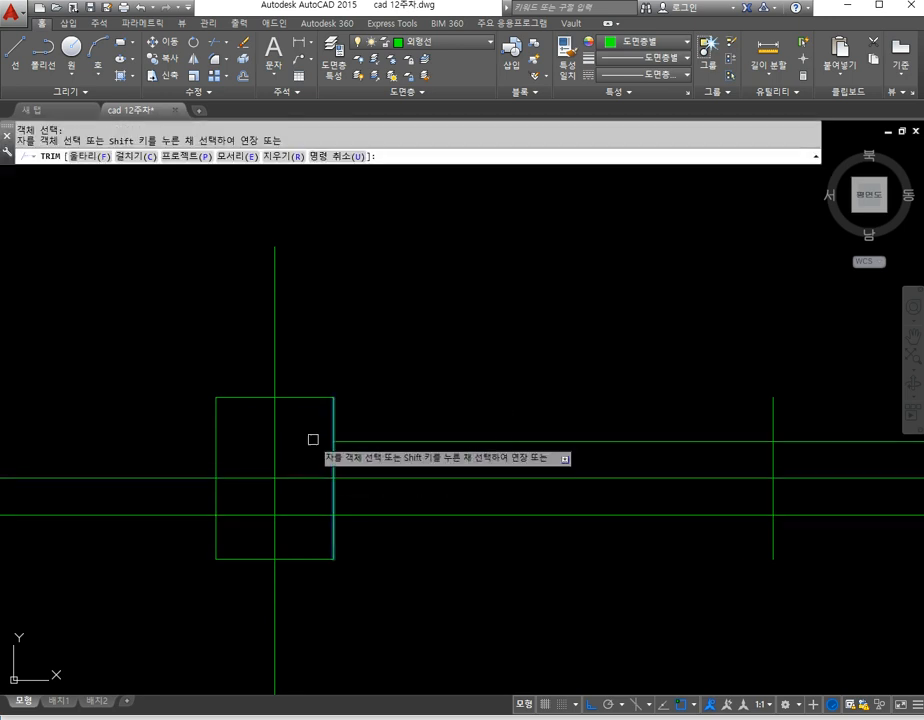
left_click(305, 518)
key("alt+Tab")
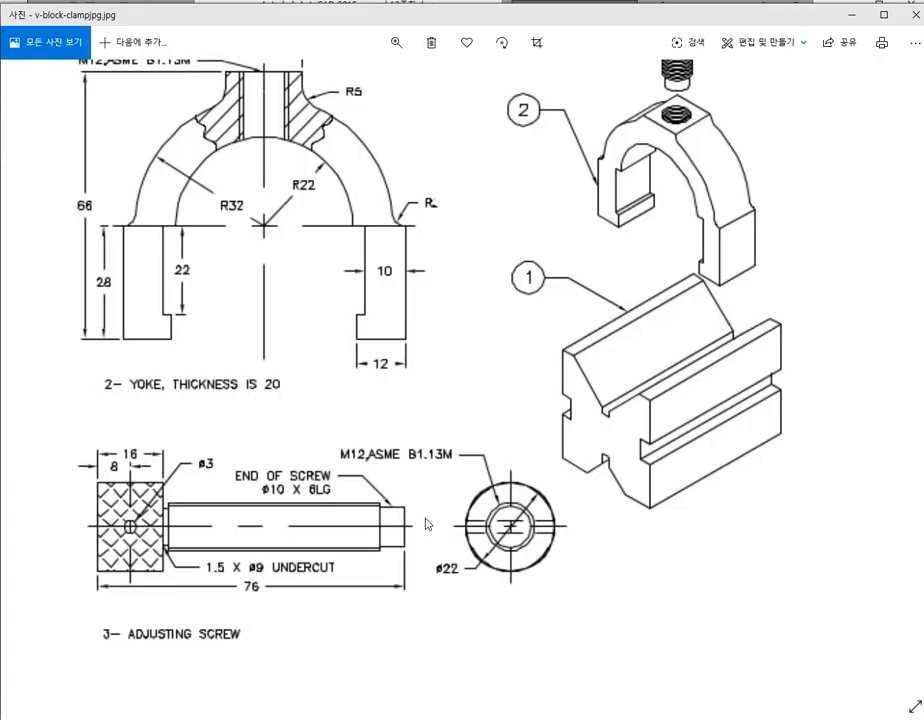
key("alt+Tab")
key("Escape")
Step: Join the upper and lower shank lines to the screw's right end line with zero-radius fillets
type("f")
key("Return")
left_click(765, 441)
left_click(776, 508)
key("Return")
left_click(761, 515)
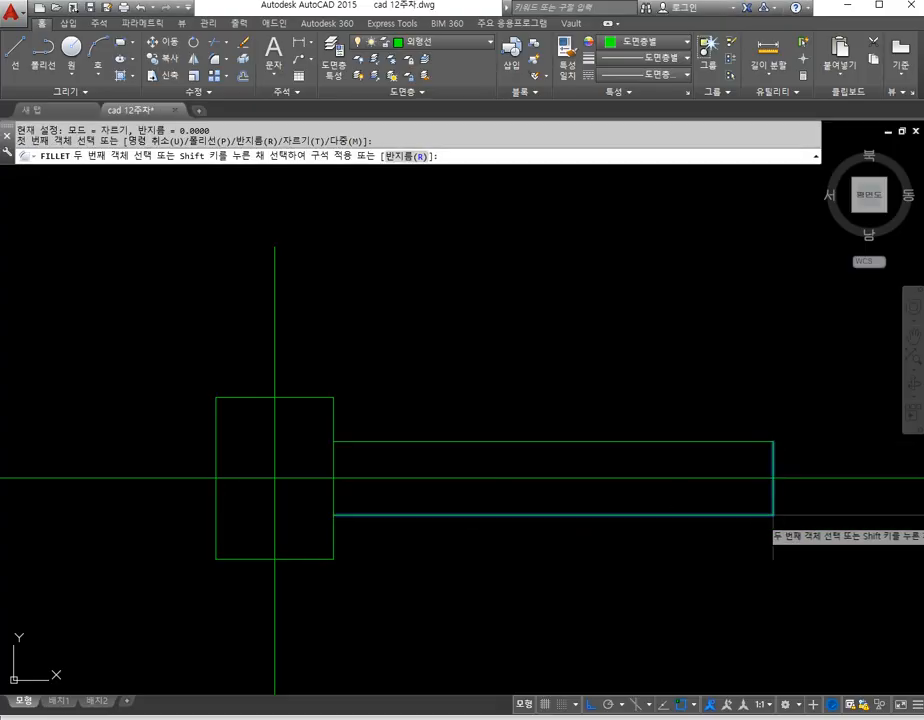
left_click(772, 498)
Step: Check the end-of-screw length in the reference image and offset the right end line 6 mm to the left
middle_click_drag(683, 518, 579, 528)
key("alt+Tab")
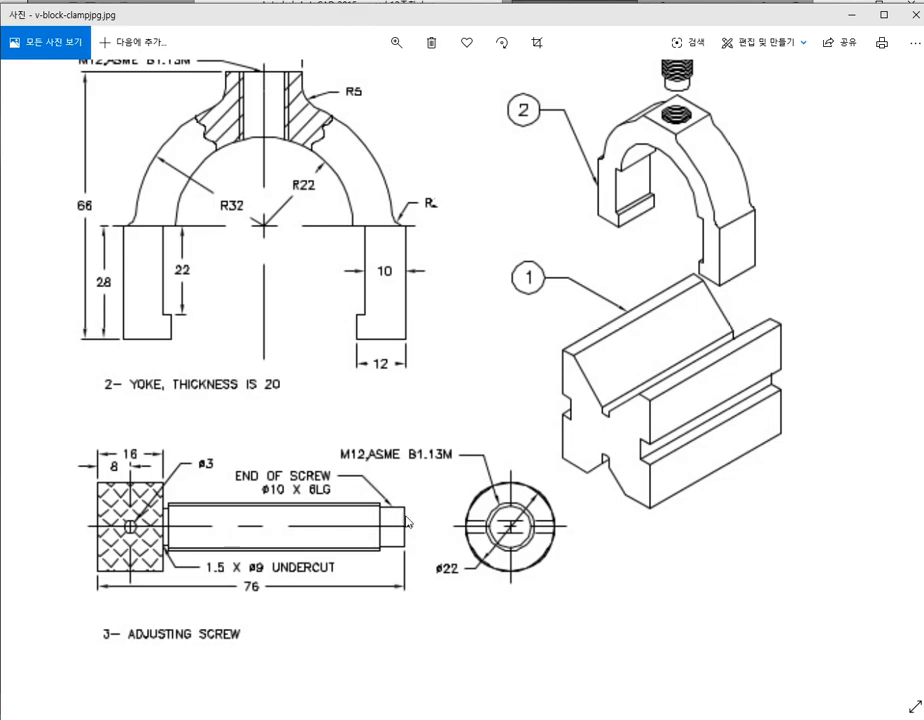
key("alt+Tab")
key("Escape")
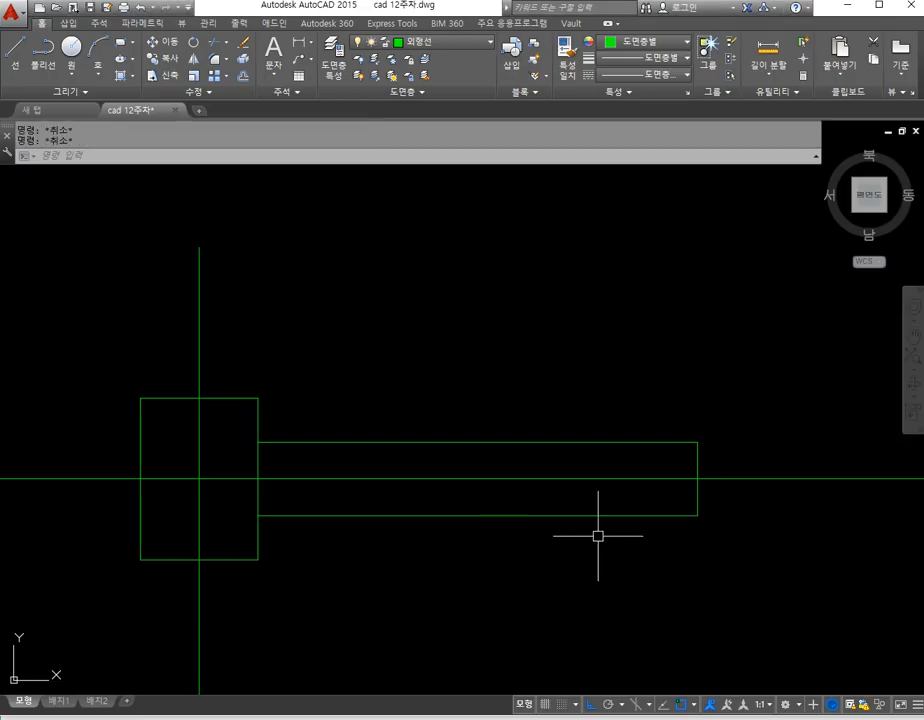
type("o")
key("Return")
type("6")
key("Return")
left_click(696, 460)
left_click(655, 470)
Step: Check the M12 thread in the reference image and offset the horizontal axis line 6 mm both upward and downward
key("alt+Tab")
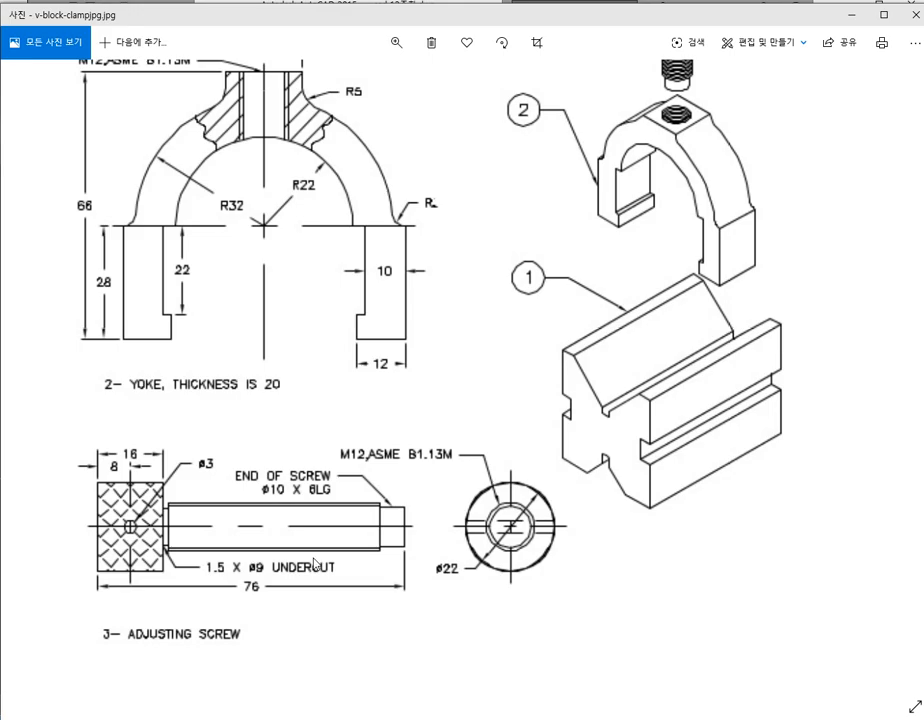
key("alt+Tab")
key("Escape")
key("Escape")
key("Escape")
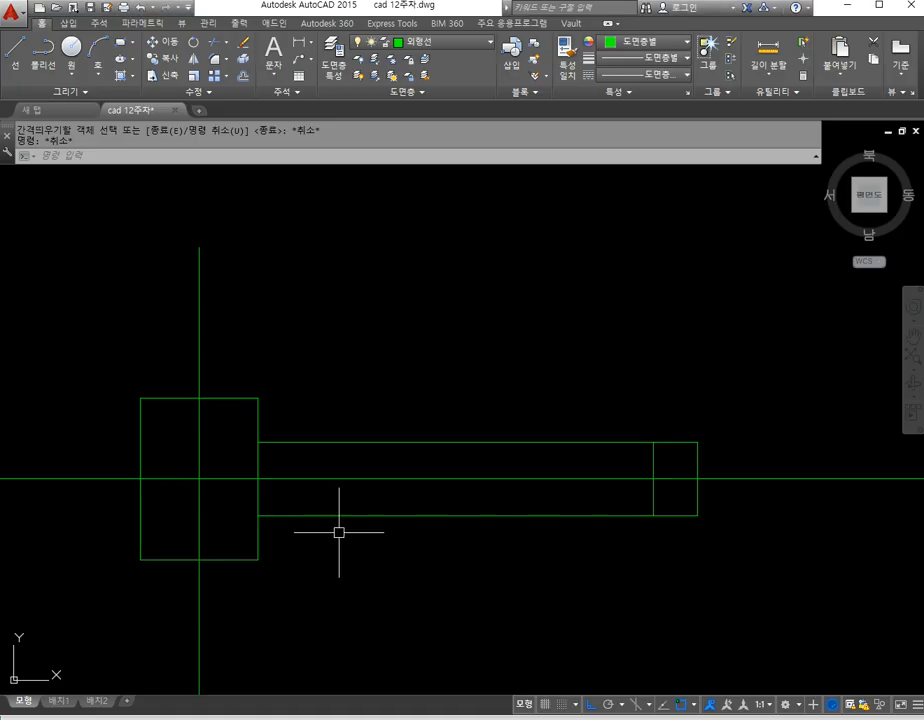
type("o")
key("Return")
type("6")
key("Return")
left_click(479, 480)
left_click(482, 456)
left_click(490, 480)
left_click(504, 519)
key("Return")
Step: Join the outer thread lines to the vertical line at the thread's end with zero-radius fillets, following the reference image
key("alt+Tab")
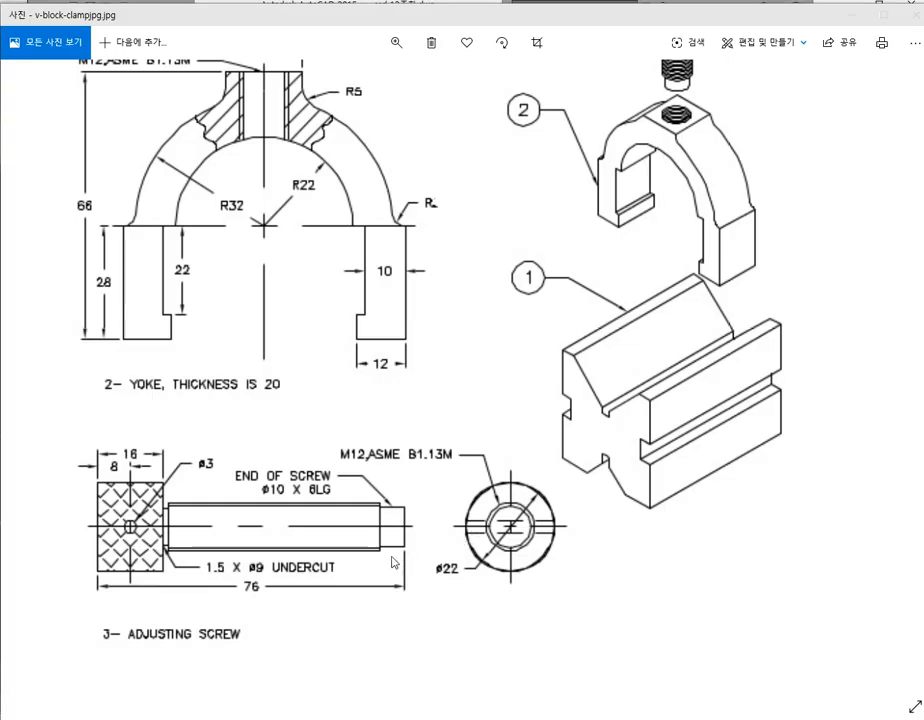
key("alt+Tab")
key("Escape")
key("Escape")
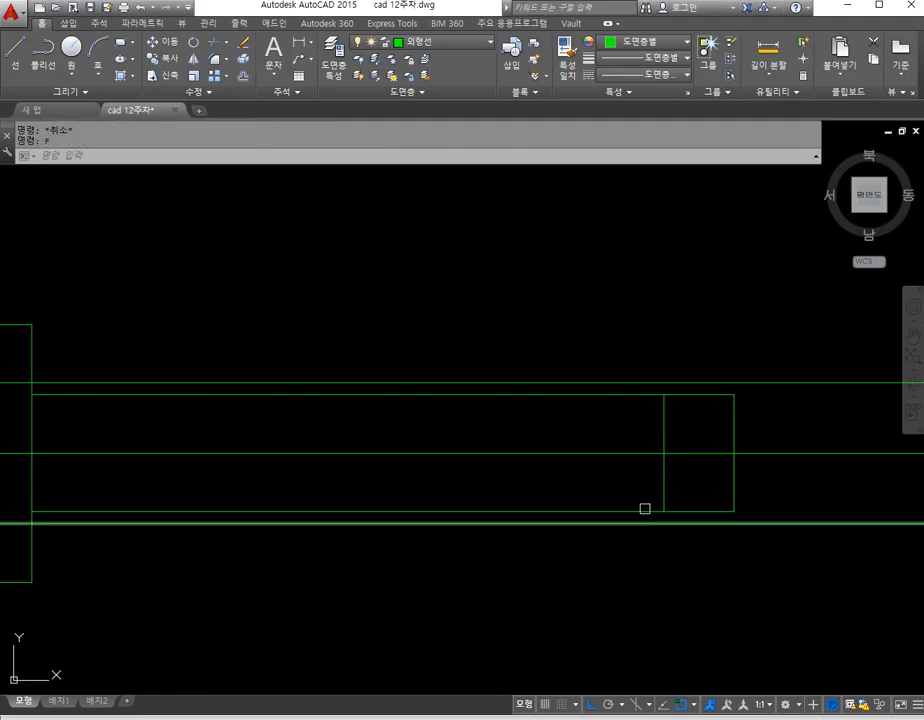
type("f")
key("Return")
left_click(662, 490)
left_click(641, 525)
key("Return")
left_click(660, 480)
left_click(627, 382)
key("Escape")
Step: Check the undercut note in the reference image and trim the outer thread lines back to the screw head's right edge
middle_click_drag(305, 457, 503, 466)
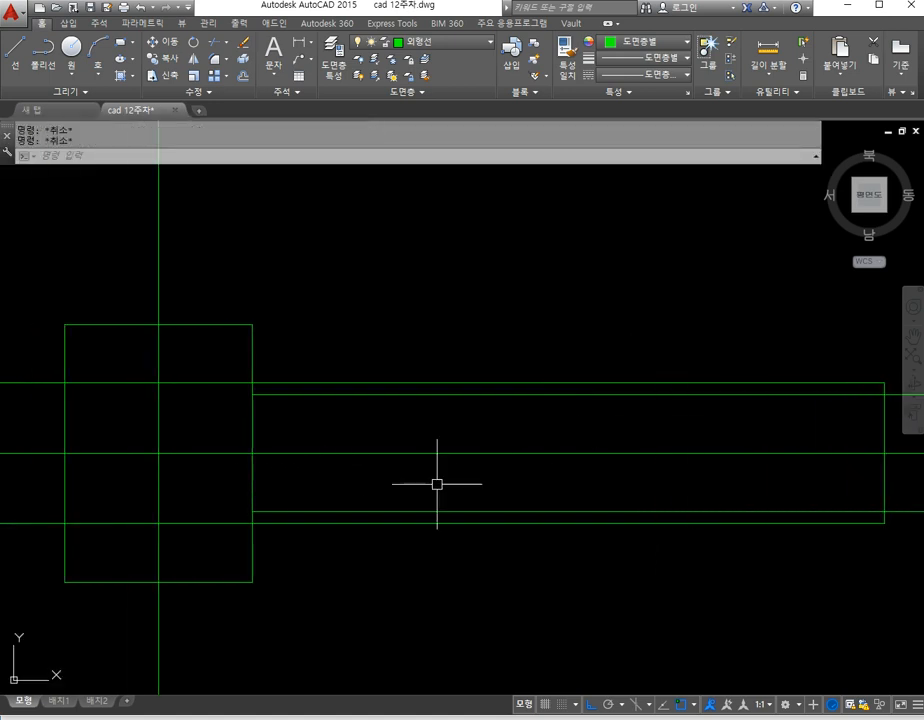
key("alt+Tab")
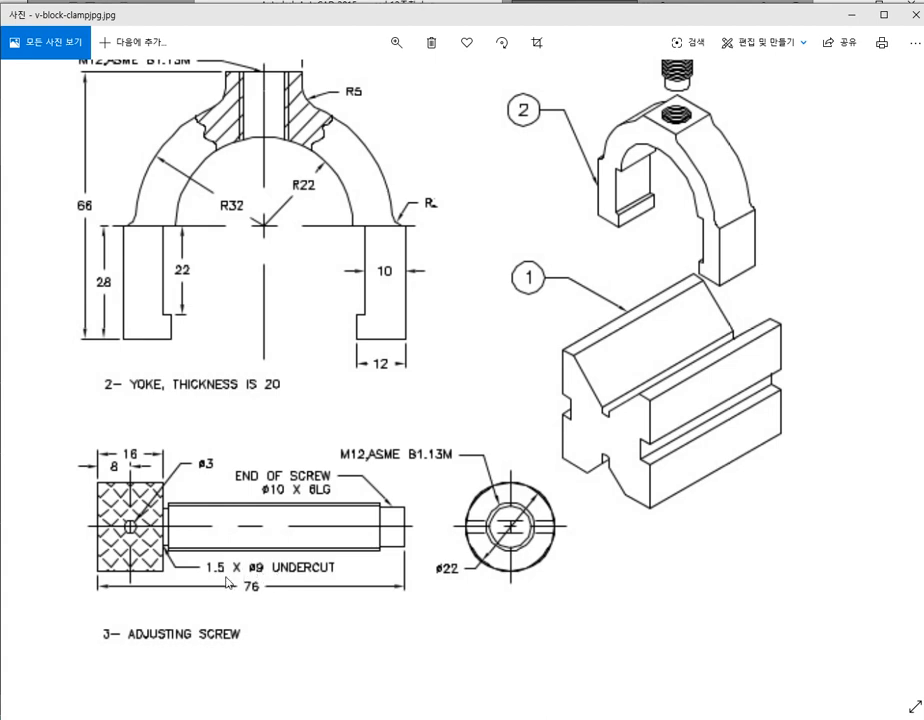
key("alt+Tab")
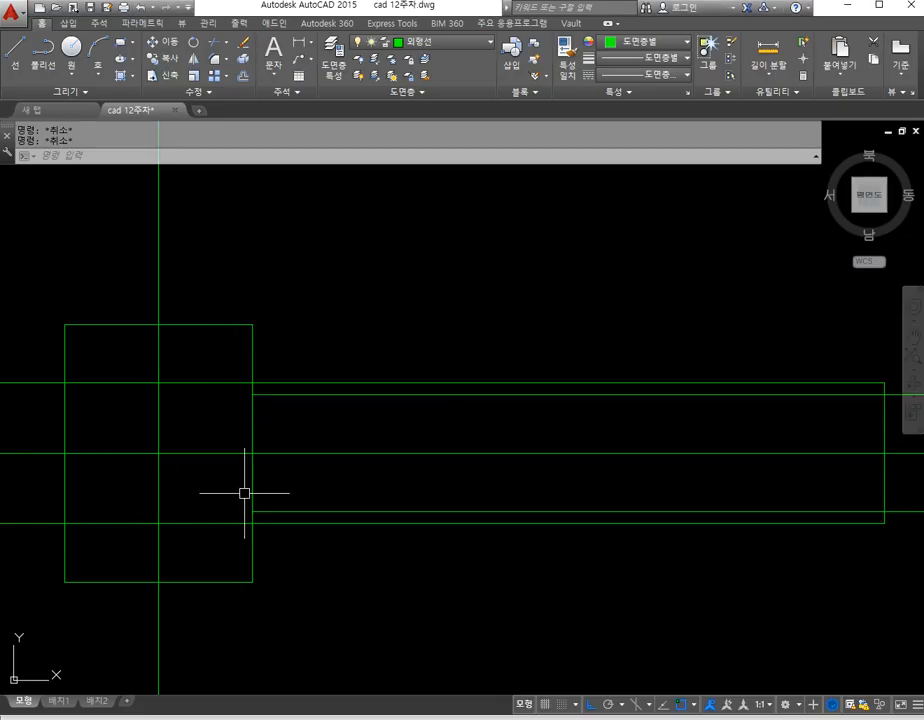
type("tr")
key("Return")
left_click(252, 476)
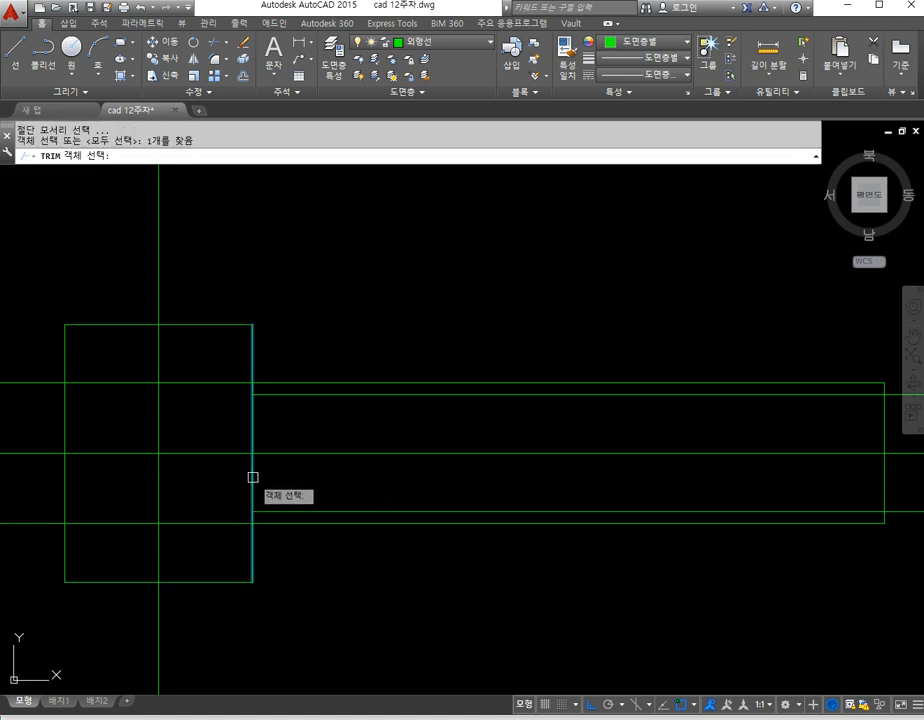
key("Return")
key("Return")
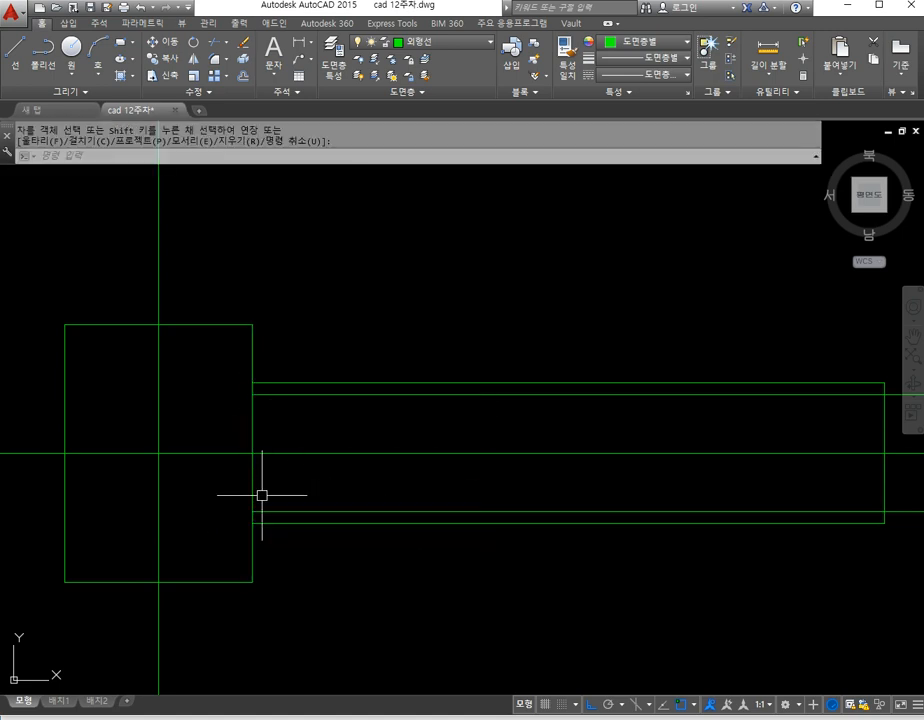
Step: Draw a circle of diameter 9 centred where the axis meets the screw head's right edge
type("c")
key("Return")
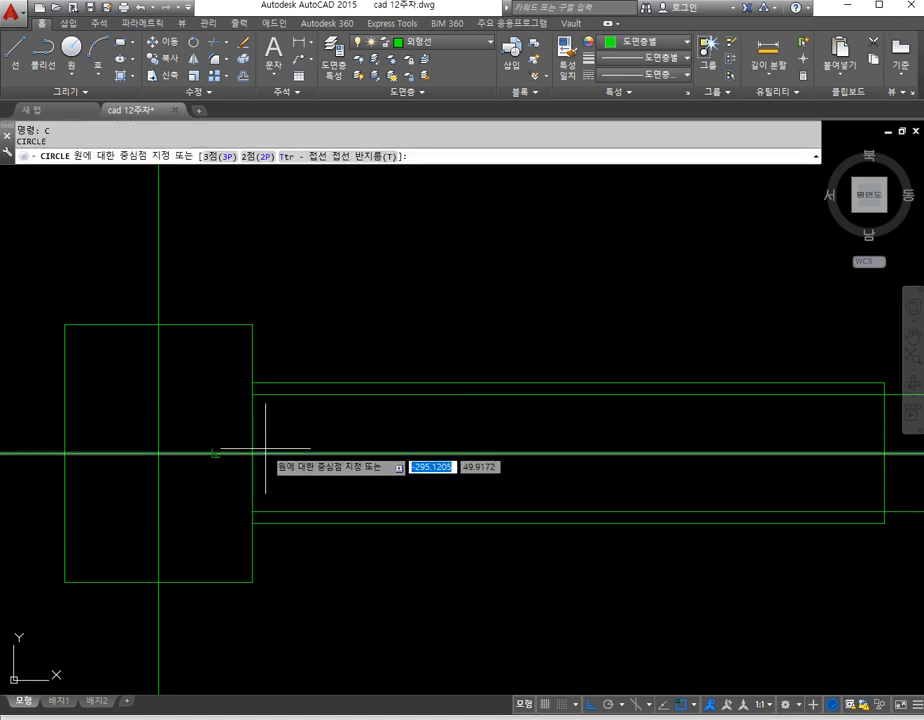
left_click(252, 453)
type("d")
key("Return")
type("9")
key("Return")
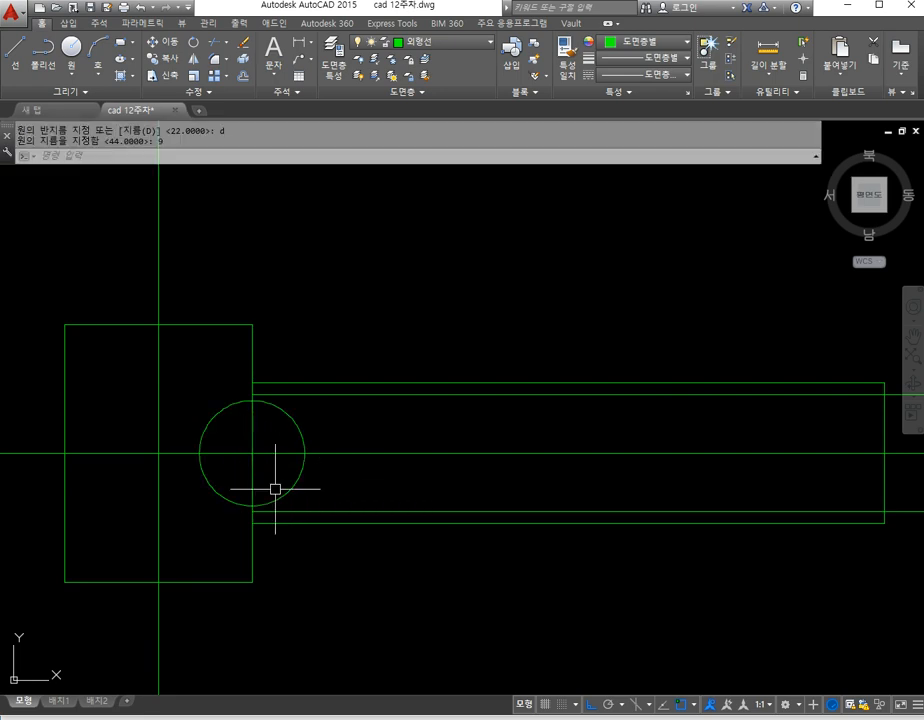
Step: Offset the screw head's right edge 1.5 mm to the right for the undercut width
type("o")
key("Return")
type("1.5")
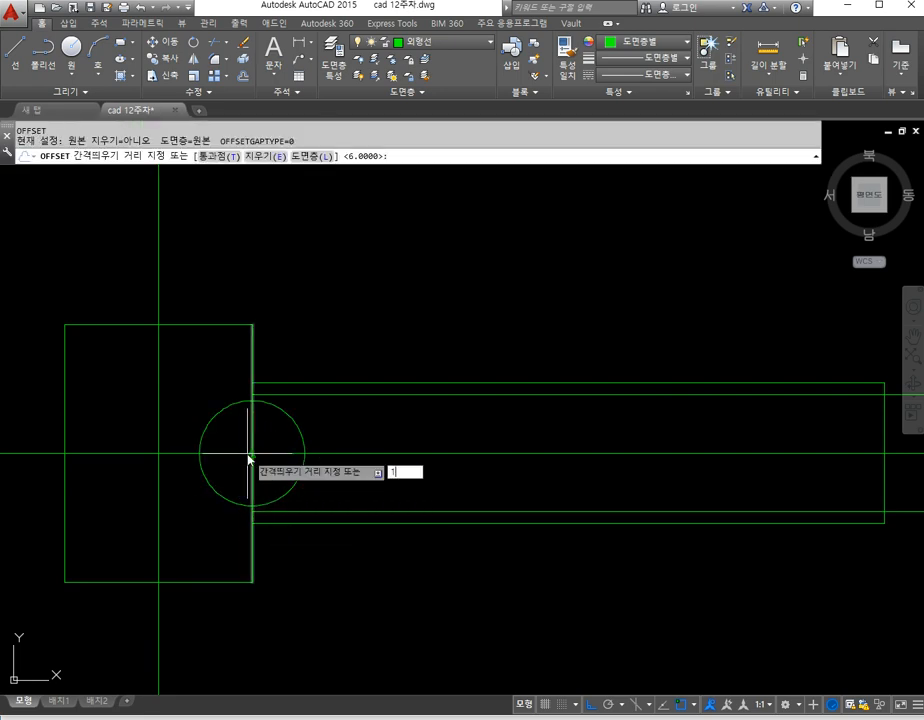
key("Return")
left_click(250, 437)
left_click(300, 427)
key("Return")
Step: Draw horizontal undercut lines from the circle's top and bottom points across to the offset line, and erase the circle
scroll(269, 408, "up", 5)
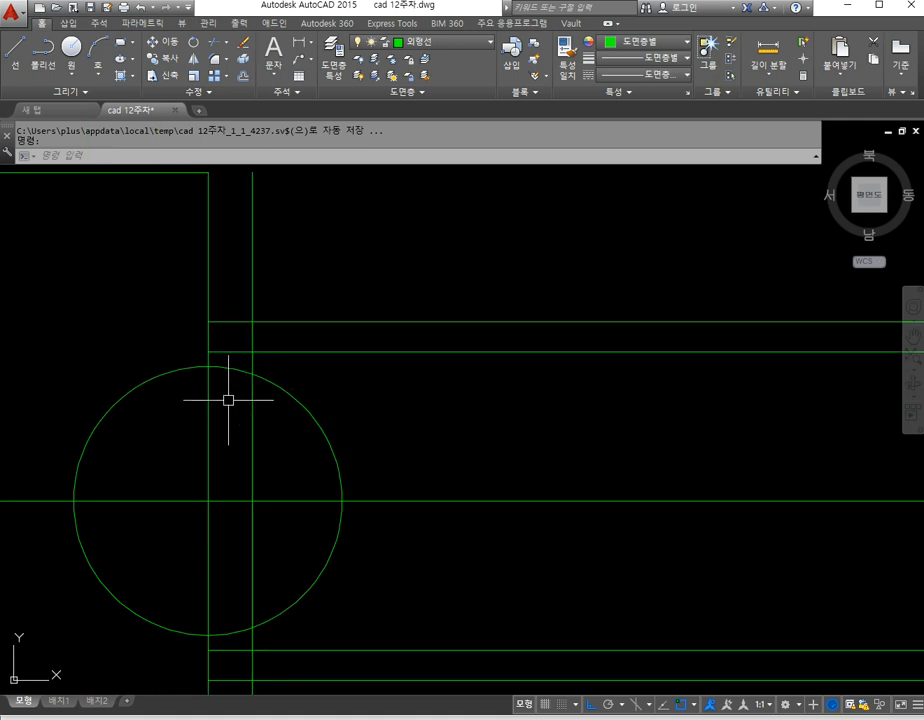
type("l")
key("Return")
left_click(209, 367)
left_click(259, 367)
key("Return")
key("Return")
left_click(209, 635)
left_click(260, 636)
key("Return")
type("e")
key("Return")
left_click(256, 627)
key("Return")
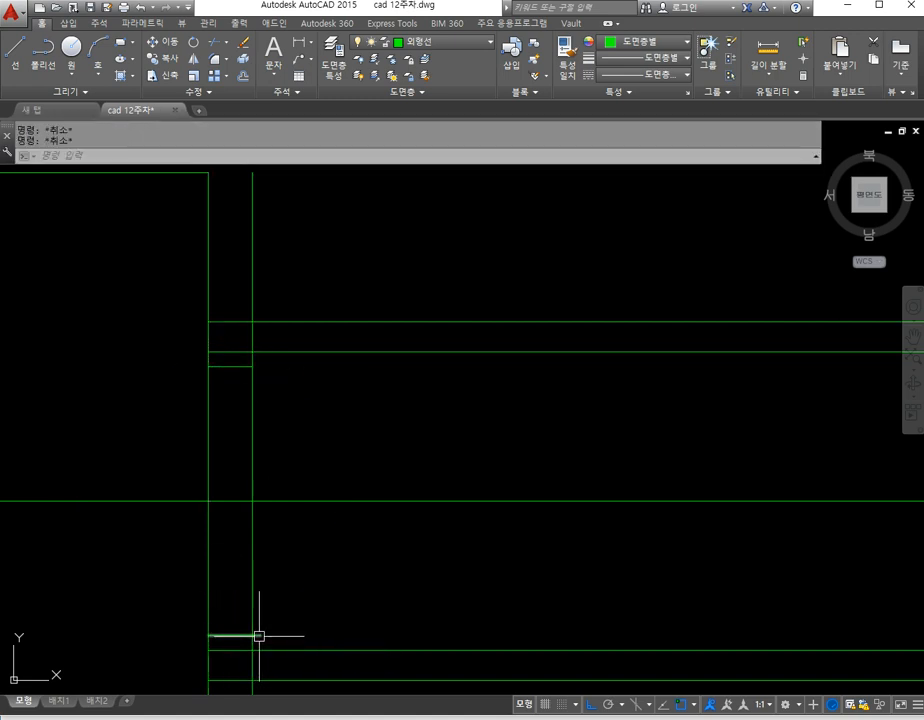
Step: Trim the thread lines out of the undercut gap and cut the offset vertical line's ends beyond the outer thread lines
type("tr")
key("Return")
key("Return")
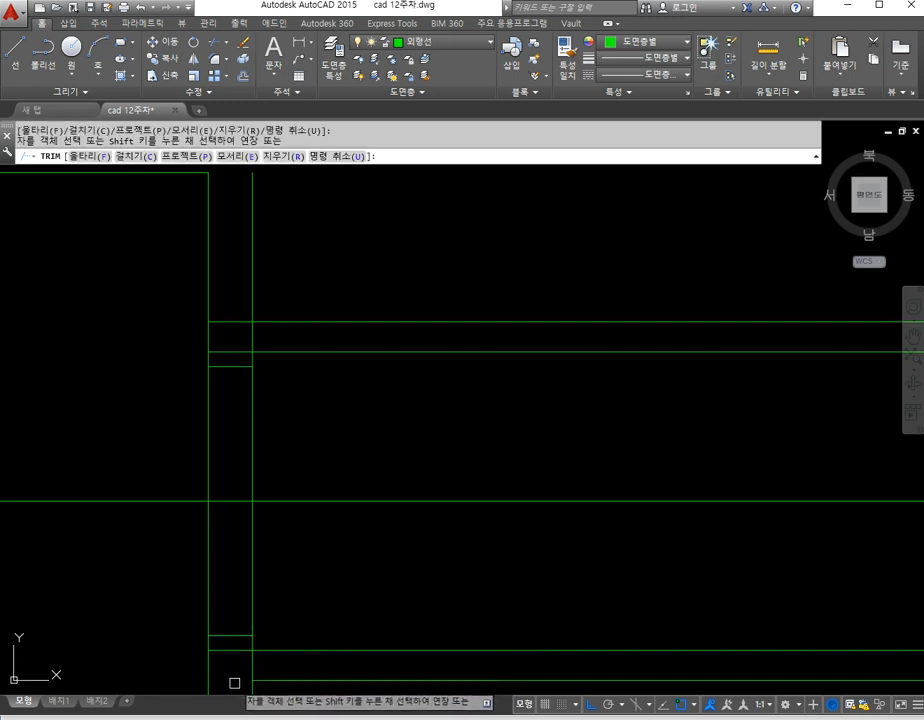
left_click(228, 358)
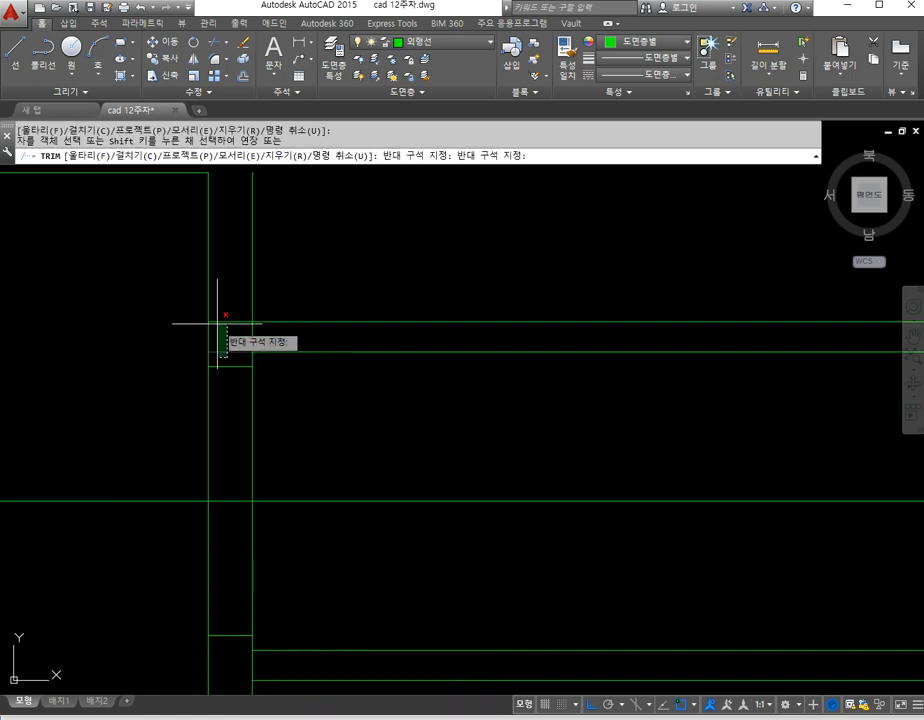
left_click(217, 312)
left_click(270, 279)
left_click(247, 297)
middle_click_drag(302, 457, 309, 329)
left_click(264, 588)
left_click(249, 609)
key("Return")
scroll(338, 573, "down", 3)
middle_click_drag(440, 562, 395, 562)
scroll(465, 555, "up", 1)
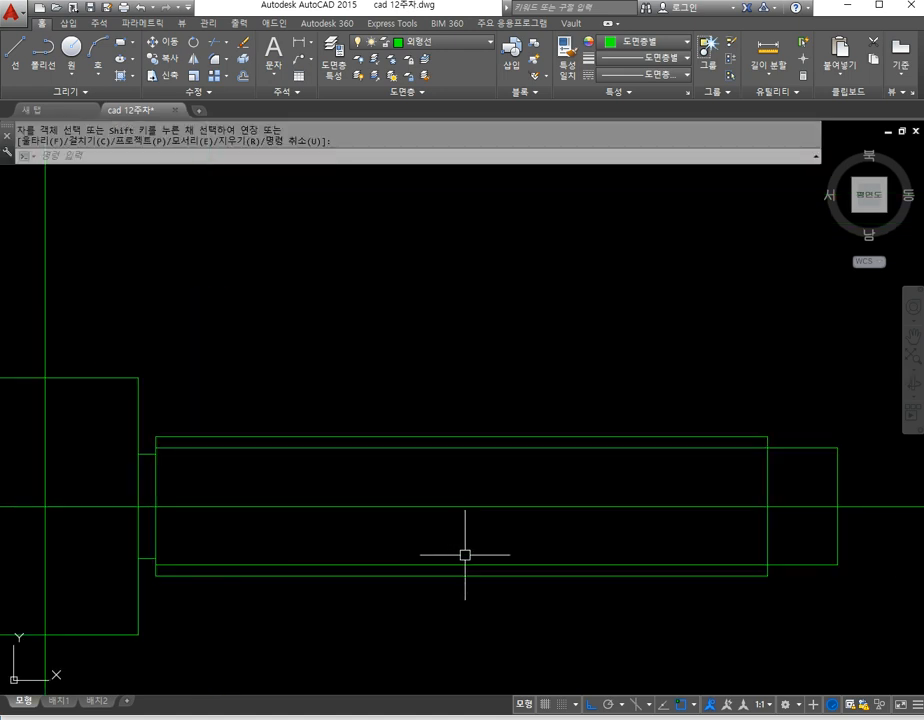
Step: Break the upper inner thread line at the point where it crosses the thread's right end line
middle_click_drag(728, 566, 638, 566)
left_click(645, 564)
key("Escape")
key("Escape")
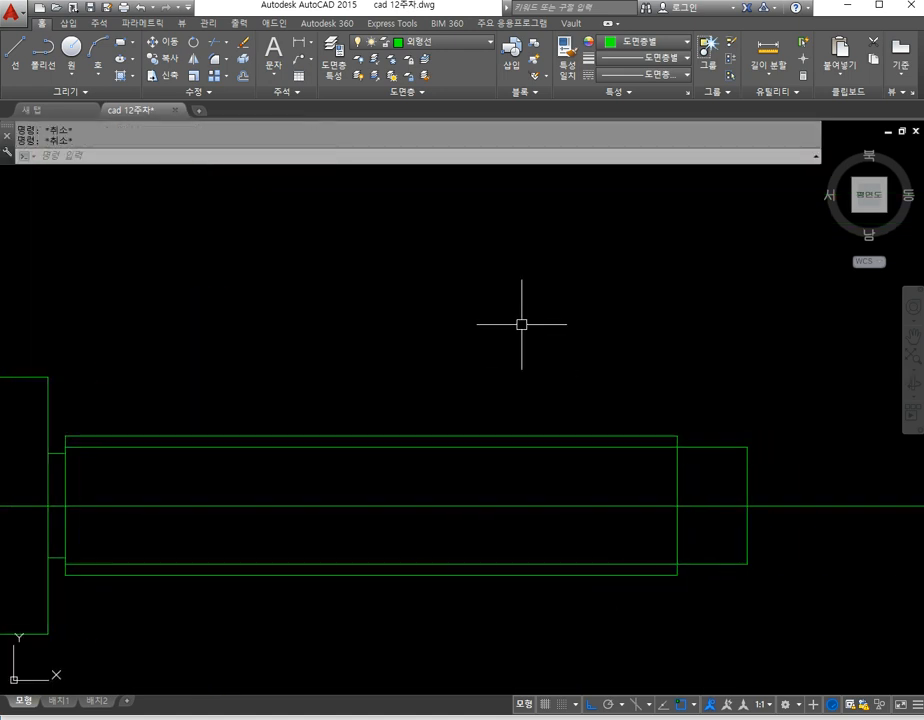
left_click(204, 92)
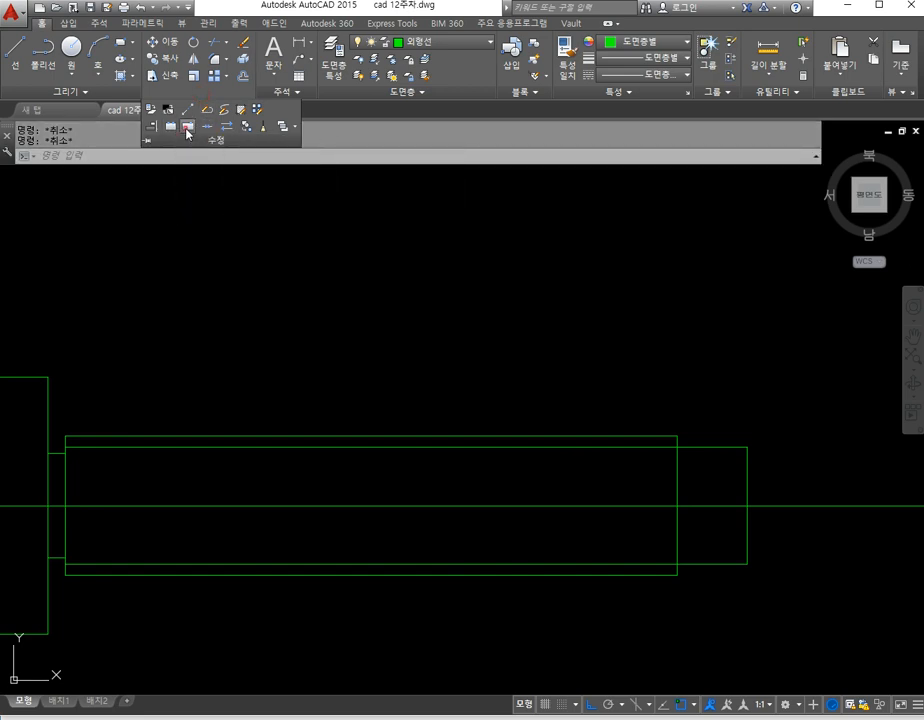
left_click(187, 133)
left_click(652, 439)
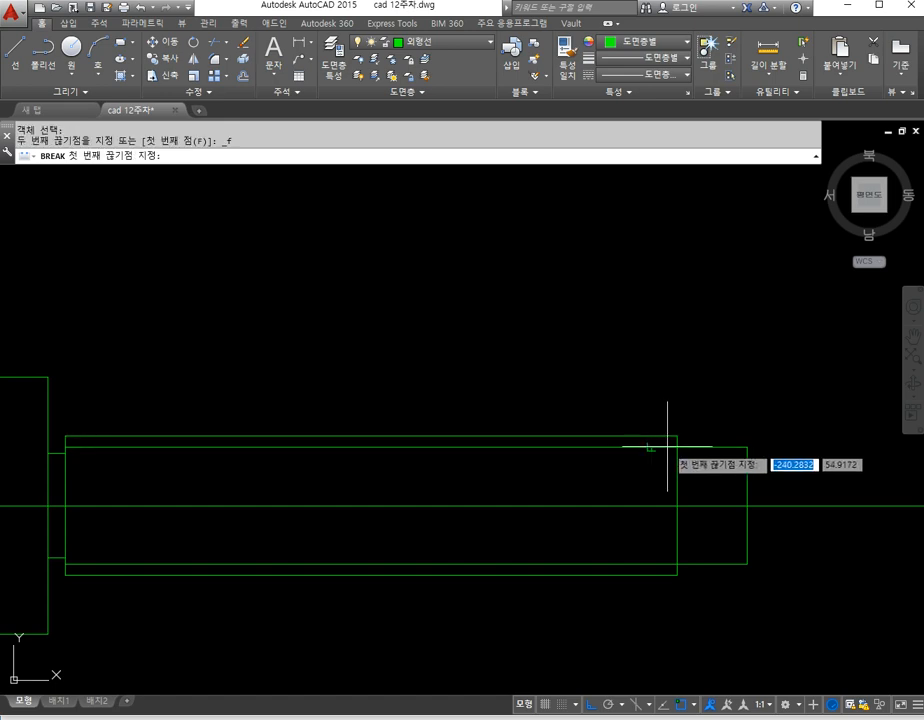
left_click(678, 446)
left_click(645, 446)
key("Escape")
key("Escape")
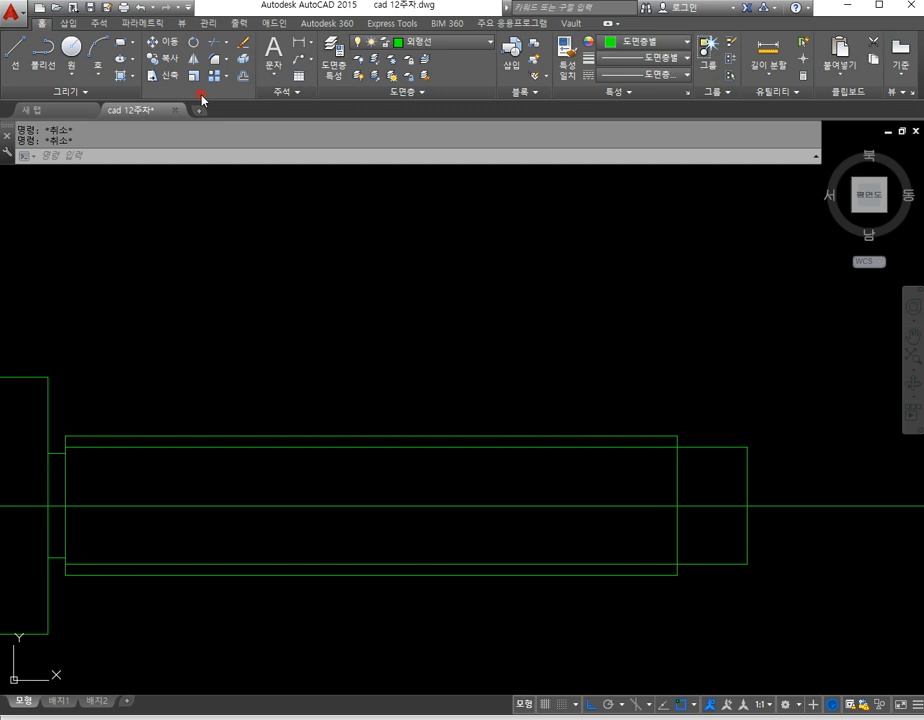
Step: Break the lower inner thread line at the point where it crosses the thread's right end line
left_click(203, 98)
left_click(189, 133)
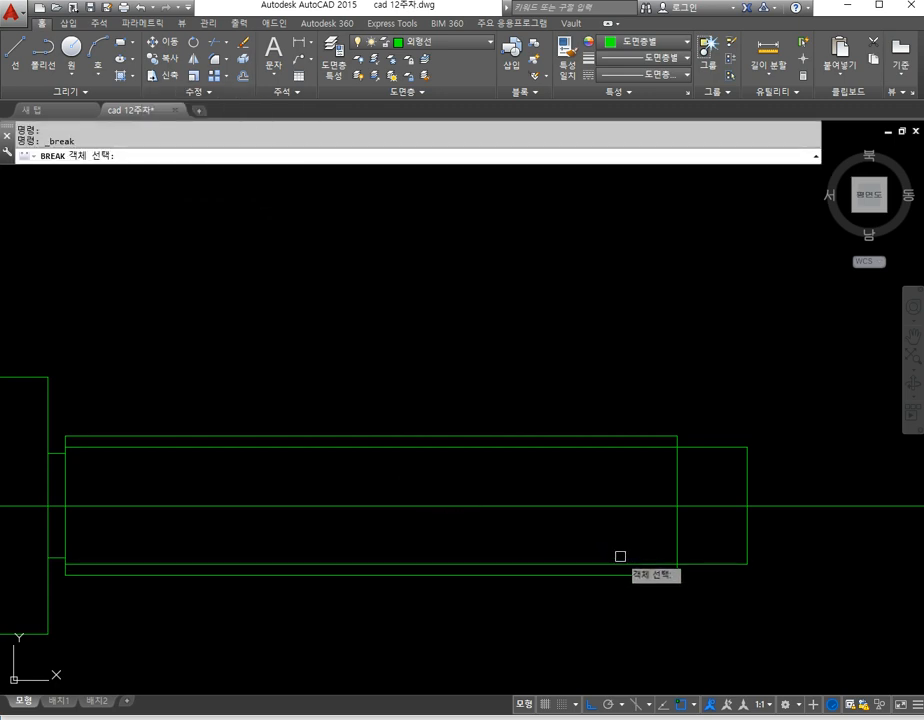
left_click(675, 564)
left_click(677, 564)
key("Escape")
key("Escape")
Step: Assign the two inner thread lines between the undercut and the thread's right end to the 가는 실선 layer
left_click(663, 564)
left_click(635, 448)
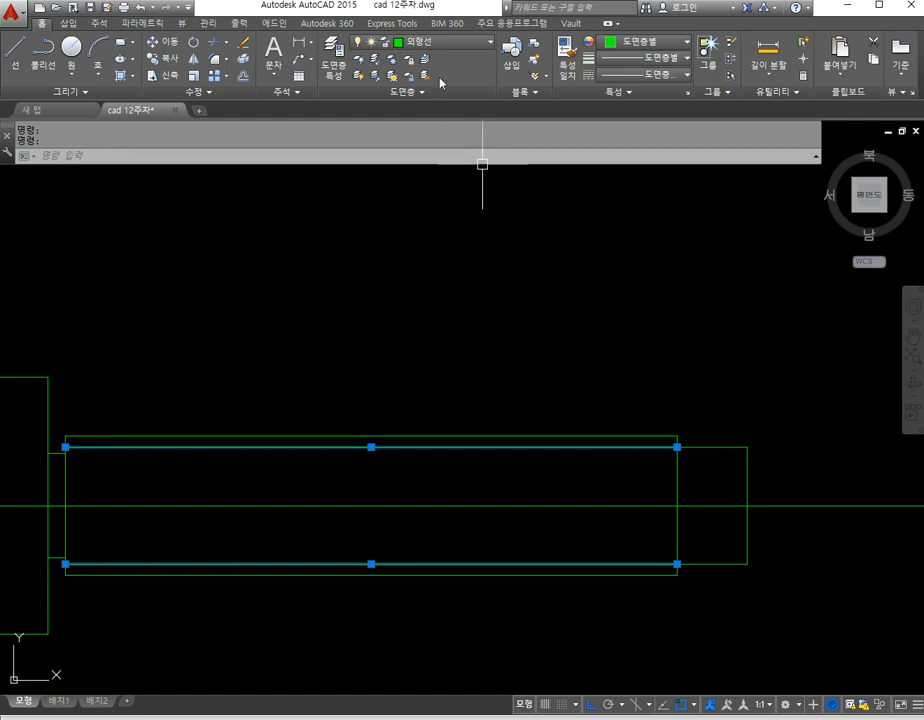
left_click(456, 43)
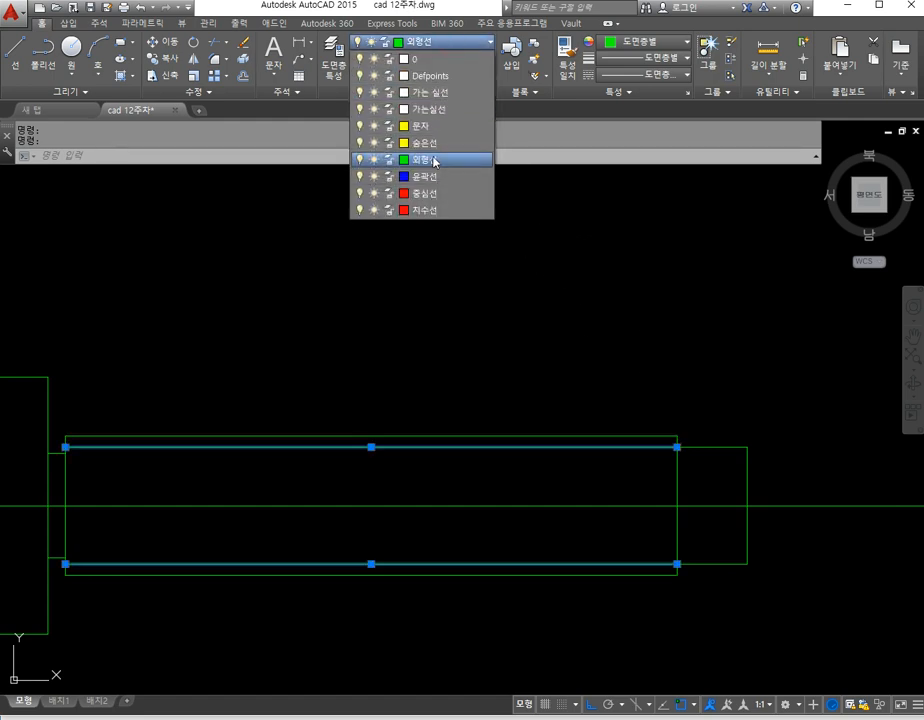
left_click(433, 93)
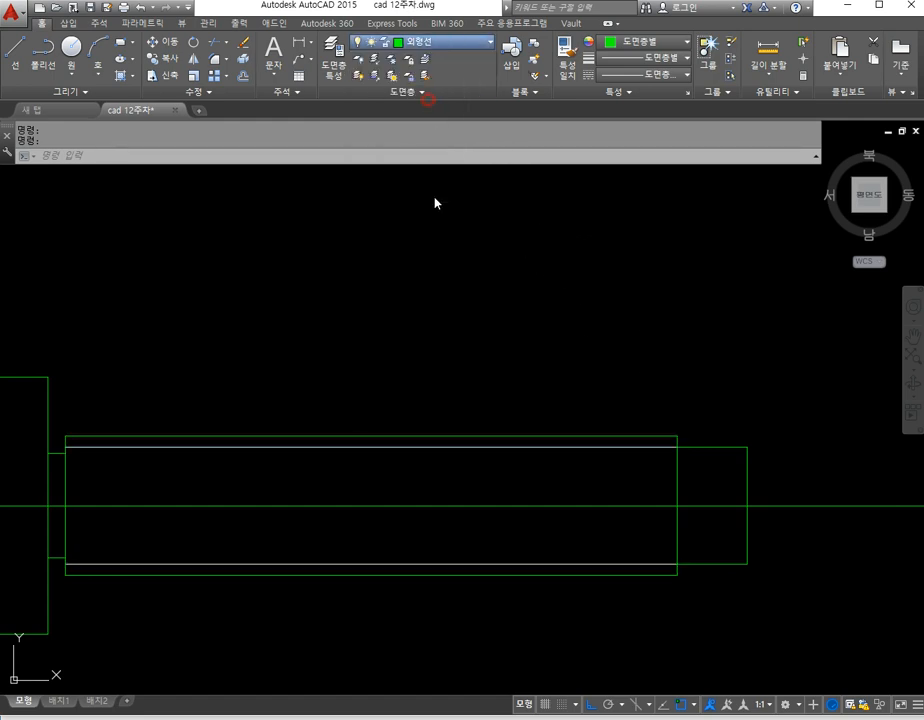
key("Escape")
key("Escape")
scroll(460, 514, "down", 2)
middle_click_drag(395, 539, 461, 528)
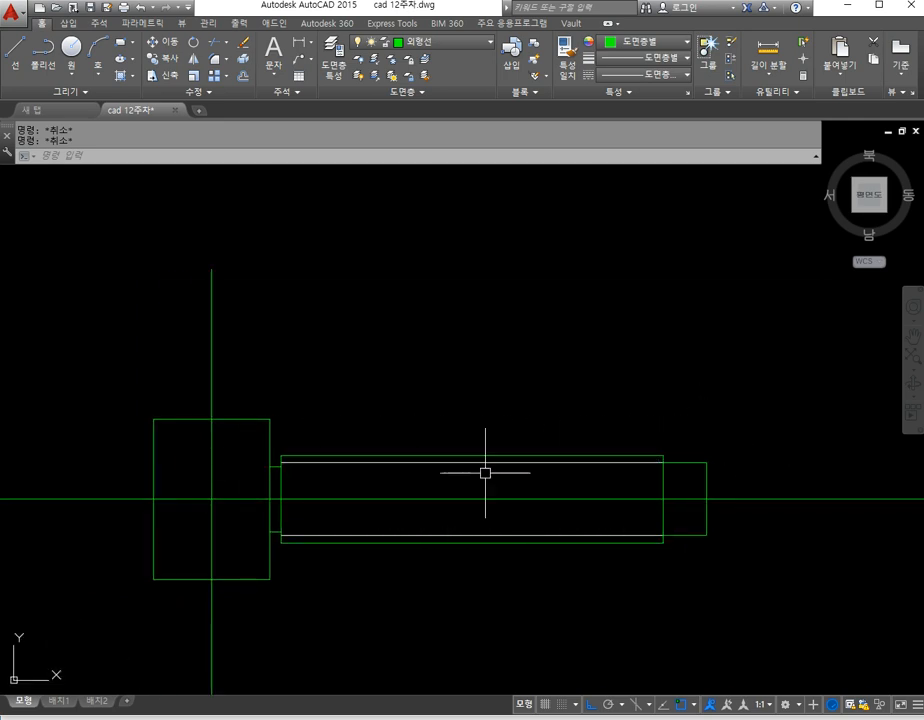
Step: Consult the reference drawing and draw the head's hole as a circle of diameter 3 centred where the two axes cross
key("alt+Tab")
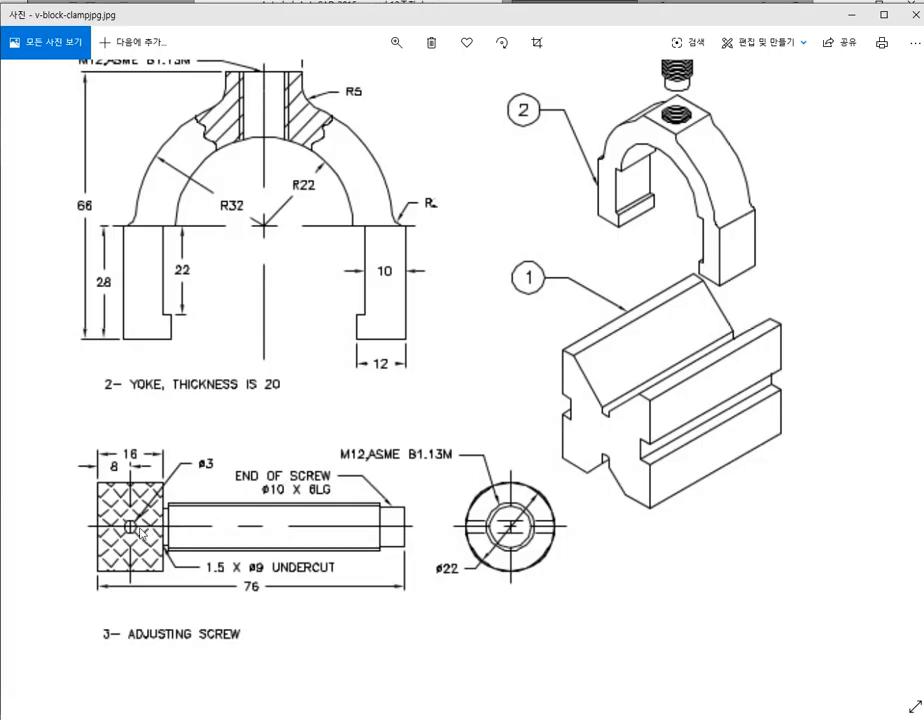
key("alt+Tab")
type("c")
key("Return")
left_click(211, 497)
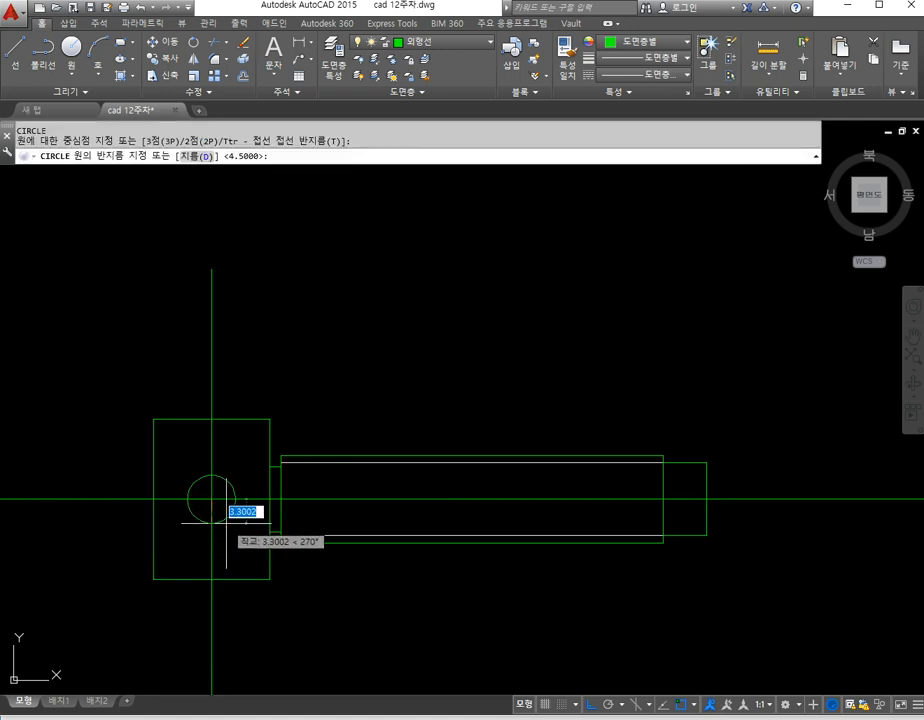
type("d")
key("Return")
type("3")
key("Return")
key("Escape")
key("Escape")
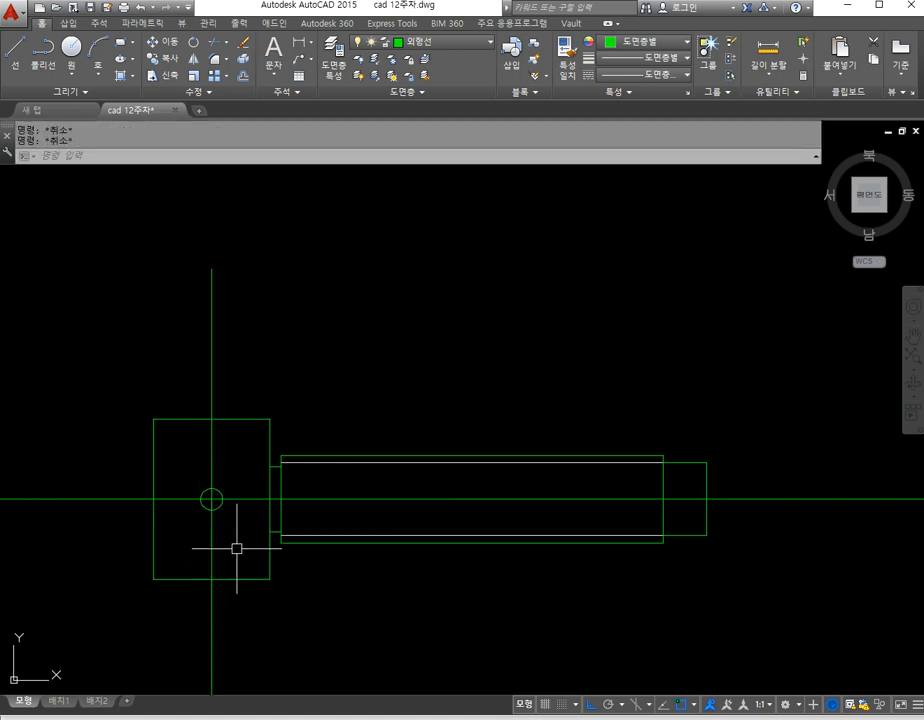
Step: Trim the vertical and horizontal axis lines back to the screw's outline at all four ends
middle_click_drag(234, 555, 252, 518)
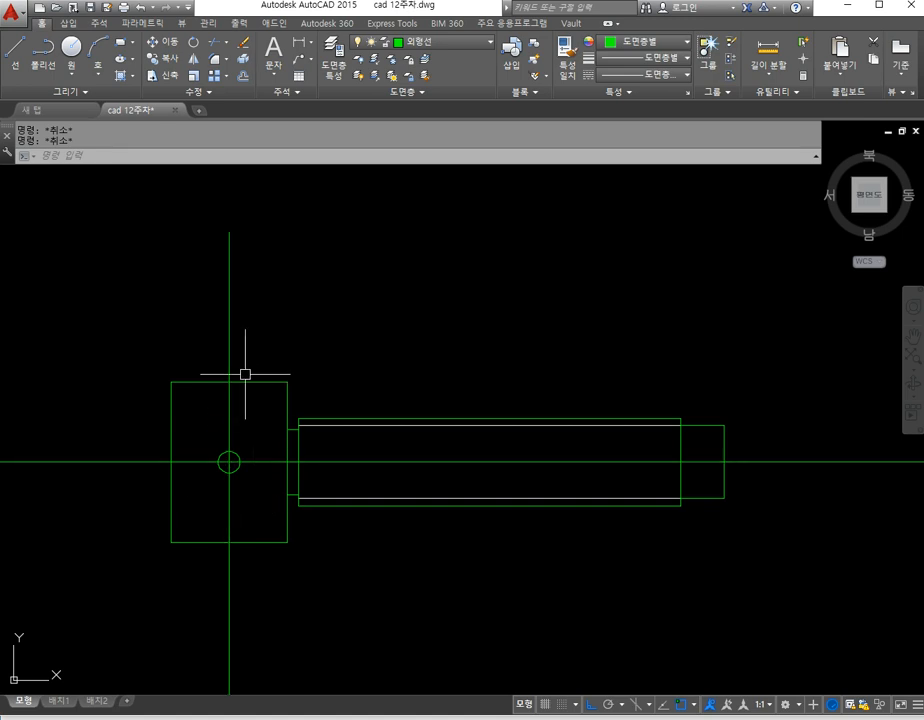
type("tr")
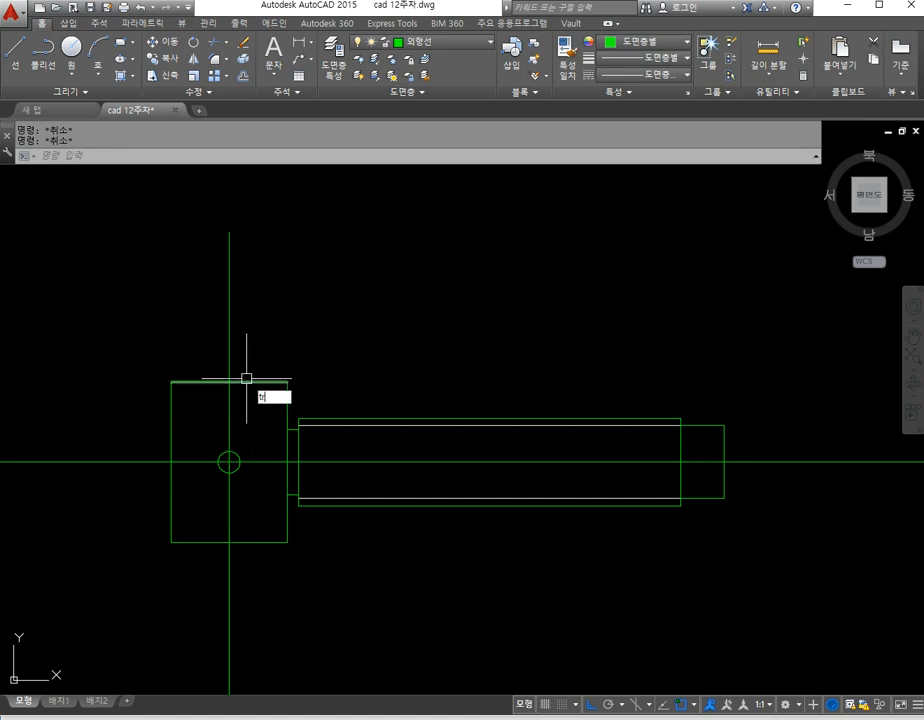
key("Return")
key("Return")
left_click(256, 318)
left_click(174, 342)
left_click(94, 424)
left_click(92, 503)
left_click(312, 602)
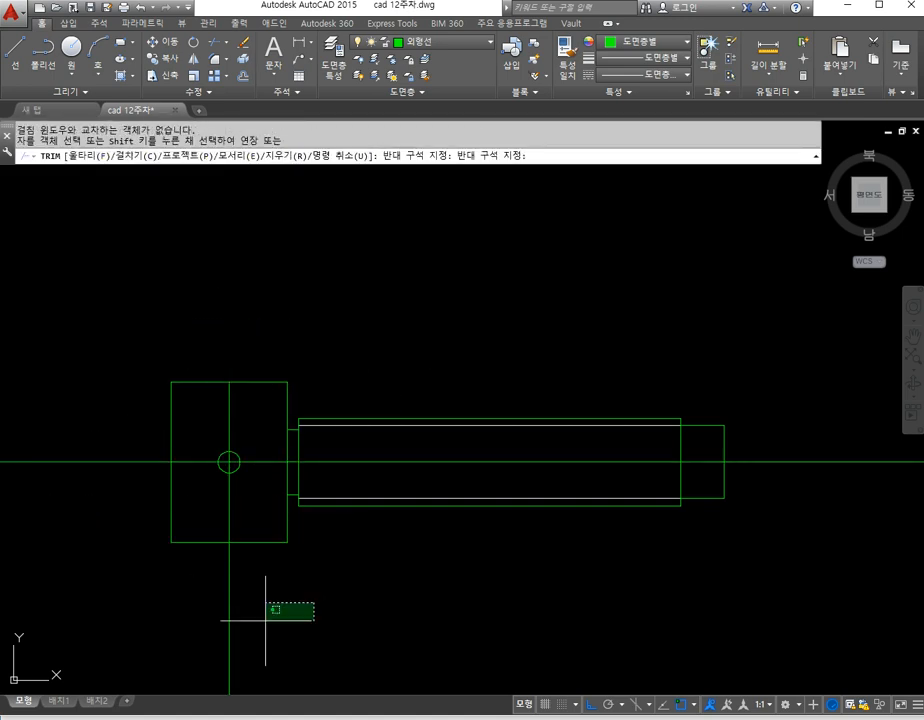
left_click(205, 614)
left_click(113, 504)
left_click(104, 433)
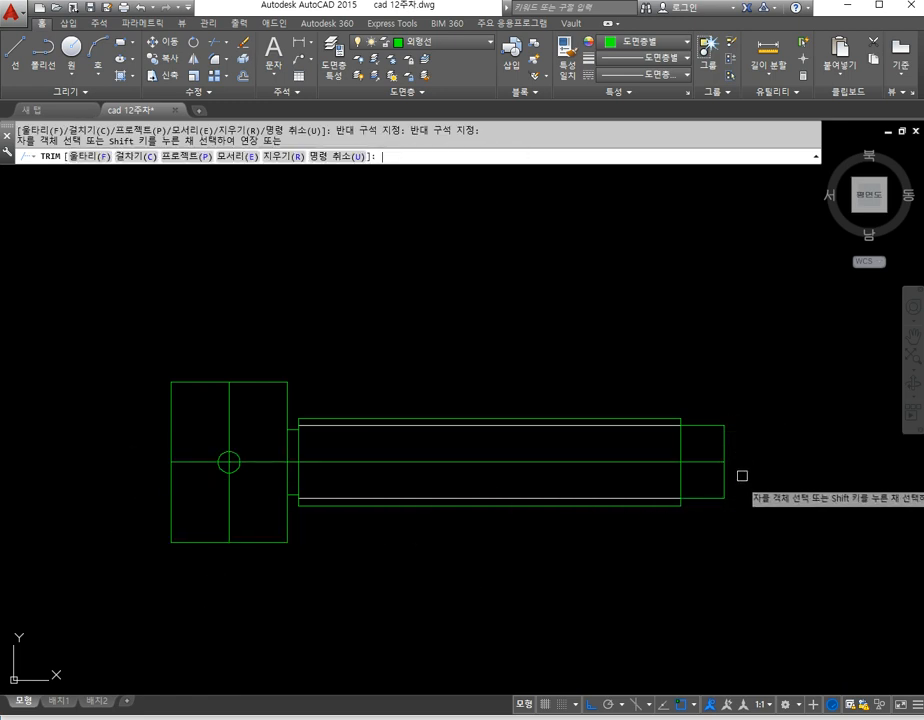
key("Escape")
key("Escape")
Step: Lengthen both axis lines by an increment of 3 at each of their four ends
type("len")
key("Return")
type("de")
key("Return")
type("3")
key("Return")
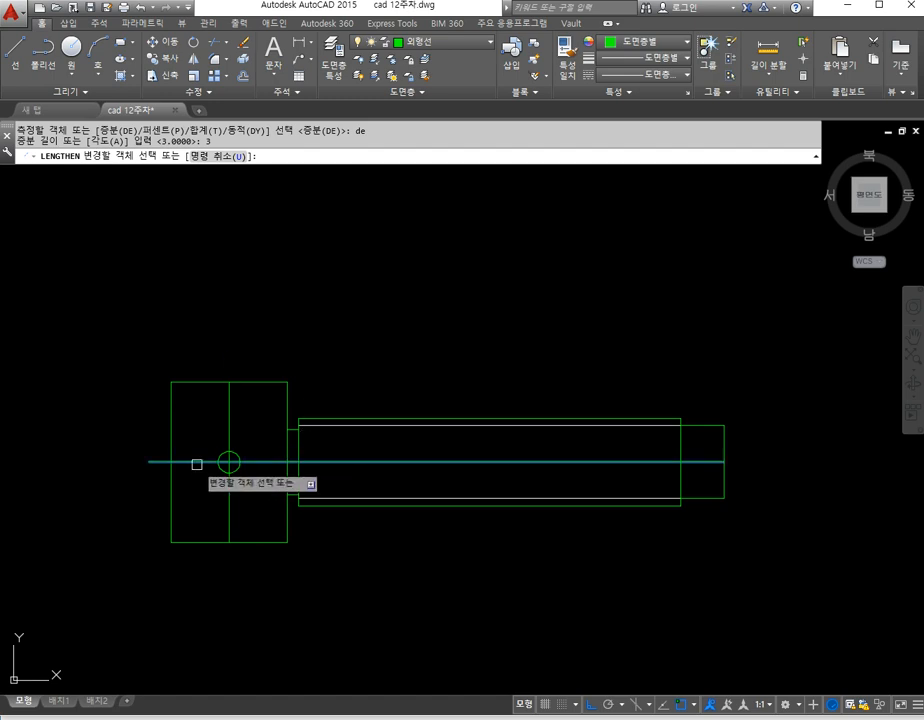
left_click(197, 463)
left_click(228, 405)
left_click(228, 507)
left_click(628, 464)
key("Return")
Step: Assign the screw's horizontal and vertical axis lines to the 중심선 layer
left_click(443, 470)
left_click(398, 456)
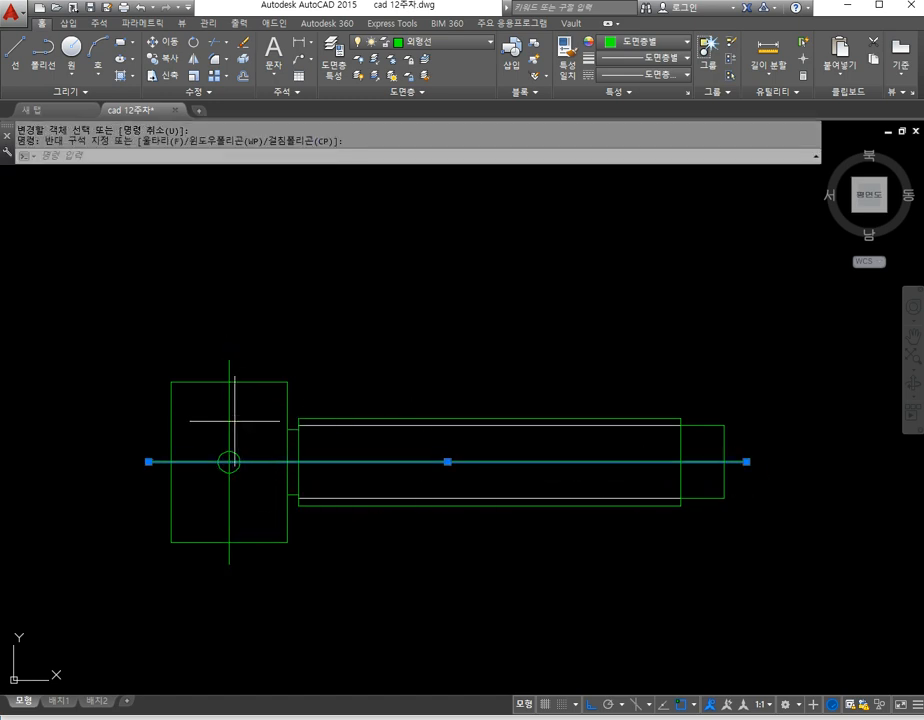
left_click(235, 421)
left_click(221, 423)
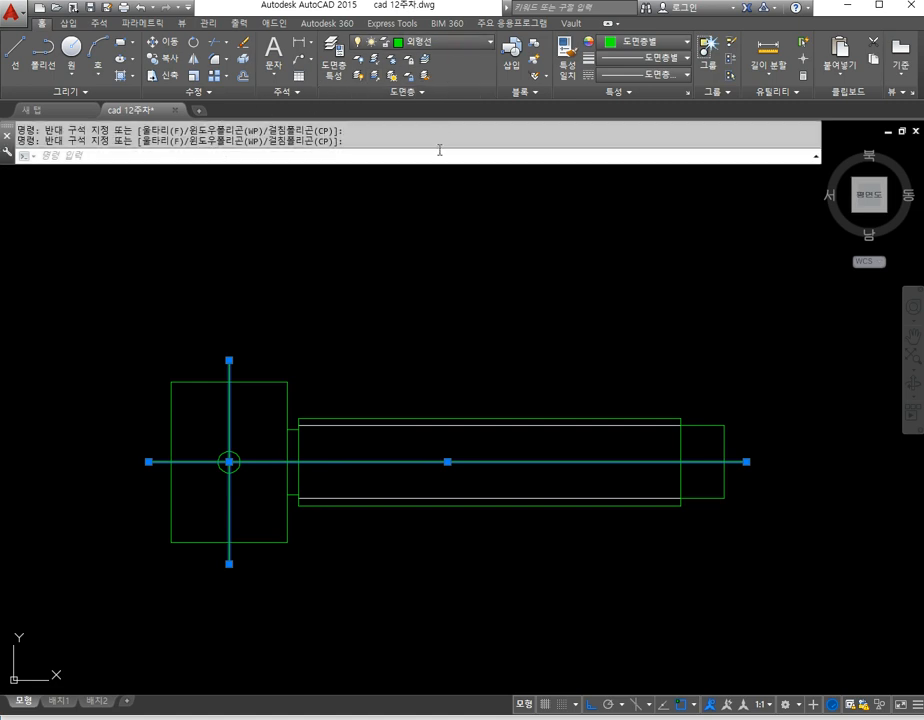
left_click(440, 42)
left_click(425, 193)
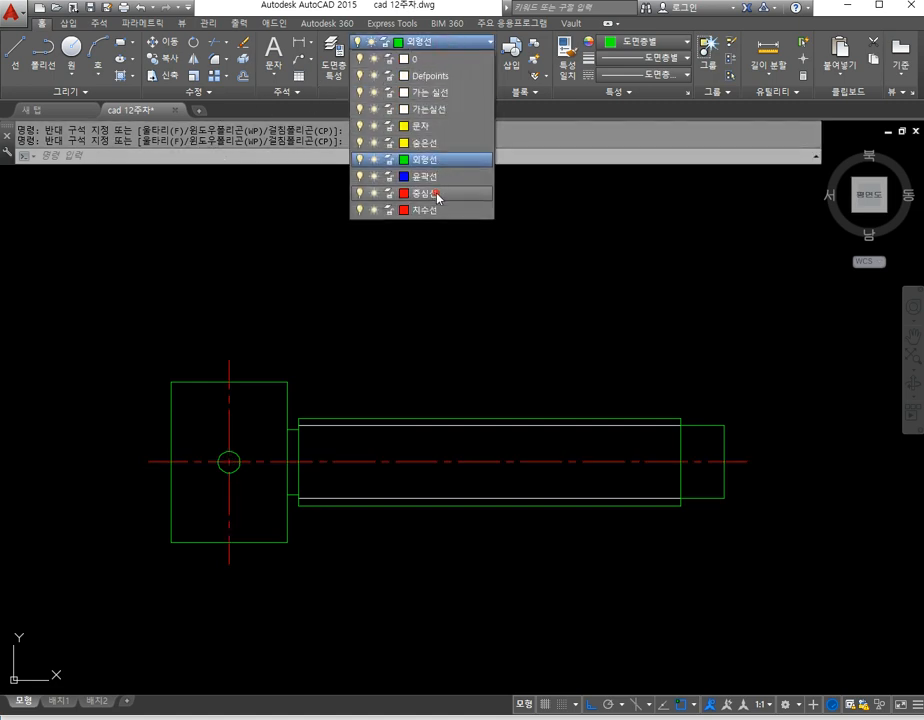
key("Escape")
key("Escape")
Step: Draw a horizontal helper line across the lower half of the screw head, extending beyond both of its sides
scroll(234, 508, "up", 2)
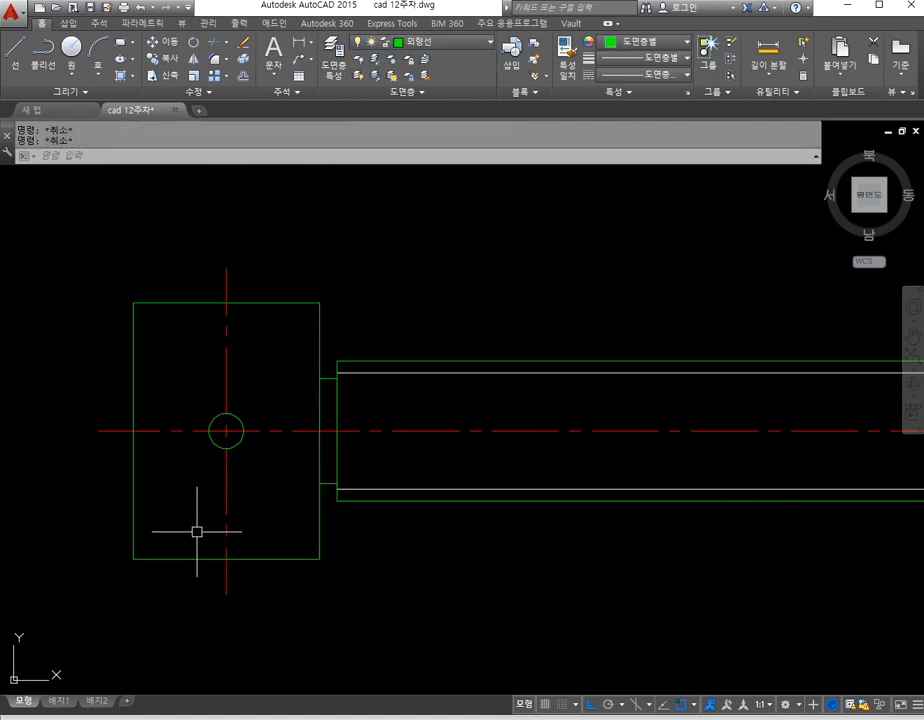
type("l")
key("Return")
left_click(107, 509)
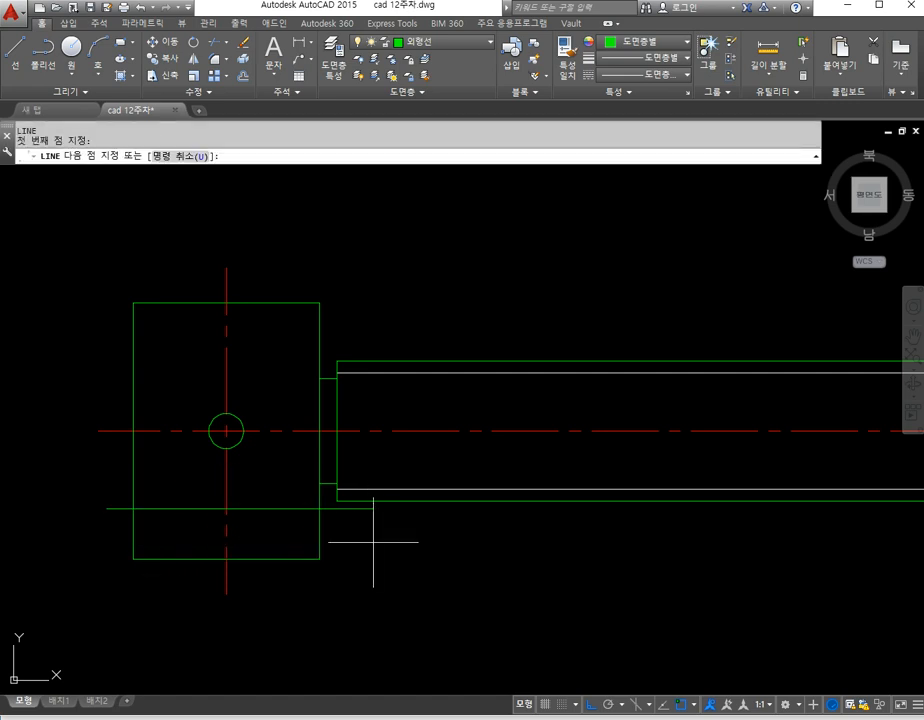
left_click(374, 542)
key("Return")
Step: Check the knurled screw reference image and move the horizontal helper line straight up to just below the small circle
key("alt+Tab")
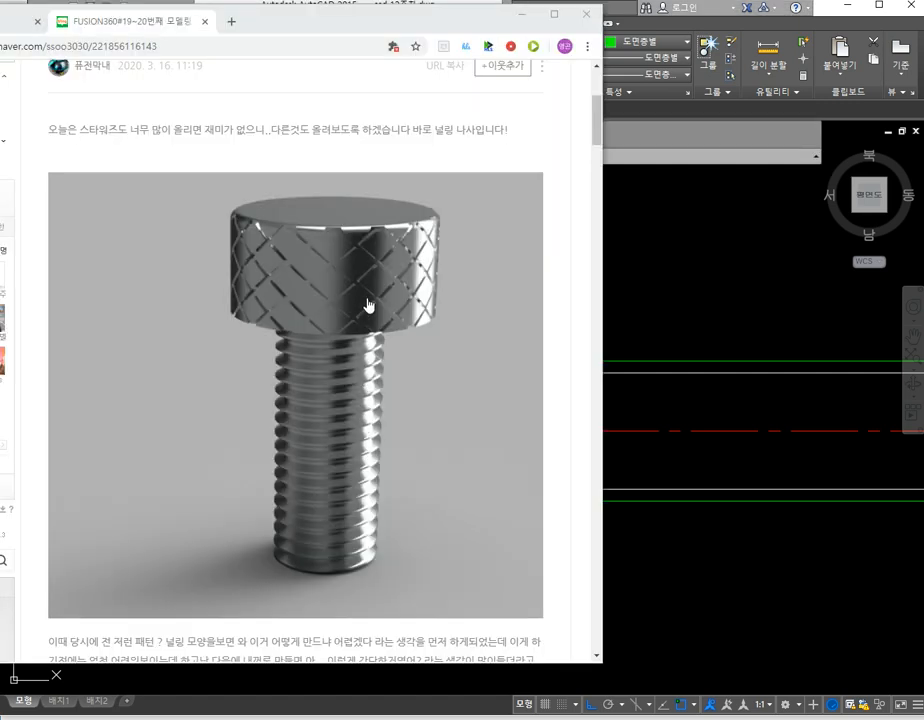
scroll(316, 300, "down", 1)
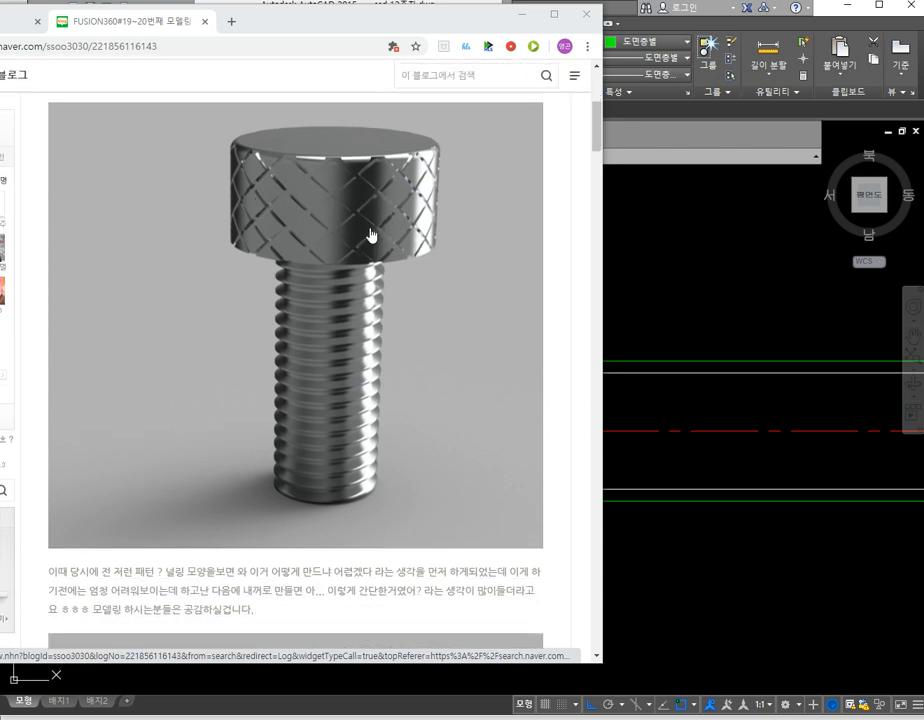
key("alt+Tab")
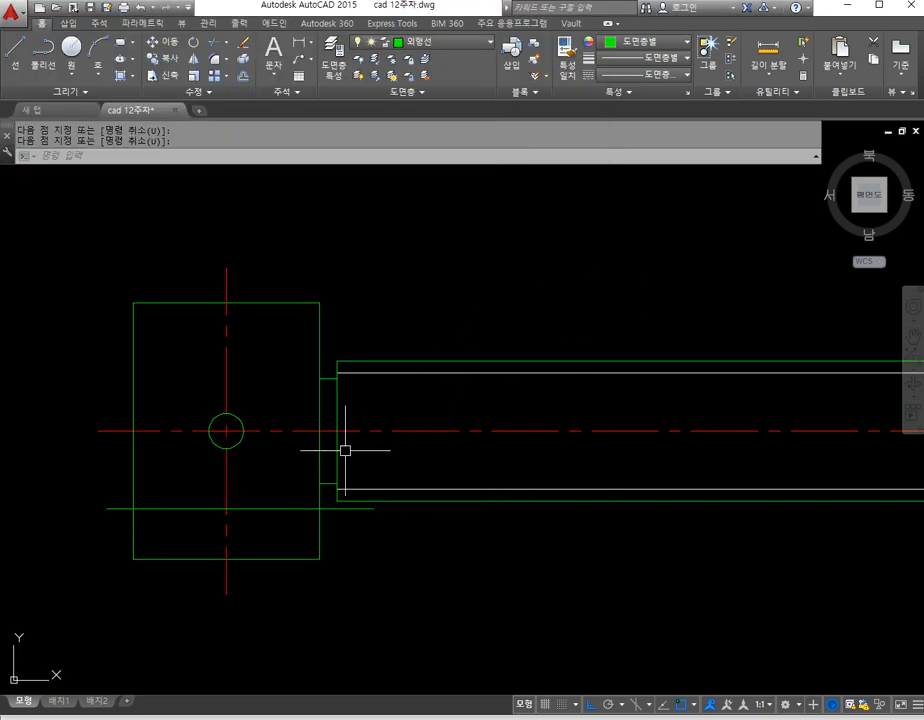
type("m")
key("space")
left_click(271, 533)
left_click(257, 502)
key("space")
left_click(424, 598)
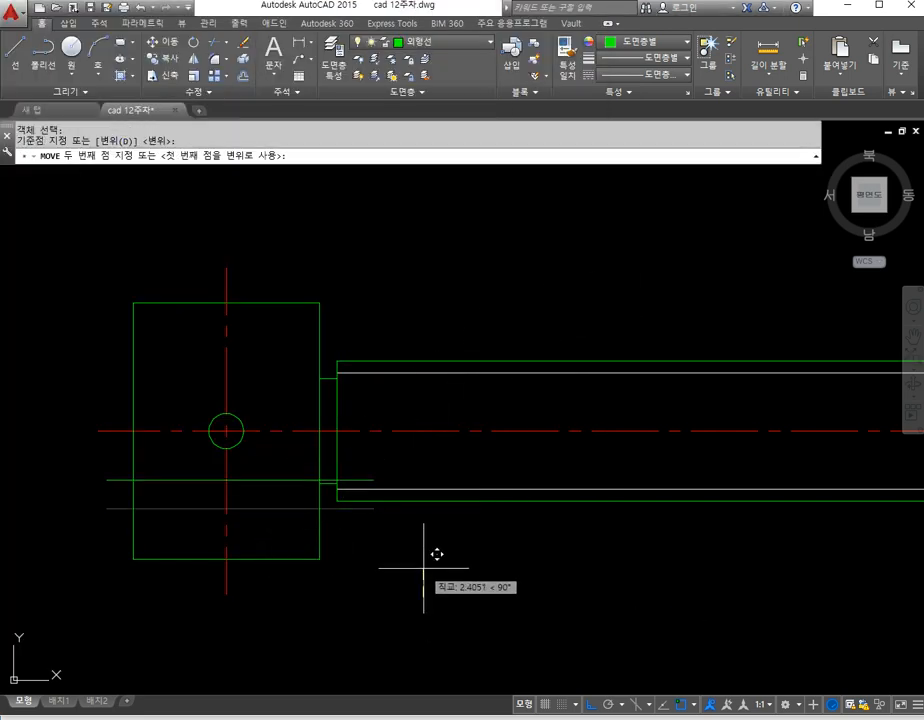
key("Escape")
key("Escape")
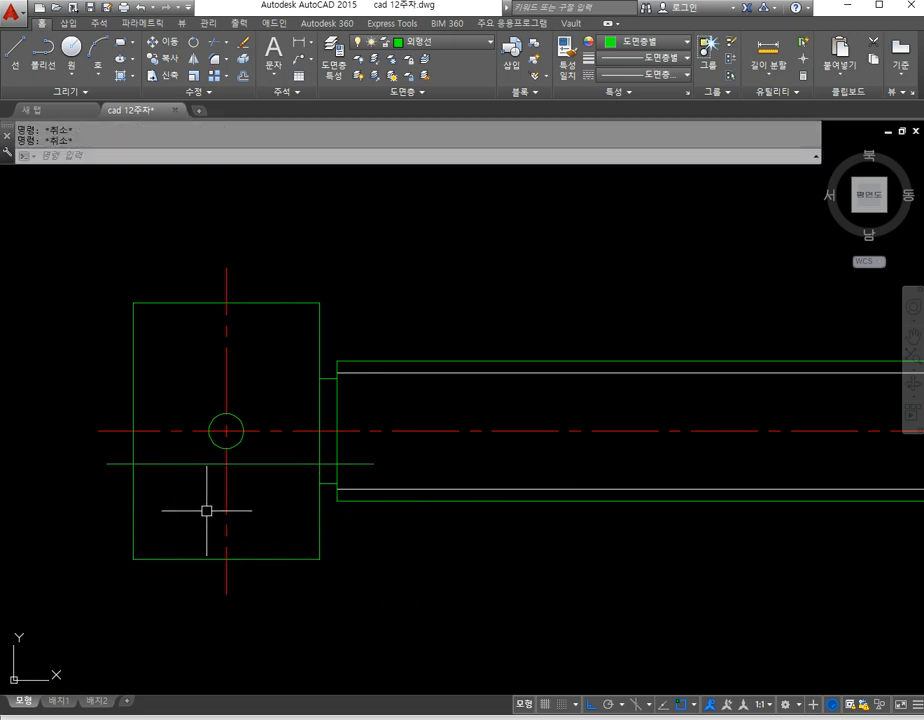
Step: Hatch the head's two areas below the helper line with the user-defined pattern, spacing 1 and angle 30
key("space")
left_click(190, 540)
left_click(264, 540)
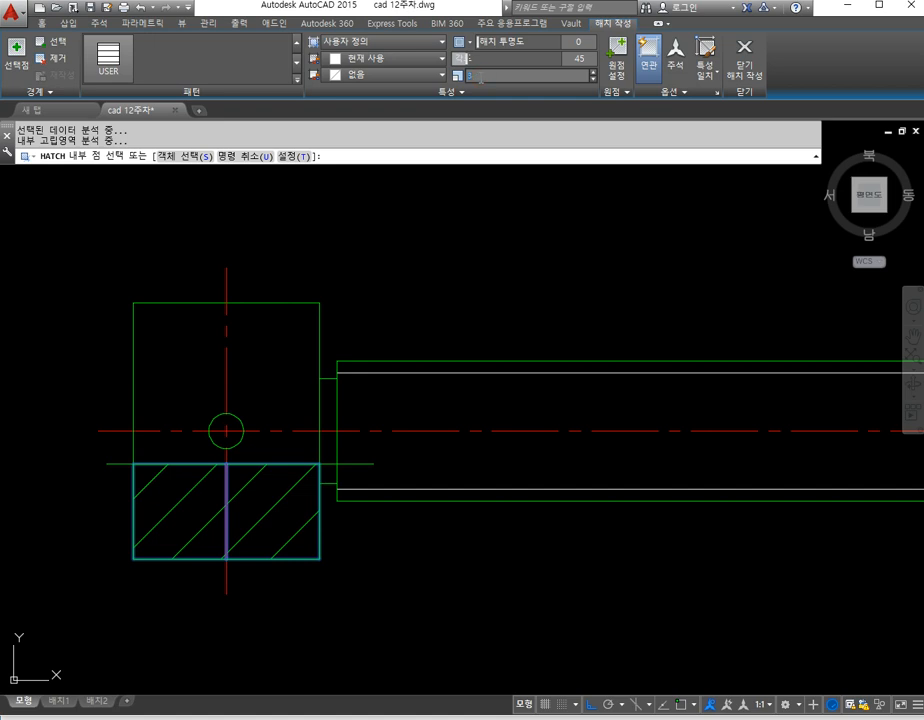
left_click(578, 60)
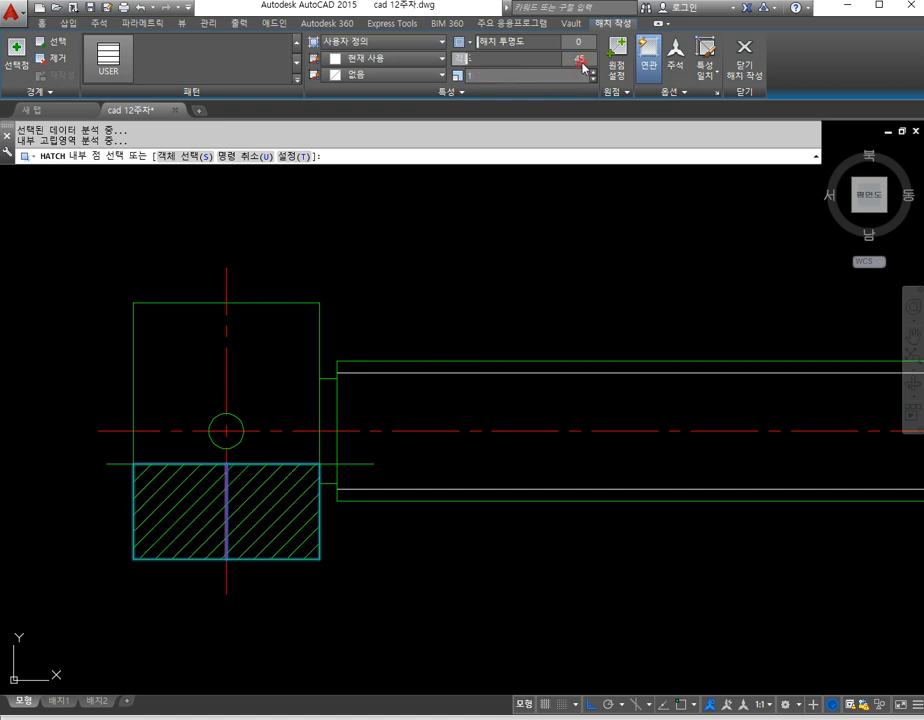
type("30")
key("Return")
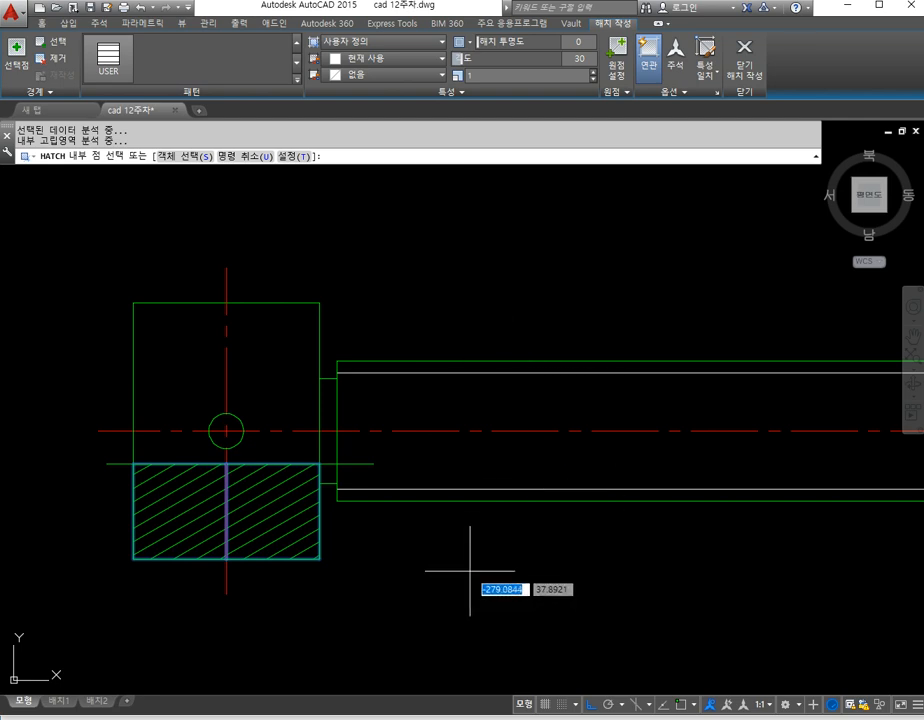
key("Return")
key("Return")
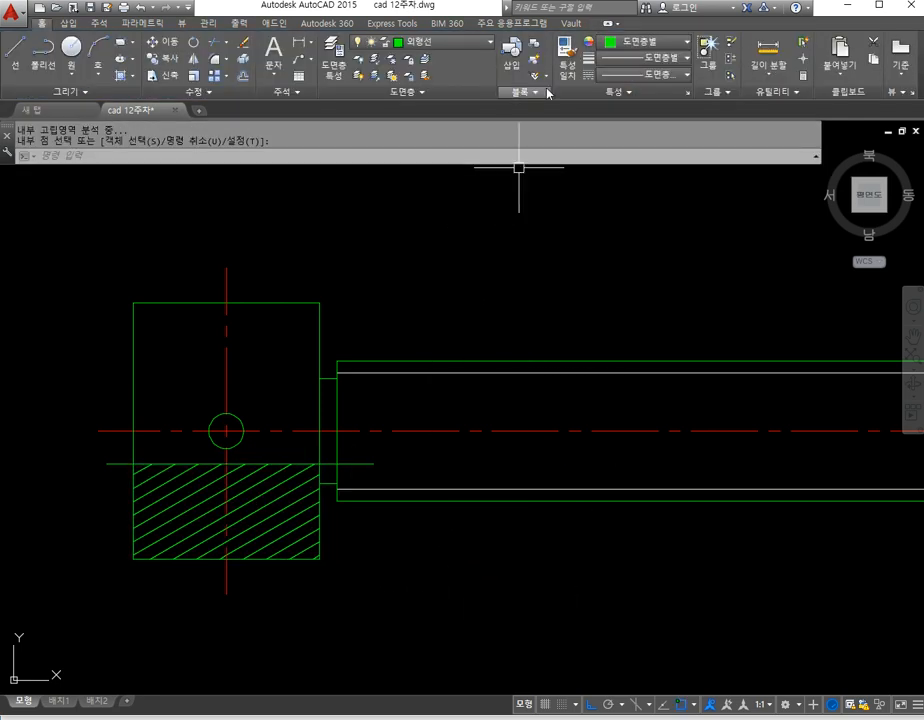
Step: Try to erase the 30-degree hatch in the screw head's lower area
key("Escape")
key("Escape")
type("e")
key("Return")
left_click(291, 540)
key("Return")
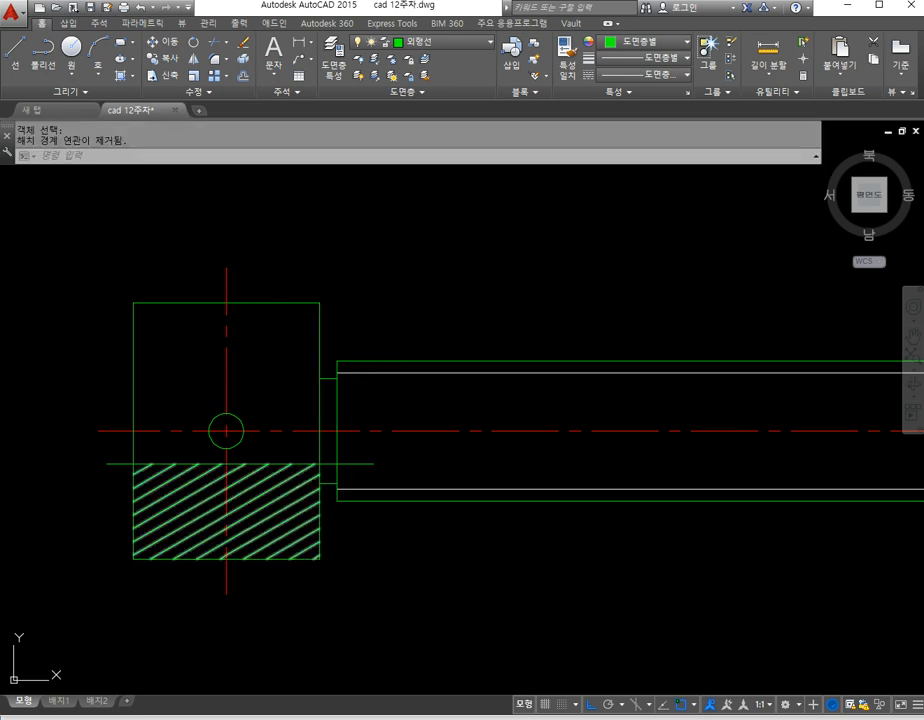
Step: Add a second user-defined hatch with spacing 1 and angle -30 over the same two areas to form the knurl
type("h")
key("Return")
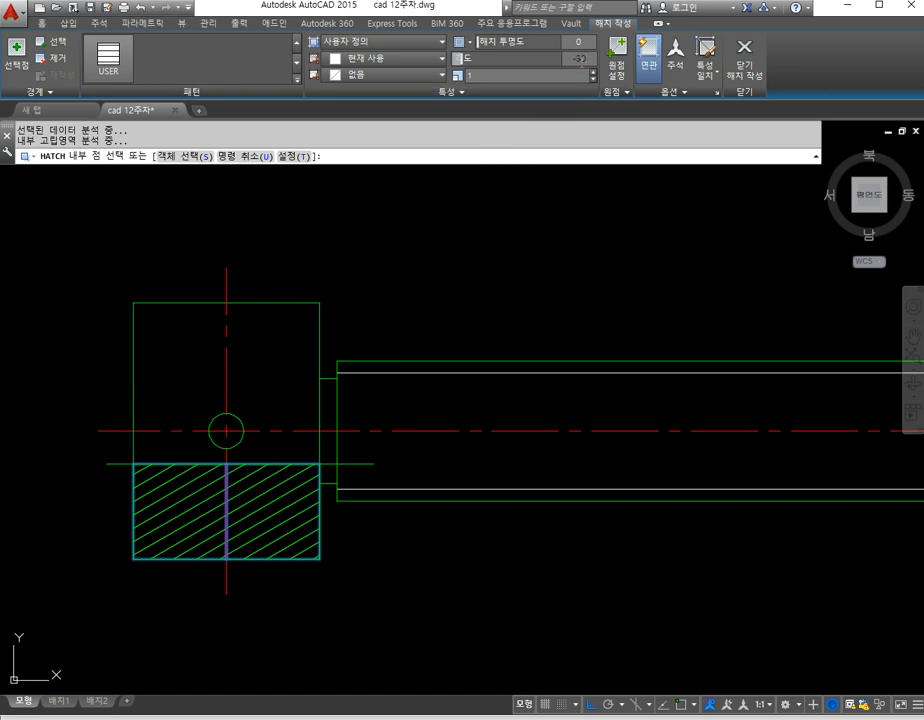
key("Return")
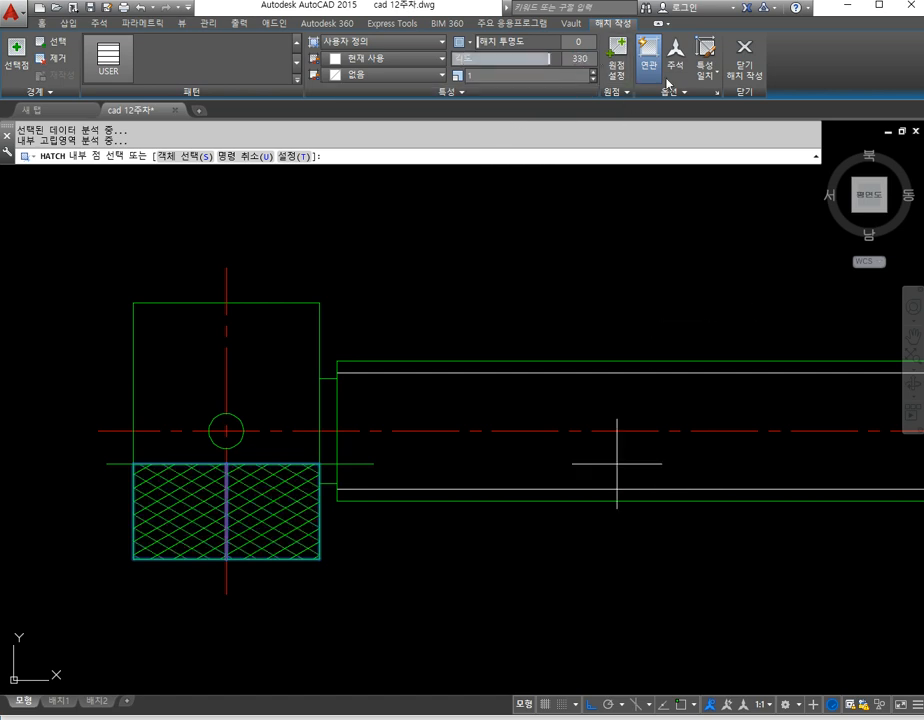
key("Return")
Step: Erase the horizontal helper line along the upper edge of the knurl hatch
type("e")
key("Return")
left_click(353, 463)
key("Return")
Step: Match the properties of both knurl hatches in the screw head to those of the thin white thread line
left_click(264, 495)
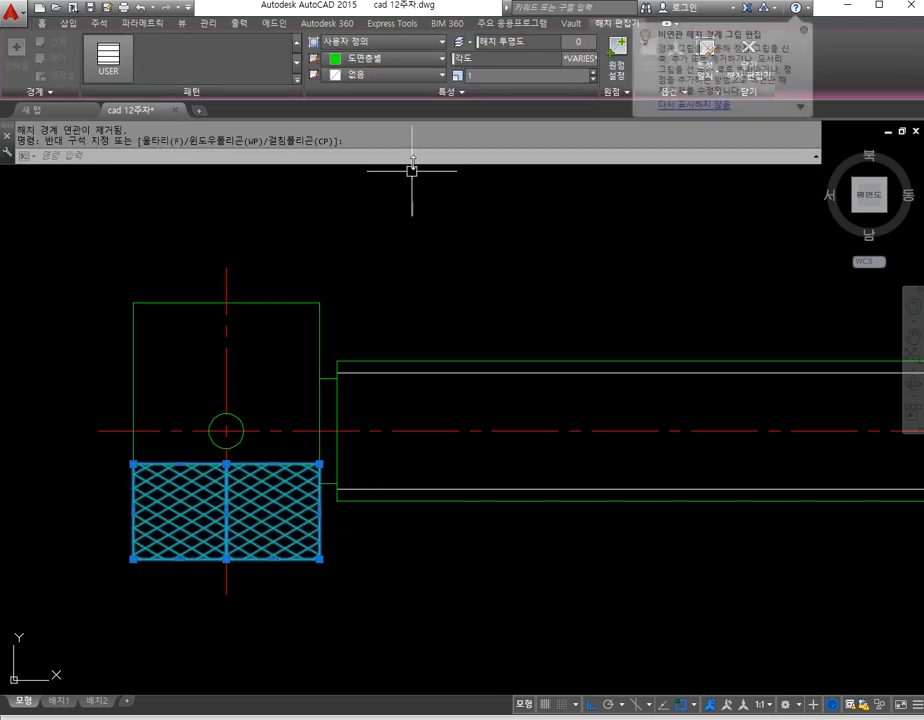
key("Escape")
key("Escape")
type("ma")
key("Return")
left_click(404, 488)
left_click(296, 449)
left_click(267, 505)
key("Escape")
key("Escape")
scroll(368, 506, "down", 2)
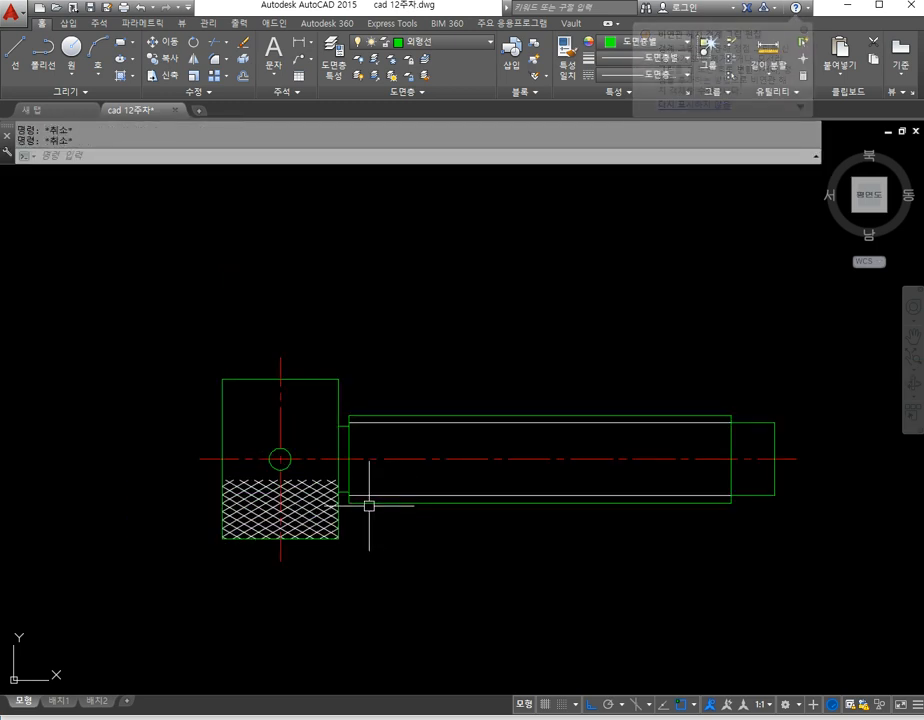
Step: Compare the adjusting screw with the V-block clamp reference image and check its head dimensions
scroll(380, 530, "down", 2)
middle_click_drag(392, 530, 322, 532)
scroll(220, 483, "up", 4)
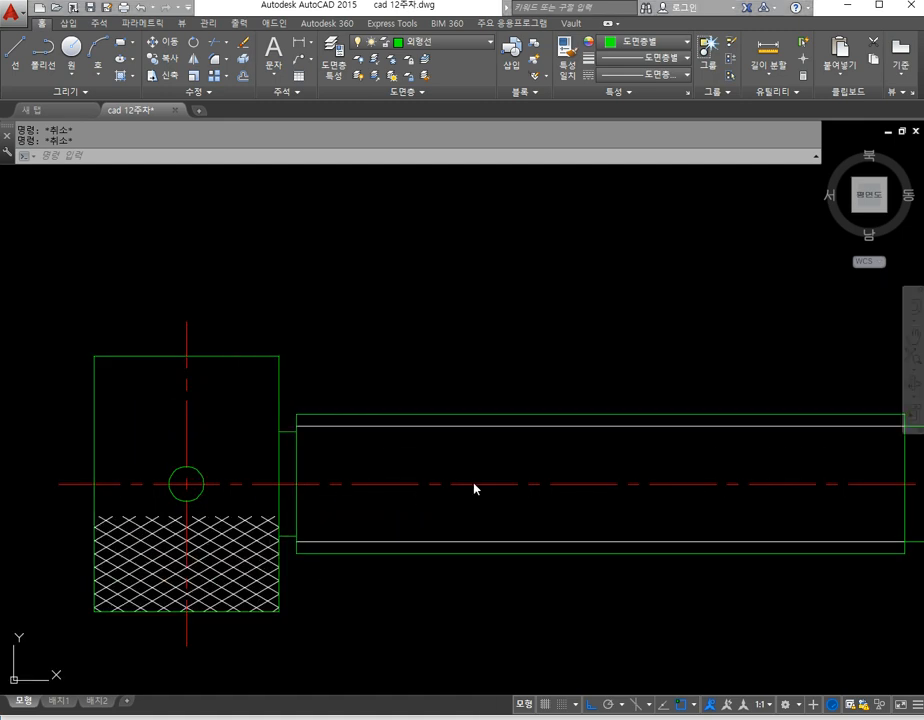
scroll(394, 513, "down", 2)
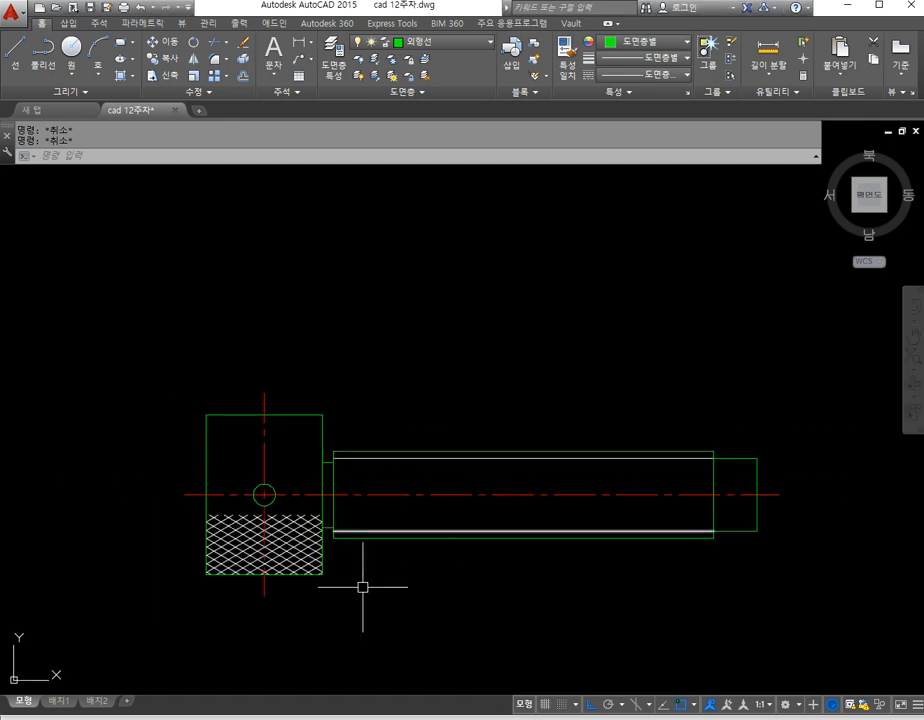
key("alt+Tab")
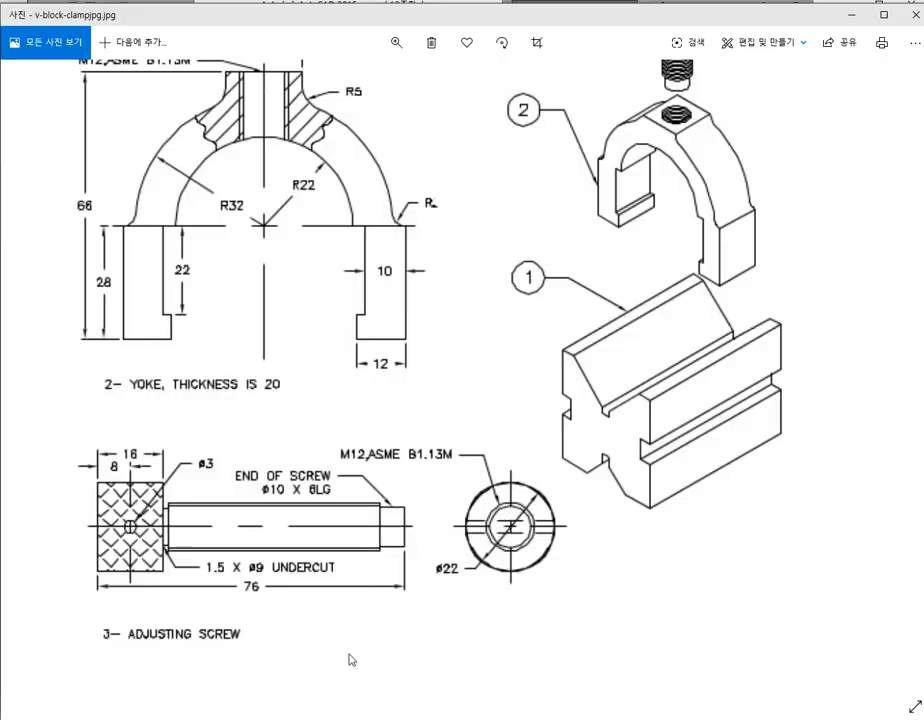
mouse_move(358, 719)
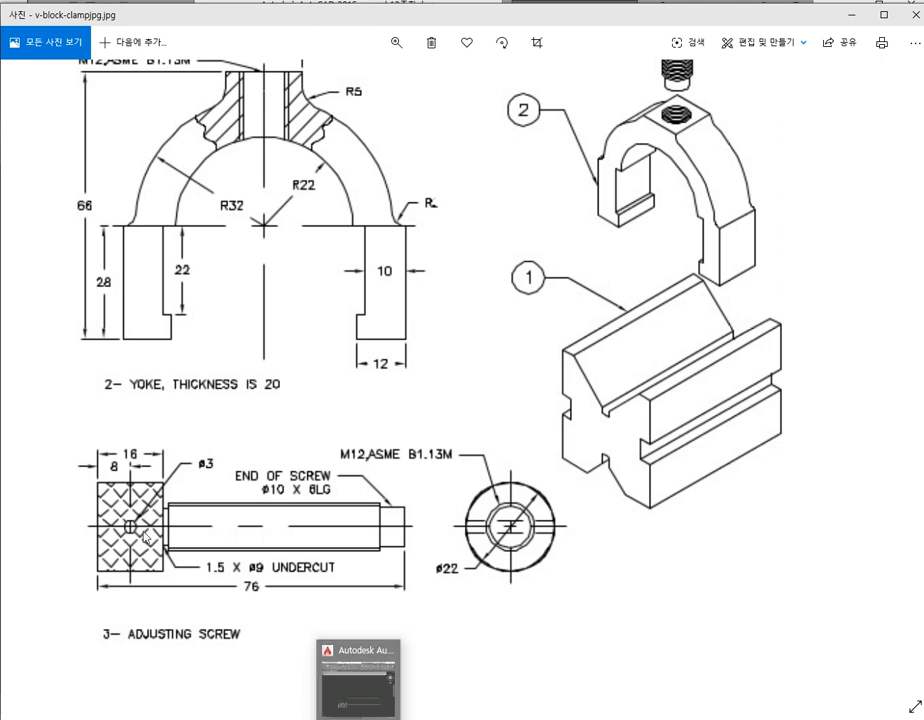
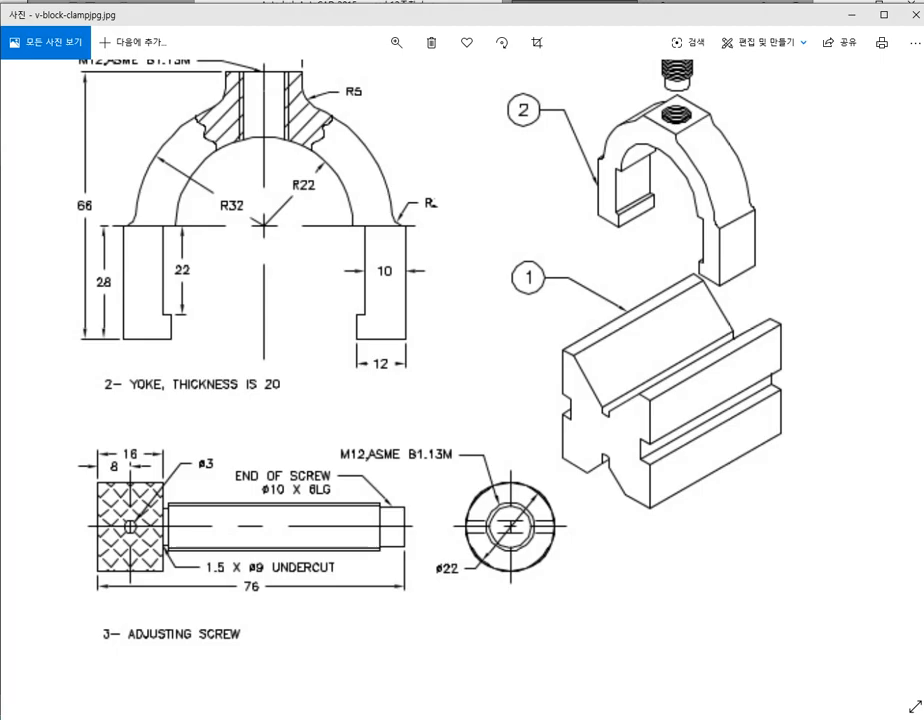
left_click(358, 719)
Step: Add linear dimensions for the screw head's height beside its outer end and its width below it
middle_click_drag(273, 553, 340, 482)
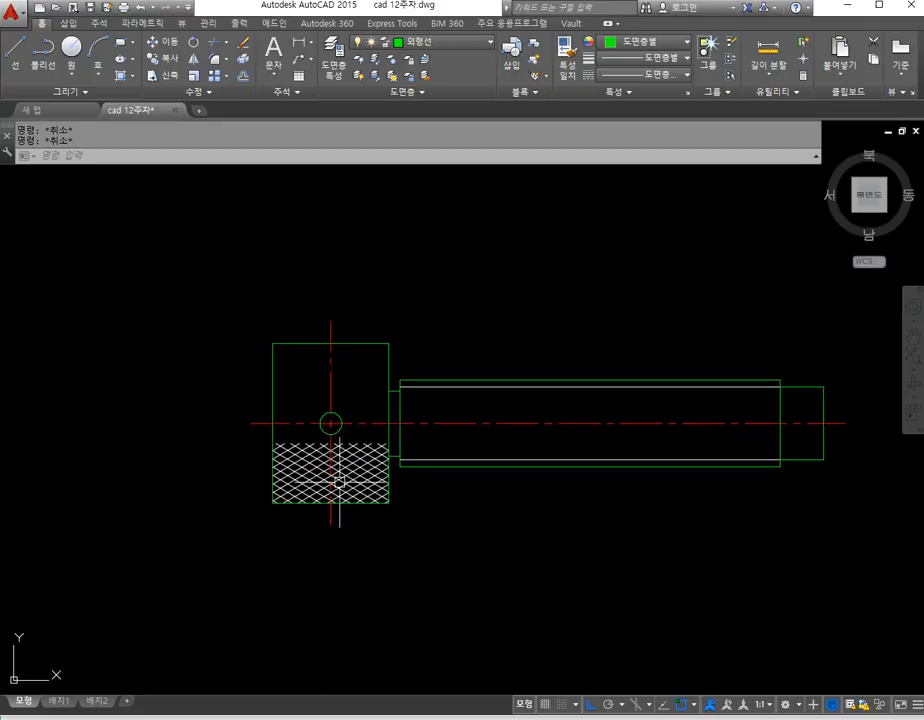
left_click(305, 46)
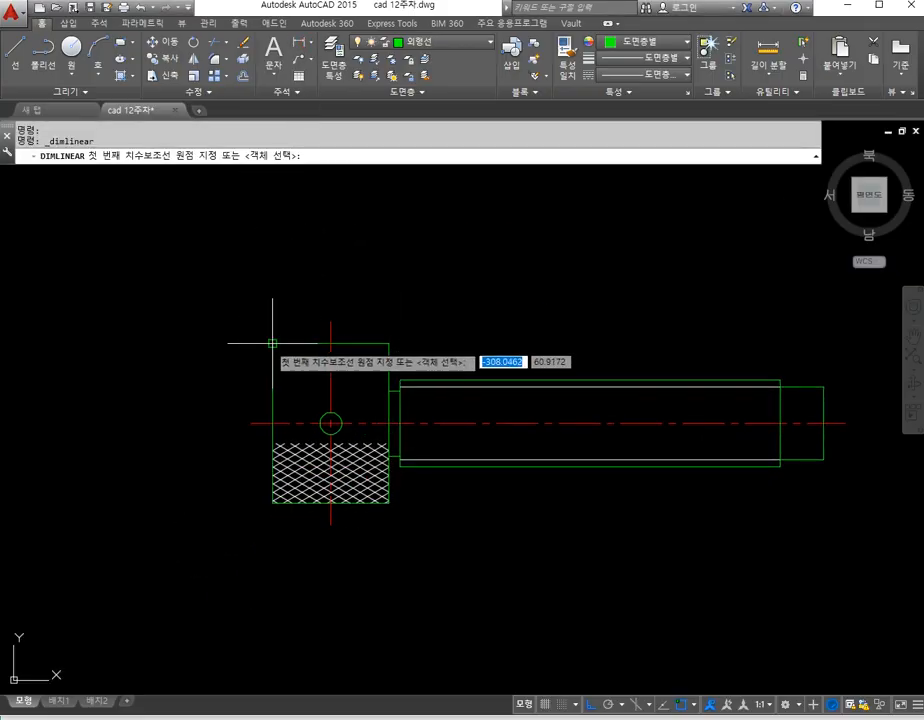
left_click(273, 502)
left_click(273, 343)
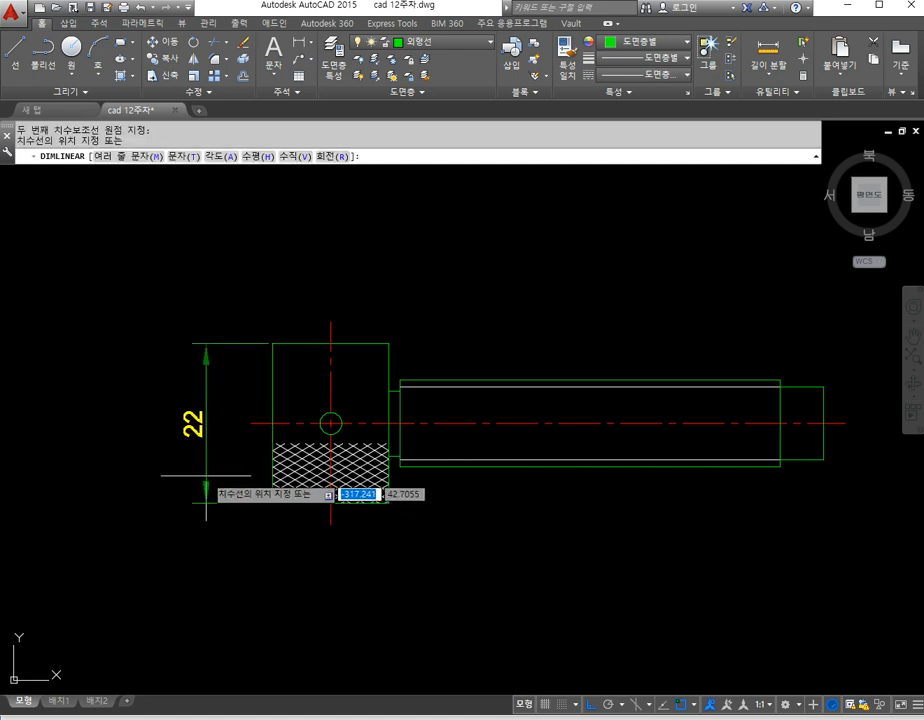
left_click(188, 480)
key("Return")
left_click(273, 502)
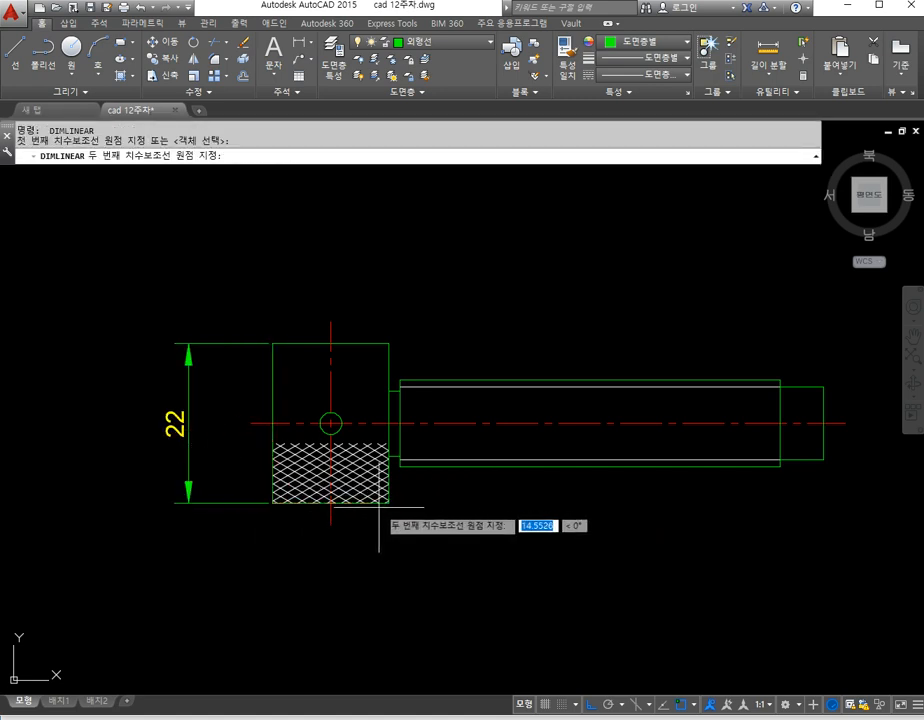
left_click(388, 502)
left_click(355, 597)
Step: Add a horizontal dimension above the head from its outer edge to the vertical centre line
key("Return")
left_click(273, 343)
left_click(329, 320)
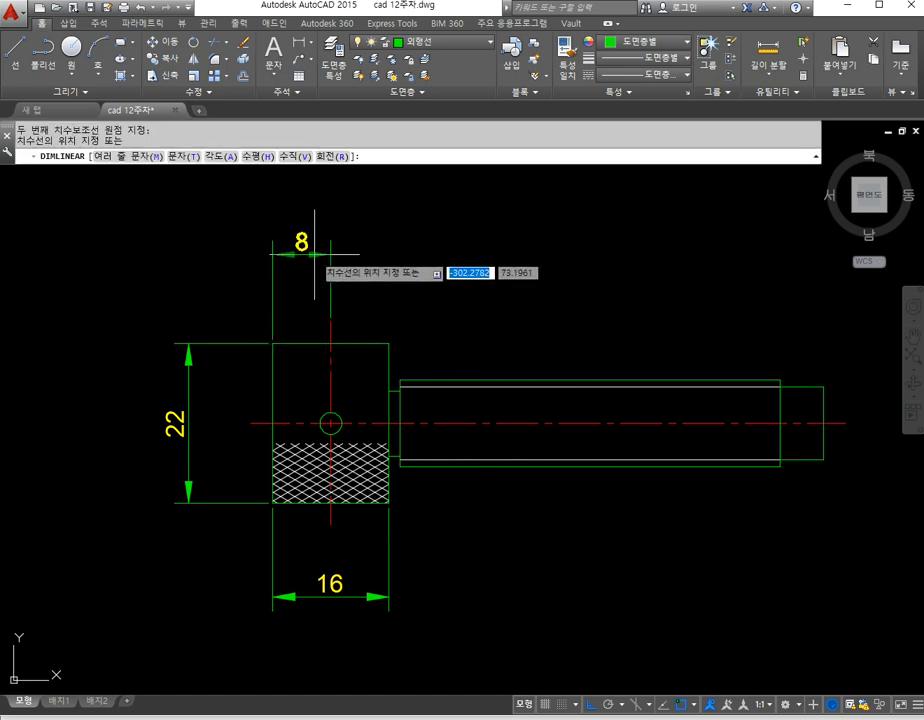
left_click(340, 253)
Step: Move the three screw head dimensions to the 문자 layer
left_click(375, 264)
left_click(219, 274)
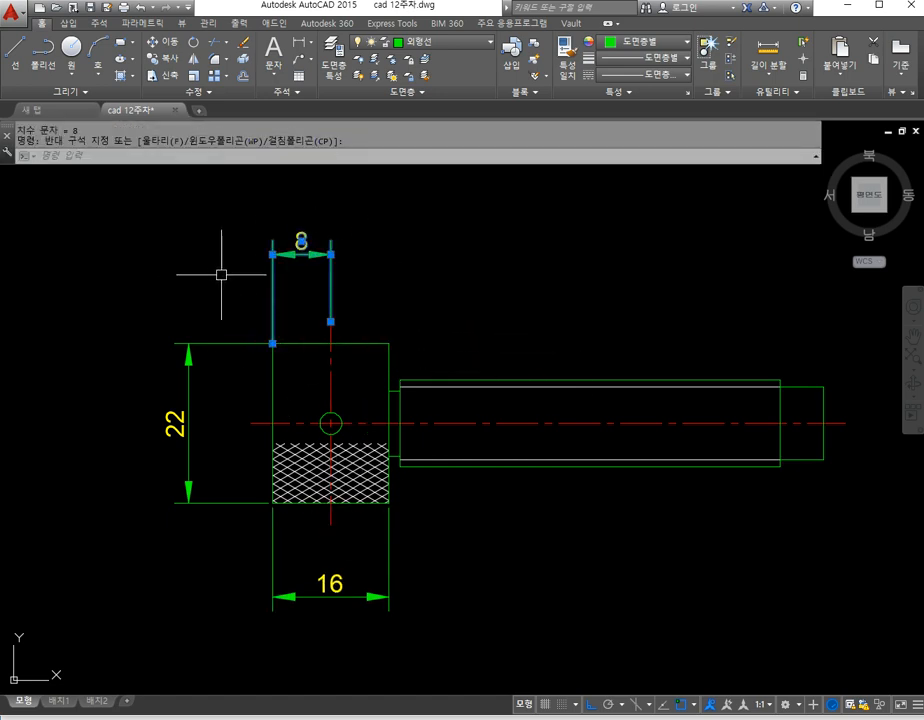
left_click(196, 168)
left_click(68, 383)
left_click(445, 615)
left_click(225, 552)
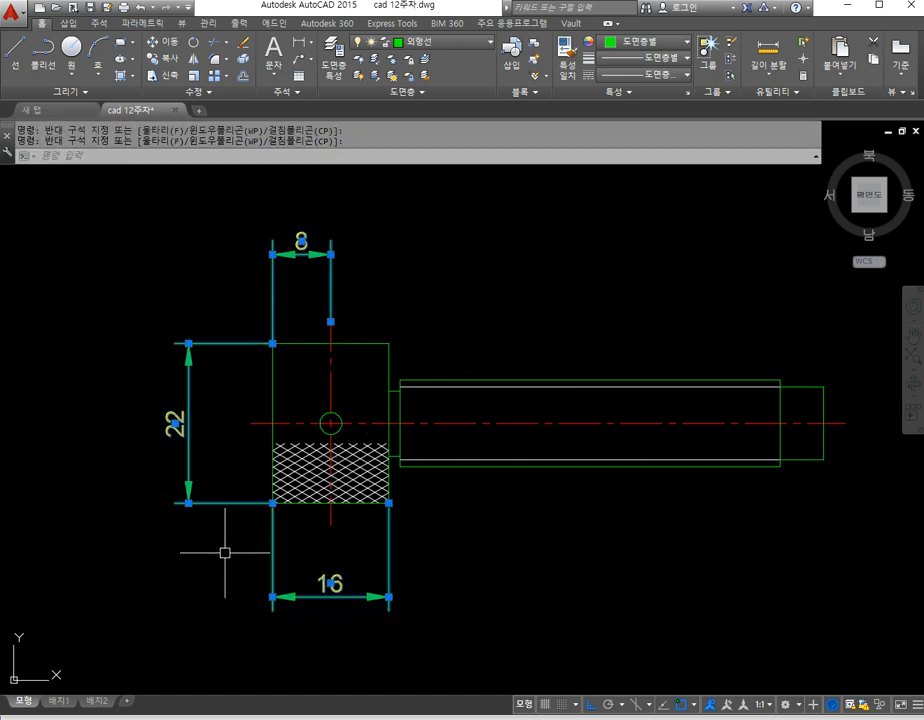
left_click(440, 42)
left_click(425, 143)
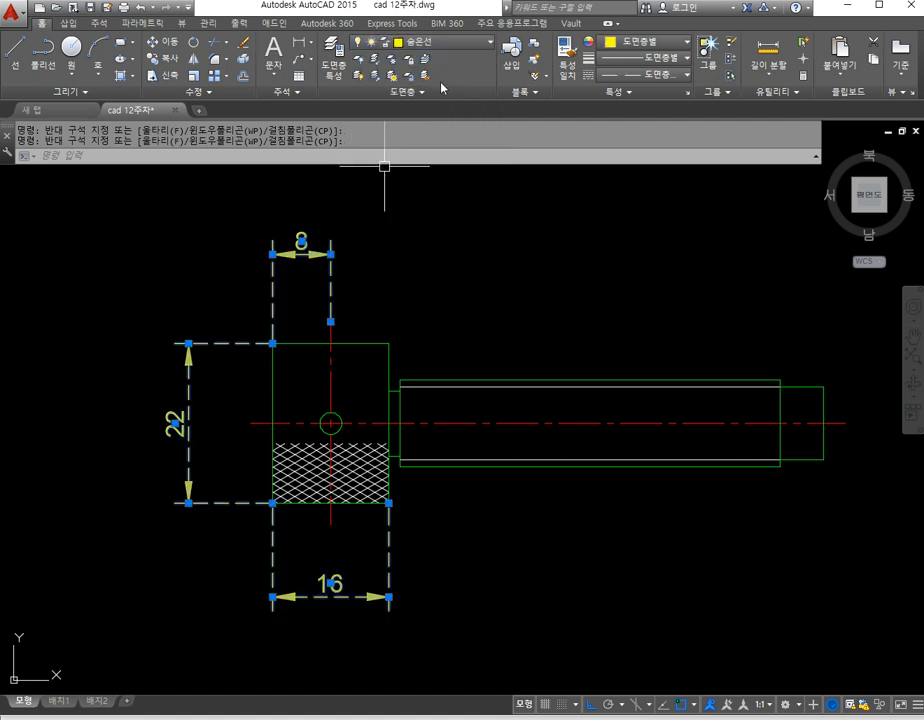
left_click(460, 45)
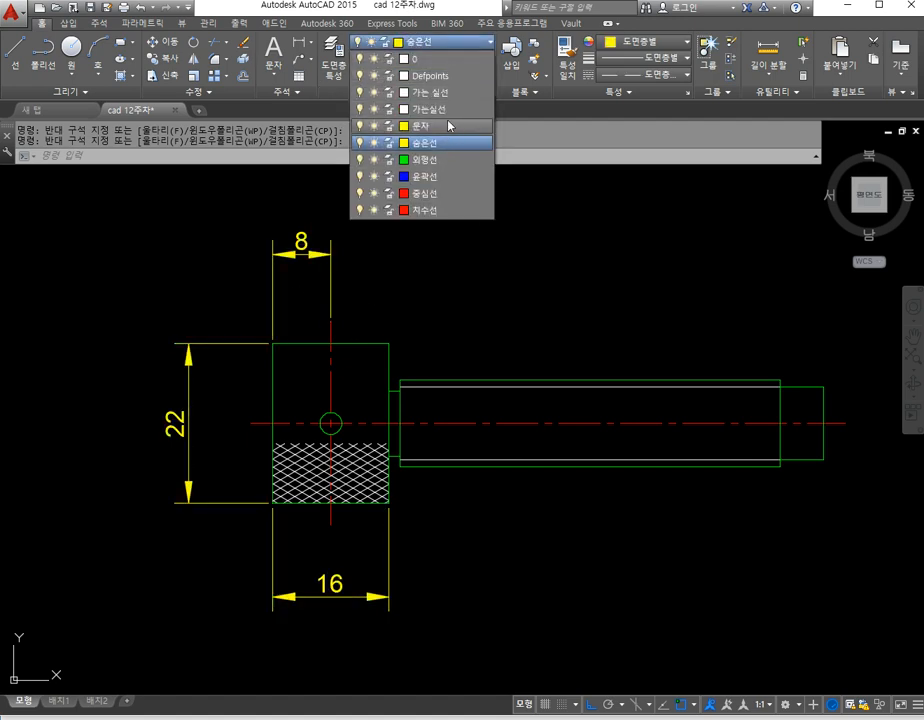
left_click(449, 124)
key("Escape")
key("Escape")
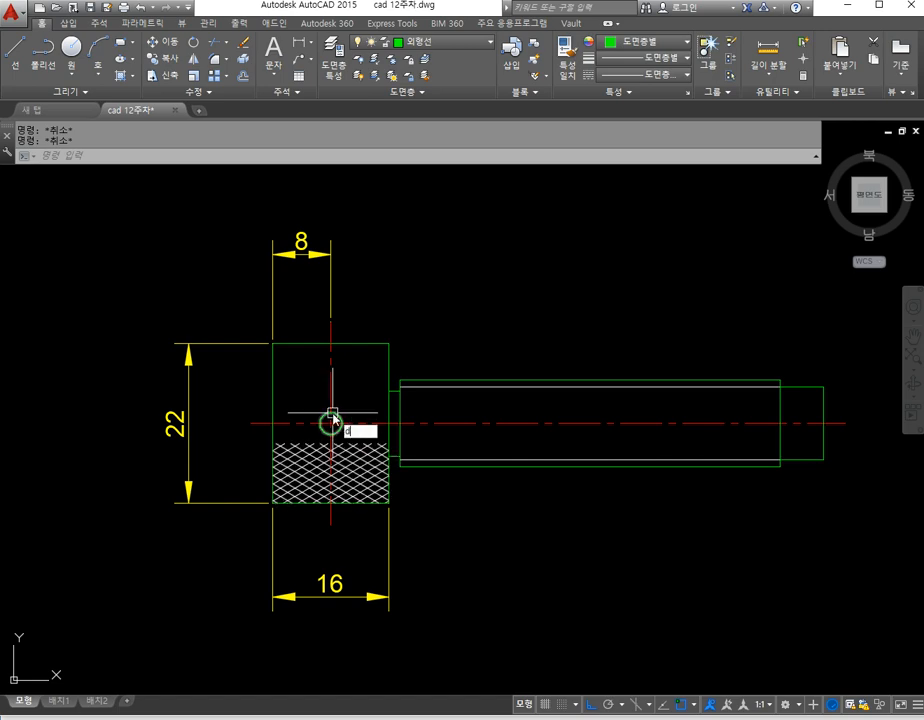
Step: Modify dimension style ISO-25 so the dimension lines and extension lines are both coloured white (흰색)
type("d")
key("Return")
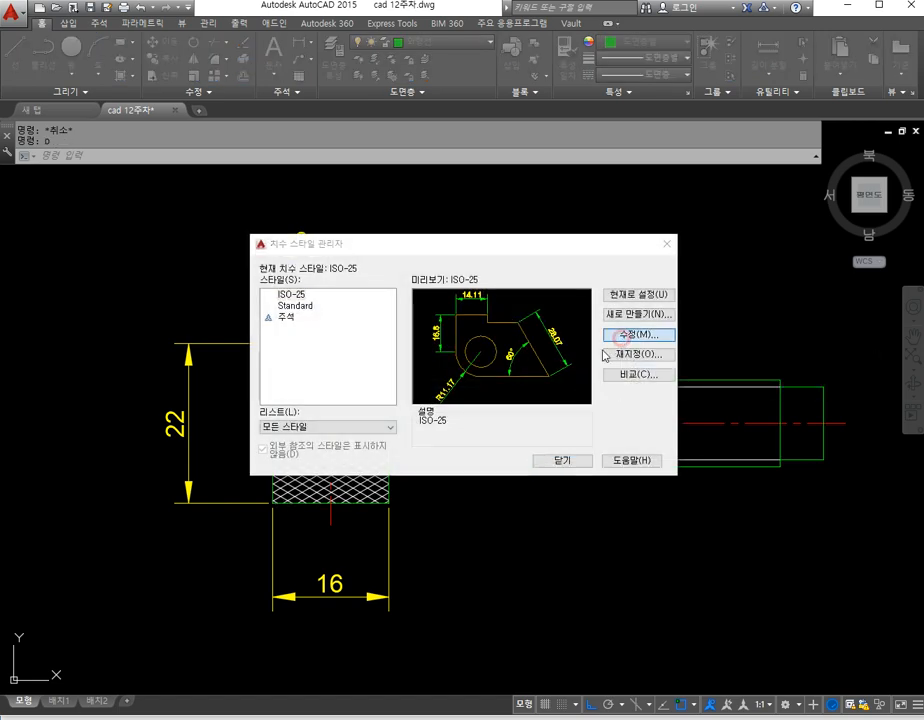
left_click(626, 337)
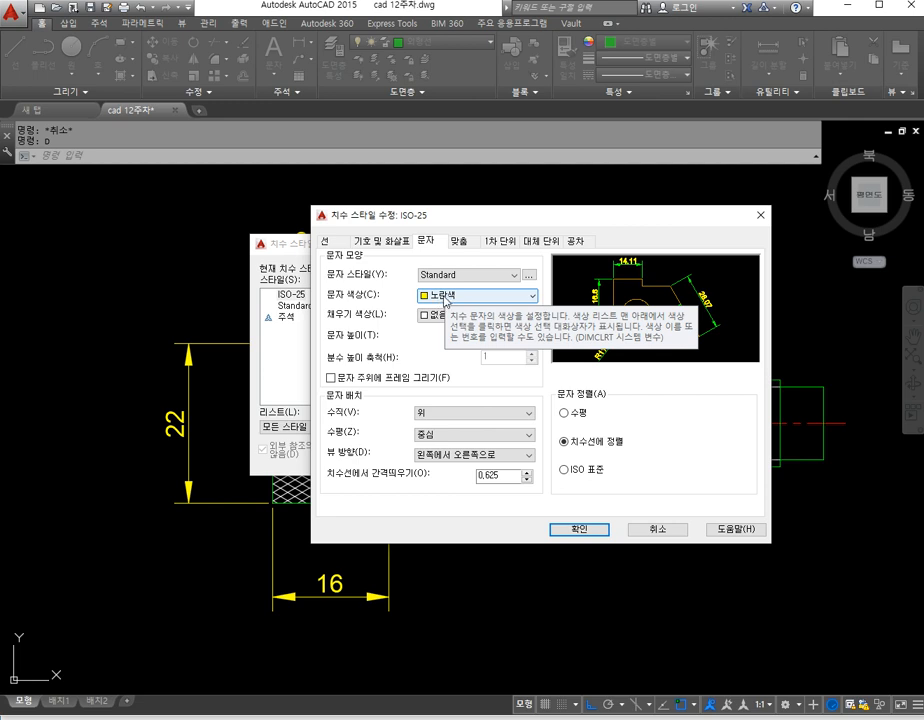
left_click(325, 241)
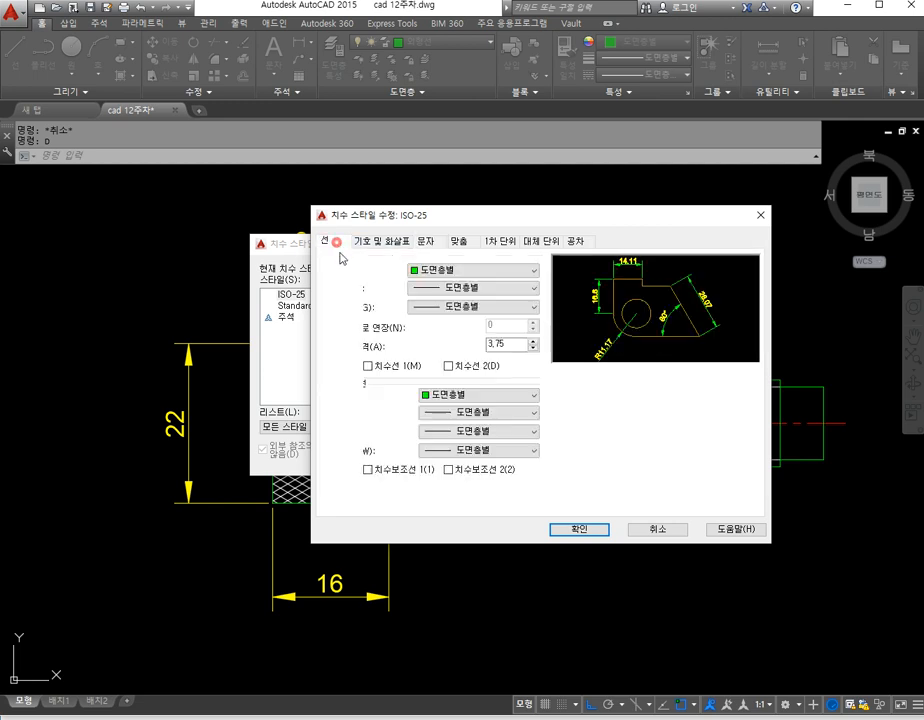
left_click(452, 269)
left_click(448, 367)
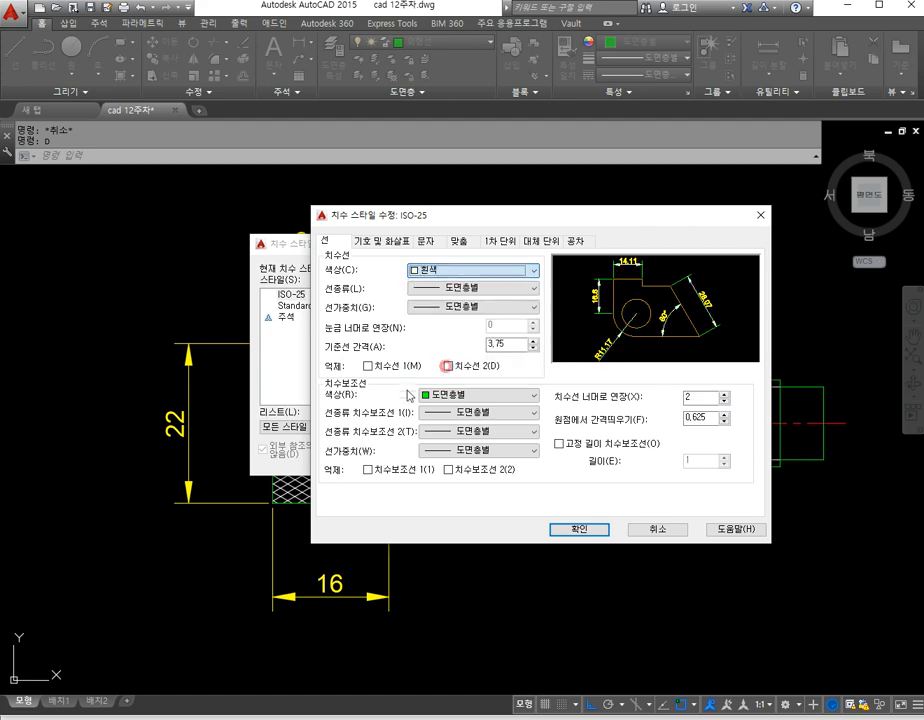
left_click(456, 403)
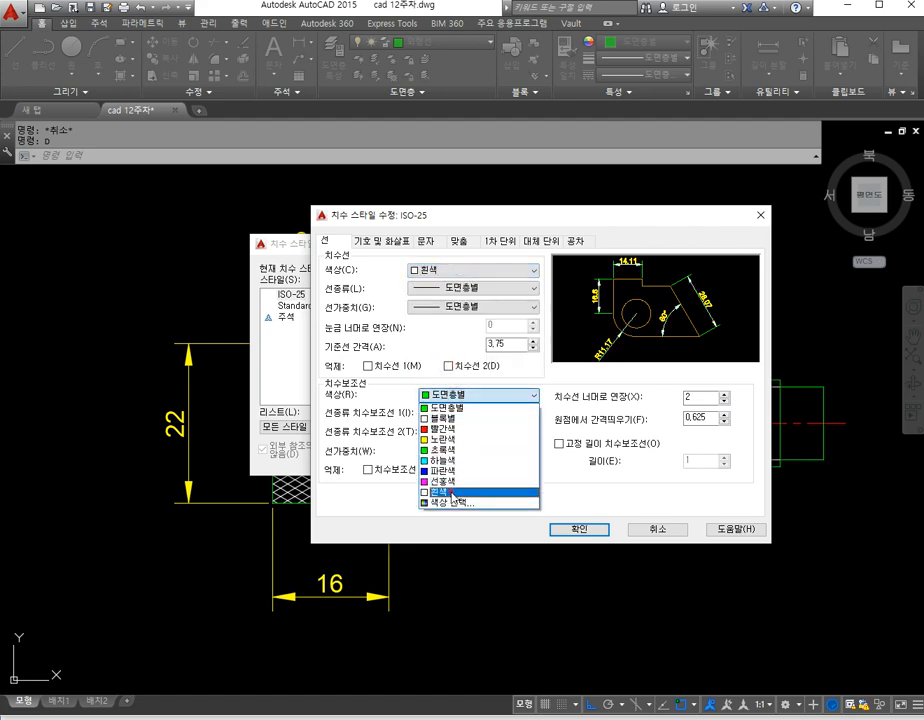
left_click(458, 491)
left_click(578, 533)
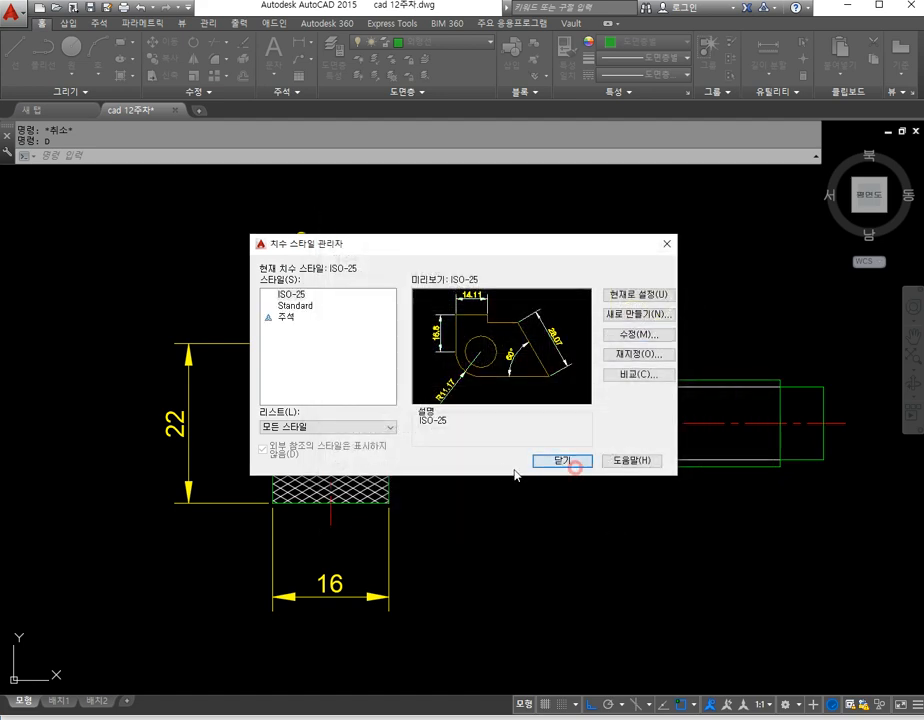
left_click(584, 461)
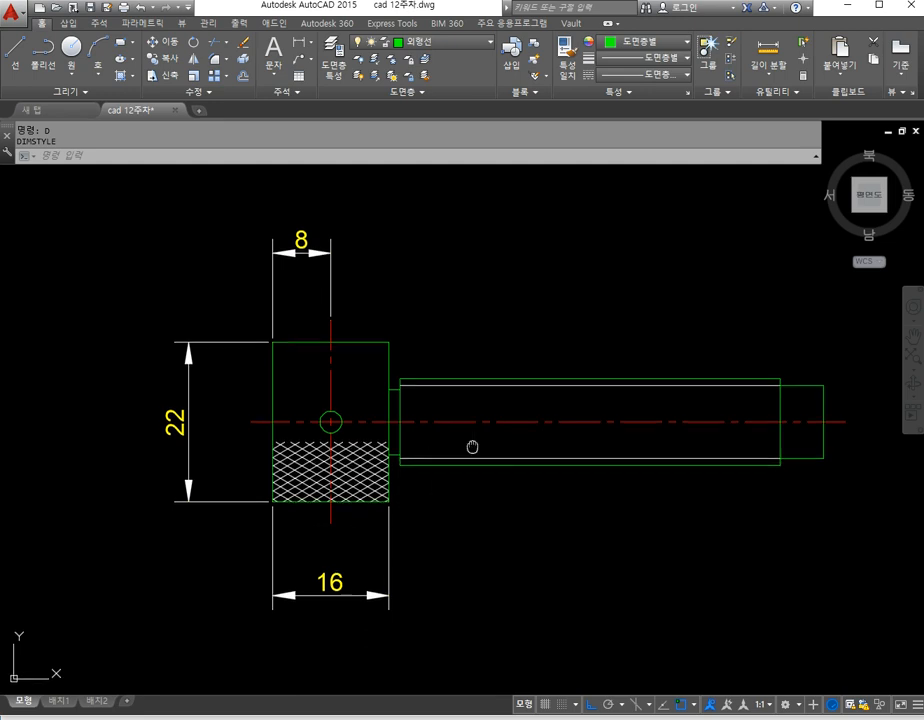
Step: Make 문자 the current layer
middle_click_drag(472, 445, 355, 414)
left_click(440, 42)
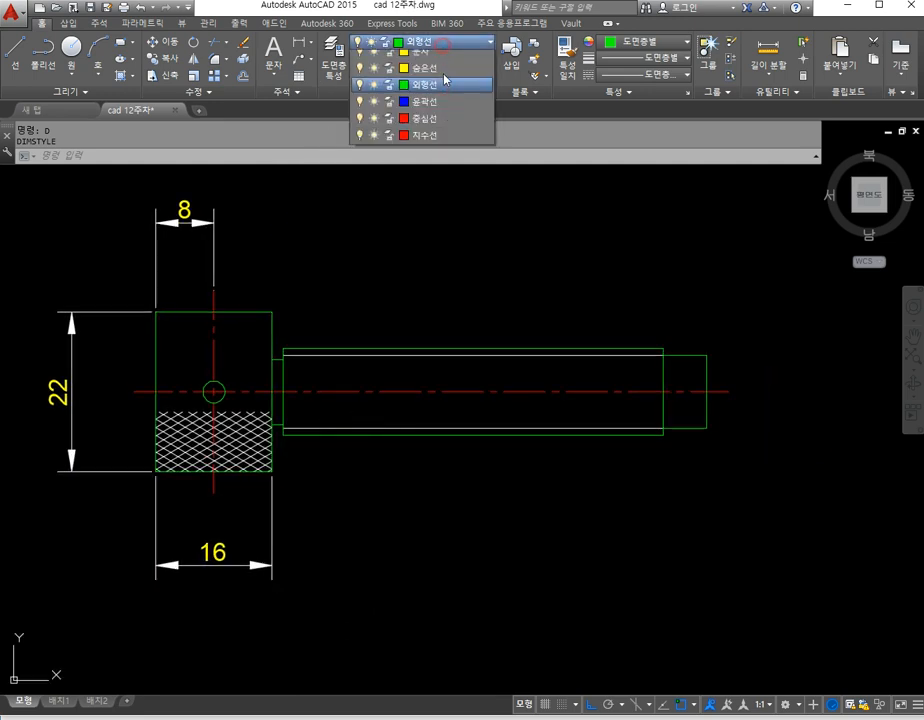
left_click(430, 127)
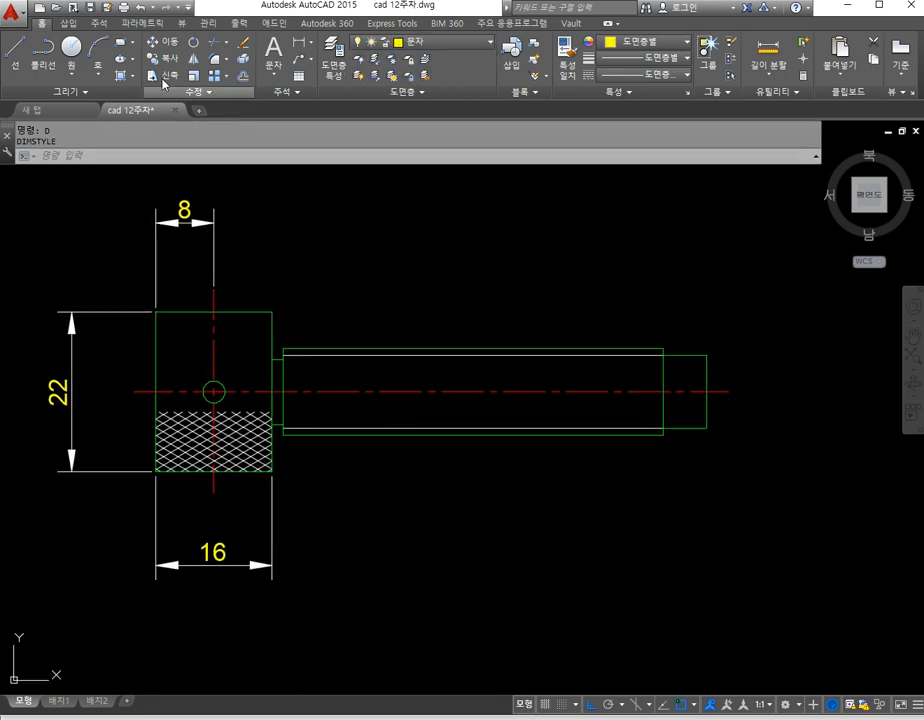
left_click(295, 47)
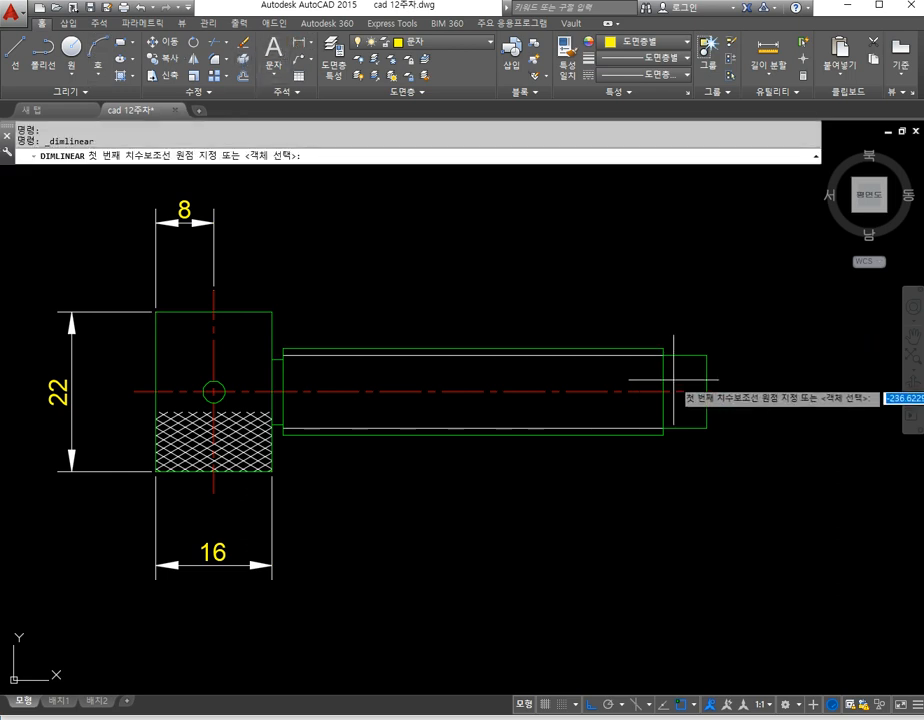
left_click(707, 355)
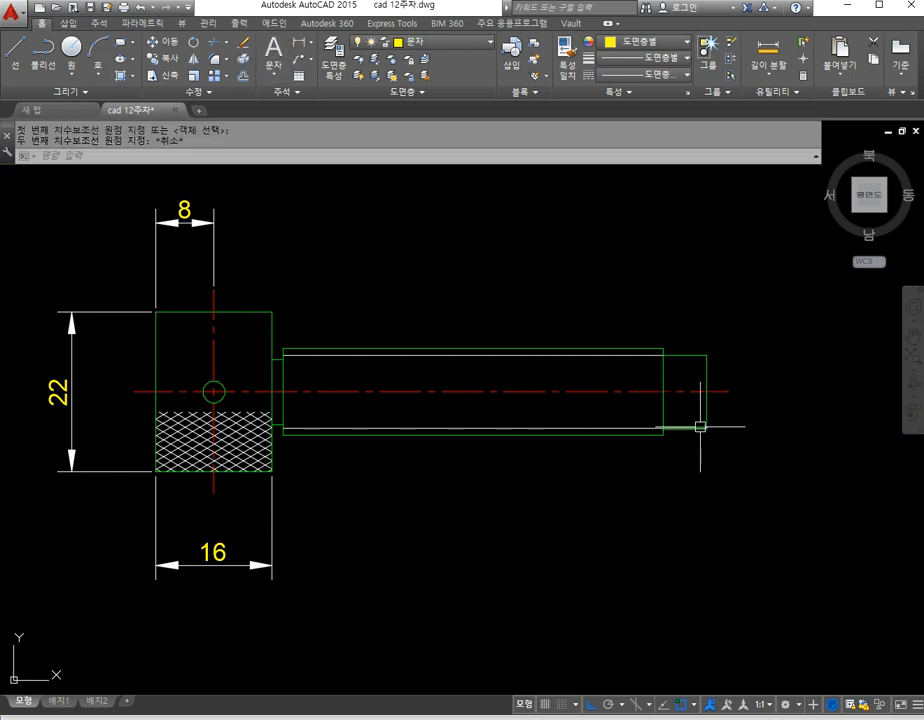
key("alt+Tab")
key("alt+Tab")
key("Escape")
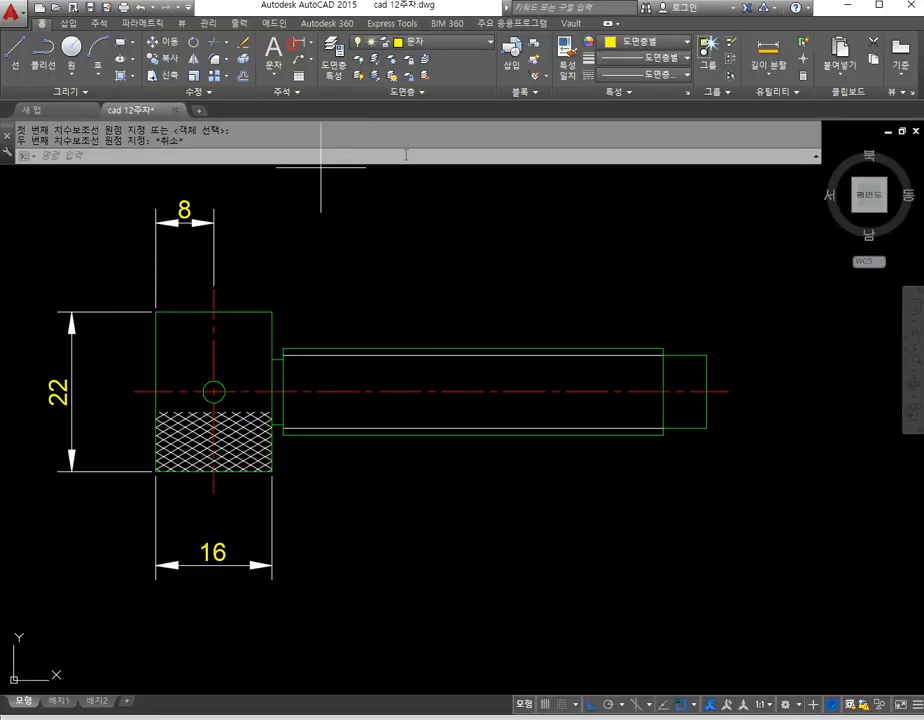
Step: Add vertical linear dimensions for the diameter of the screw's stepped end and the thread's outer diameter, placed beyond the tip
key("space")
left_click(707, 355)
left_click(707, 428)
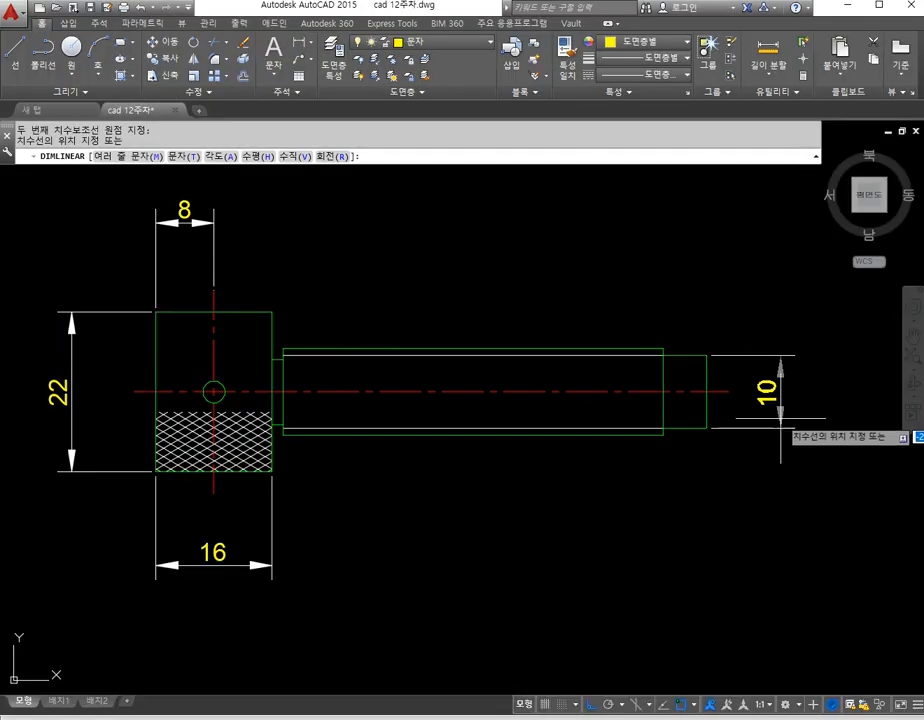
left_click(775, 414)
key("space")
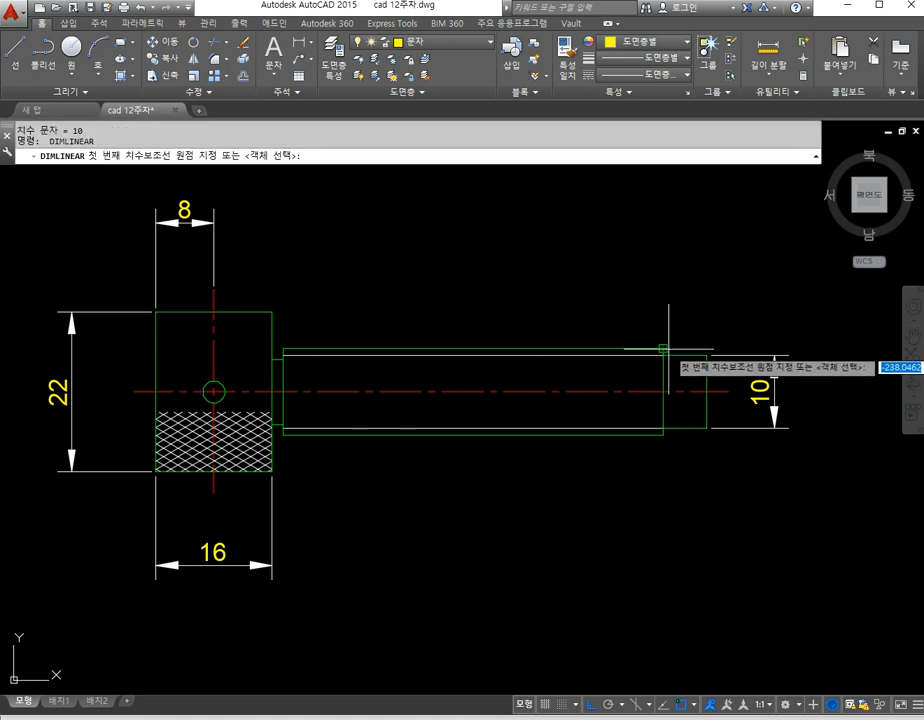
left_click(664, 349)
left_click(663, 434)
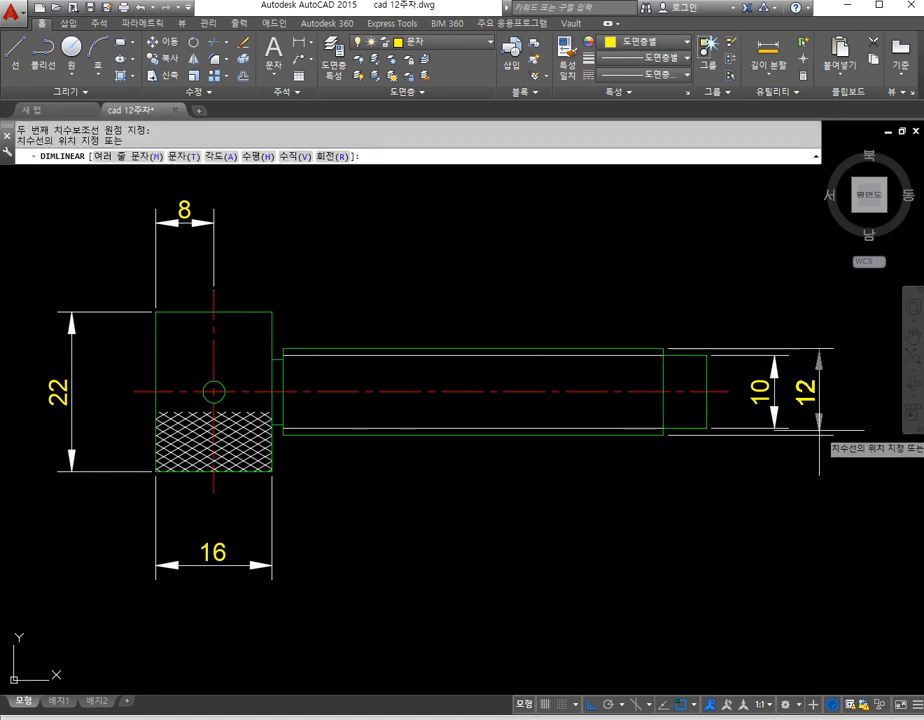
left_click(818, 432)
Step: Prefix the thread's outer diameter dimension with M so its text reads M12
type("ed")
key("space")
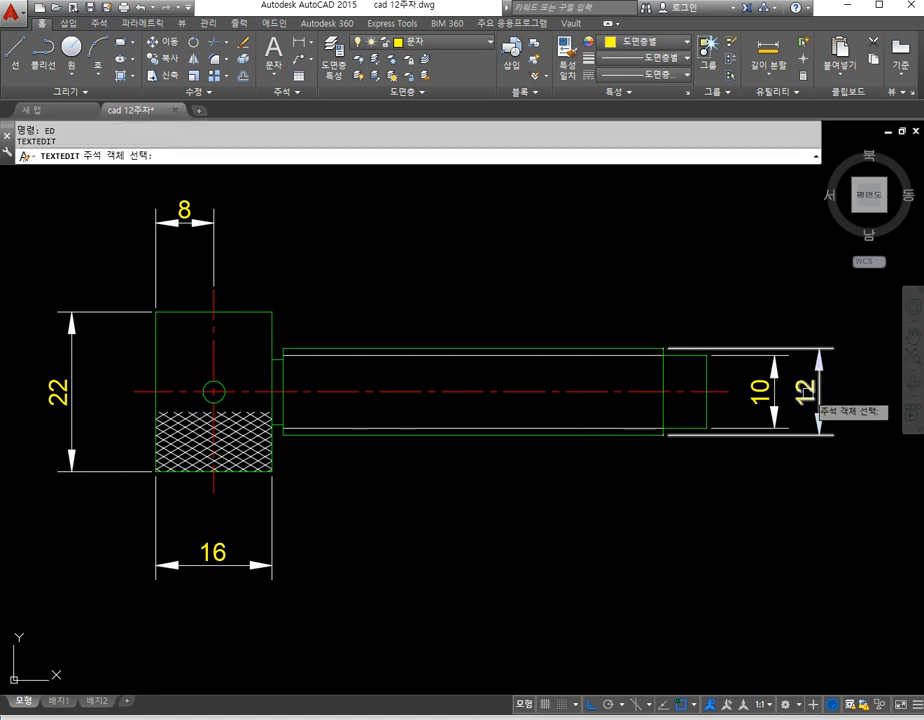
left_click(818, 430)
type("M")
left_click(802, 475)
key("alt+Tab")
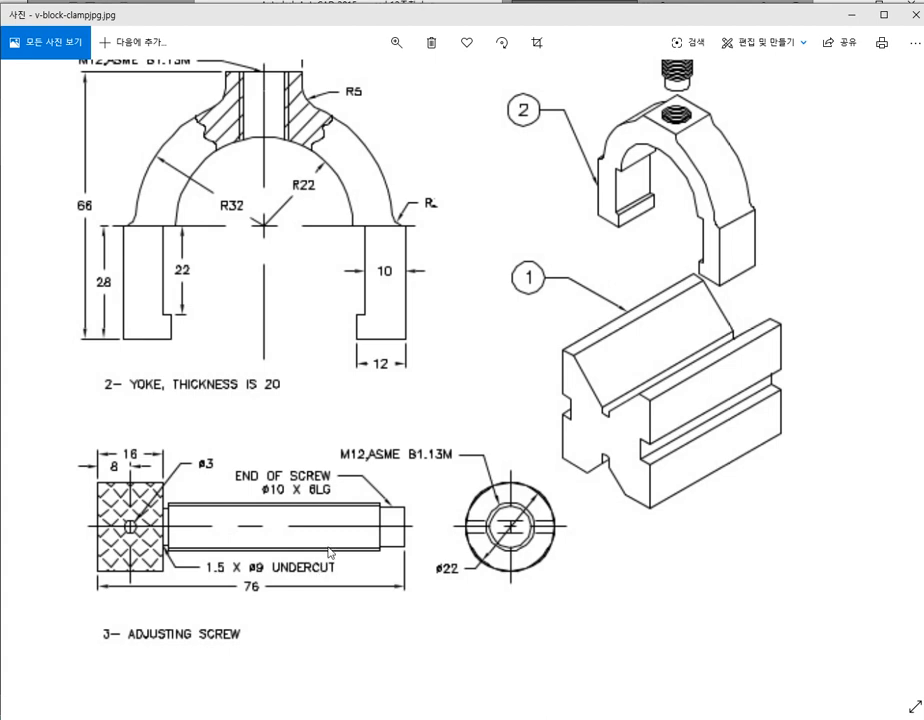
key("alt+Tab")
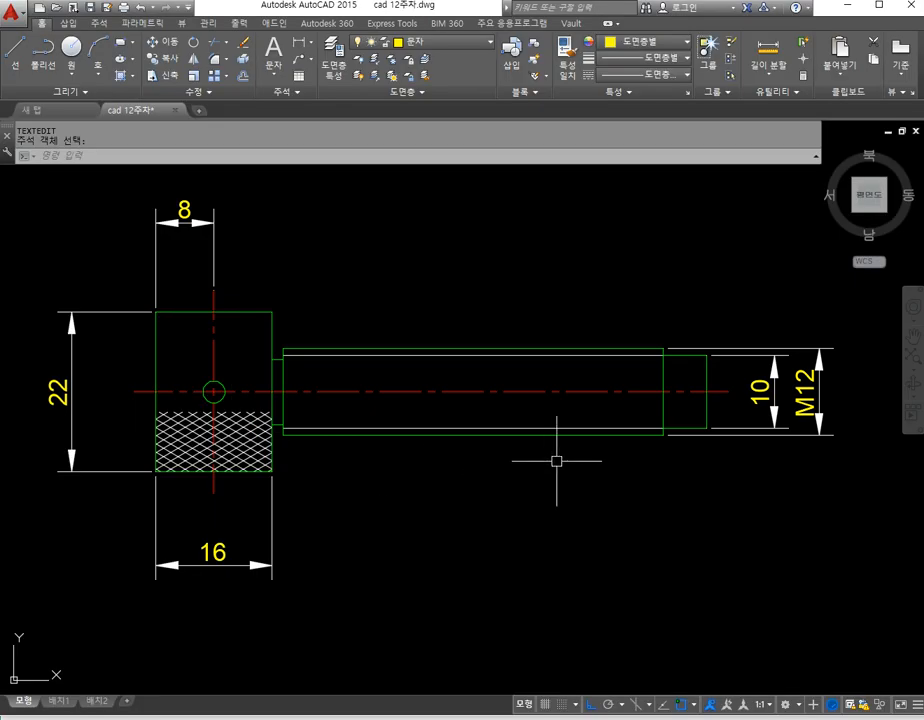
Step: Edit the stepped end's diameter dimension so its text reads ø10 X 6LG, matching the reference drawing
left_click(762, 402)
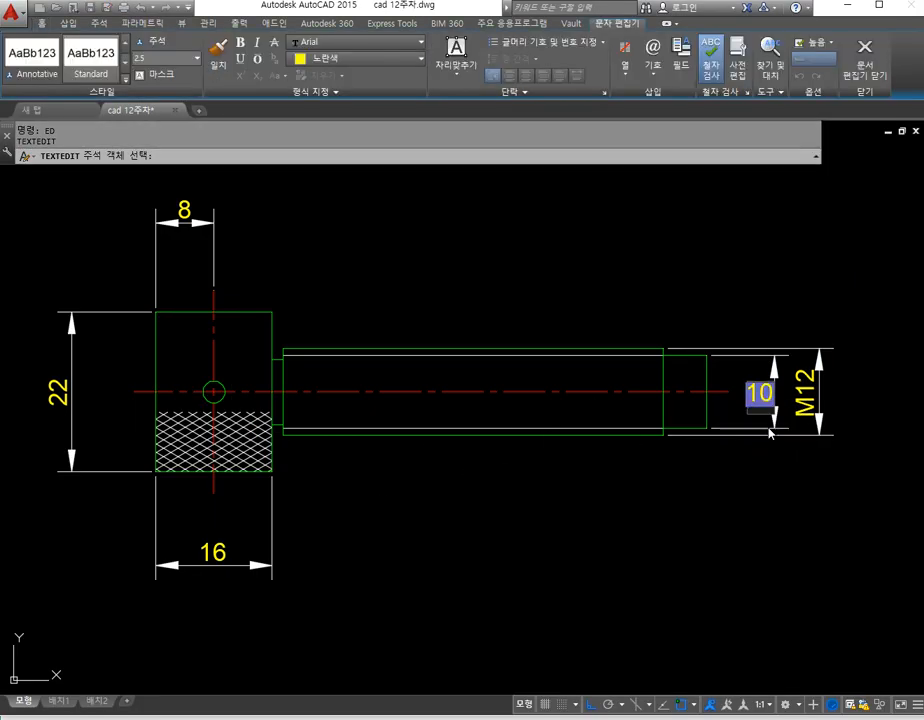
type("%%c")
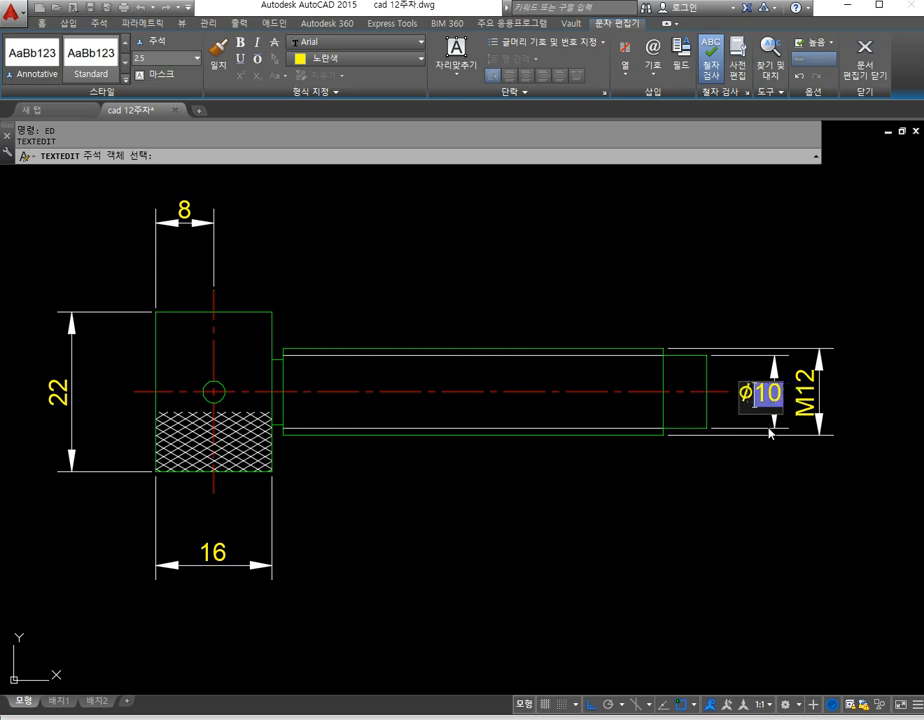
key("alt+Tab")
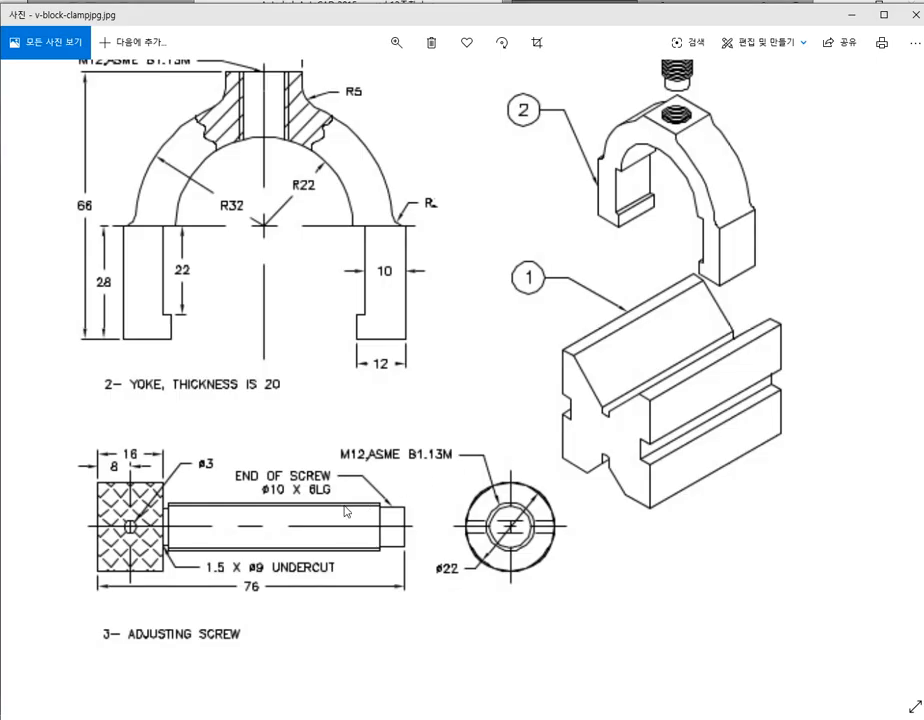
key("alt+Tab")
key("alt+Tab")
key("alt+Tab")
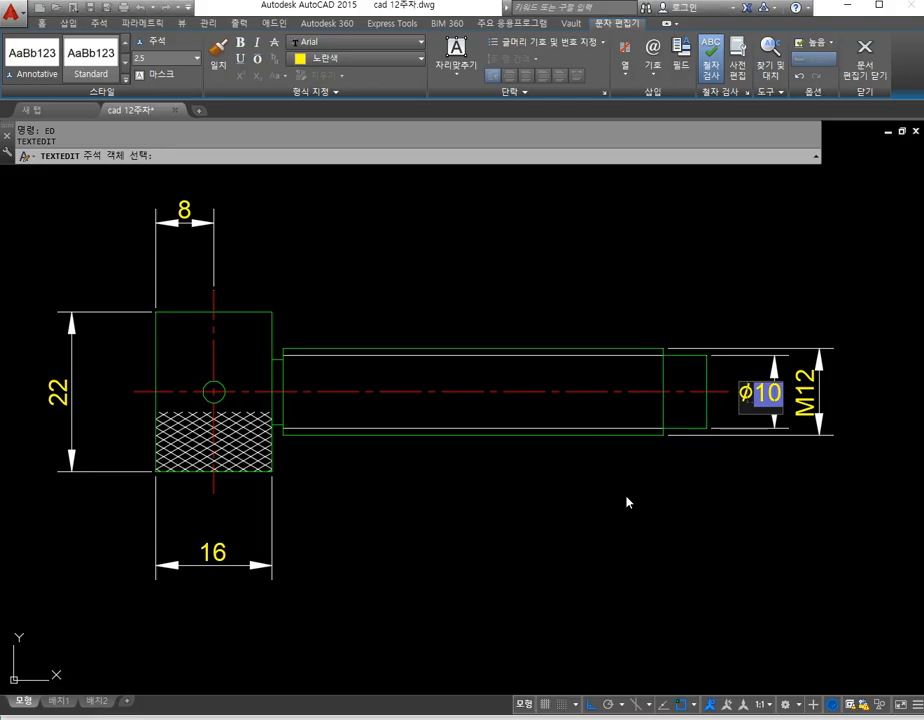
type("X 6LF")
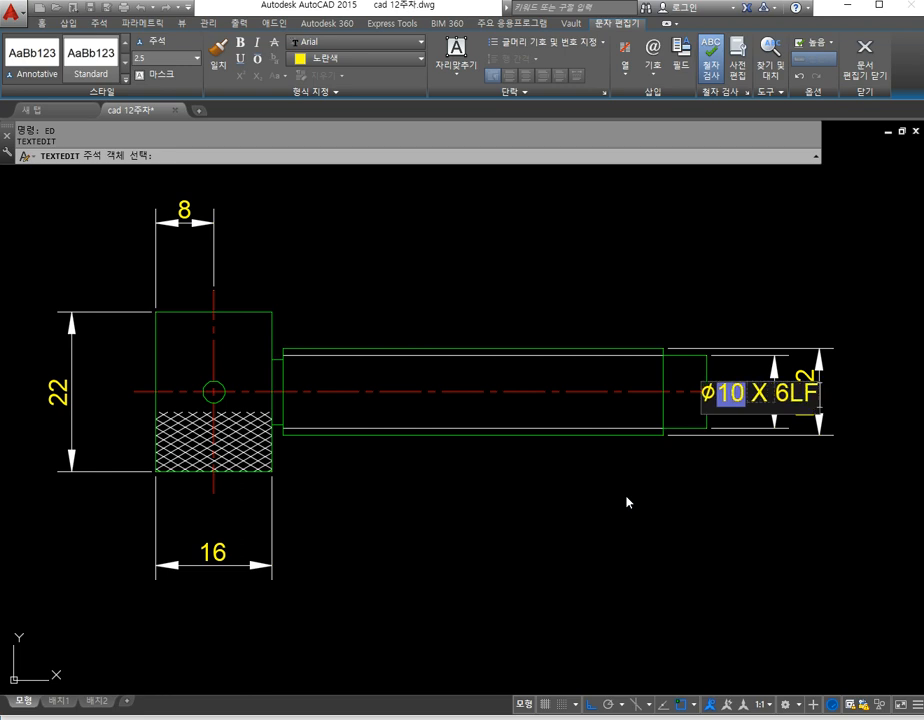
key("BackSpace")
type("G")
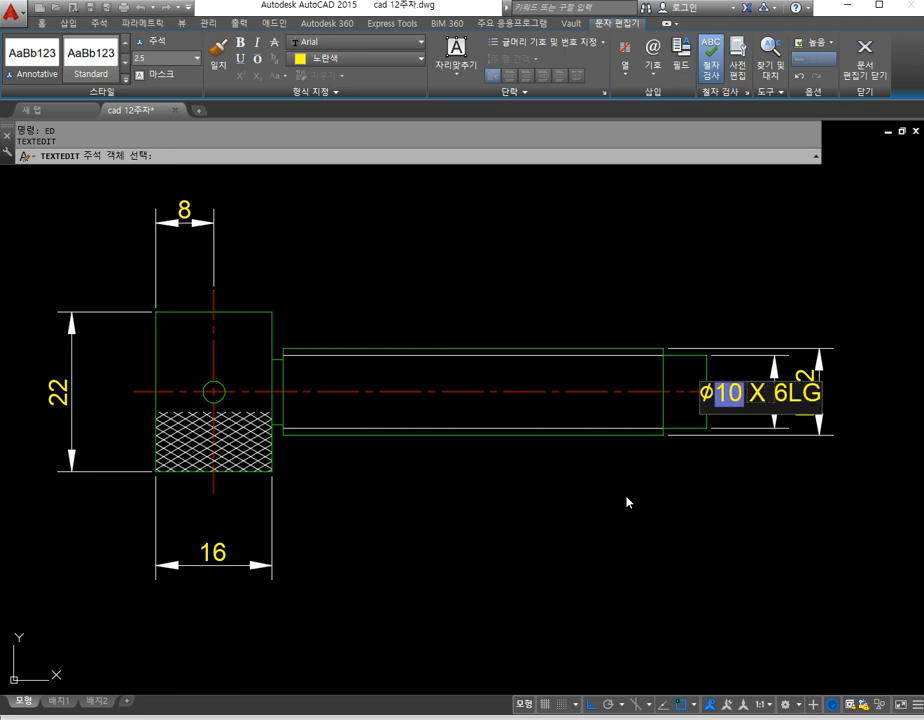
left_click(675, 517)
Step: Start a quick leader and set its attachment to underline the bottom row of text (맨 아래 행에 밑줄)
mouse_move(405, 474)
middle_mouse_down()
mouse_move(513, 478)
mouse_move(508, 472)
middle_mouse_up()
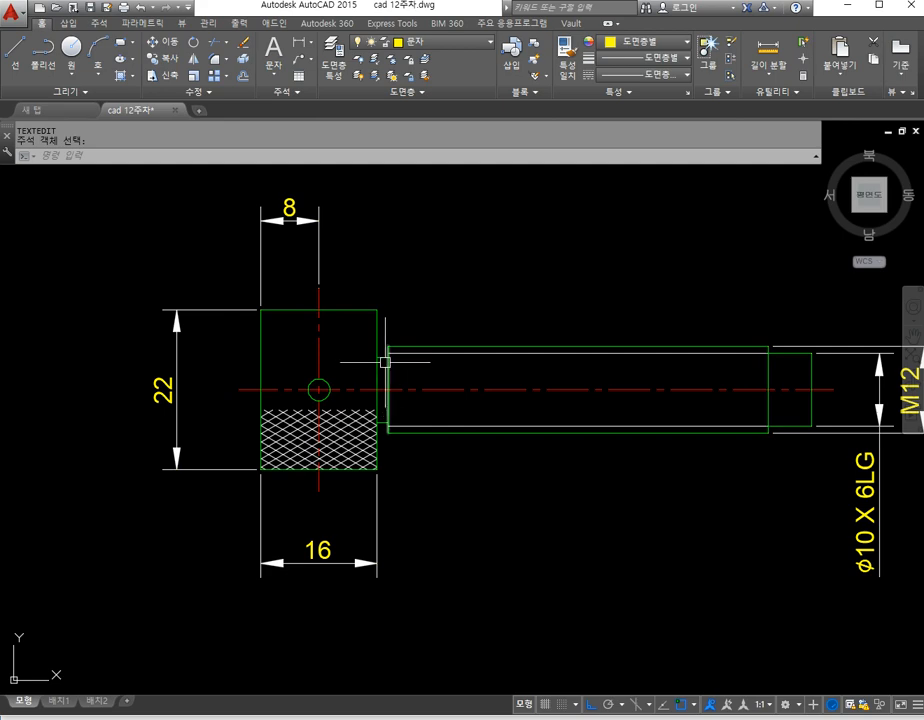
key("alt+Tab")
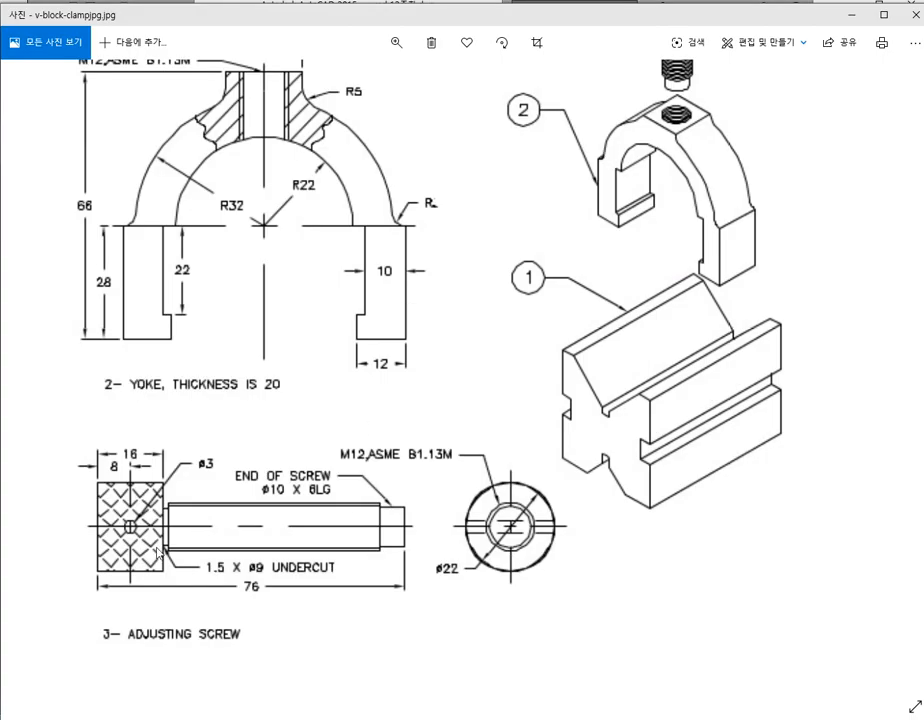
key("alt+Tab")
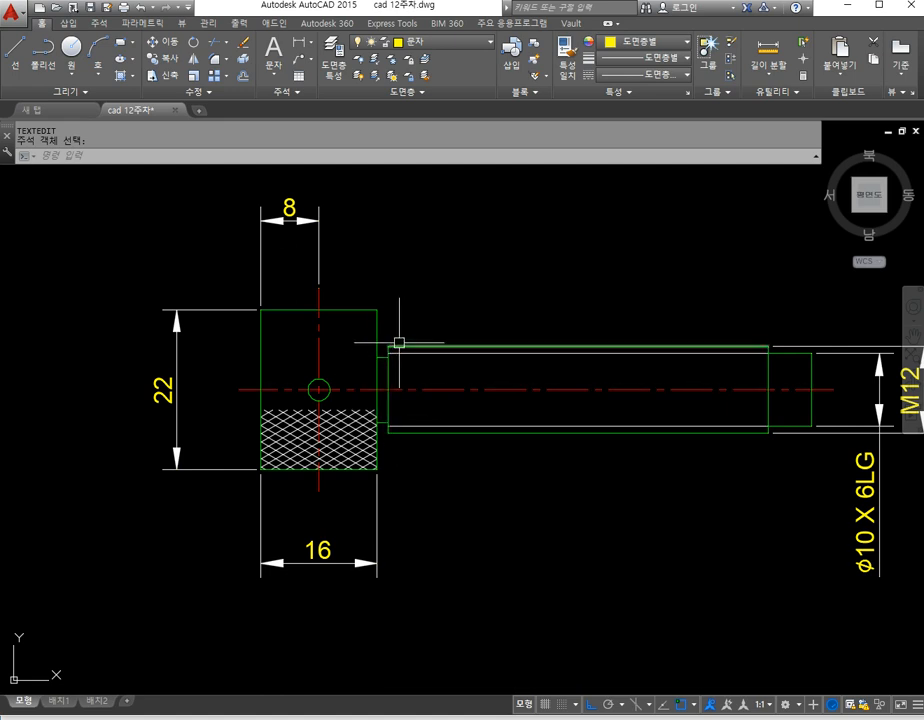
scroll(384, 356, "up", 5)
key("Escape")
type("le")
key("Return")
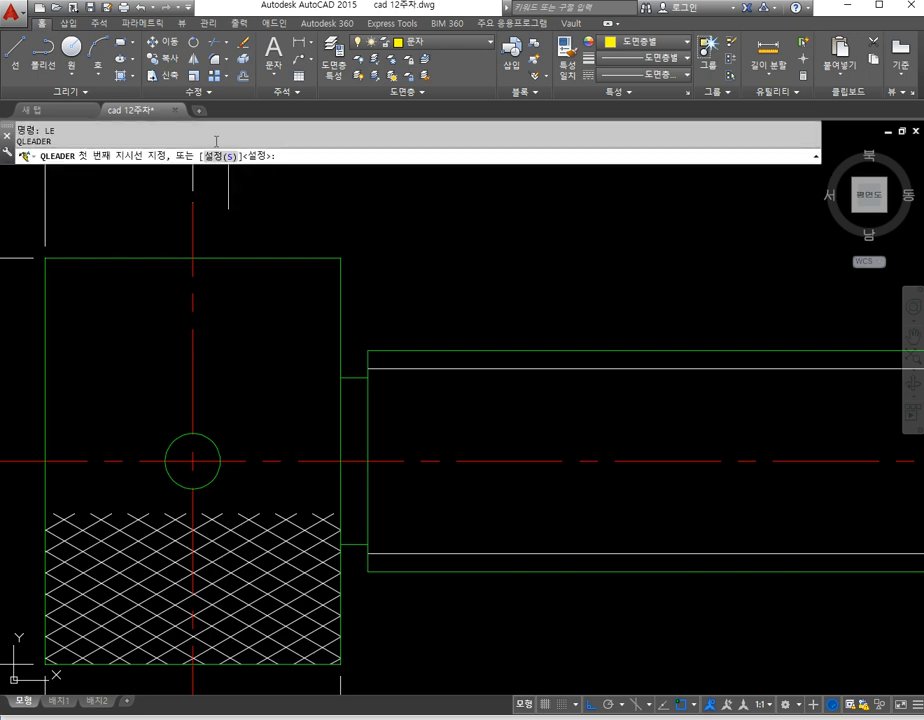
left_click(220, 156)
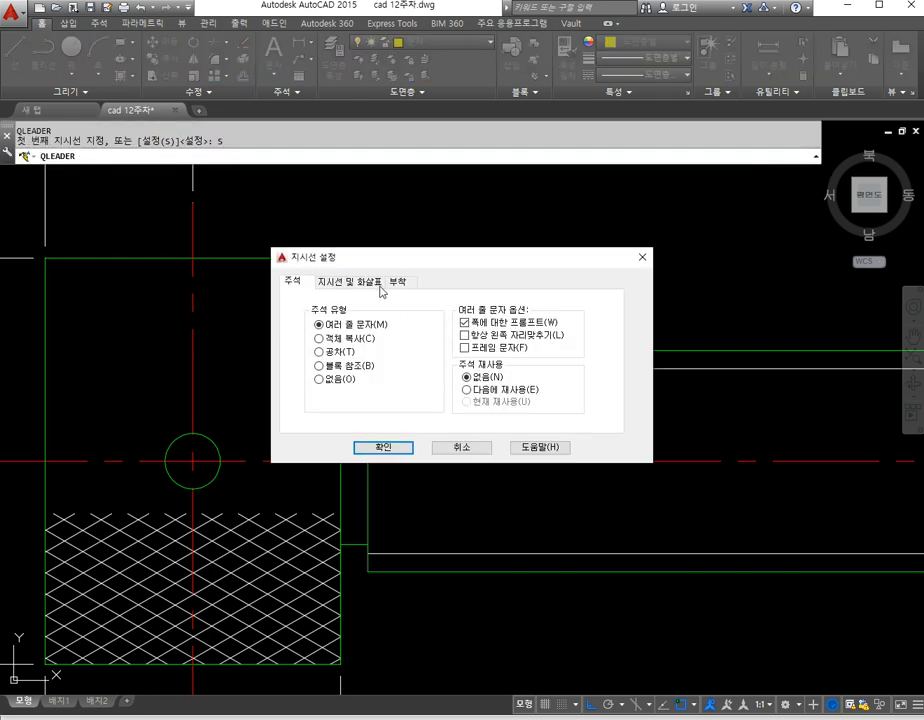
left_click(368, 282)
left_click(394, 284)
left_click(380, 417)
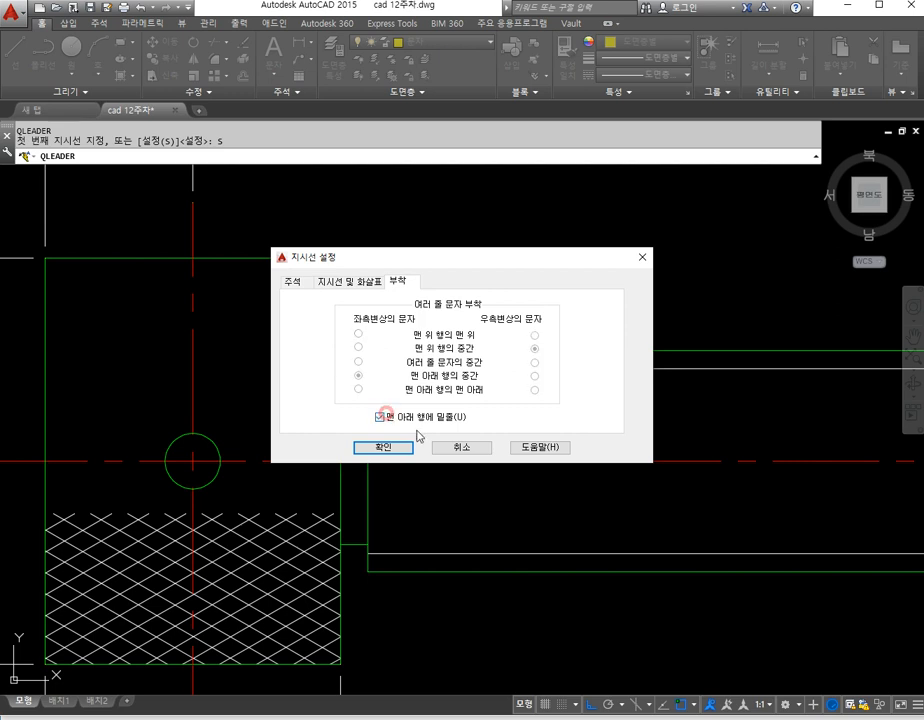
left_click(408, 450)
Step: Draw a slanted leader from the undercut's upper edge, with ortho off, and annotate it 1.5 X ø9 UNDERCUT
left_click(354, 377)
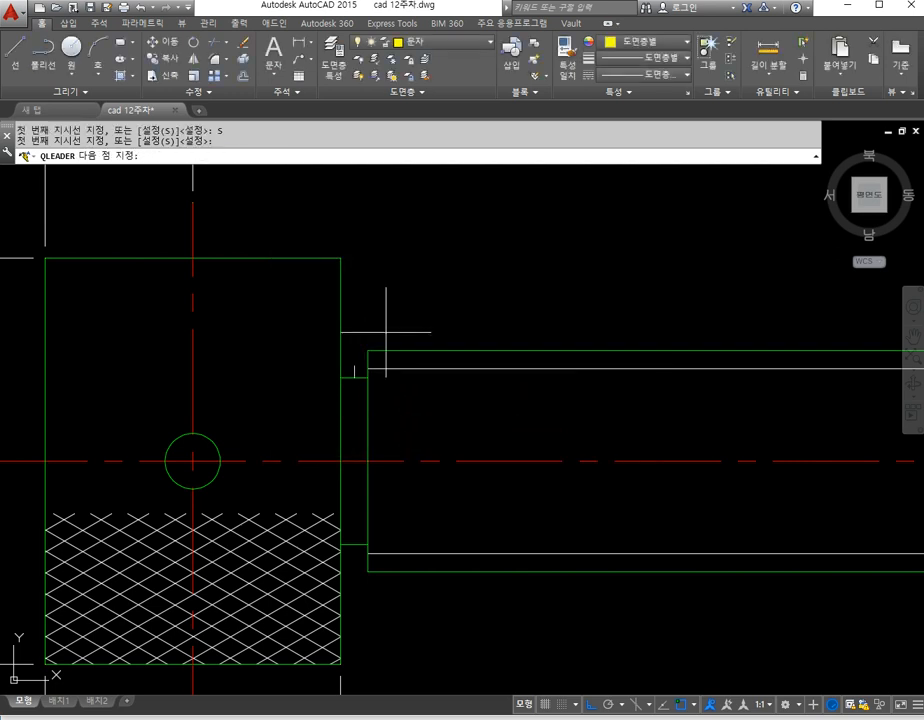
scroll(422, 345, "down", 4)
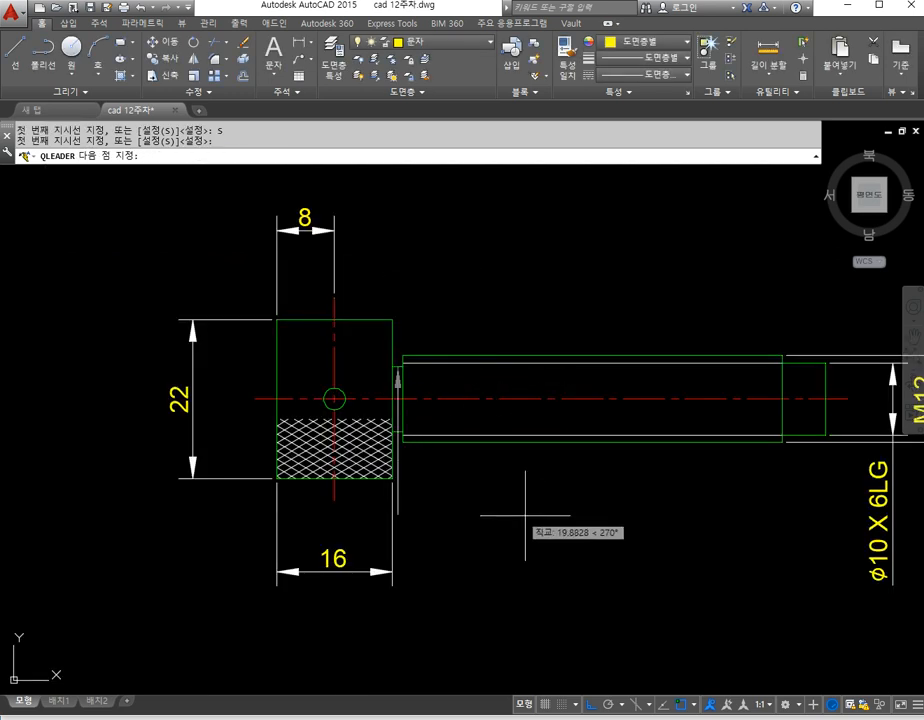
key("F8")
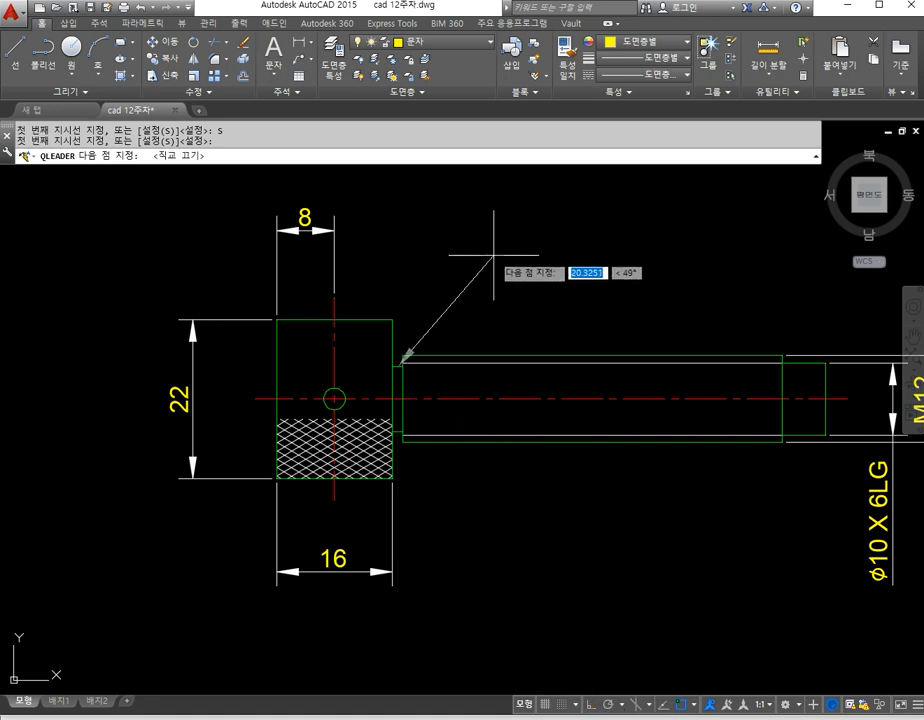
left_click(457, 230)
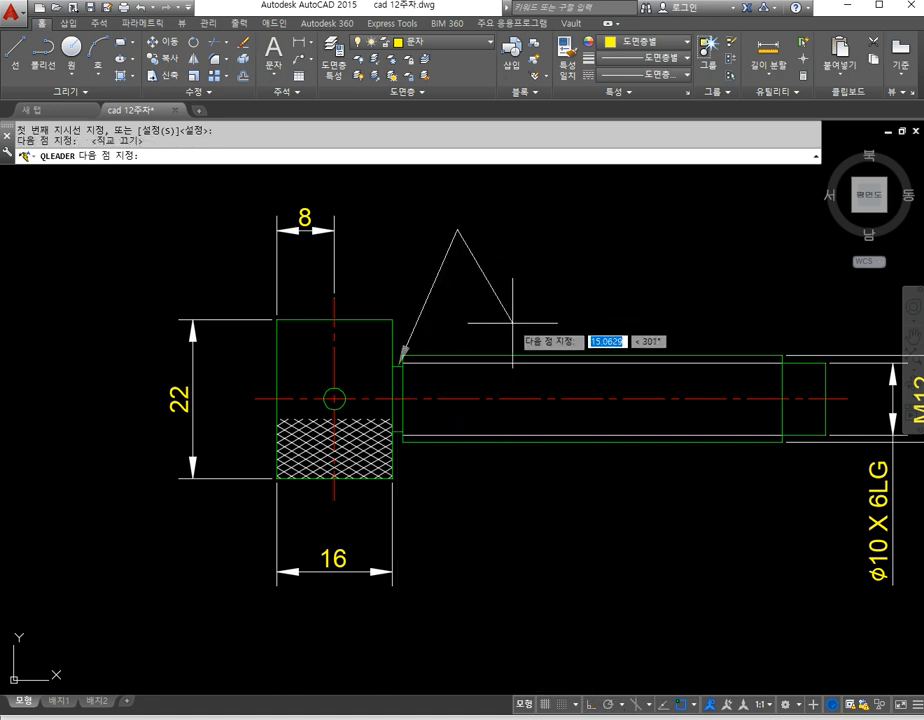
key("Return")
key("Return")
key("Return")
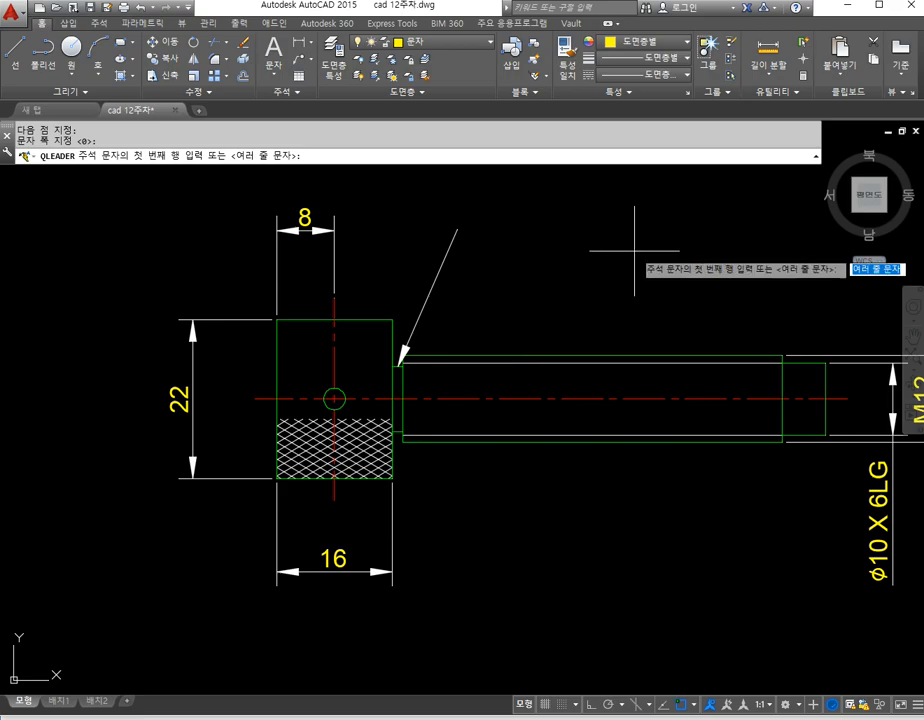
key("Return")
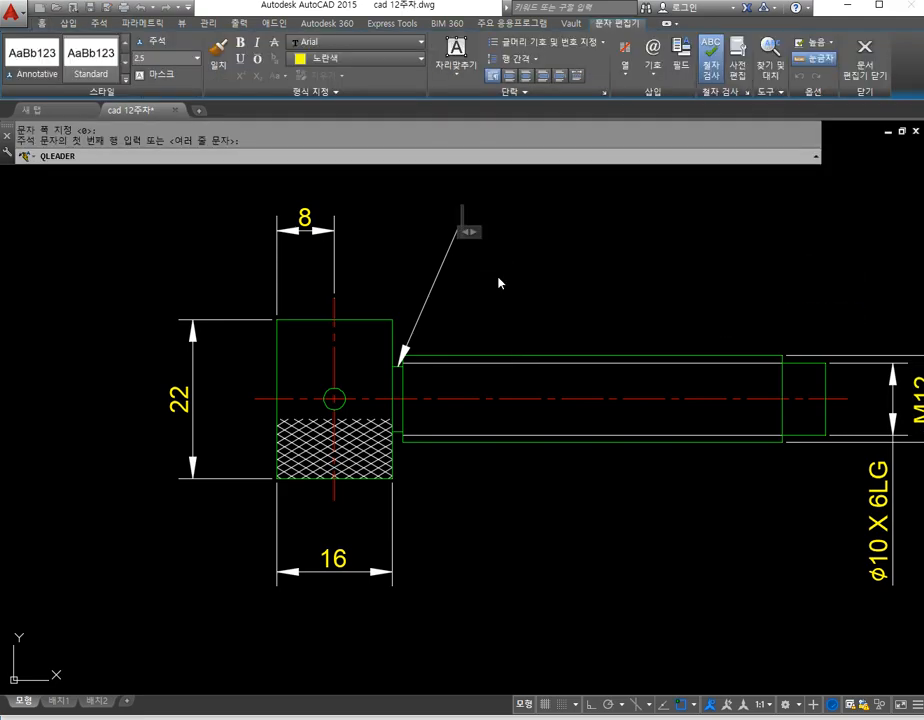
key("alt+Tab")
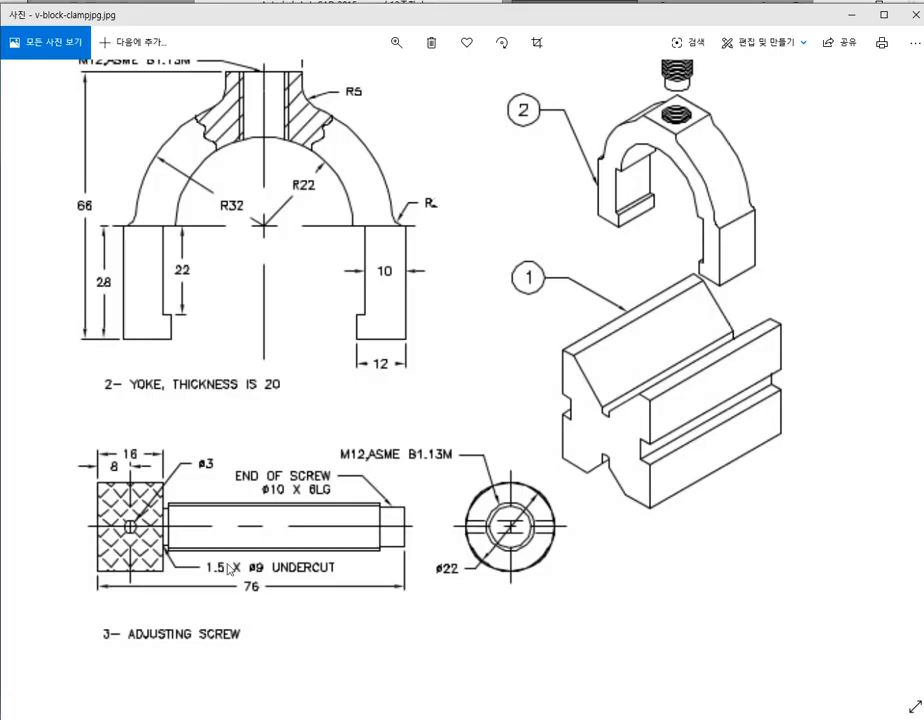
key("alt+Tab")
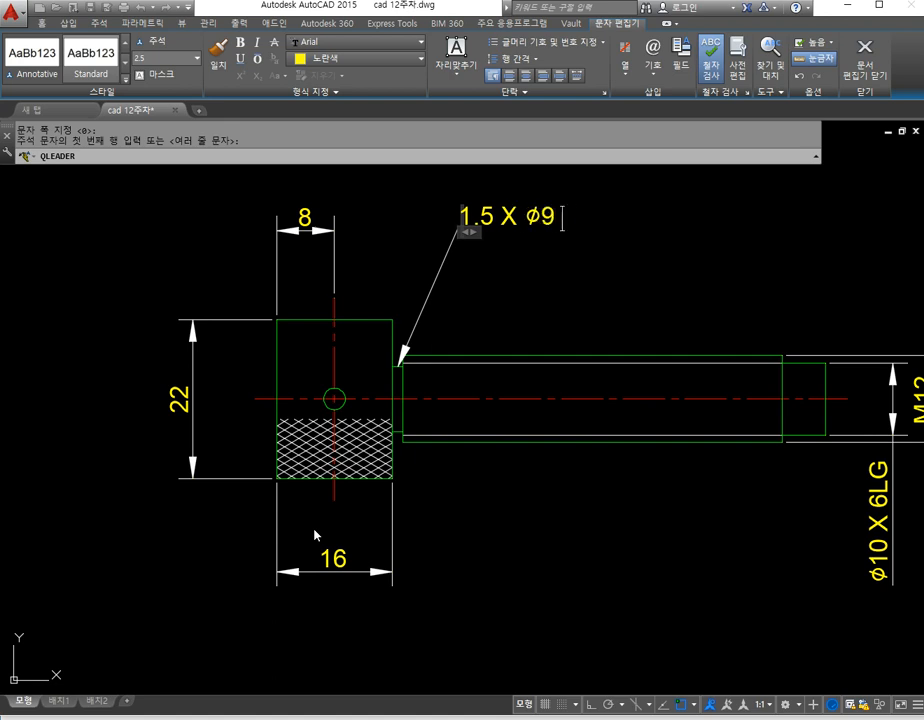
key("alt+Tab")
key("alt+Tab")
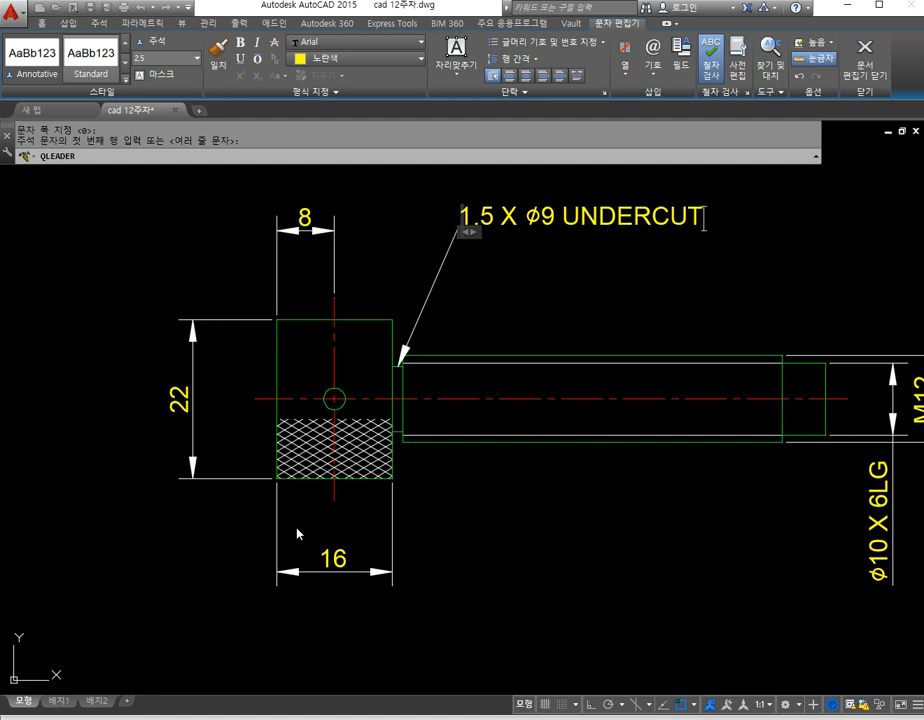
left_click(479, 337)
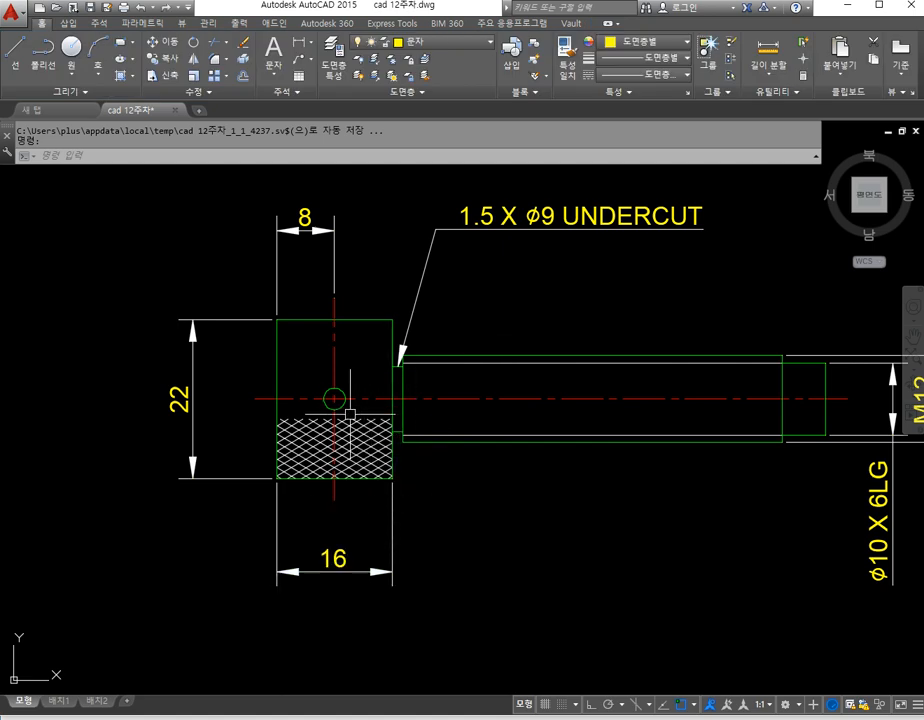
middle_click_drag(342, 395, 322, 460)
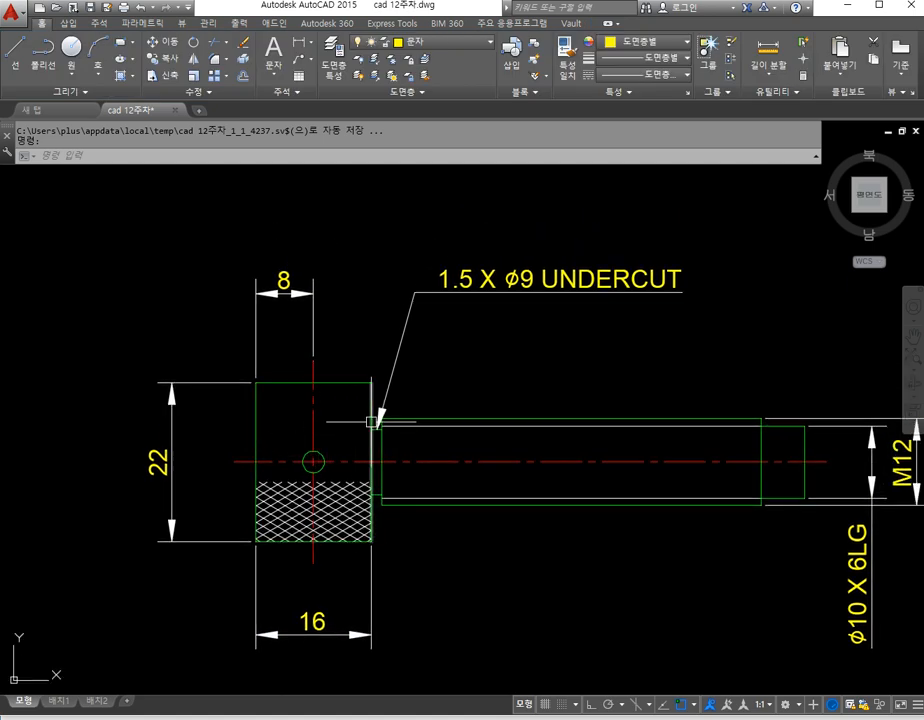
type("co")
key("Return")
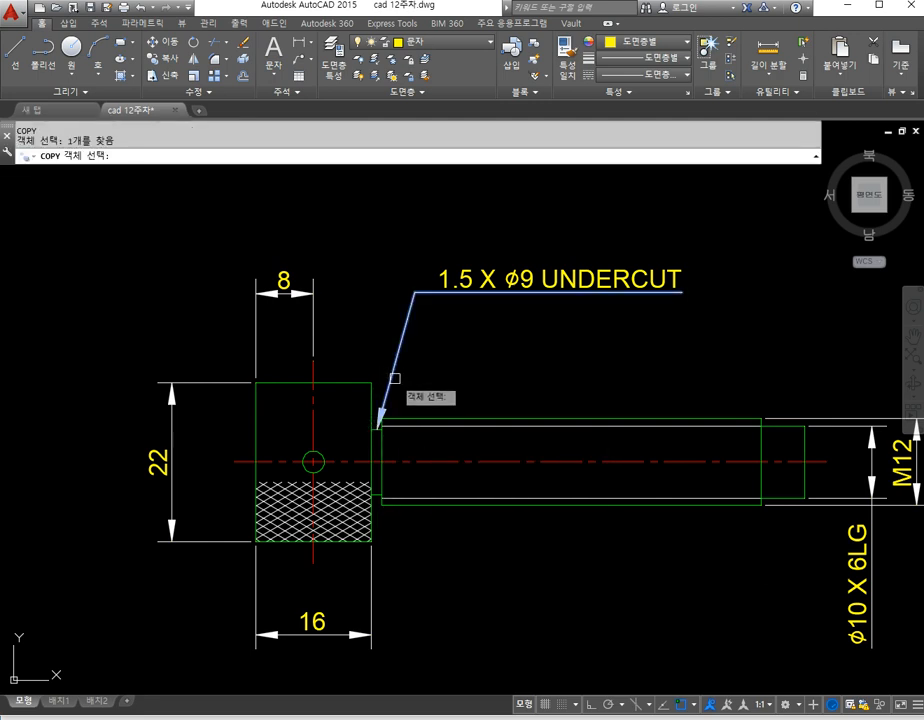
left_click(378, 428)
key("Return")
left_click(378, 428)
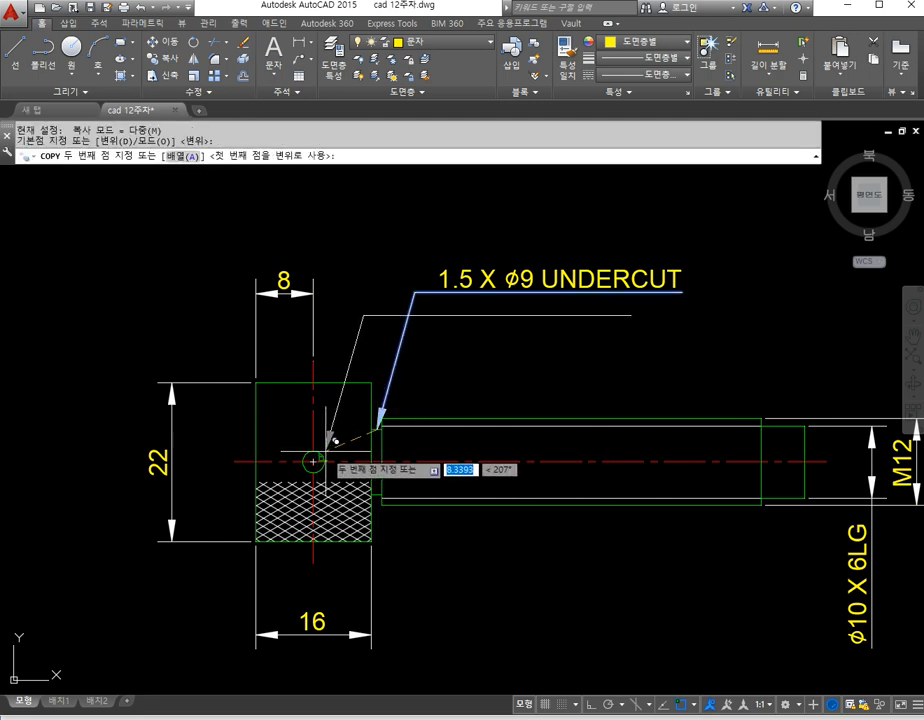
right_click(313, 461, "shift")
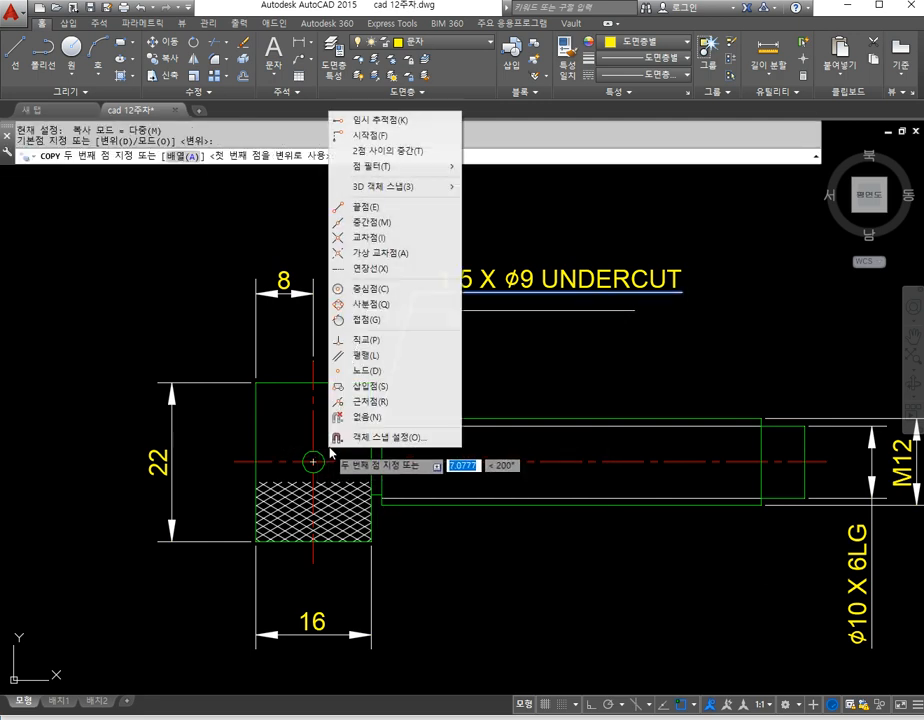
left_click(376, 401)
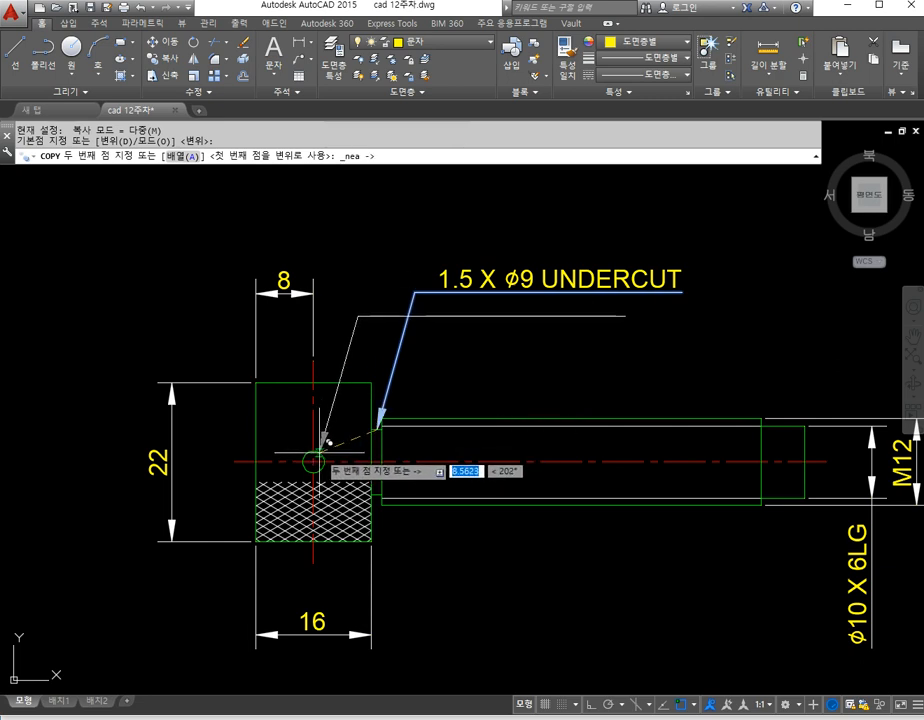
key("Escape")
type("E")
key("Return")
left_click(477, 316)
key("Return")
Step: Copy the undercut leader together with its text so the arrowhead lands on the edge of the small hole, using the nearest snap
type("COP")
key("Return")
left_click(553, 367)
left_click(396, 252)
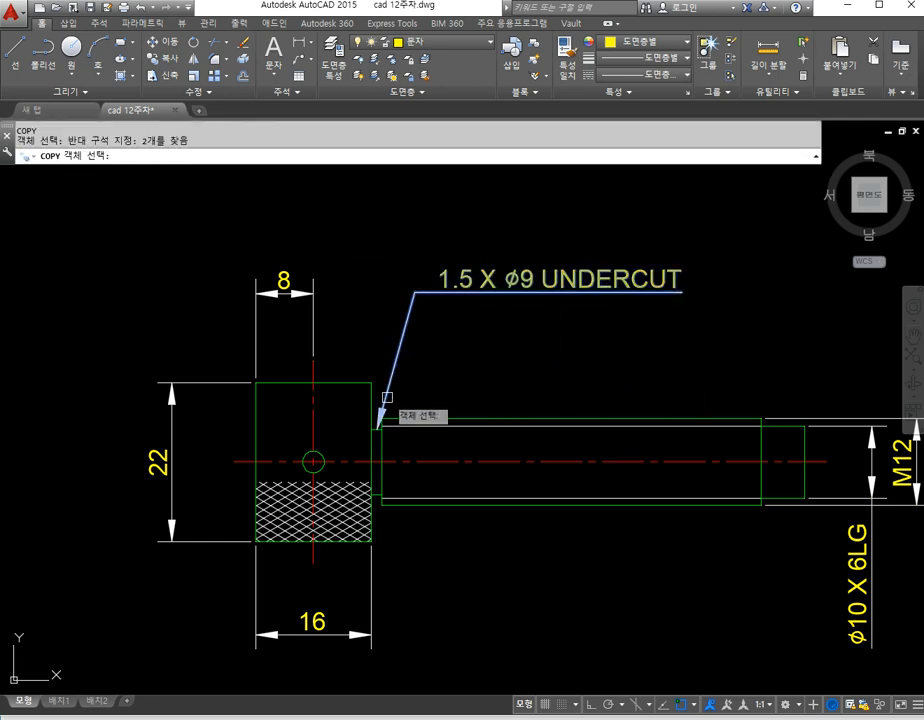
key("Return")
scroll(382, 423, "up", 4)
left_click(378, 431)
right_click(264, 463, "shift")
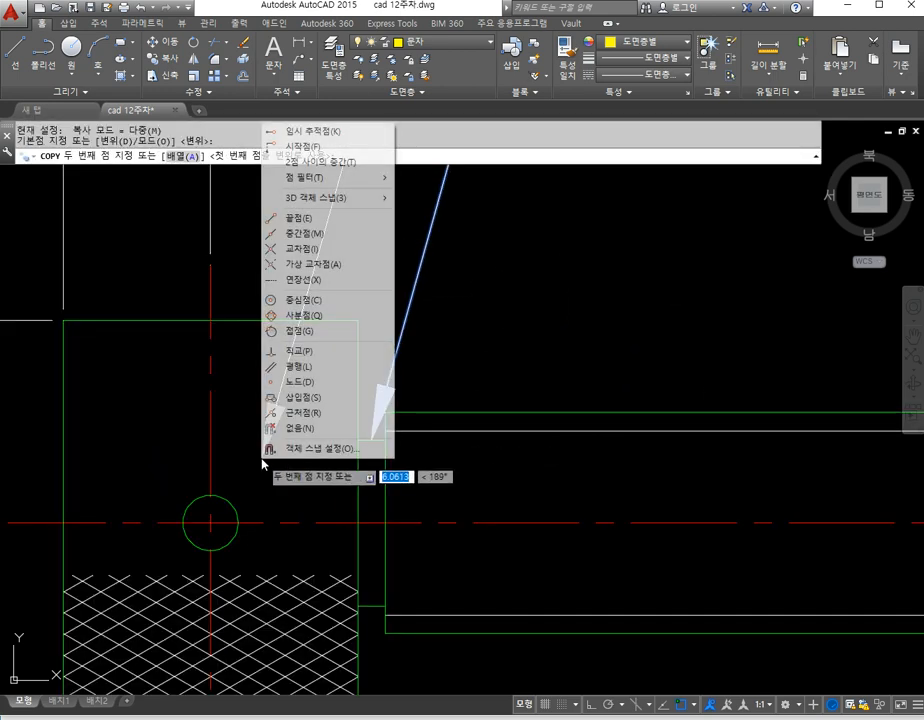
left_click(303, 412)
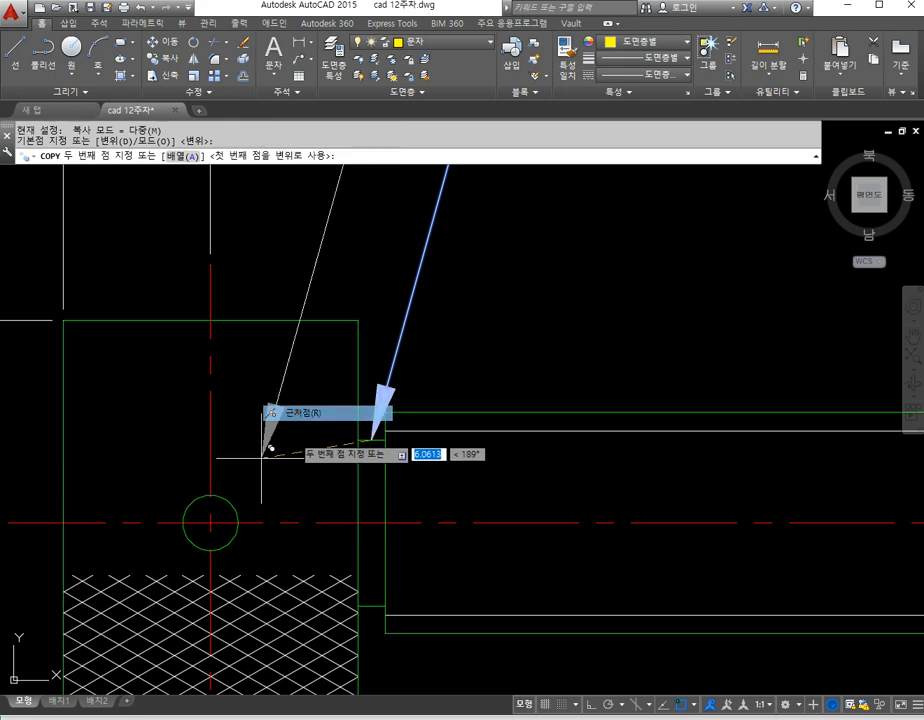
left_click(232, 487)
key("Escape")
Step: Try to lower the undercut leader line by stretching its landing point, and undo the stretch
scroll(268, 494, "down", 6)
scroll(515, 345, "up", 5)
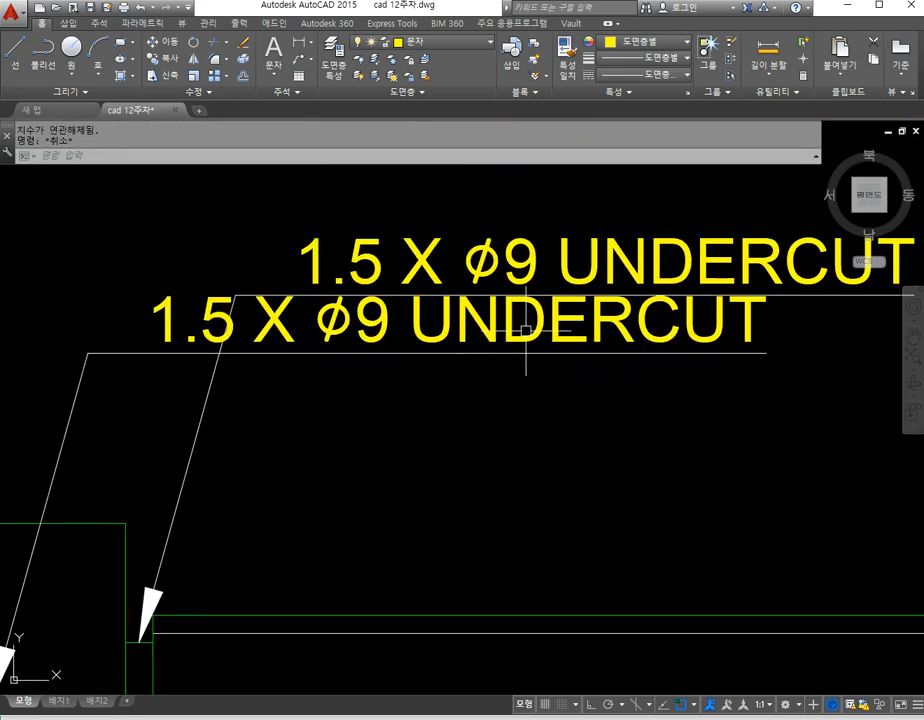
scroll(739, 340, "down", 3)
middle_click_drag(739, 340, 626, 392)
left_click(686, 344)
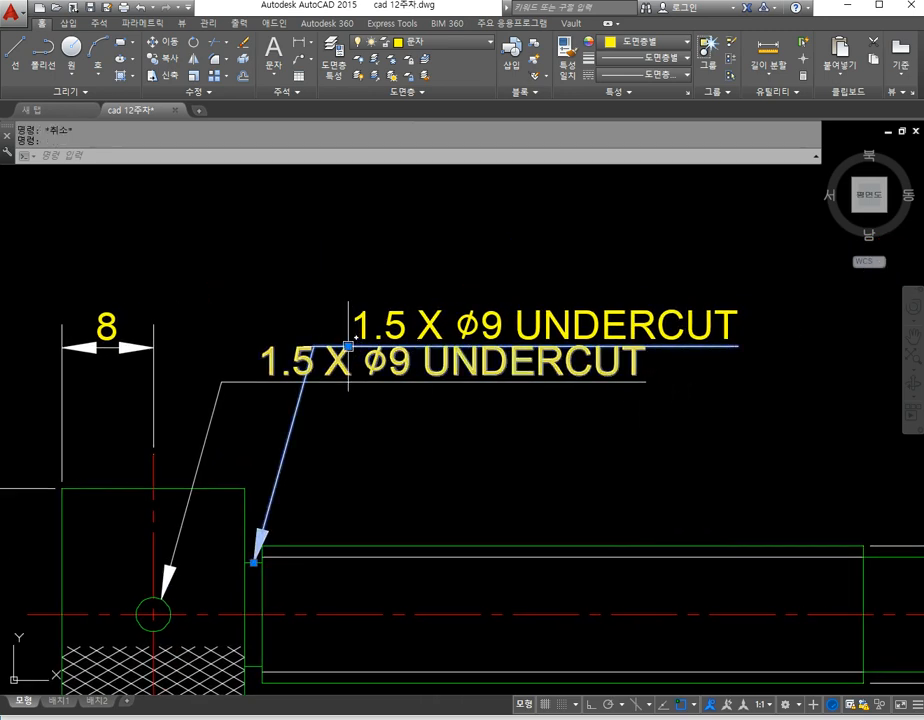
left_click(348, 345)
left_click(337, 451)
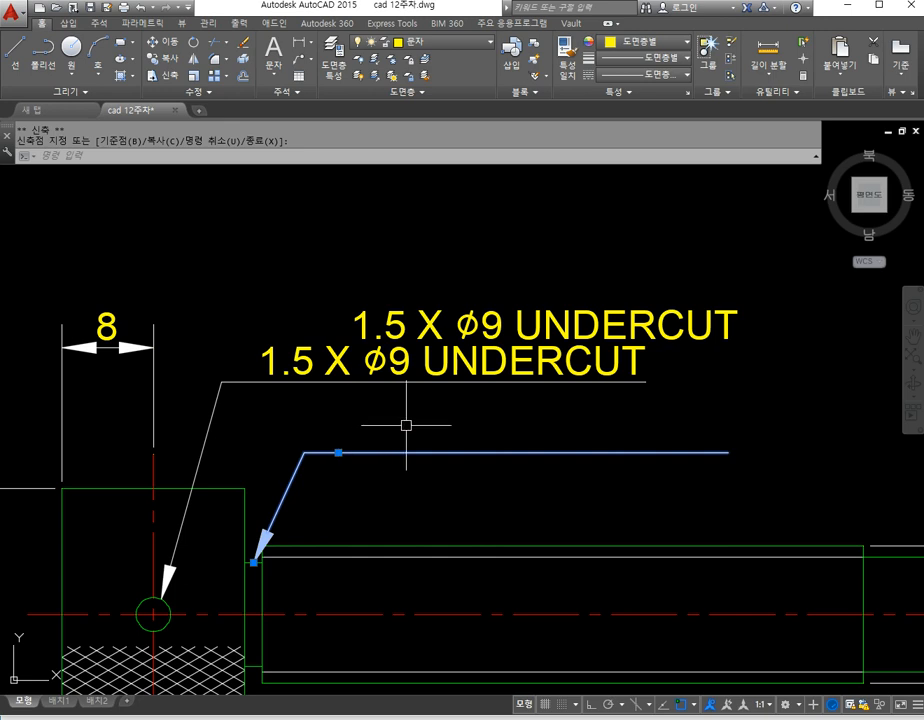
key("ctrl+z")
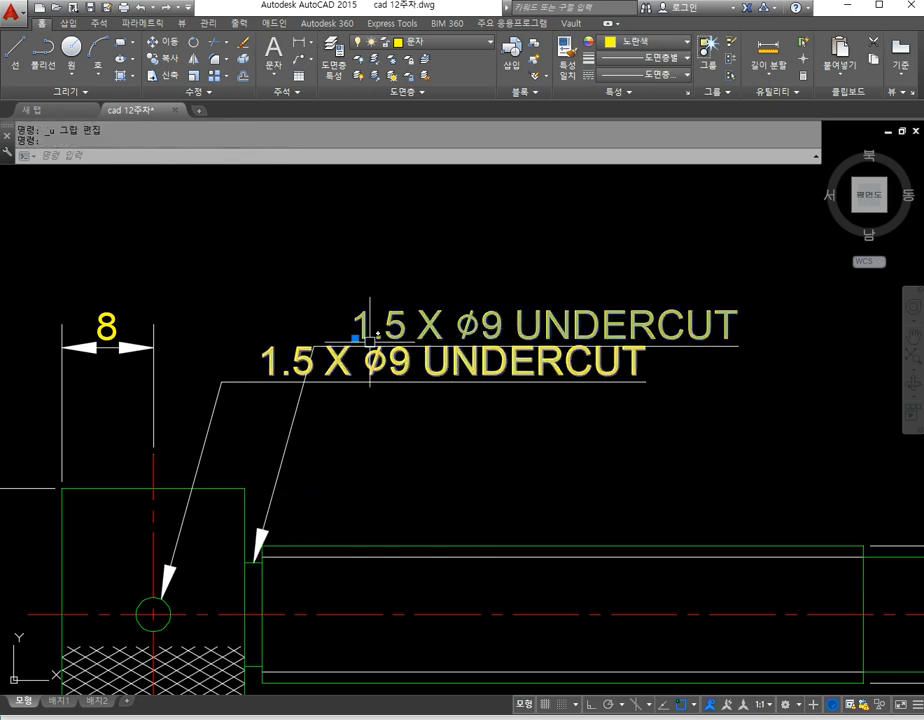
Step: Move the undercut note's text down below the copied note, bringing its leader landing along
left_click(356, 339)
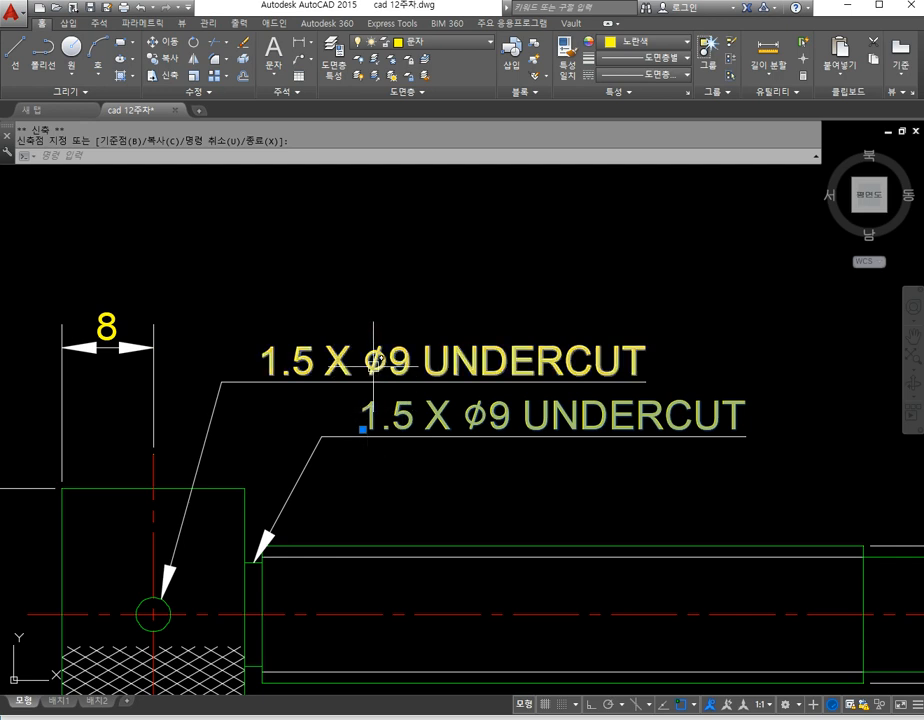
Step: Move the copied hole note's text up and to the right, above the undercut note, bringing its leader landing along
key("Escape")
left_click(262, 375)
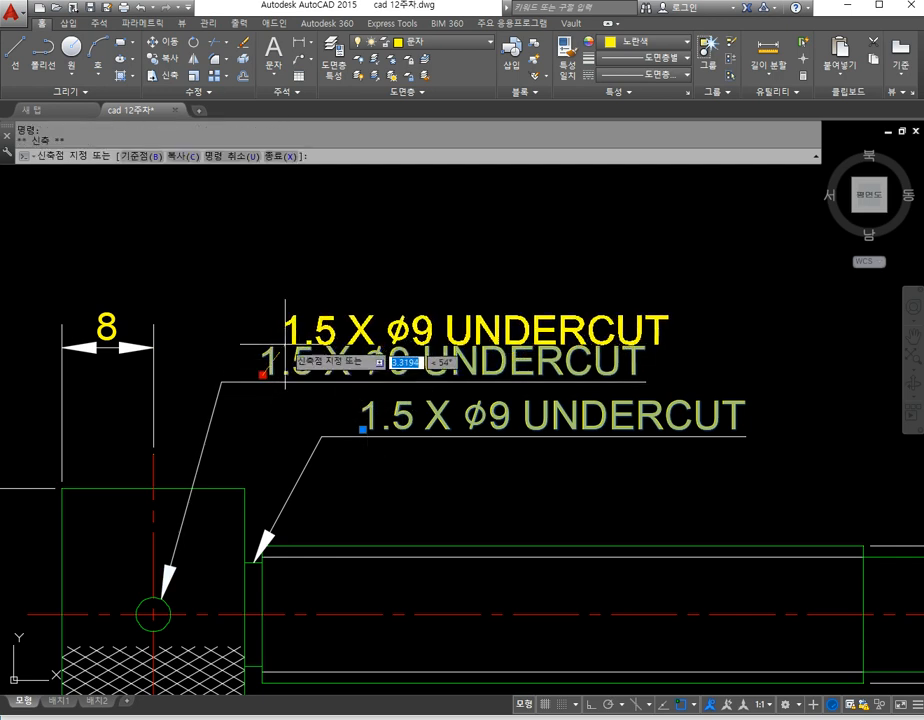
left_click(285, 340)
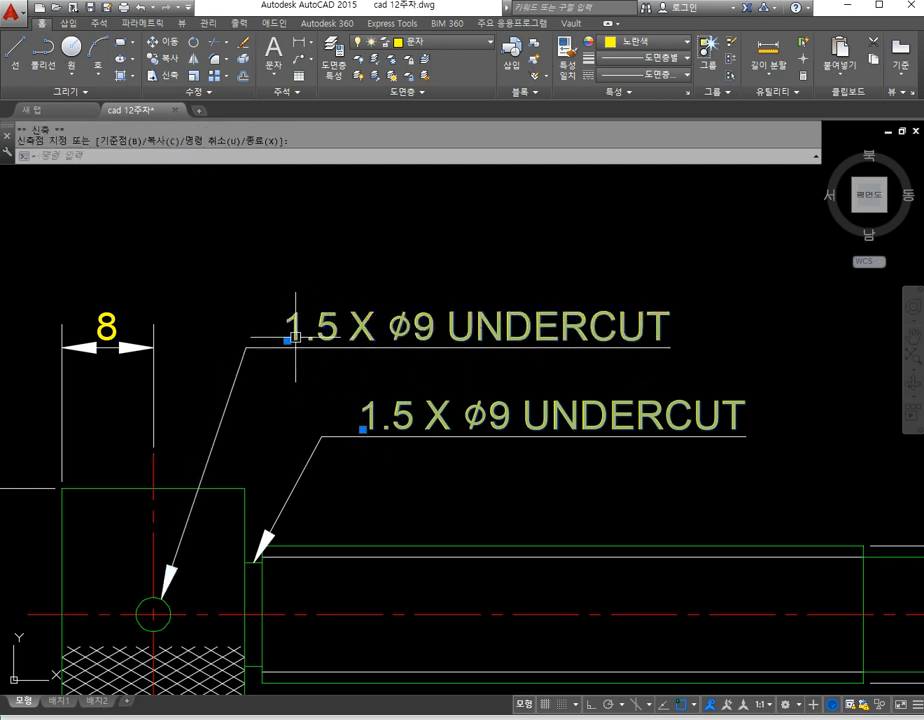
left_click(287, 340)
left_click(287, 347)
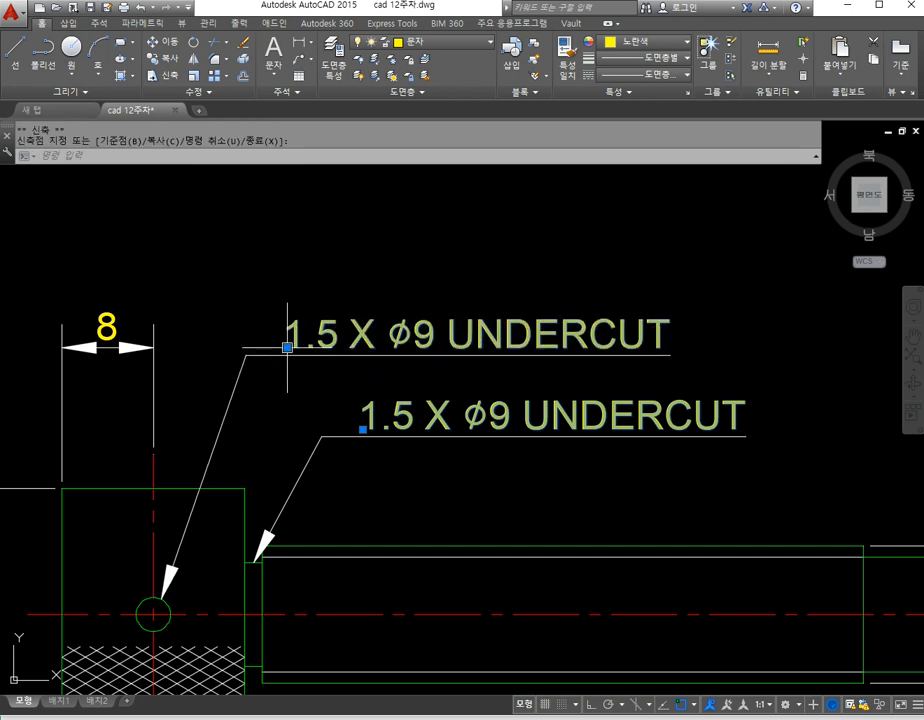
left_click(346, 328)
key("Escape")
key("Escape")
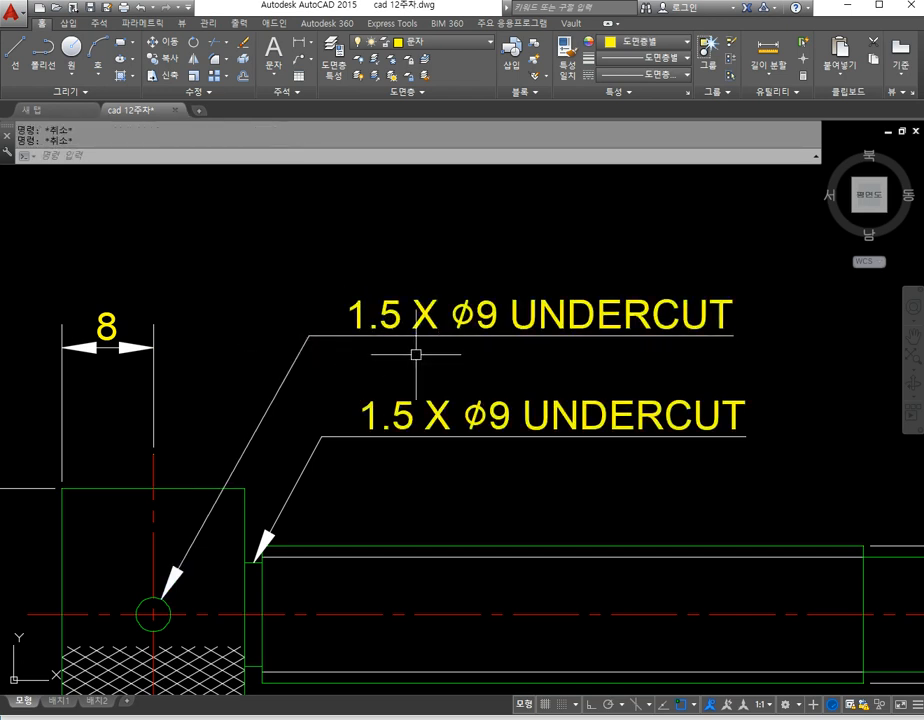
Step: Change the text of the small hole's copied leader note to ø3 관통
type("ed")
key("Return")
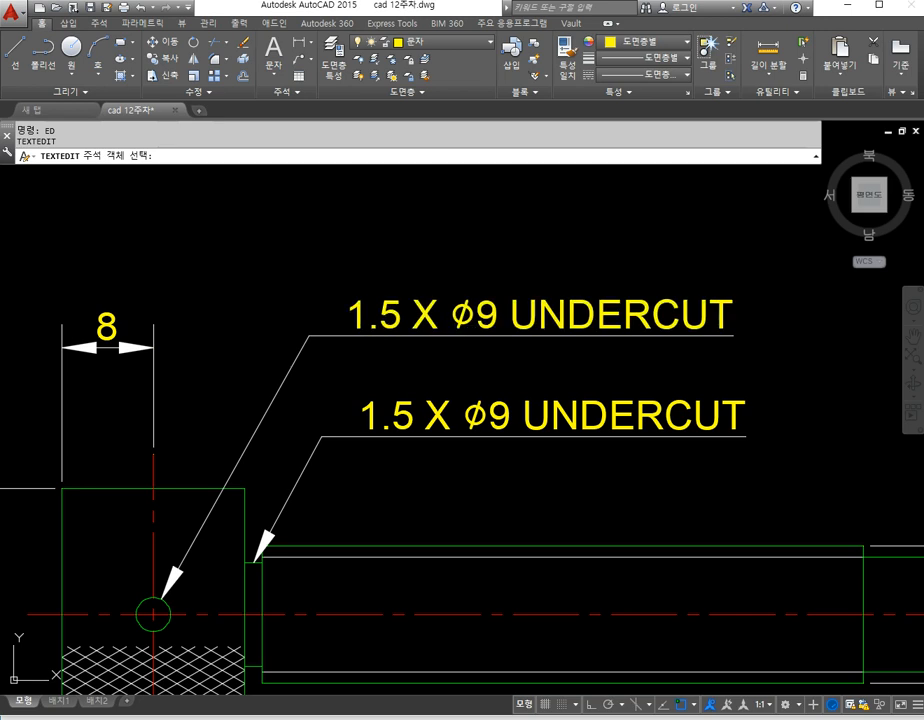
left_click(437, 320)
left_click_drag(440, 318, 262, 343)
key("Delete")
key("Delete")
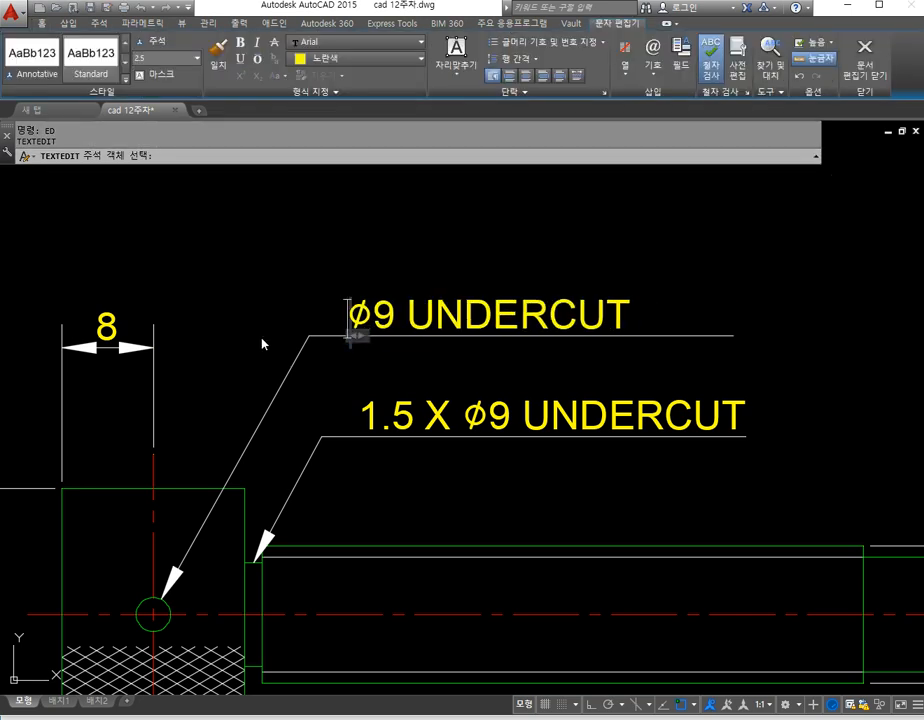
key("Right")
key("Delete")
key("Delete")
key("Delete")
key("Delete")
key("Delete")
key("Delete")
key("Delete")
key("Delete")
key("Delete")
key("Delete")
type("3")
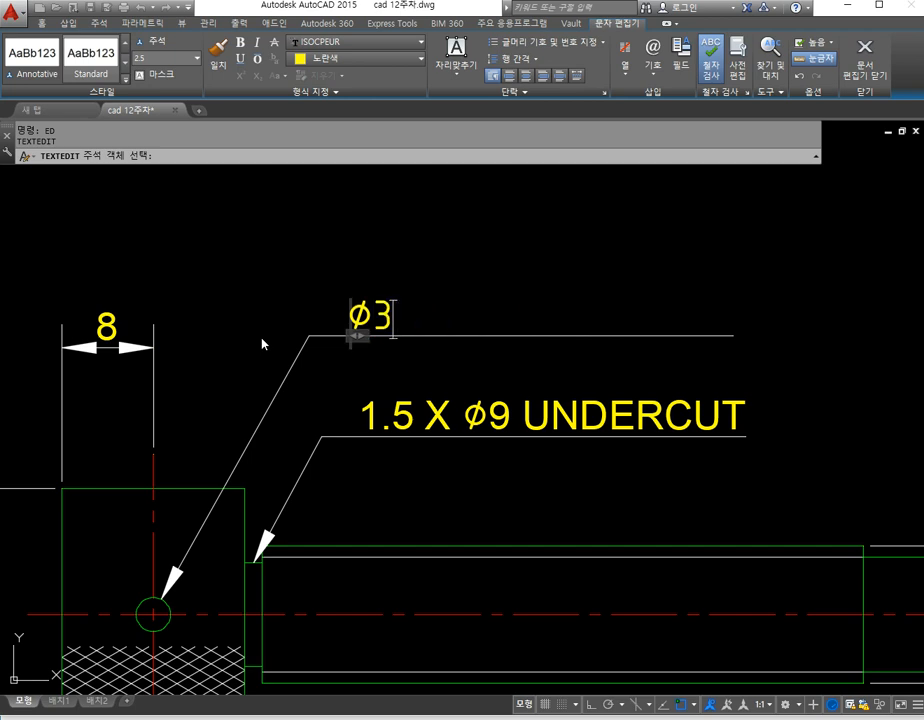
type("관통")
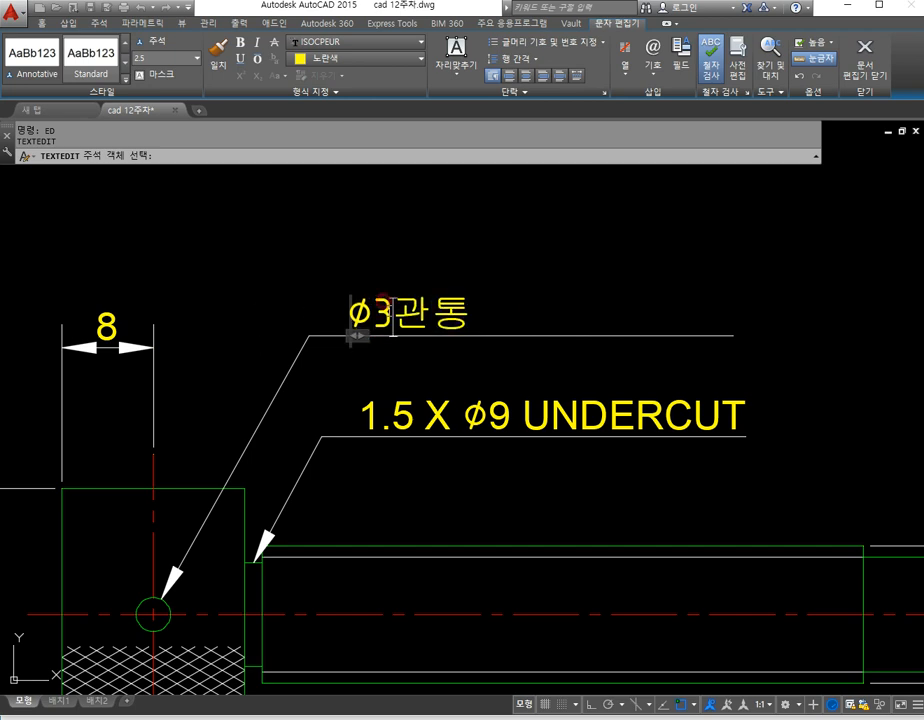
left_click(574, 309)
key("Escape")
key("Escape")
Step: Add the diameter symbol to the head's vertical dimension so it reads ø22
scroll(510, 494, "down", 4)
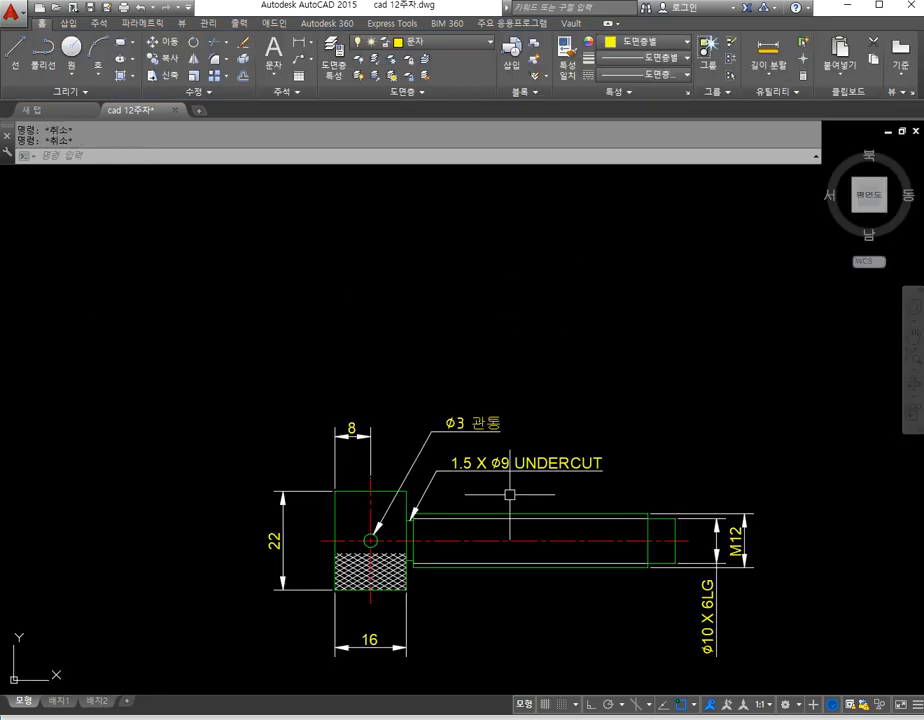
mouse_move(453, 570)
middle_mouse_down()
mouse_move(384, 524)
mouse_move(352, 531)
middle_mouse_up()
scroll(262, 524, "up", 2)
scroll(274, 521, "up", 2)
scroll(274, 521, "down", 2)
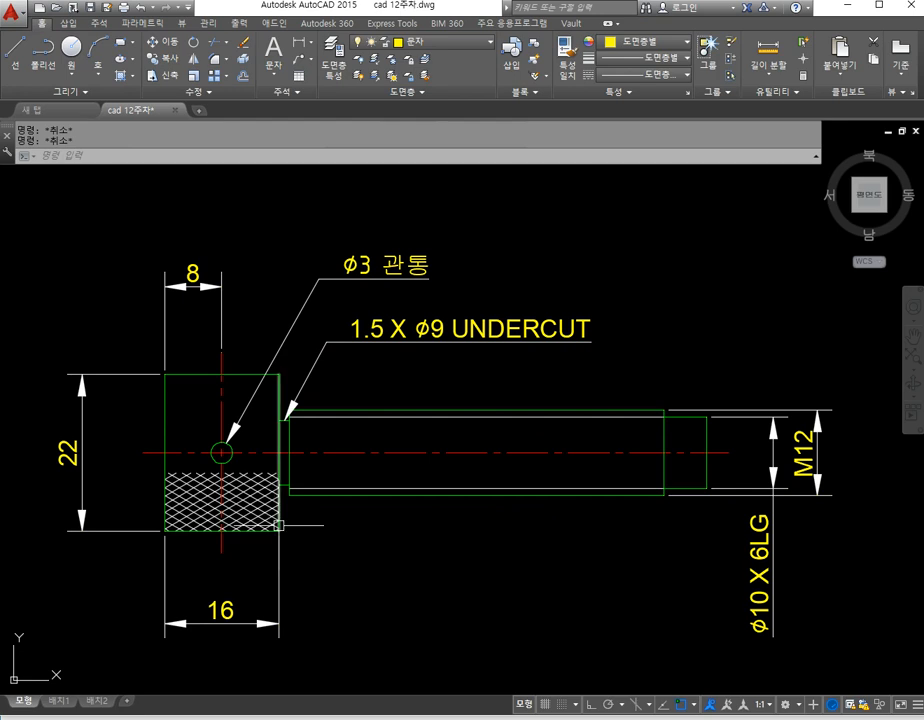
double_click(84, 474)
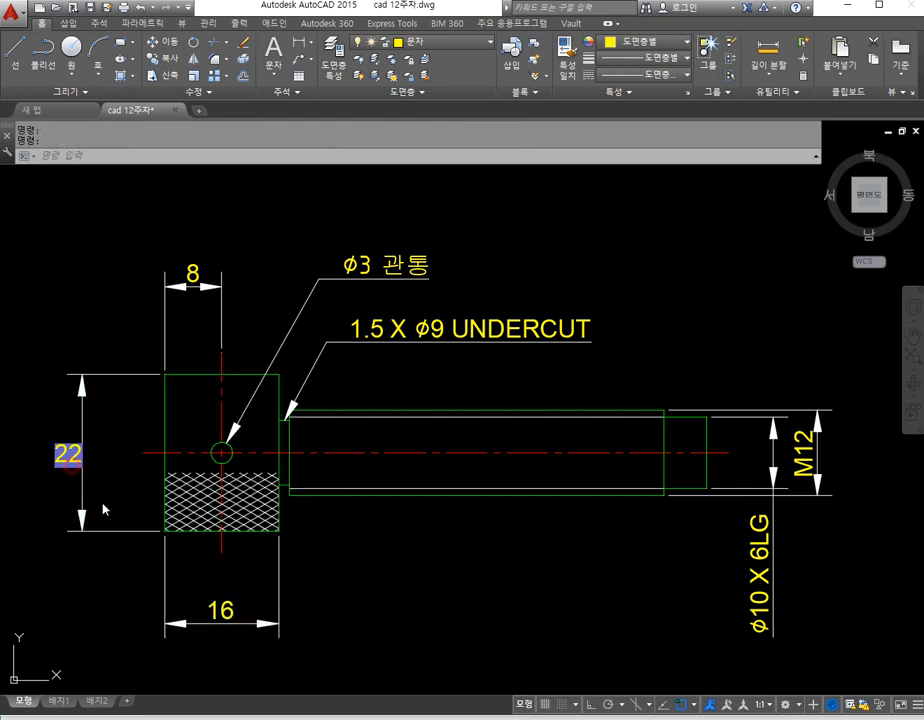
type("%%ㅊ")
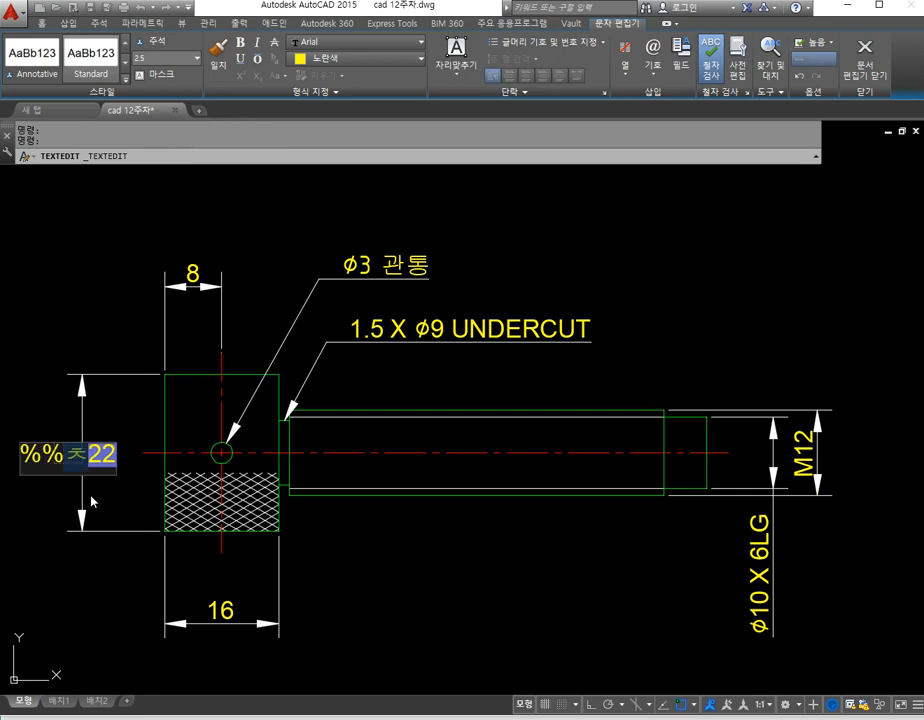
key("BackSpace")
type("c")
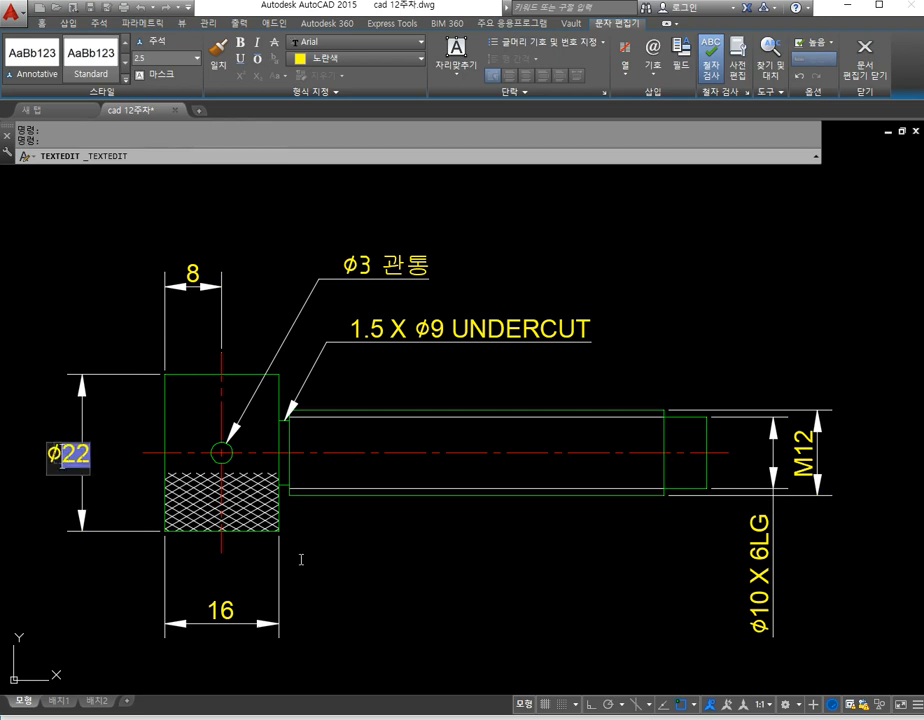
left_click(464, 588)
key("Escape")
key("Escape")
Step: Draw a slanted quick leader from inside the head's knurled area to a point below the threaded shank, ready for multiline text
middle_click_drag(366, 559, 404, 493)
type("le")
key("Return")
left_click(285, 445)
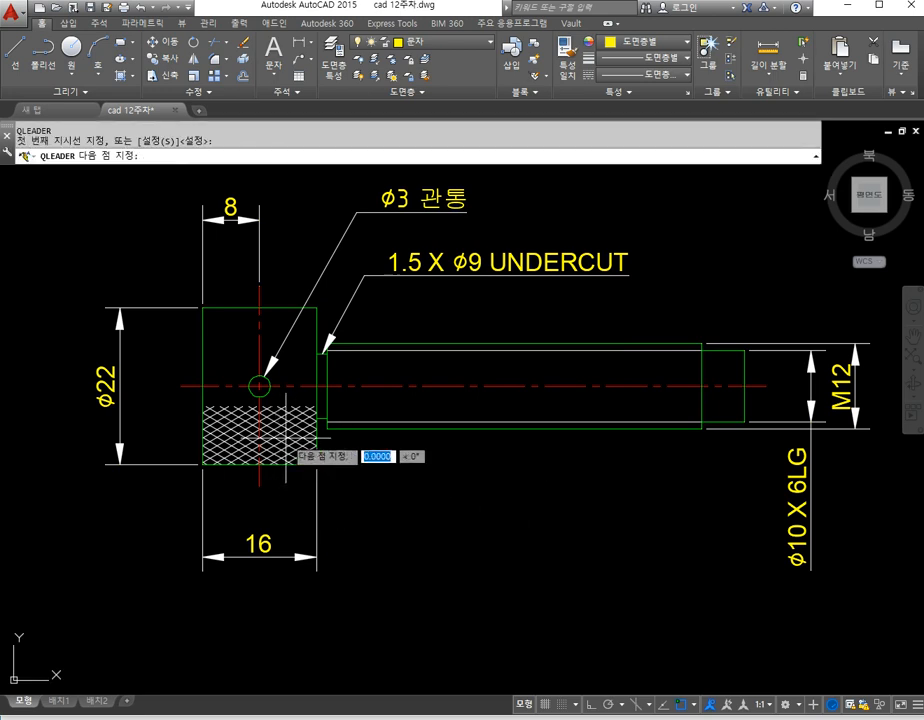
left_click(415, 537)
key("Return")
key("Return")
key("Return")
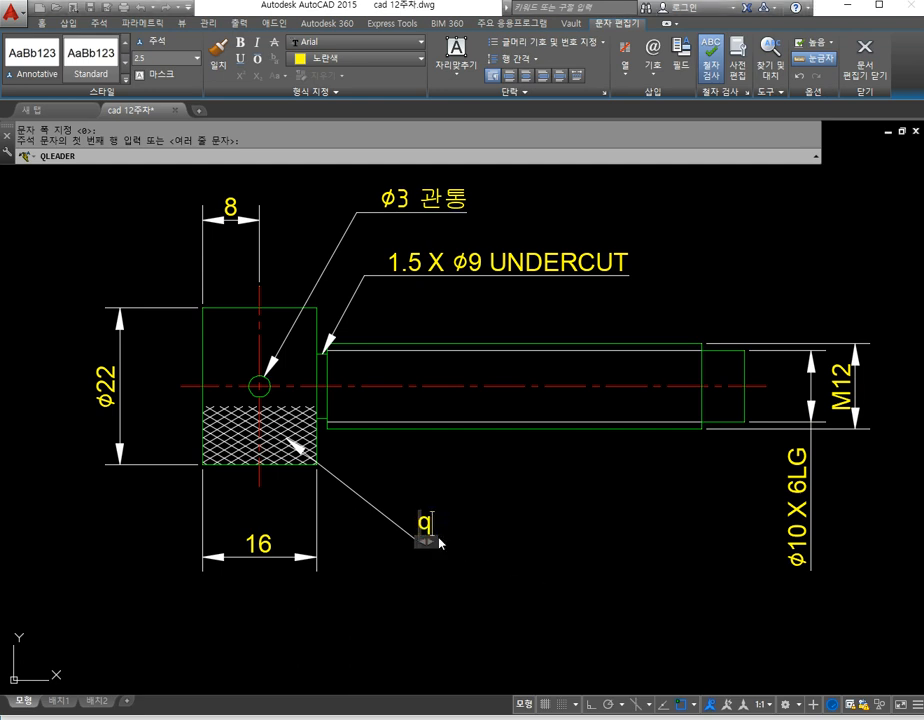
Step: Annotate the knurling leader with 빗줄형 널링 m0.3
type("줄형 널ㄹ")
type("ㅣㅇ m0.")
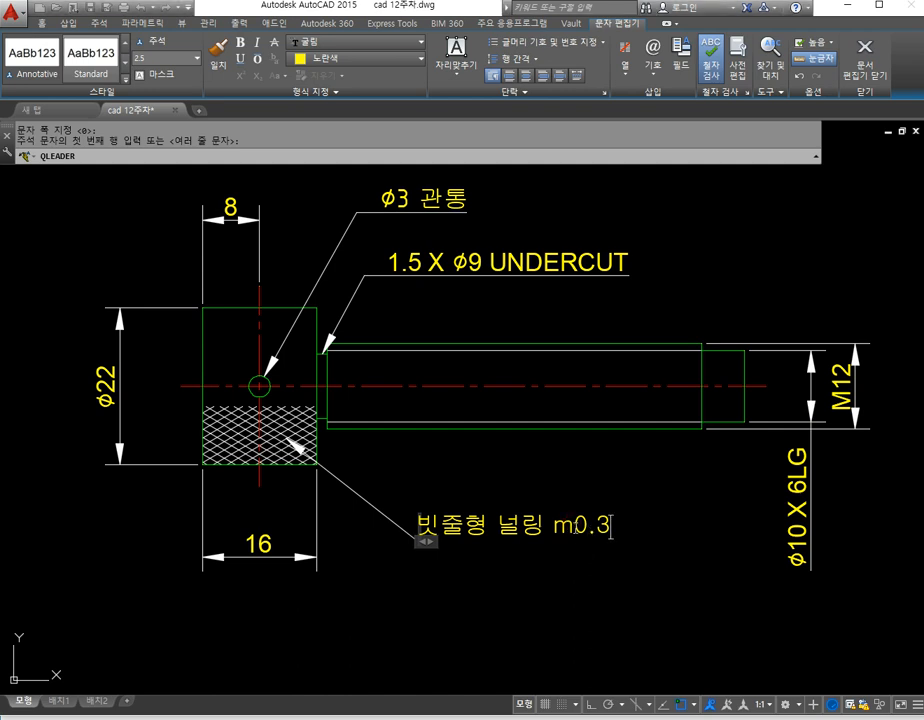
left_click(573, 527)
type("=")
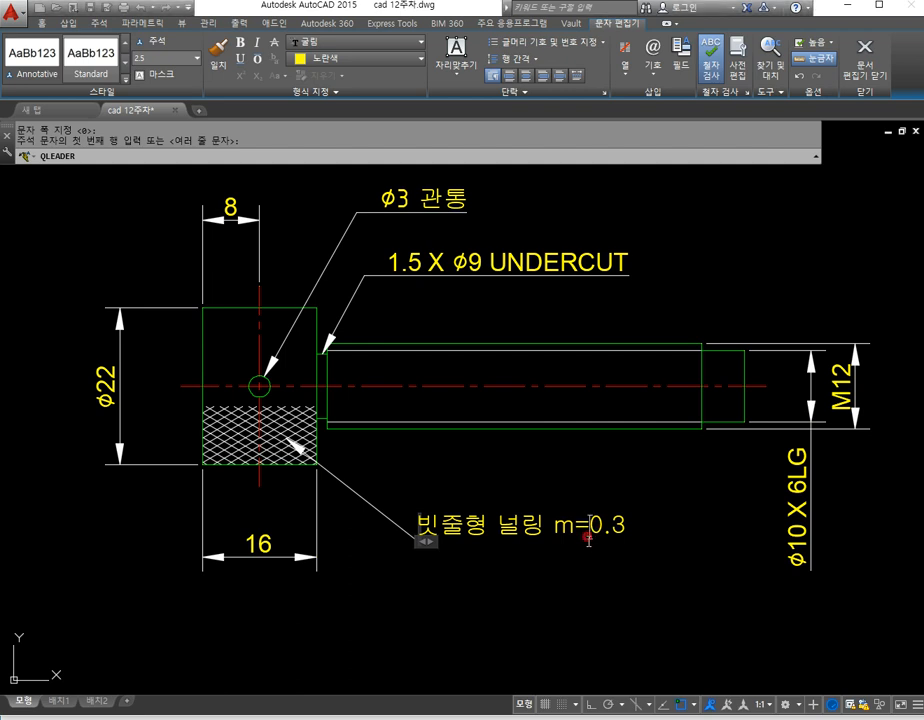
key("BackSpace")
left_click(607, 554)
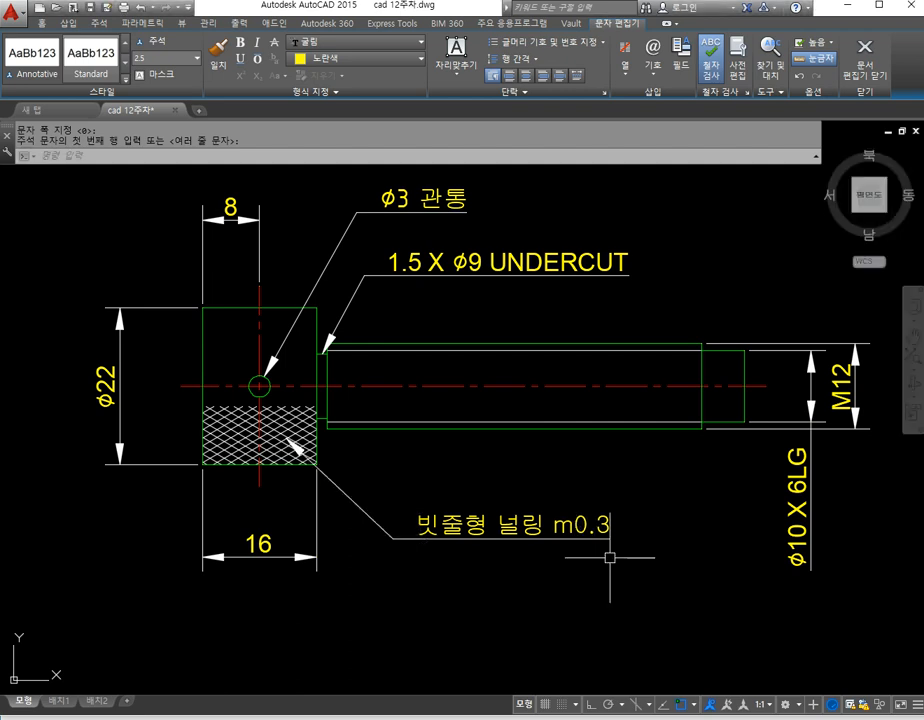
key("Escape")
key("Escape")
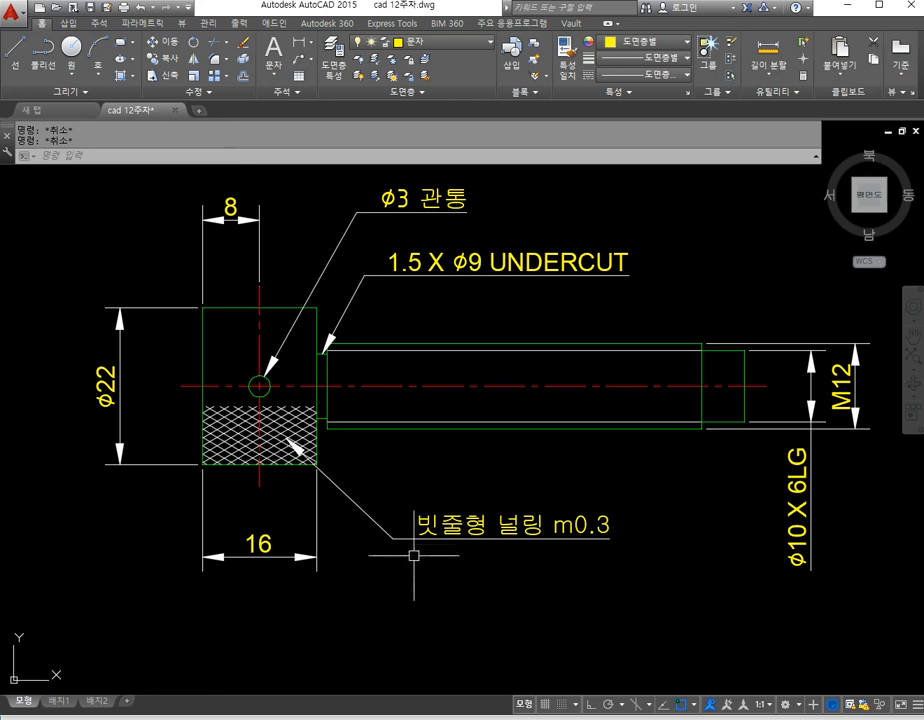
Step: Try to explode the knurling note's leader, and undo the explode
scroll(425, 565, "up", 2)
middle_click_drag(435, 571, 412, 567)
scroll(392, 557, "down", 4)
scroll(384, 562, "up", 2)
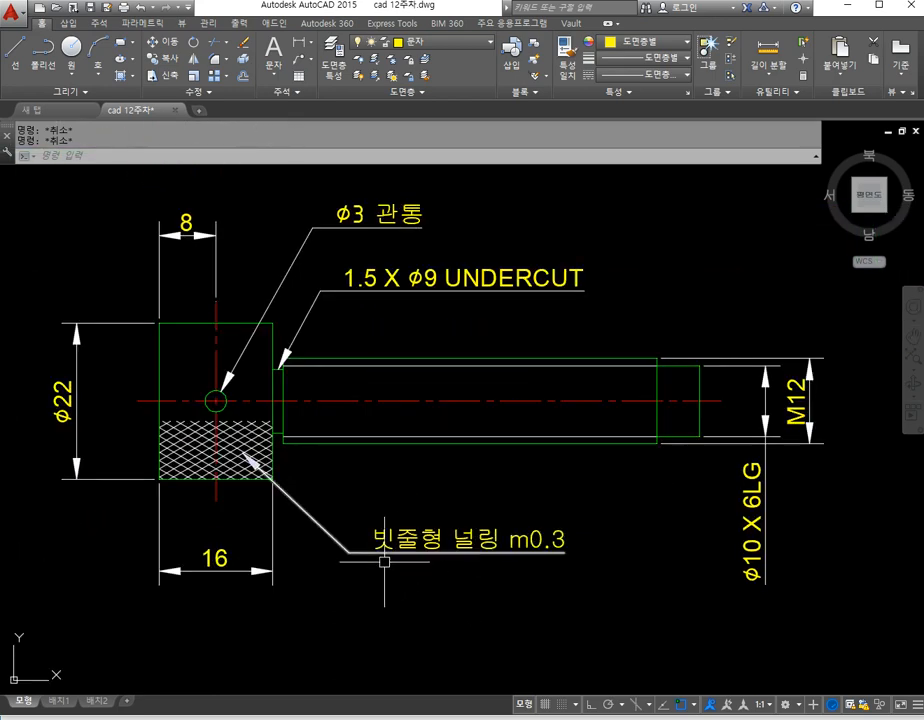
type("x")
key("Return")
left_click(378, 555)
key("Return")
key("Escape")
key("Escape")
type("u")
key("Return")
key("Escape")
key("Escape")
type("l")
key("Return")
left_click(350, 597)
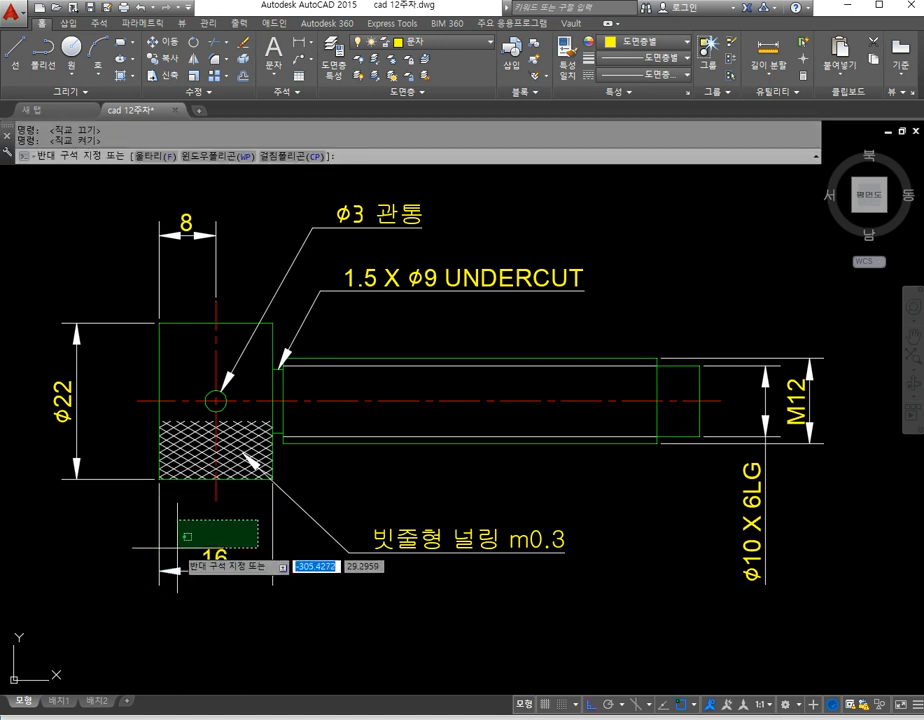
key("Escape")
key("Escape")
Step: Change the knurling leader's arrowhead to the small dot (작은 점) in its properties
left_click(346, 547)
double_click(344, 545)
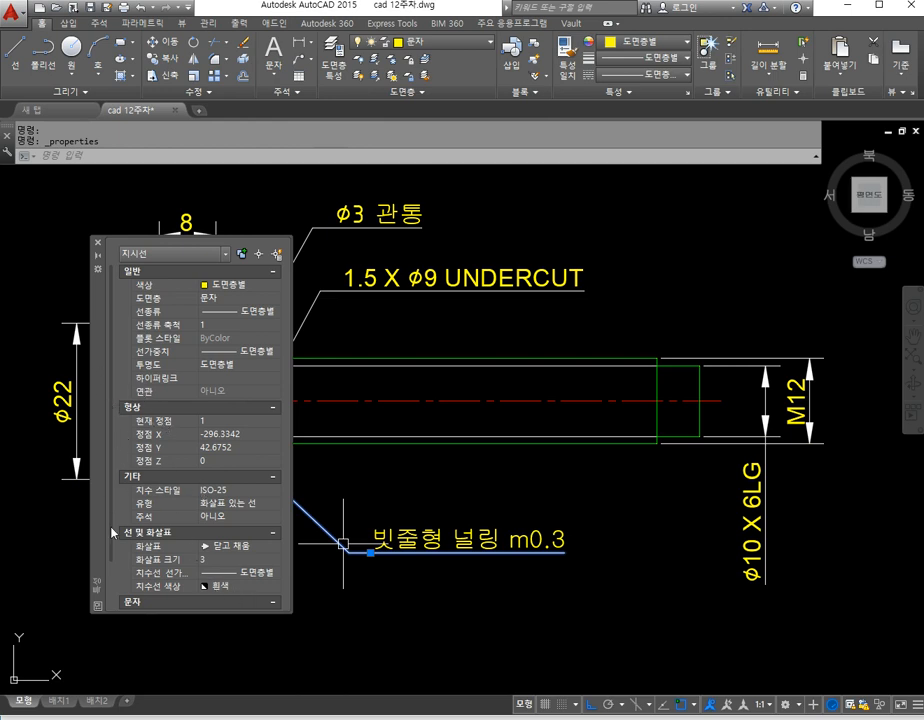
scroll(112, 578, "down", 3)
scroll(197, 474, "up", 3)
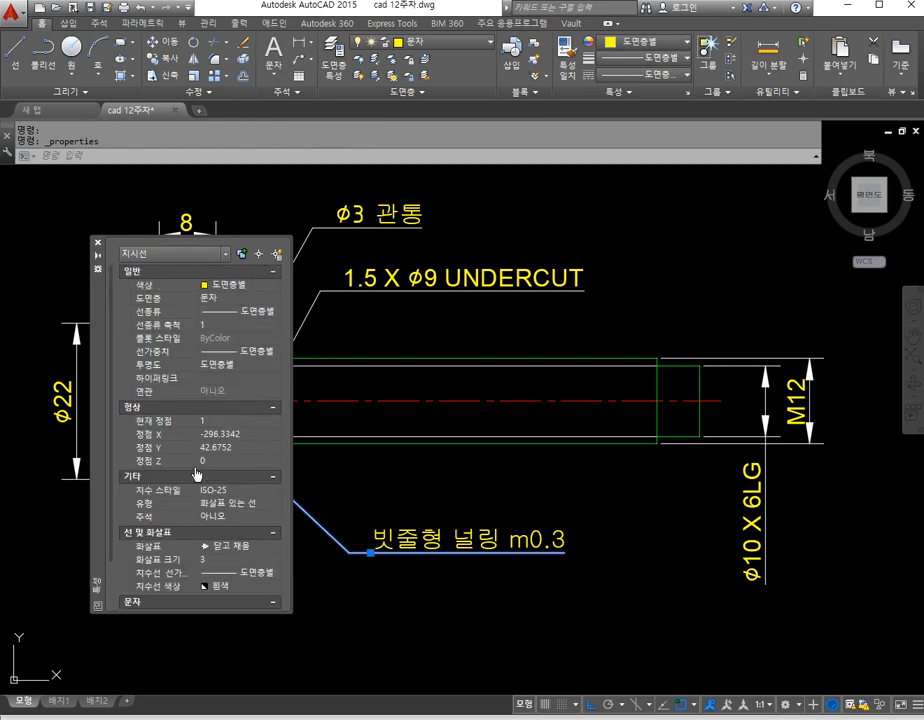
scroll(197, 474, "down", 3)
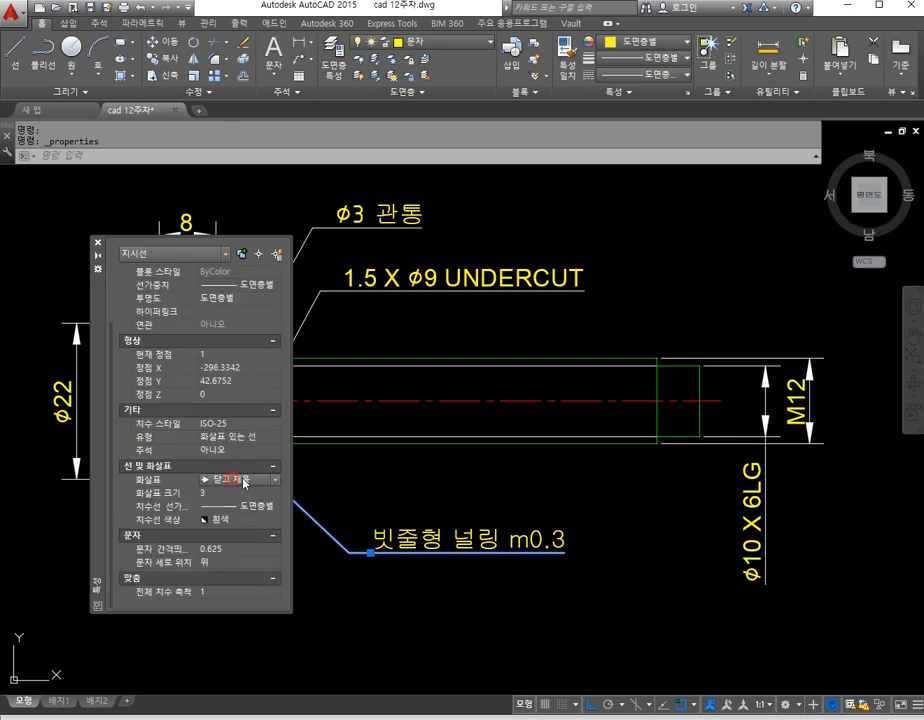
left_click(241, 481)
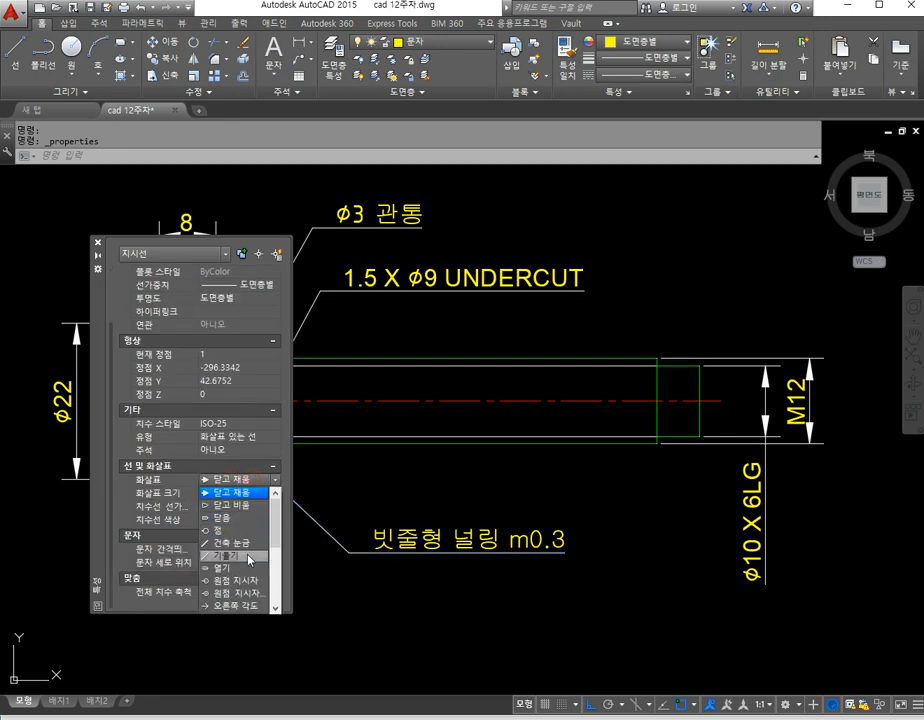
scroll(242, 580, "down", 1)
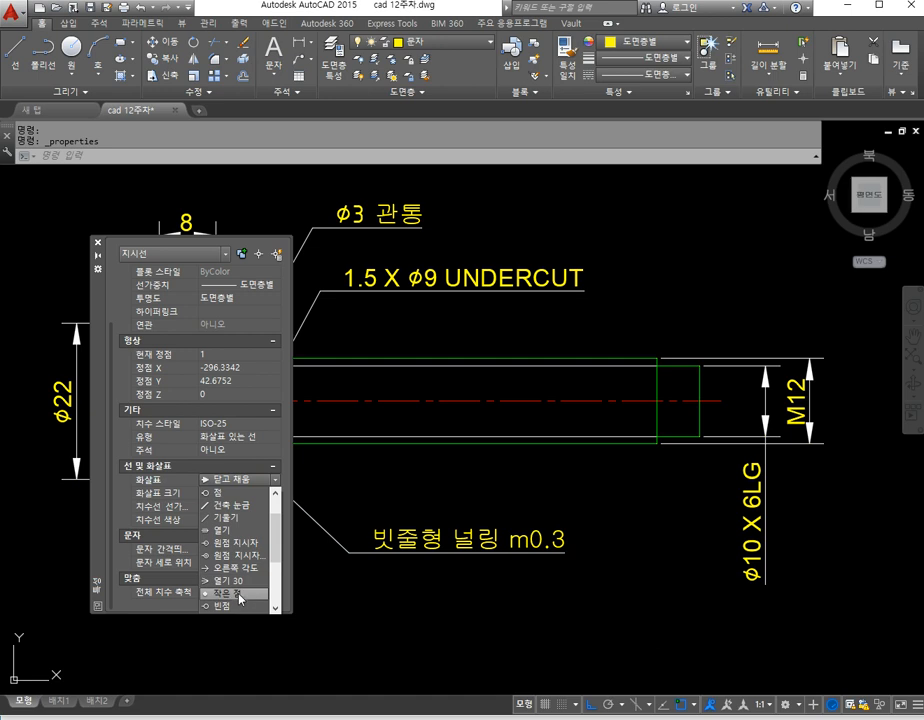
left_click(238, 593)
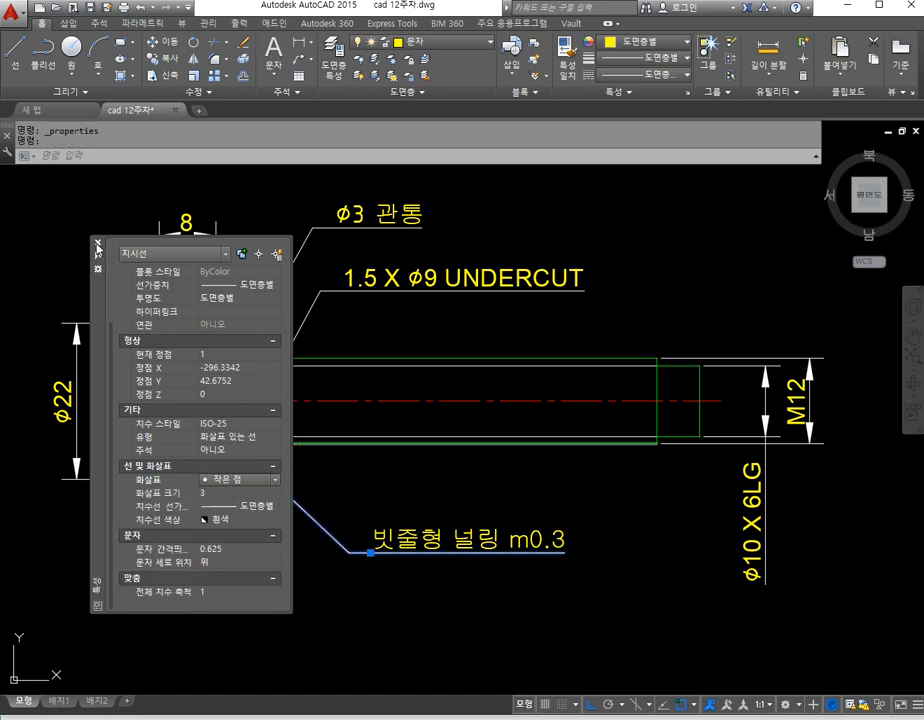
left_click(98, 244)
key("Escape")
key("Escape")
Step: Explode the knurling leader and its text into separate objects
scroll(233, 450, "up", 4)
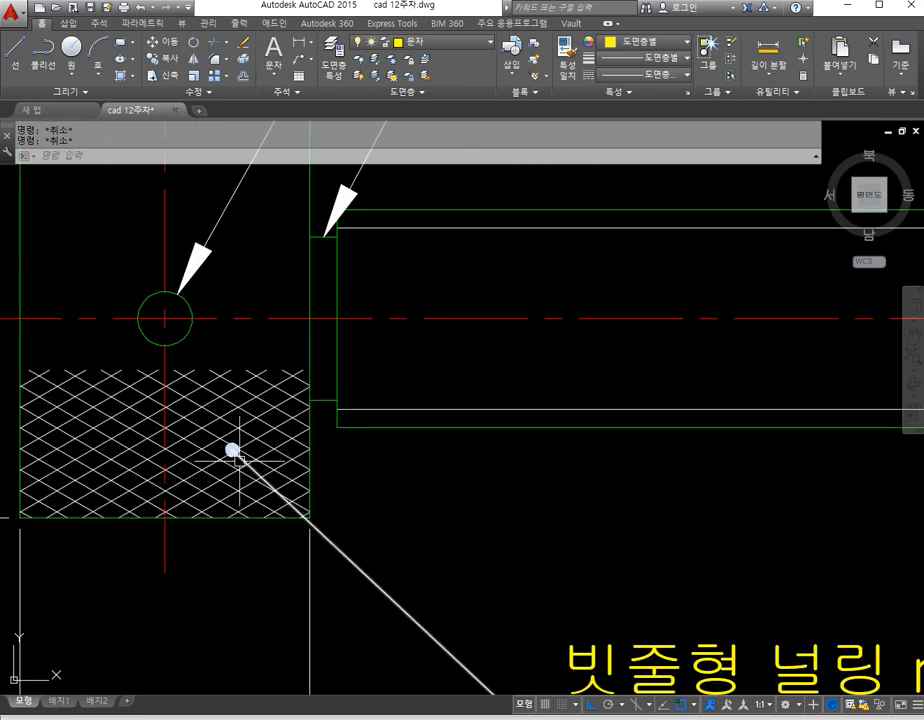
scroll(233, 458, "down", 4)
middle_click_drag(358, 529, 313, 517)
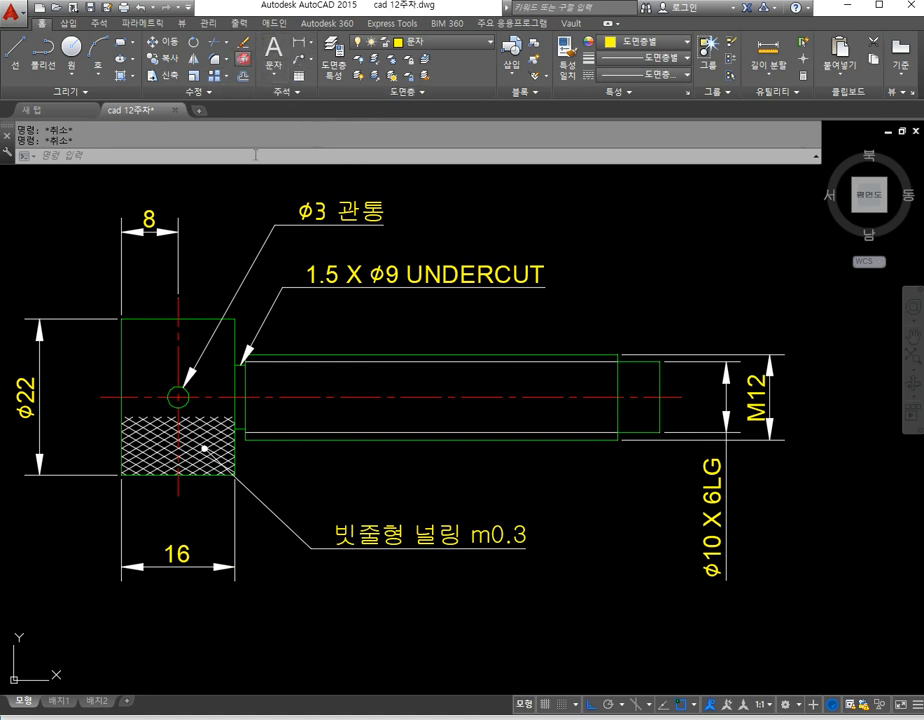
left_click(396, 598)
left_click(330, 522)
key("Return")
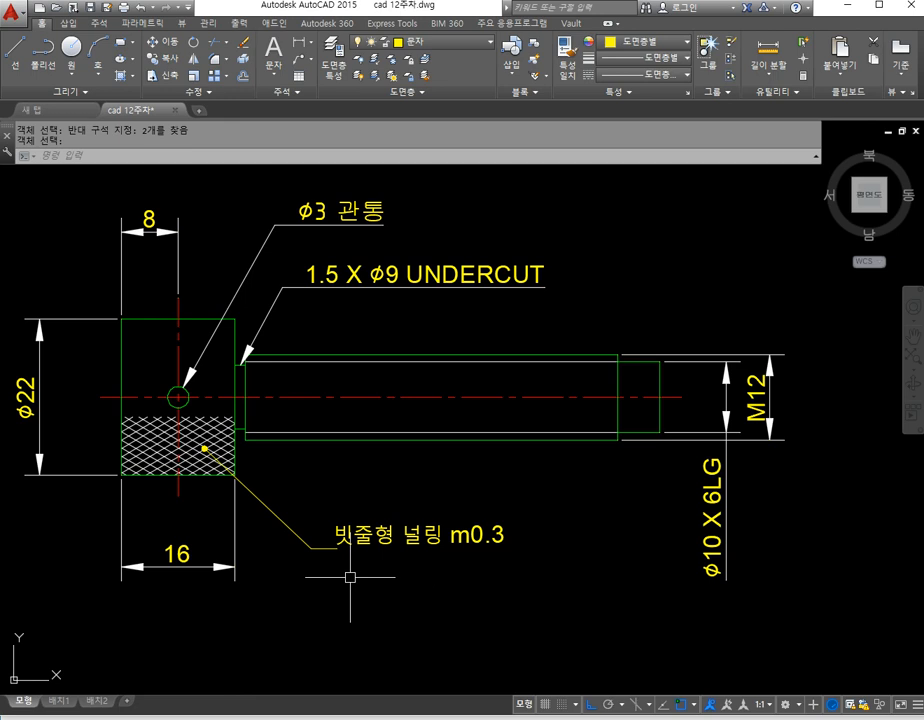
scroll(350, 577, "up", 2)
left_click(309, 532)
key("Escape")
key("Escape")
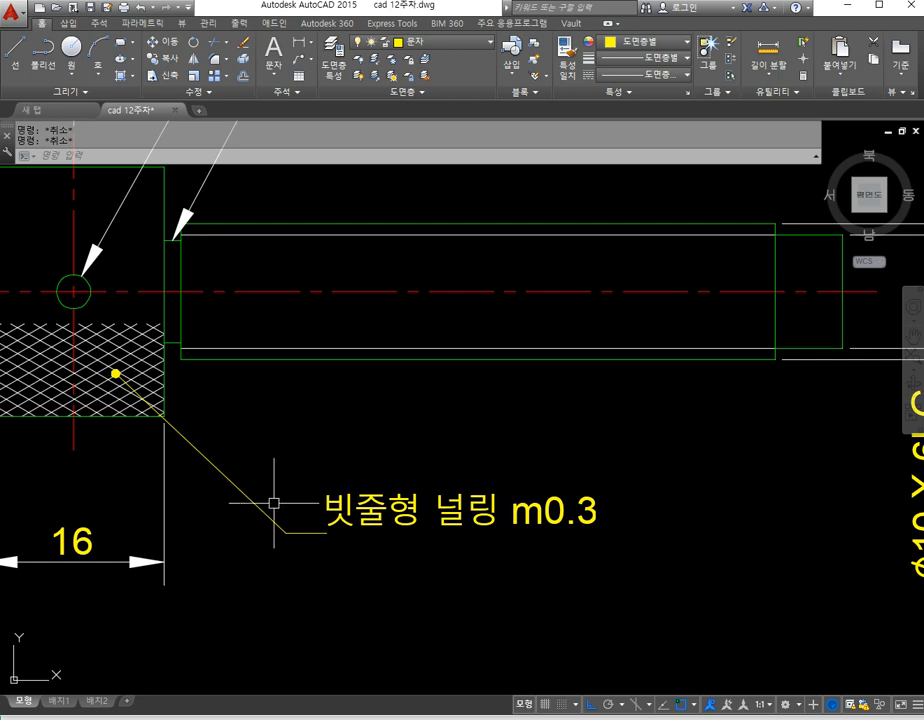
Step: Draw a horizontal line just above the knurling note's text, starting at the far side of the slanted leader and running past the text
type("l")
key("Return")
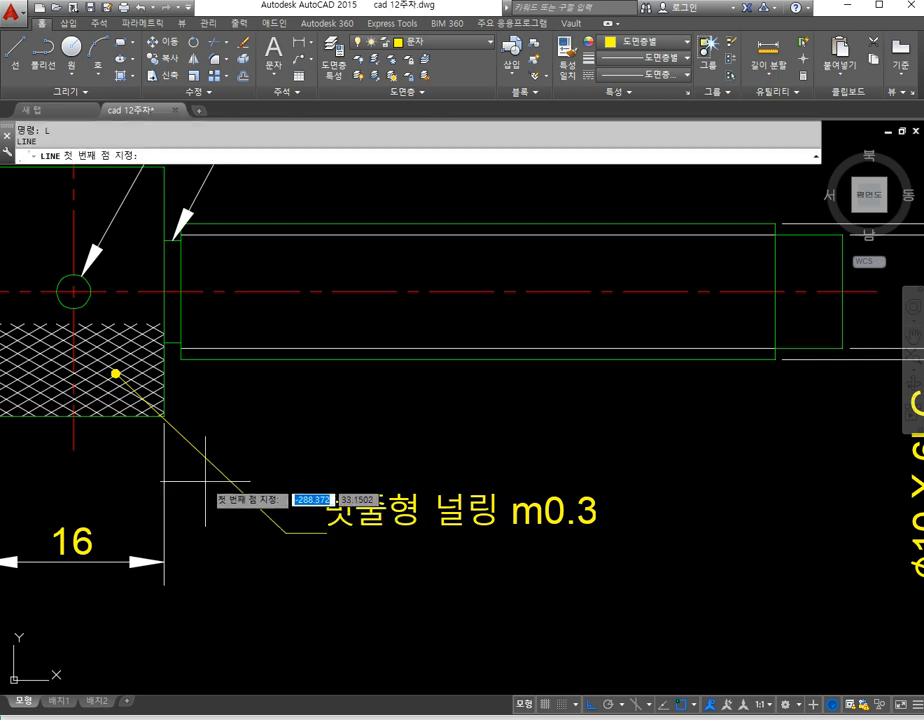
left_click(205, 481)
left_click(669, 536)
key("Return")
Step: Copy the knurling text straight up so the copy sits above the new horizontal line
type("co")
key("Return")
left_click(451, 522)
key("Return")
left_click(447, 580)
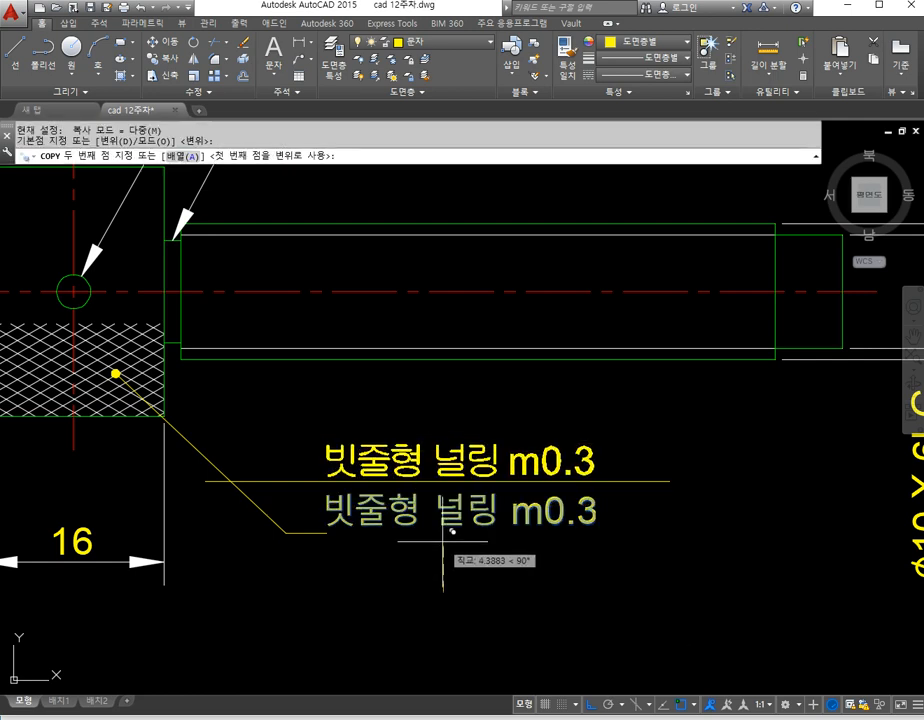
key("Escape")
Step: Stretch the knurling leader's landing horizontally beneath the lower text so it reaches just past the end of m0.3
left_click(324, 535)
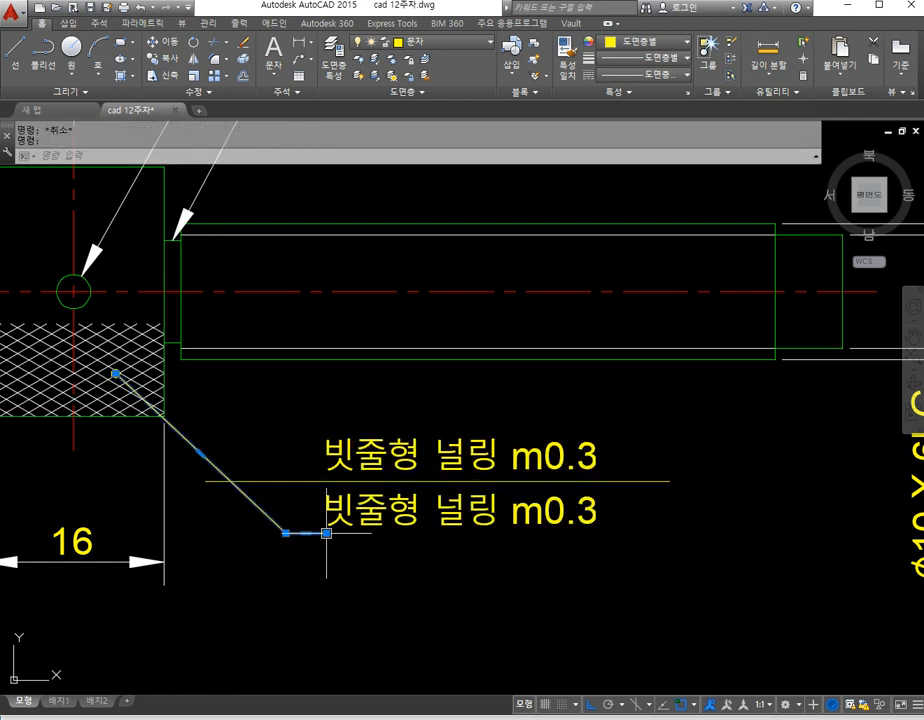
left_click(326, 533)
left_click(605, 533)
key("Escape")
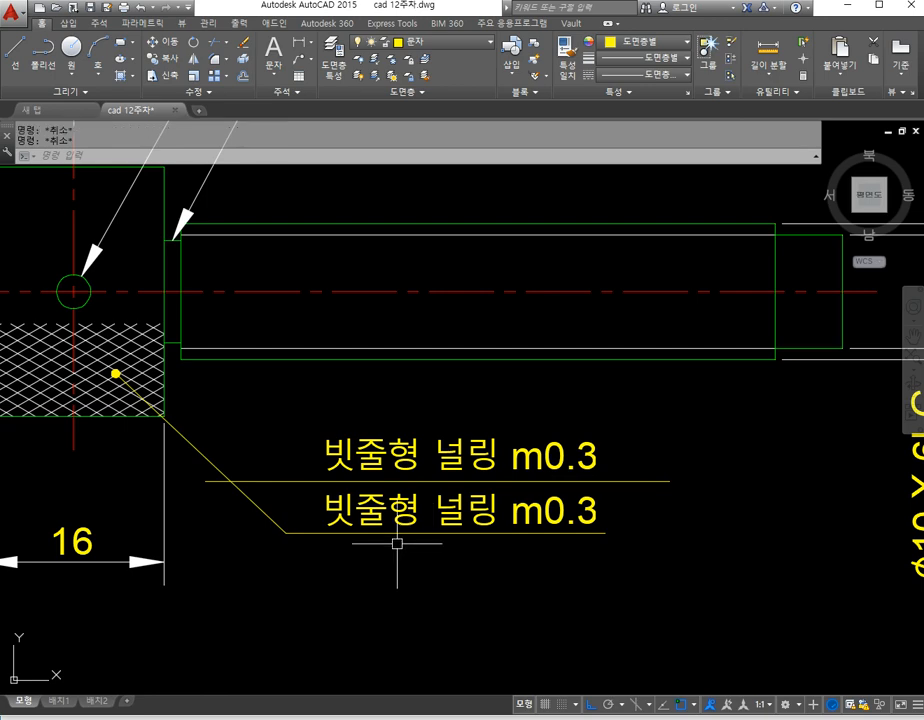
Step: Trim off the part of the upper knurling note line that extends past the far side of the slanted leader
middle_click_drag(306, 516, 336, 553)
type("tr")
key("Return")
key("Return")
key("Escape")
key("Escape")
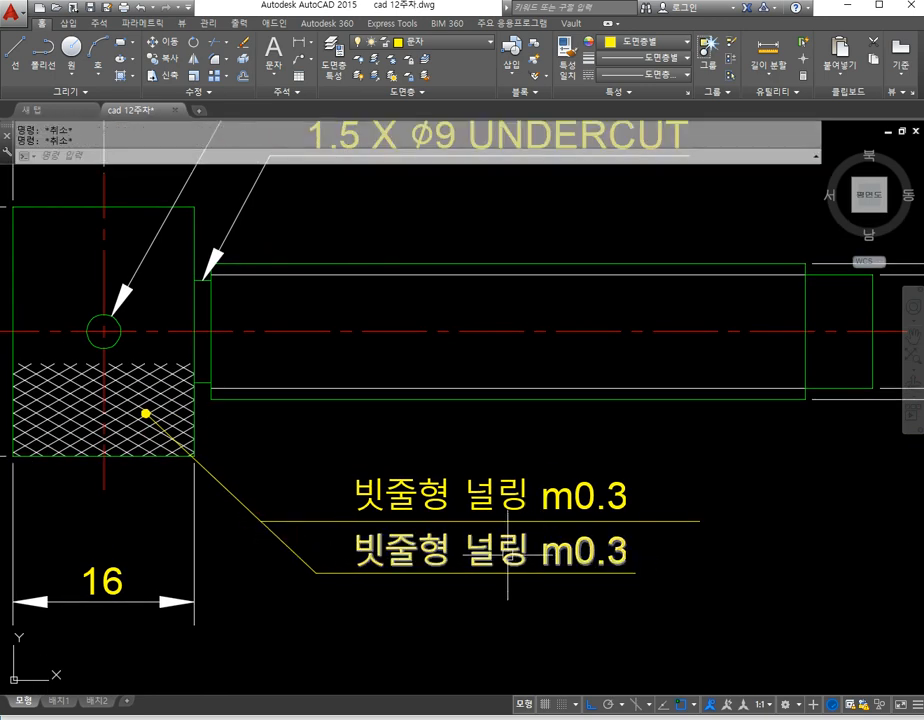
Step: Replace the lower knurling text above the leader's landing with KS B 0901
type("ed")
key("Return")
left_click(522, 561)
key("Delete")
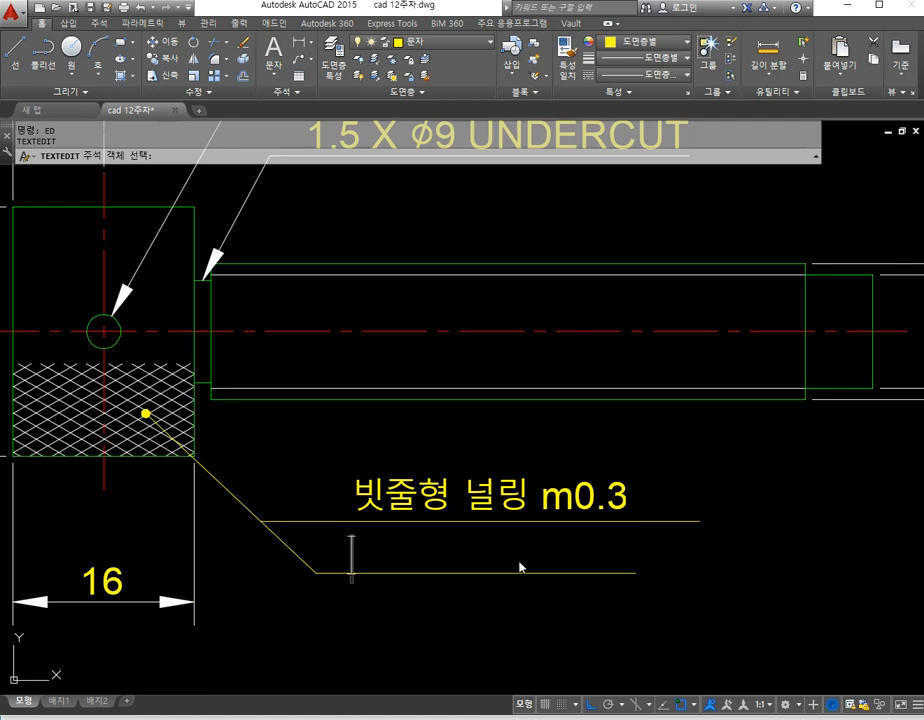
type("ㅏㄴ")
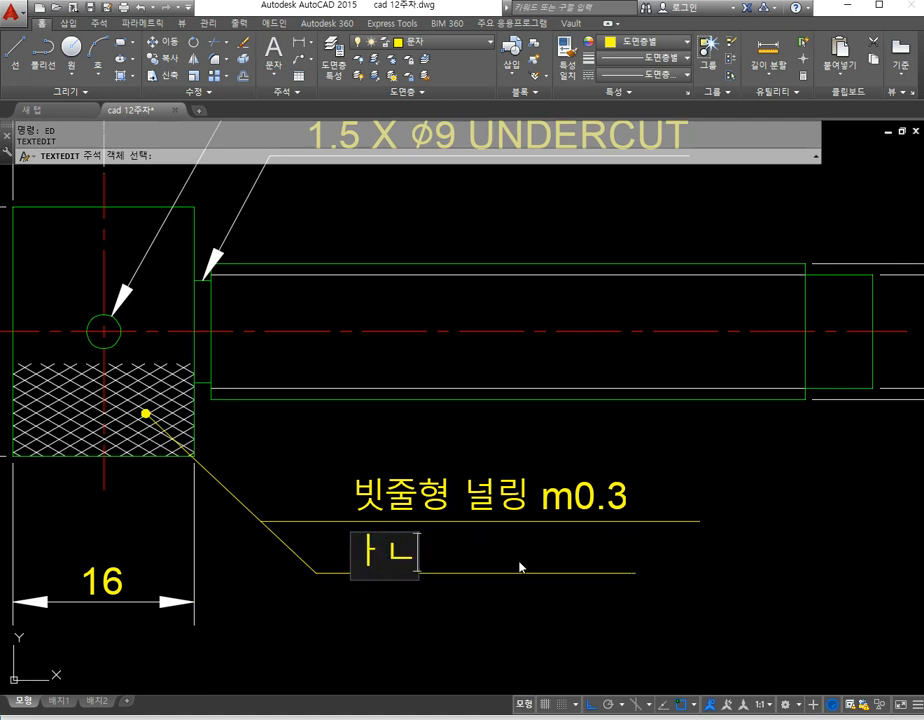
key("BackSpace")
key("BackSpace")
type("KS ")
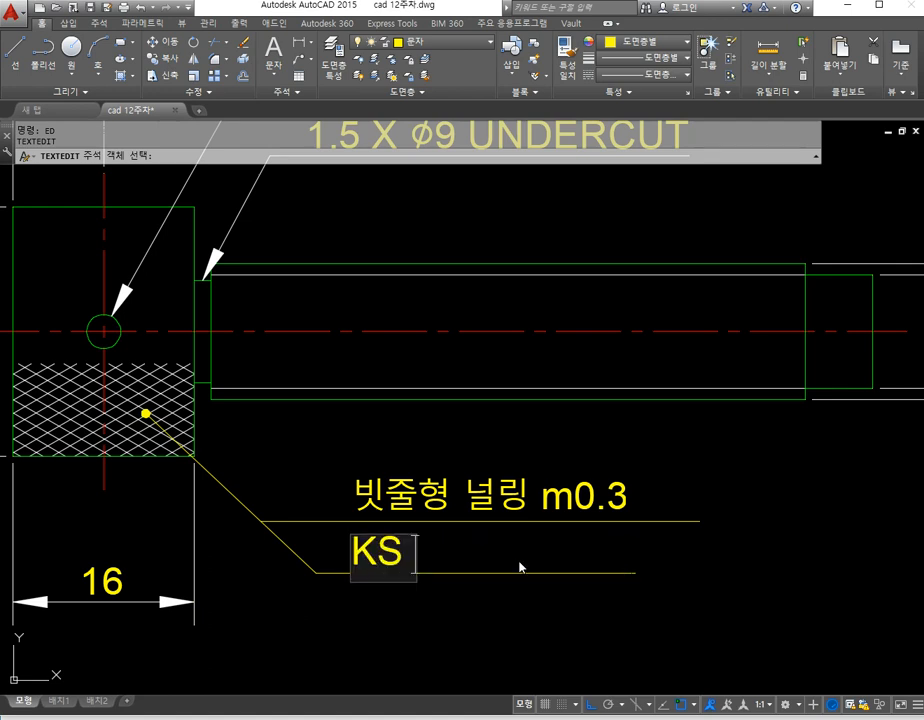
type("B 0901")
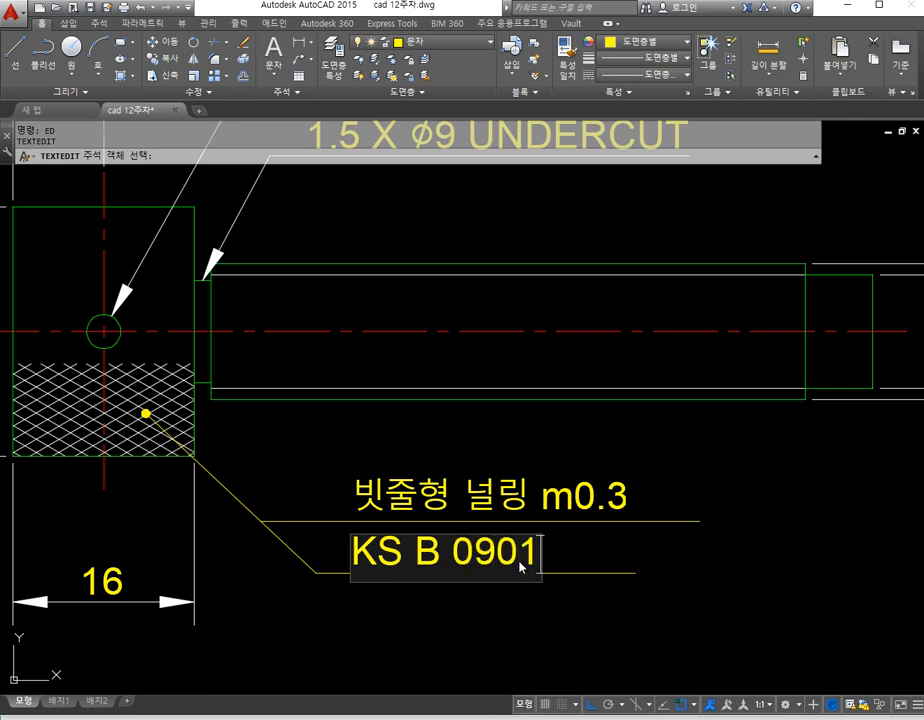
key("Escape")
key("Escape")
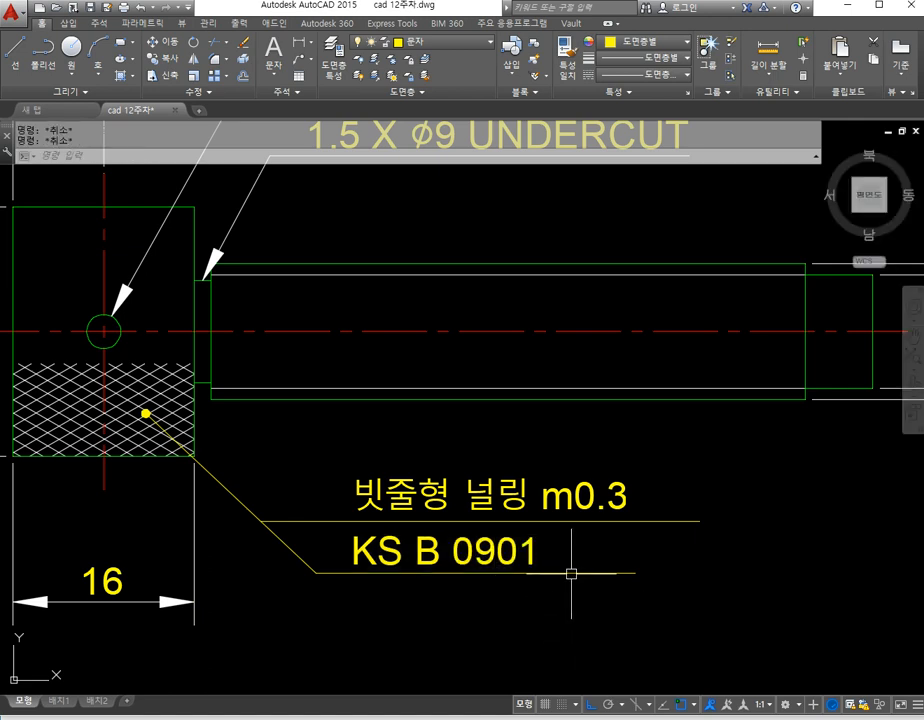
Step: Move the upper text 빗줄형 널링 m0.3 horizontally about 3.5 units toward the slanted leader
type("m")
key("space")
left_click(589, 508)
key("space")
left_click(752, 595)
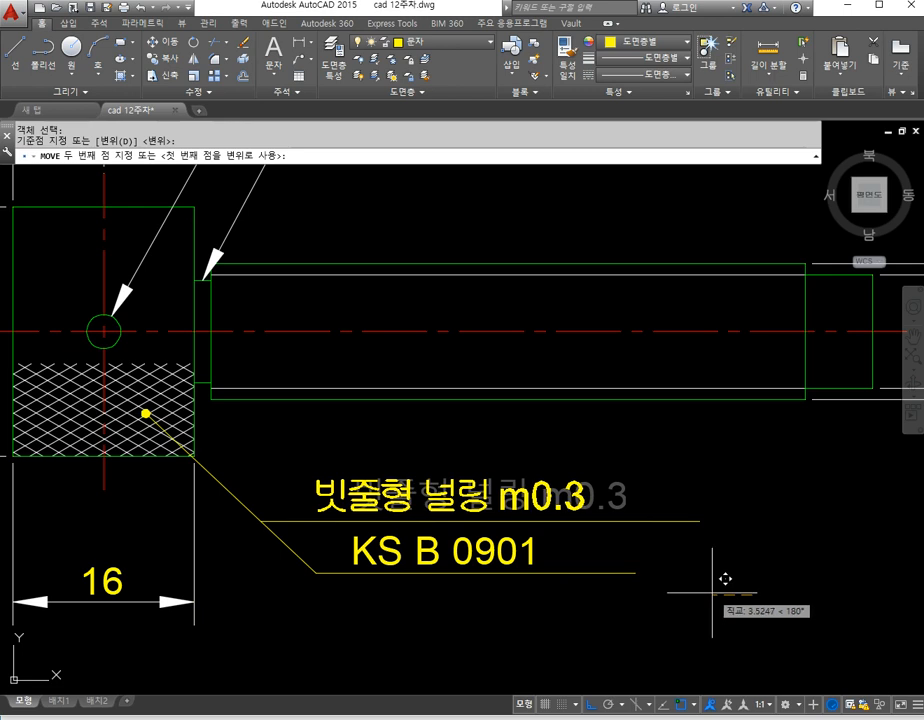
left_click(712, 593)
key("Escape")
key("Escape")
Step: Draw a vertical line up from the end of the lower landing and trim the upper landing back to it
type("l")
key("space")
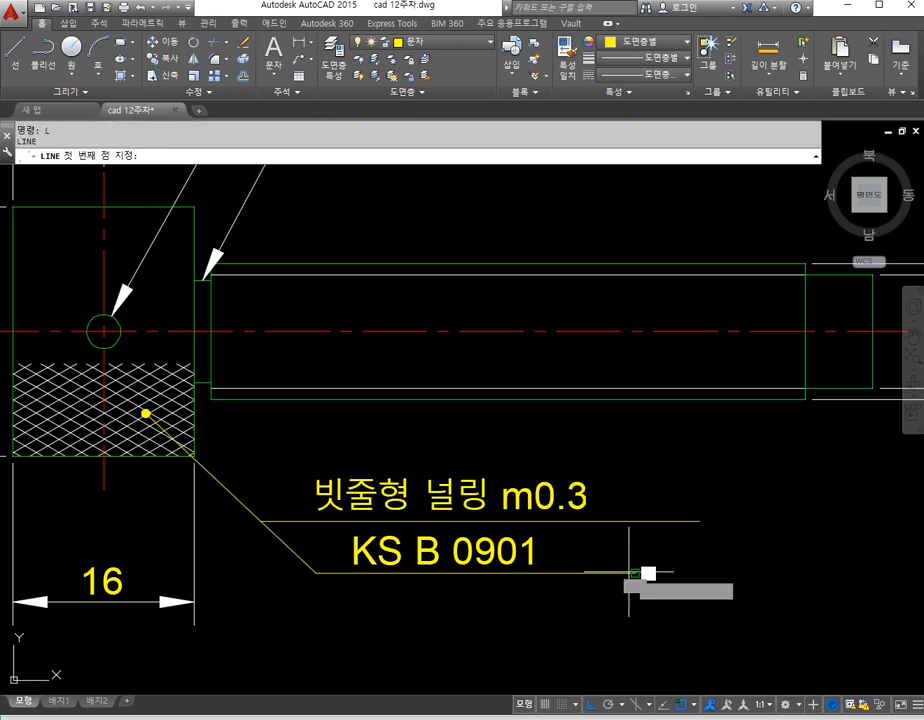
left_click(640, 572)
left_click(648, 486)
key("Escape")
type("tr")
key("space")
key("space")
left_click(649, 516)
left_click(632, 485)
key("space")
Step: Erase the remaining vertical helper line at the ends of the knurling note's landings
type("e")
key("space")
left_click(643, 541)
left_click(594, 545)
key("space")
Step: Put the knurling note's leader and both landing lines on the 가는 실선 layer
scroll(676, 558, "down", 3)
left_click(620, 560)
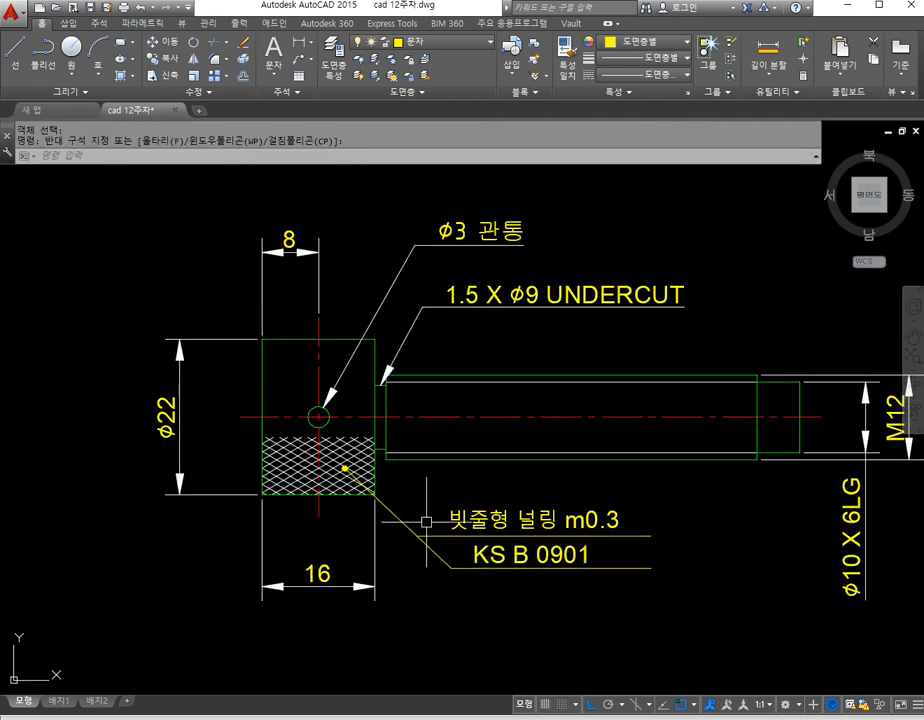
left_click(415, 568)
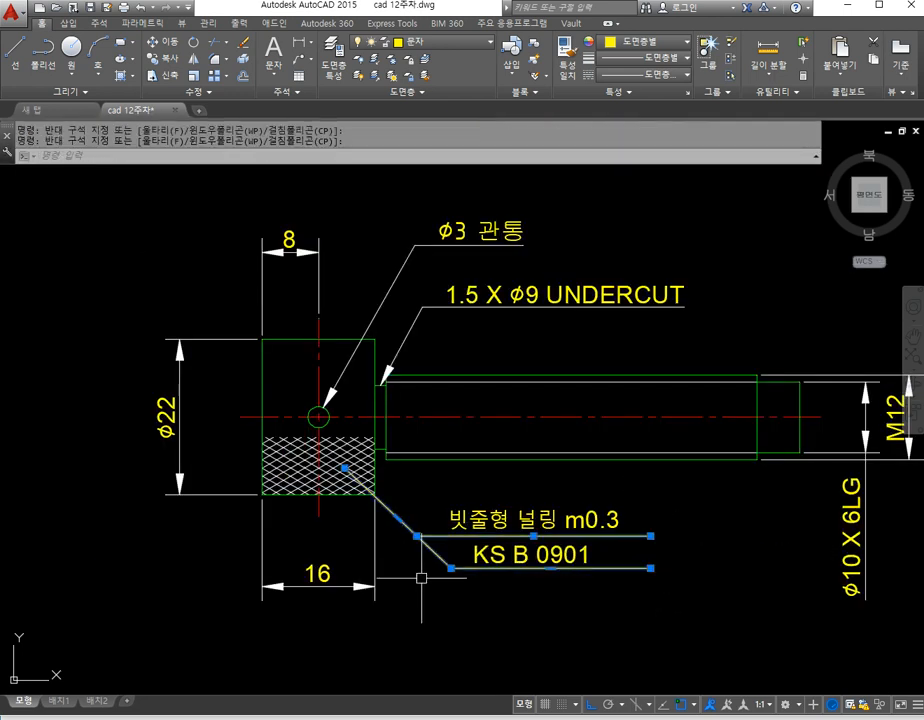
left_click(450, 42)
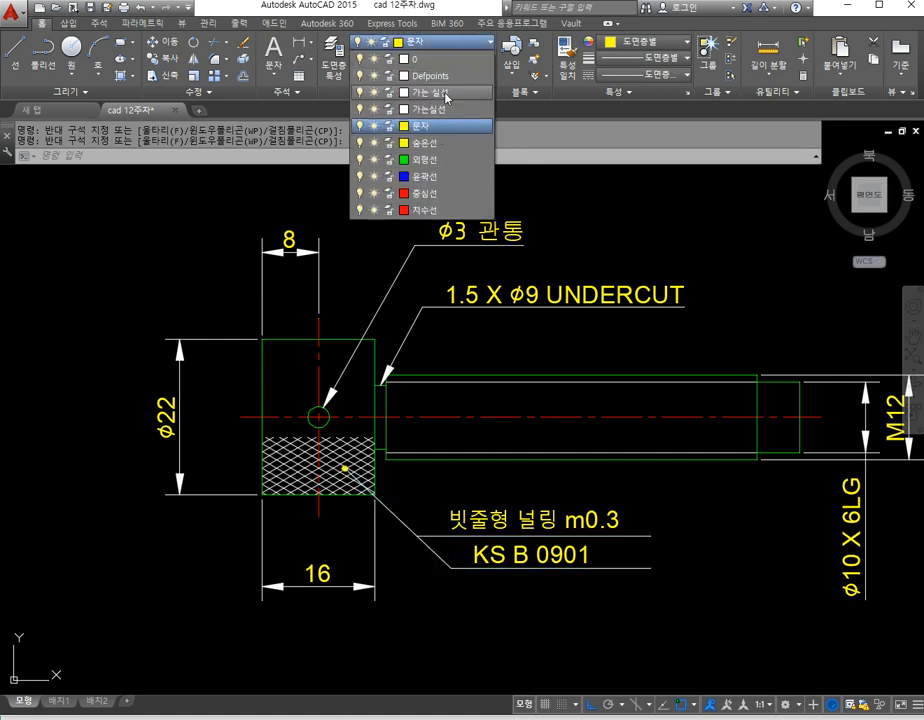
left_click(446, 95)
key("Escape")
key("Escape")
Step: Edit the through-hole leader note to read ø3H7 관통
scroll(564, 503, "down", 3)
scroll(580, 515, "down", 4)
middle_click_drag(584, 515, 411, 505)
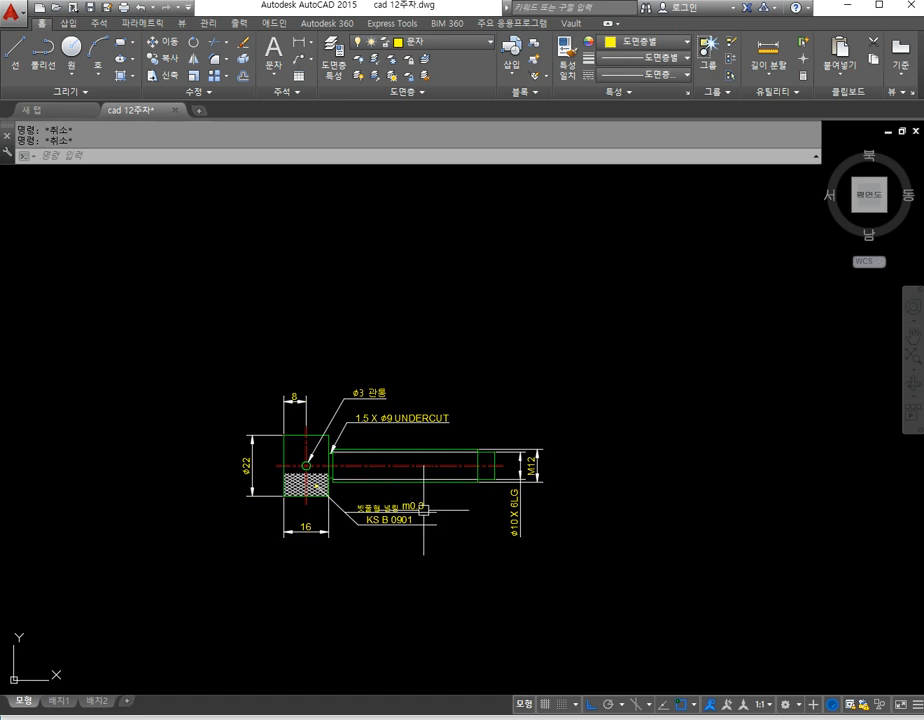
scroll(362, 506, "up", 4)
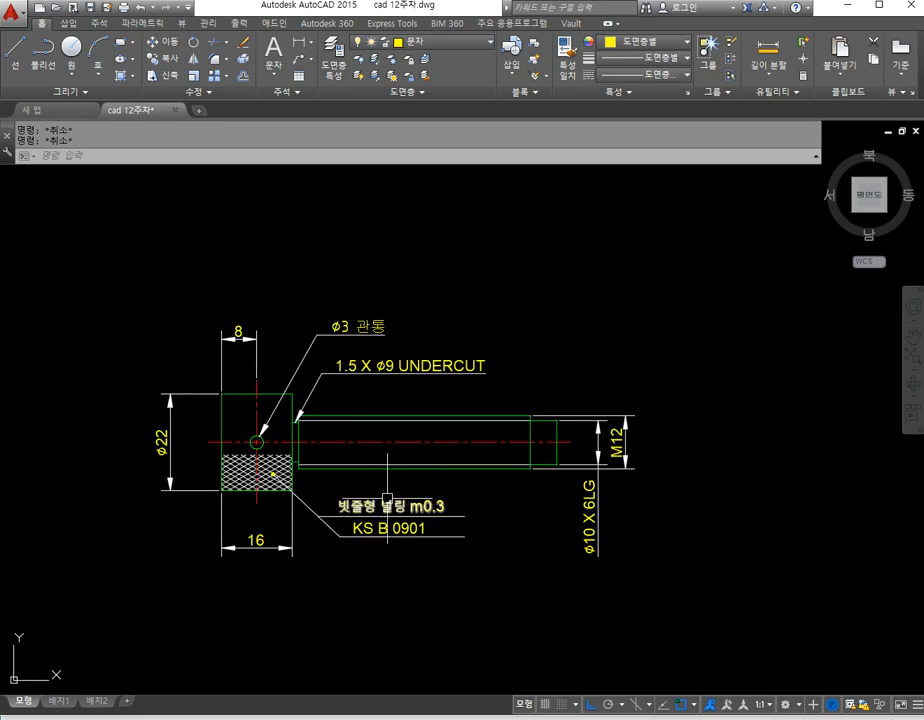
scroll(341, 344, "up", 4)
type("ed")
key("Return")
left_click(372, 305)
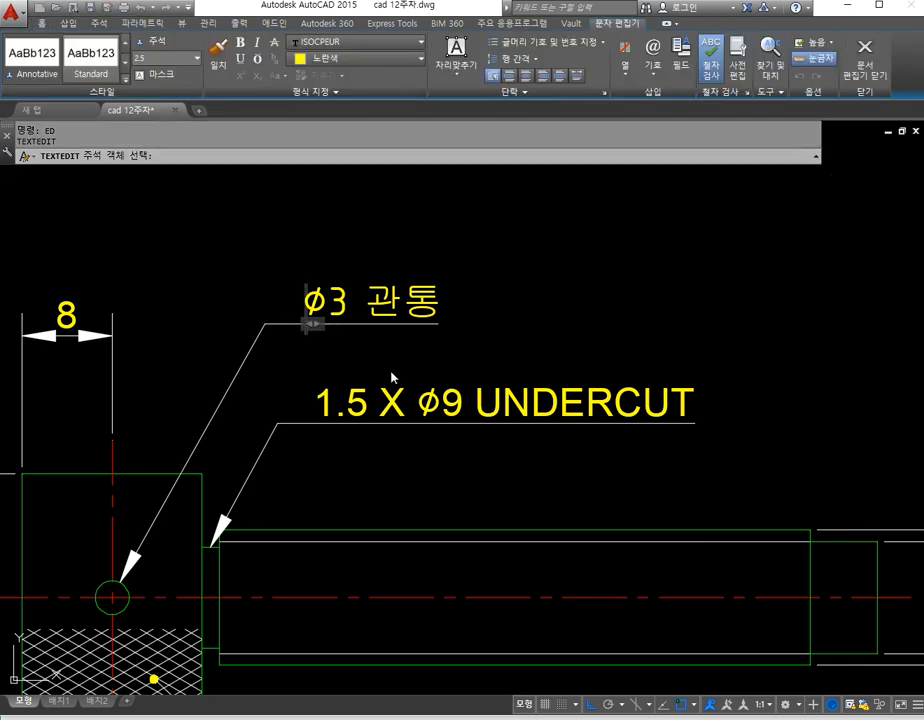
type("H7")
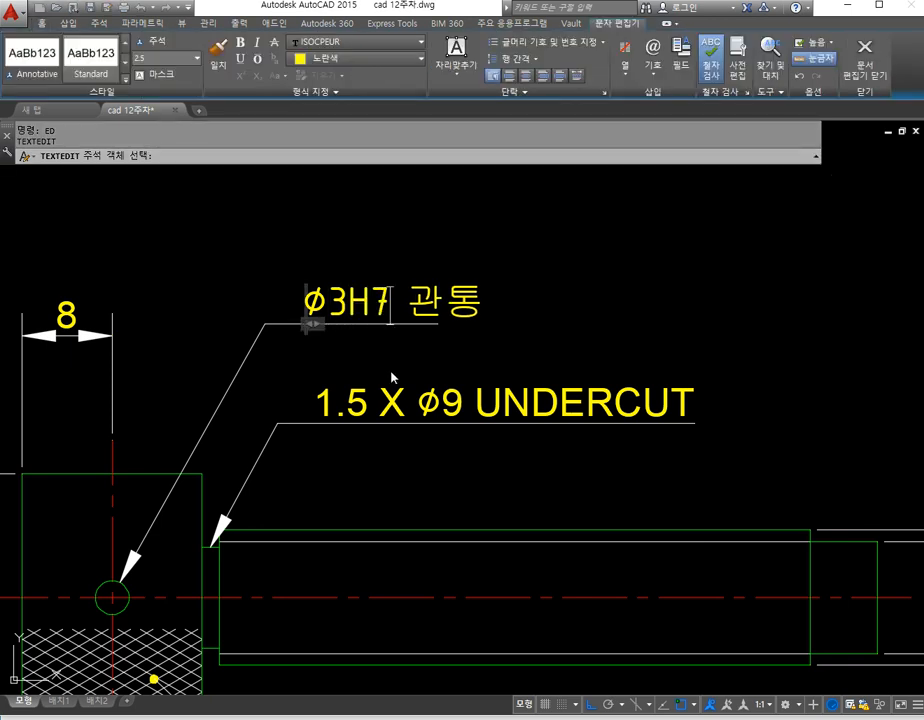
left_click(566, 340)
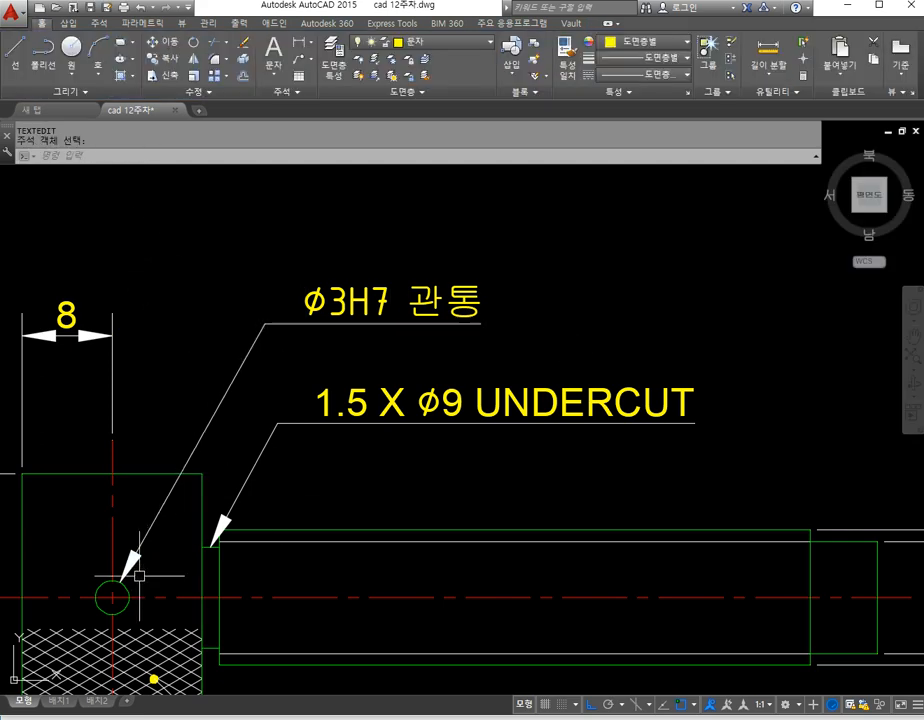
Step: Switch to the reference image v-block-clampjpg.jpg, examine the part and exploded views, and return to the AutoCAD drawing
scroll(132, 565, "down", 5)
scroll(334, 539, "down", 4)
middle_click_drag(519, 473, 463, 453)
left_click(453, 717)
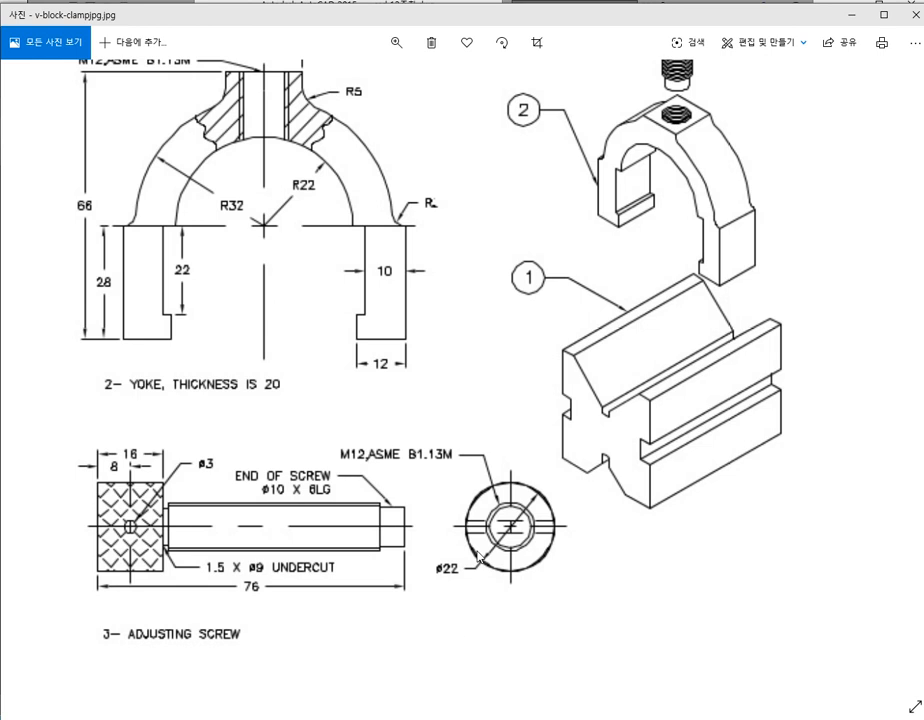
scroll(547, 380, "up", 3)
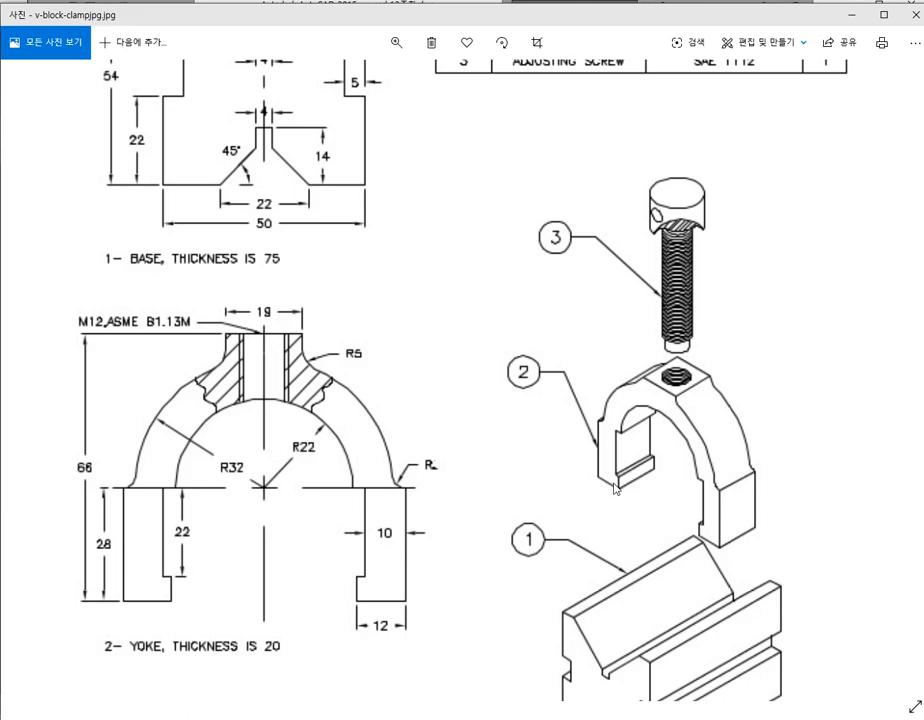
key("alt+Tab")
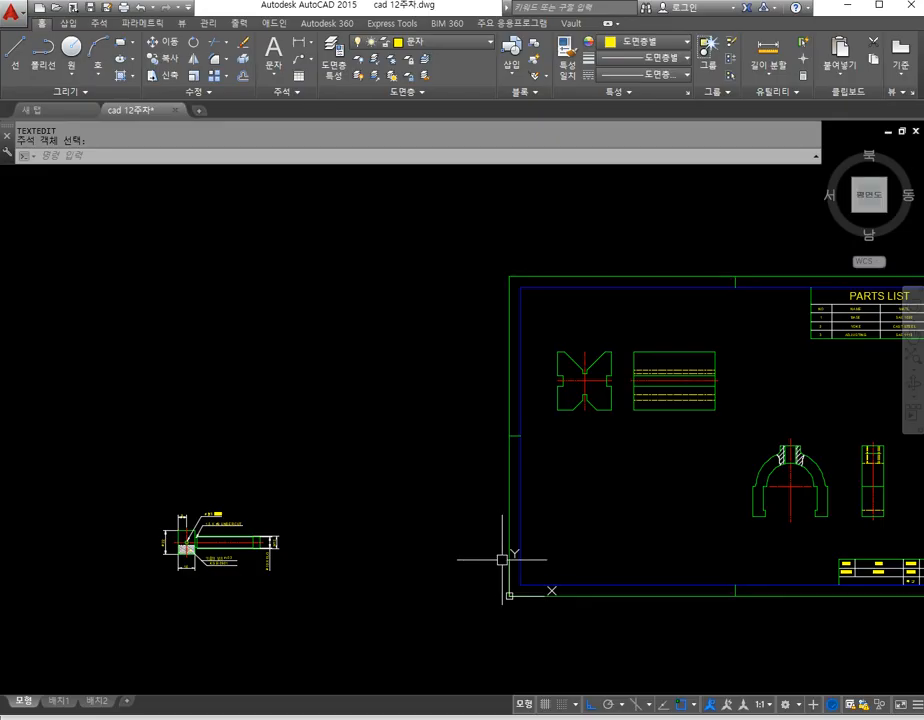
middle_click_drag(598, 447, 519, 438)
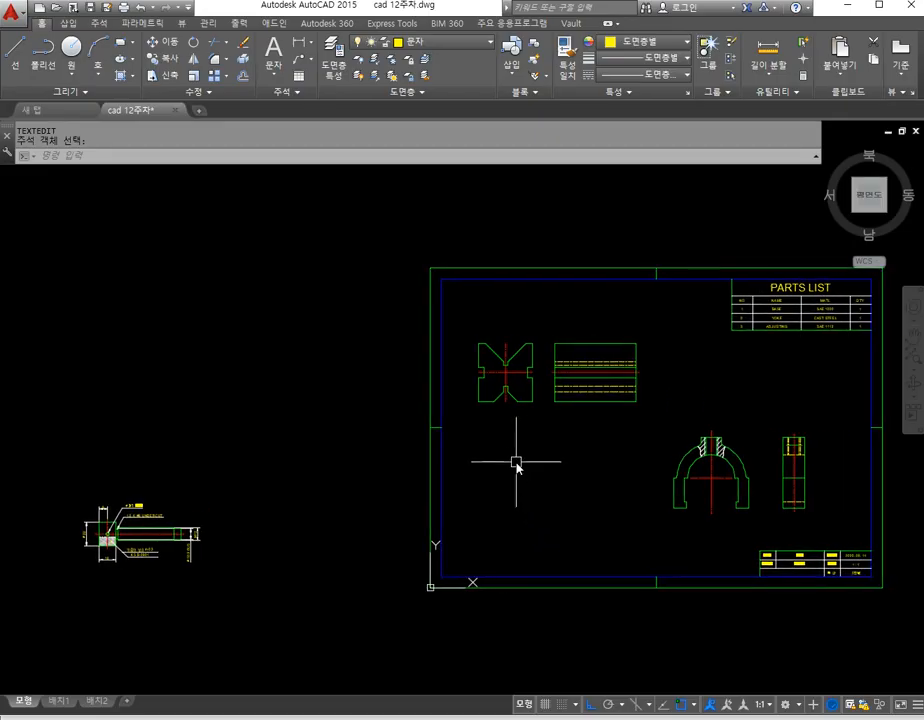
type("LAYER")
key("Return")
key("Escape")
key("Escape")
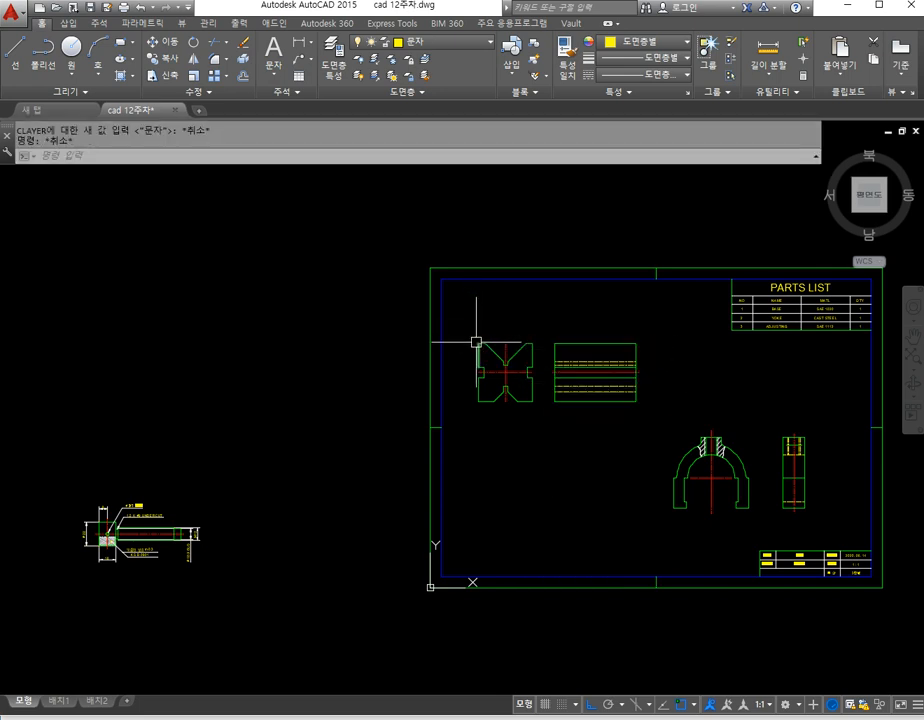
Step: Copy the V-block's front view horizontally out of the drawing frame to the empty space above the adjusting screw
type("co")
key("Return")
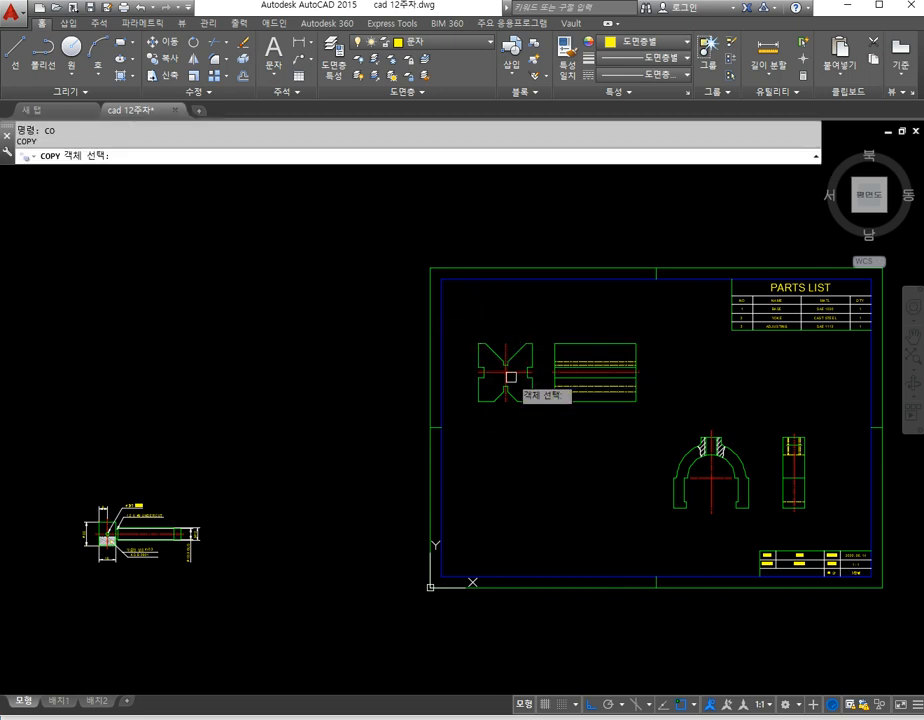
left_click(470, 320)
left_click(539, 426)
key("Return")
left_click(536, 458)
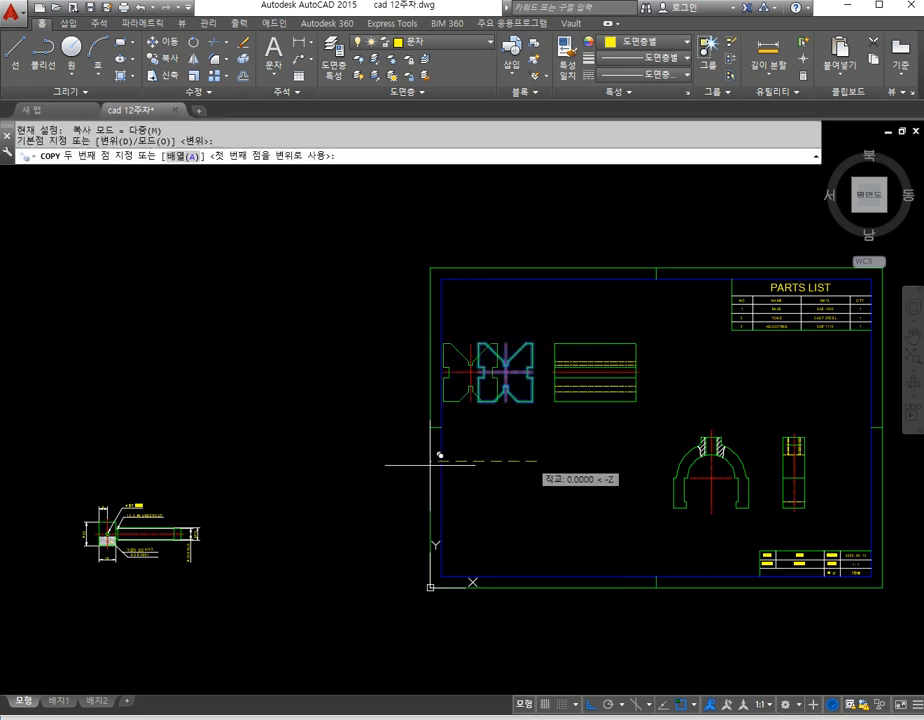
left_click(202, 458)
key("Return")
Step: Copy the yoke's front view horizontally out of the drawing frame to the empty space beside the adjusting screw
key("Return")
left_click(656, 419)
left_click(759, 503)
key("Return")
left_click(735, 517)
left_click(301, 485)
key("Return")
Step: Group all objects of the copied yoke front view
middle_click_drag(221, 473, 413, 496)
type("gr")
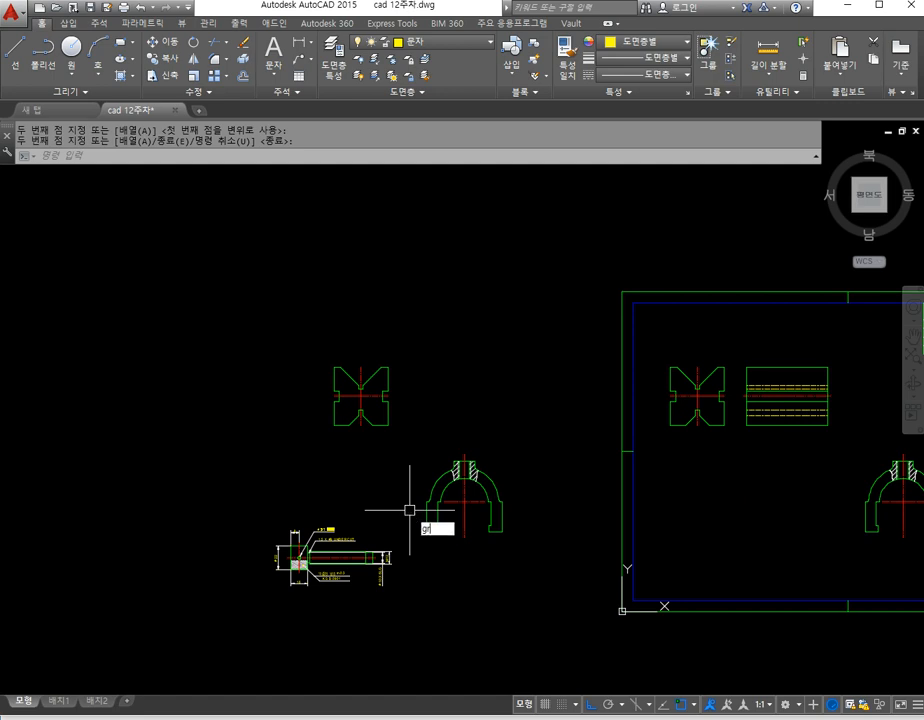
type("oup")
key("Return")
left_click(414, 446)
left_click(549, 554)
key("Return")
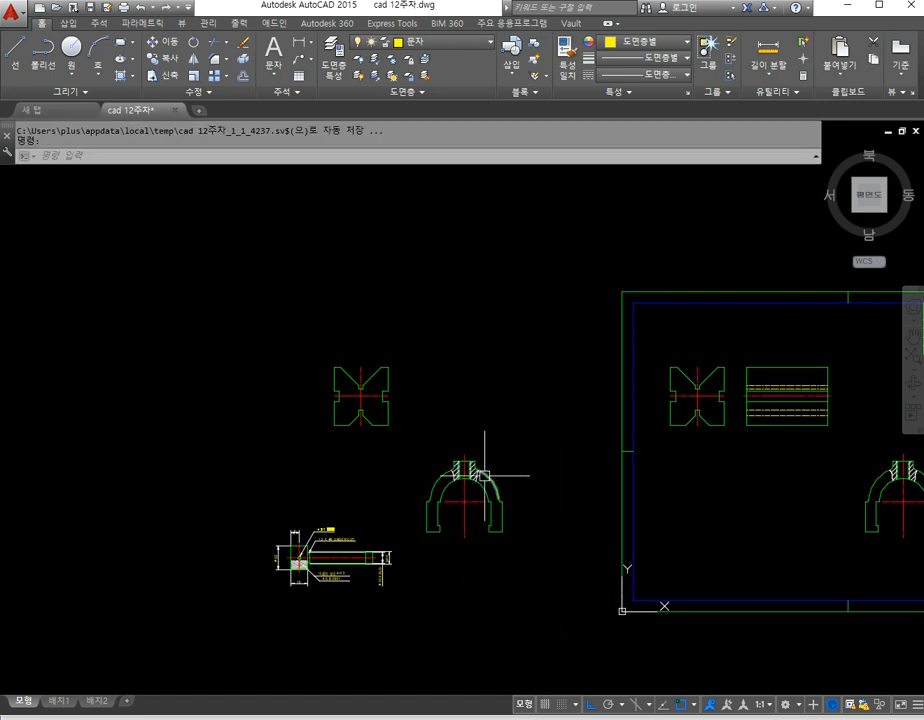
key("Escape")
key("Escape")
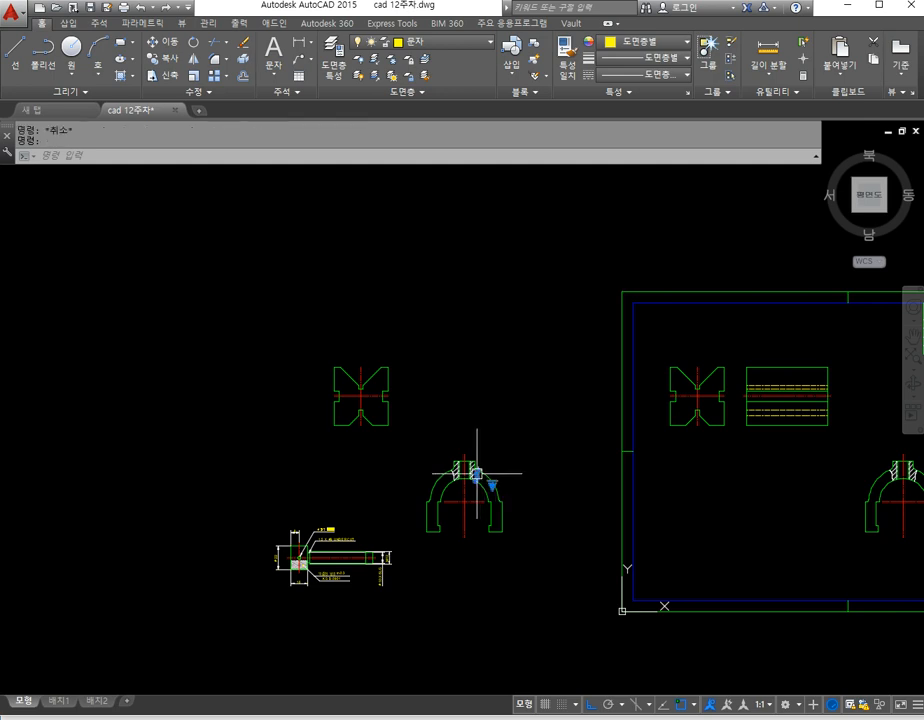
Step: Try to group the copied yoke front view again under the name a
type("group")
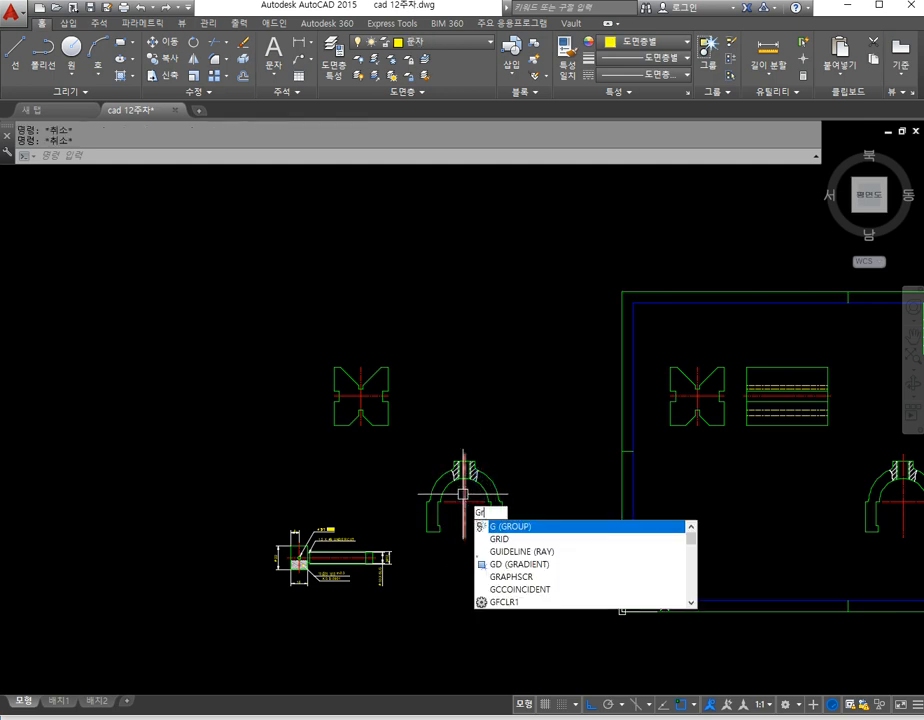
key("Return")
left_click(419, 443)
left_click(518, 552)
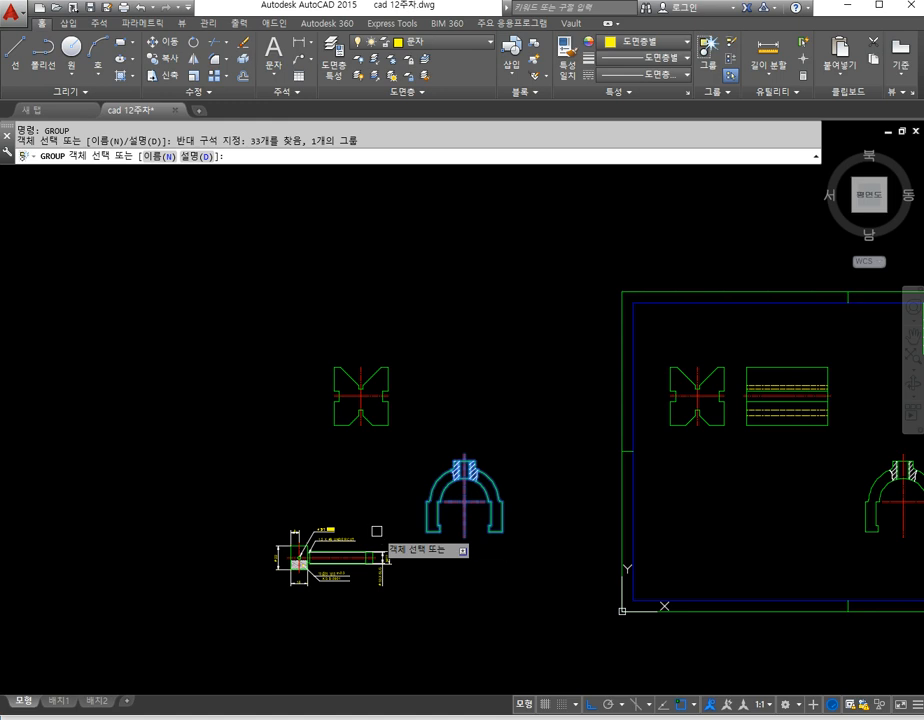
type("n")
key("Return")
key("Return")
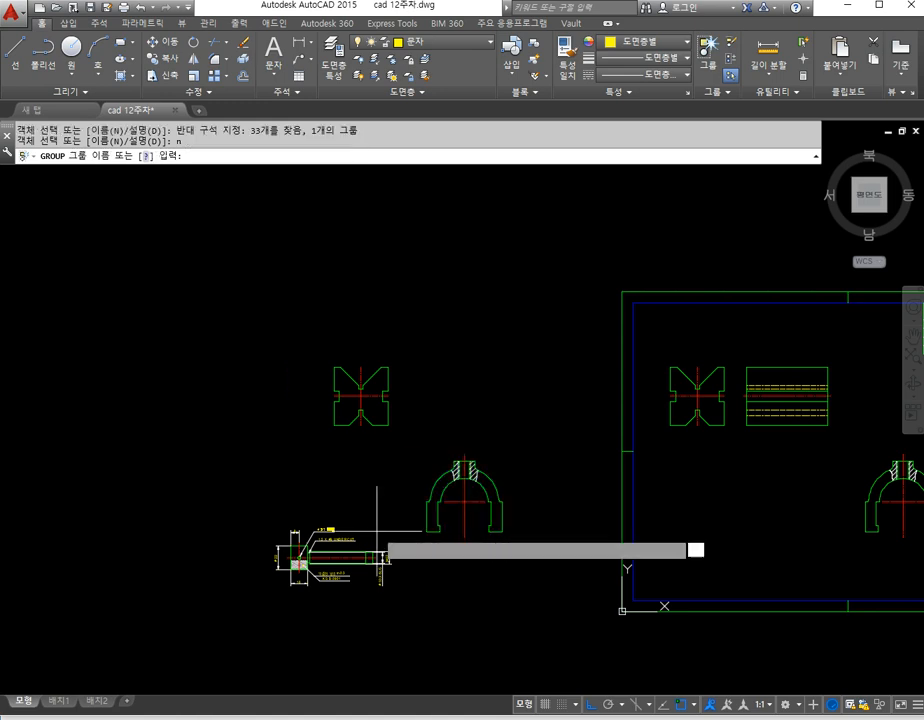
key("Return")
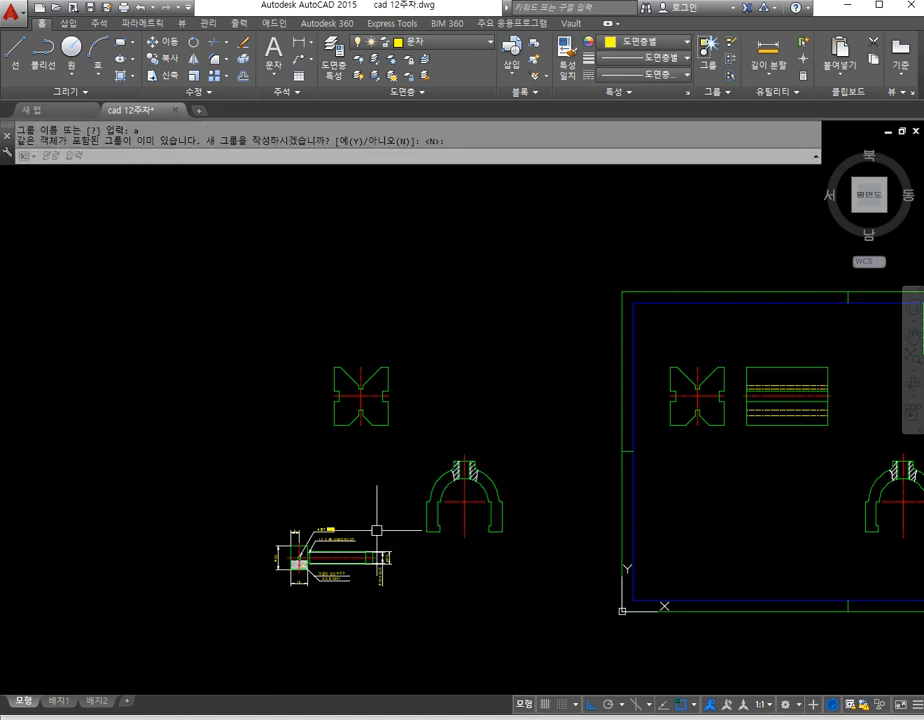
key("Return")
left_click(406, 451)
left_click(524, 549)
key("Escape")
key("Escape")
left_click(491, 520)
key("Escape")
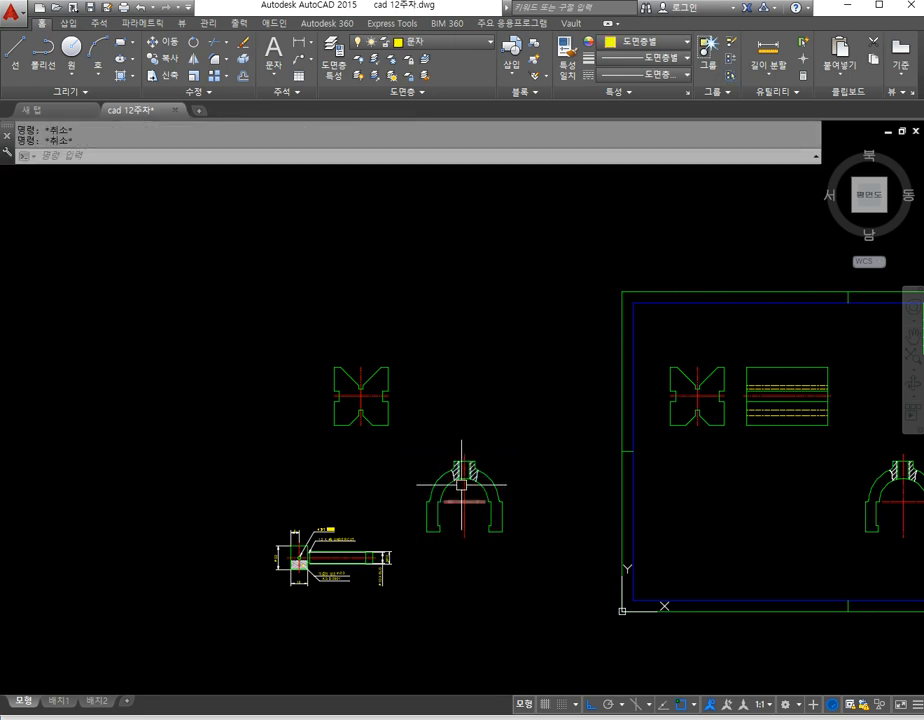
key("Return")
left_click(418, 451)
left_click(574, 530)
key("Return")
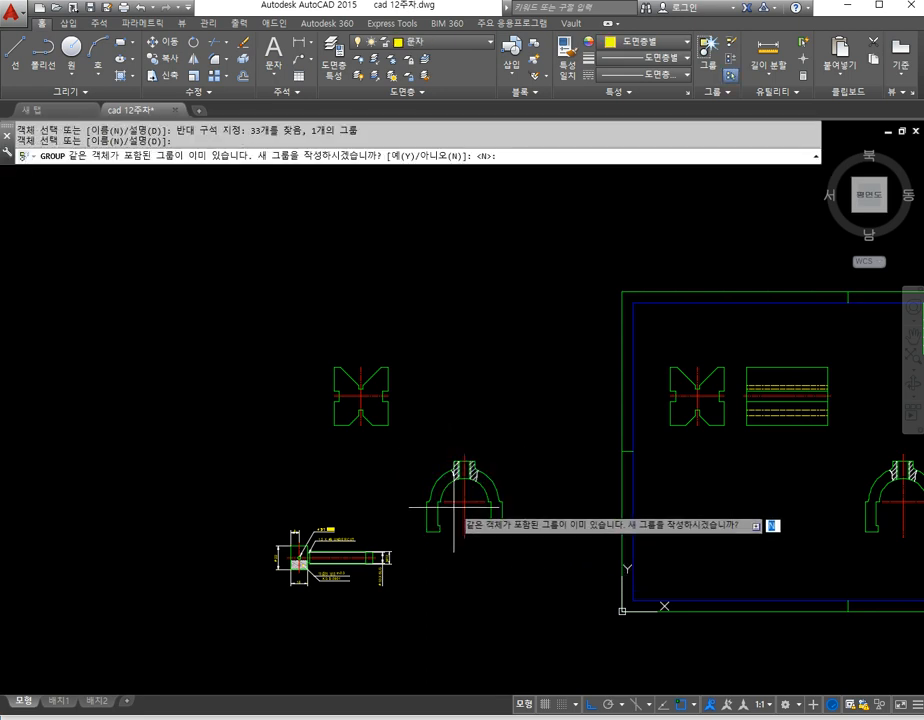
key("Escape")
key("Escape")
Step: Turn on group selection and check it by picking the copied yoke
left_click(380, 410)
key("Escape")
key("Escape")
key("ctrl+shift+a")
key("Escape")
key("Escape")
left_click(448, 487)
key("Escape")
key("Escape")
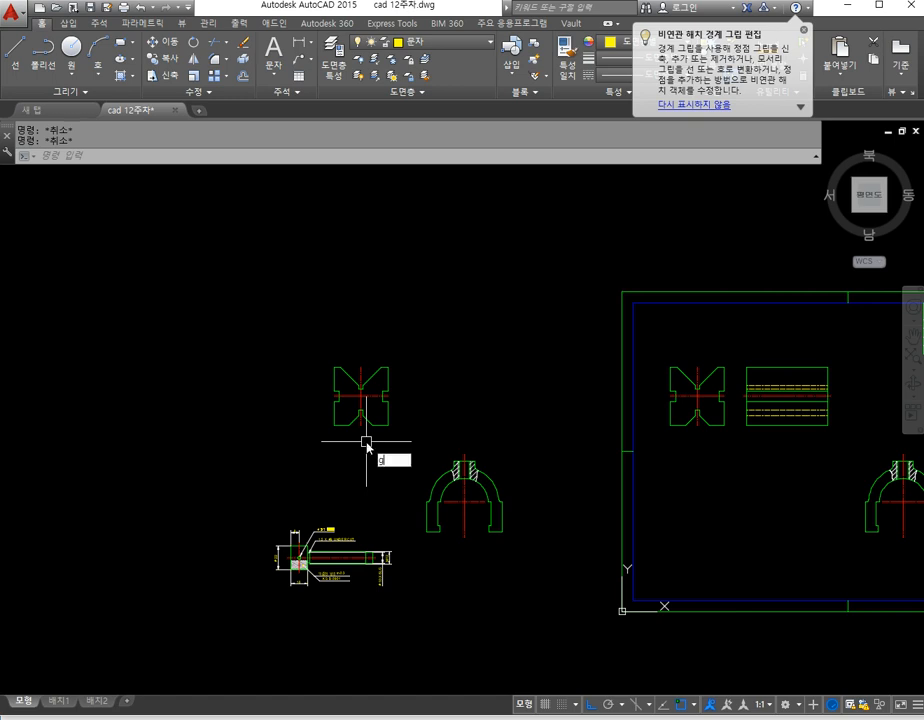
Step: Group the objects of the copied V-block front view and check the group by picking it
type("roup")
key("Return")
left_click(420, 430)
left_click(343, 408)
key("Return")
left_click(358, 418)
key("Escape")
key("Escape")
Step: Move the copied yoke front view straight up so it sits beside the copied V-block front view
scroll(399, 441, "up", 5)
scroll(439, 478, "down", 3)
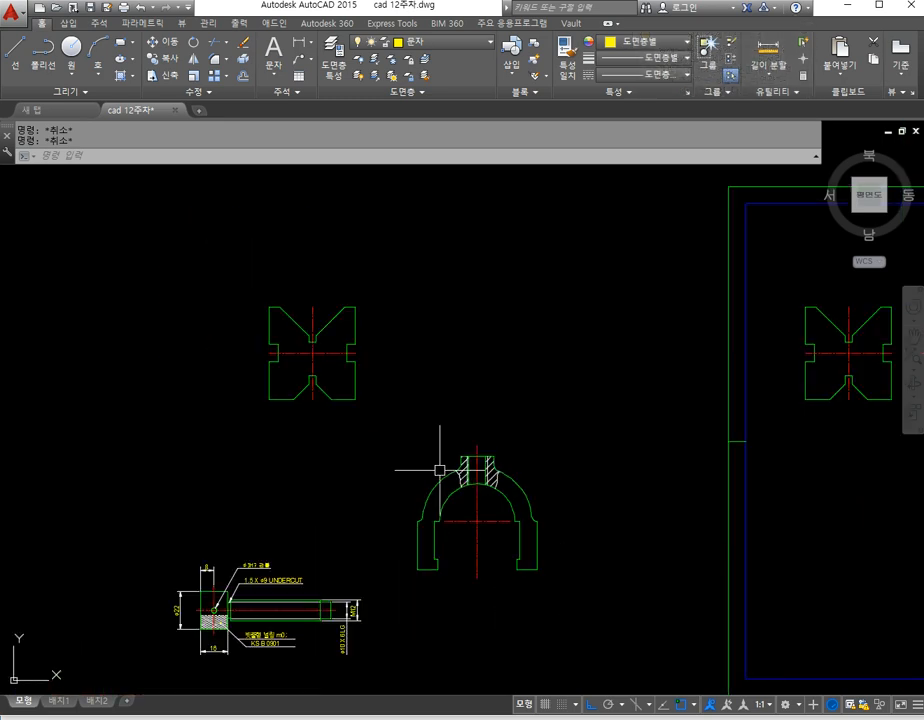
key("Return")
left_click(468, 470)
key("Return")
left_click(479, 499)
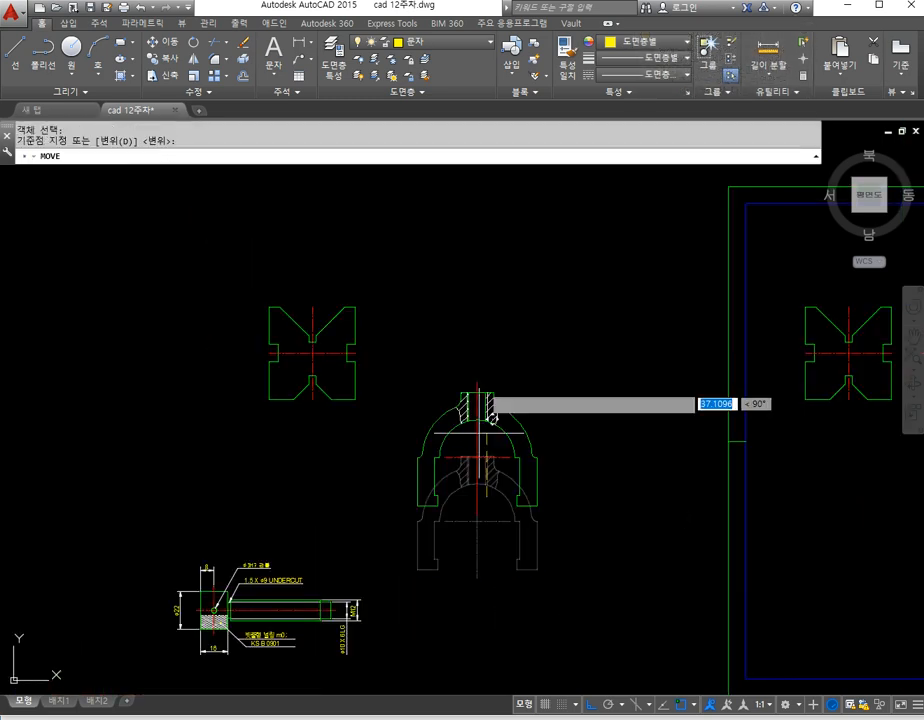
left_click(480, 336)
key("Escape")
key("Escape")
Step: Turn off ortho mode and move the copied V-block group to just below the yoke's open end
type("move")
key("Return")
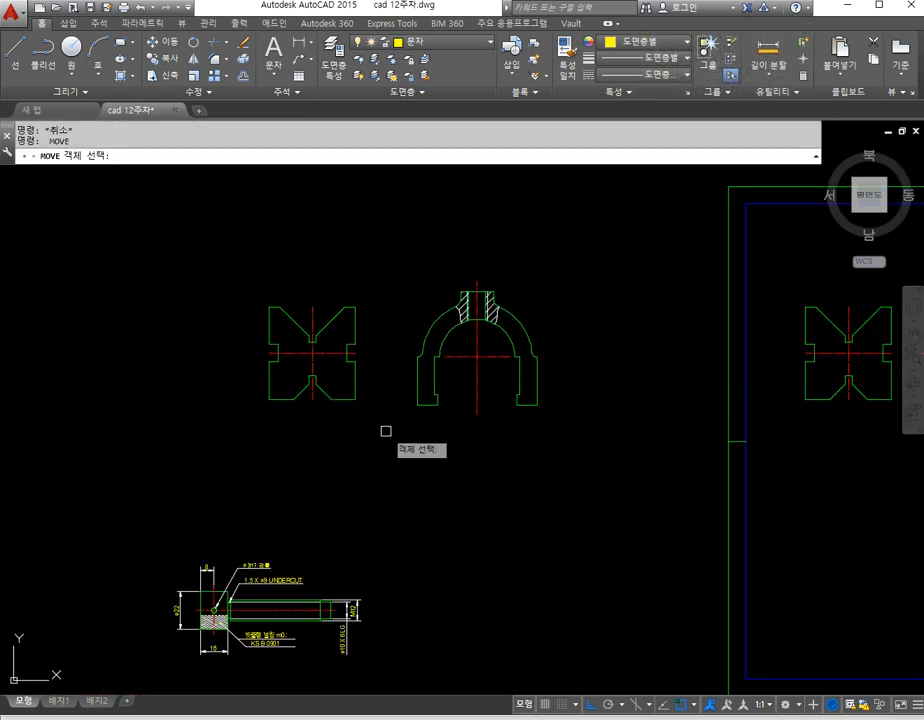
left_click(386, 429)
left_click(266, 316)
key("Return")
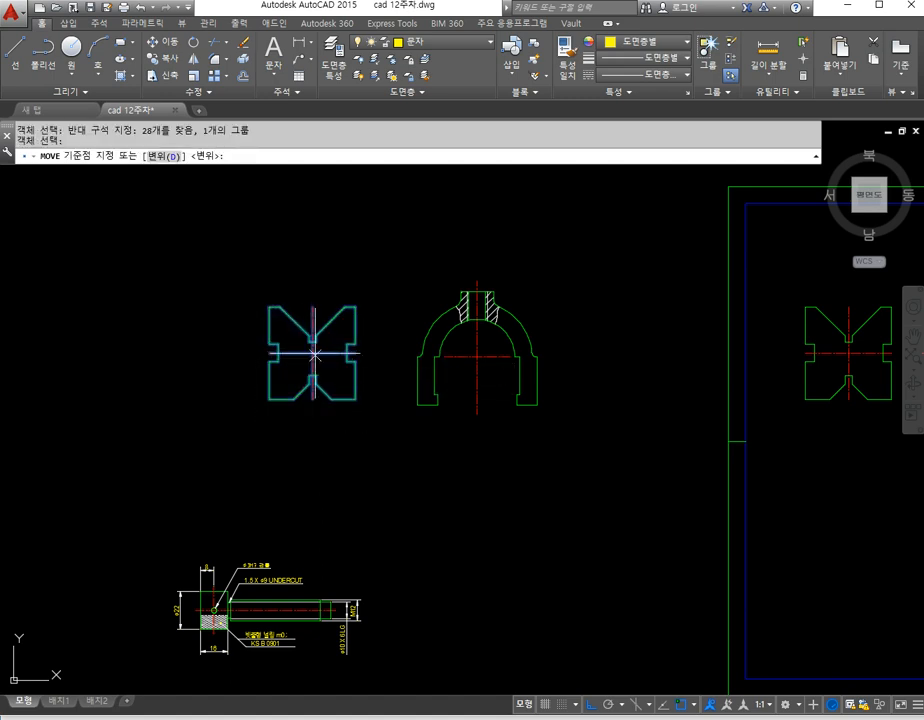
left_click(314, 353)
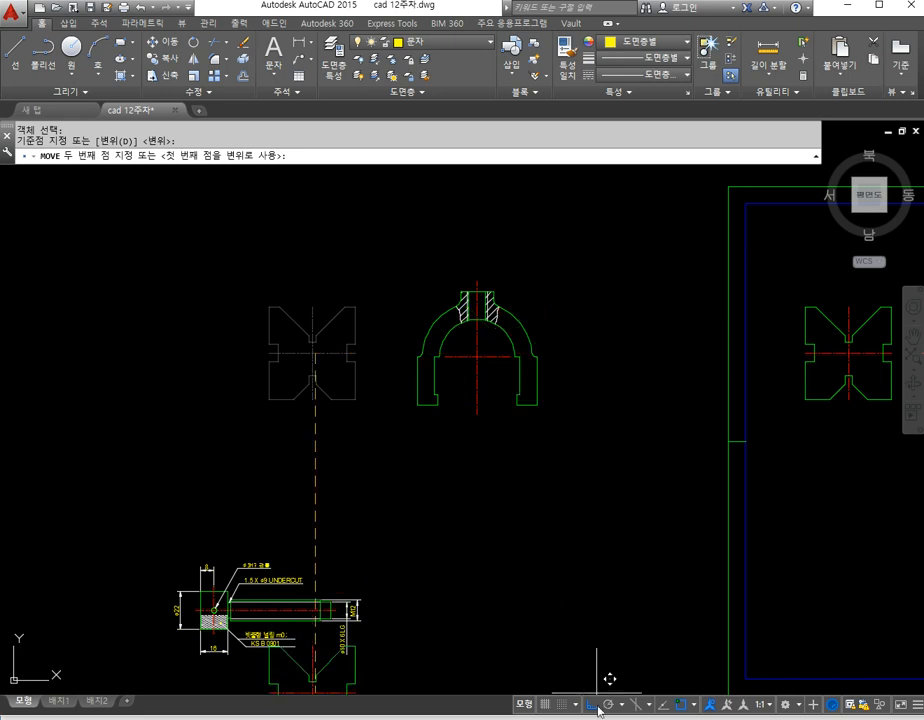
left_click(595, 708)
left_click(489, 454)
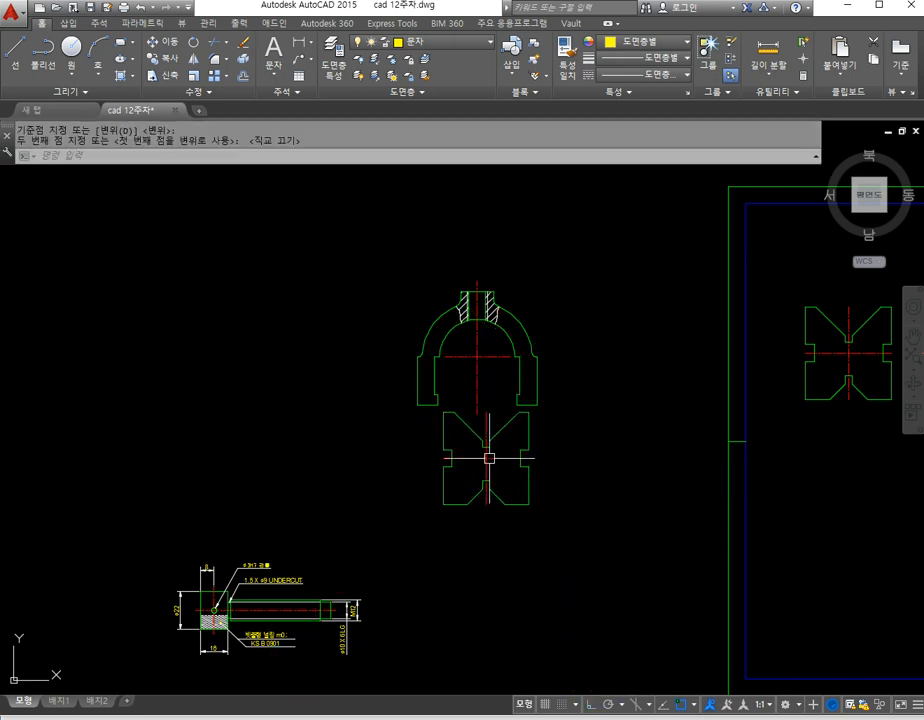
Step: Move the V-block from its left groove's upper outer corner onto the inner corner above the yoke's left hook, seating it in the yoke
scroll(487, 440, "up", 4)
key("space")
left_click_drag(532, 515, 454, 479)
scroll(462, 507, "down", 2)
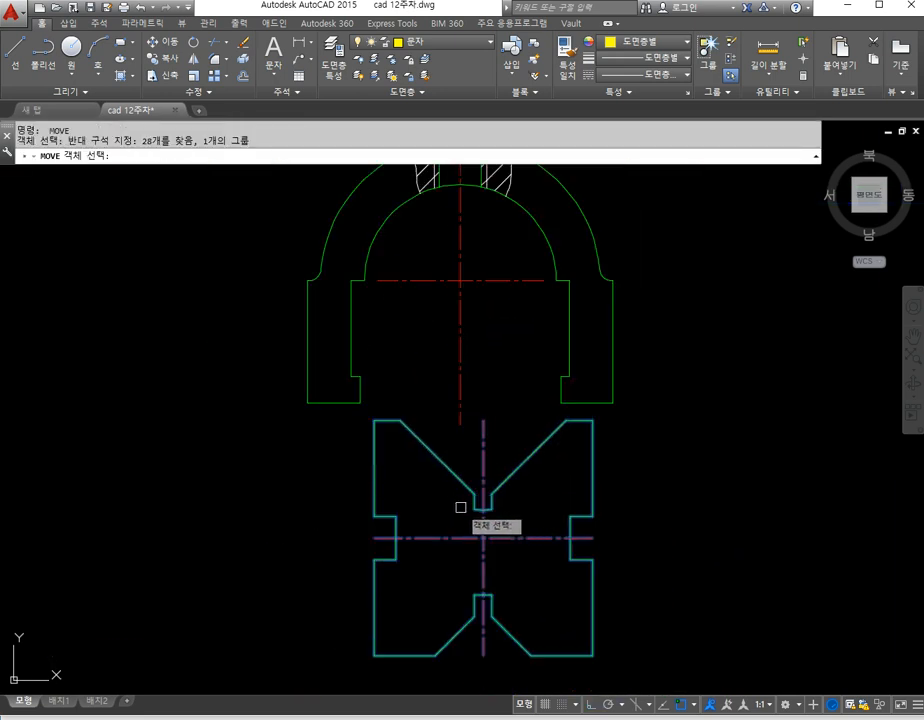
key("space")
left_click(374, 517)
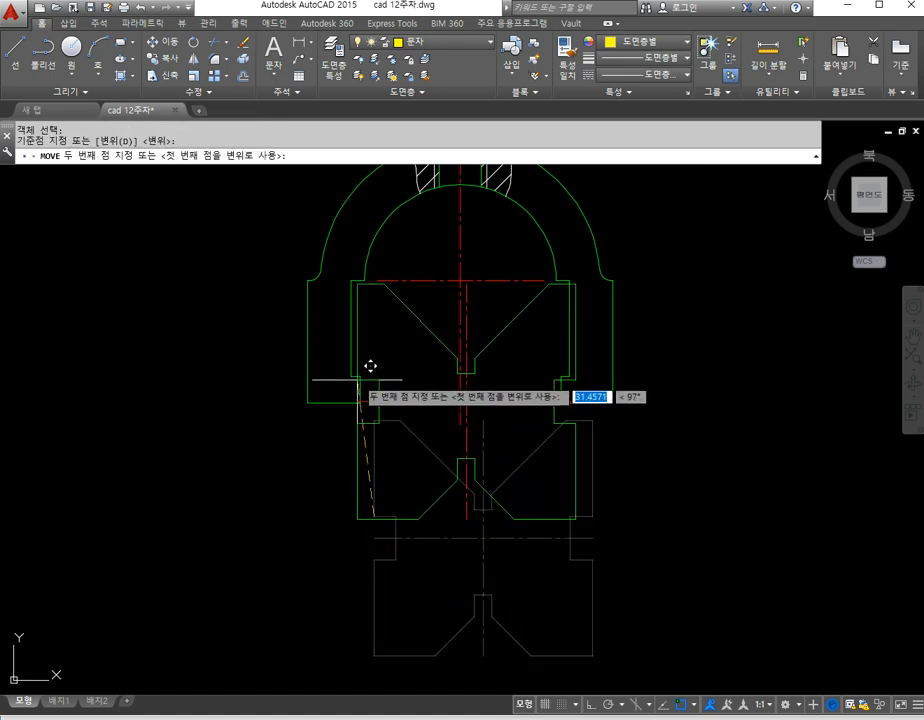
left_click(356, 373)
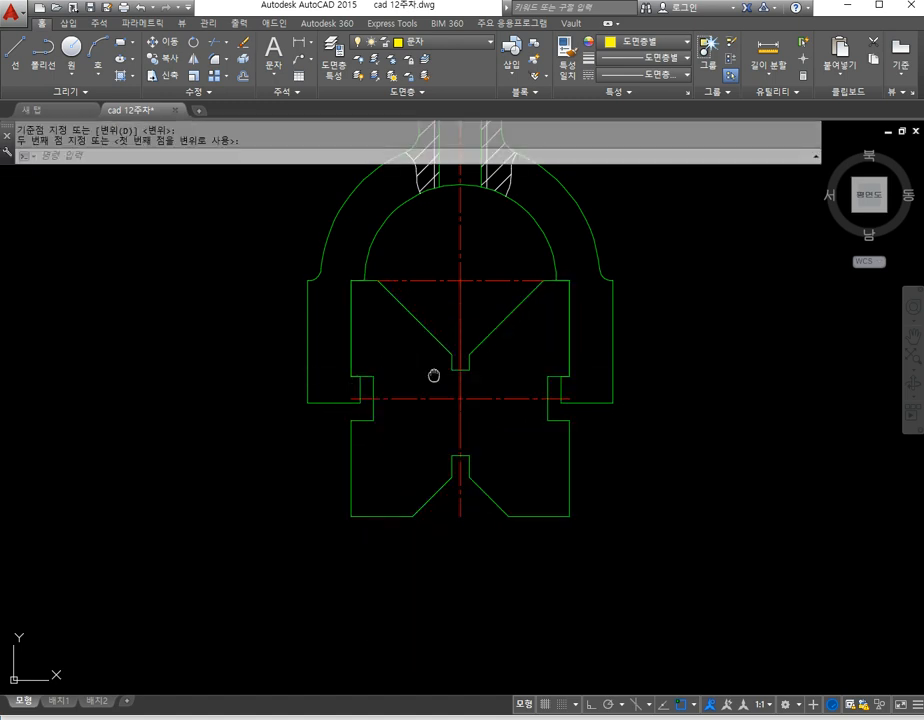
Step: Select the V-block group seated in the yoke
middle_click_drag(433, 375, 458, 398)
left_click(458, 398)
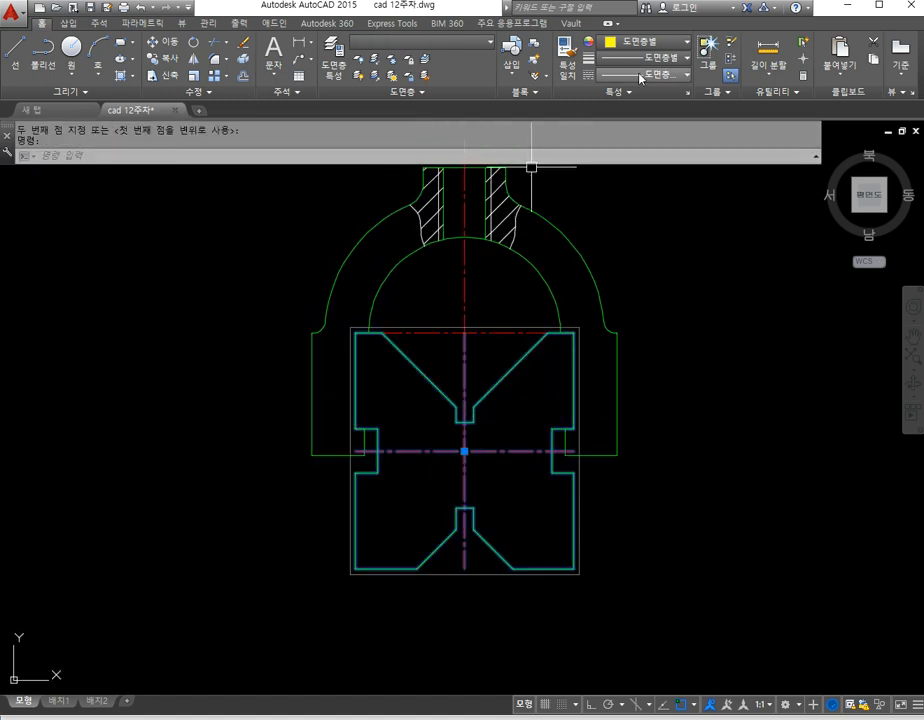
Step: Change the color of the selected V-block group to magenta and clear the selection
left_click(634, 45)
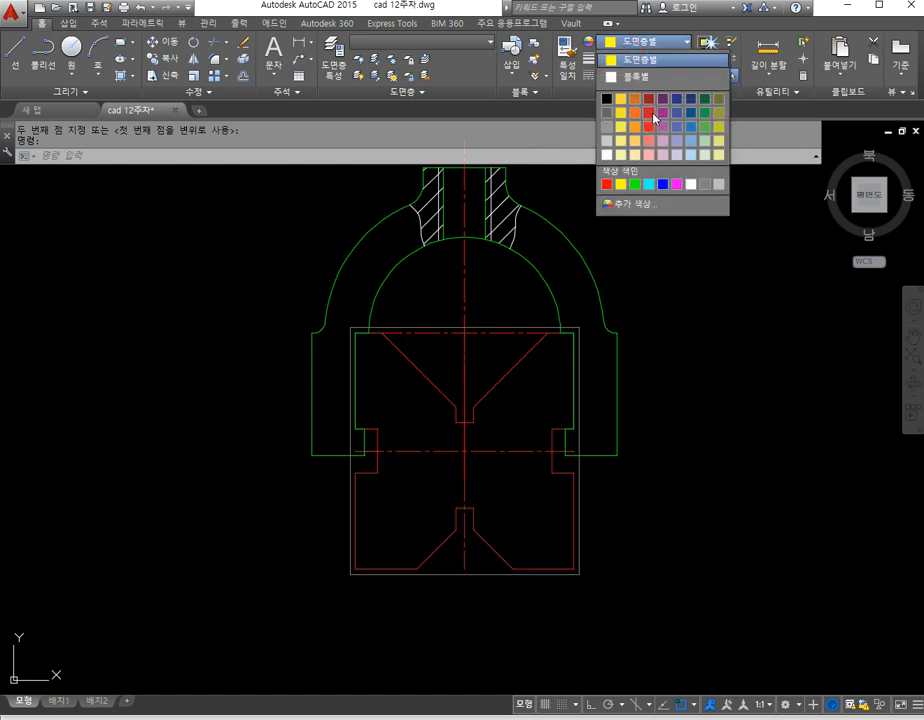
left_click(676, 184)
key("Escape")
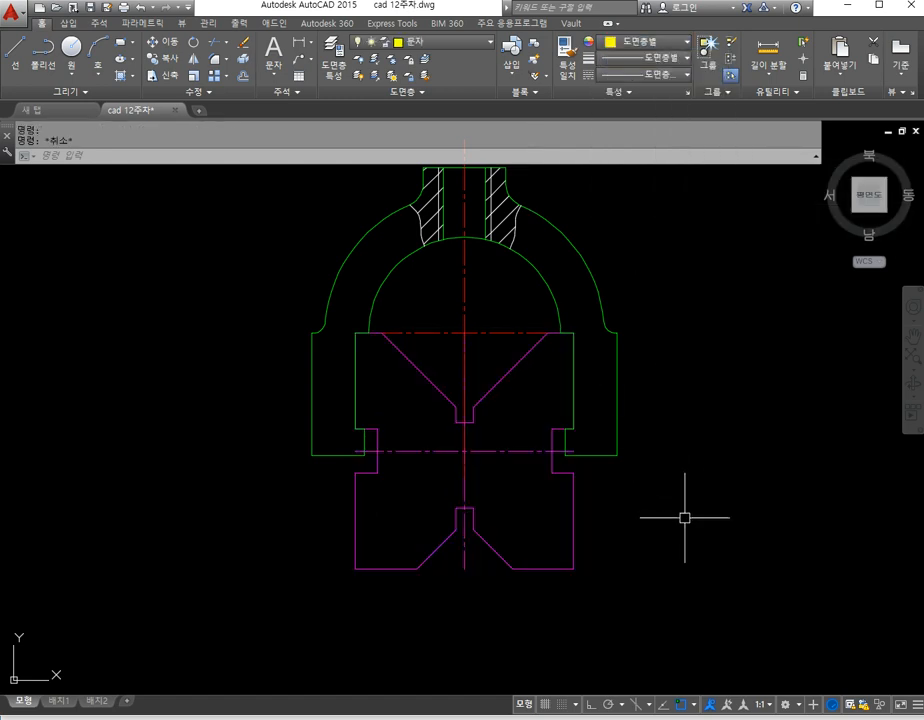
left_click(499, 384)
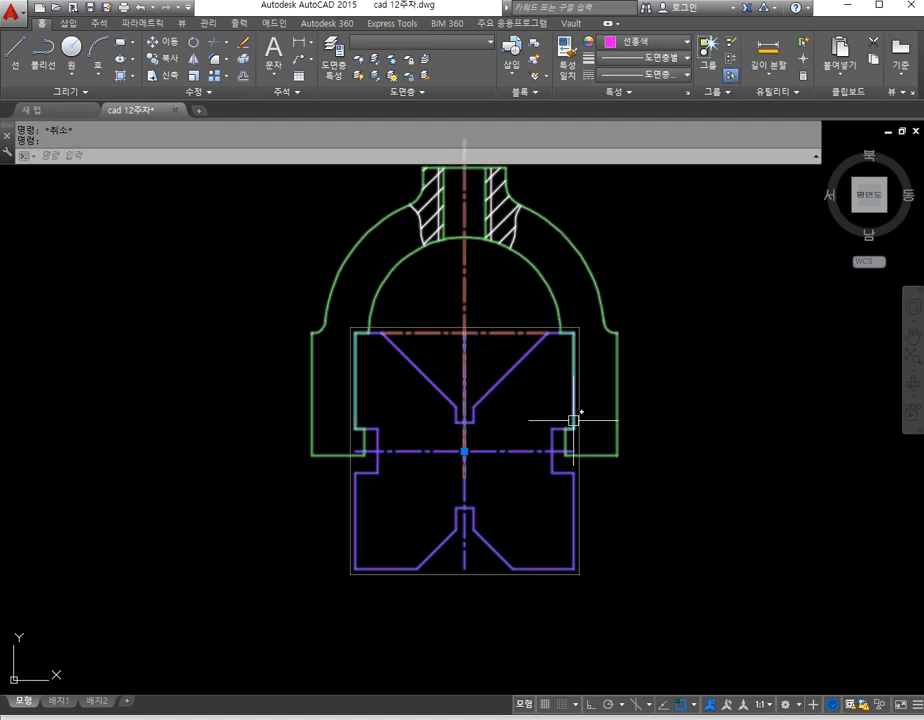
scroll(566, 352, "up", 4)
scroll(584, 388, "down", 2)
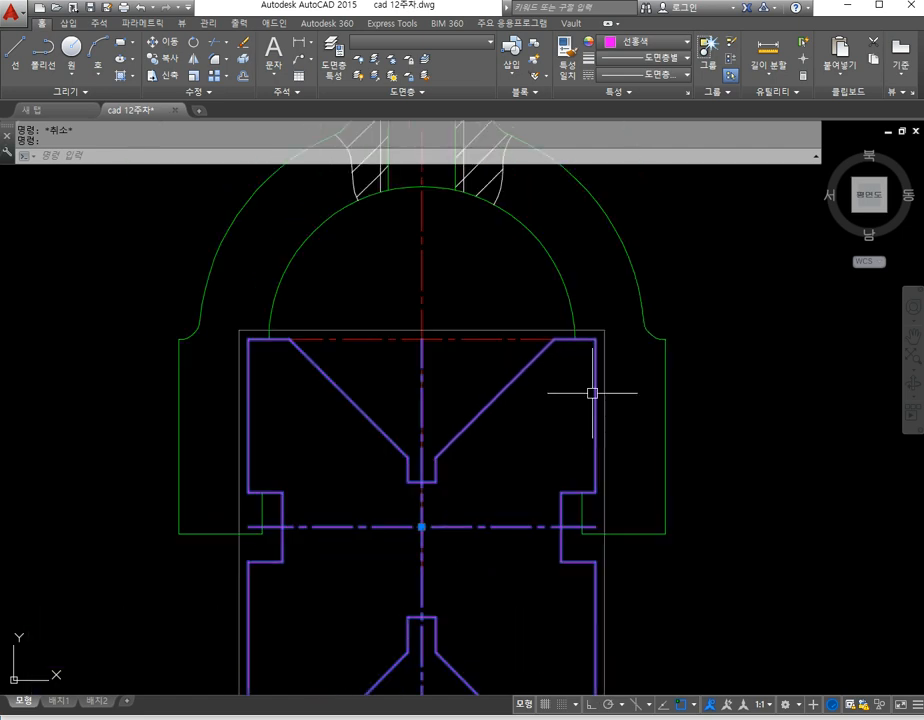
scroll(297, 462, "down", 2)
key("Escape")
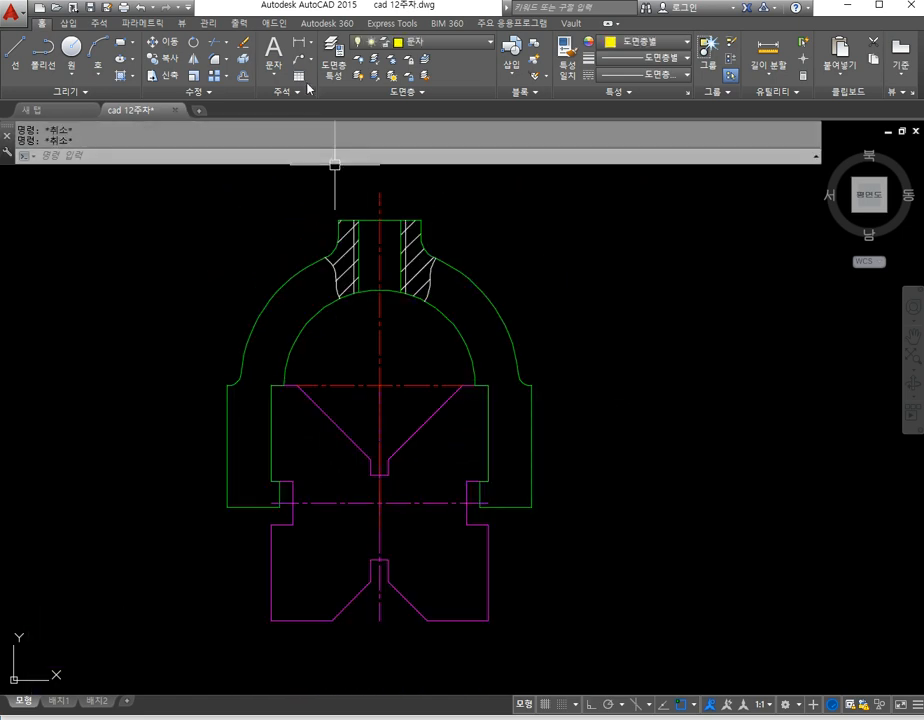
Step: Add a horizontal linear dimension across the block's full width, with the dimension line above the clamp's inner arc
left_click(298, 58)
left_click(298, 42)
left_click(270, 385)
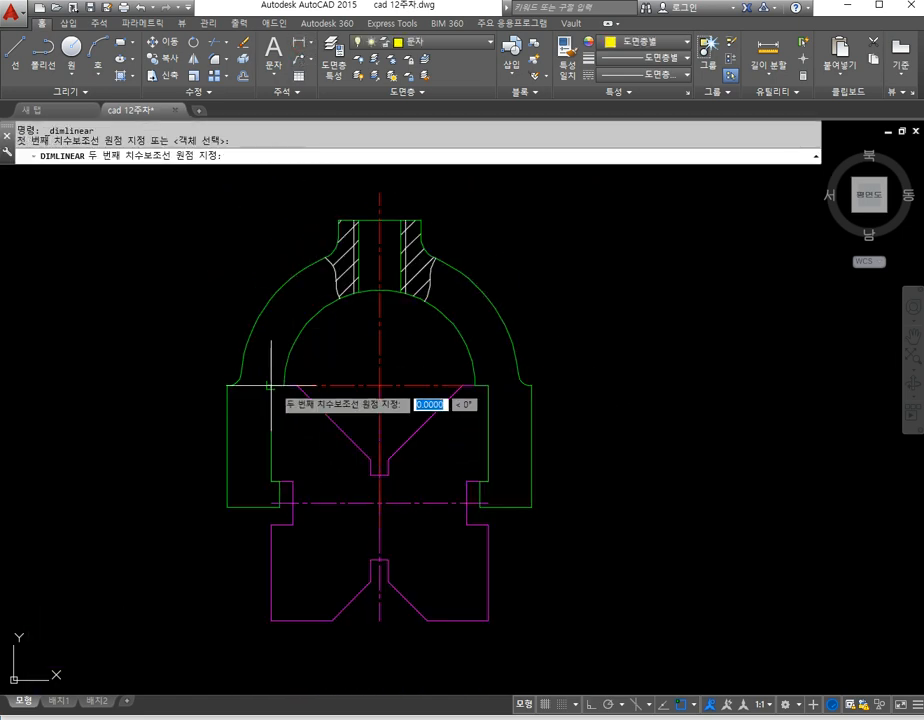
left_click(488, 385)
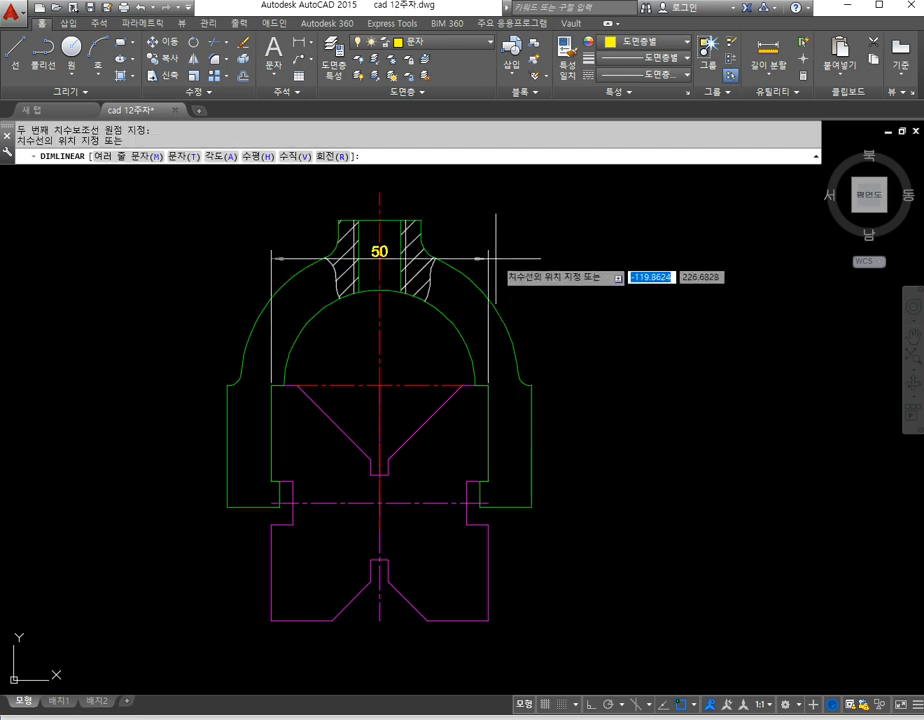
left_click(488, 258)
Step: Add a vertical linear dimension from the block's upper-right corner down to its side groove, placed outside the clamp
key("Return")
left_click(486, 388)
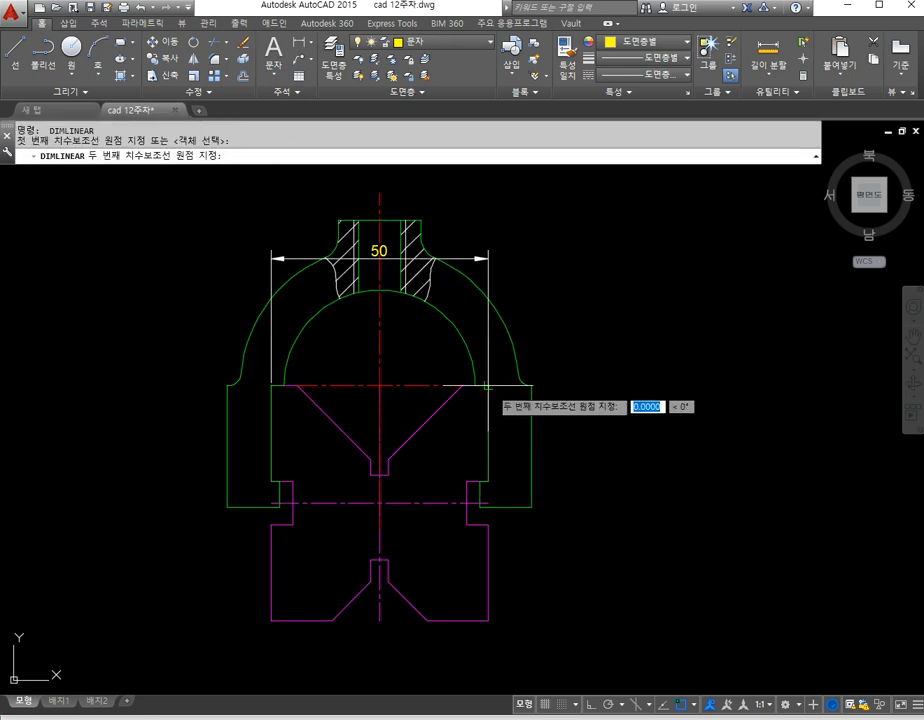
left_click(488, 481)
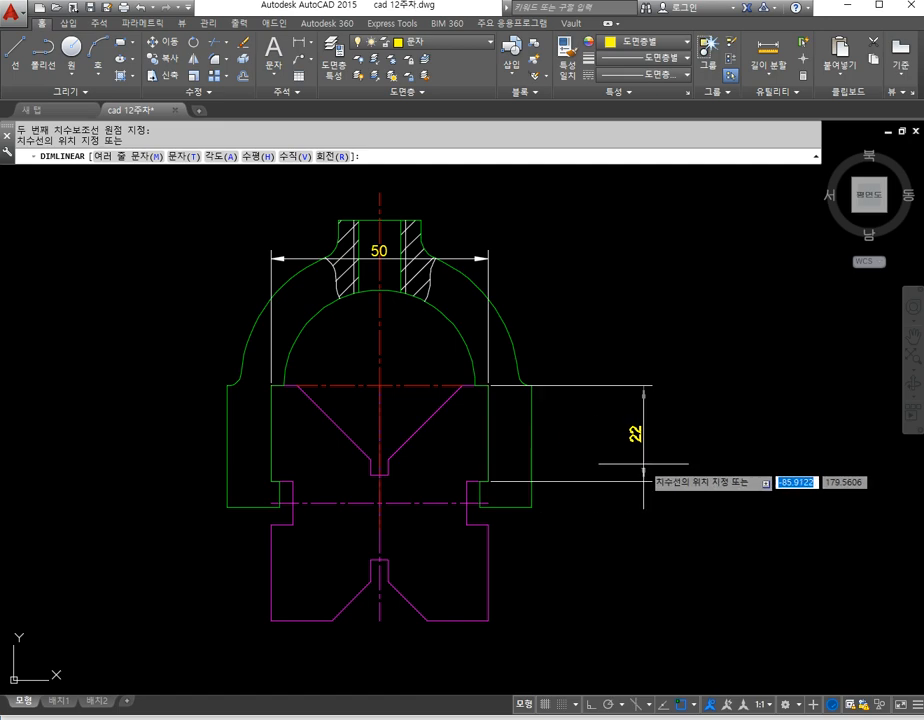
left_click(645, 470)
key("Escape")
key("Escape")
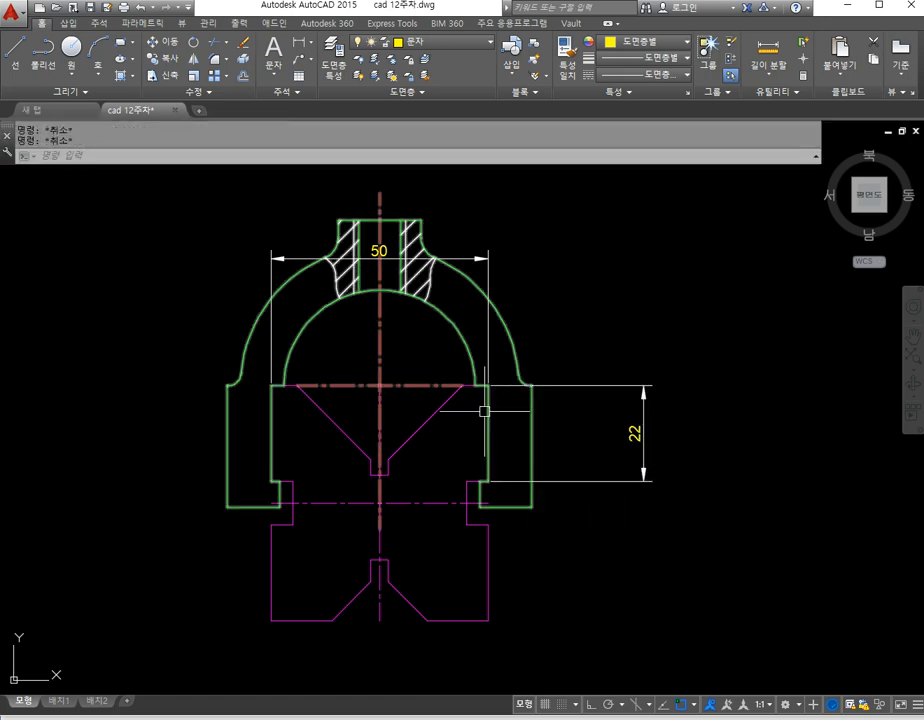
Step: Examine how the magenta block's upper corners and side grooves fit against the inner edges of the green clamp
scroll(493, 417, "up", 4)
scroll(474, 404, "down", 6)
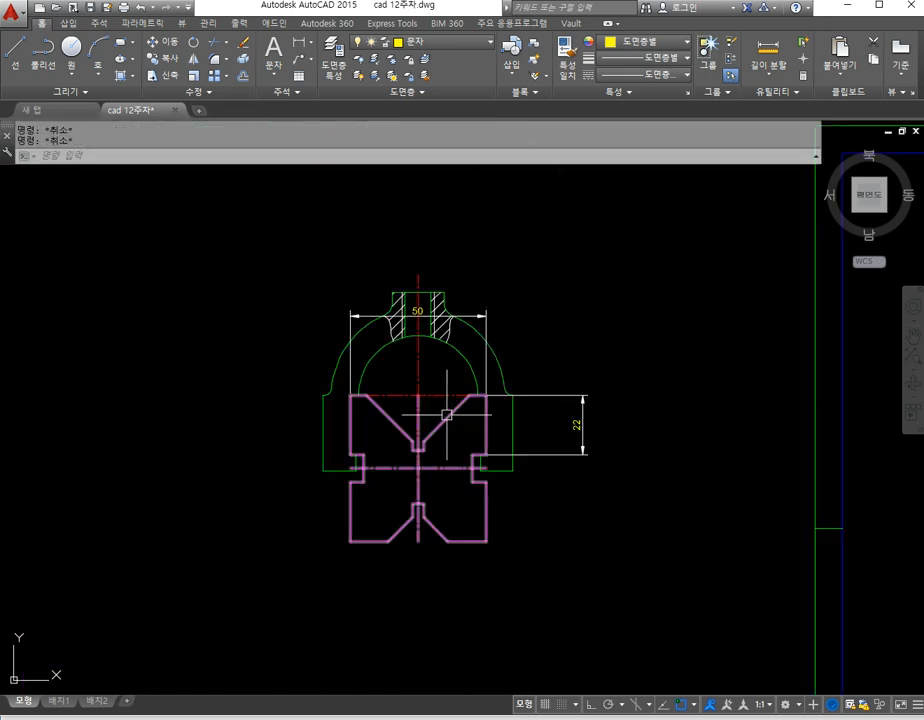
scroll(334, 398, "up", 6)
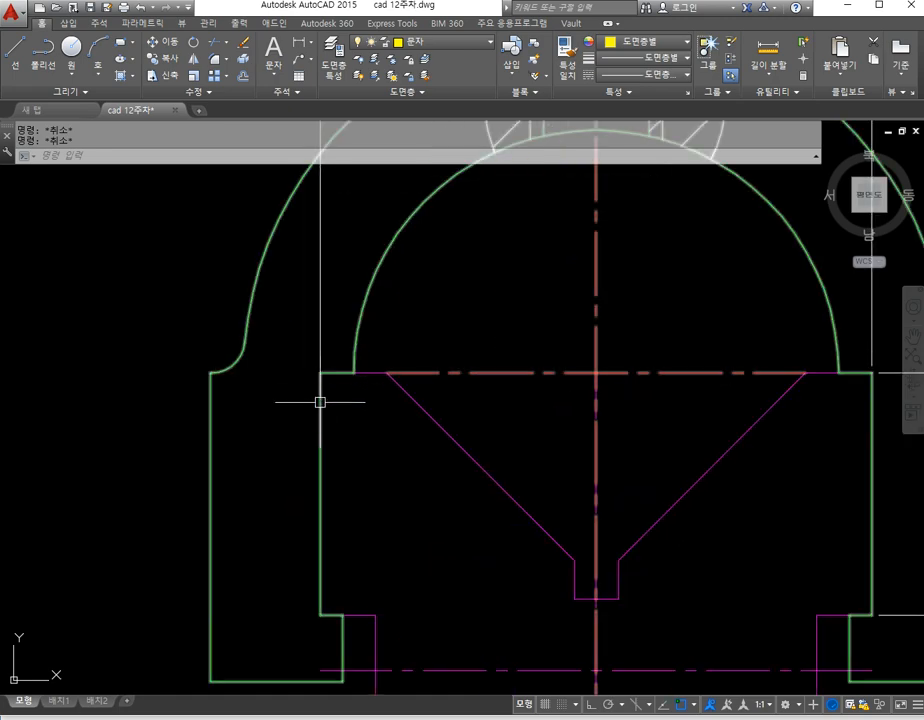
scroll(318, 400, "up", 3)
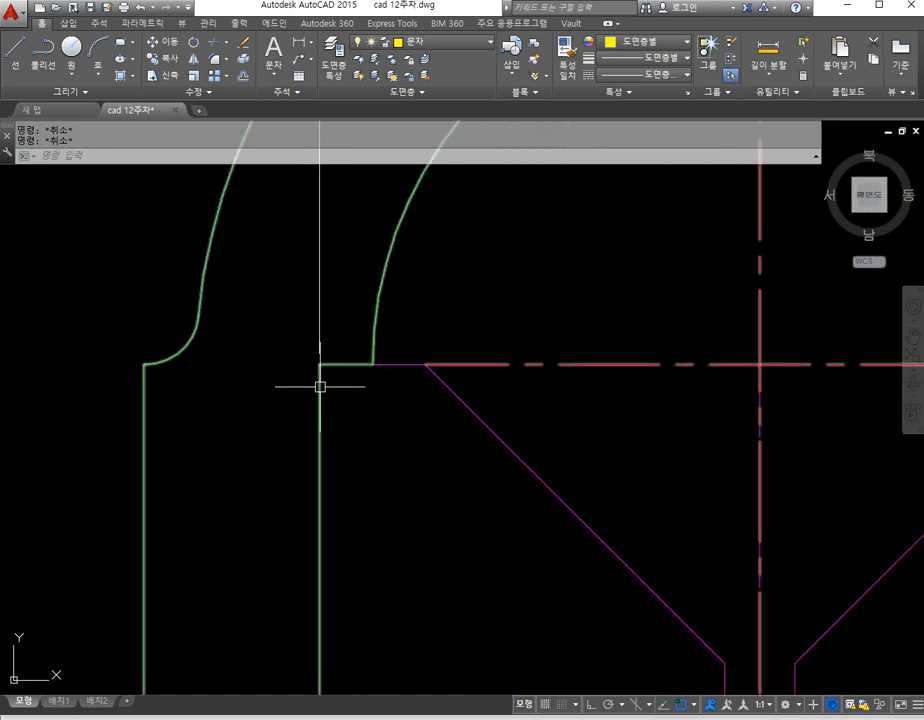
scroll(392, 425, "down", 8)
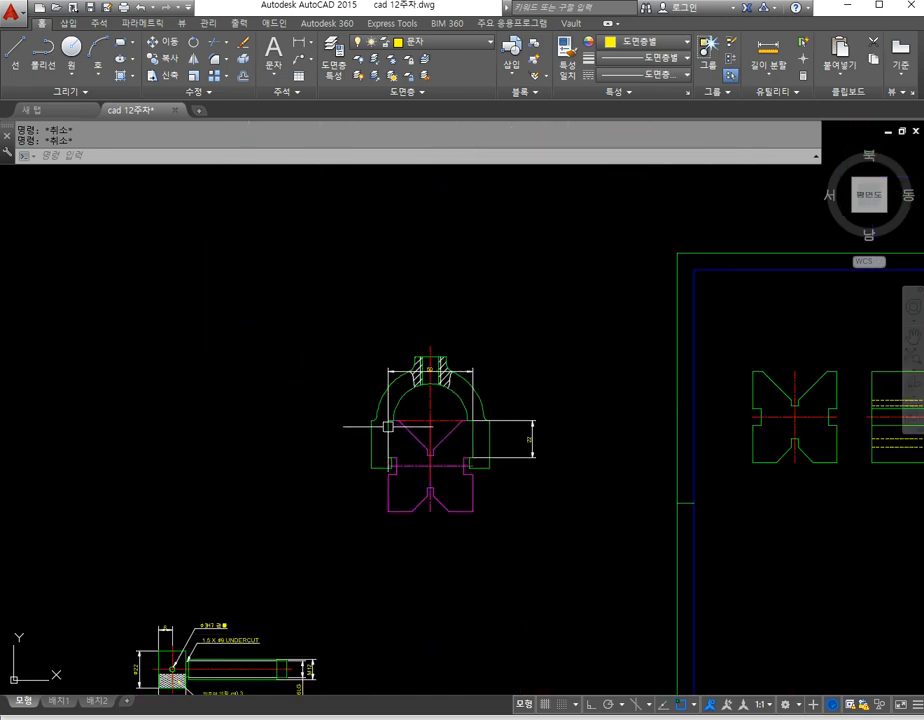
scroll(392, 428, "up", 8)
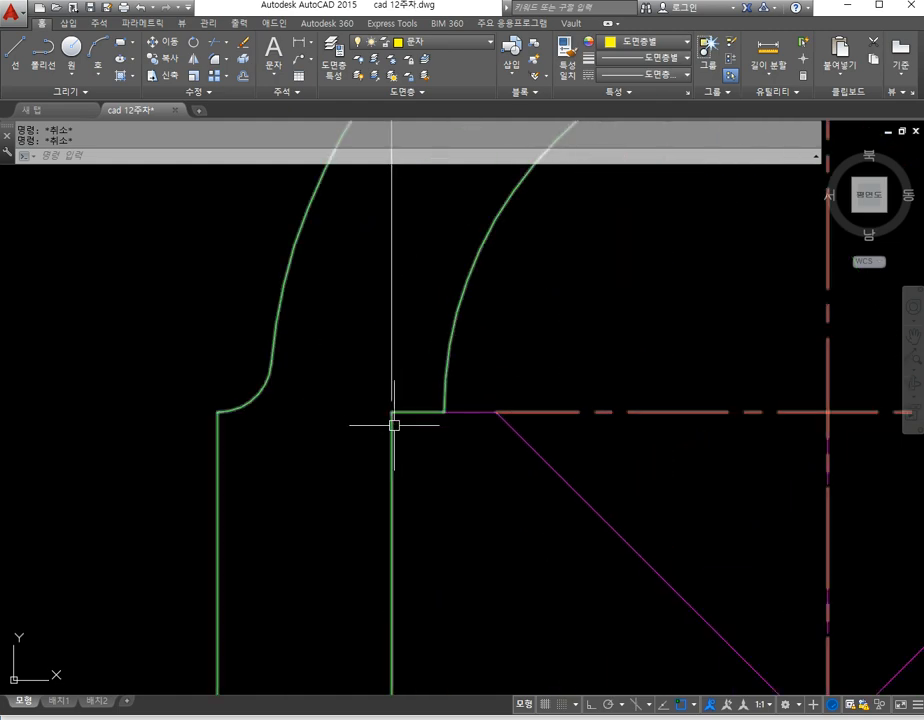
scroll(392, 414, "down", 1)
scroll(395, 430, "down", 3)
scroll(424, 449, "down", 7)
scroll(451, 453, "up", 3)
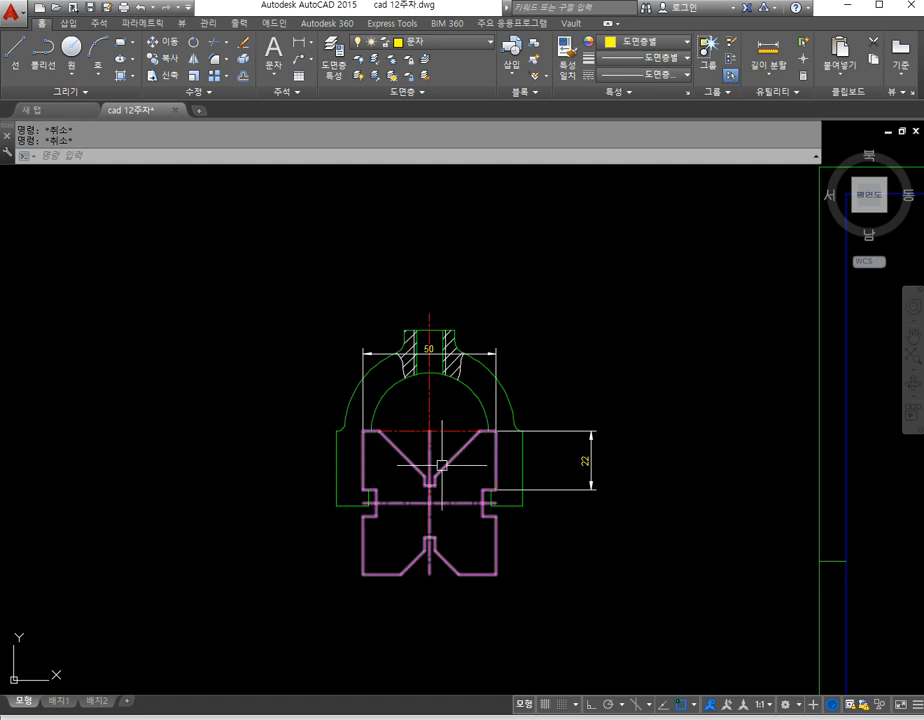
scroll(445, 460, "up", 2)
scroll(432, 467, "down", 2)
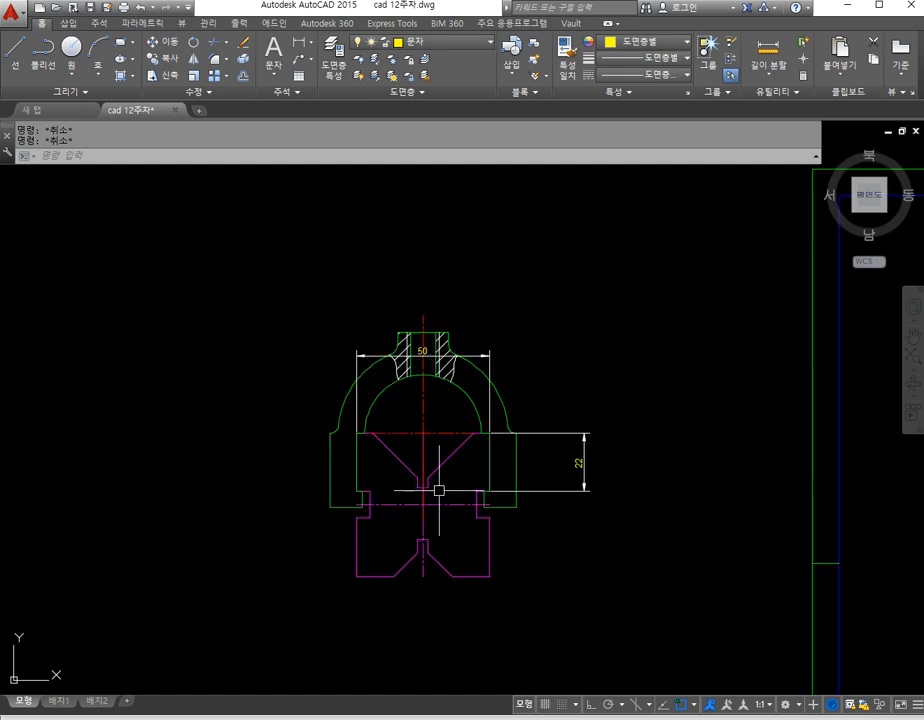
Step: Move the magenta block straight down with Ortho on until it is clear of the green clamp
middle_click_drag(439, 491, 423, 466)
type("m")
key("space")
left_click(421, 448)
key("space")
left_click(561, 522)
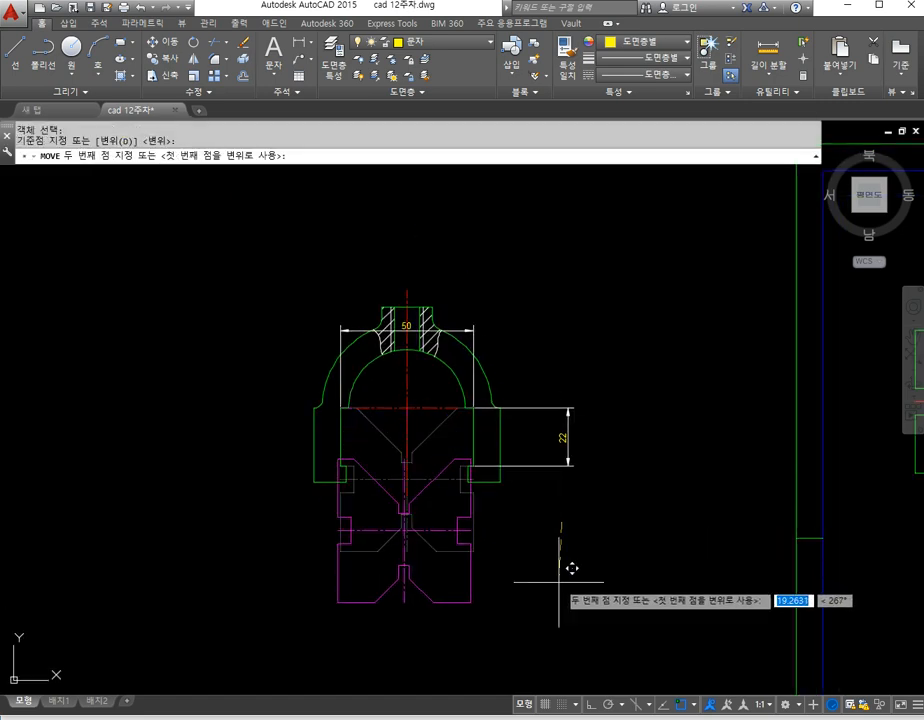
left_click(589, 706)
left_click(537, 627)
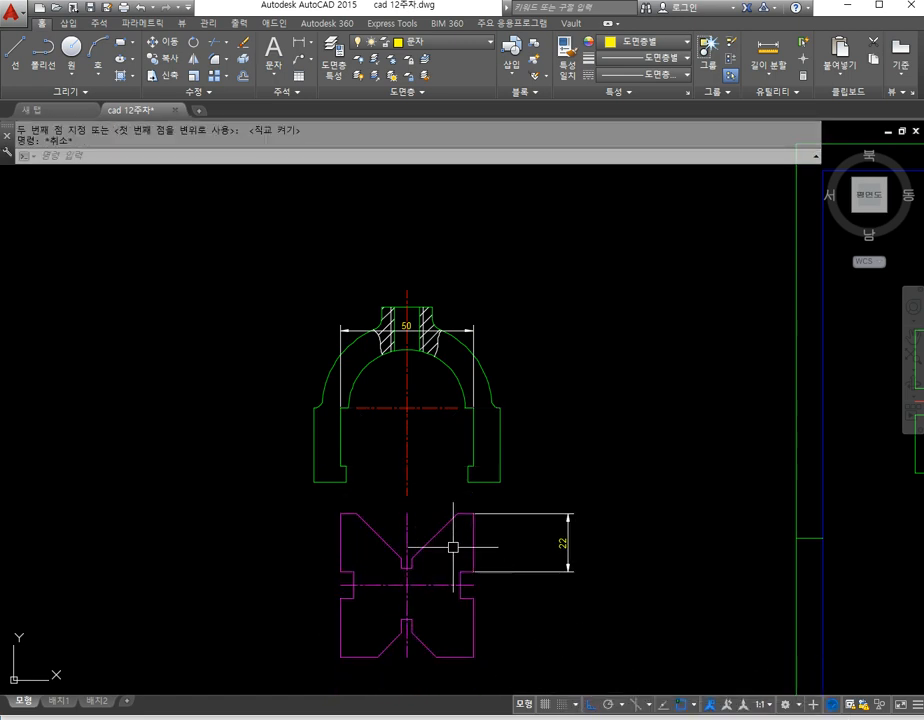
key("Escape")
Step: Chamfer the block's upper-left outer corner and the corner above its left groove, using distances of 1 and 1
scroll(453, 547, "up", 6)
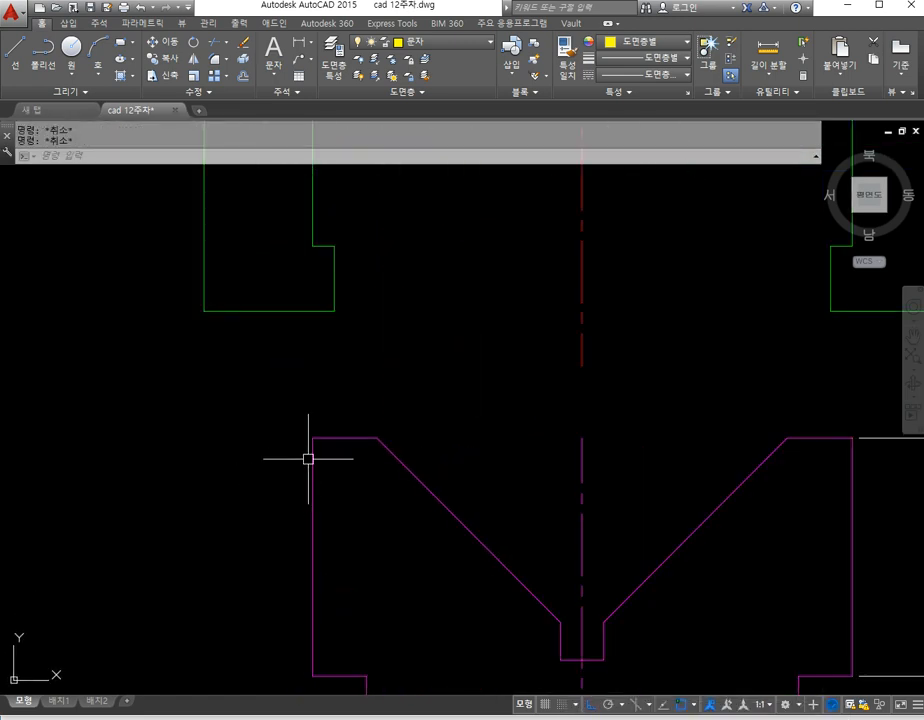
left_click(217, 61)
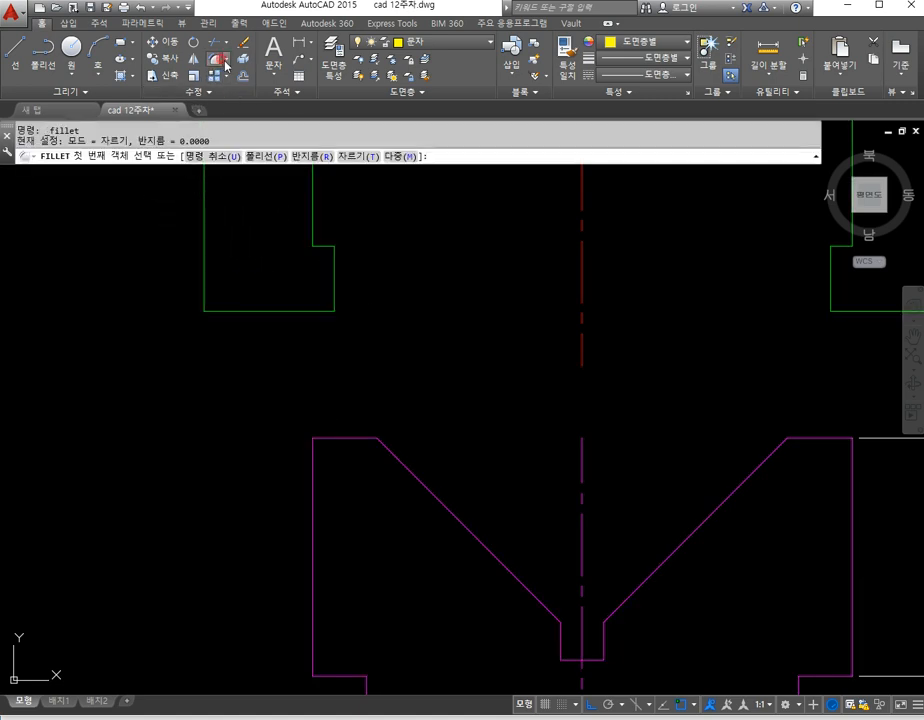
left_click(228, 64)
left_click(236, 102)
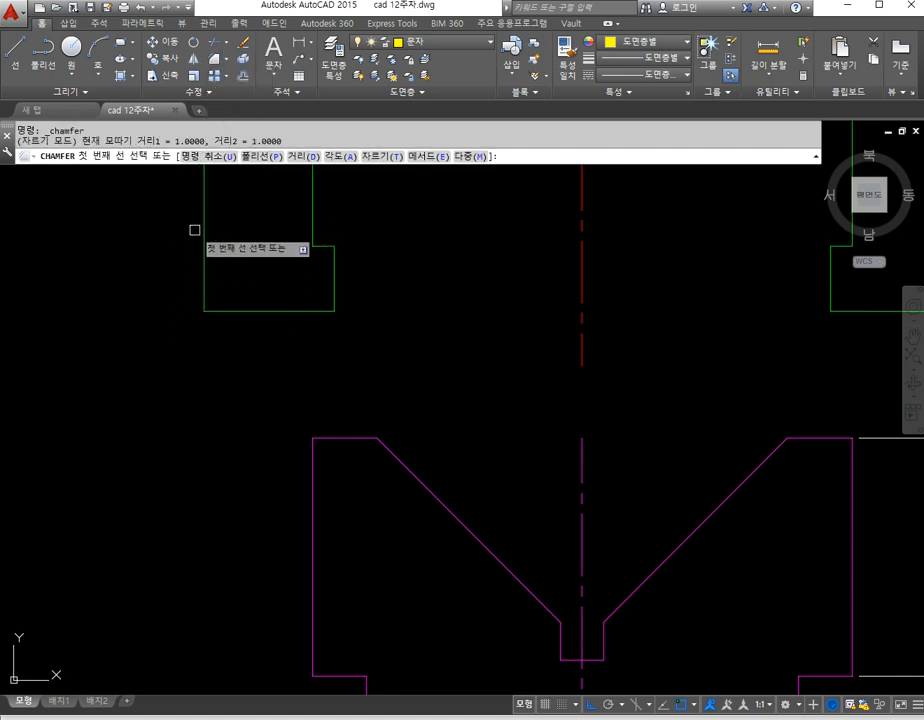
left_click(297, 158)
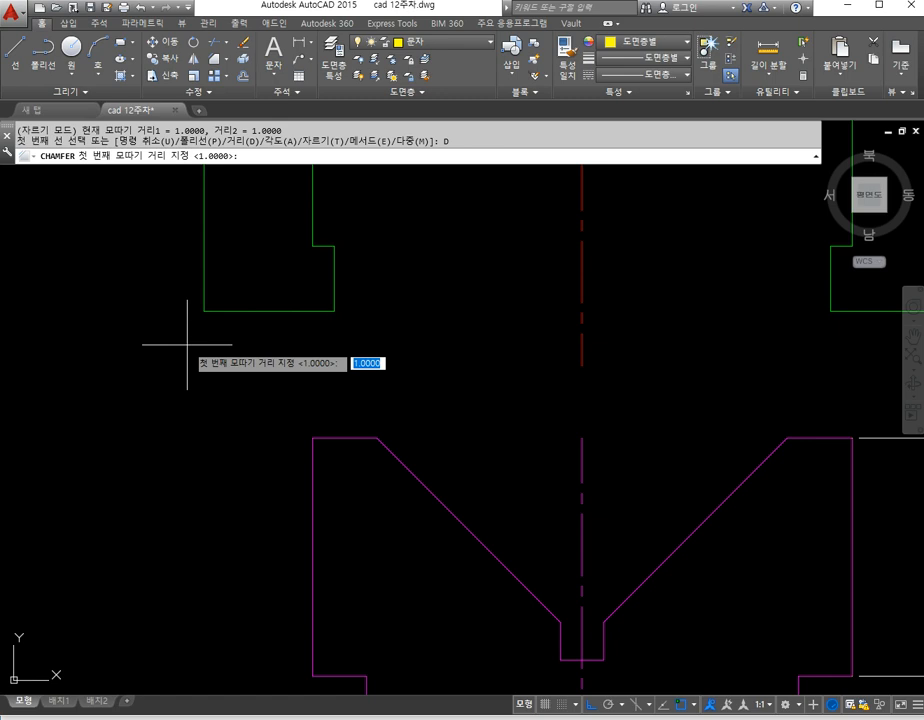
type("1")
key("Return")
key("Return")
left_click(330, 442)
left_click(313, 452)
key("space")
left_click(313, 651)
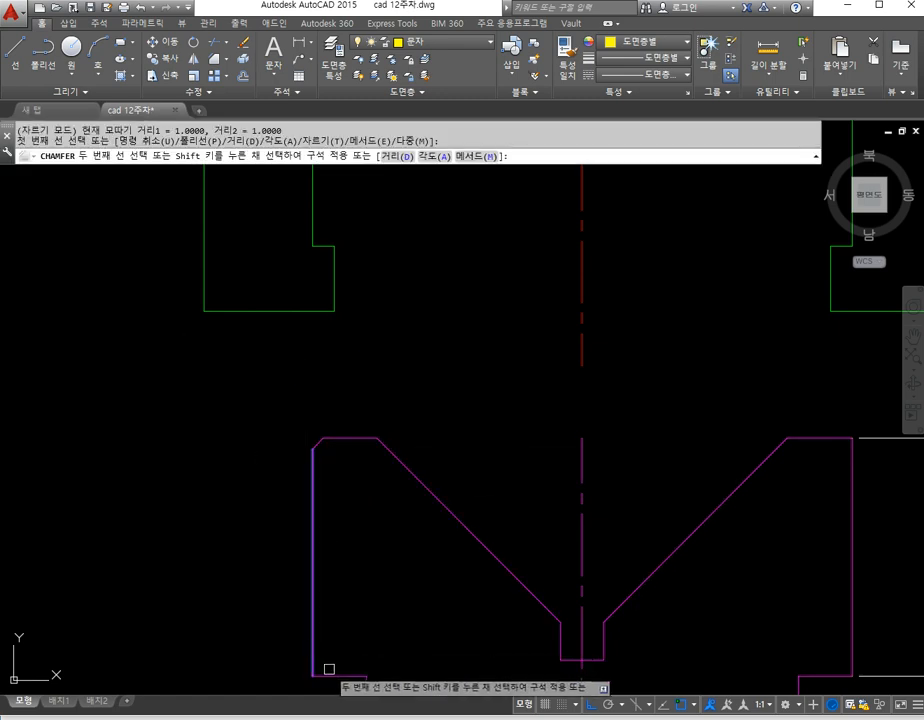
left_click(330, 673)
Step: Chamfer the matching two corners on the block's right side and reattach the vertical dimension's upper origin to the top edge
scroll(340, 660, "down", 2)
middle_click_drag(597, 598, 532, 507)
key("space")
left_click(551, 470)
left_click(568, 508)
key("space")
left_click(567, 561)
key("Escape")
left_click(615, 480)
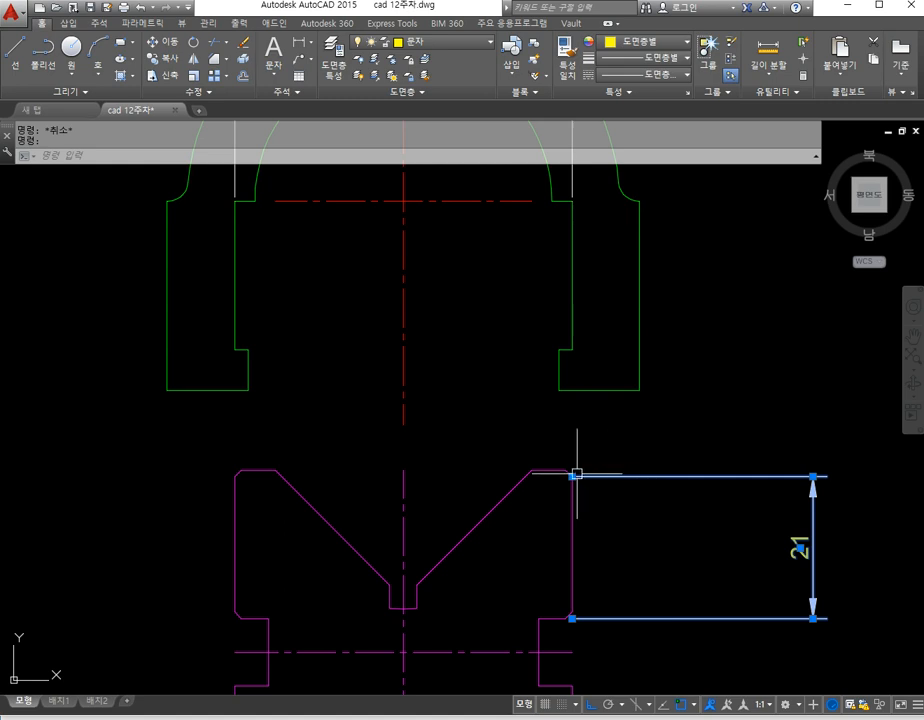
key("ctrl+z")
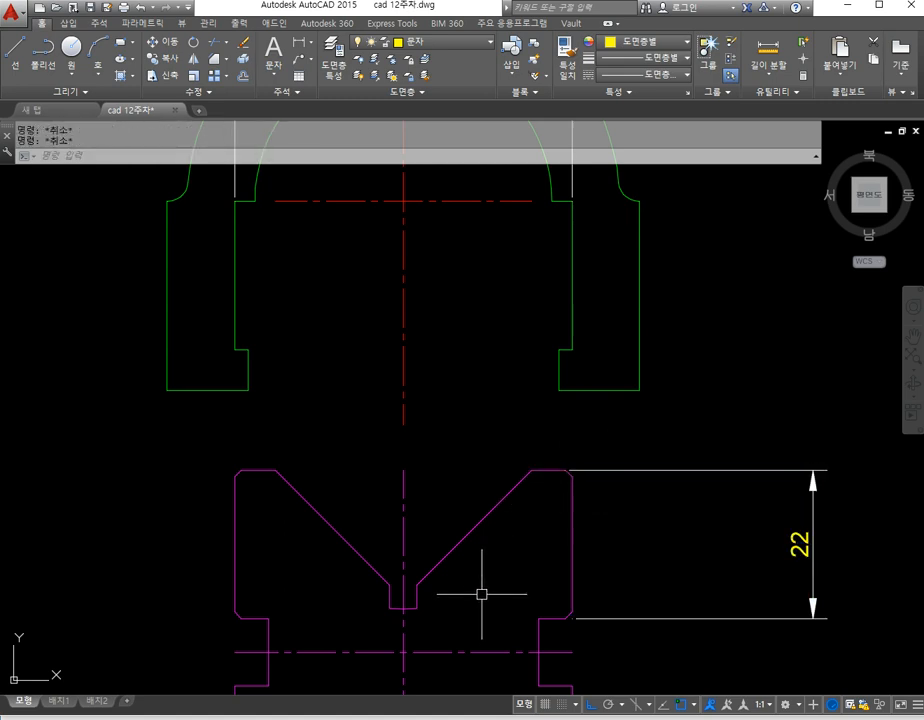
Step: Move the block back into the clamp, snapping the apparent intersection above its left groove to the clamp's inner left corner
key("space")
left_click(480, 593)
left_click(427, 561)
key("space")
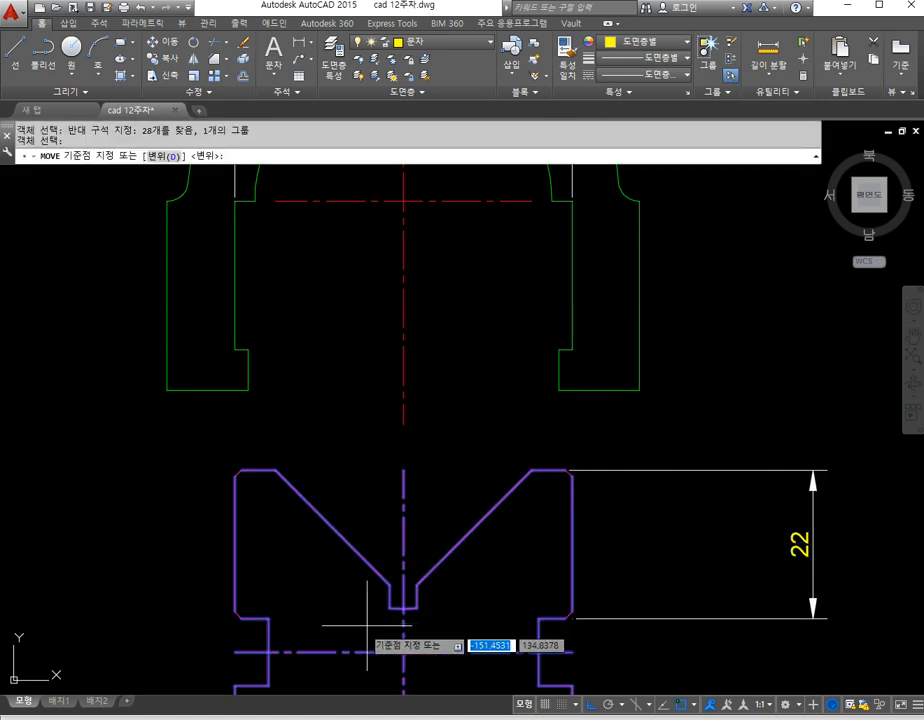
right_click(211, 633, "shift")
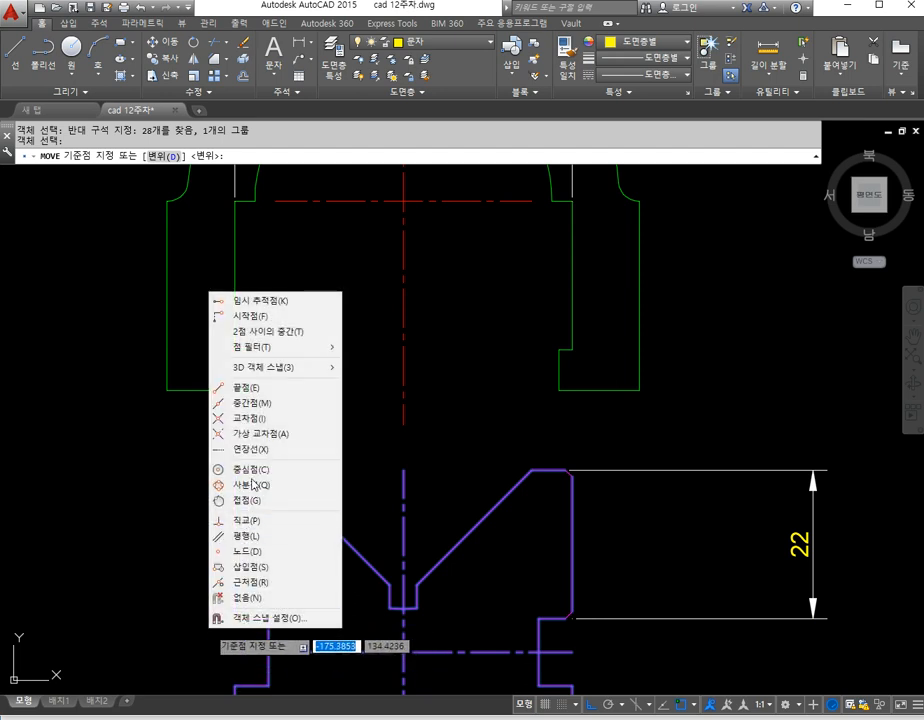
left_click(253, 436)
scroll(230, 598, "up", 4)
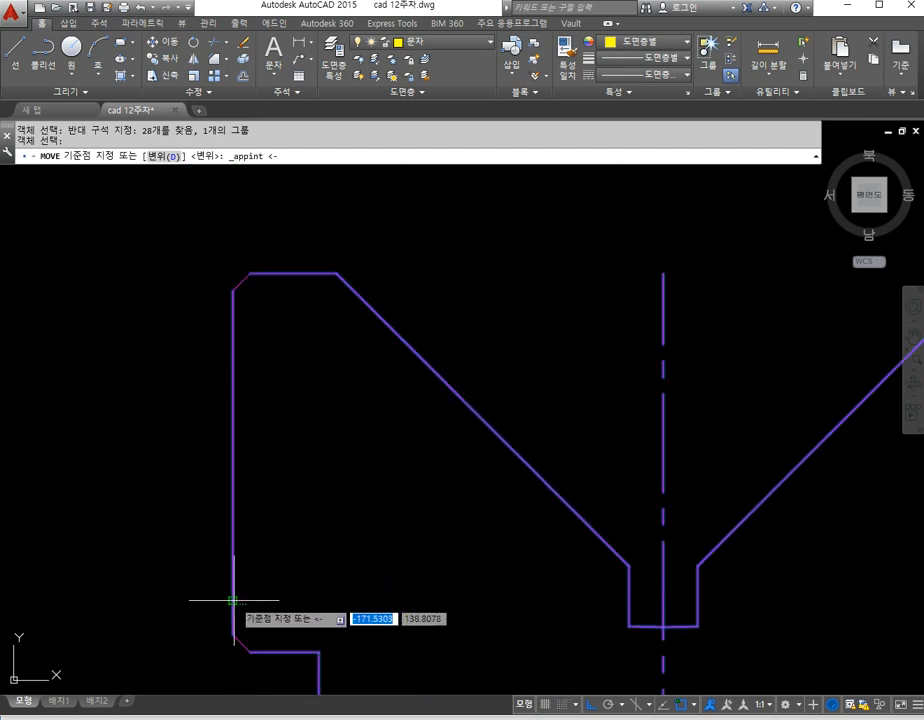
left_click(292, 657)
scroll(295, 604, "down", 3)
scroll(283, 404, "up", 3)
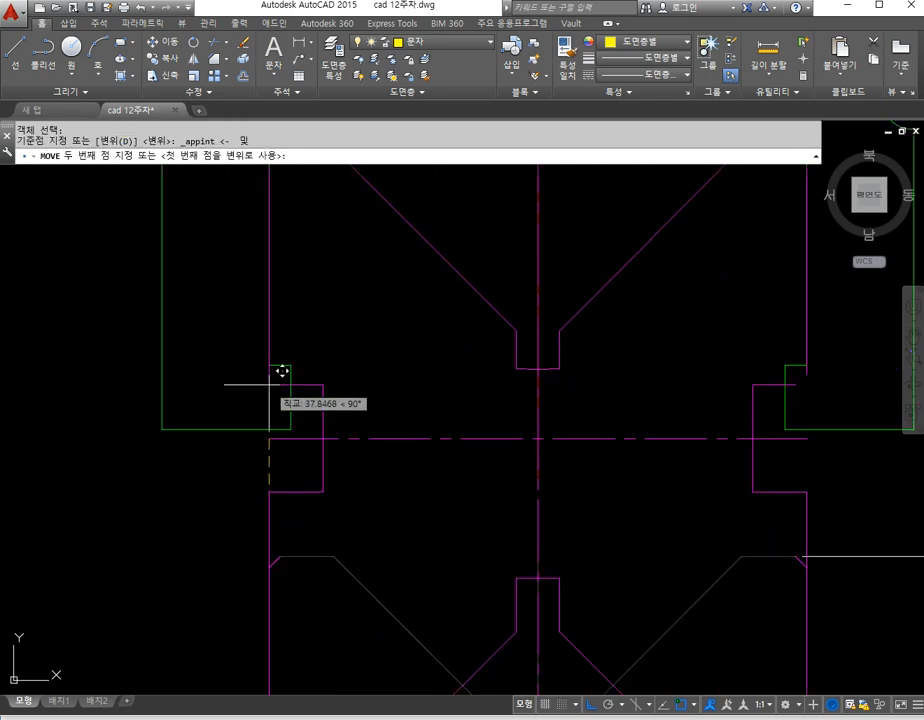
left_click(268, 365)
scroll(336, 414, "down", 3)
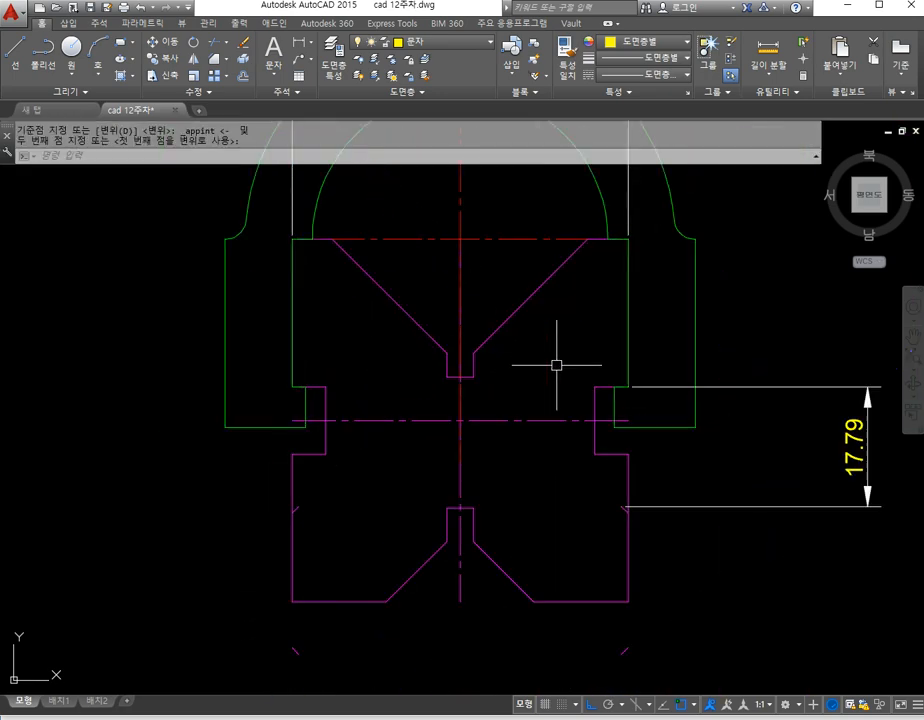
scroll(596, 404, "up", 3)
left_click(598, 397)
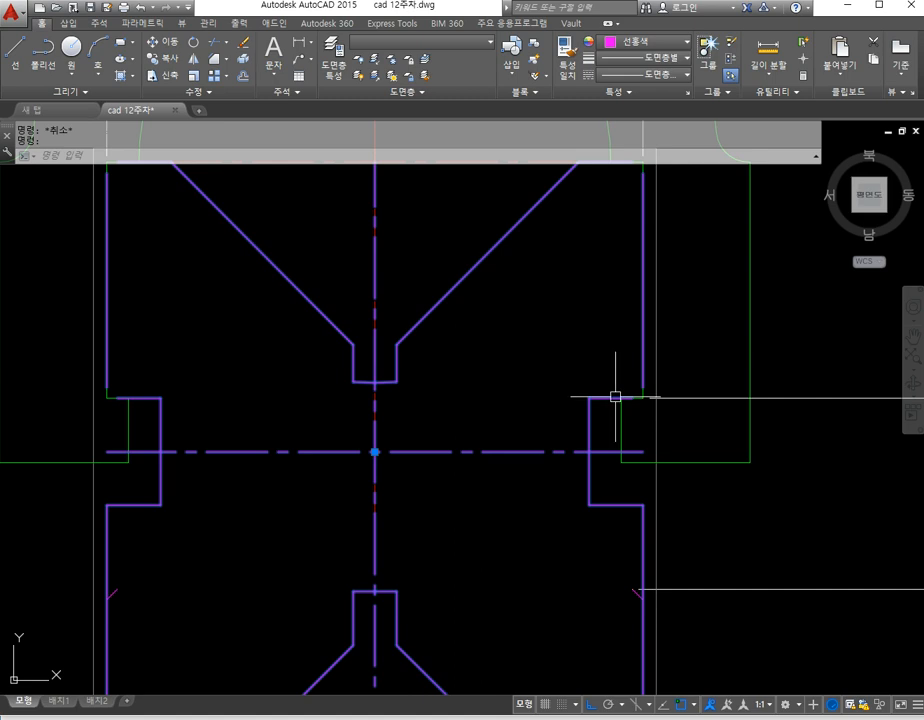
scroll(615, 397, "up", 4)
key("Escape")
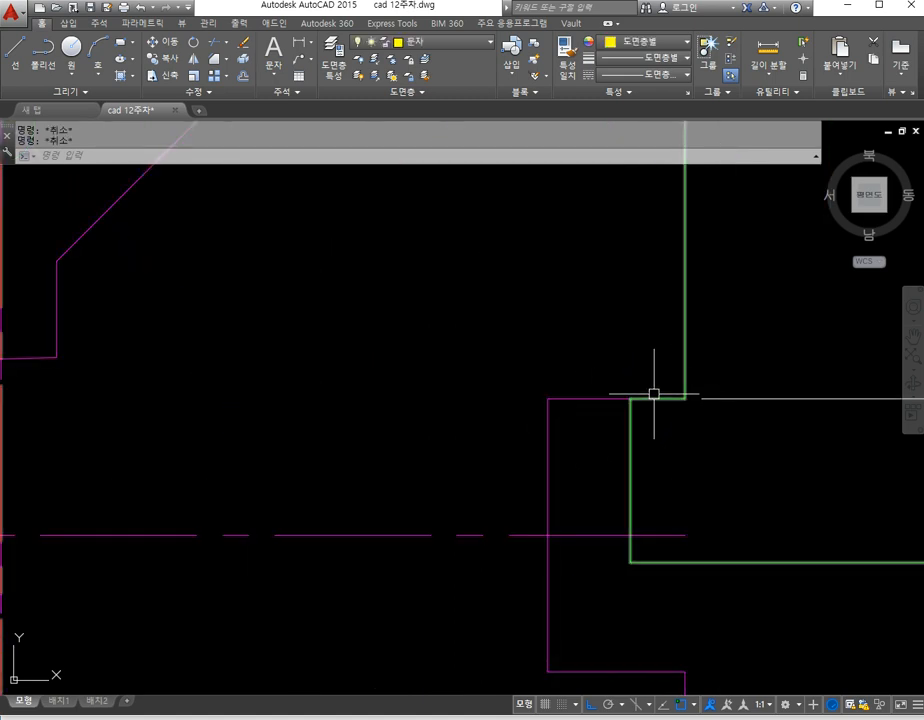
left_click(604, 406)
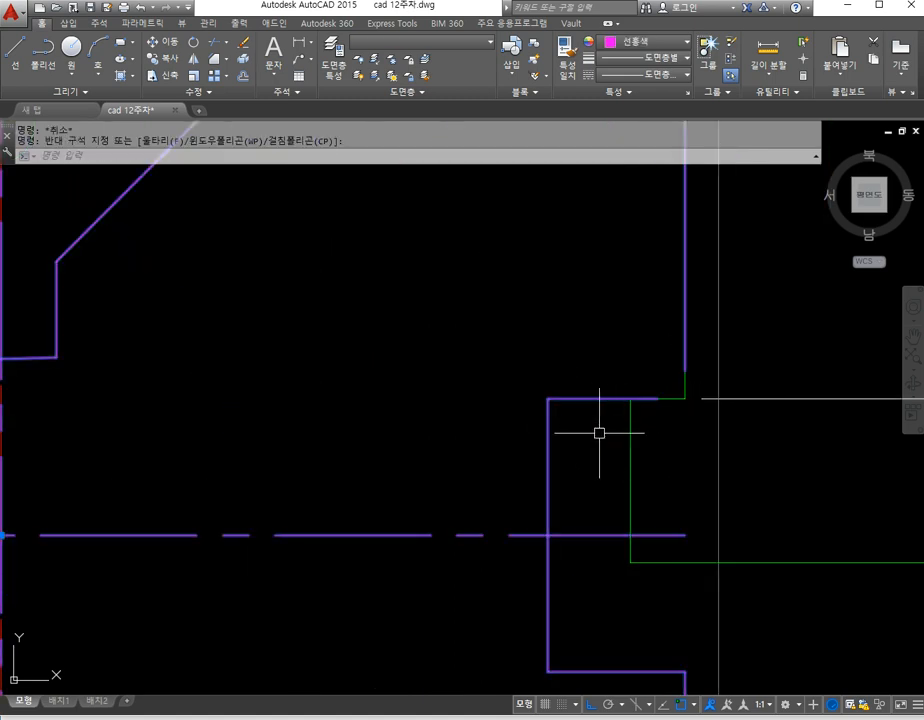
key("Escape")
Step: Draw a short diagonal line closing the chamfer gap at the block corner above the right groove
type("l")
key("Return")
left_click(683, 397)
left_click(658, 398)
key("Return")
scroll(679, 392, "up", 2)
scroll(675, 391, "down", 4)
scroll(663, 427, "down", 2)
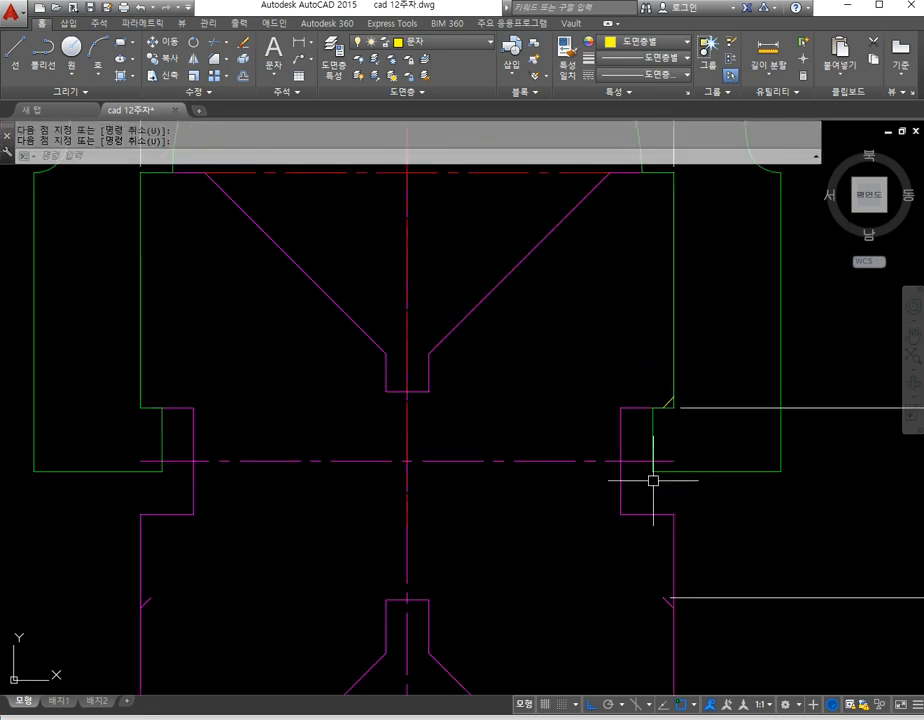
Step: Undo the diagonal chamfer line and the block's move into the clamp
scroll(602, 487, "down", 1)
scroll(600, 492, "down", 1)
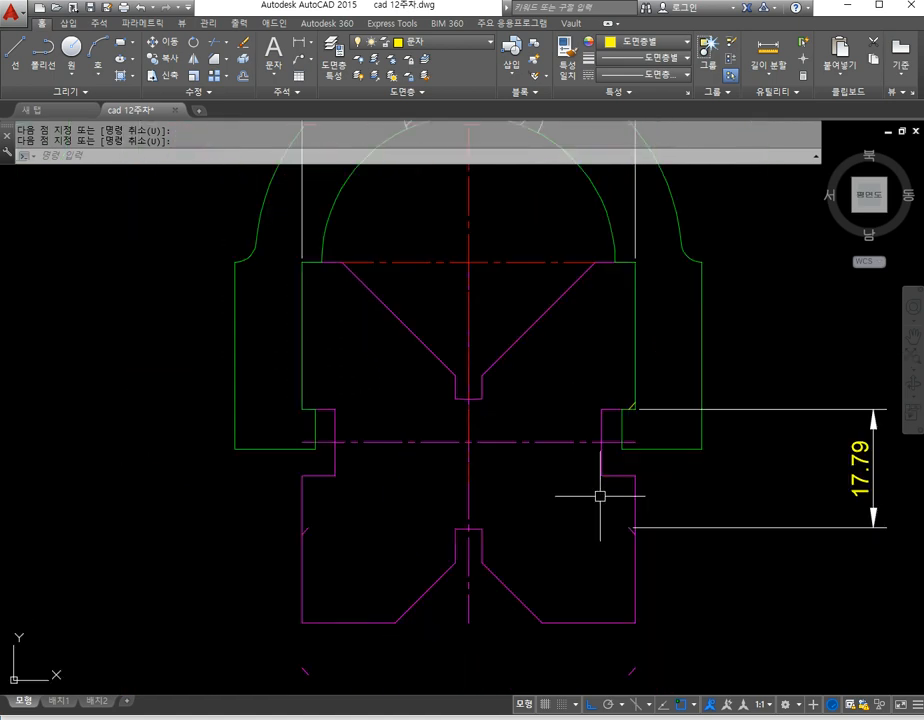
type("u")
key("space")
key("space")
key("space")
key("space")
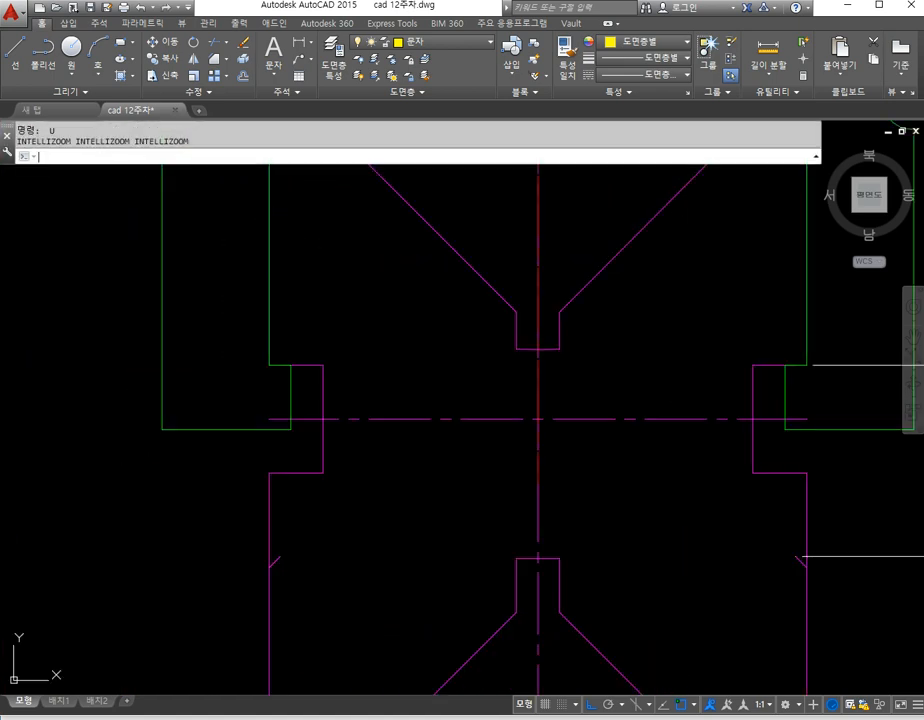
scroll(592, 500, "down", 4)
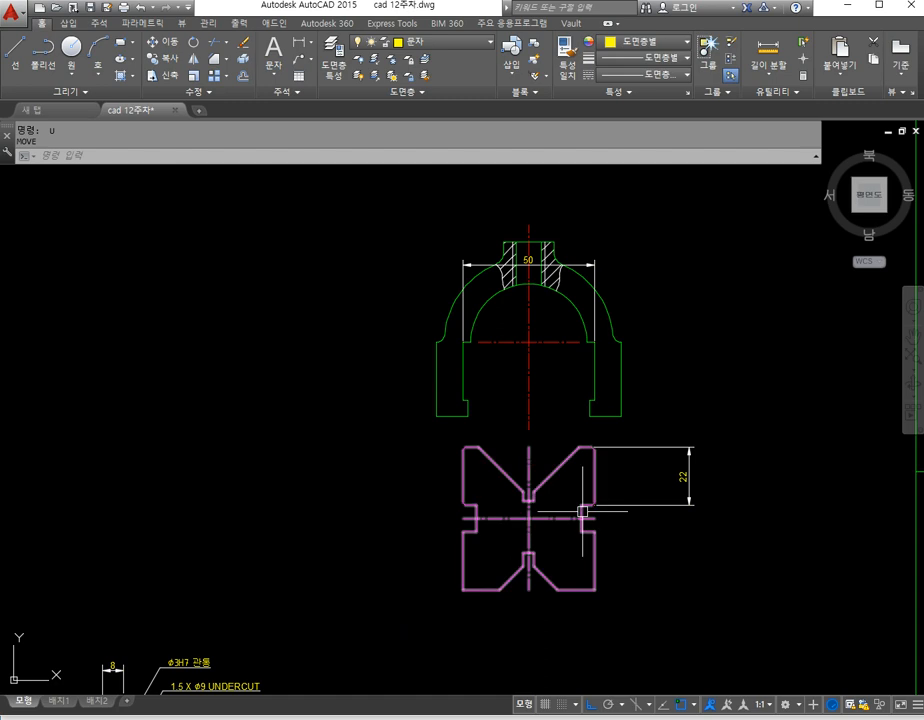
scroll(475, 466, "up", 2)
left_click(427, 433)
key("Escape")
key("Escape")
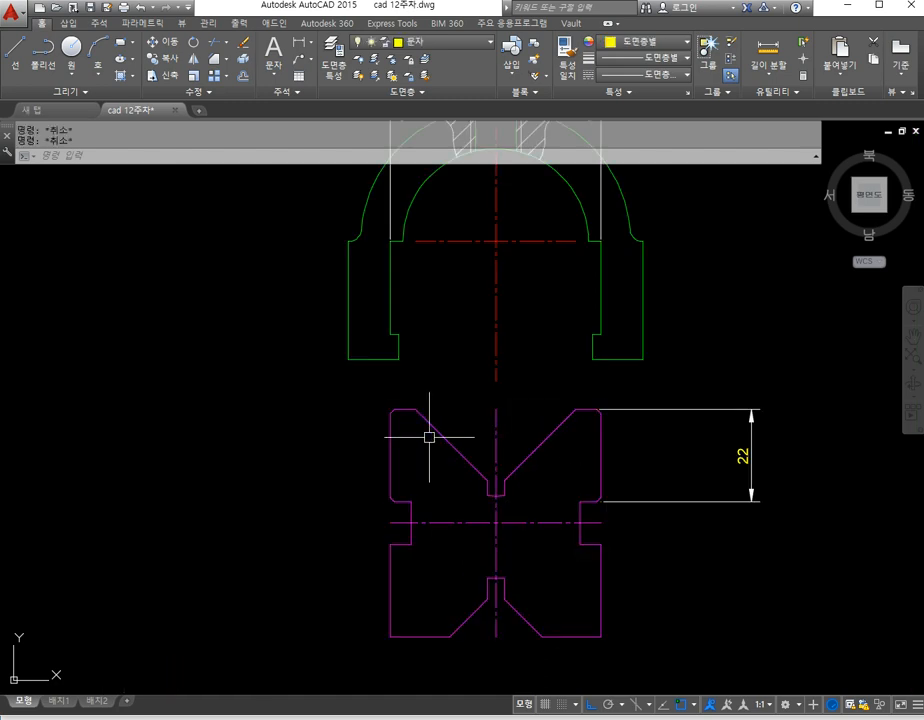
type("grou")
key("Return")
key("Escape")
Step: Try moving the ungrouped V-block freehand up over the clamp, taking in its outline and centerlines
type("m")
key("Return")
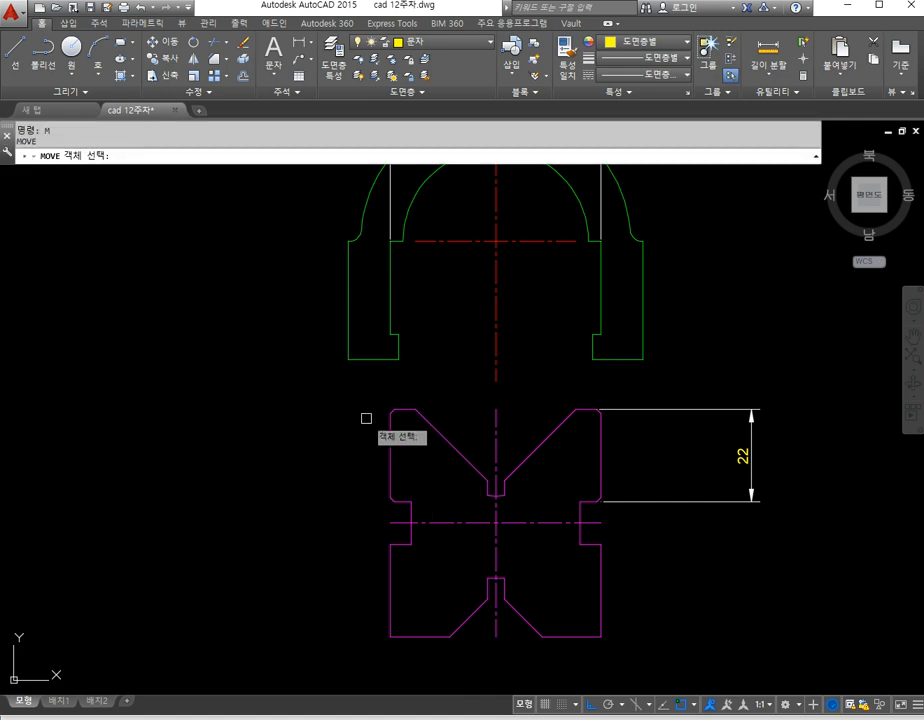
left_click(359, 392)
left_click(660, 655)
key("Return")
left_click(486, 589)
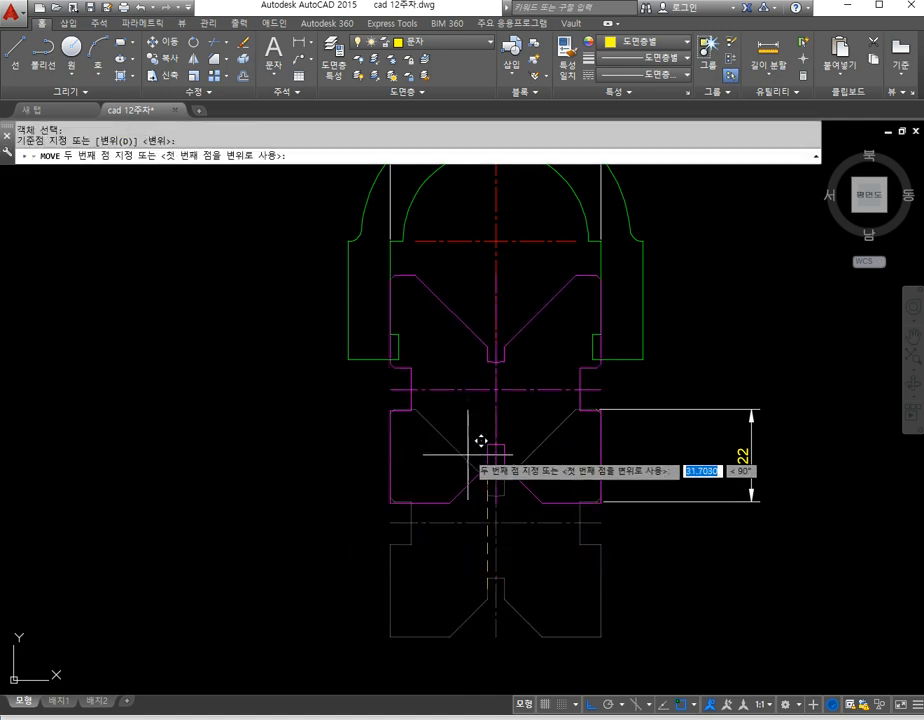
scroll(468, 417, "up", 8)
middle_click_drag(452, 415, 454, 426)
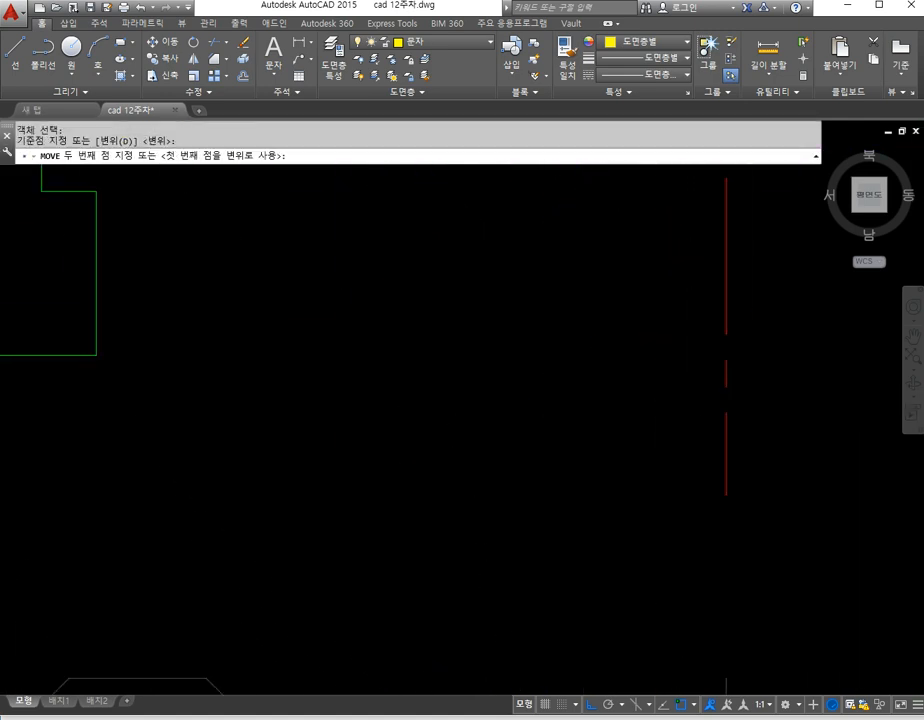
middle_click_drag(330, 371, 467, 615)
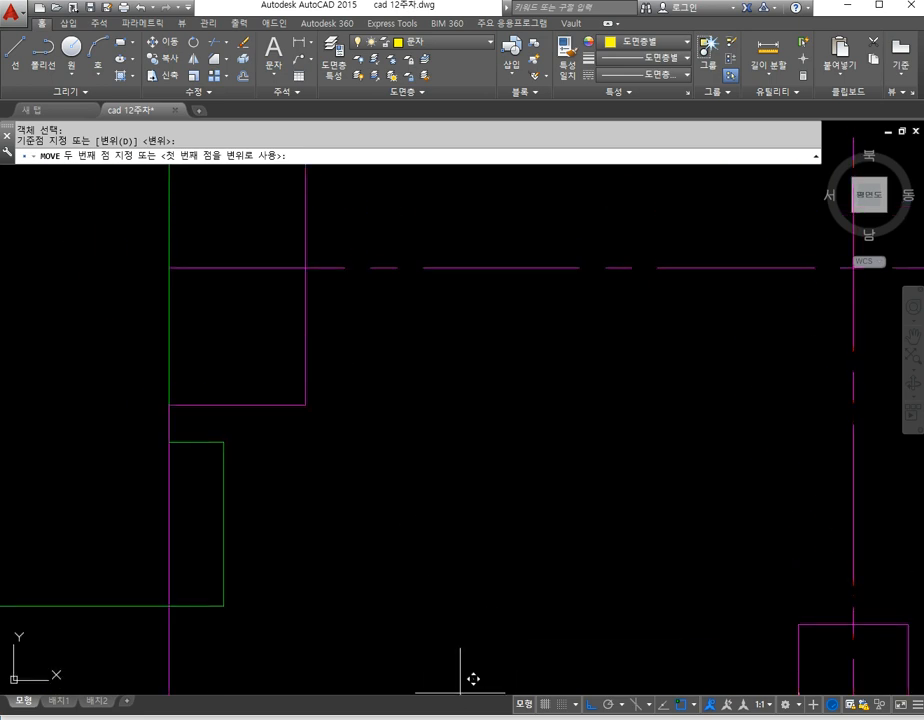
scroll(480, 670, "down", 2)
scroll(456, 518, "down", 5)
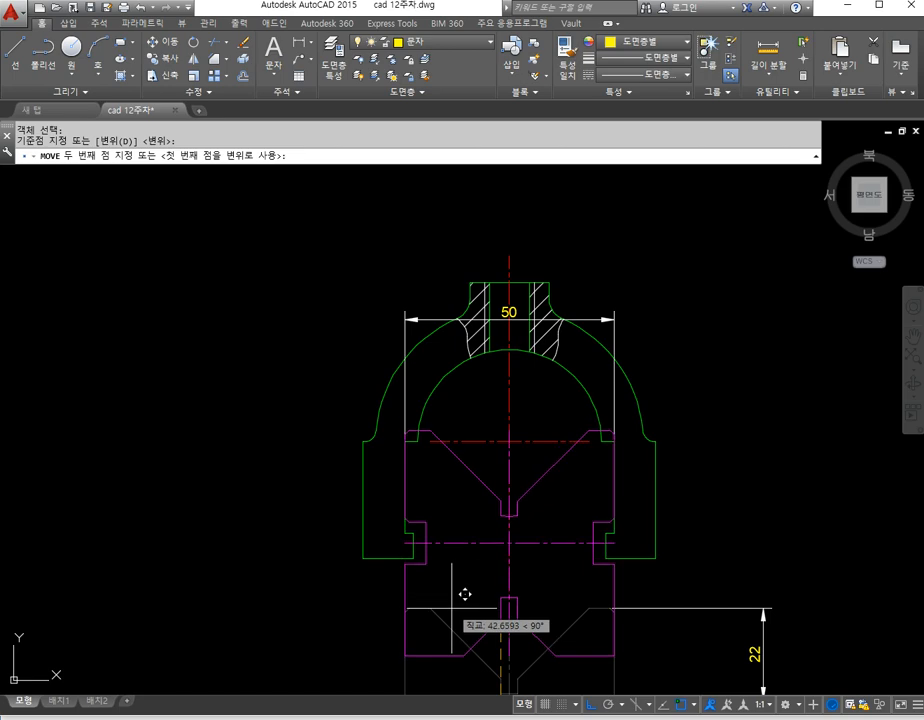
left_click(439, 612)
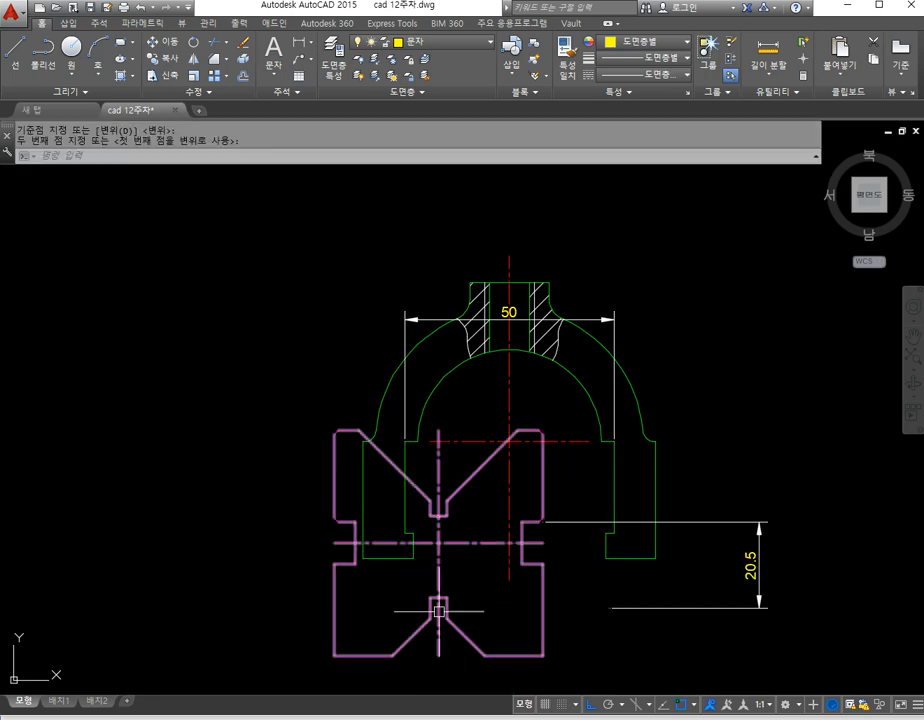
scroll(481, 578, "up", 8)
scroll(561, 598, "down", 4)
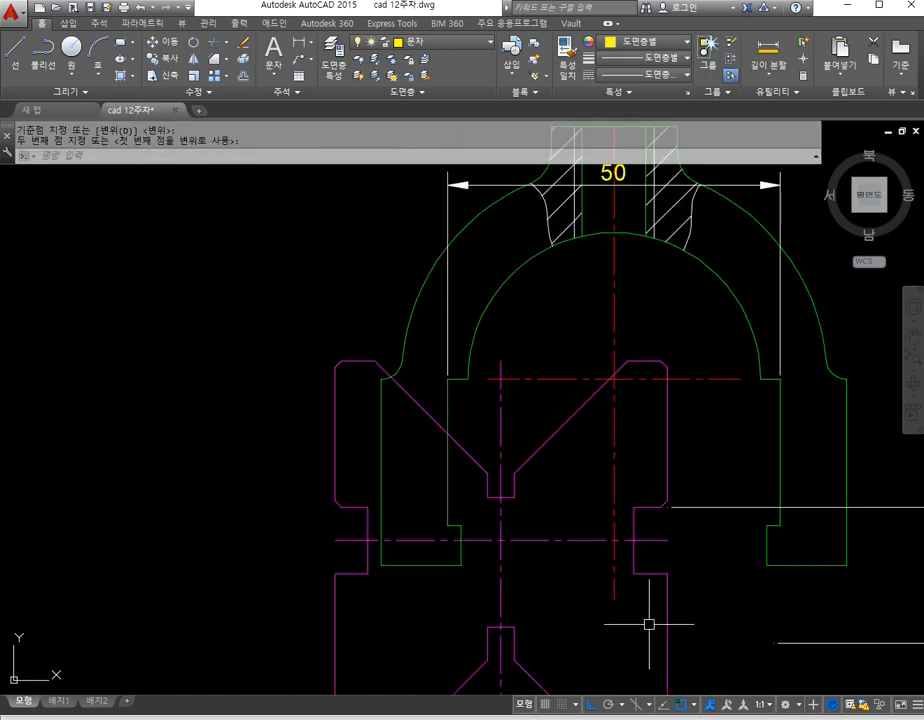
Step: Try moving the same block objects horizontally so the block's vertical centerline lines up with the clamp's
type("m")
key("Return")
type("p")
key("Return")
key("Return")
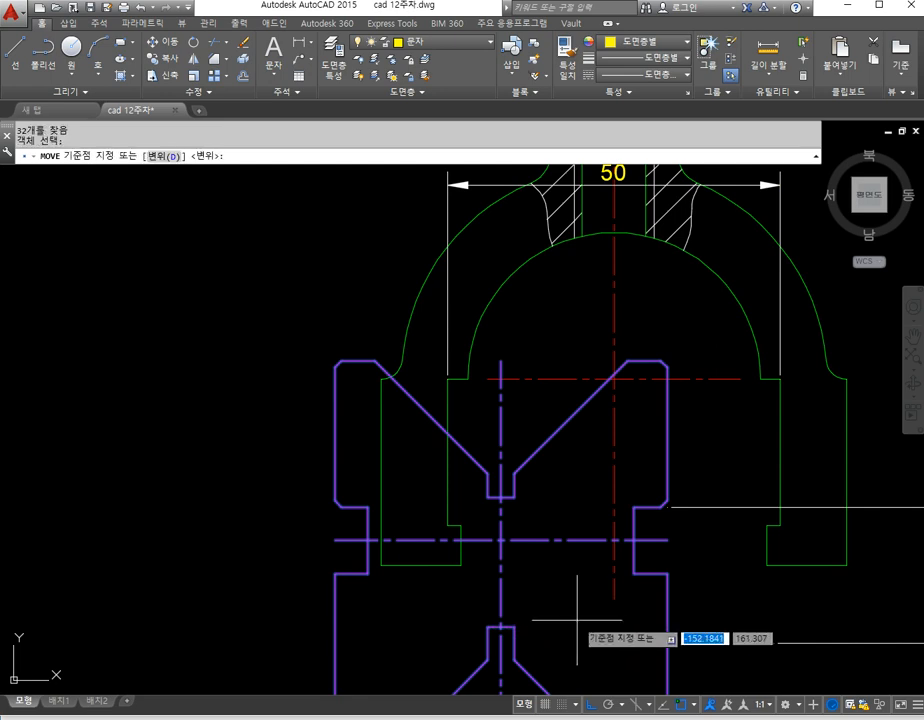
left_click(682, 611)
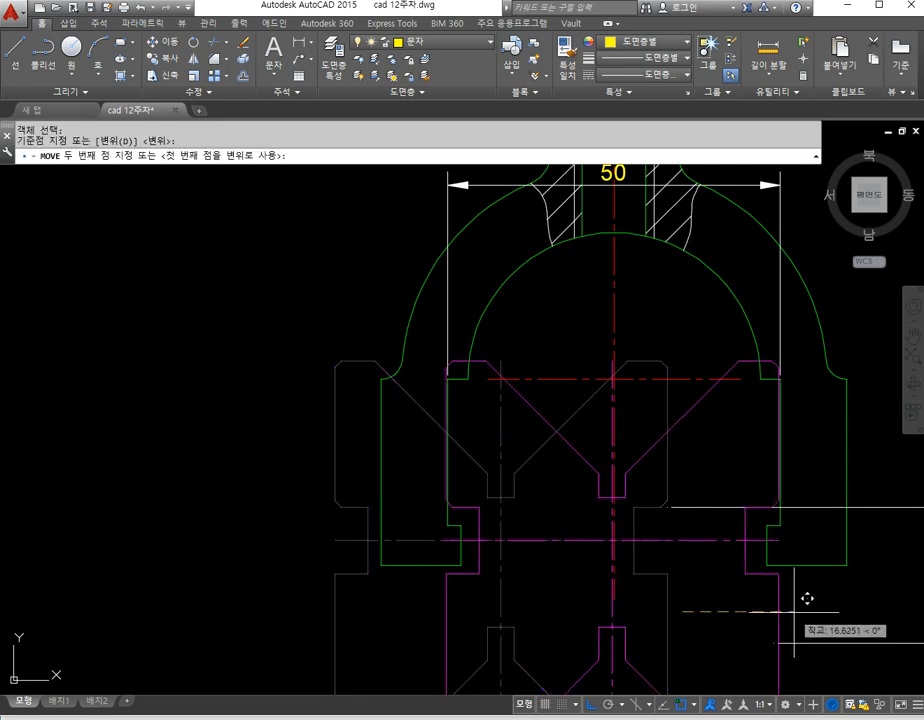
left_click(790, 605)
Step: Try moving the same block objects straight down so the top edge meets the clamp's inner shoulders
key("Return")
type("p")
key("Return")
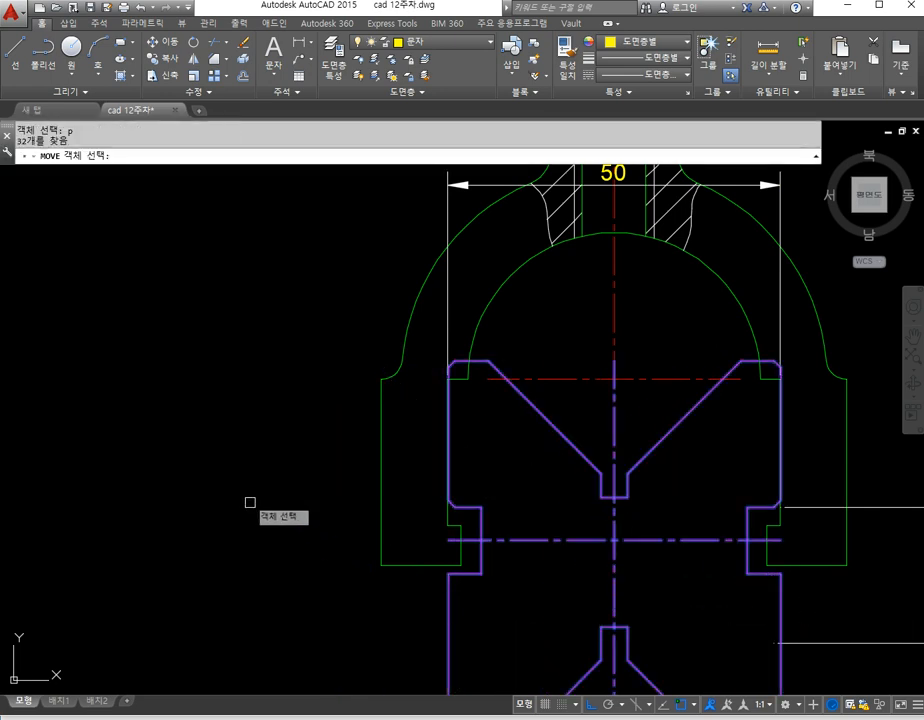
key("Return")
left_click(296, 418)
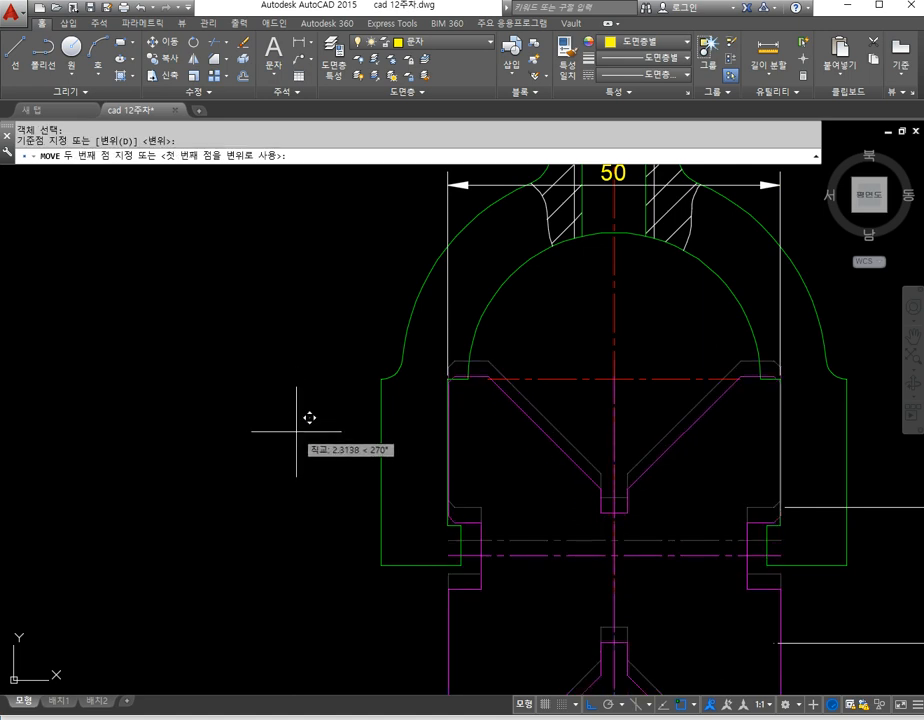
left_click(296, 433)
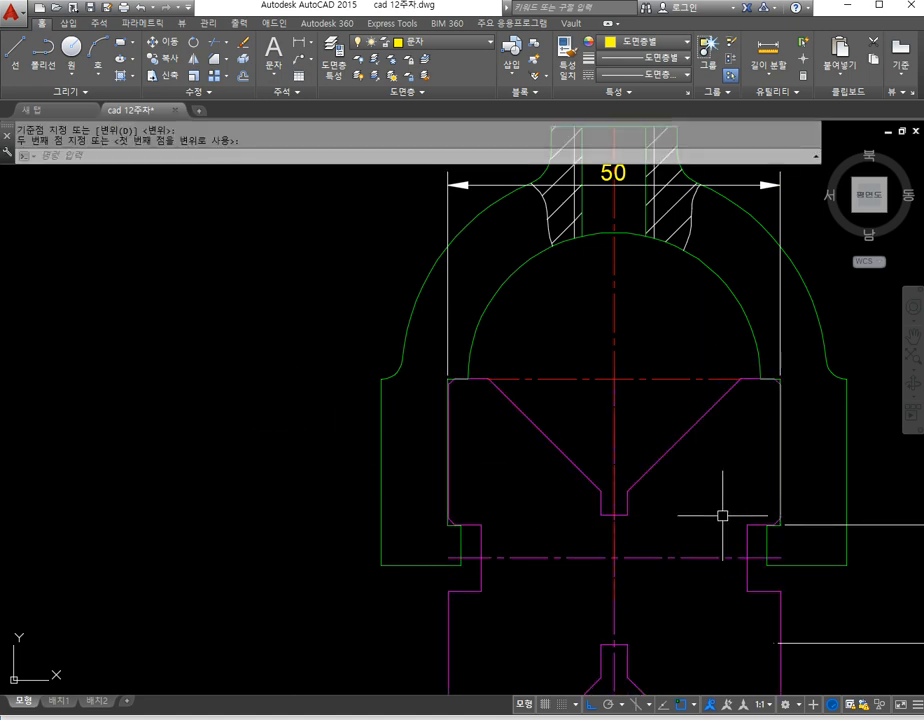
scroll(689, 511, "up", 6)
scroll(855, 532, "down", 8)
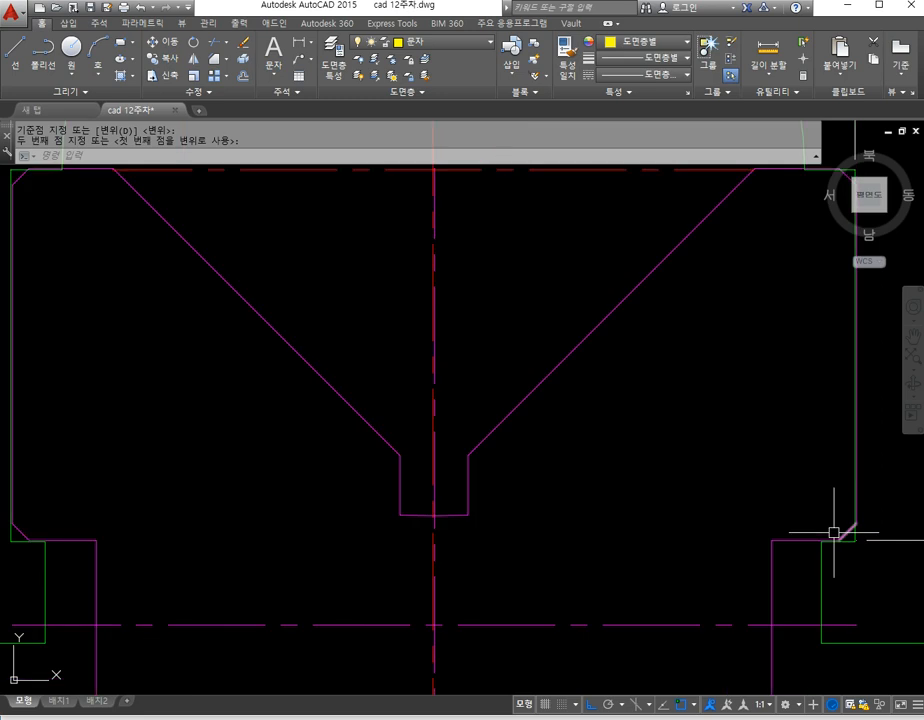
Step: Undo the latest block moves and the grip edit of the block's vertical dimension
key("Return")
type("u")
key("Return")
type("u")
key("Return")
type("u")
key("Return")
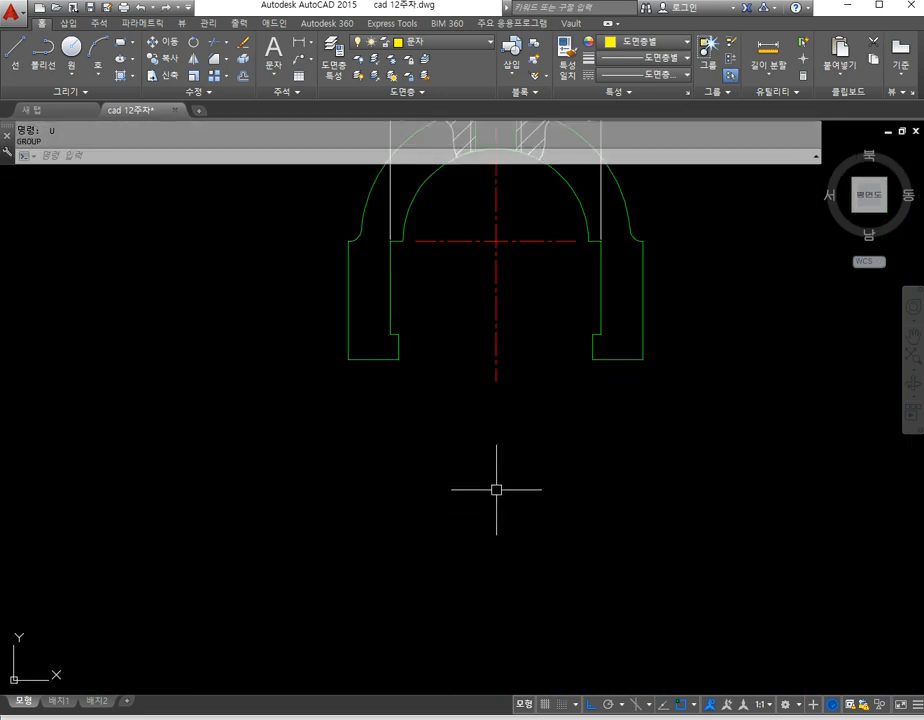
key("Return")
type("u")
key("Return")
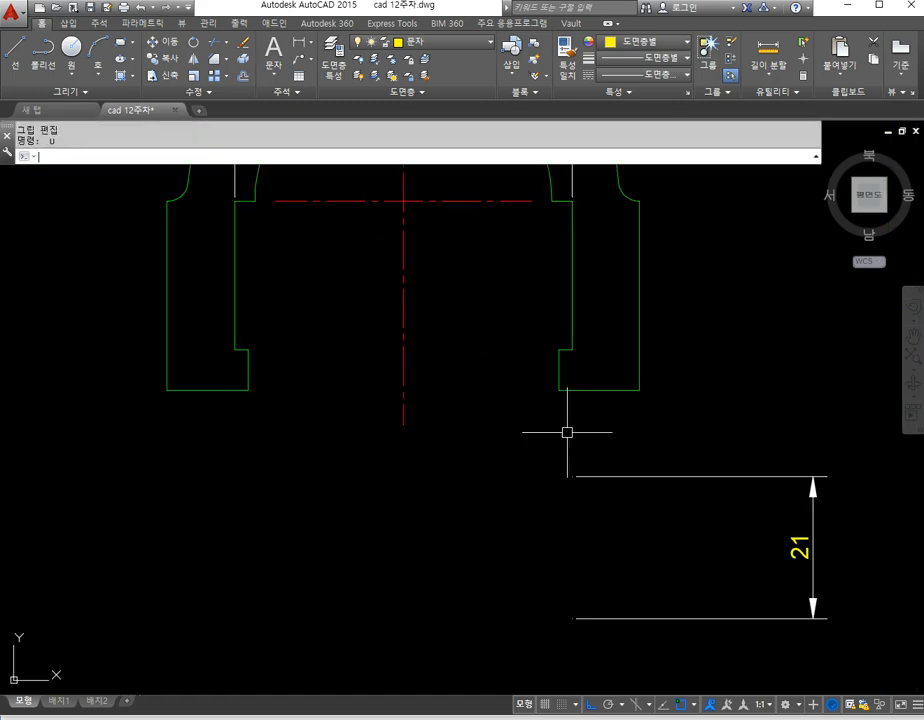
Step: Erase the clamp-and-block assembly attempt together with its dimensions
scroll(613, 470, "down", 6)
type("e")
key("Return")
left_click(677, 550)
left_click(457, 318)
key("Return")
Step: Chamfer the upper-left outer corner of the base's front view in the parts drawing with 1 mm distances
middle_click_drag(658, 476, 145, 464)
scroll(706, 524, "up", 4)
middle_click_drag(372, 401, 724, 540)
mouse_move(375, 347)
middle_mouse_down()
mouse_move(466, 425)
mouse_move(472, 415)
middle_mouse_up()
middle_click_drag(286, 327, 307, 350)
scroll(307, 350, "up", 2)
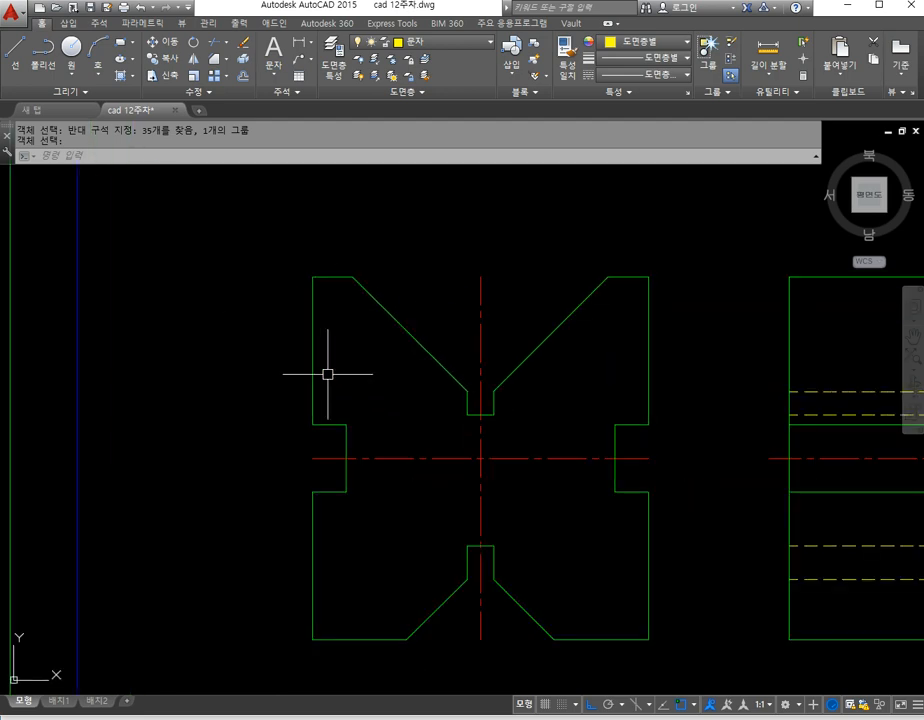
key("Return")
key("Escape")
key("Escape")
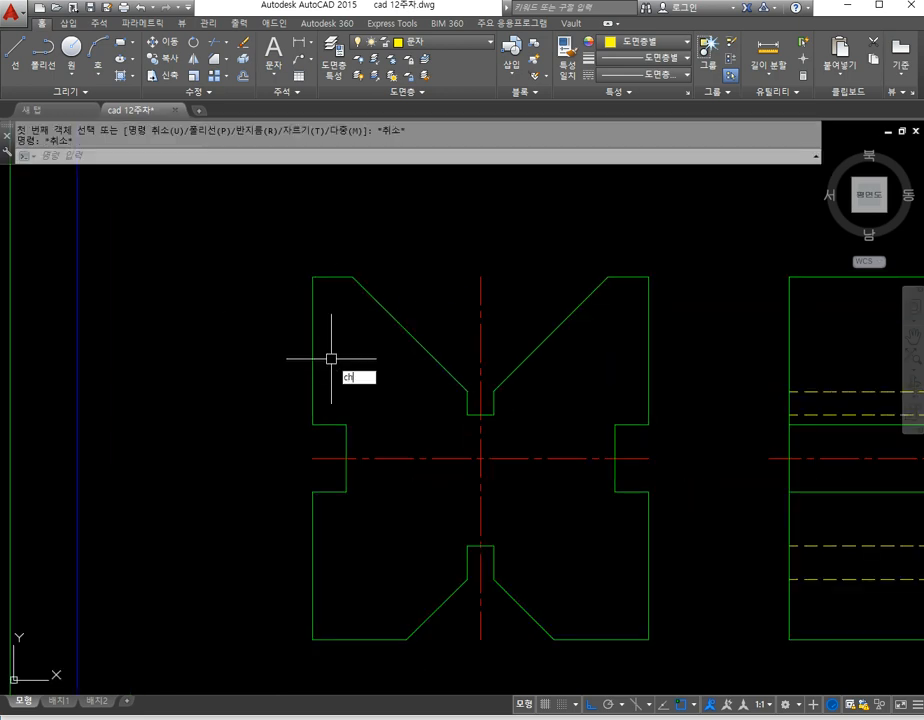
type("cha")
key("Return")
type("d")
key("Return")
type("5")
key("Return")
key("Return")
left_click(324, 270)
left_click(314, 315)
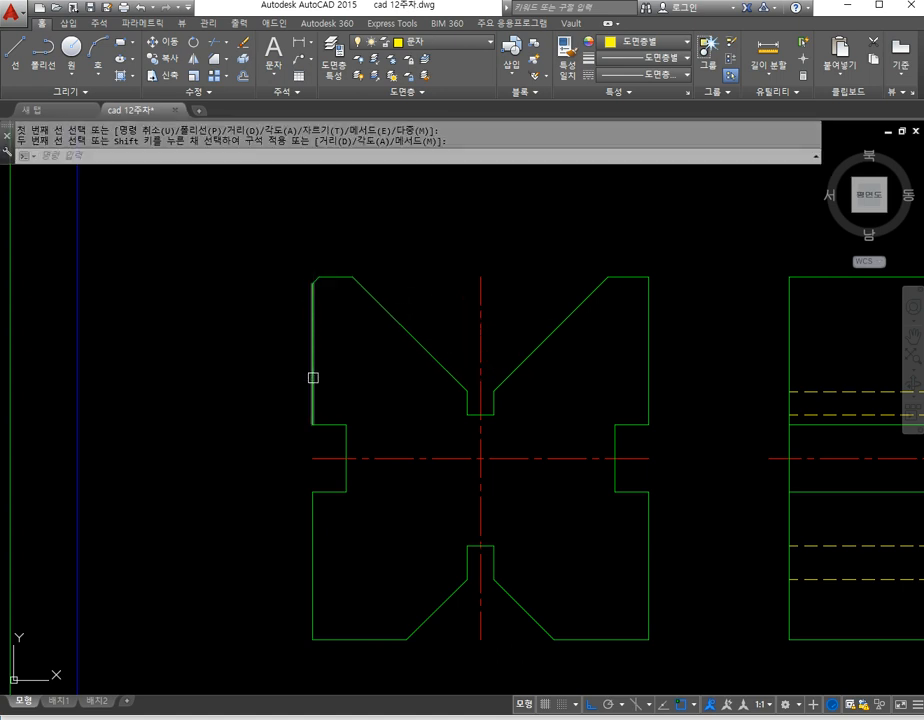
Step: Chamfer the corners above the left and right grooves and the upper-right outer corner with the same distances
key("Return")
left_click(316, 412)
left_click(626, 414)
key("Return")
left_click(645, 410)
left_click(644, 350)
key("Return")
left_click(646, 311)
left_click(631, 279)
Step: Chamfer the corner below the right groove and the lower-right outer corner of the base
key("Return")
left_click(640, 497)
left_click(644, 528)
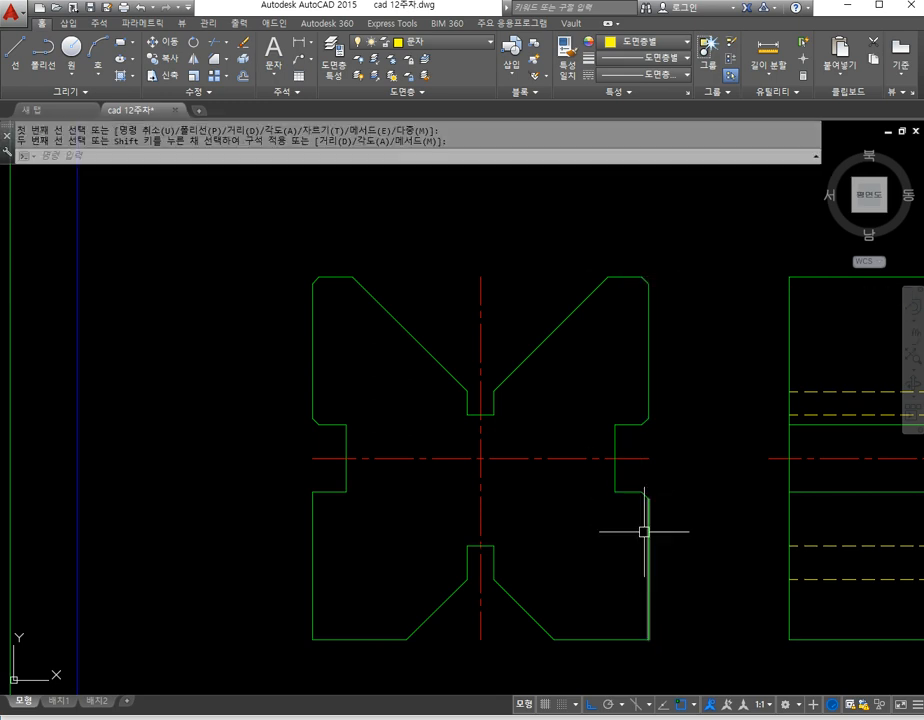
key("Return")
left_click(630, 638)
left_click(648, 615)
Step: Chamfer the lower-left outer corner and the corner below the left groove of the base
key("Return")
left_click(344, 644)
left_click(313, 598)
key("Return")
left_click(311, 524)
key("Escape")
Step: In the base's side view, offset the groove's upper edge upward and the top edge downward by 1 mm
middle_click_drag(503, 501, 333, 510)
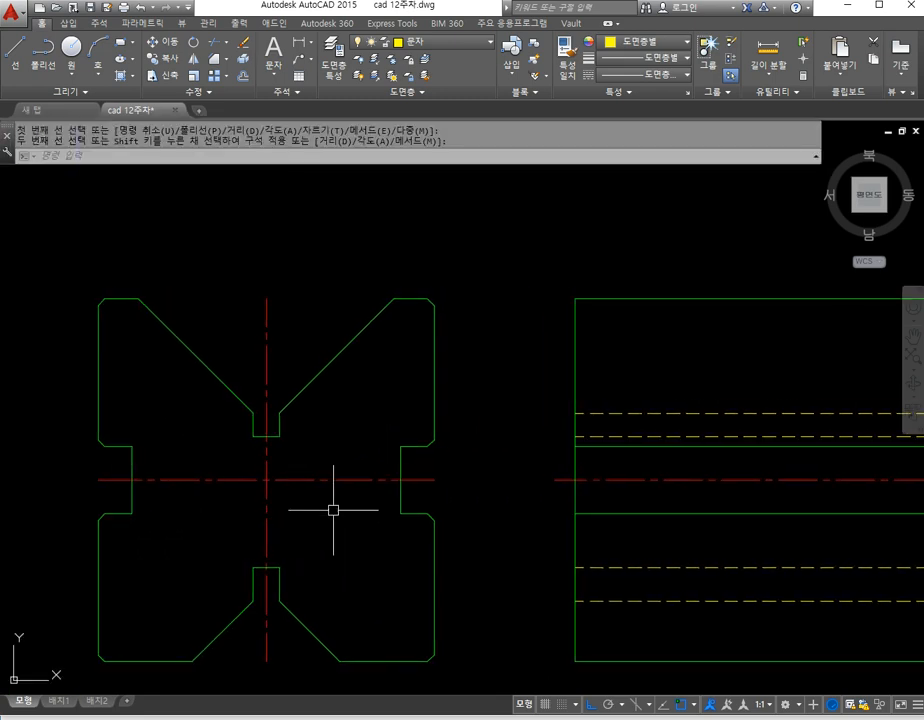
middle_click_drag(575, 460, 522, 466)
key("Escape")
key("Escape")
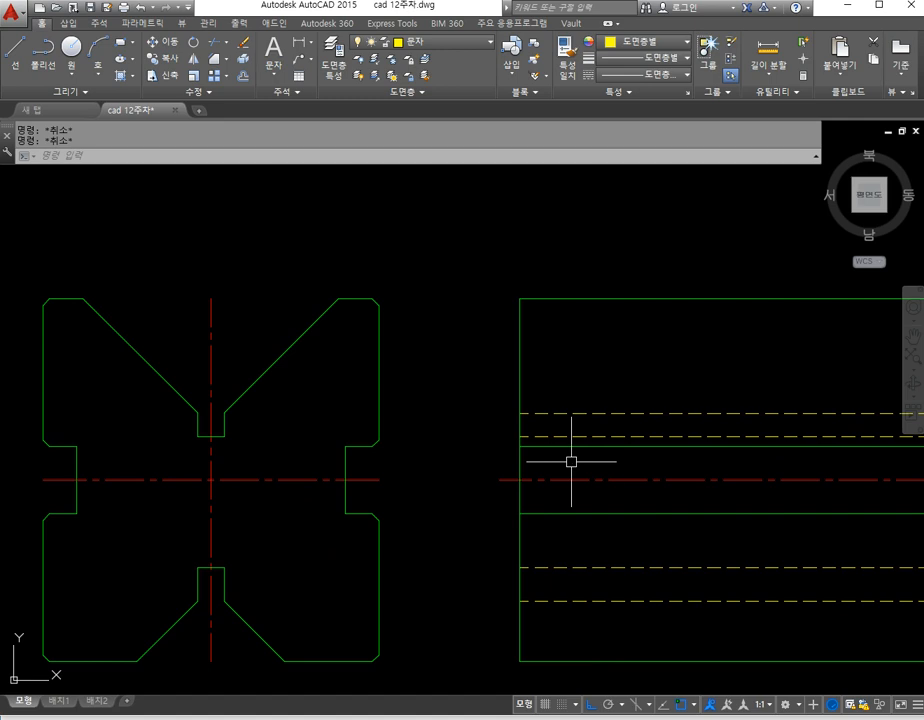
type("o")
key("Return")
type("1")
key("Return")
left_click(574, 449)
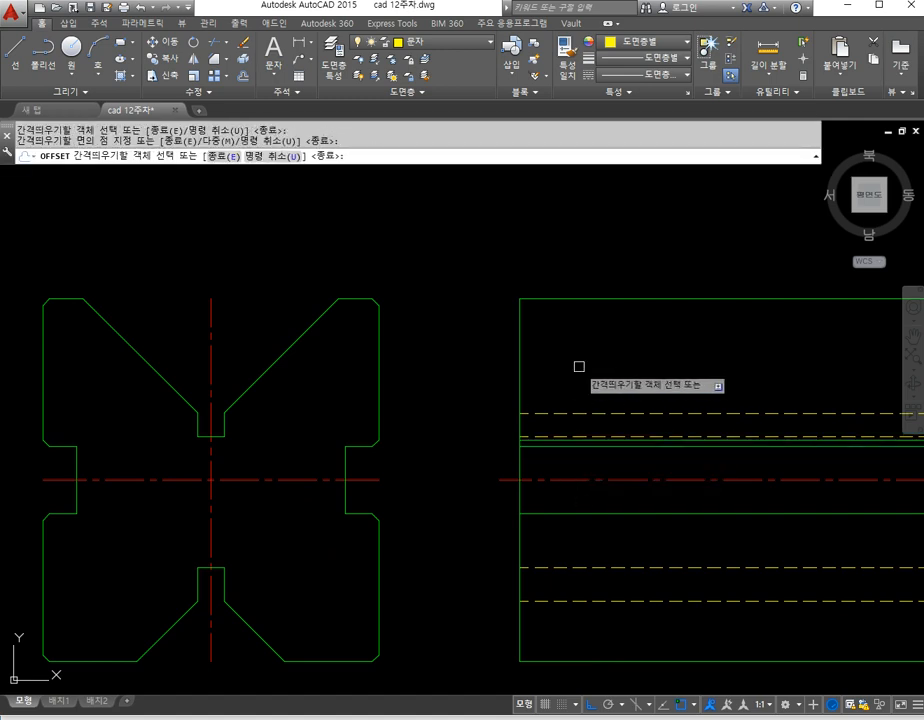
left_click(604, 300)
left_click(600, 533)
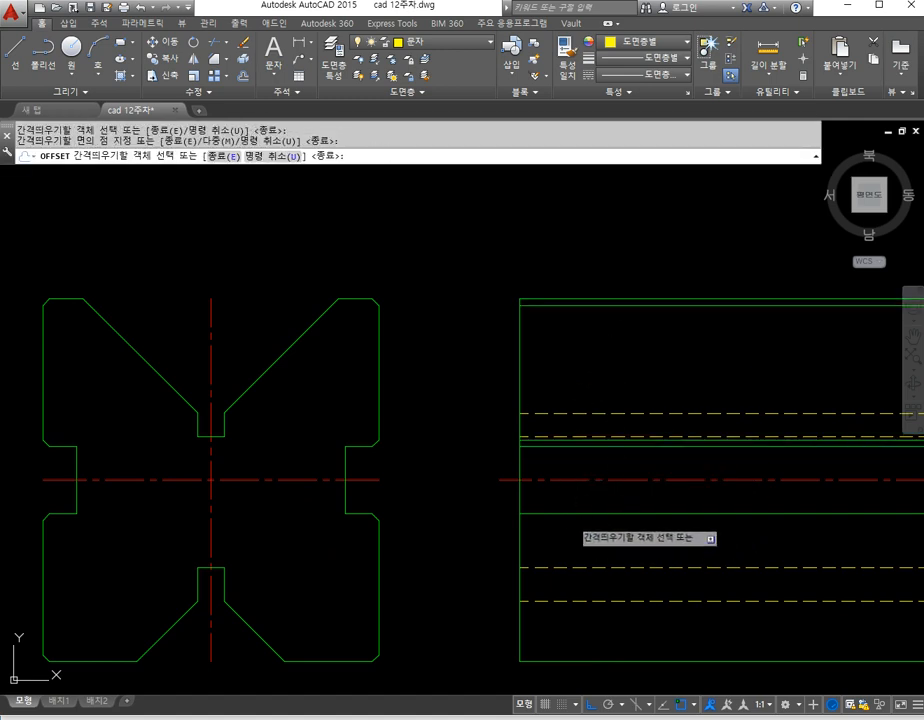
Step: Offset the side view's lower groove edge downward and its bottom edge upward by the same 1 mm
left_click(585, 513)
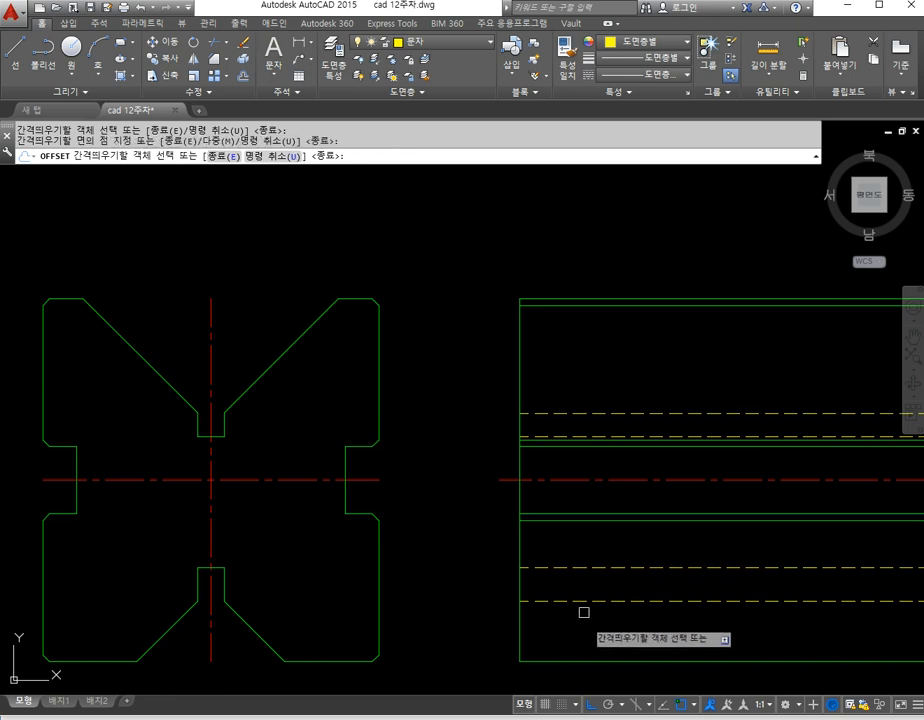
key("Return")
scroll(527, 632, "down", 2)
middle_click_drag(505, 612, 476, 532)
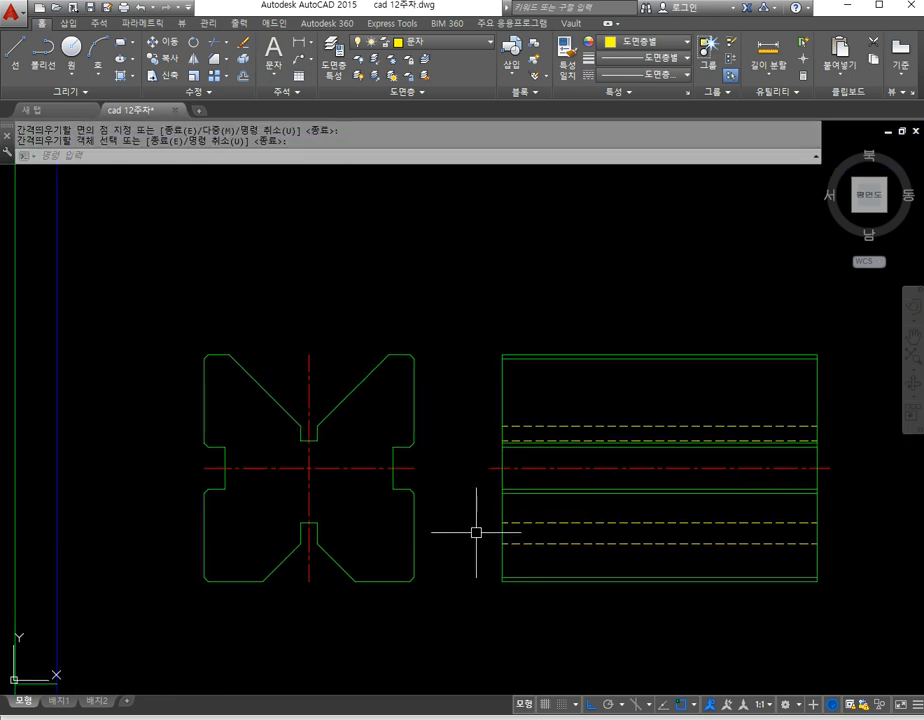
Step: Switch to the Photos app to check the base and yoke in the V-block clamp reference drawing, and return to AutoCAD
scroll(390, 458, "up", 3)
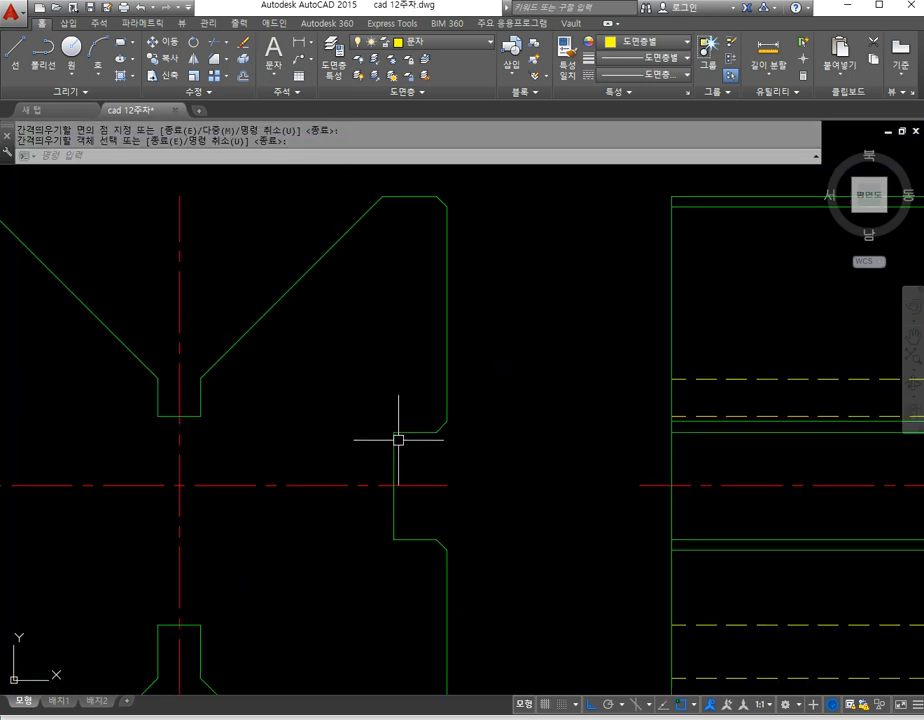
key("alt+Tab")
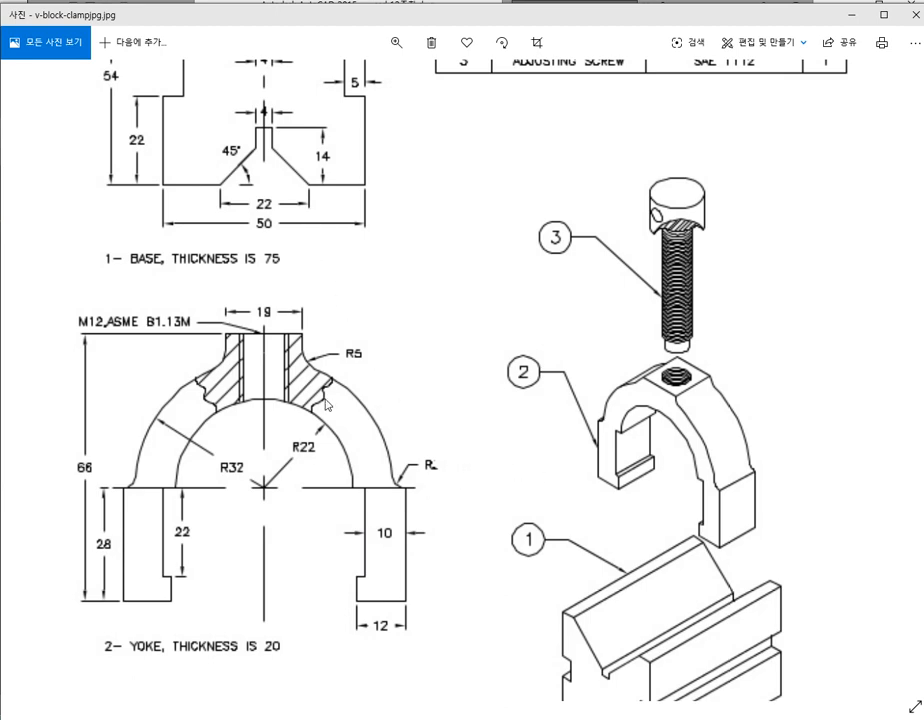
key("alt+Tab")
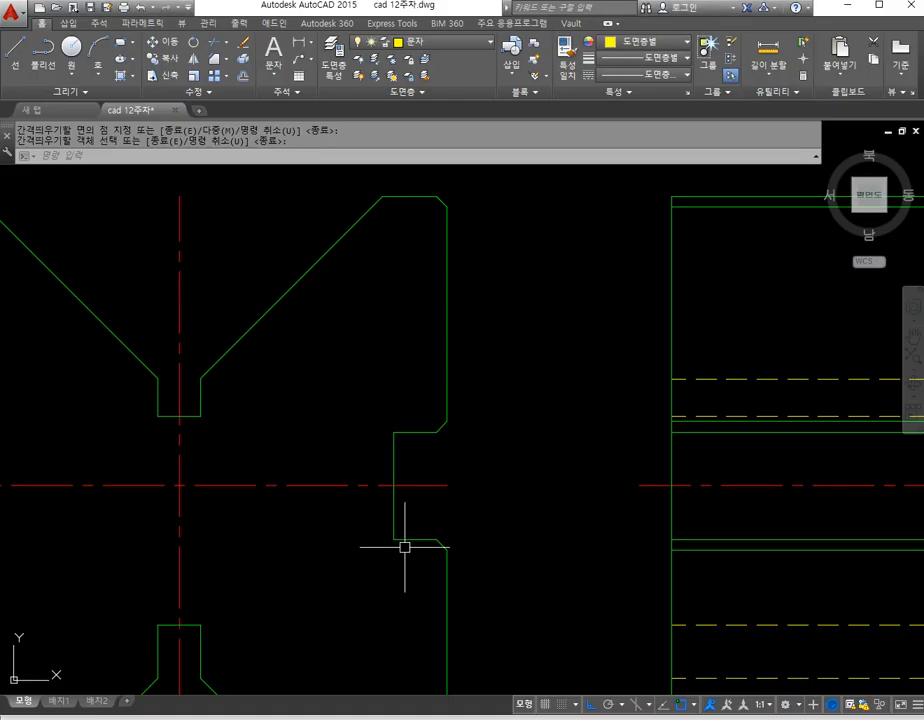
Step: Copy the chamfered base's front view horizontally into the empty space outside the drawing frame, above the adjusting screw
scroll(427, 517, "down", 8)
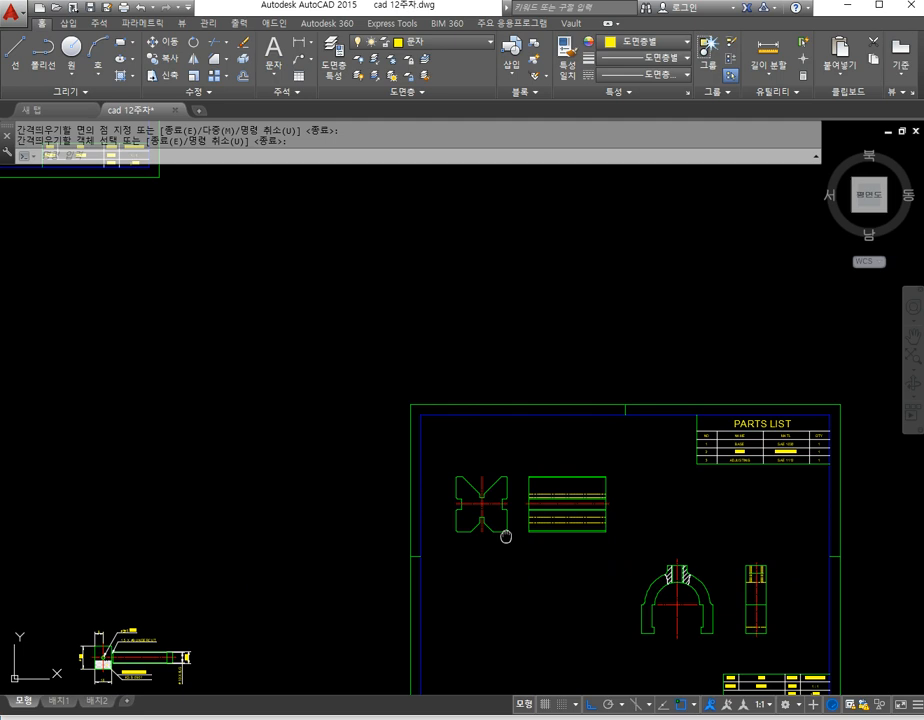
key("Return")
left_click(466, 446)
left_click(530, 555)
key("Return")
left_click(535, 557)
left_click(243, 542)
key("Return")
Step: Copy the yoke's front view, including its hatching and centerlines, horizontally out of the drawing frame next to the base copy
key("Return")
left_click(635, 538)
left_click(736, 633)
key("Return")
left_click(688, 610)
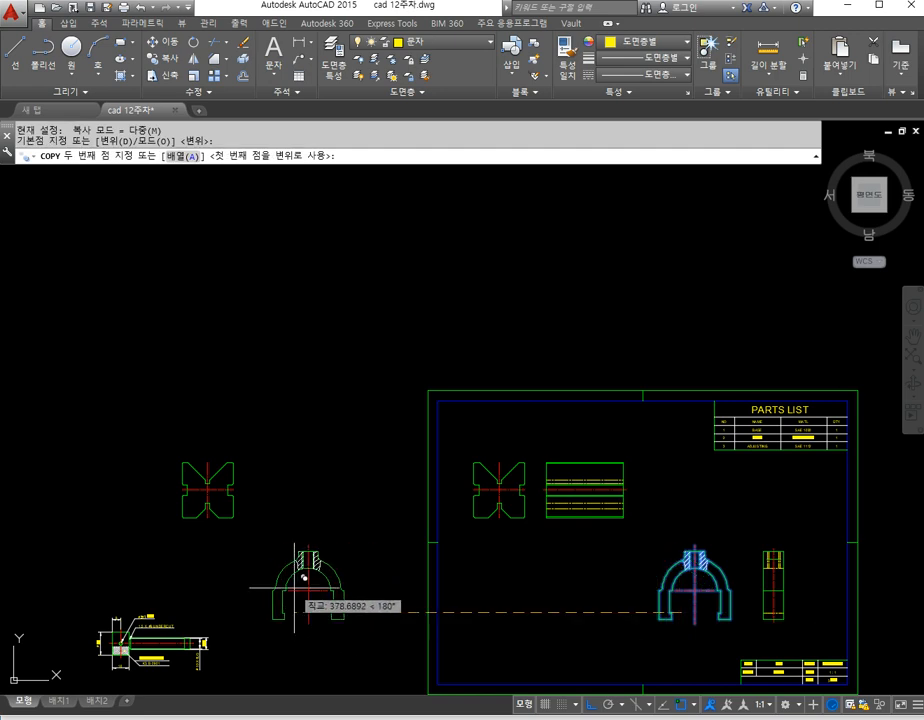
left_click(271, 595)
key("space")
scroll(270, 596, "up", 2)
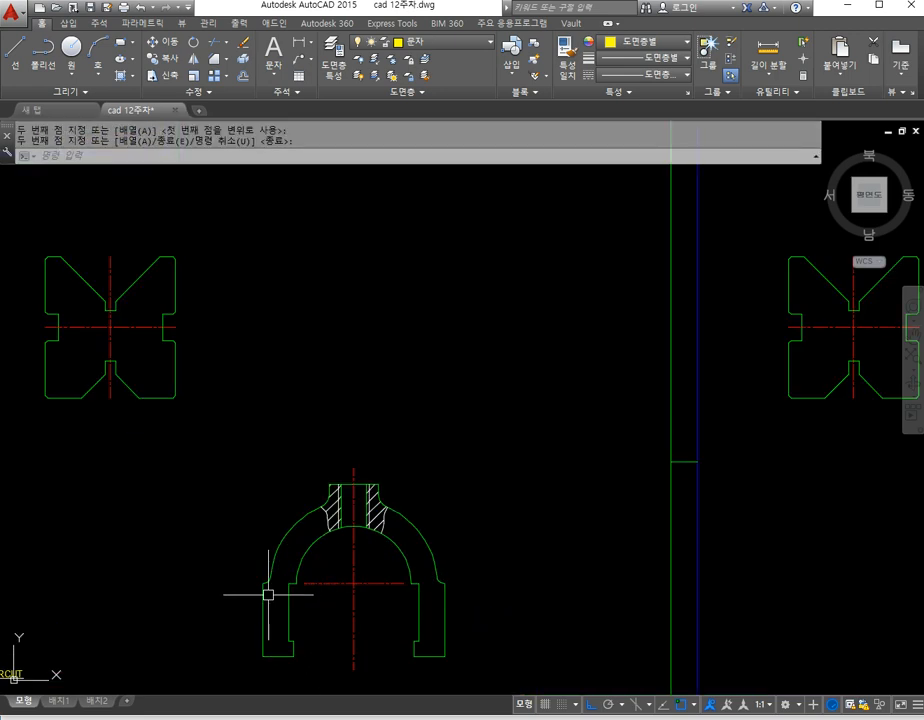
Step: Group all objects of the copied yoke front view, including its hatching and centerlines
scroll(330, 595, "down", 1)
type("group")
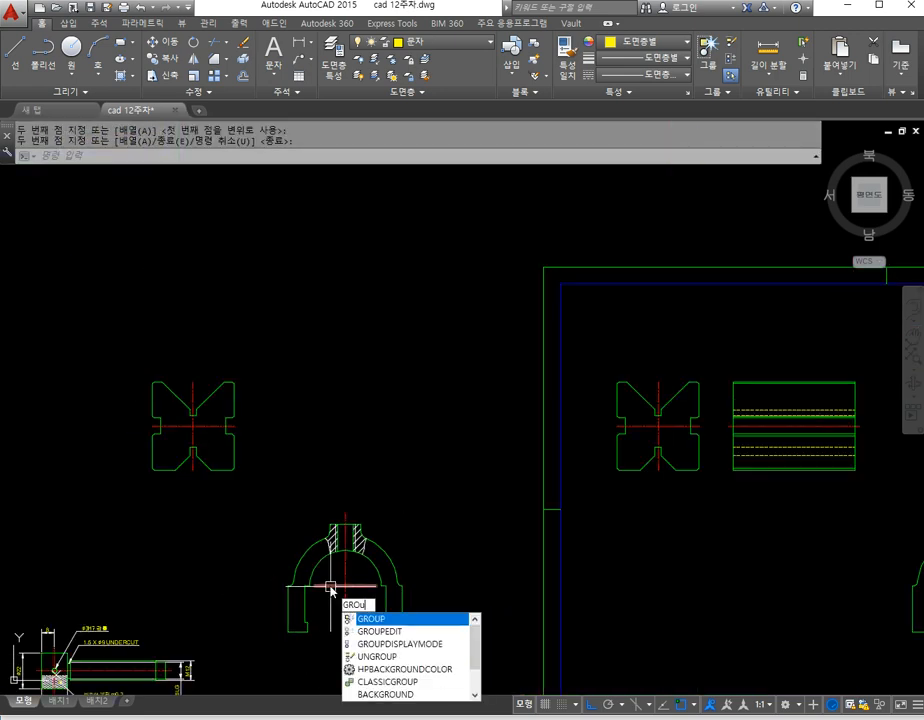
key("Return")
left_click(418, 503)
left_click(291, 647)
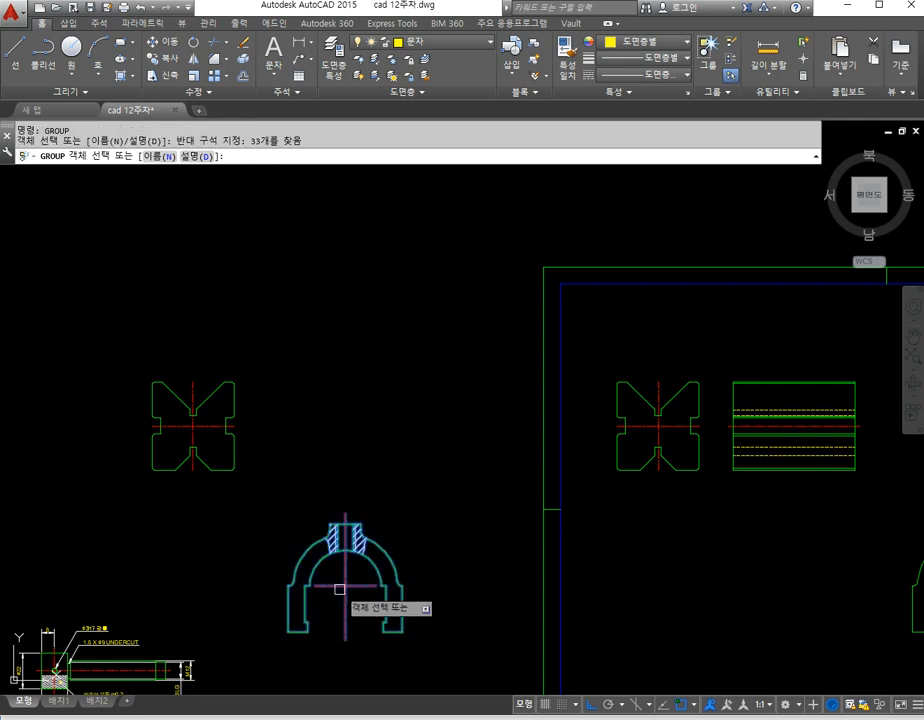
key("Return")
Step: Group the outline and centerlines of the copied base front view into one object
left_click(277, 500)
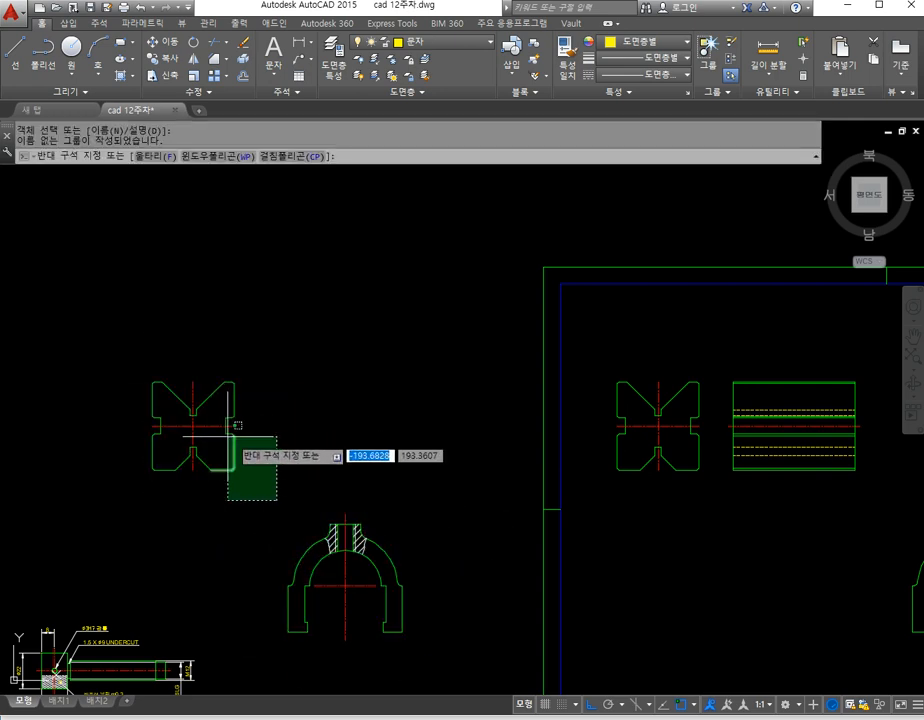
left_click(252, 468)
key("Return")
left_click(268, 487)
left_click(124, 353)
key("Return")
key("Return")
key("Escape")
key("Escape")
Step: Move the grouped base copy by its center between the yoke copy's legs, with their vertical centerlines aligned
left_click(218, 434)
left_click(210, 464)
type("m")
key("Return")
left_click(252, 487)
left_click(182, 430)
key("Return")
left_click(193, 425)
middle_click_drag(341, 604, 304, 534)
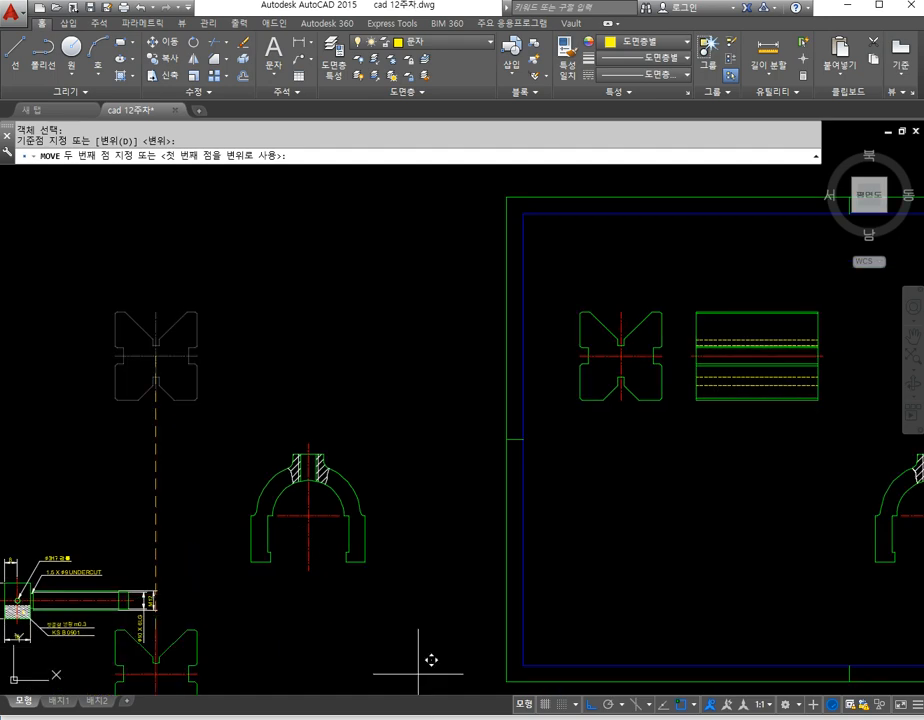
key("F8")
scroll(293, 520, "up", 4)
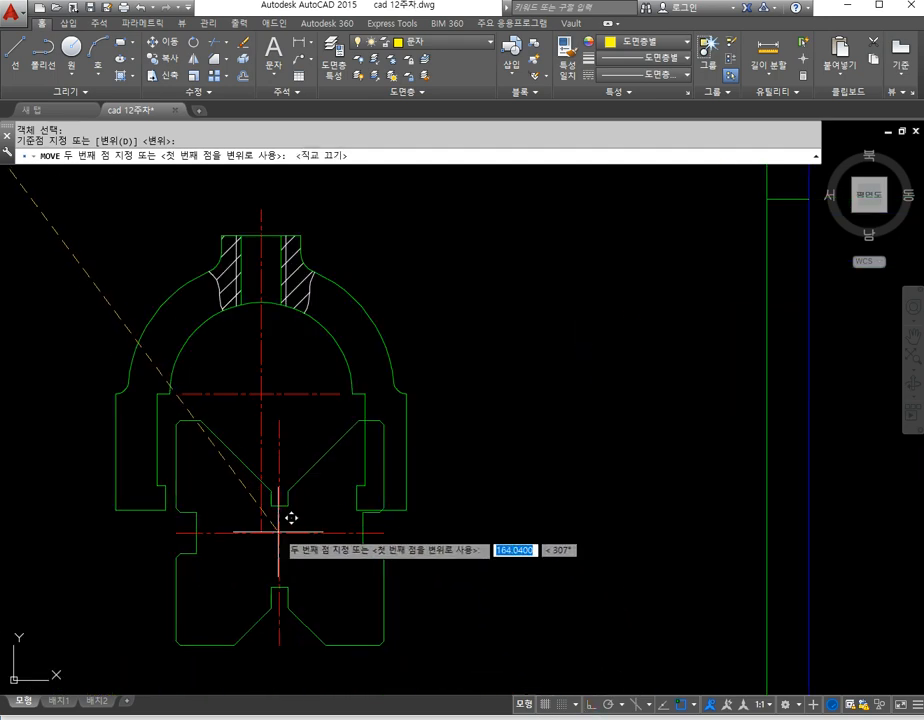
left_click(259, 492)
Step: Move the base copy so the chamfer end above its right groove meets the inner corner of the yoke's right leg
scroll(326, 491, "up", 6)
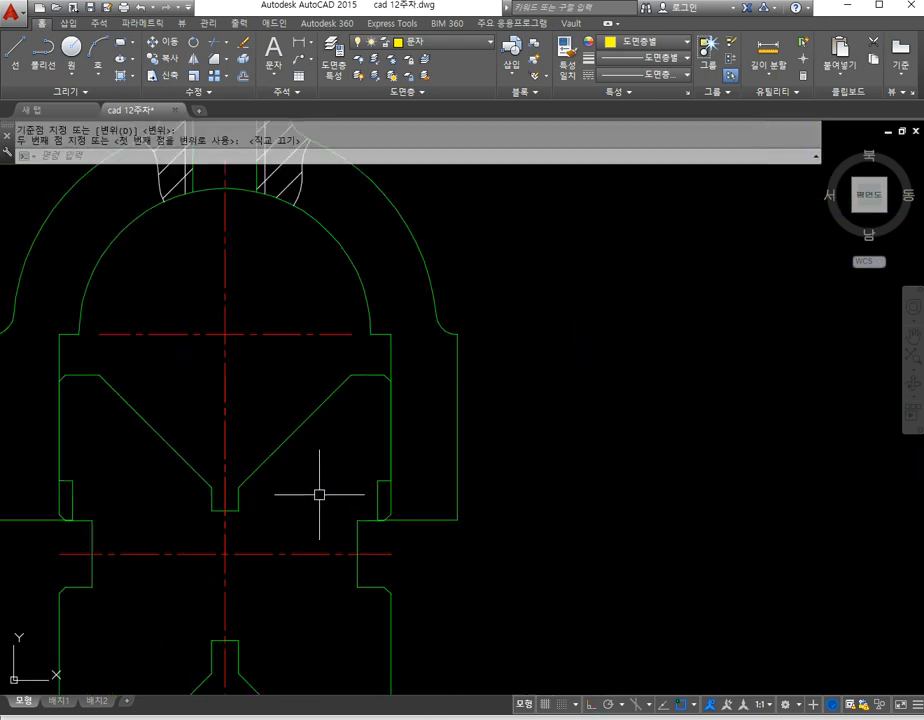
key("Return")
left_click(496, 540)
key("Return")
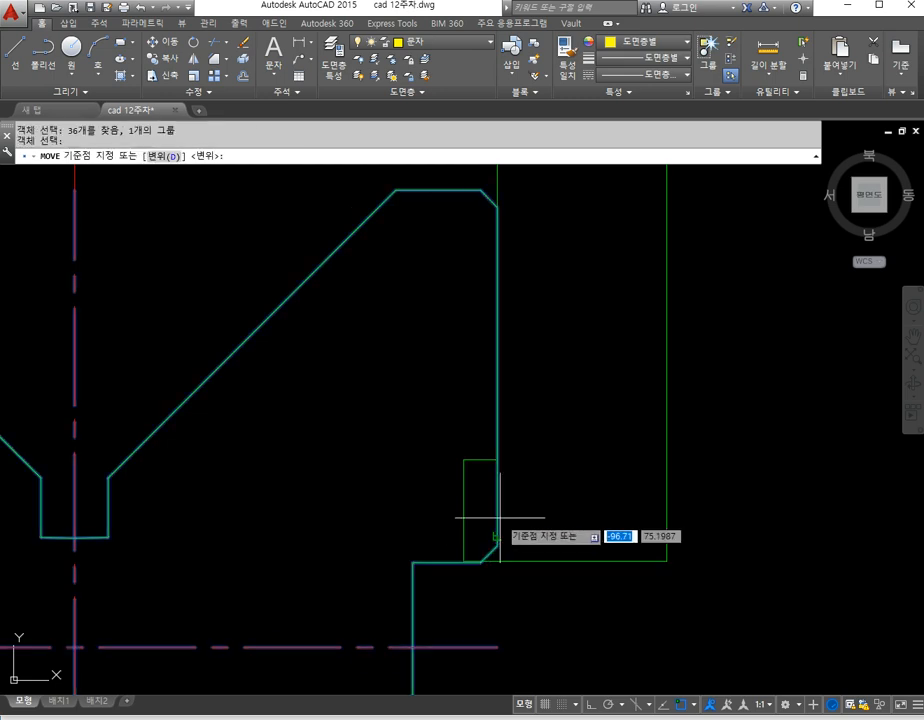
left_click(498, 532)
left_click(457, 441)
key("Return")
left_click(451, 411)
key("Return")
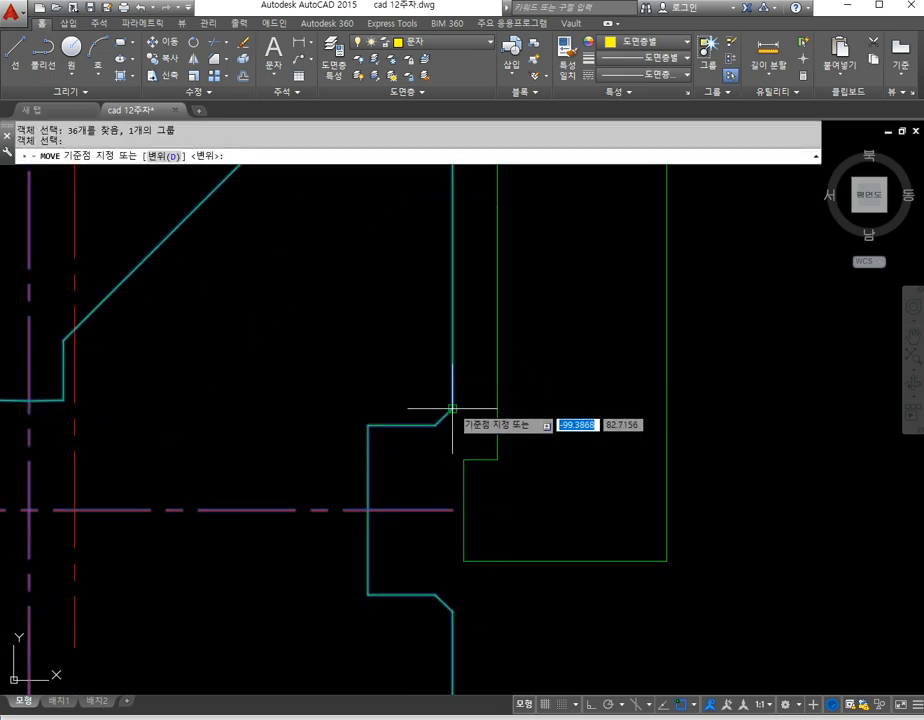
left_click(452, 409)
left_click(497, 461)
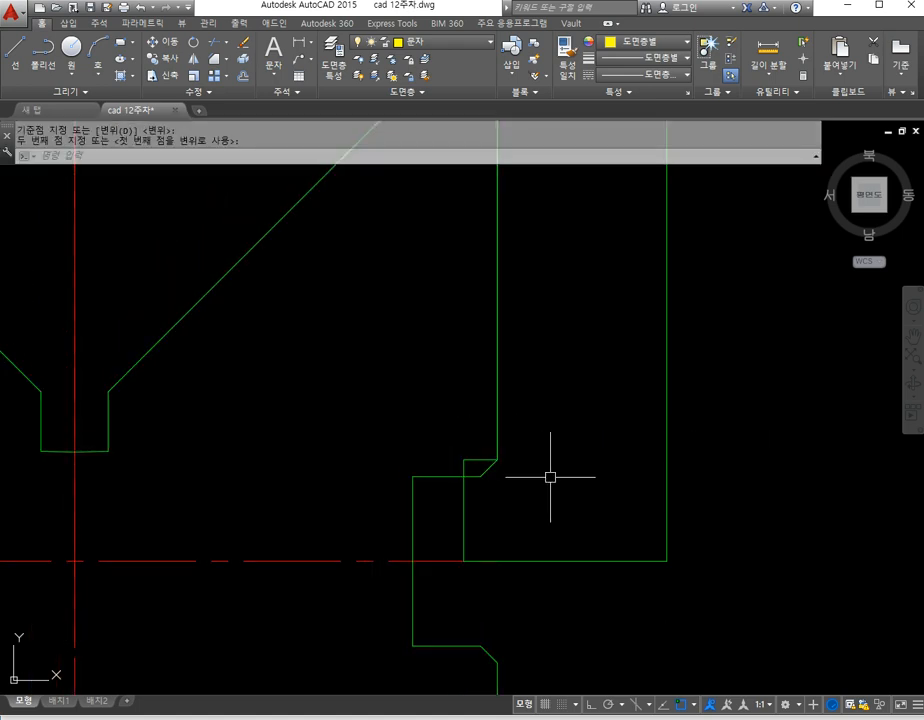
Step: Turn on ortho and move the base copy straight up by 1 mm onto the yoke's lower ledge
key("Return")
left_click(413, 514)
left_click(355, 494)
left_click(406, 500)
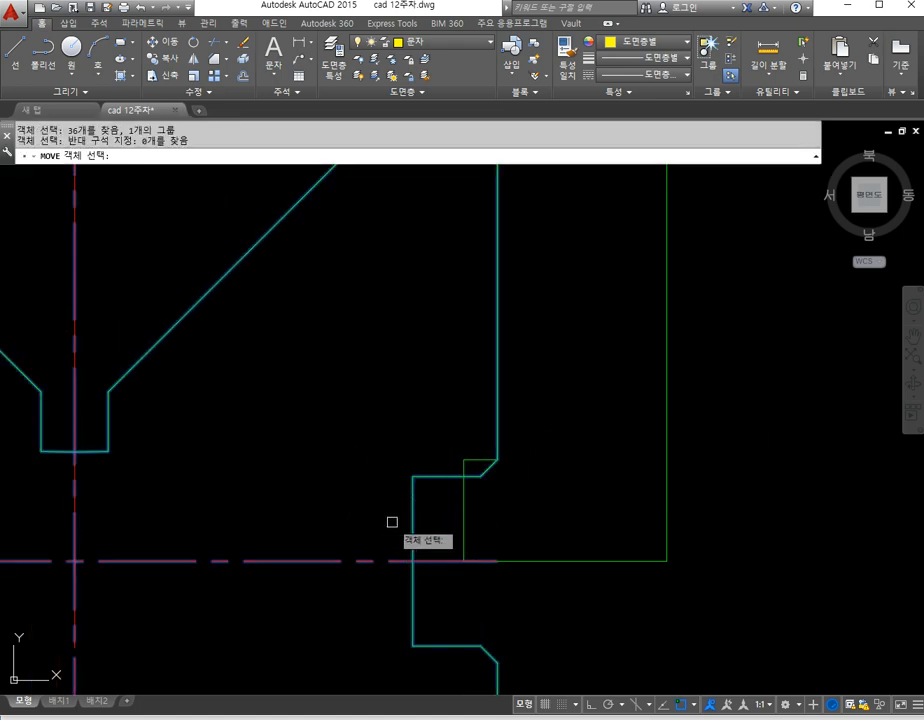
key("Return")
left_click(351, 484)
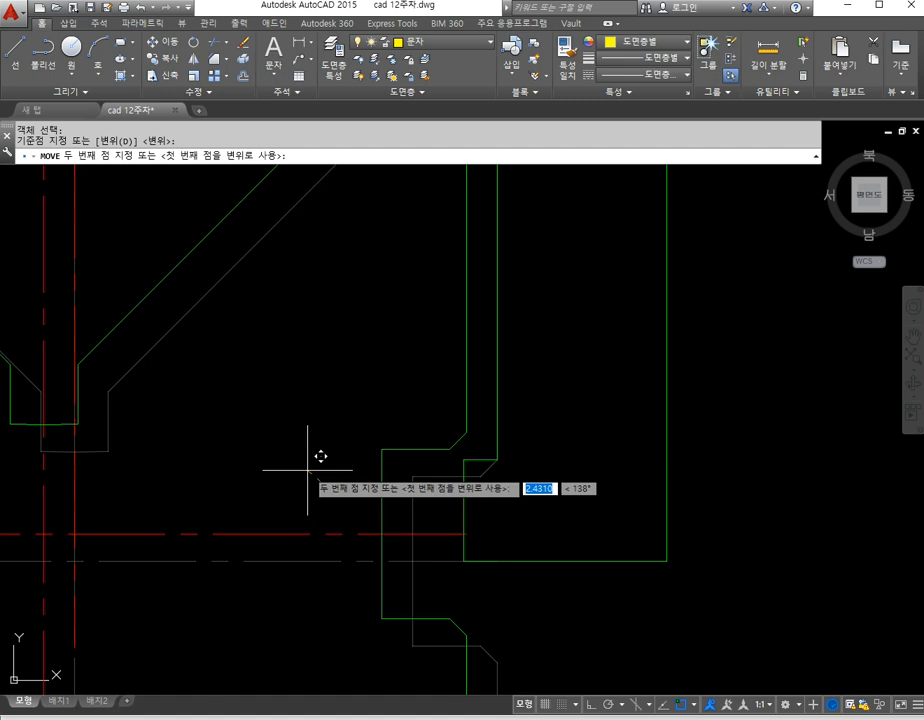
left_click(590, 704)
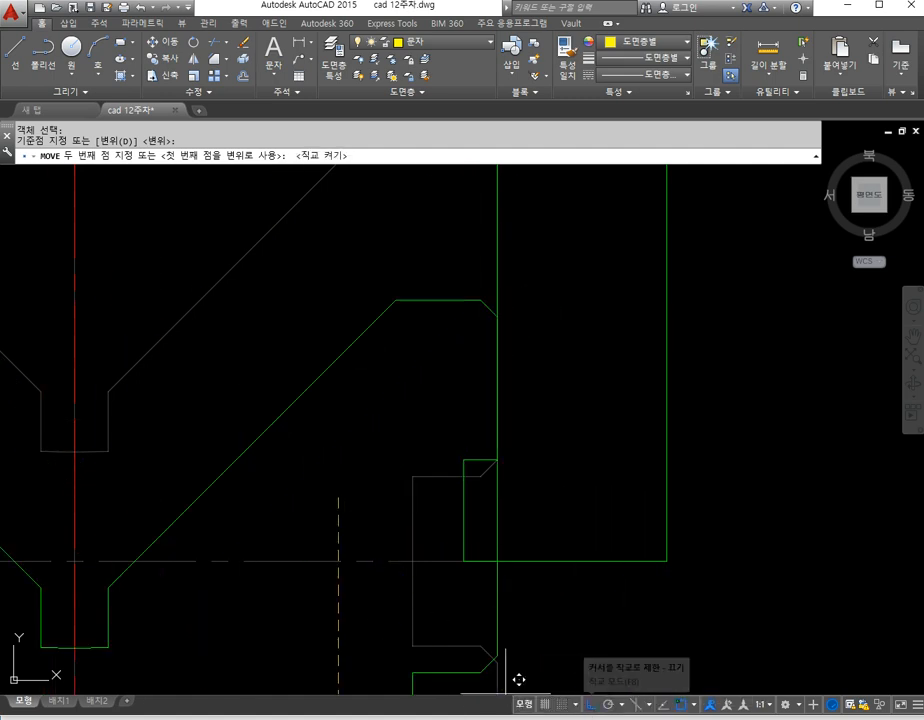
type("1")
key("Return")
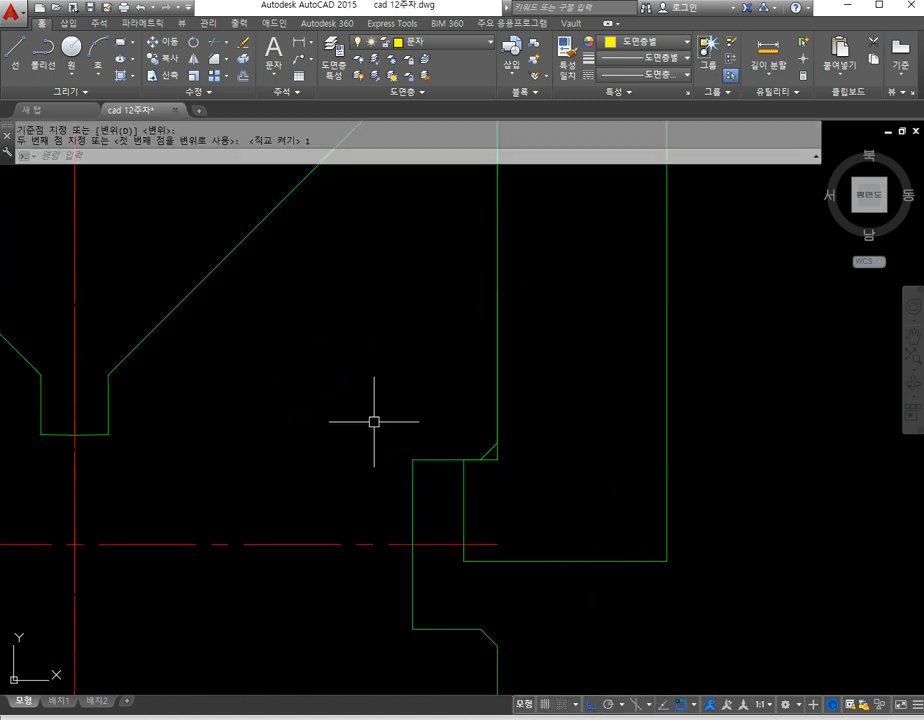
Step: Change the color of the grouped base copy to magenta
scroll(408, 495, "down", 3)
scroll(445, 388, "up", 4)
left_click(303, 380)
left_click(217, 382)
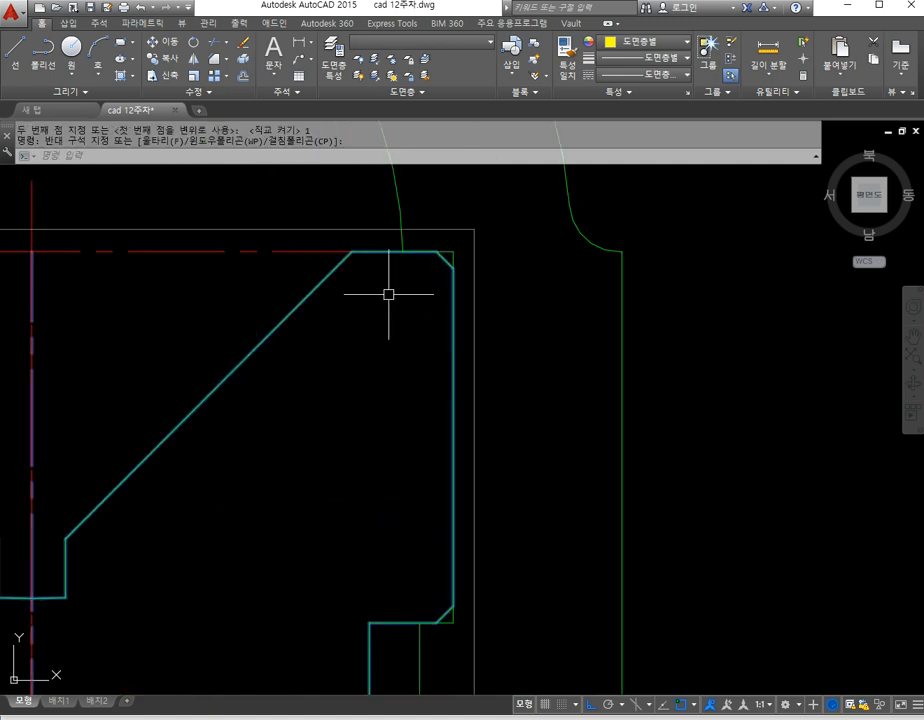
left_click(645, 42)
left_click(662, 177)
key("Escape")
key("Escape")
scroll(508, 393, "down", 3)
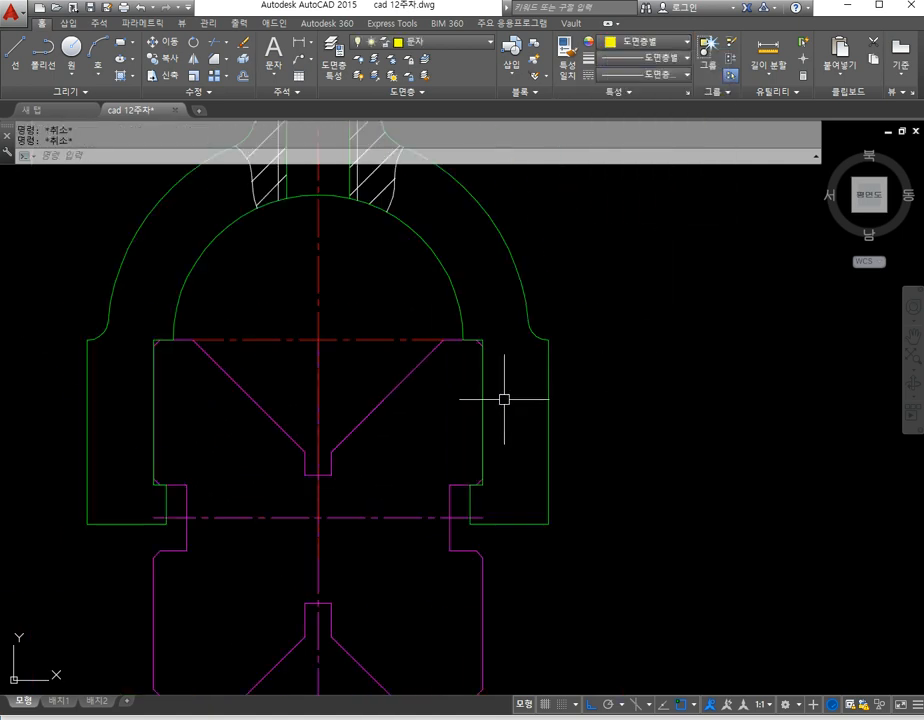
Step: Inspect how the base fits the yoke's right leg, and move the magenta base copy straight down, clear of the yoke
scroll(474, 508, "up", 5)
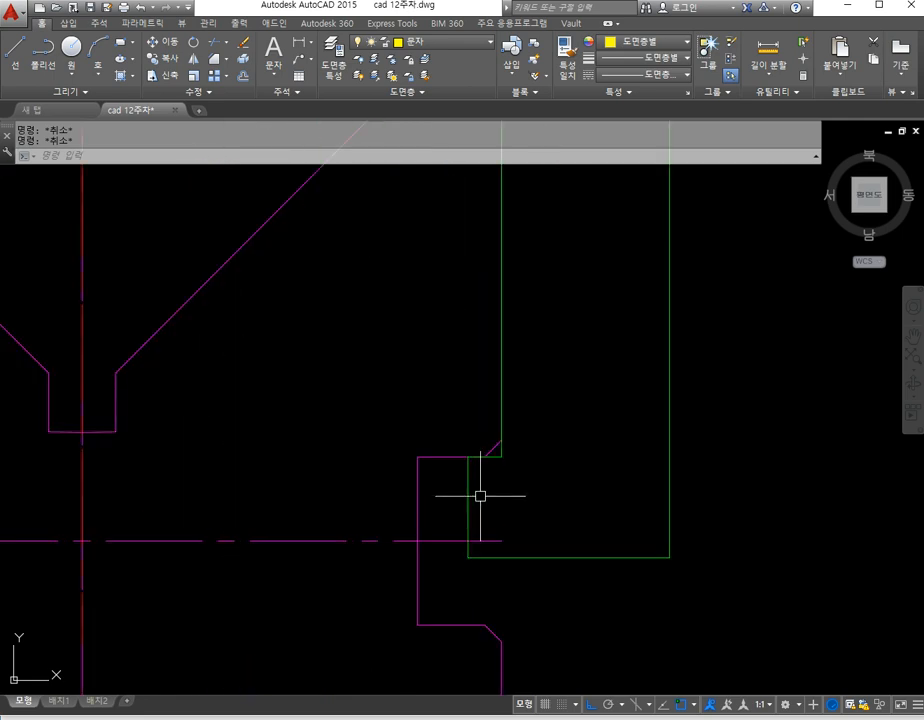
scroll(477, 461, "up", 2)
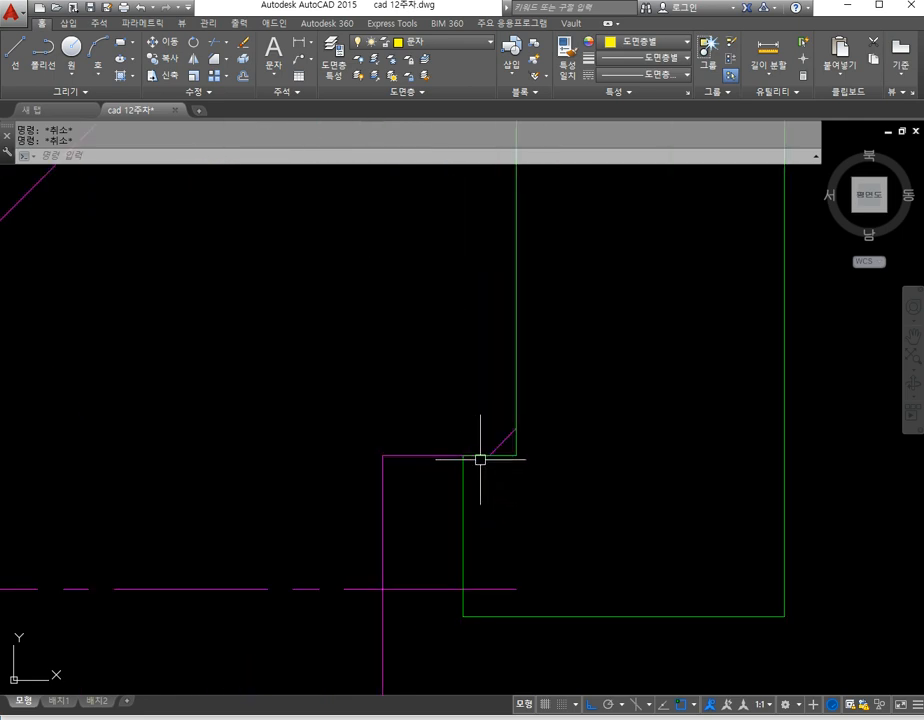
scroll(437, 516, "down", 5)
scroll(470, 520, "down", 4)
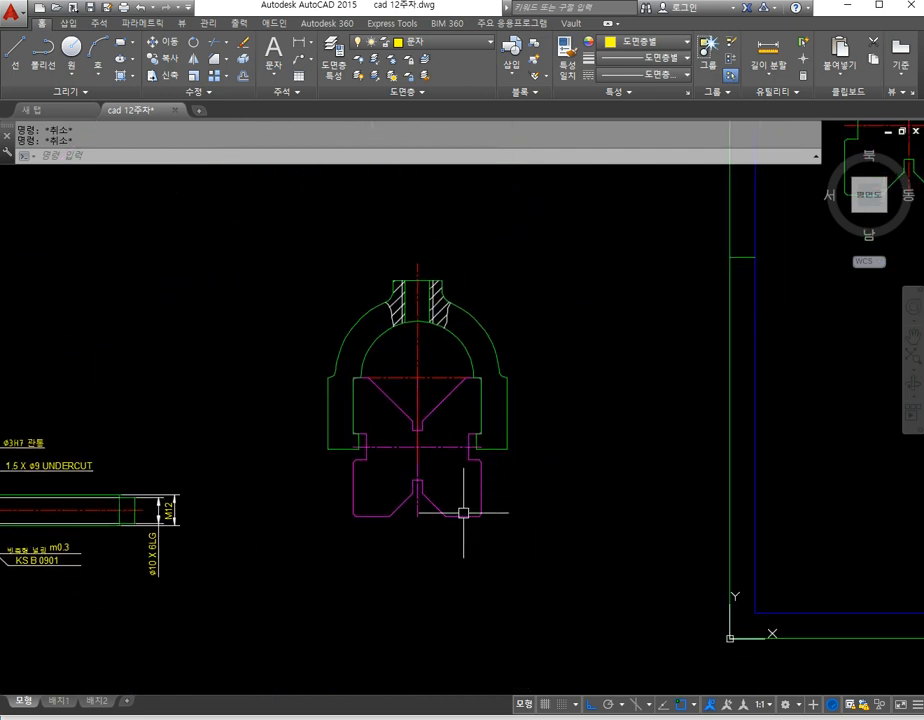
type("m")
key("Return")
left_click(480, 509)
key("Return")
left_click(572, 400)
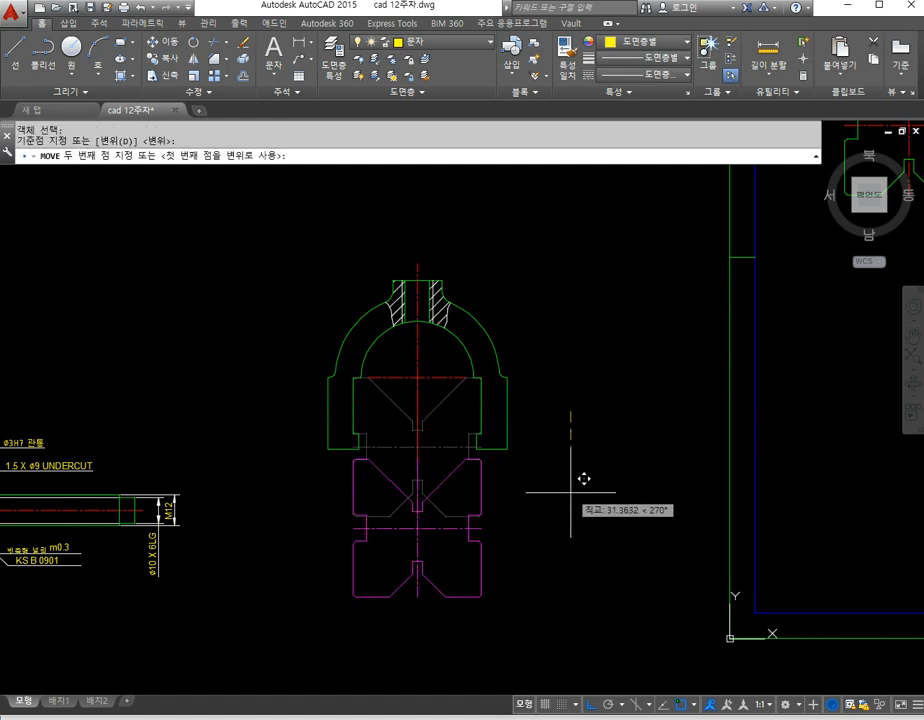
left_click(584, 492)
scroll(478, 340, "up", 3)
left_click(487, 337)
left_click(477, 353)
key("Escape")
key("Escape")
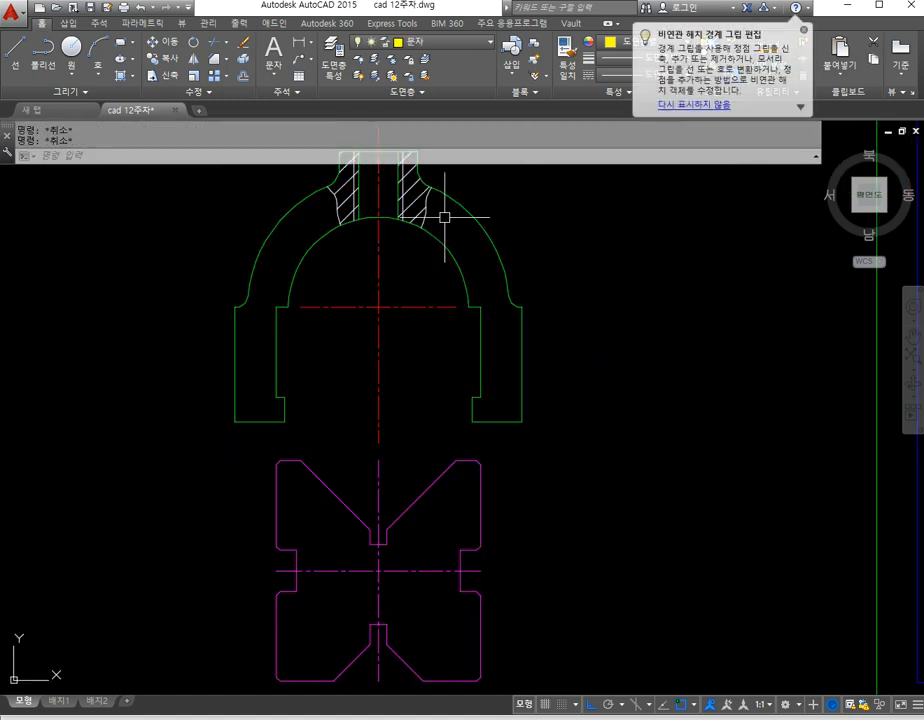
Step: Add a vertical linear dimension for the inner edge of the yoke copy's right leg, placed outside the leg
left_click(297, 43)
left_click(483, 307)
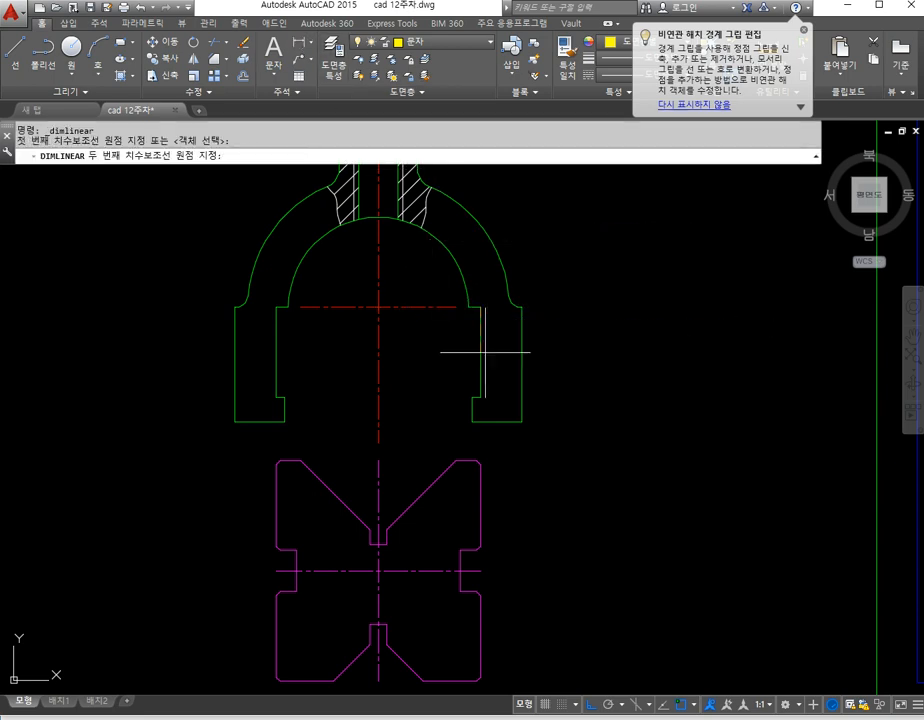
left_click(483, 397)
left_click(588, 385)
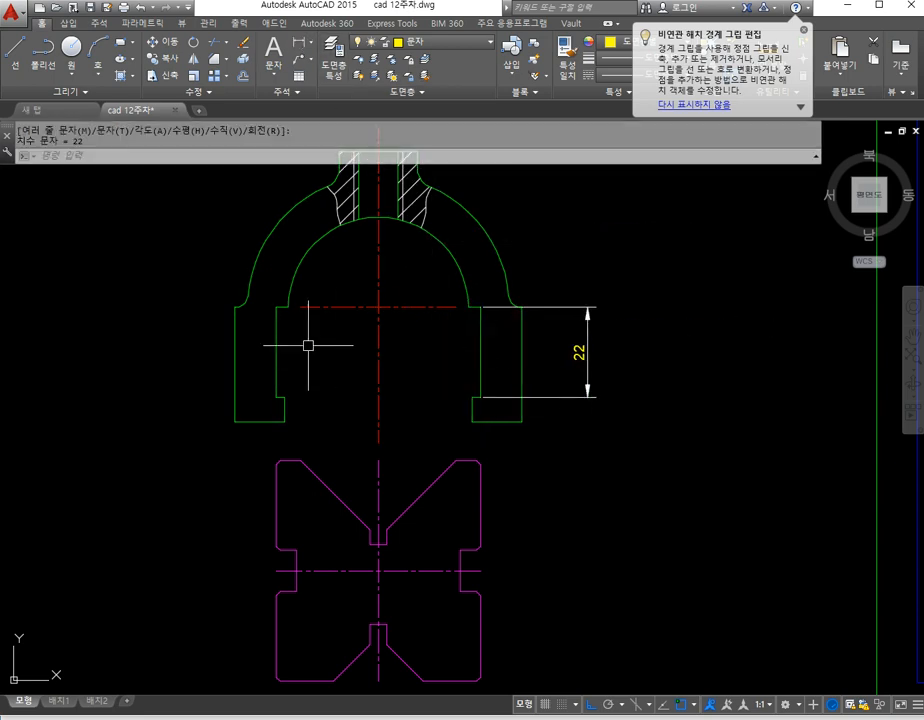
Step: Dimension the inner width between the yoke copy's legs and raise its dimension line into the arch
key("Return")
left_click(276, 307)
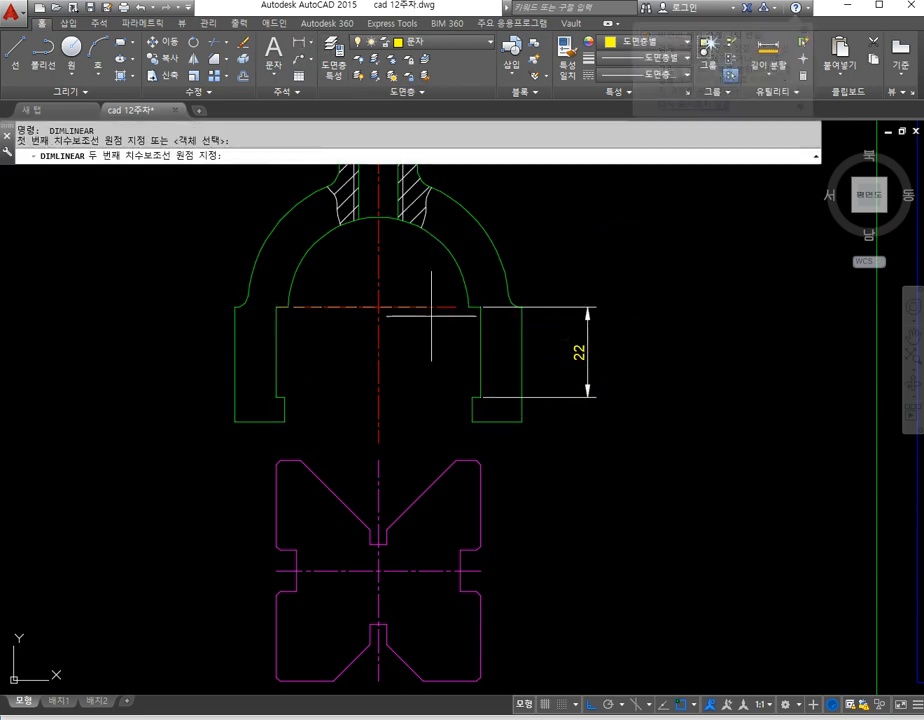
left_click(481, 307)
left_click(440, 307)
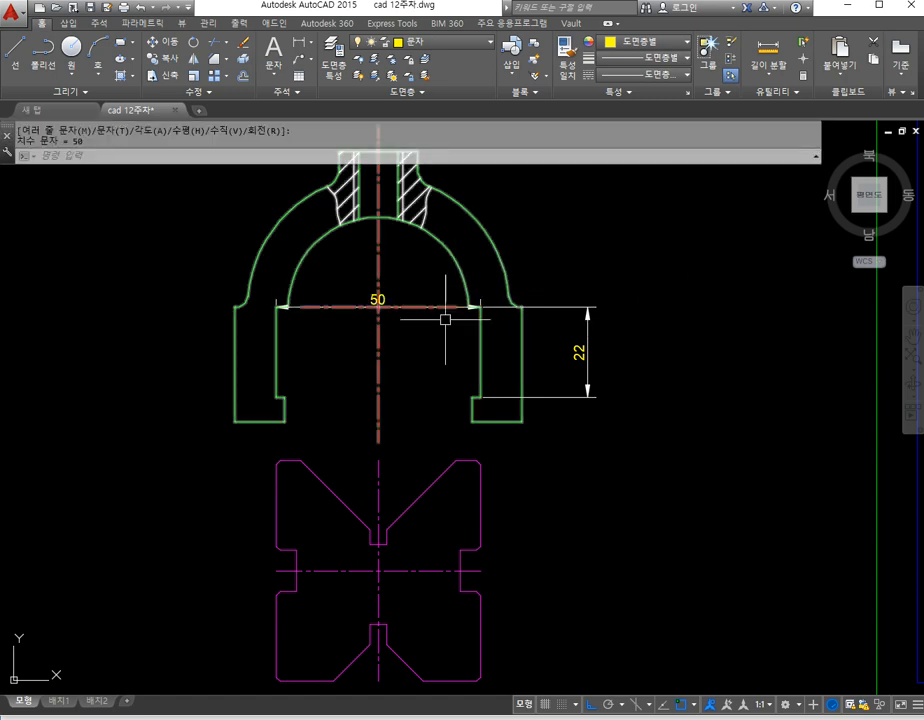
left_click(376, 307)
left_click(377, 299)
left_click(377, 264)
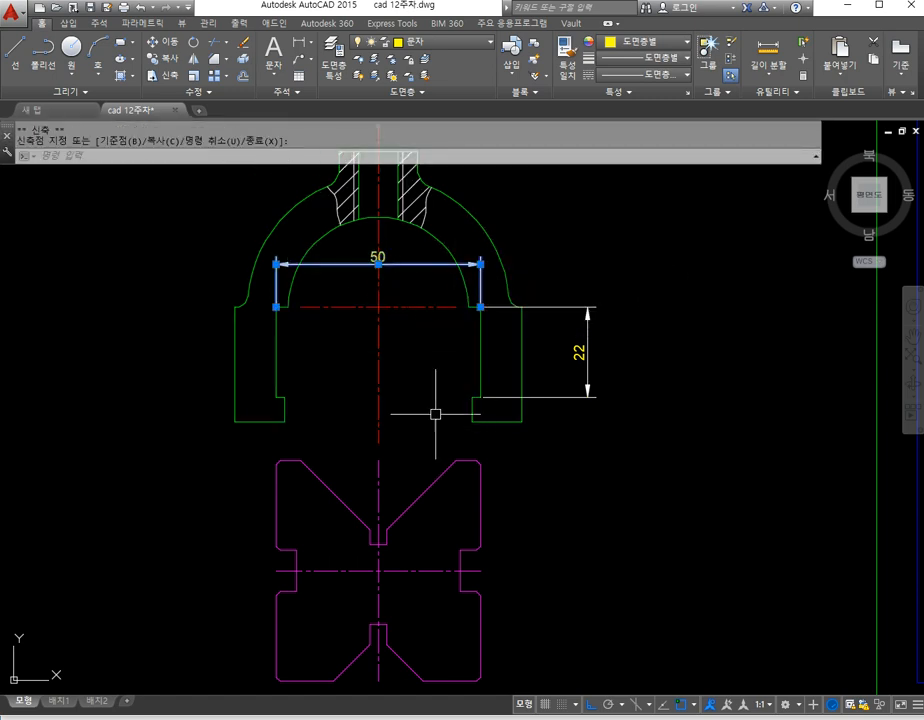
key("Escape")
key("Escape")
Step: Dimension the magenta base copy's overall width and the height from its top edge to the right groove
middle_click_drag(427, 447, 389, 402)
type("dli")
key("Return")
left_click(441, 416)
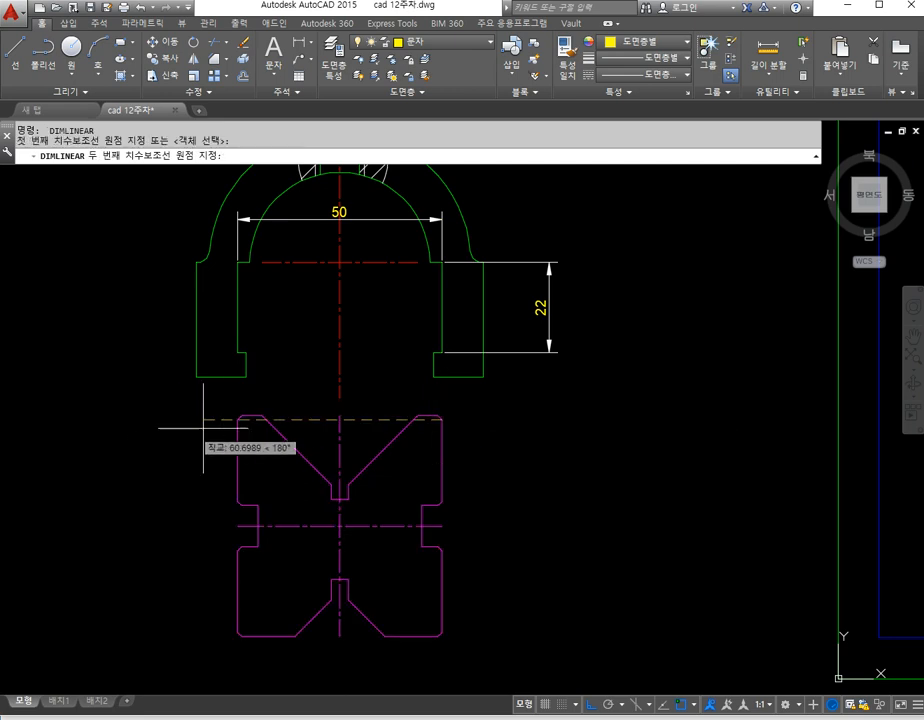
left_click(237, 416)
left_click(300, 369)
key("Return")
left_click(437, 414)
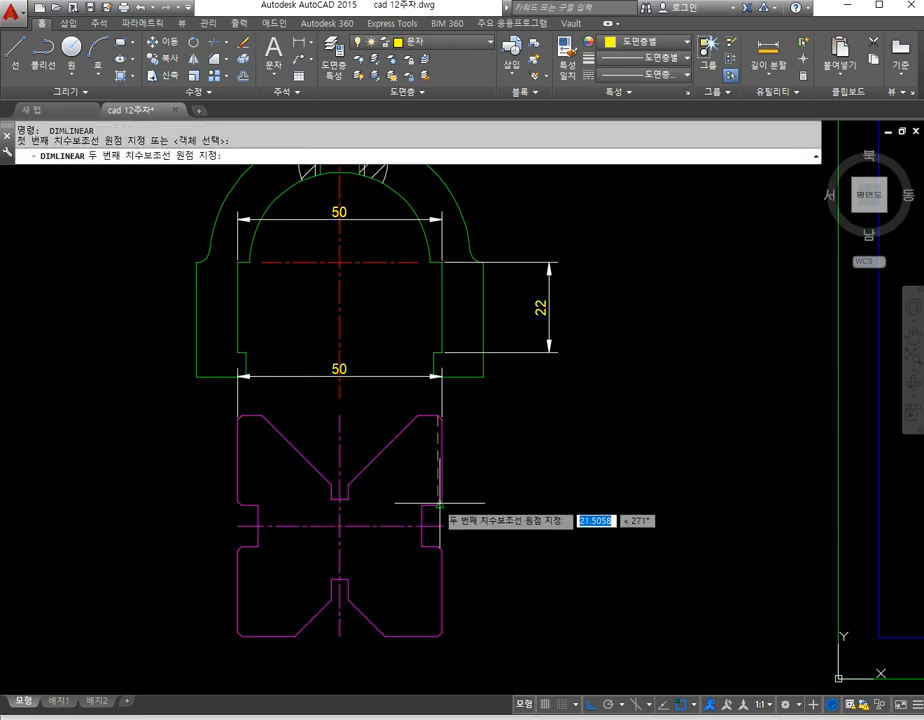
left_click(437, 506)
left_click(489, 488)
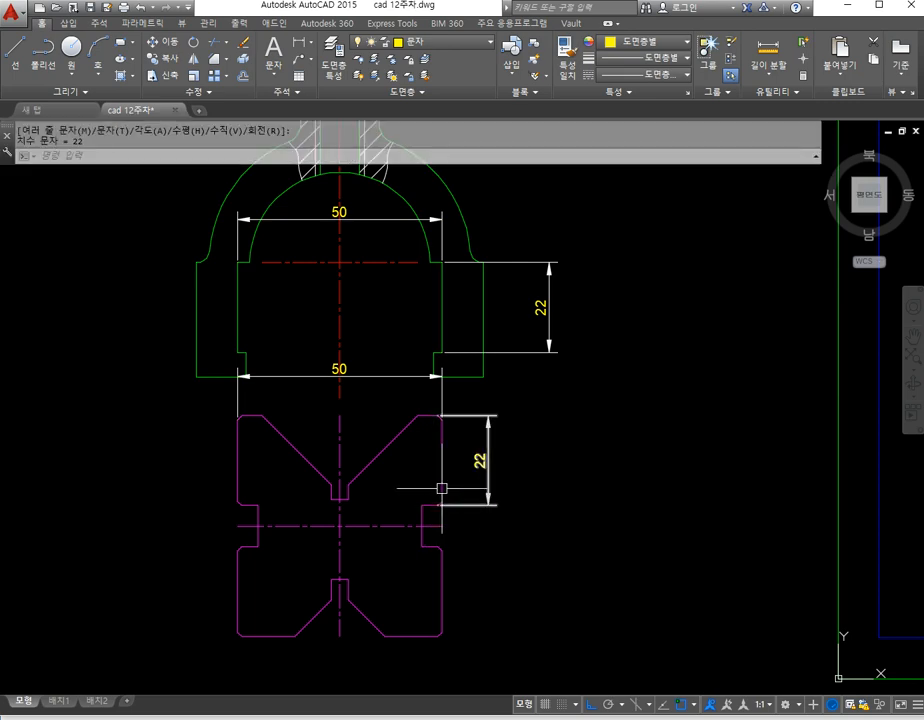
Step: Dimension the overall width of the original base's front view inside the drawing frame, placed above the view
scroll(471, 431, "down", 5)
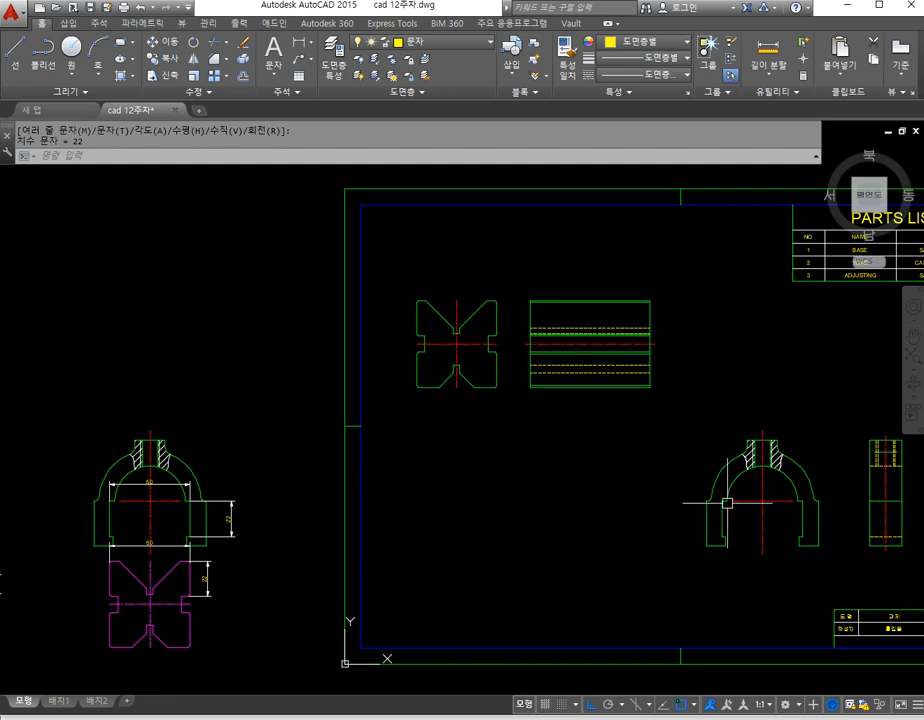
scroll(497, 337, "up", 6)
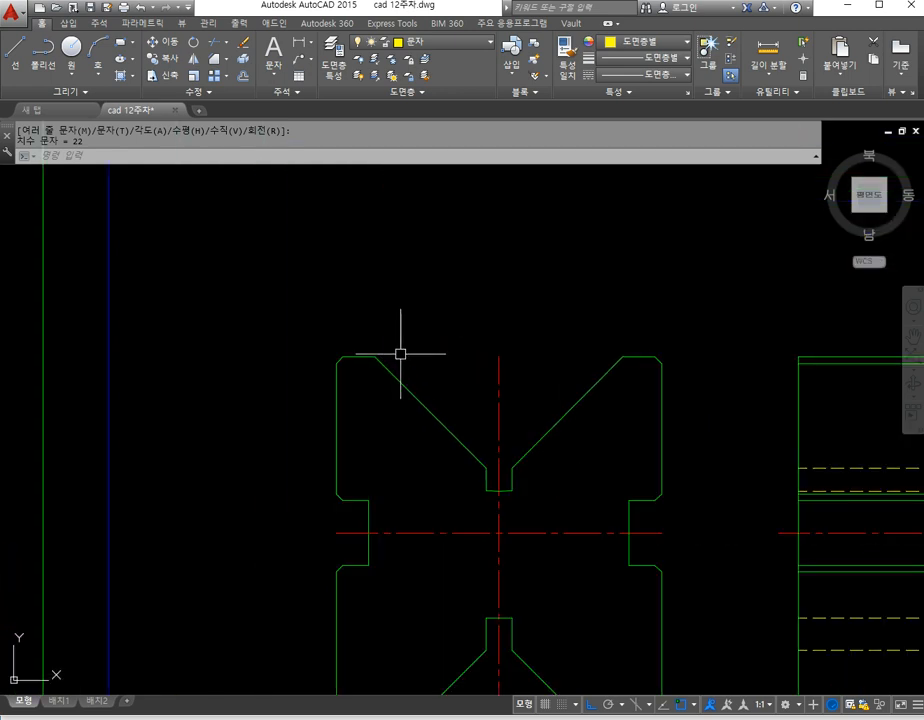
scroll(360, 242, "down", 4)
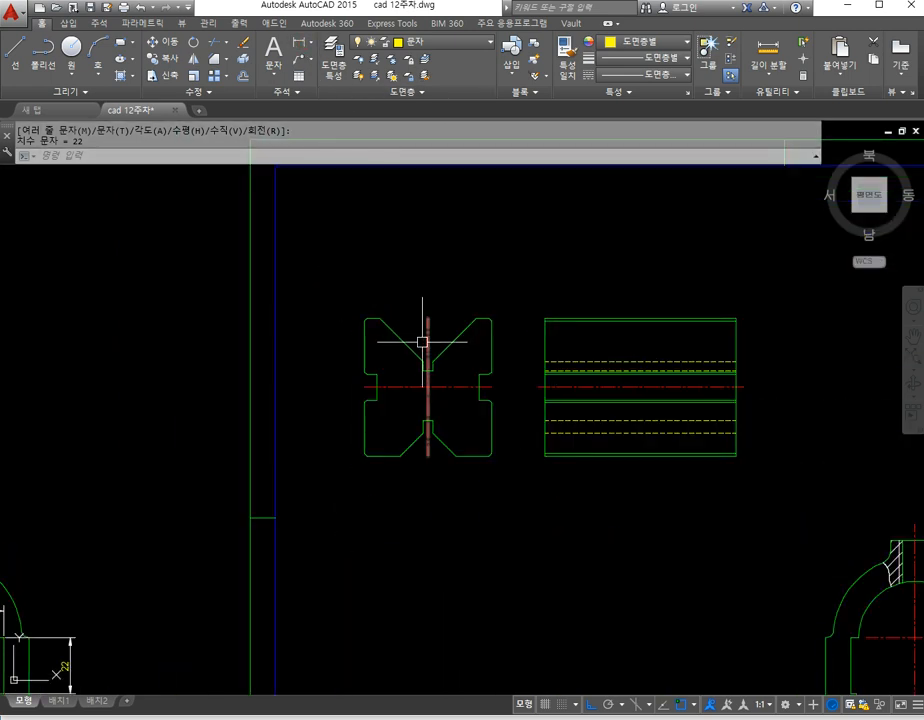
scroll(423, 336, "up", 2)
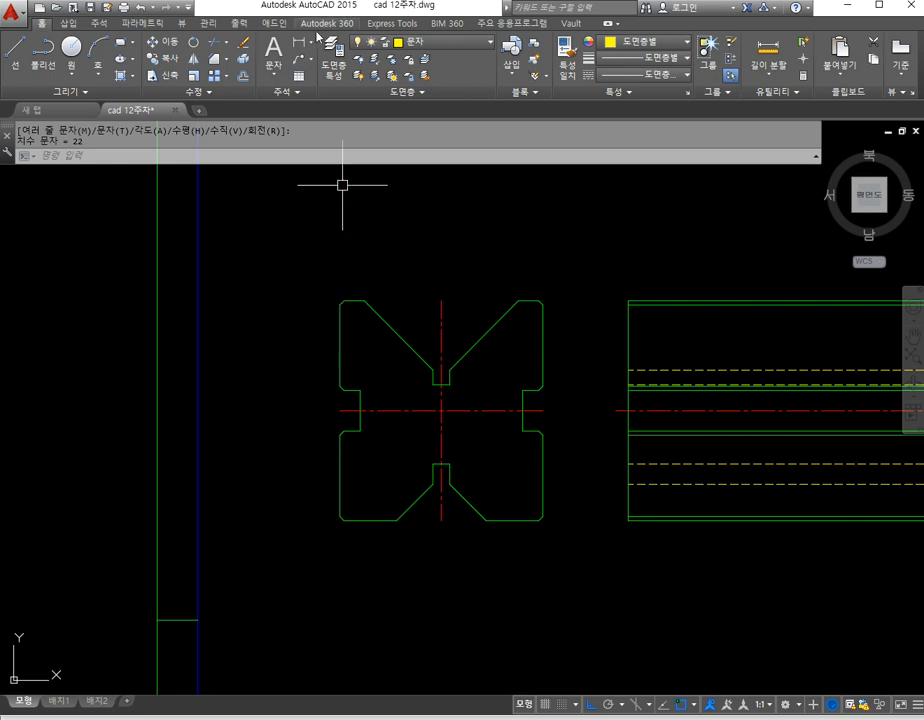
key("space")
left_click(342, 303)
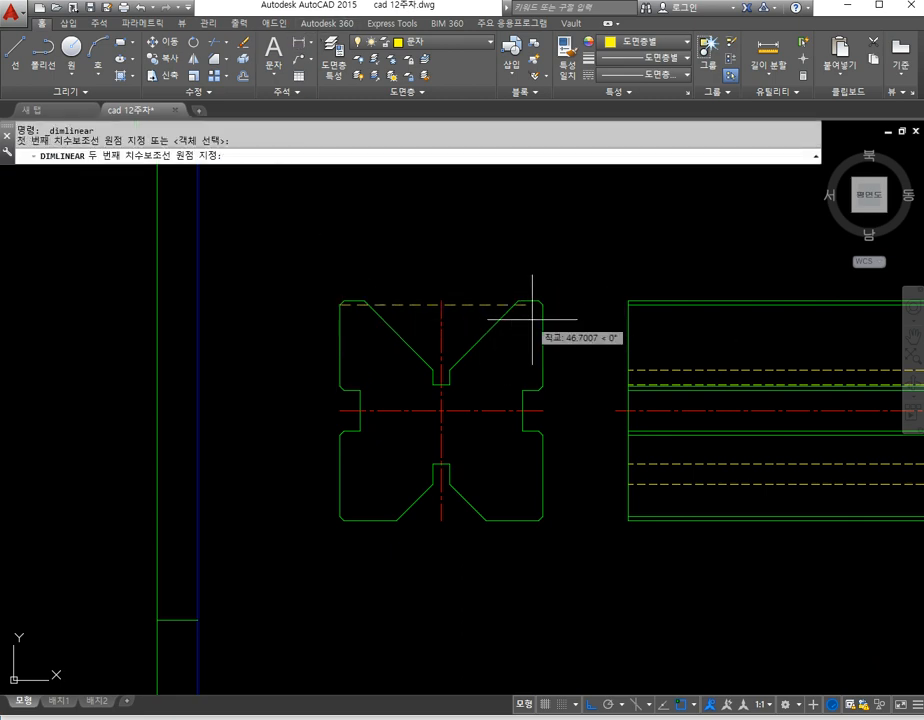
left_click(546, 313)
left_click(495, 255)
Step: Dimension the heights of the original base's side sections above and below the left groove, placed left of the view
key("space")
left_click(342, 302)
left_click(342, 388)
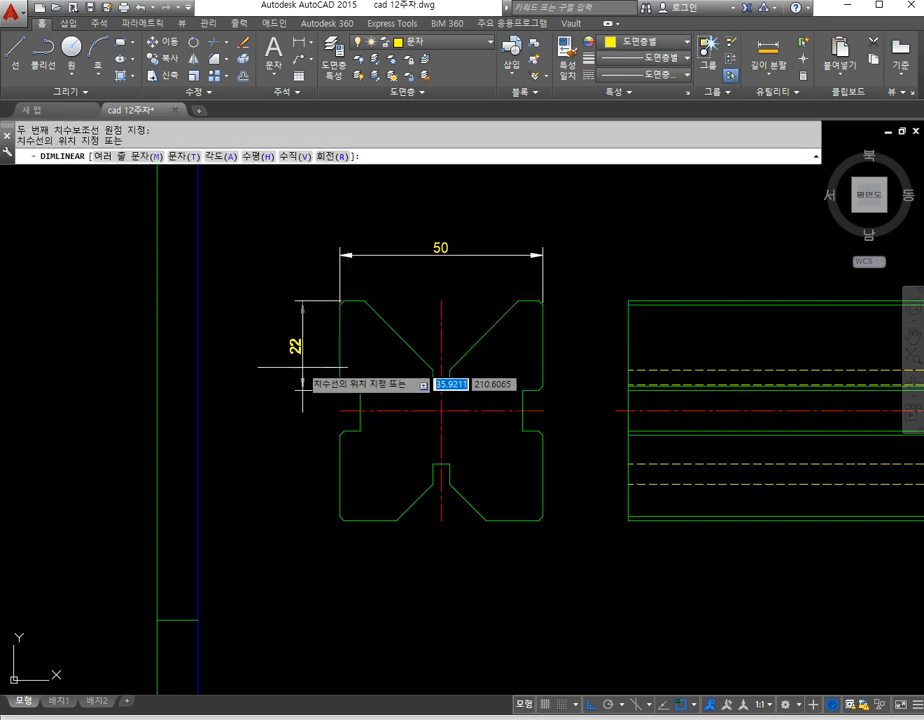
left_click(300, 386)
key("space")
left_click(342, 432)
left_click(342, 520)
left_click(297, 440)
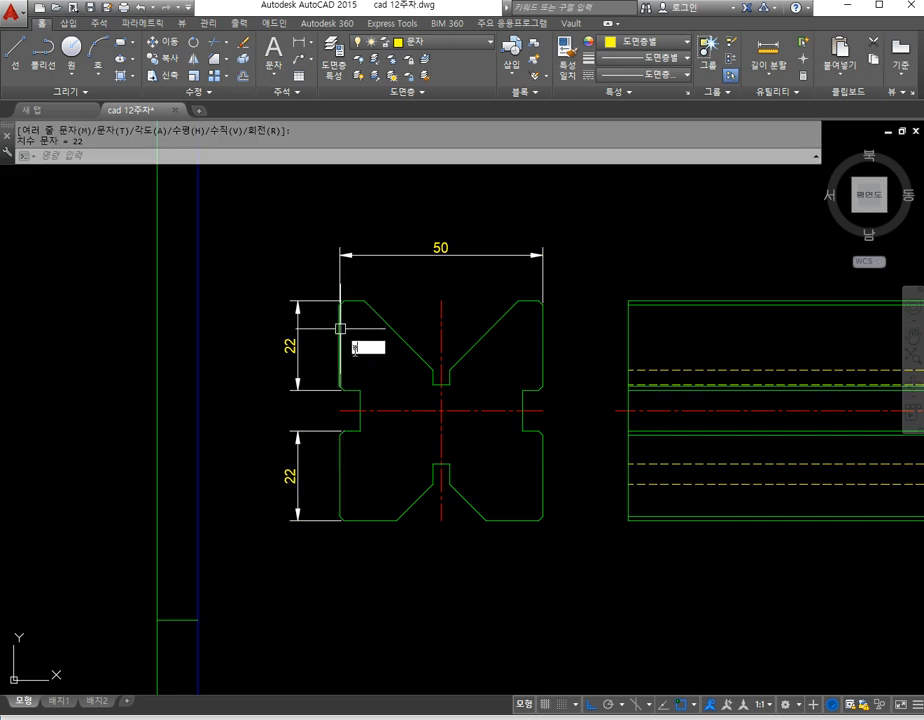
Step: Dimension the inner width between the legs of the original yoke's front view, placed below the view
key("Escape")
key("Escape")
scroll(252, 540, "down", 4)
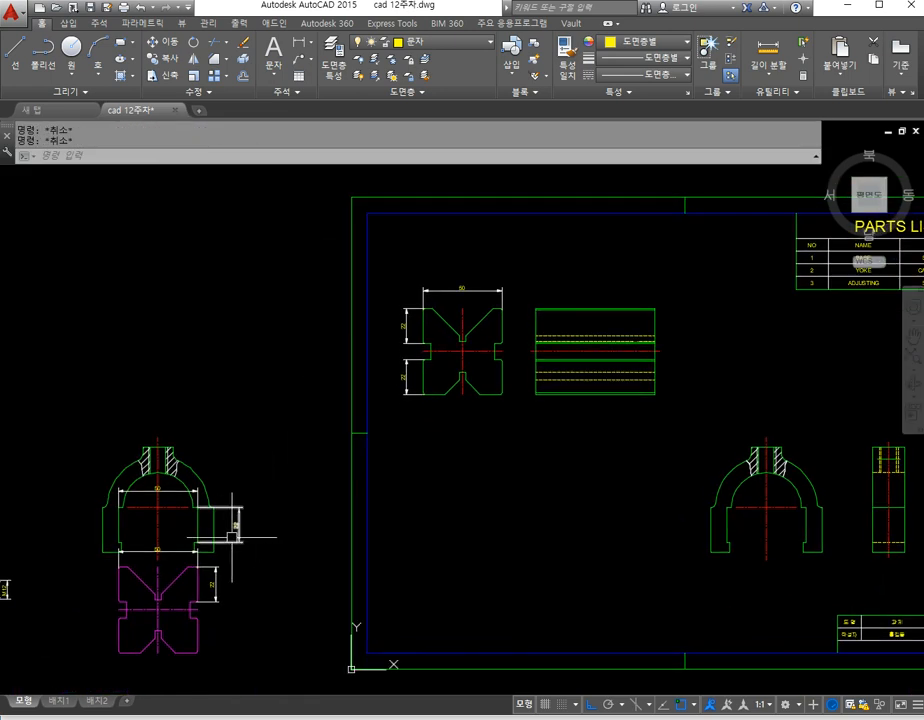
middle_click_drag(723, 532, 392, 428)
scroll(600, 490, "up", 4)
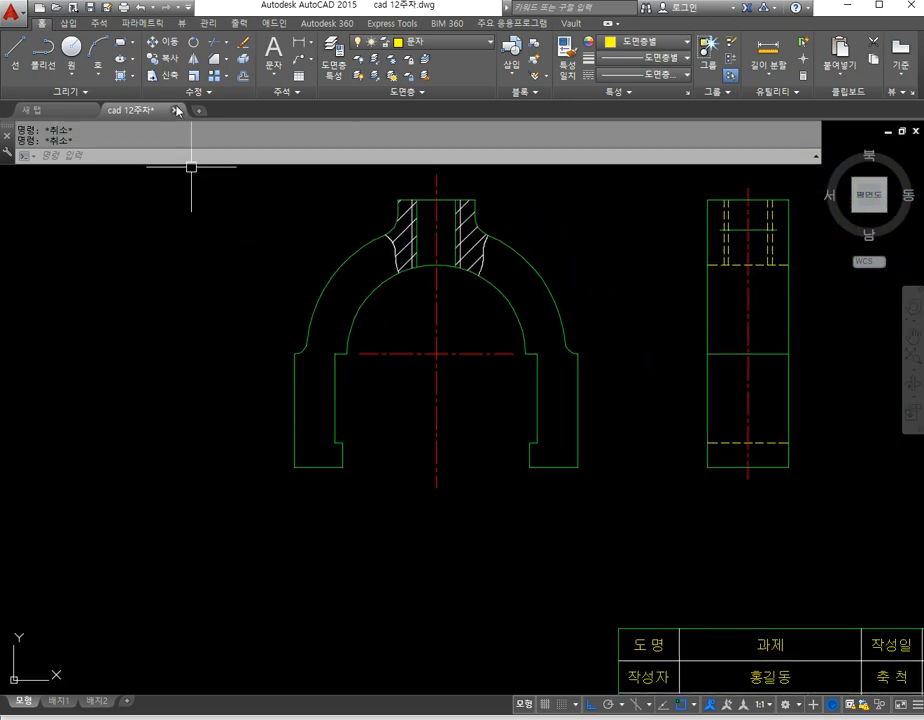
left_click(300, 44)
left_click(335, 441)
left_click(537, 441)
left_click(533, 527)
Step: Dimension the inner height of the original yoke's left leg from the shoulder down to the hook, placed left of the view
key("Return")
left_click(334, 353)
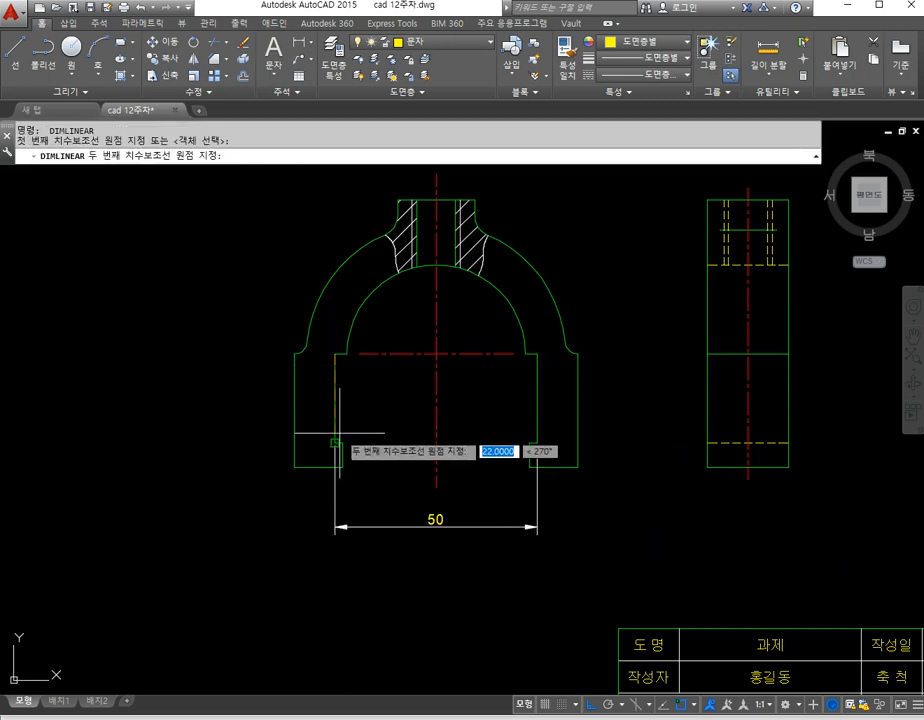
left_click(335, 442)
left_click(240, 408)
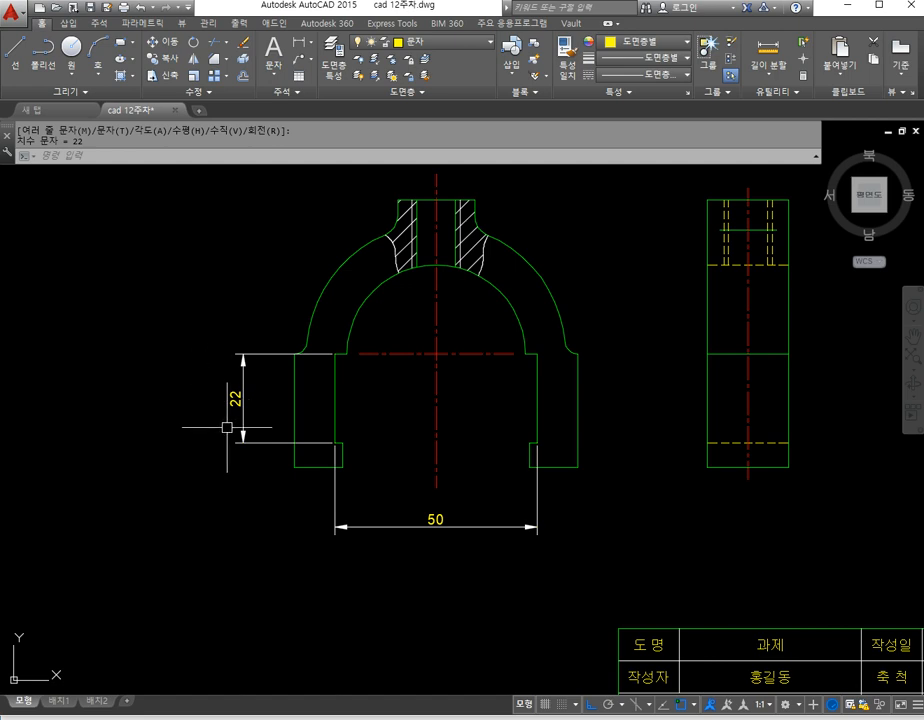
Step: Add the H7 tolerance class to the yoke's inner width and leg height dimensions, making them 50H7 and 22H7
type("ed")
key("Return")
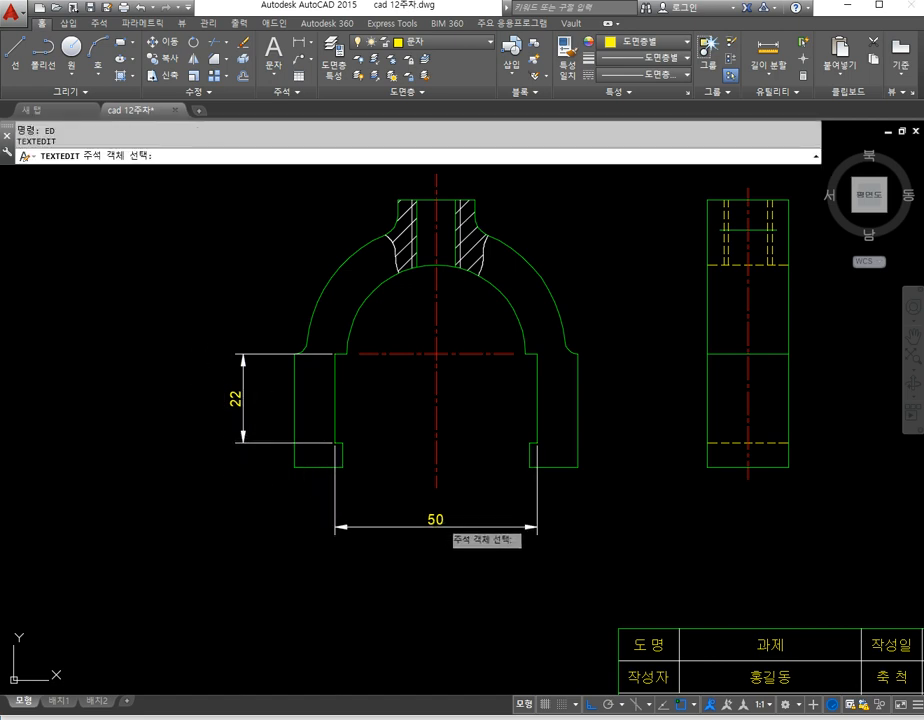
left_click(437, 522)
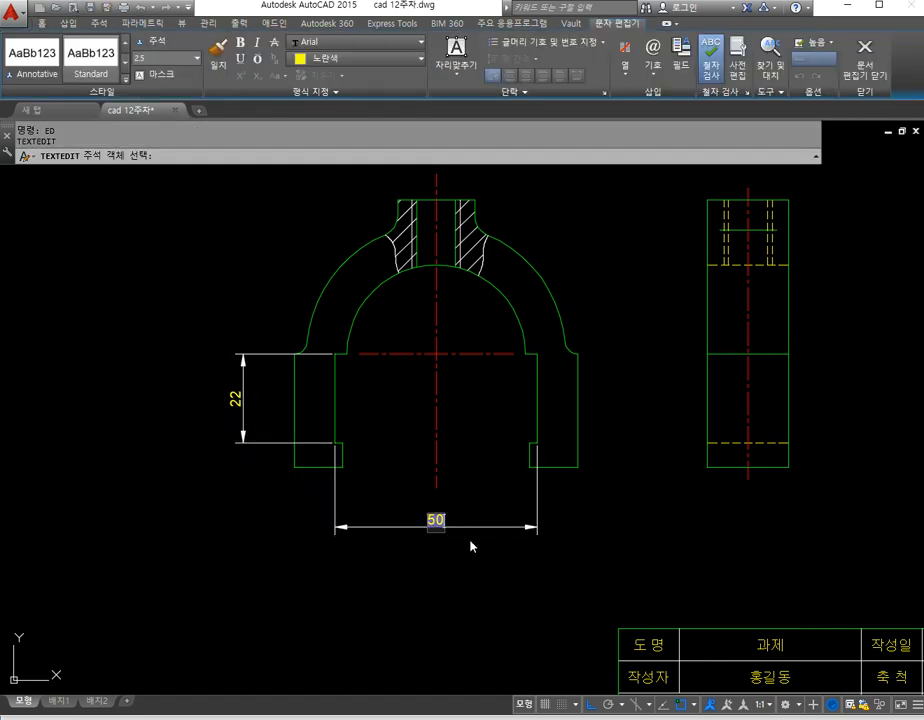
left_click(471, 546)
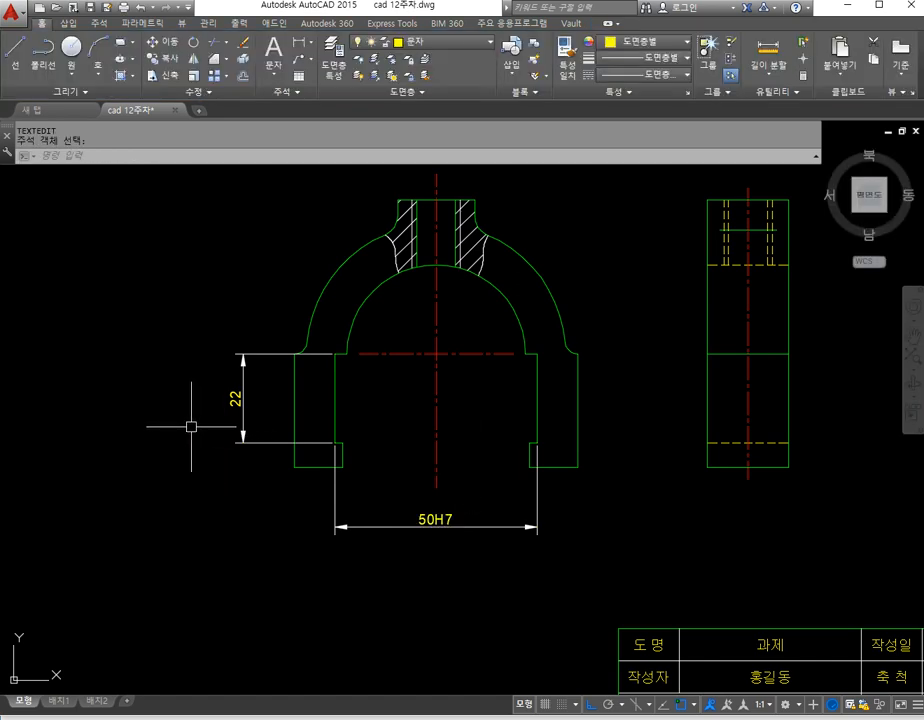
left_click(247, 437)
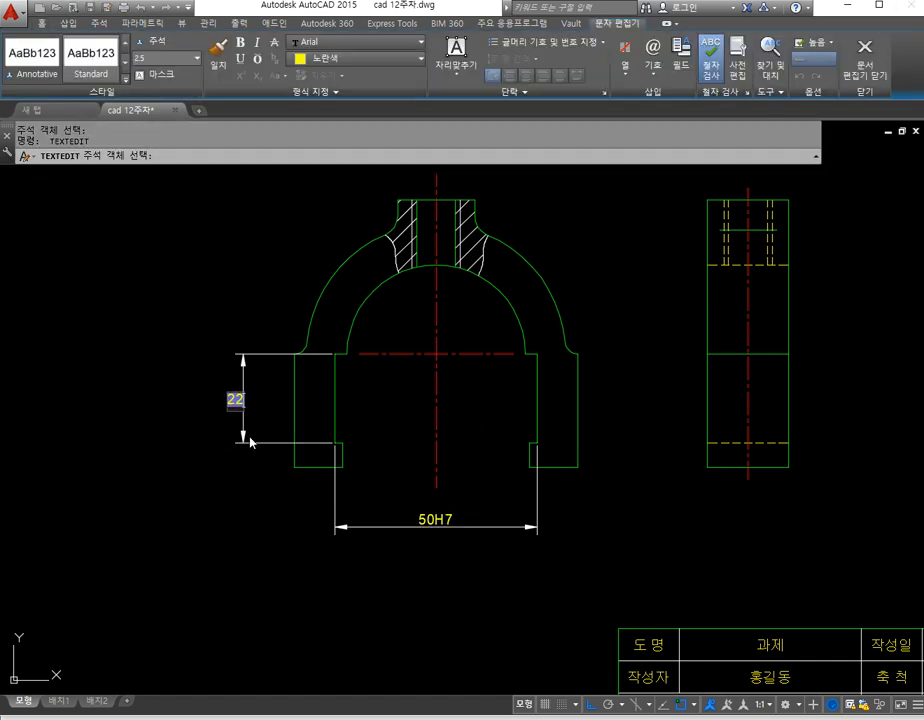
left_click(240, 453)
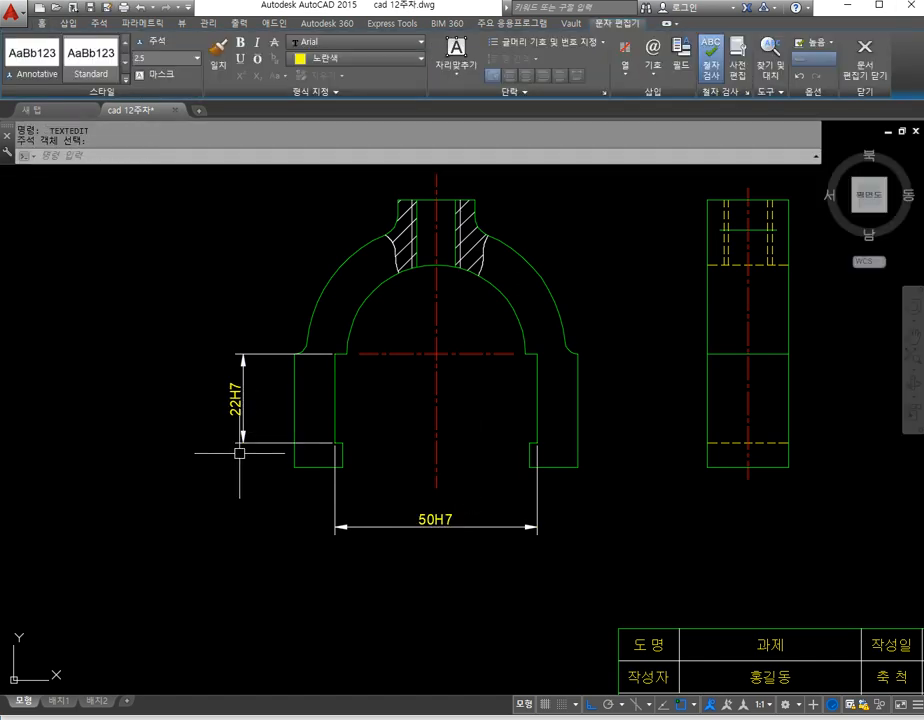
key("Escape")
key("Escape")
Step: Add the g6 tolerance class to the base front view's overall width dimension, making it 50g6
scroll(245, 508, "down", 2)
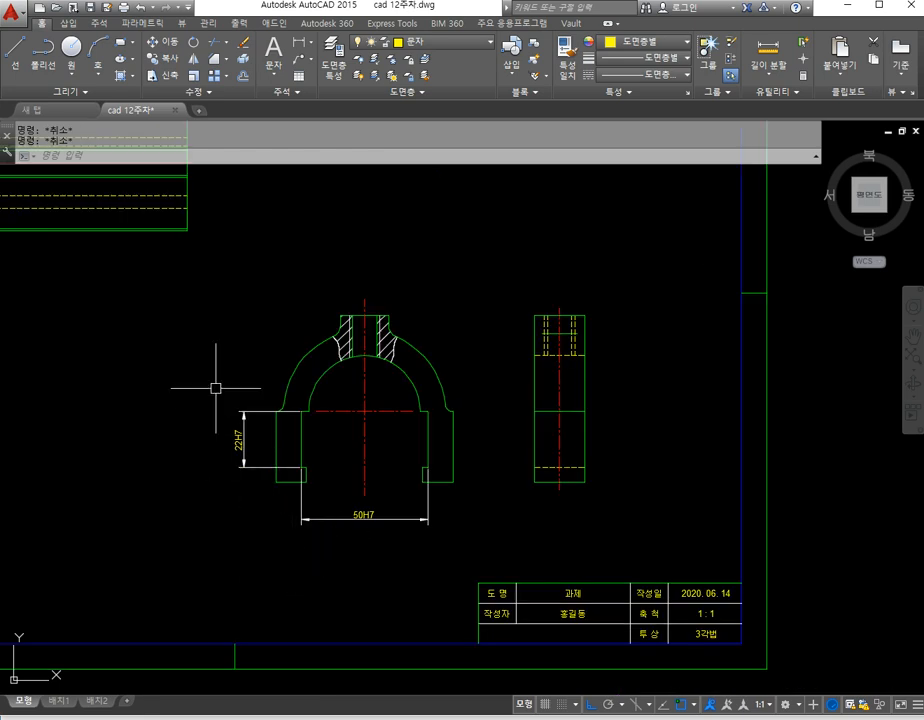
middle_click_drag(216, 388, 333, 488)
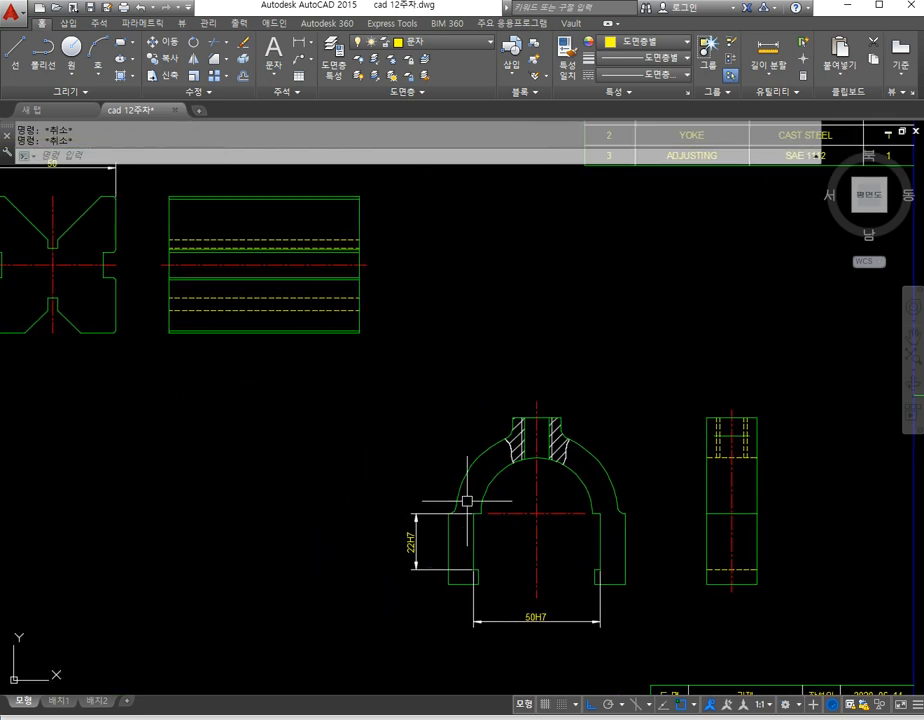
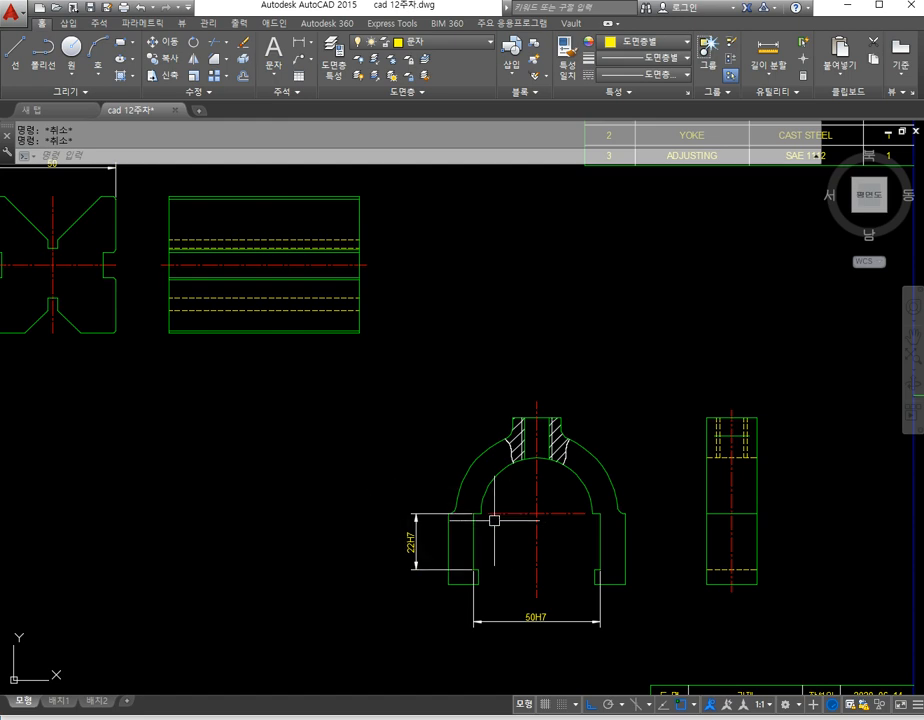
mouse_move(255, 426)
middle_mouse_down()
mouse_move(316, 431)
mouse_move(429, 462)
middle_mouse_up()
middle_click_drag(208, 354, 327, 415)
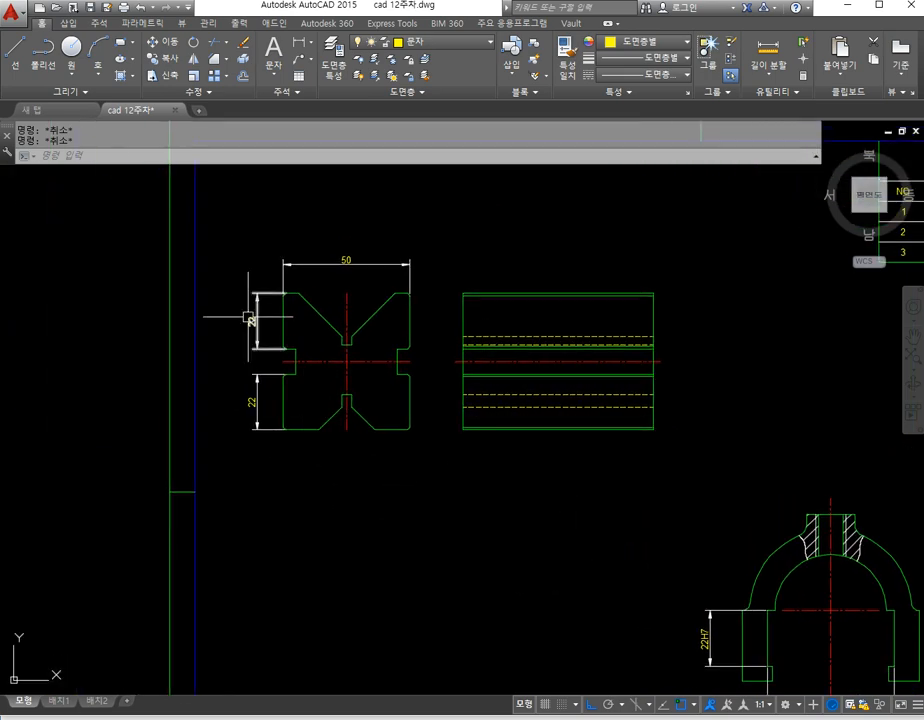
scroll(249, 318, "up", 2)
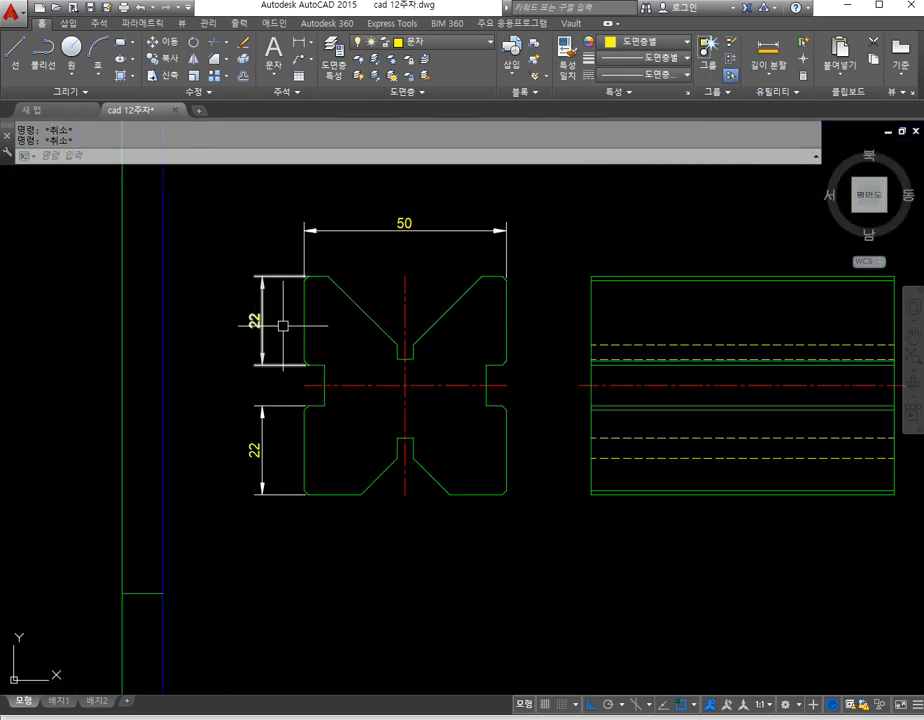
scroll(269, 320, "up", 2)
middle_click_drag(326, 313, 307, 447)
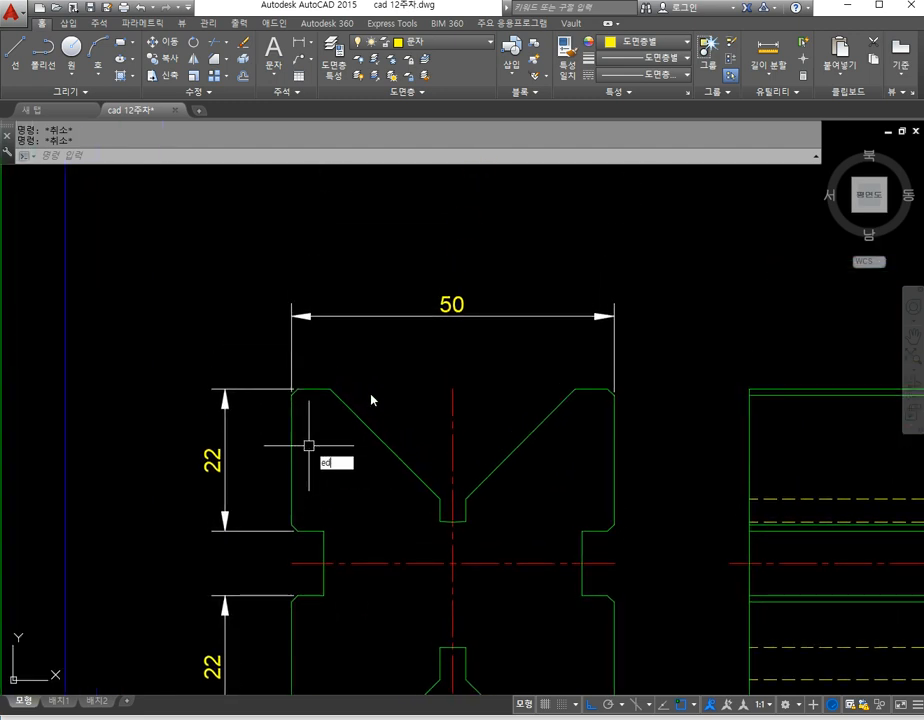
key("Return")
left_click(452, 318)
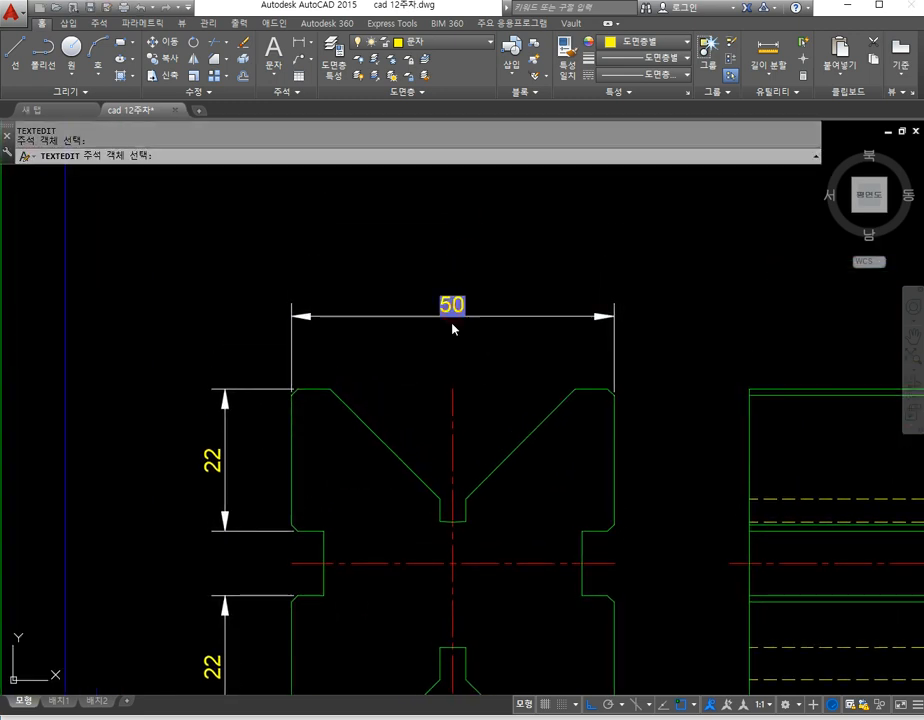
type("g6")
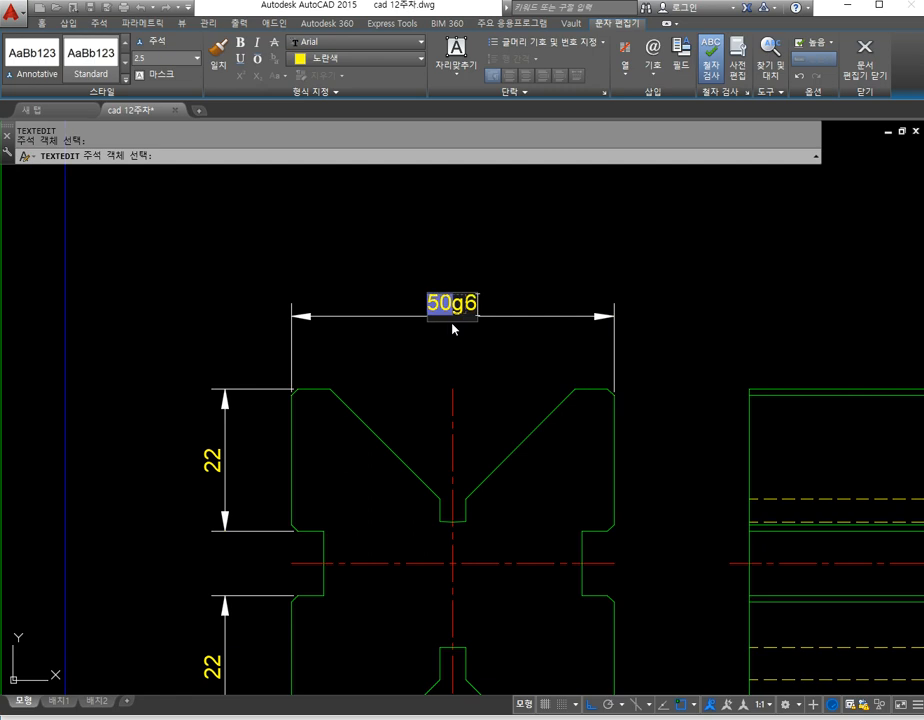
left_click(206, 446)
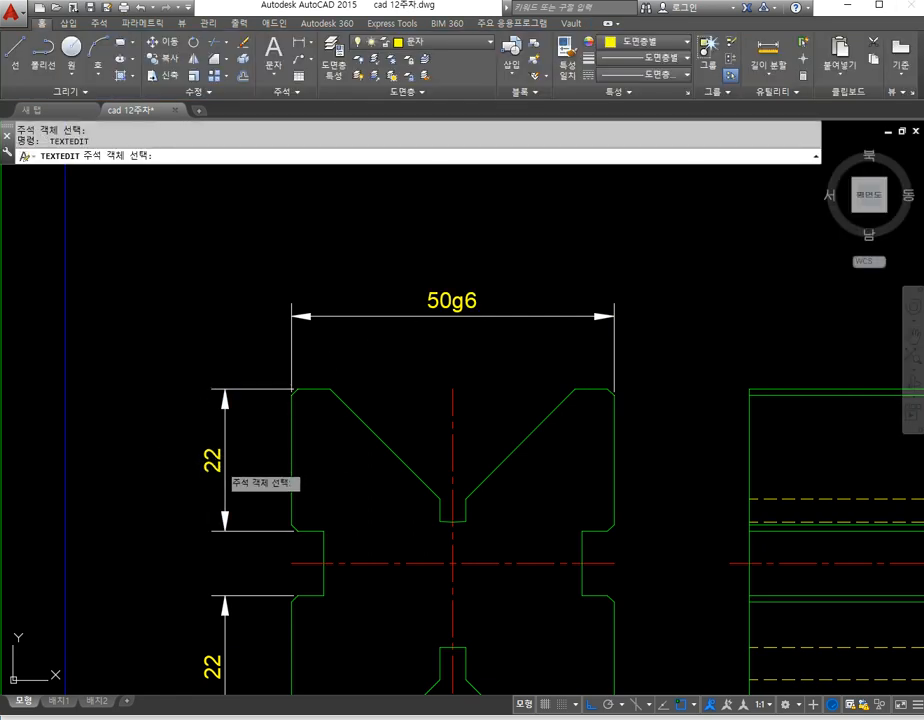
Step: Add the g6 tolerance class to both side height dimensions of the base, making each 22g6
left_click(217, 484)
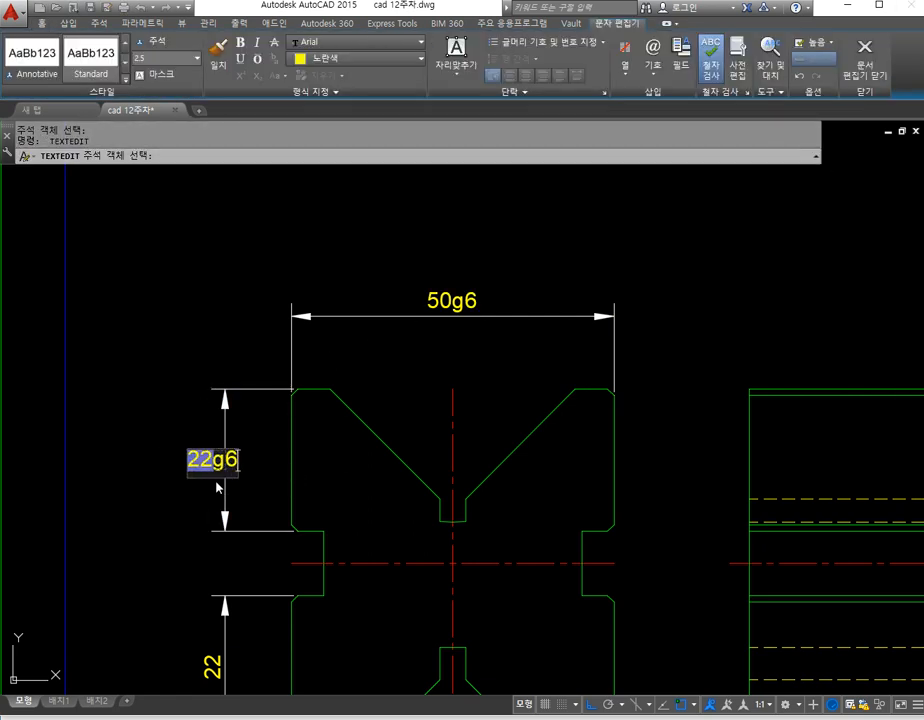
left_click(195, 596)
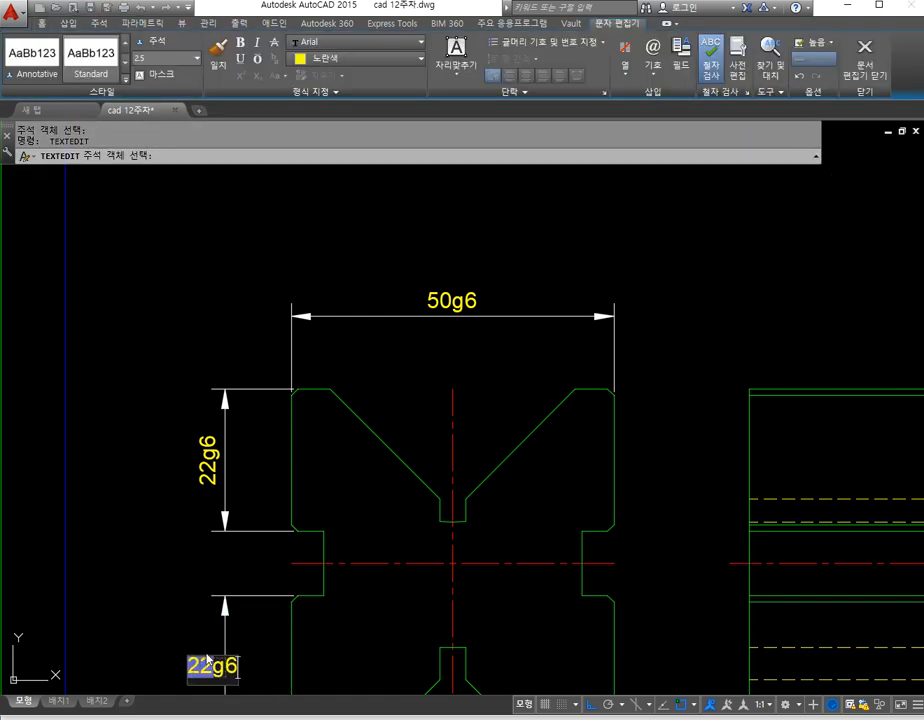
type("g6")
left_click(186, 578)
Step: Compare the toleranced dimensions on the base's front view with those on the yoke
scroll(255, 609, "down", 4)
middle_click_drag(416, 548, 310, 377)
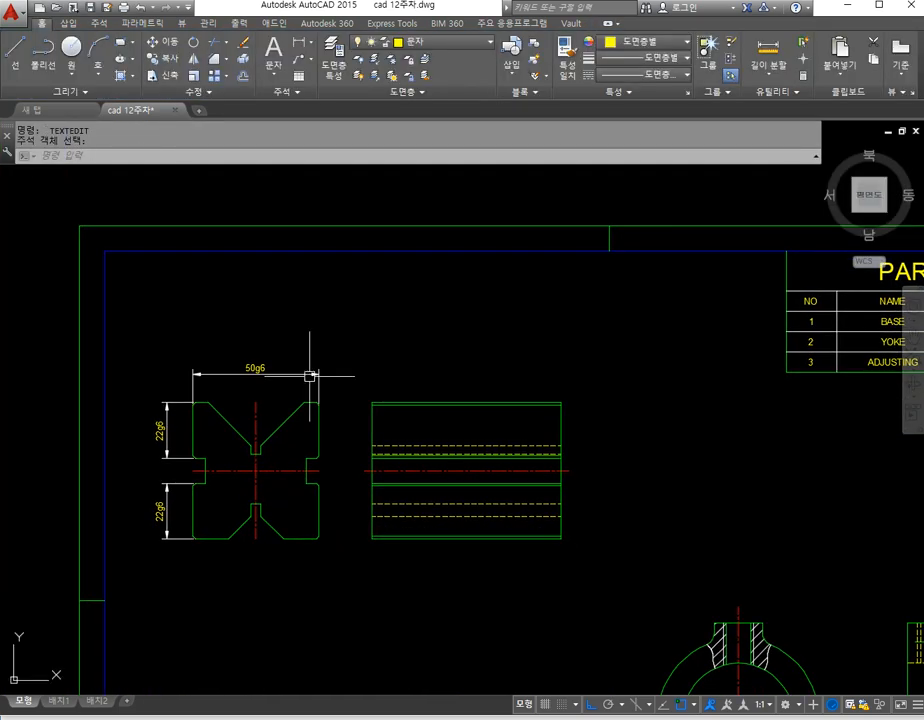
mouse_move(318, 457)
middle_mouse_down()
mouse_move(299, 437)
mouse_move(272, 450)
middle_mouse_up()
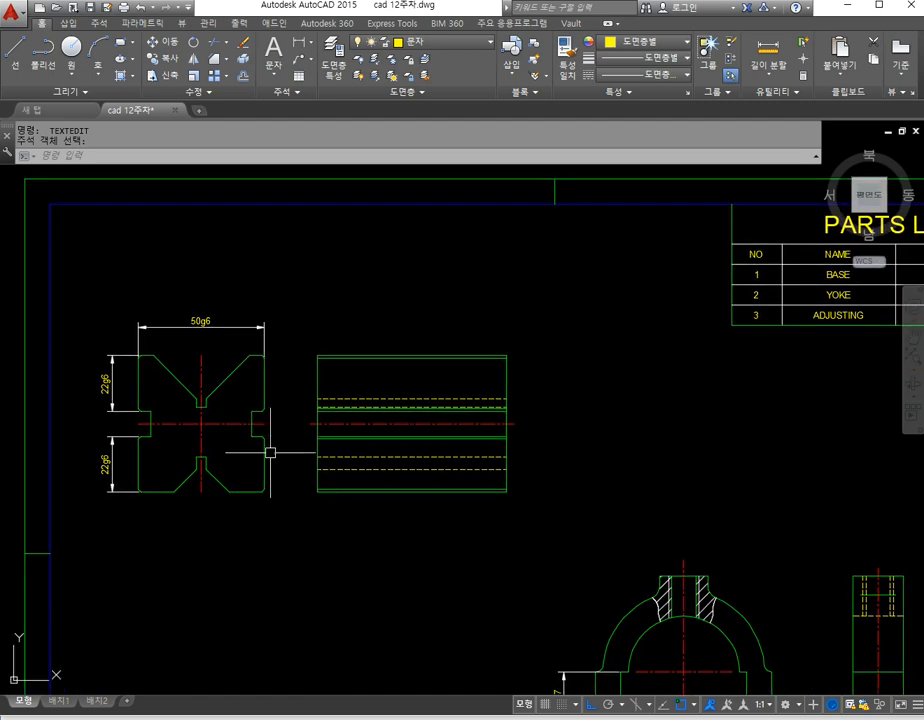
middle_click_drag(142, 421, 236, 419)
middle_click_drag(426, 606, 380, 482)
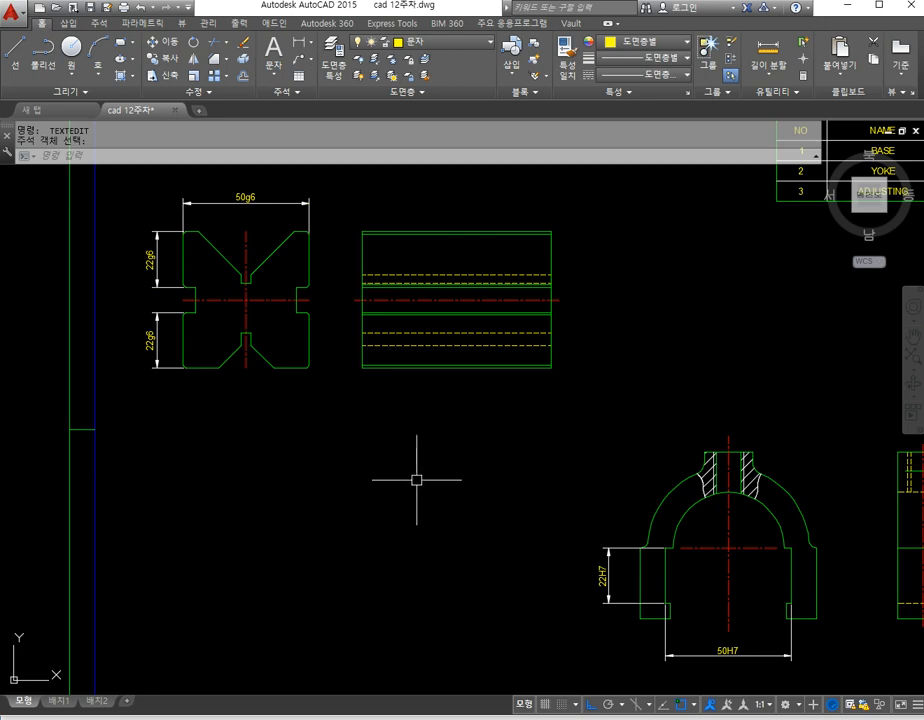
middle_click_drag(251, 372, 331, 466)
middle_click_drag(684, 511, 542, 491)
scroll(569, 491, "up", 3)
scroll(561, 505, "down", 3)
Step: Dimension the thread's outer diameter at the top of the yoke's boss, placed above the view
scroll(571, 513, "up", 3)
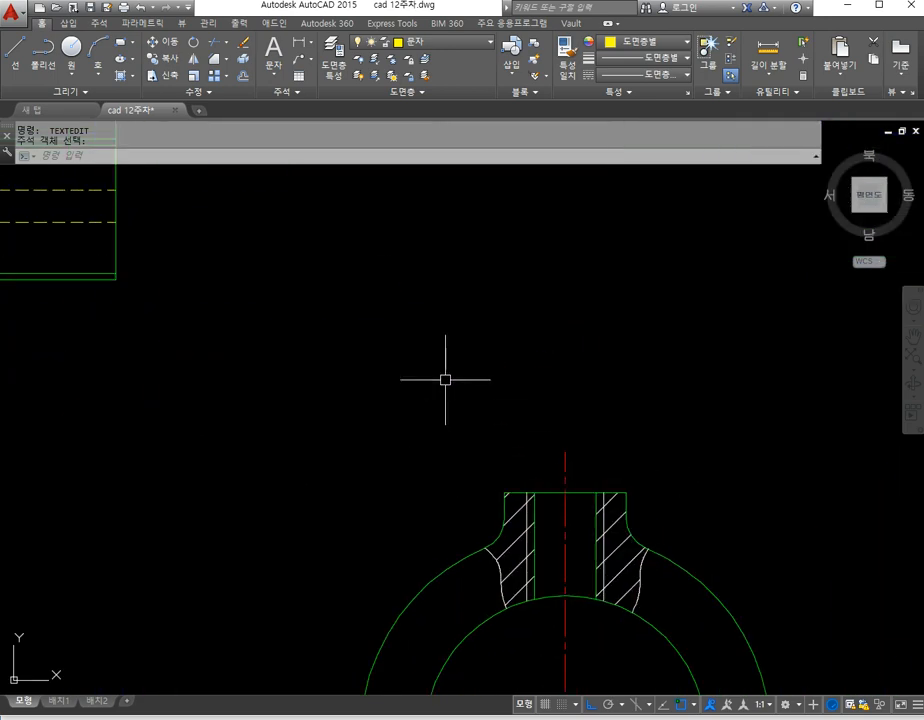
left_click(298, 42)
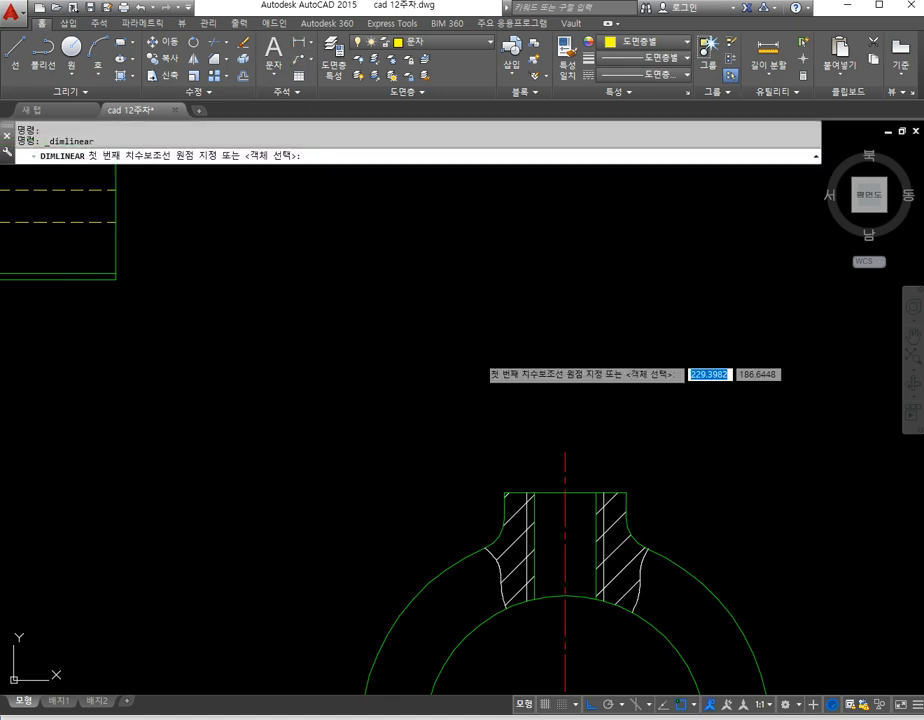
left_click(535, 492)
left_click(601, 491)
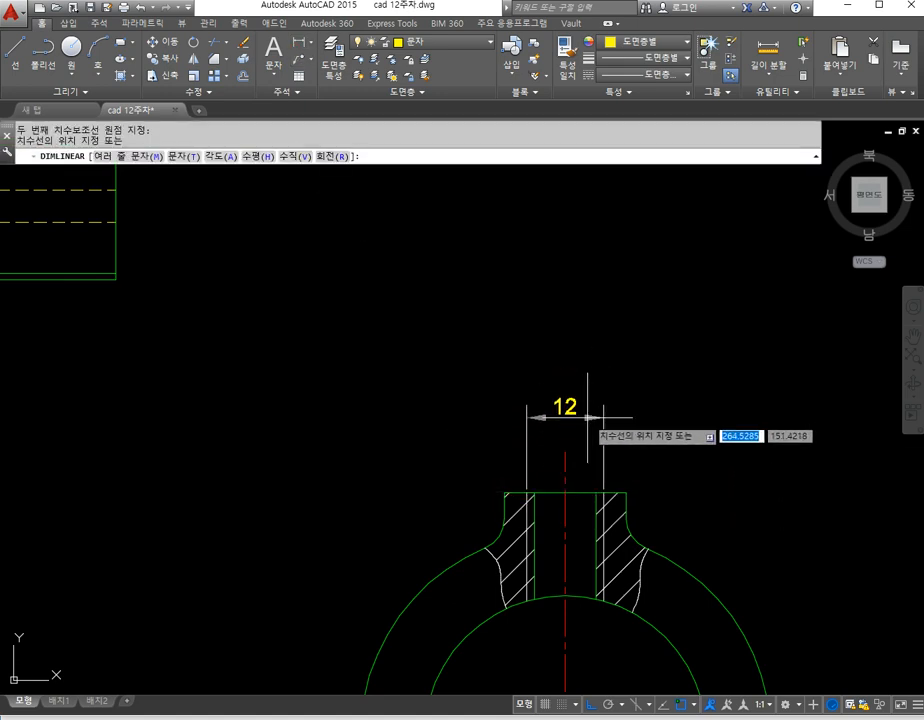
left_click(588, 421)
Step: Change the text of the yoke's thread dimension to M12
type("ed")
key("Return")
left_click(565, 408)
left_click(424, 440)
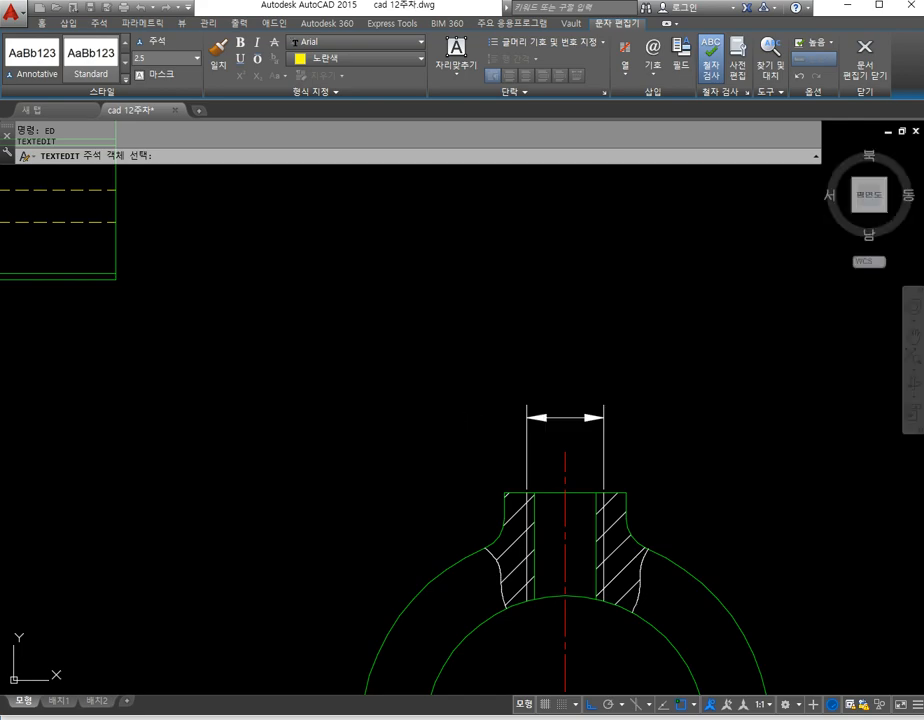
key("Escape")
key("Escape")
Step: Dimension the overall height of the base's front view, placed outside the two side height dimensions
scroll(429, 460, "down", 5)
middle_click_drag(239, 434, 411, 441)
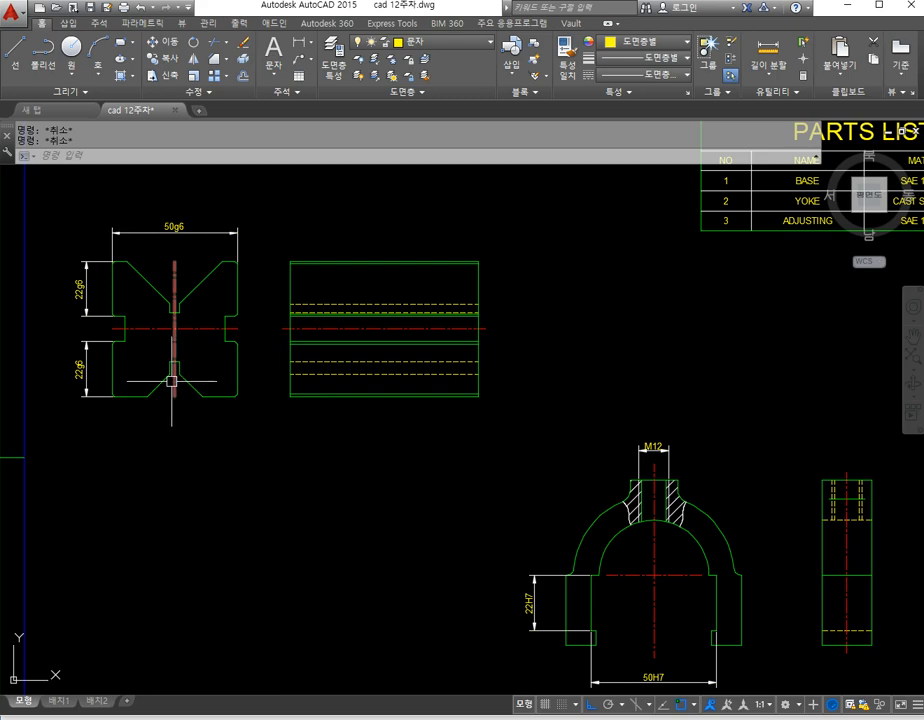
middle_click_drag(124, 359, 210, 417)
scroll(191, 326, "up", 4)
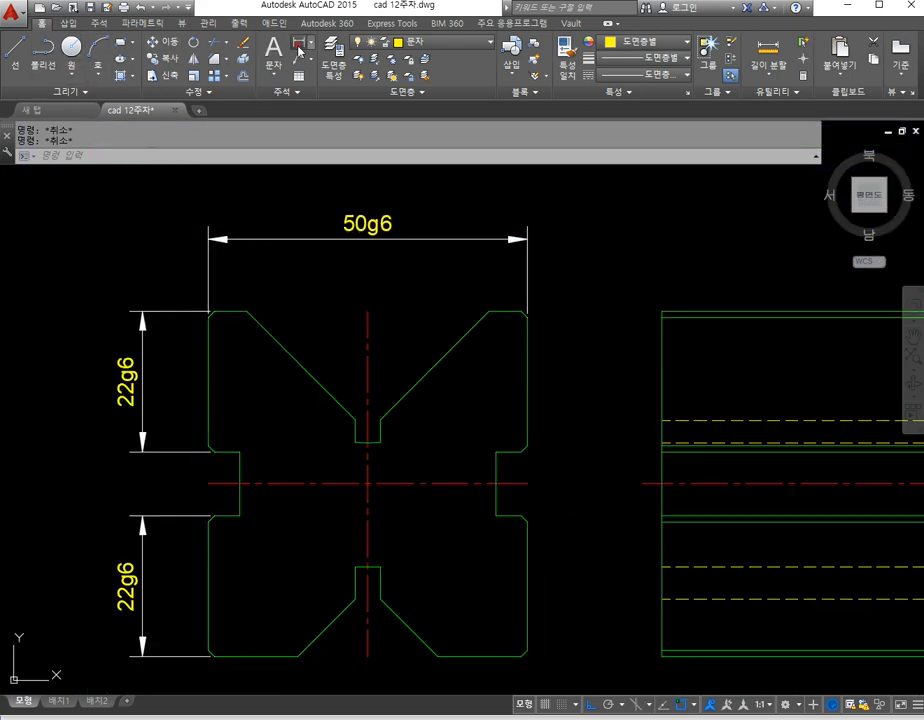
left_click(298, 46)
left_click(213, 311)
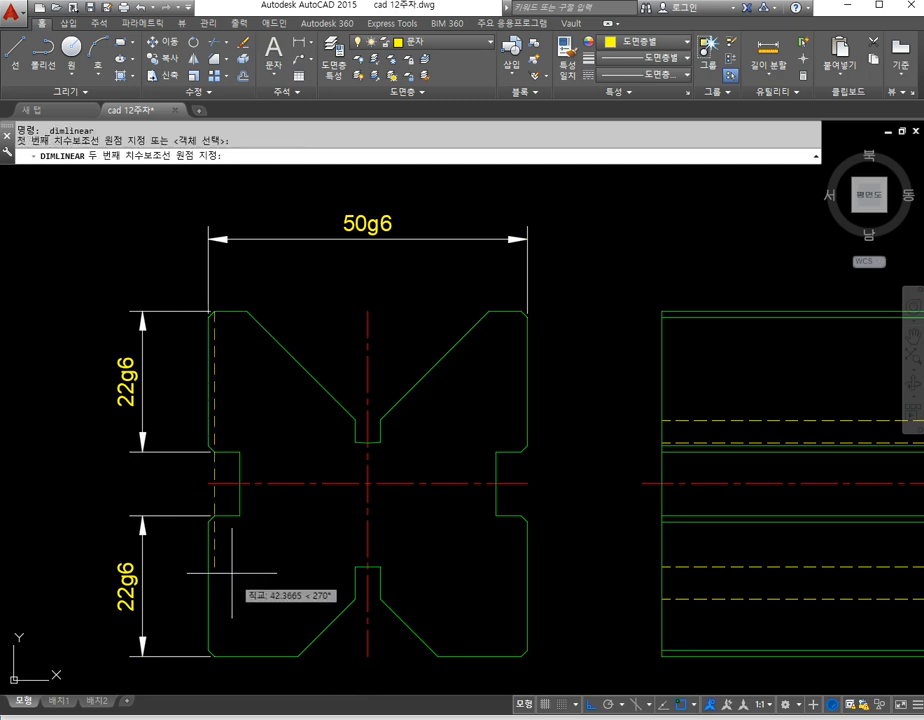
left_click(210, 656)
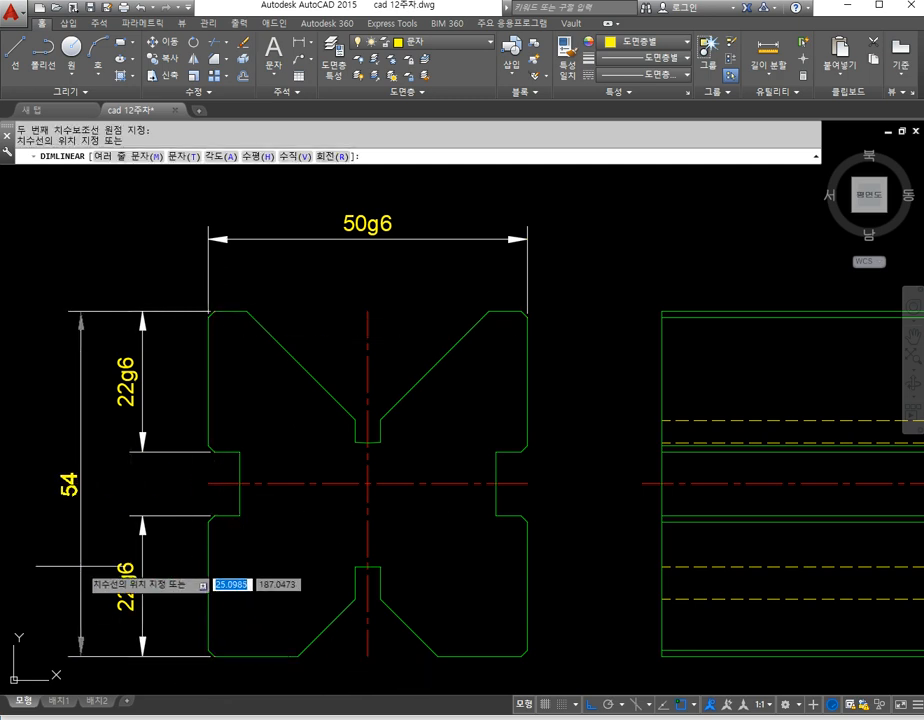
left_click(81, 570)
middle_click_drag(98, 530, 168, 516)
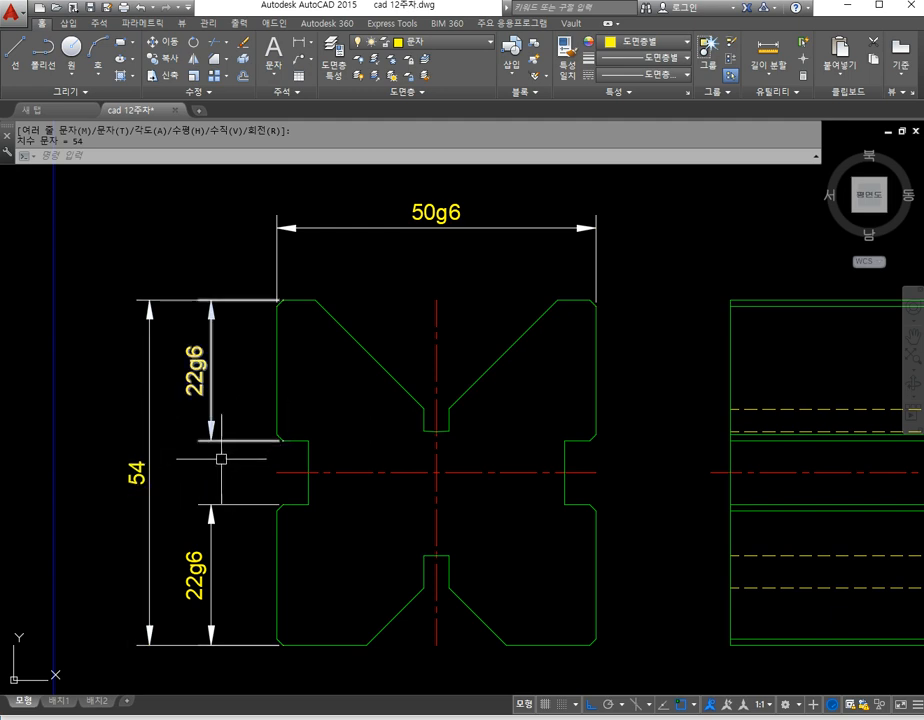
Step: Dimension the height of the base's left groove, aligned between the two 22g6 dimensions
key("space")
left_click(277, 440)
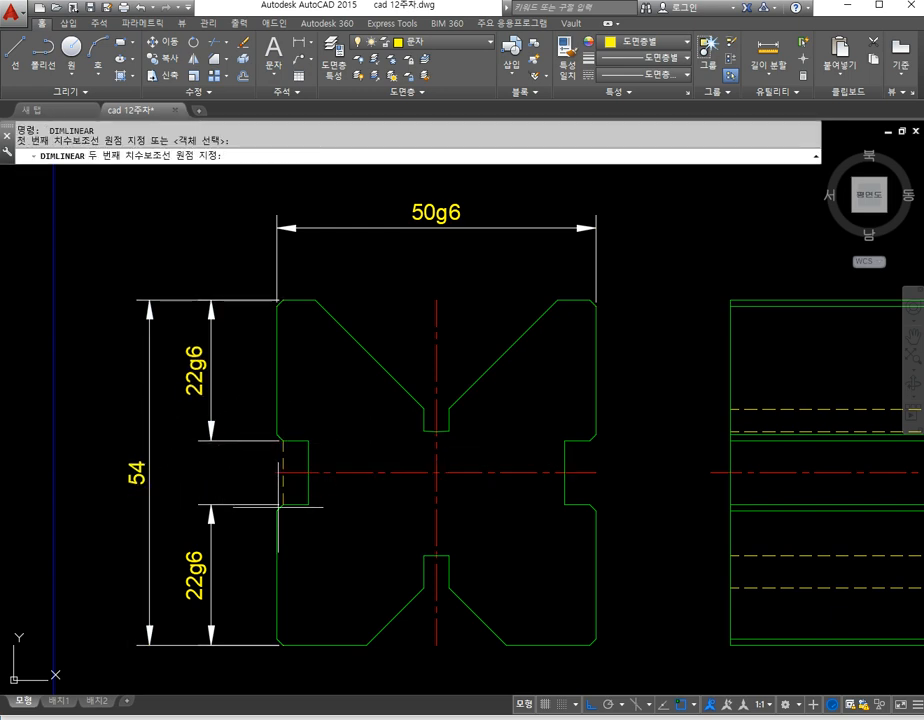
left_click(279, 506)
left_click(210, 472)
key("Escape")
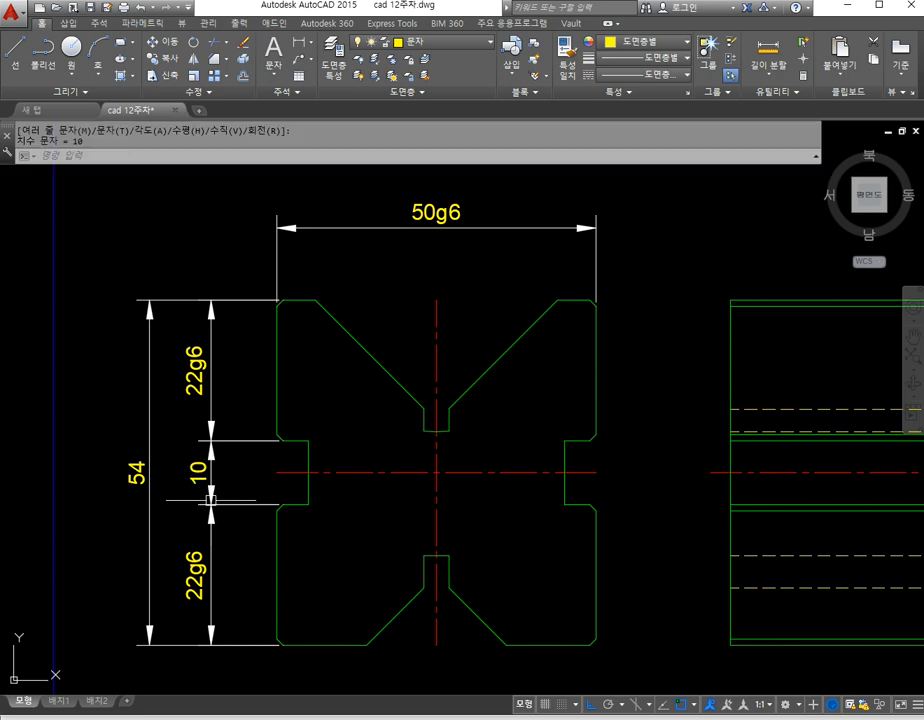
Step: Mark the base groove's height as a reference dimension by changing its text to (10)
type("ed")
key("Return")
left_click(198, 474)
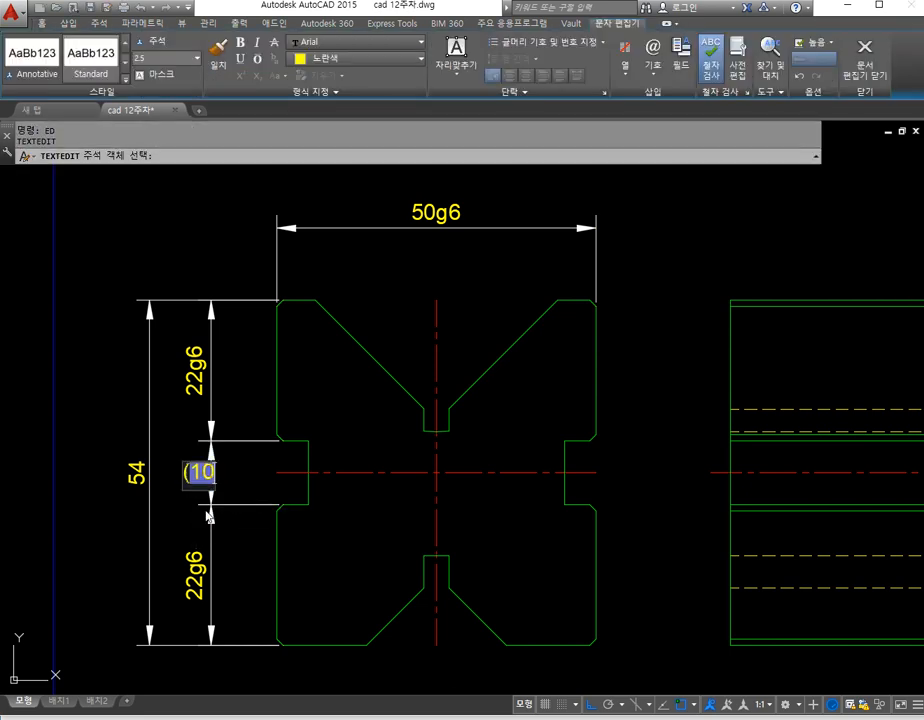
left_click(148, 392)
key("Escape")
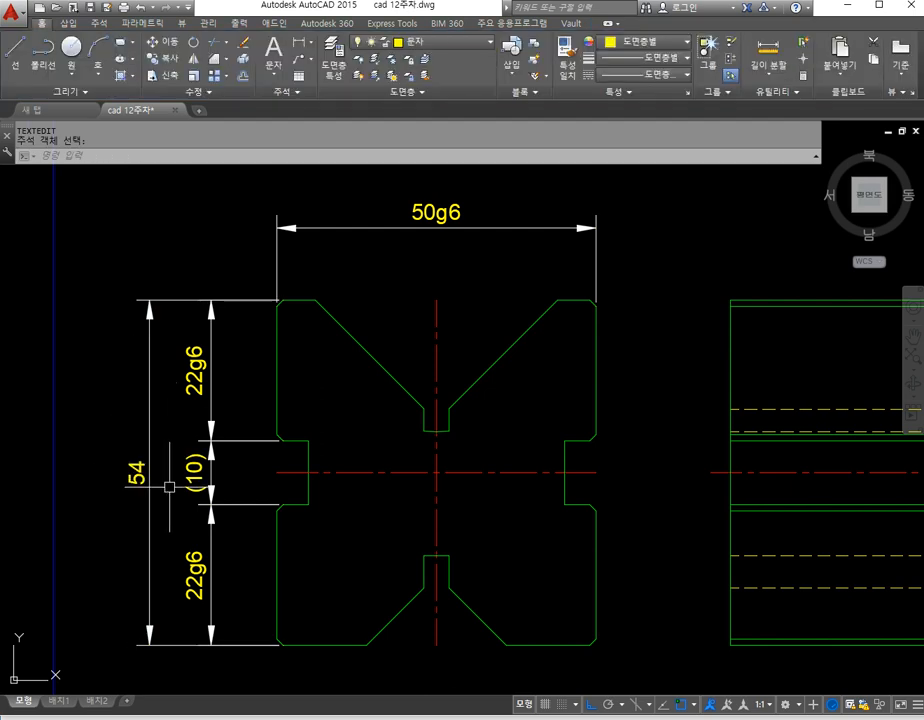
key("Escape")
Step: Add an angular dimension between the two sloped edges of the base's upper V-groove, placed above the 50g6 dimension
scroll(146, 452, "down", 2)
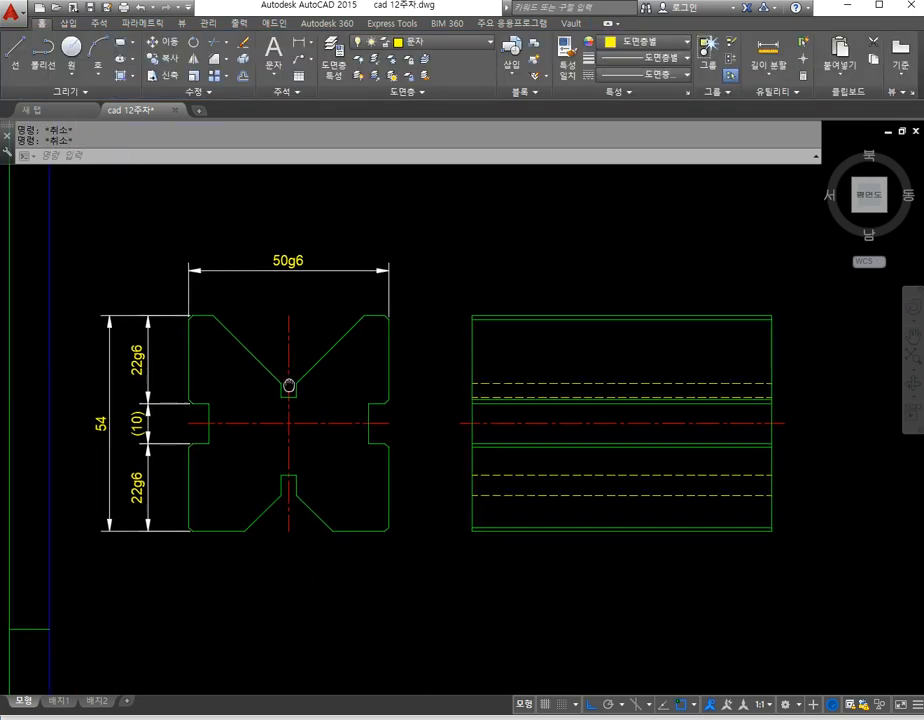
middle_click_drag(247, 433, 244, 429)
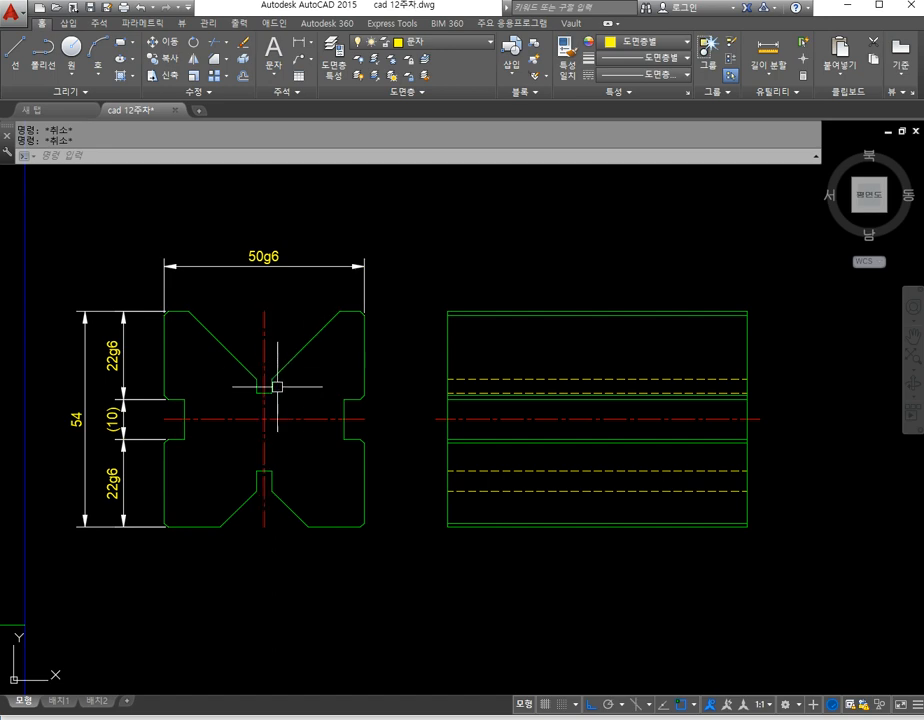
scroll(374, 451, "down", 3)
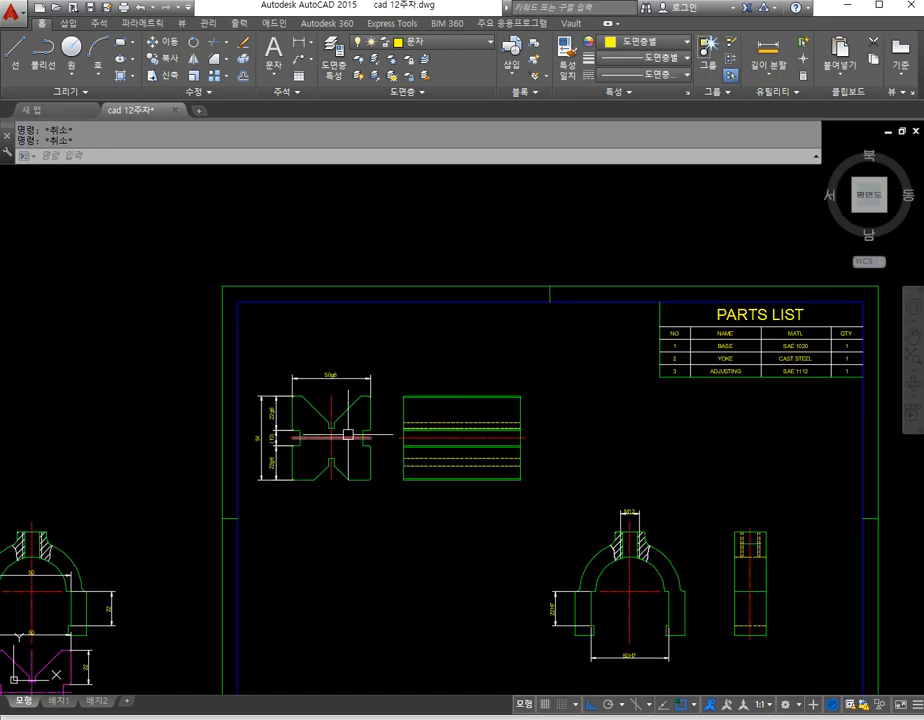
scroll(348, 435, "up", 4)
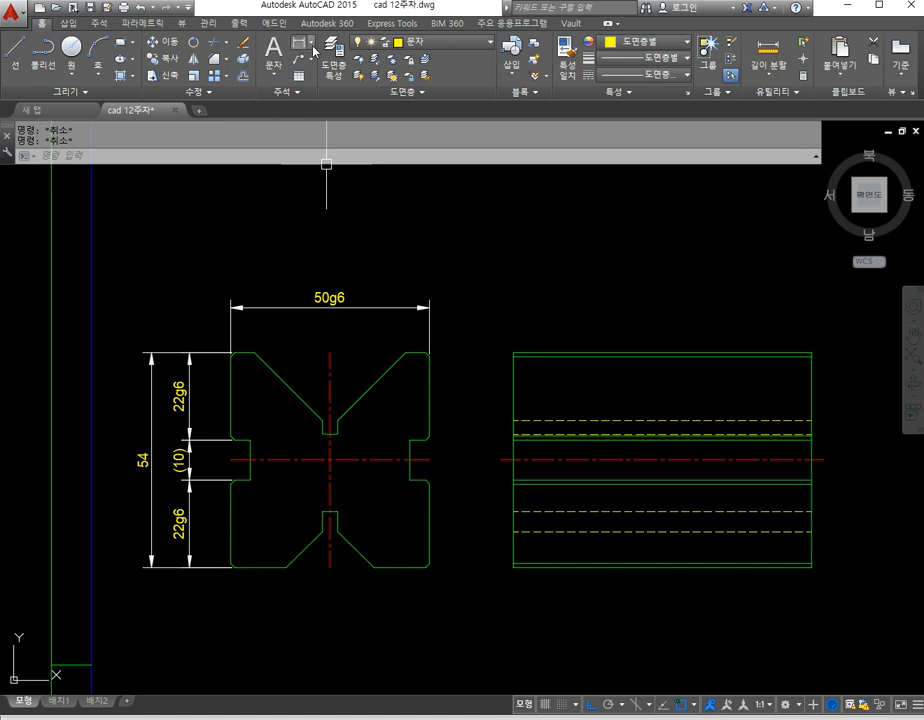
left_click(312, 44)
left_click(305, 120)
left_click(270, 368)
left_click(243, 353)
key("Escape")
key("Return")
left_click(280, 374)
left_click(366, 390)
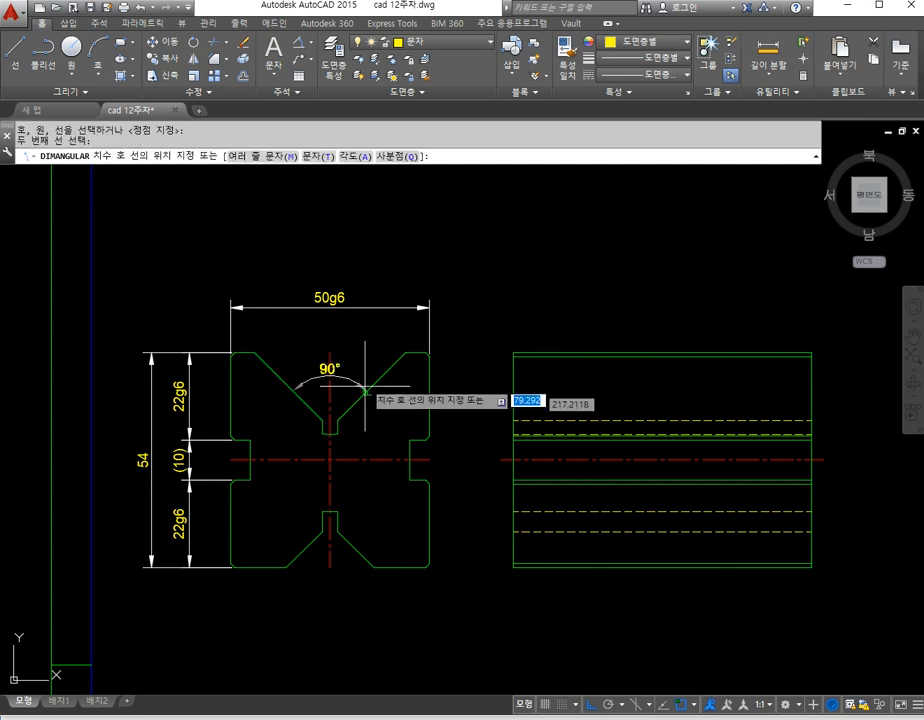
left_click(431, 268)
Step: Add an angular dimension between the two sloped edges of the base's lower V-groove, placed below the view
key("Return")
left_click(293, 554)
left_click(355, 549)
left_click(316, 592)
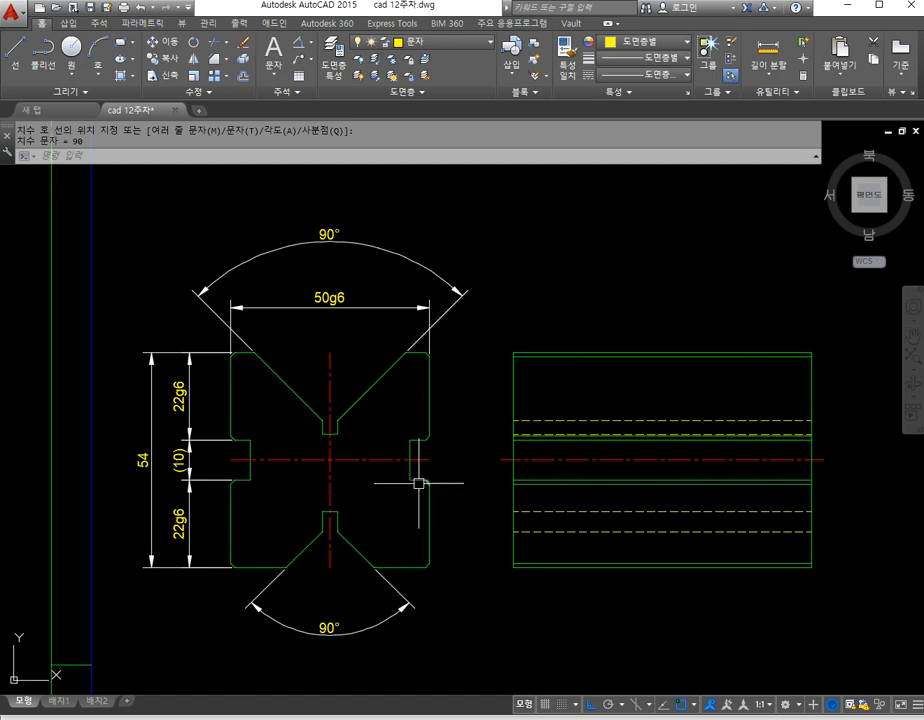
Step: Move the magenta base profile outside the frame straight up, with its dimensions, into the opening of the yoke above it
middle_click_drag(487, 551, 423, 499)
scroll(490, 536, "down", 3)
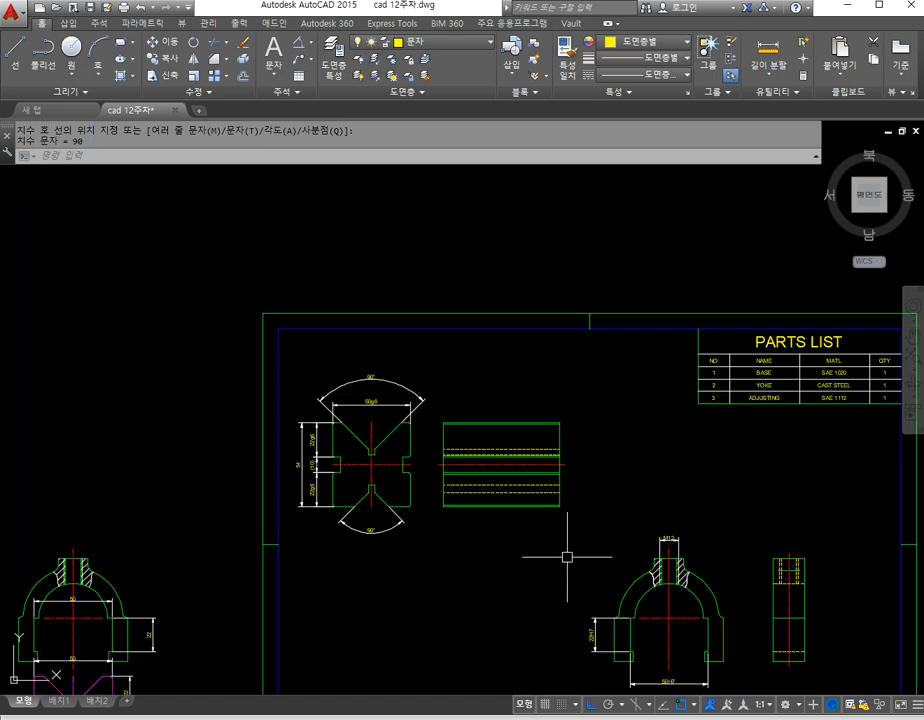
middle_click_drag(561, 553, 448, 479)
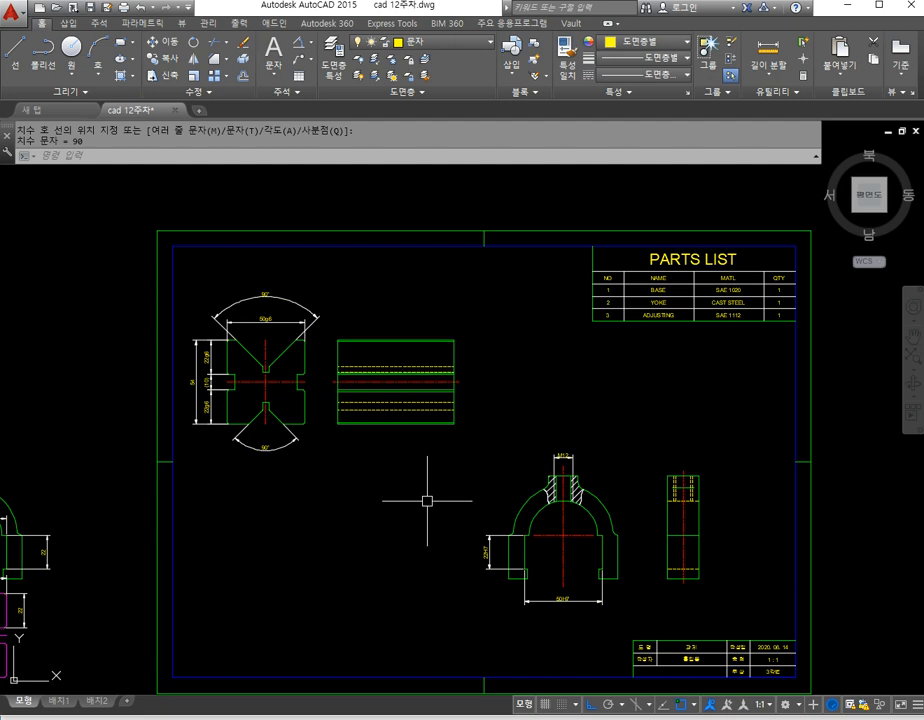
scroll(566, 509, "up", 5)
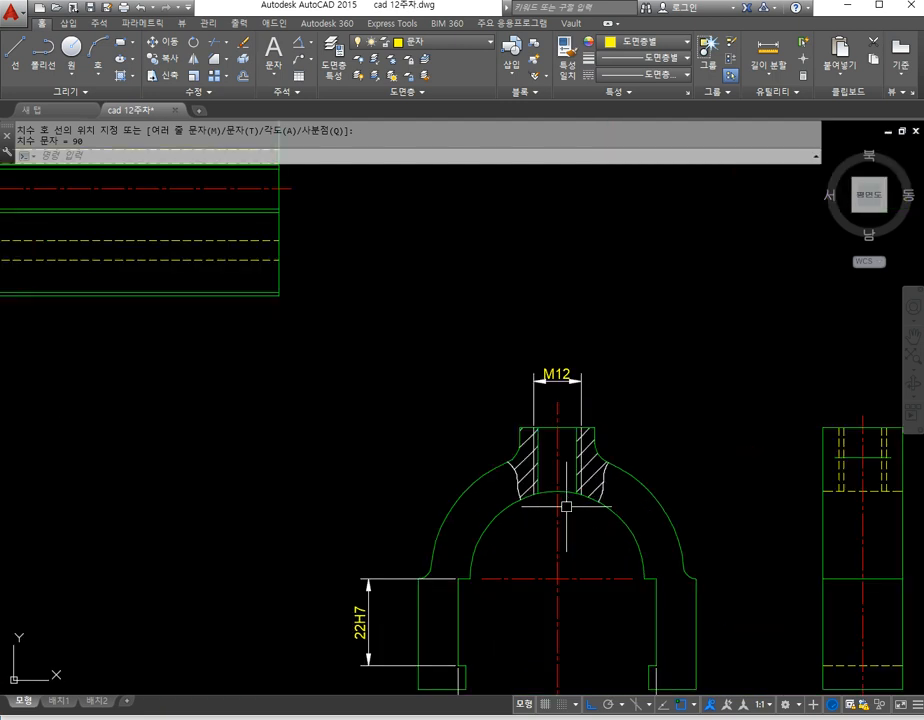
scroll(524, 506, "down", 2)
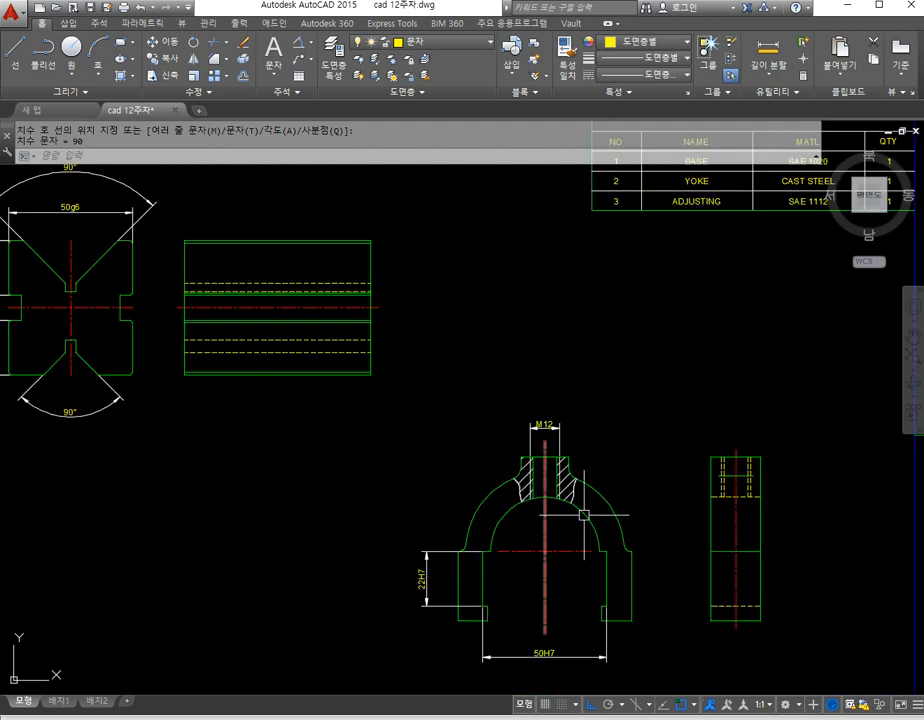
scroll(494, 534, "down", 4)
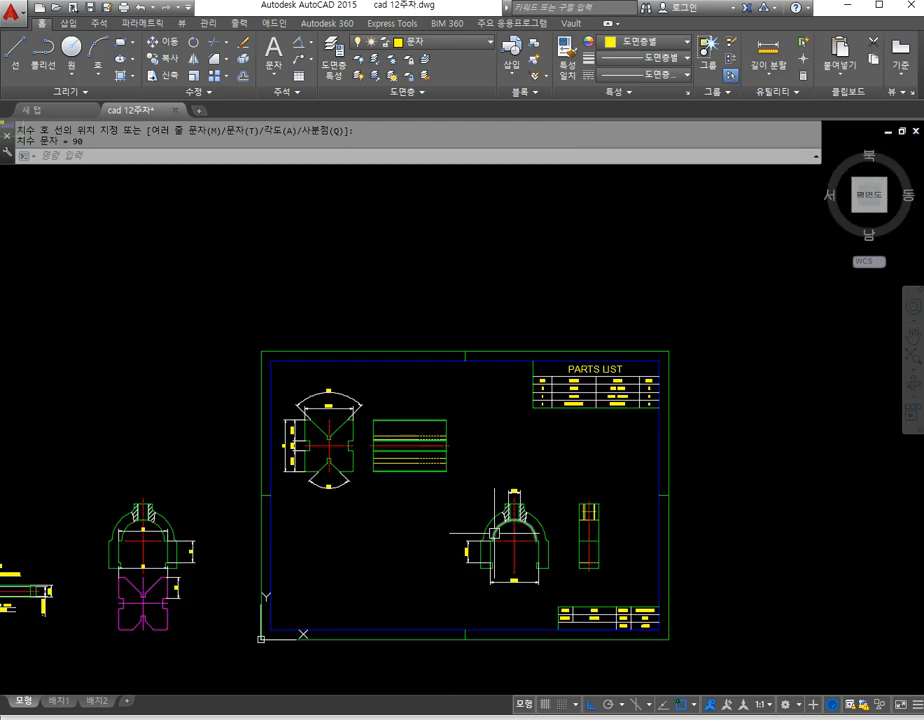
middle_click_drag(465, 530, 541, 499)
middle_click_drag(385, 497, 464, 469)
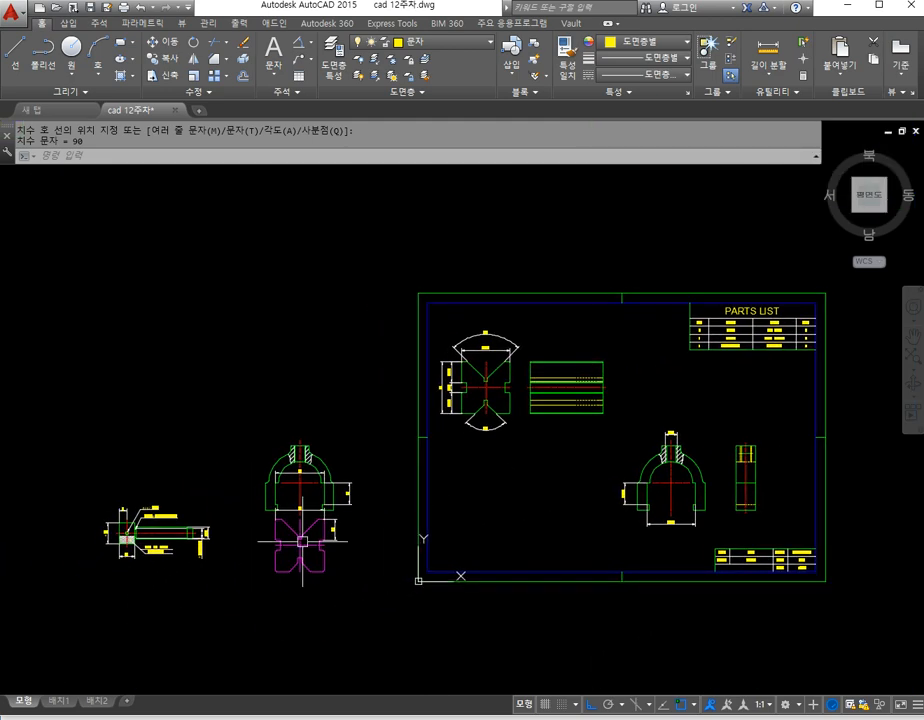
scroll(285, 562, "up", 5)
type("m")
key("space")
left_click(443, 573)
left_click(349, 557)
key("space")
left_click(497, 567)
scroll(500, 481, "up", 5)
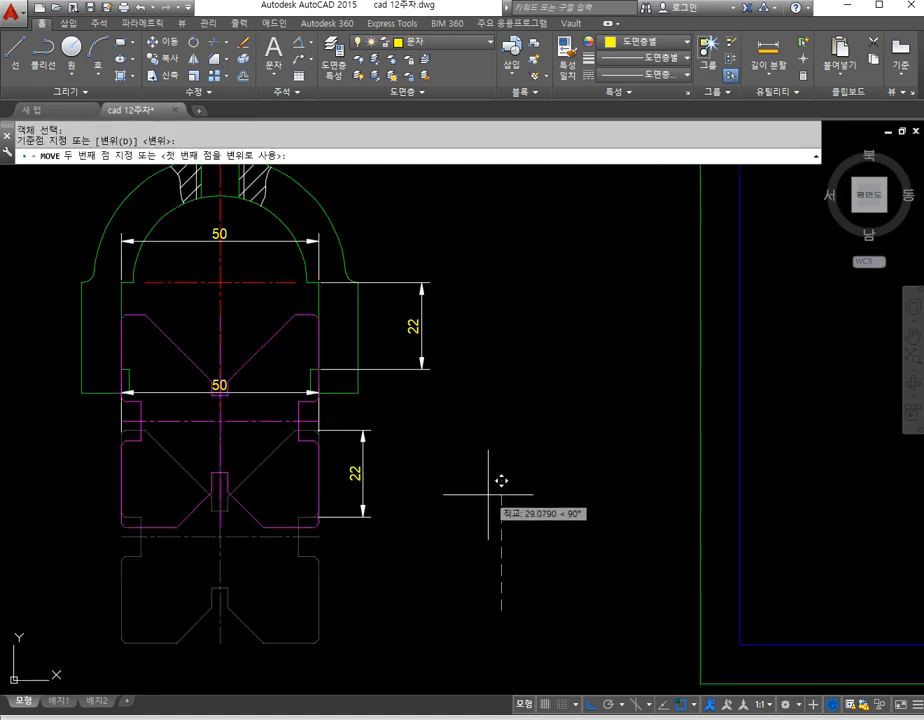
left_click(359, 422)
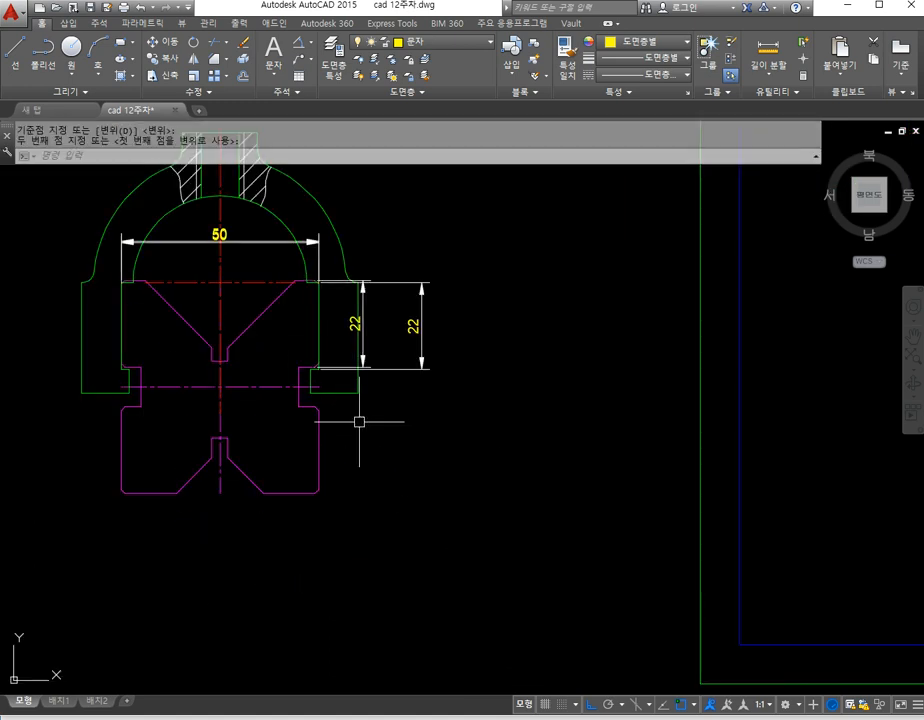
Step: Move the magenta base profile straight down so its groove's upper edge lines up with the top of the yoke's hook
scroll(324, 423, "up", 8)
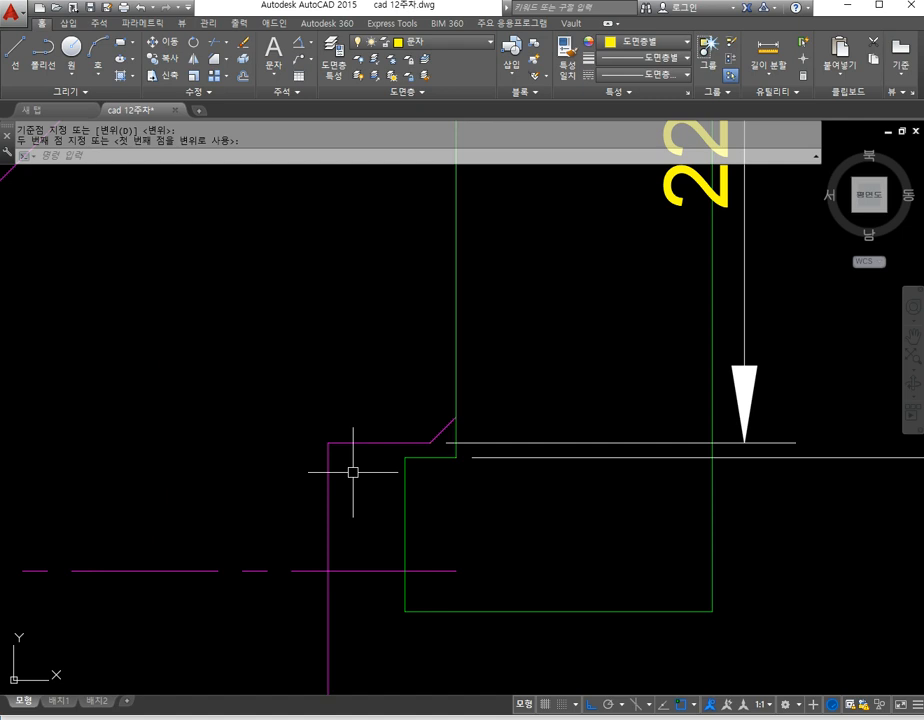
key("space")
left_click(366, 463)
left_click(332, 423)
key("space")
left_click(431, 442)
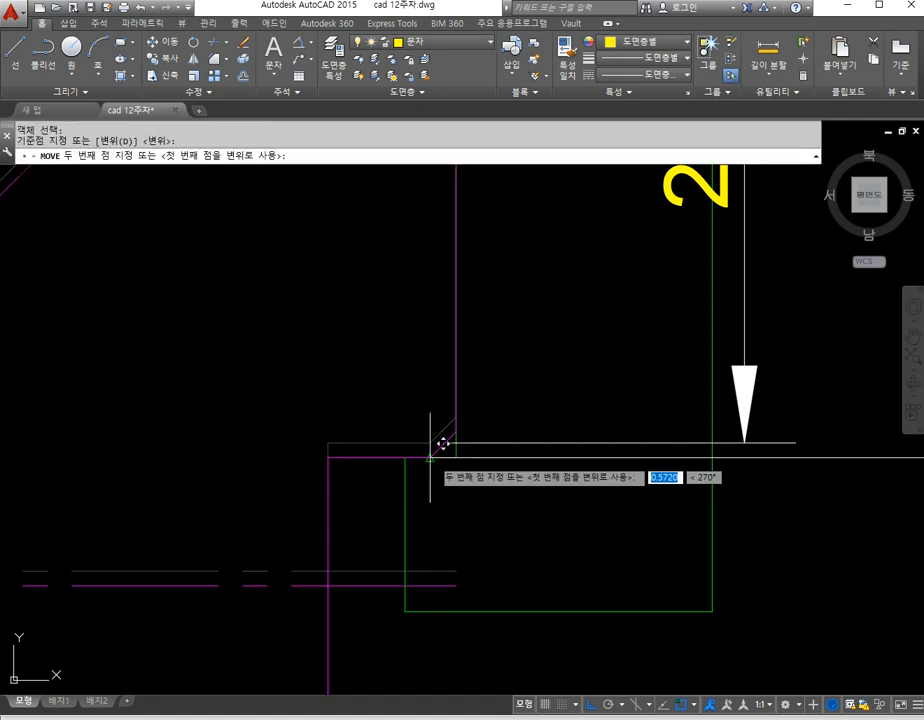
left_click(429, 458)
scroll(427, 470, "down", 6)
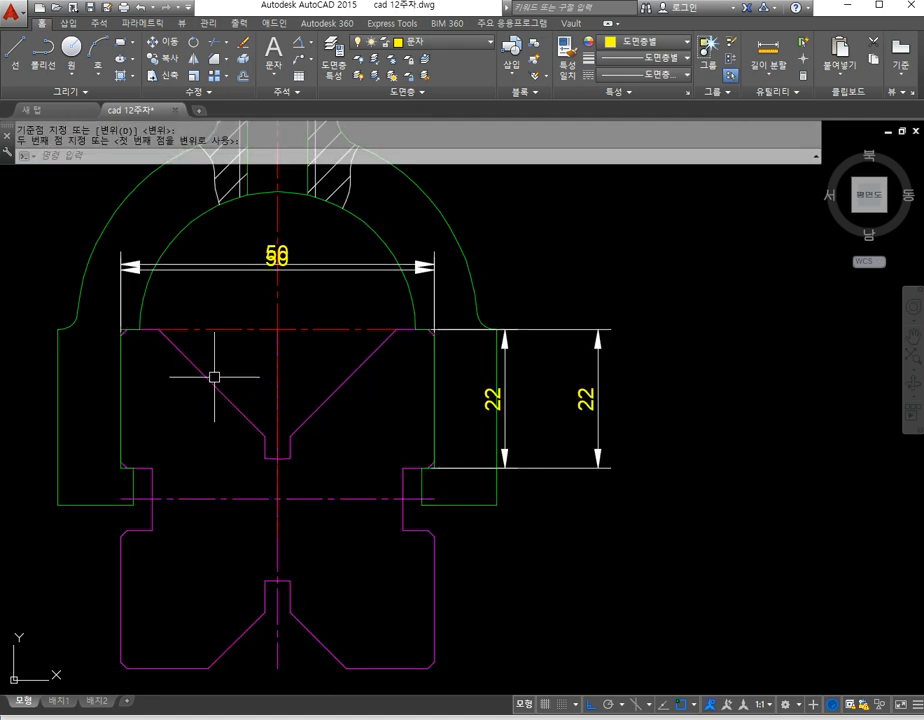
scroll(132, 344, "up", 4)
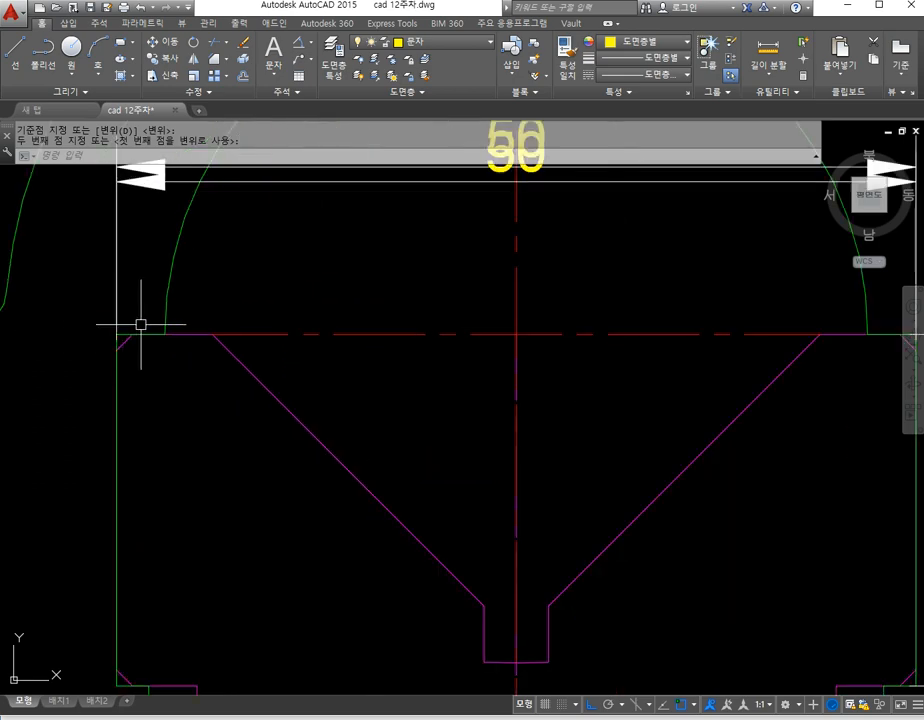
scroll(173, 507, "down", 2)
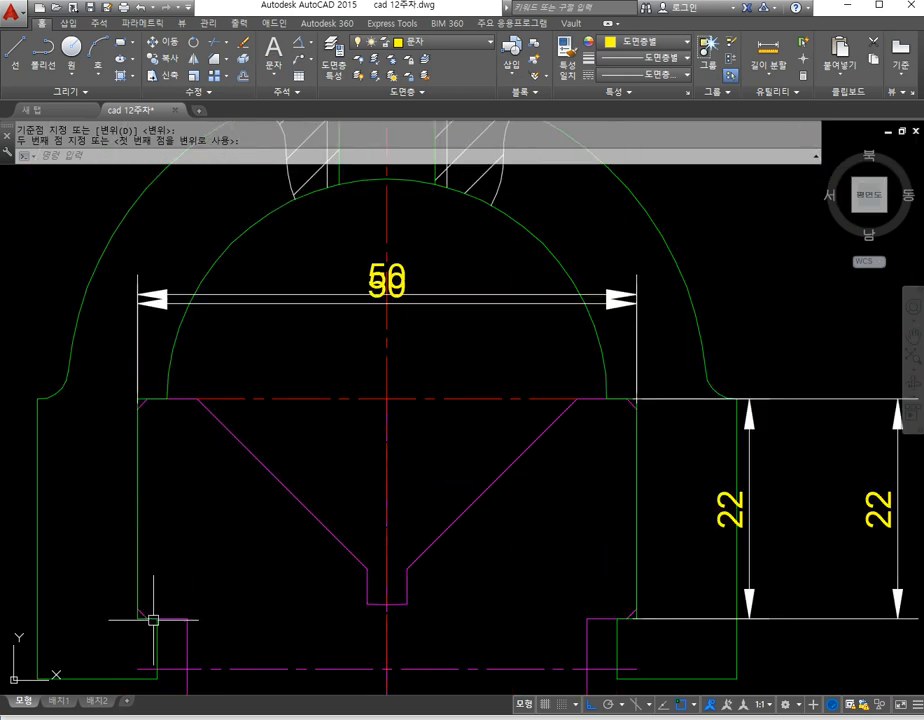
Step: Draw a six-sided polygon circumscribed about a circle of radius 3 in the empty space below the base's front view
scroll(142, 618, "down", 6)
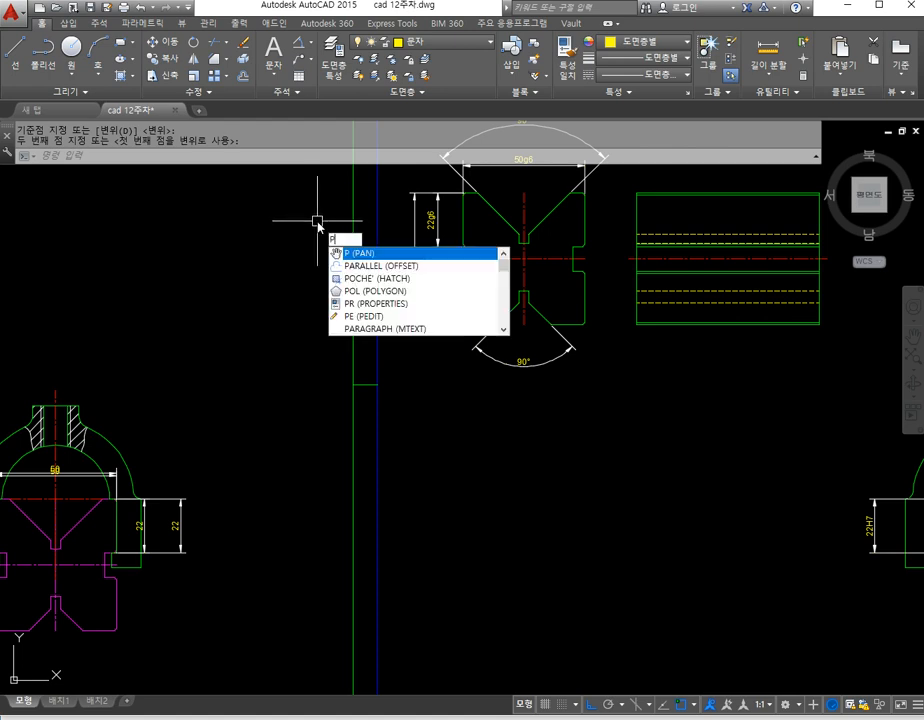
key("Escape")
key("Escape")
key("Return")
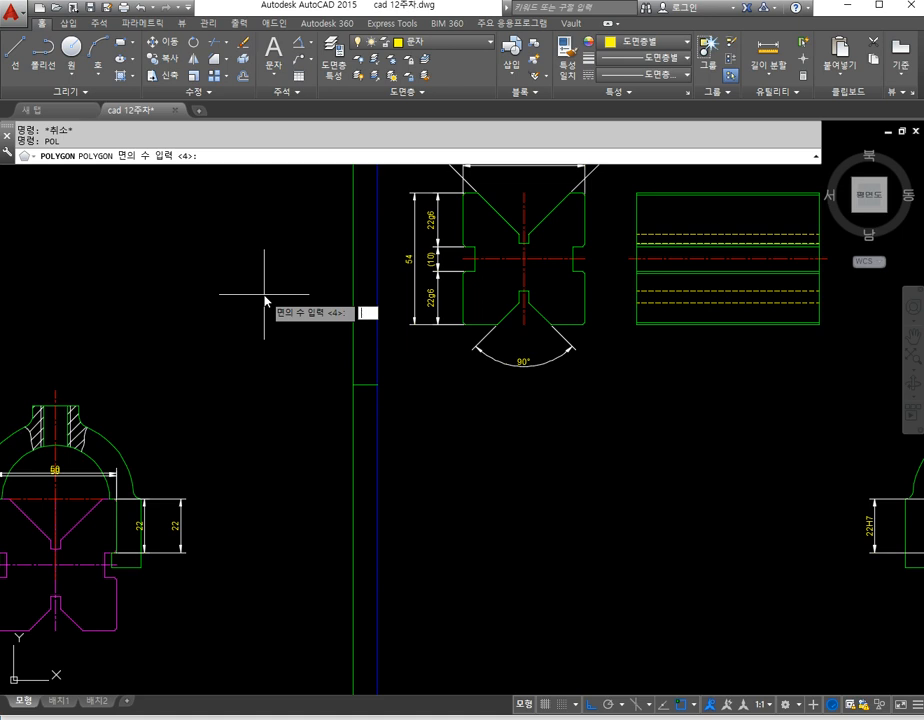
key("Return")
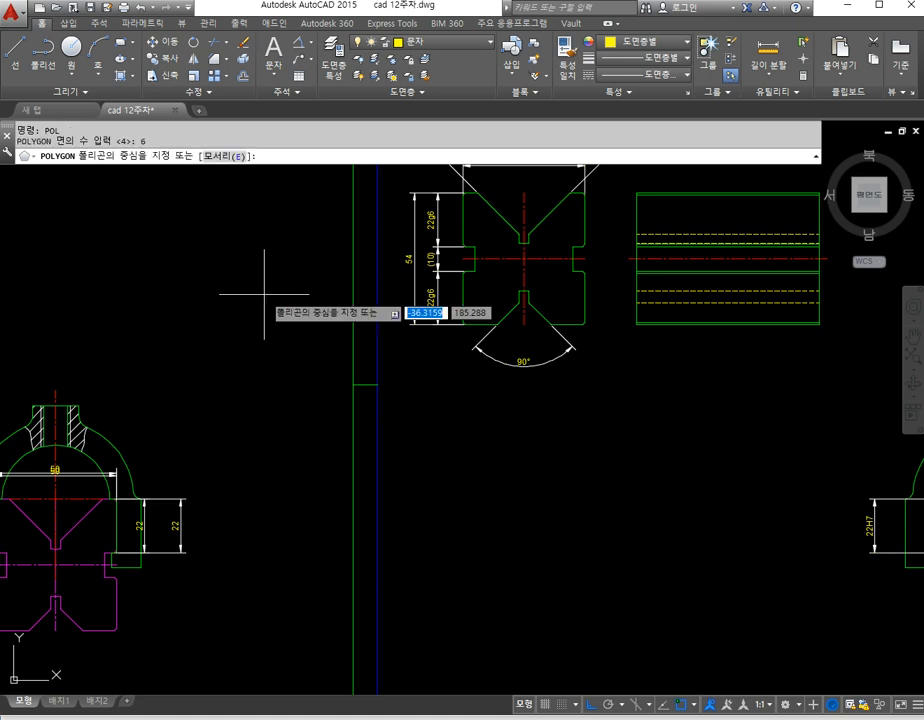
type("c")
key("Return")
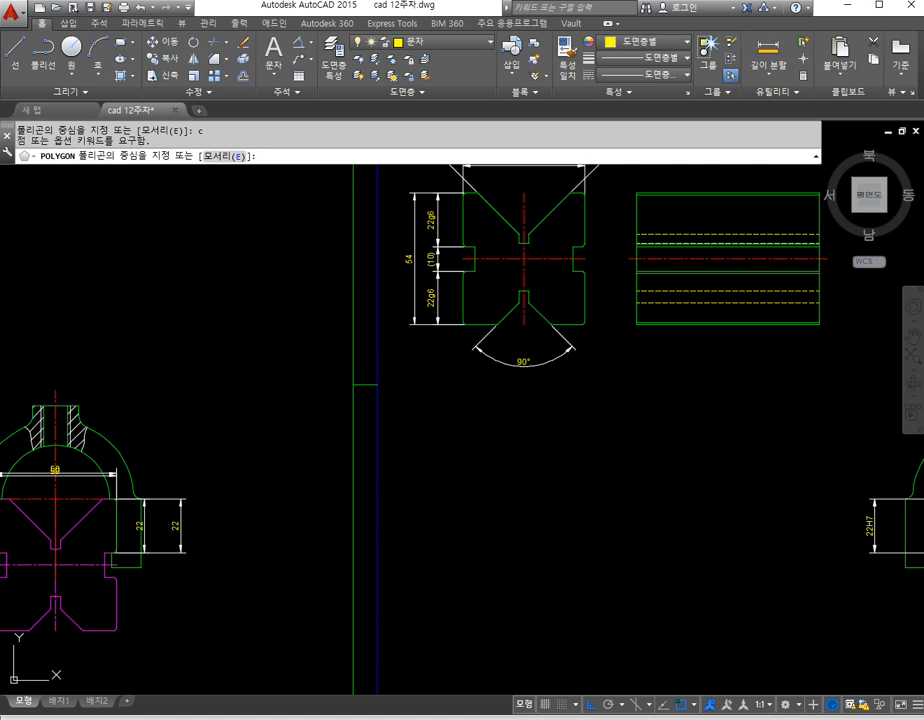
left_click(503, 479)
left_click(543, 532)
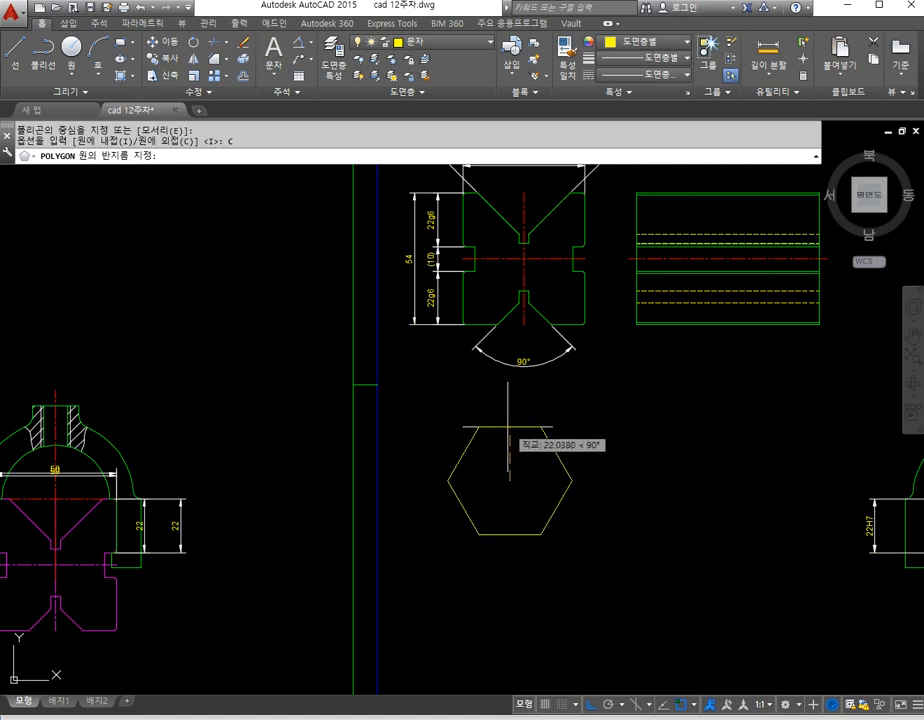
type("3")
key("Return")
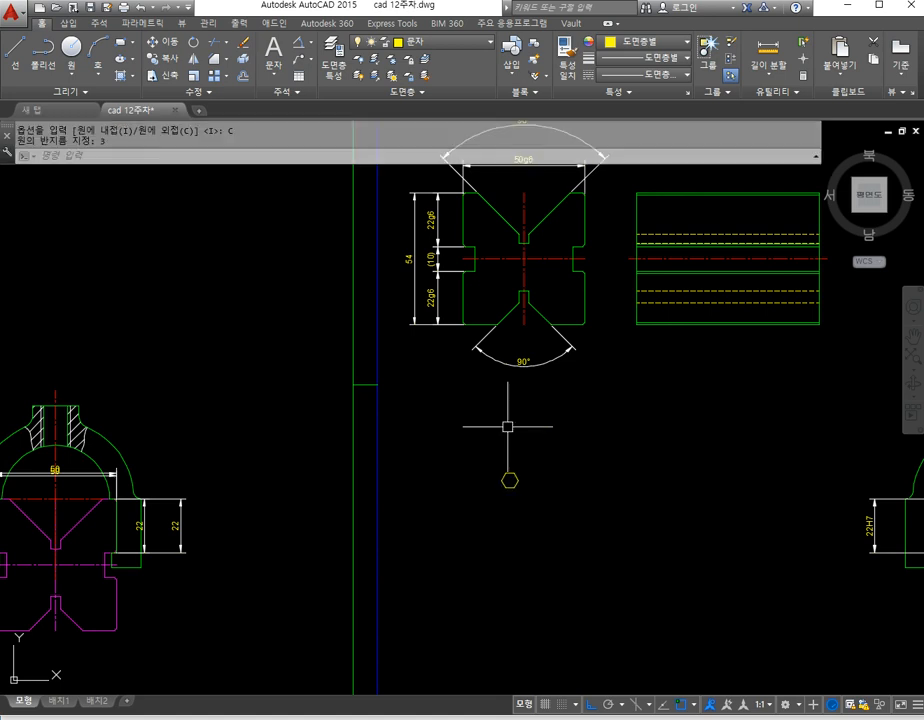
Step: Check the hexagon's height across its flats with a linear dimension preview
scroll(495, 464, "down", 4)
scroll(507, 499, "up", 10)
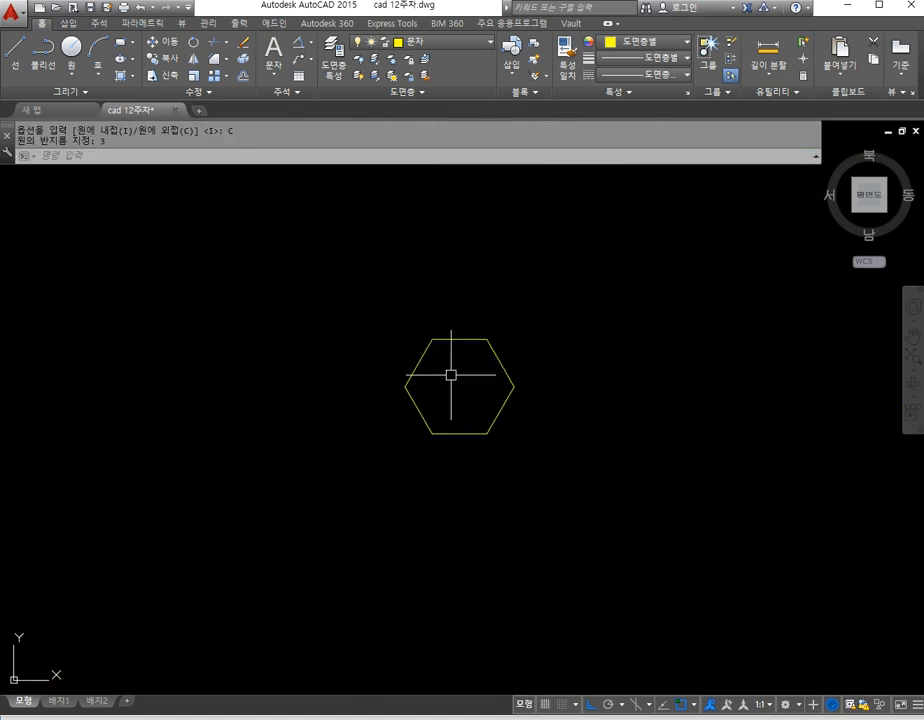
left_click(311, 43)
left_click(311, 74)
left_click(431, 340)
left_click(430, 433)
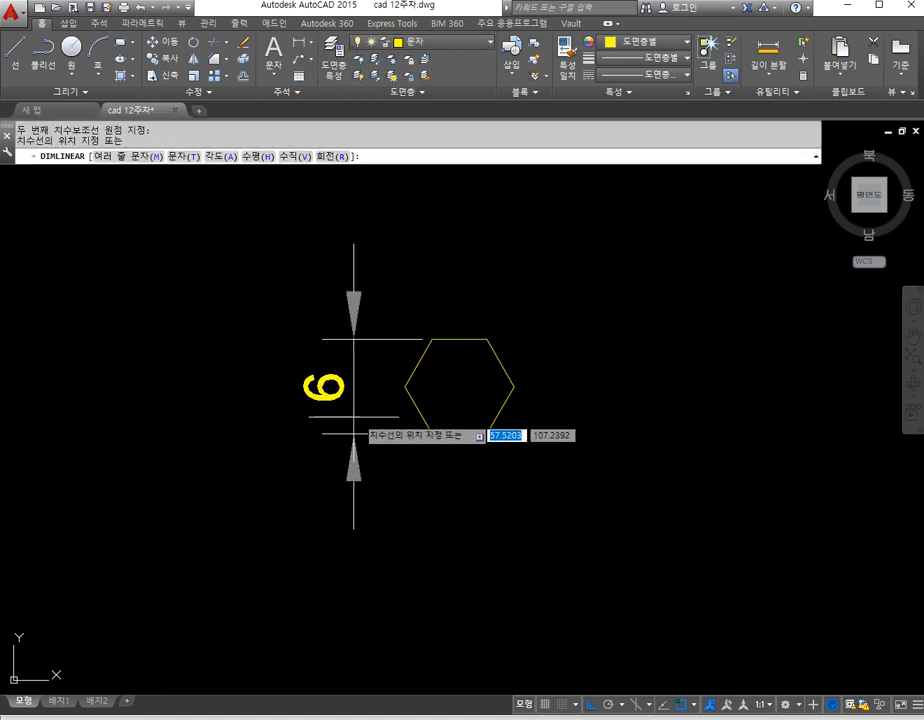
key("Escape")
Step: Draw a horizontal line between the hexagon's side vertices and a diagonal from its lower-left to its upper-right vertex
type("l")
key("Return")
left_click(405, 386)
key("Return")
key("Return")
left_click(432, 433)
left_click(487, 340)
key("Return")
scroll(460, 414, "up", 2)
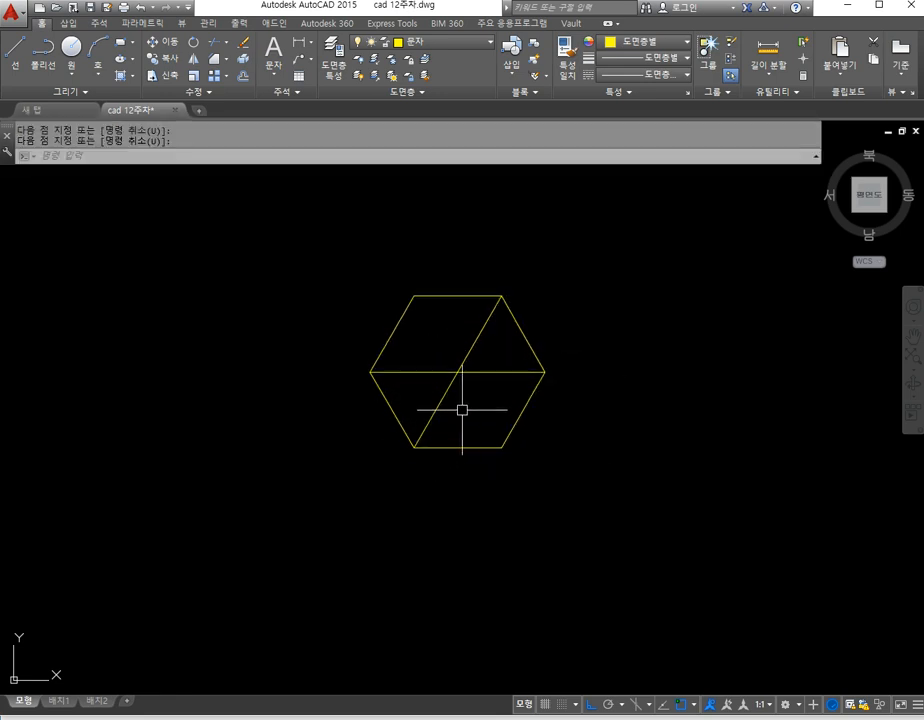
Step: Explode the hexagon into separate lines
left_click(243, 58)
left_click(596, 452)
left_click(336, 293)
key("Escape")
key("Escape")
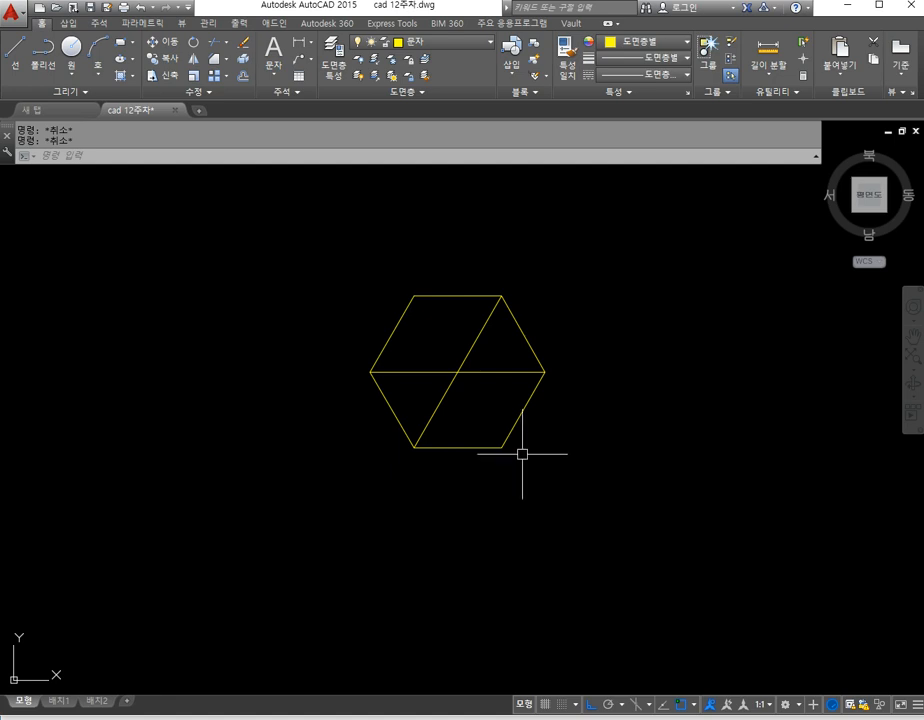
Step: Trim the horizontal line's right half back to the diagonal
key("Return")
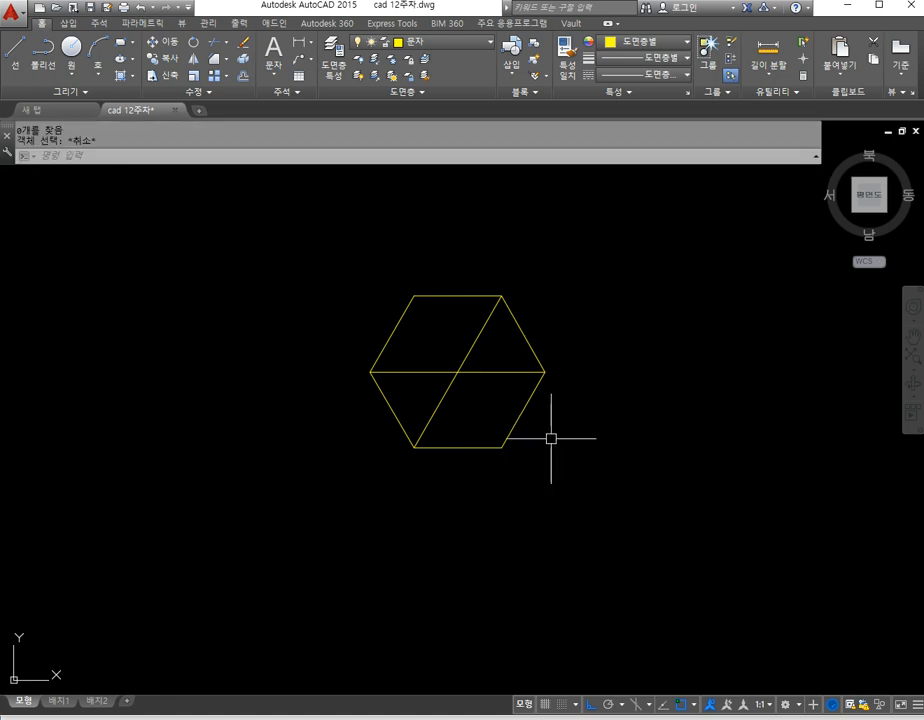
key("Return")
left_click(512, 390)
left_click(491, 363)
key("Return")
Step: Erase every side of the hexagon except the lower-left one, leaving the surface finish symbol's triangle and long leg
type("e")
key("Return")
left_click(571, 458)
left_click(523, 367)
key("Return")
key("Return")
left_click(446, 328)
left_click(384, 290)
key("Return")
key("Return")
left_click(540, 462)
left_click(484, 445)
key("Return")
Step: Put all the lines of the surface finish symbol on the 가는실선 layer
left_click(501, 429)
left_click(346, 333)
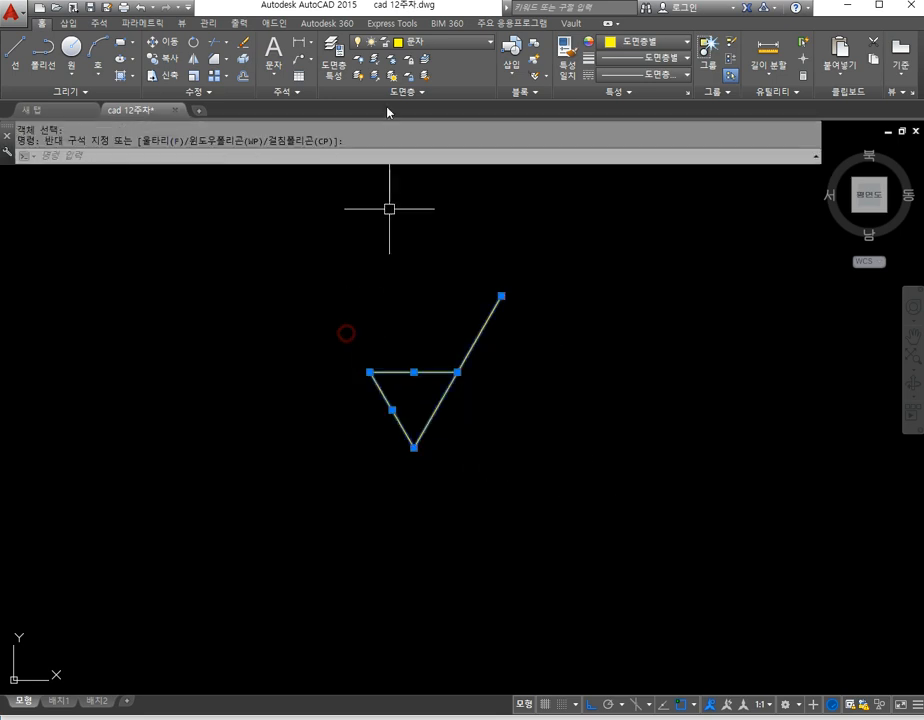
left_click(447, 42)
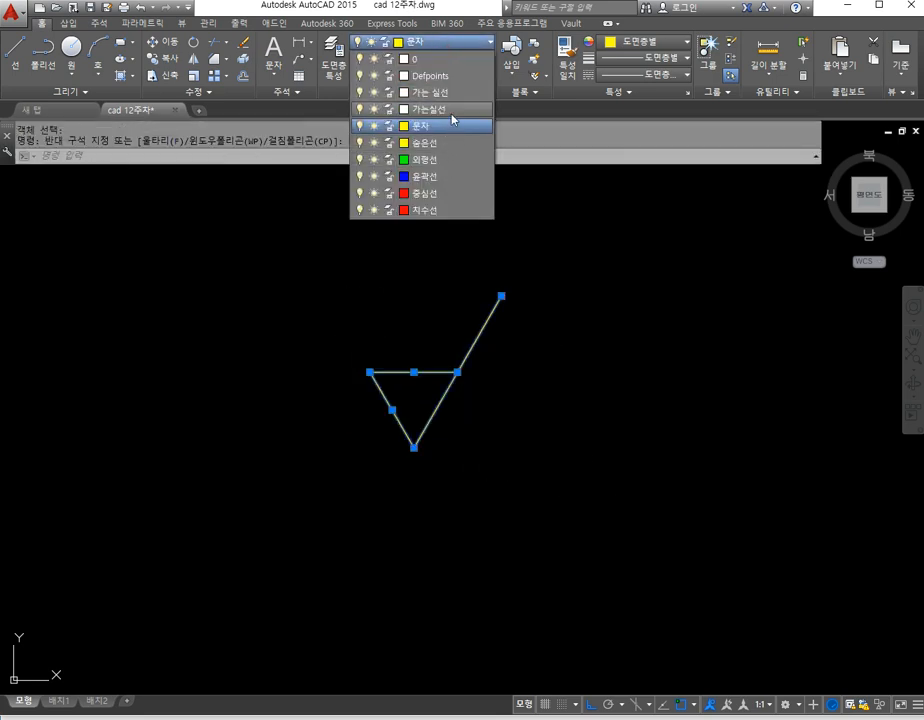
left_click(449, 109)
key("Escape")
key("Escape")
scroll(404, 340, "up", 2)
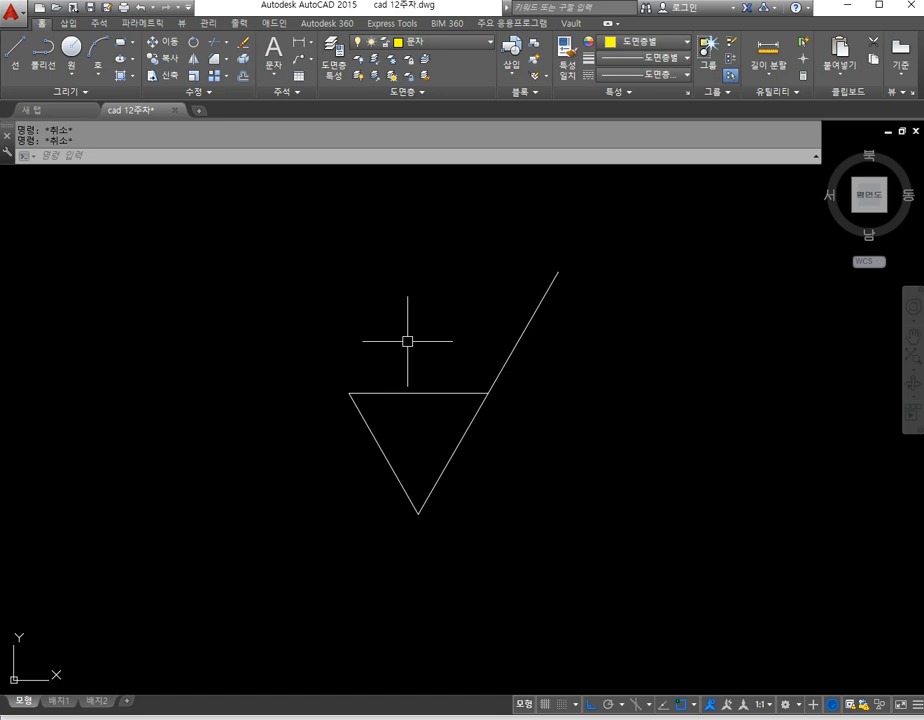
Step: Add the multiline text "y" at the horizontal line of the surface finish symbol
type("mt")
key("Return")
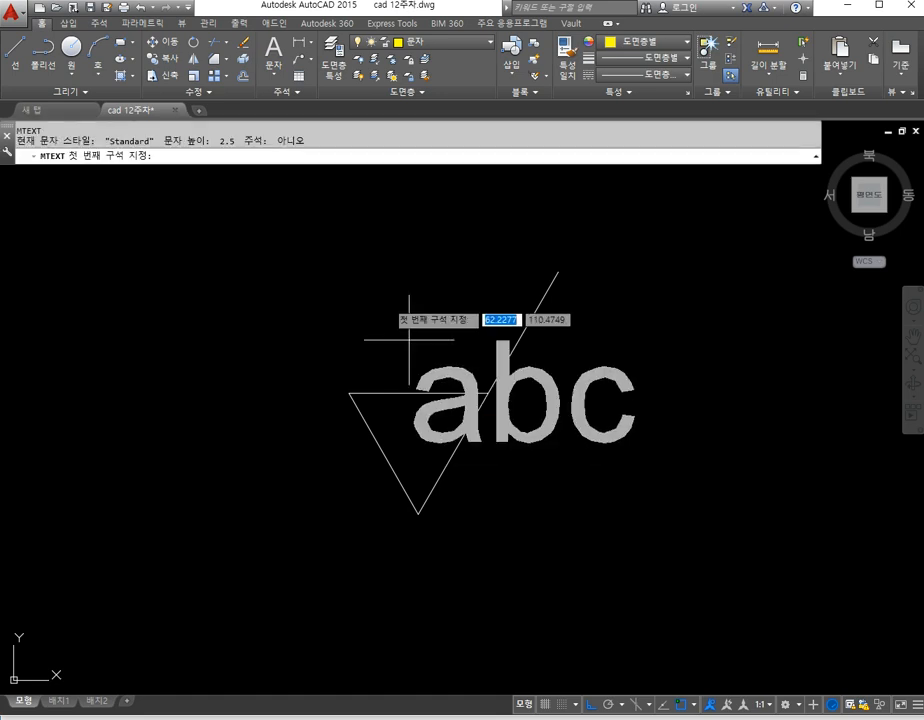
left_click(377, 290)
left_click(457, 460)
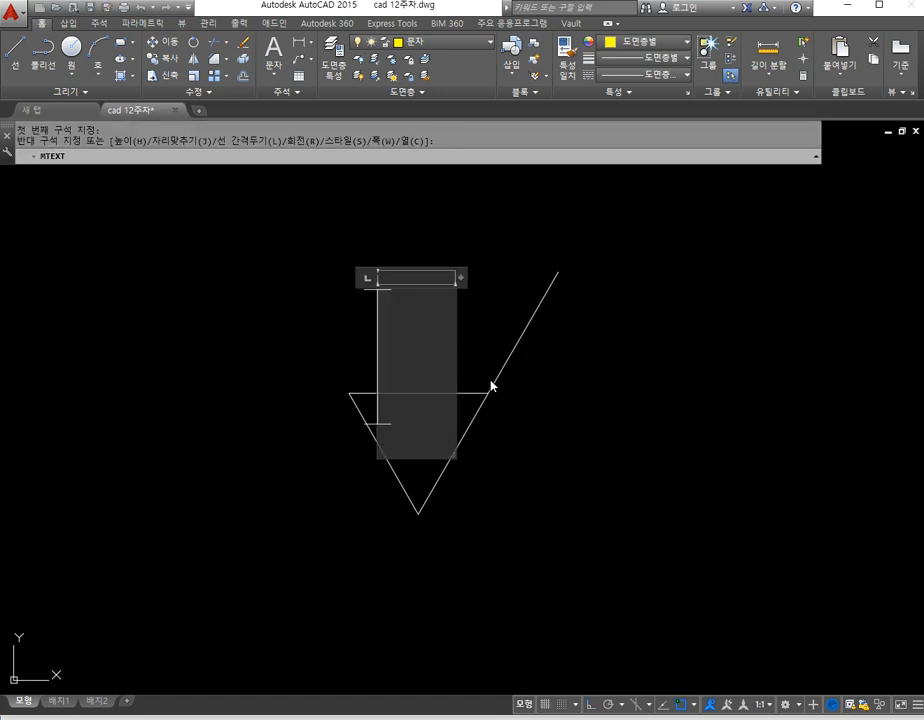
type("y")
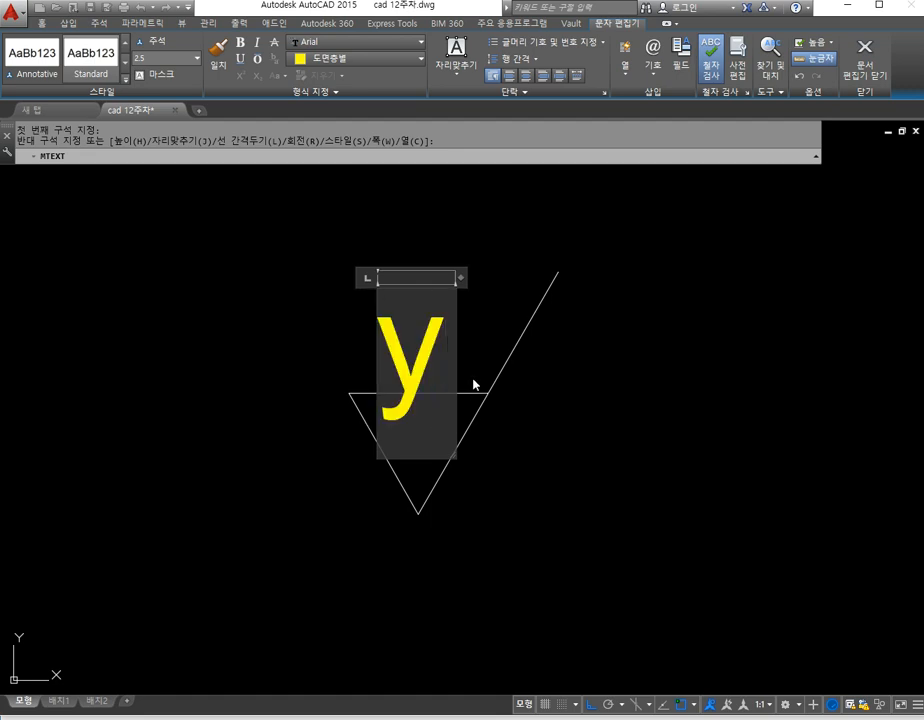
left_click(526, 452)
key("Escape")
key("Escape")
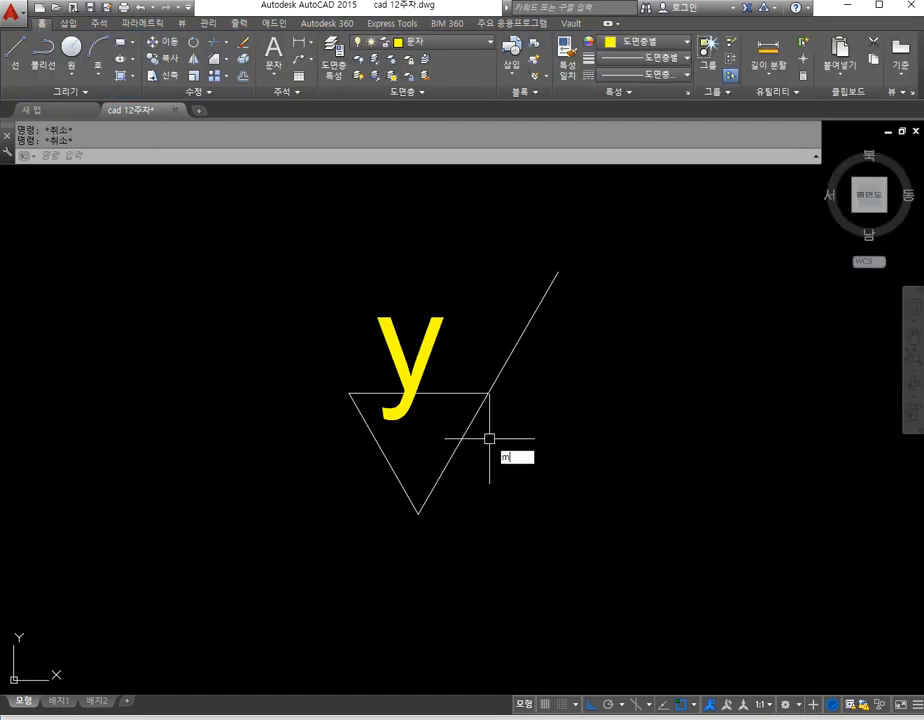
Step: Move the letter y so it sits centred just above the symbol's horizontal line
key("space")
left_click(440, 347)
left_click(403, 355)
key("space")
left_click(597, 470)
left_click(593, 431)
key("space")
left_click(418, 345)
key("space")
left_click(602, 462)
left_click(625, 460)
key("Escape")
key("Escape")
Step: Change the colour of the letter y to red
left_click(483, 381)
left_click(443, 301)
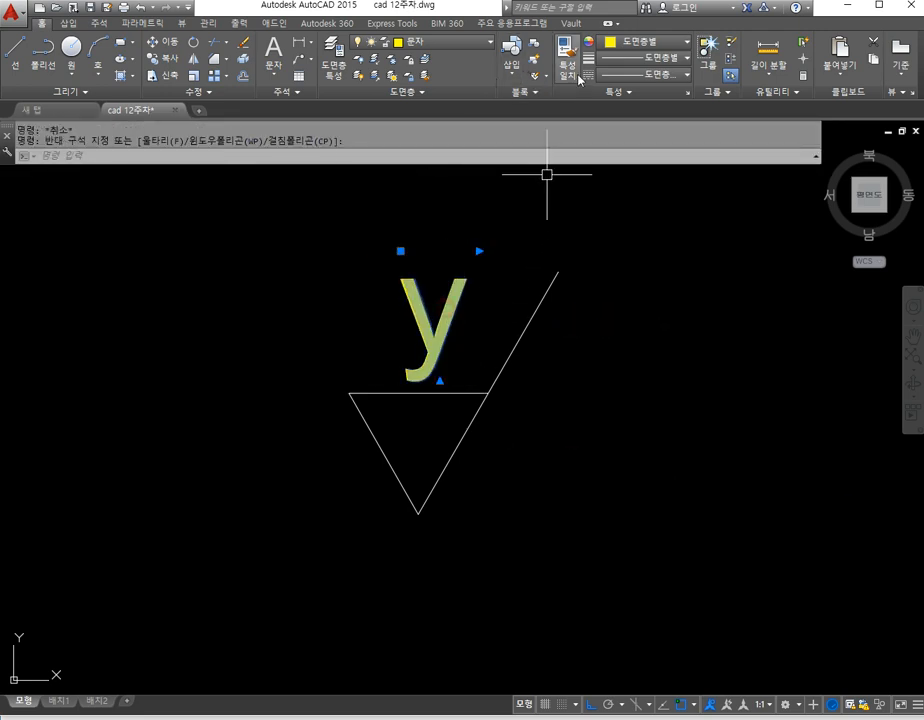
left_click(624, 46)
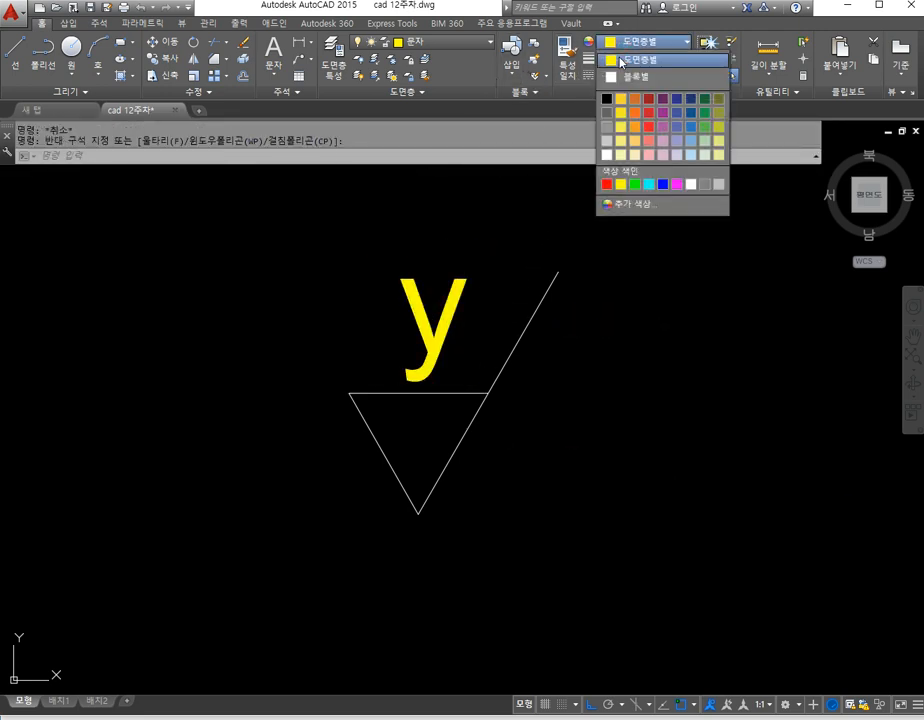
left_click(607, 184)
key("Escape")
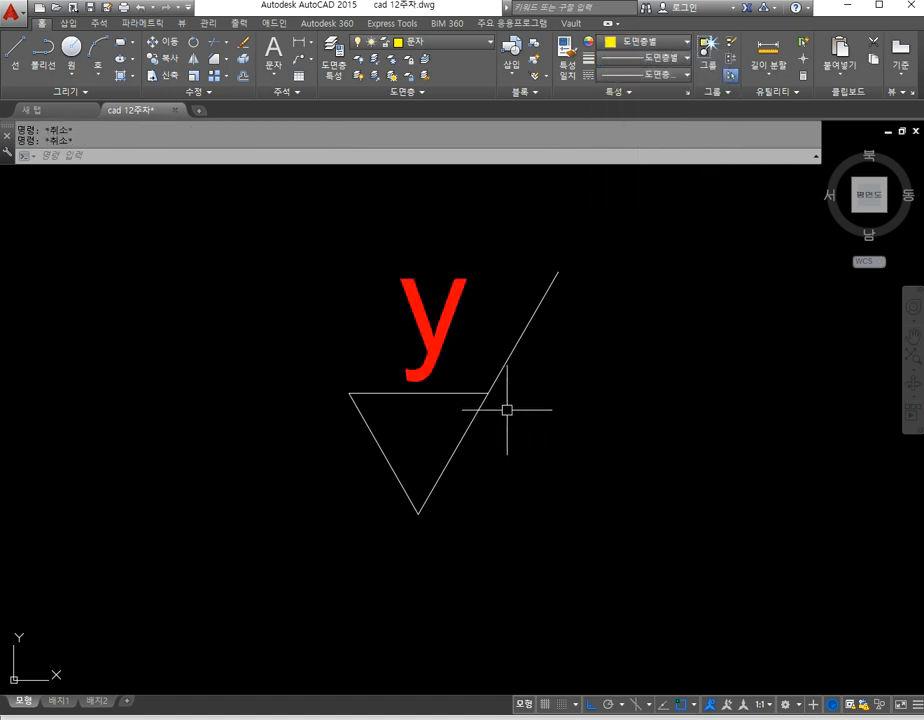
Step: Copy the complete surface finish symbol with its letter twice to the right, horizontally in line with the original
scroll(507, 409, "down", 3)
scroll(507, 409, "up", 3)
scroll(507, 410, "down", 2)
type("co")
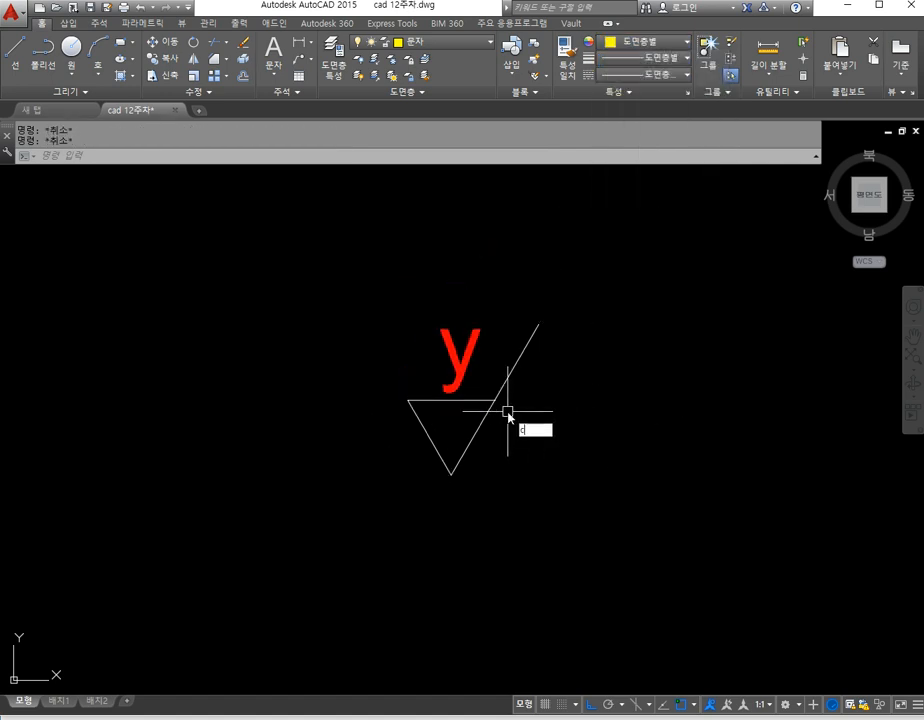
key("Return")
left_click(604, 470)
left_click(380, 377)
key("Return")
left_click(367, 512)
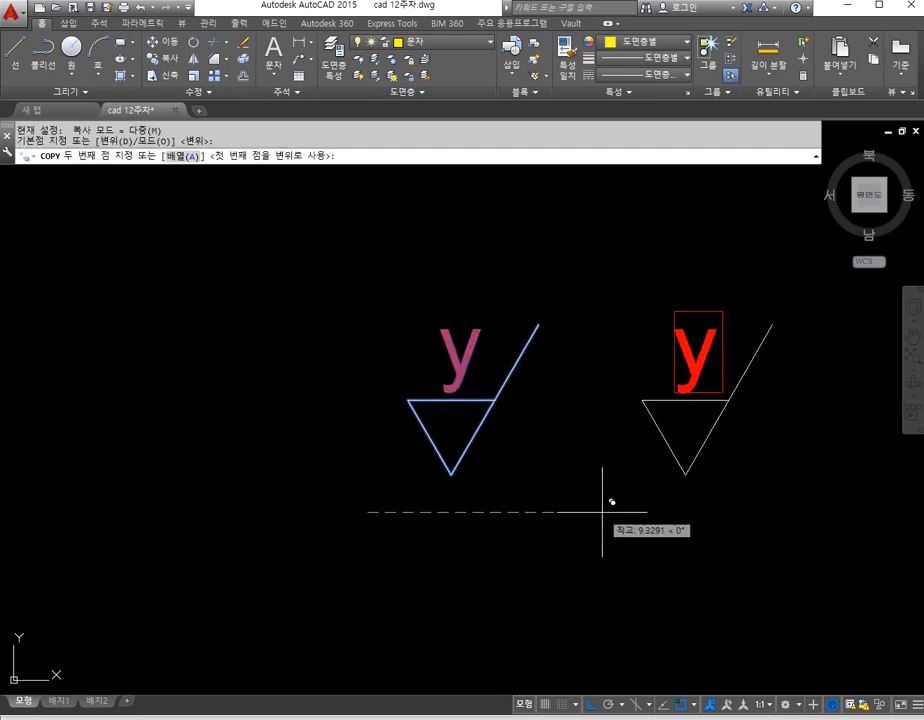
left_click(601, 507)
middle_click_drag(600, 506, 586, 468)
left_click(530, 501)
key("Return")
Step: Copy the original surface finish symbol with its letter once to the left in the same row
key("Return")
left_click(468, 491)
left_click(378, 370)
key("Return")
left_click(602, 543)
left_click(371, 543)
key("Escape")
key("Escape")
Step: Change the letter of the leftmost surface finish symbol to "w"
type("ed")
key("Return")
left_click(200, 376)
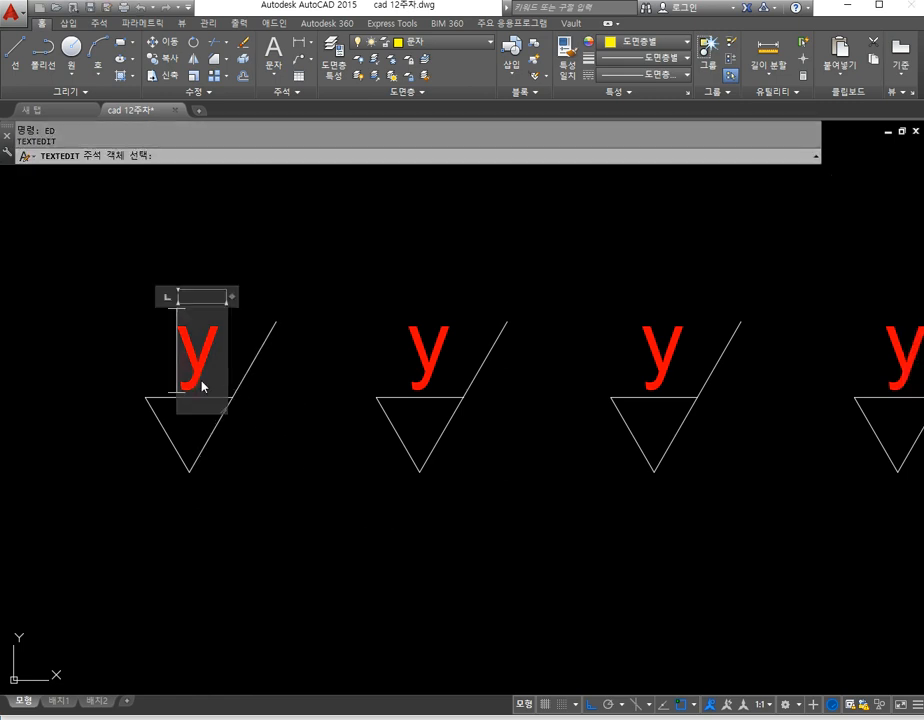
key("BackSpace")
type("w")
left_click(378, 372)
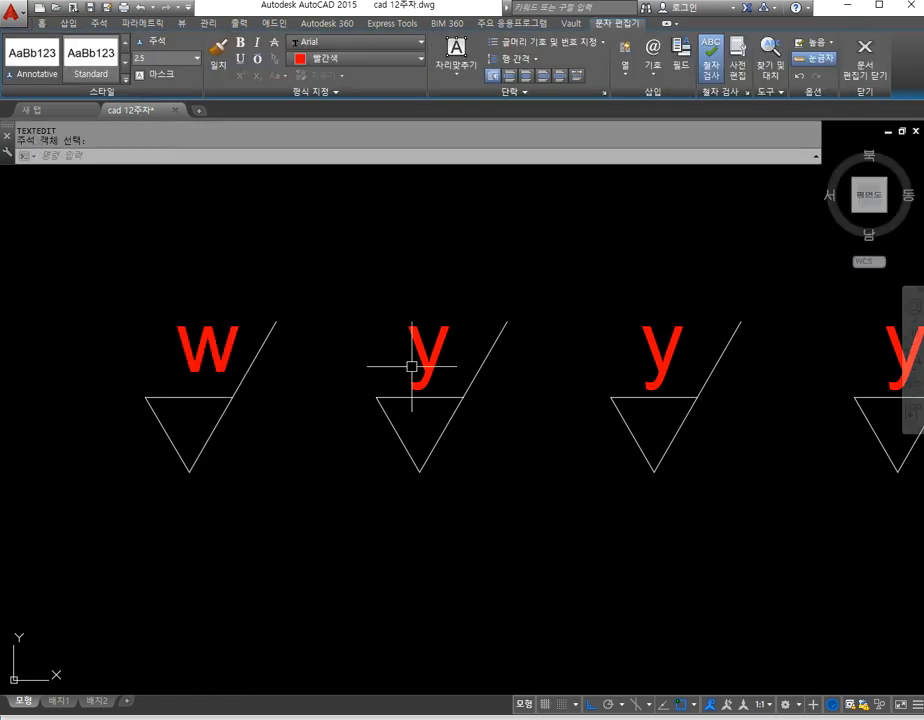
Step: Change the letter of the second surface finish symbol from the left to "x"
key("Return")
left_click(431, 355)
double_click(411, 375)
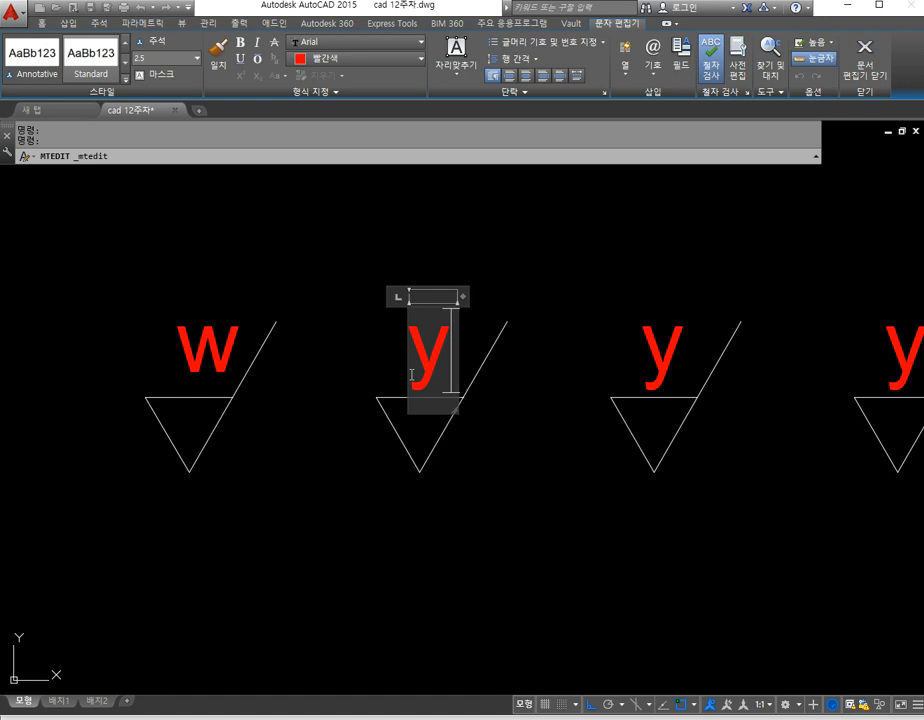
type("x")
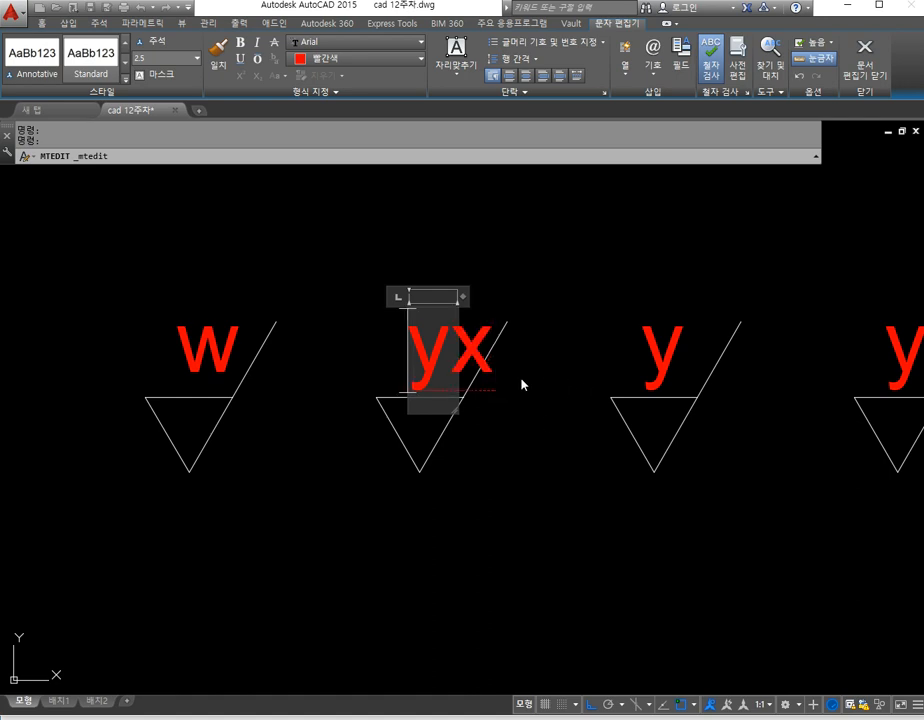
key("Delete")
left_click(760, 372)
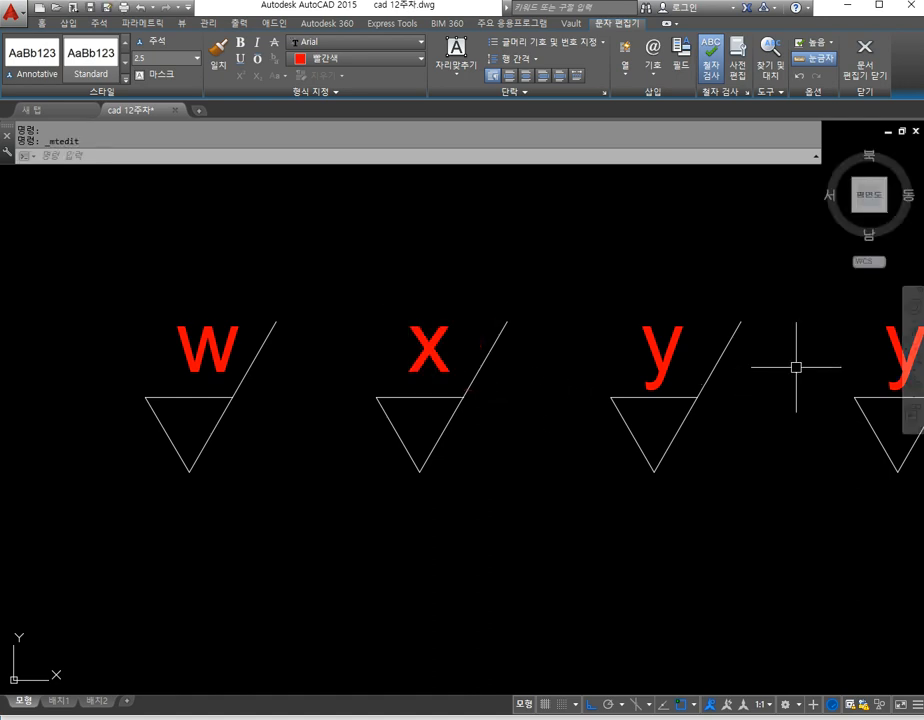
Step: Delete the letter y above the rightmost surface finish symbol
left_click(888, 348)
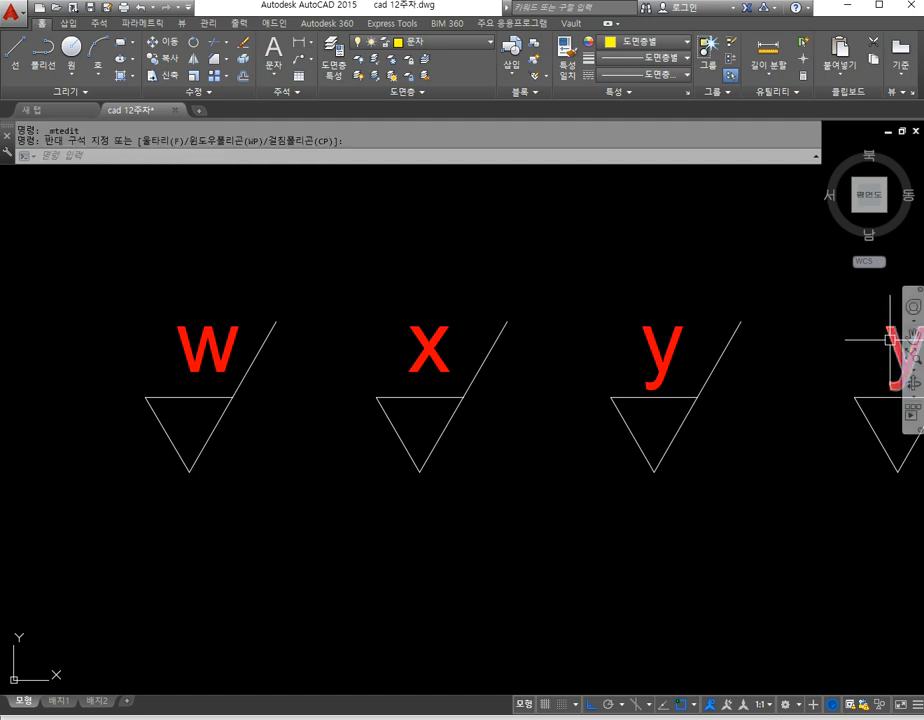
left_click(881, 346)
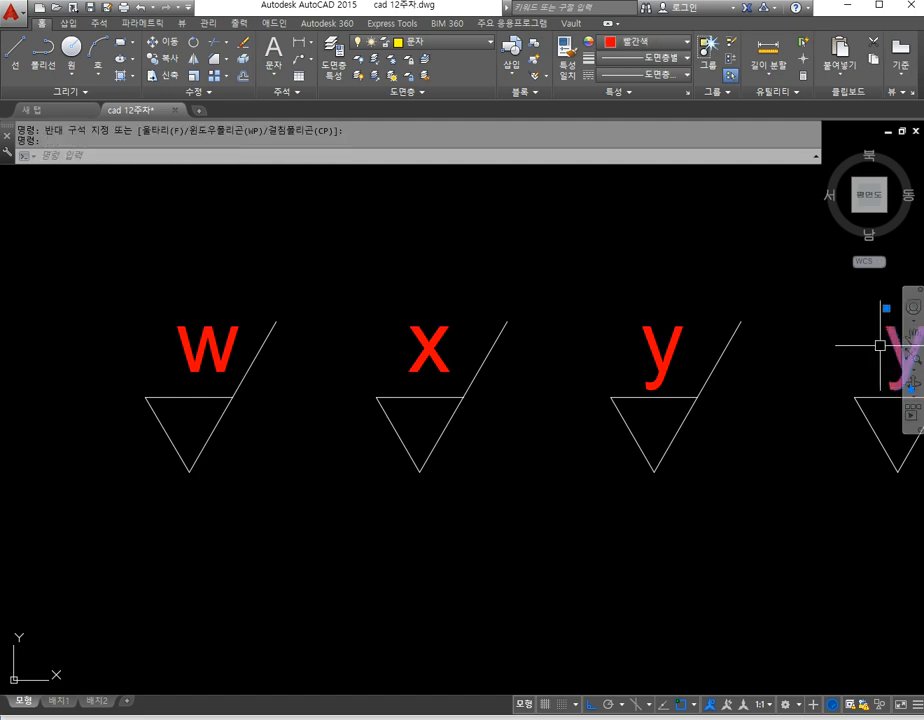
key("Delete")
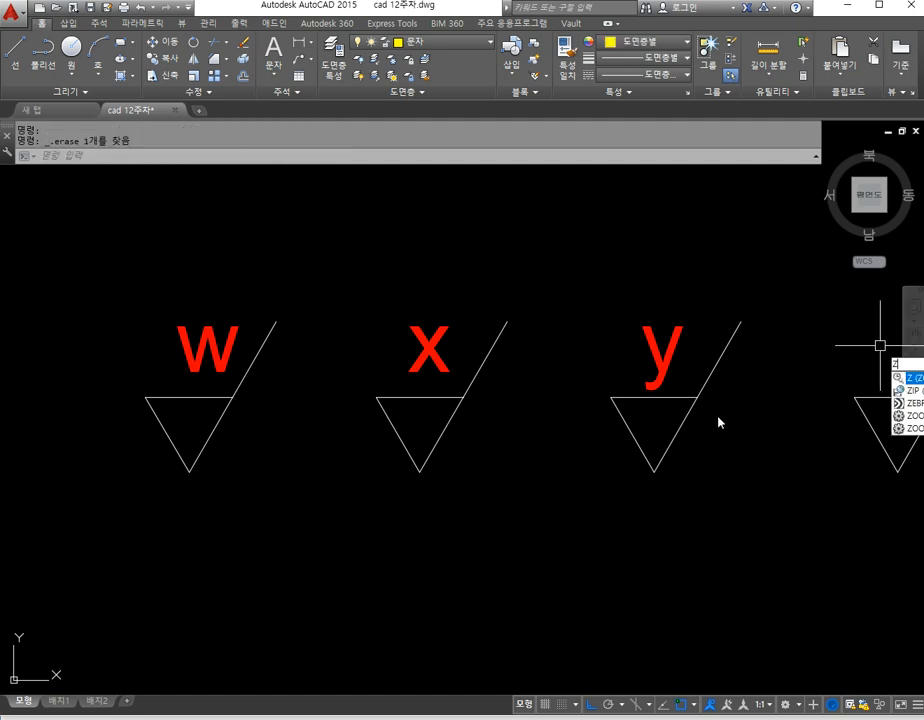
scroll(754, 496, "down", 6)
left_click(745, 491)
scroll(760, 491, "up", 2)
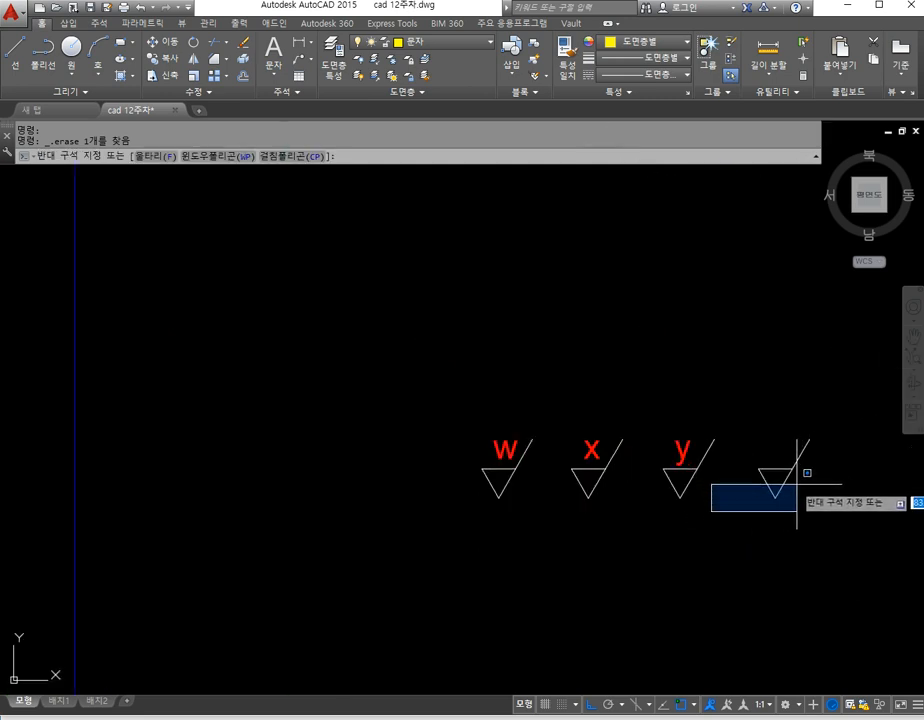
key("Escape")
scroll(735, 488, "up", 4)
middle_click_drag(735, 488, 608, 499)
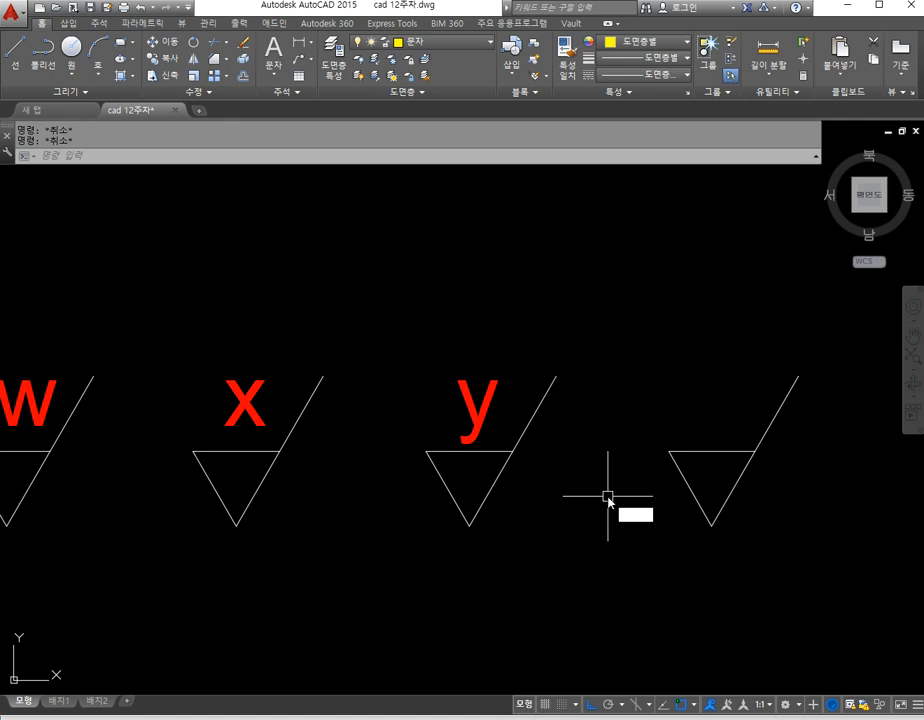
Step: Copy the third symbol's letter y to the rightmost symbol, using the tips of their long legs as reference points
key("Return")
left_click(492, 410)
key("Return")
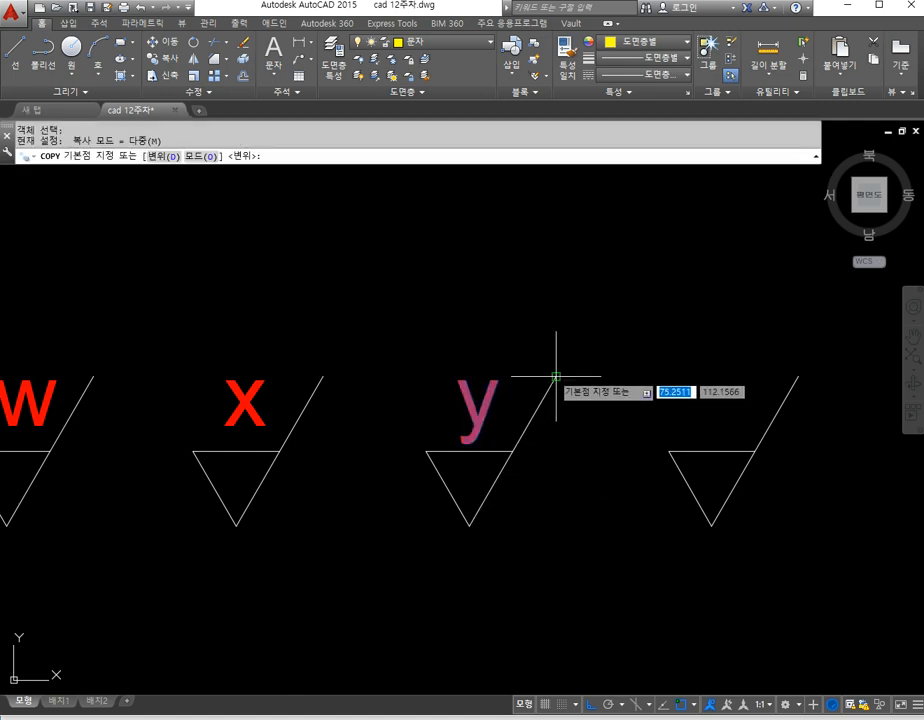
left_click(555, 377)
left_click(798, 377)
key("Escape")
Step: Change the letter of the rightmost surface finish symbol to "z"
type("ed")
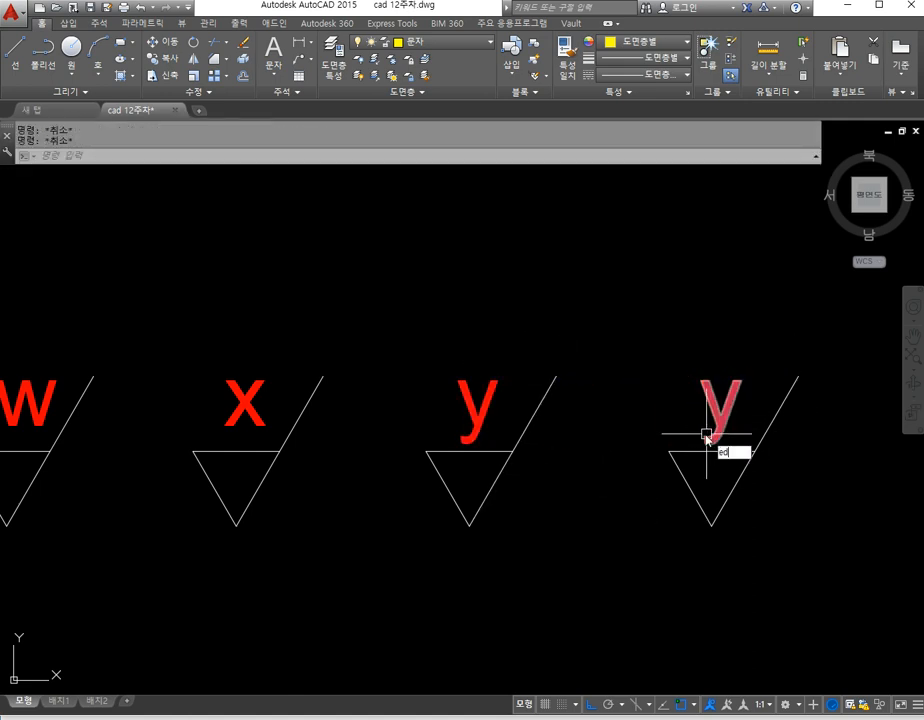
key("Return")
left_click(720, 437)
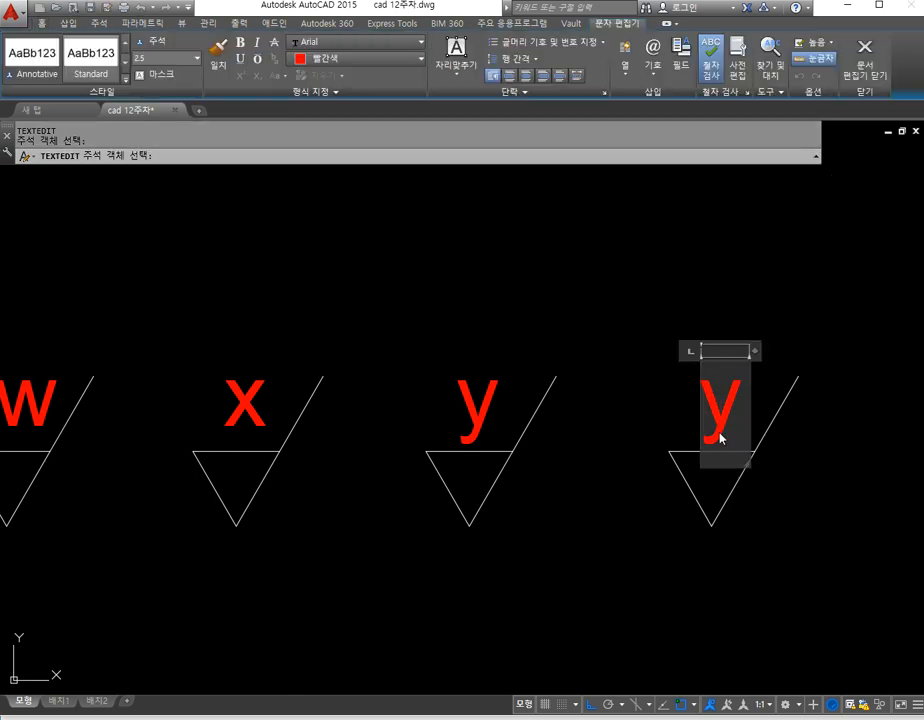
key("Delete")
type("z")
left_click(639, 441)
key("Escape")
scroll(615, 530, "down", 4)
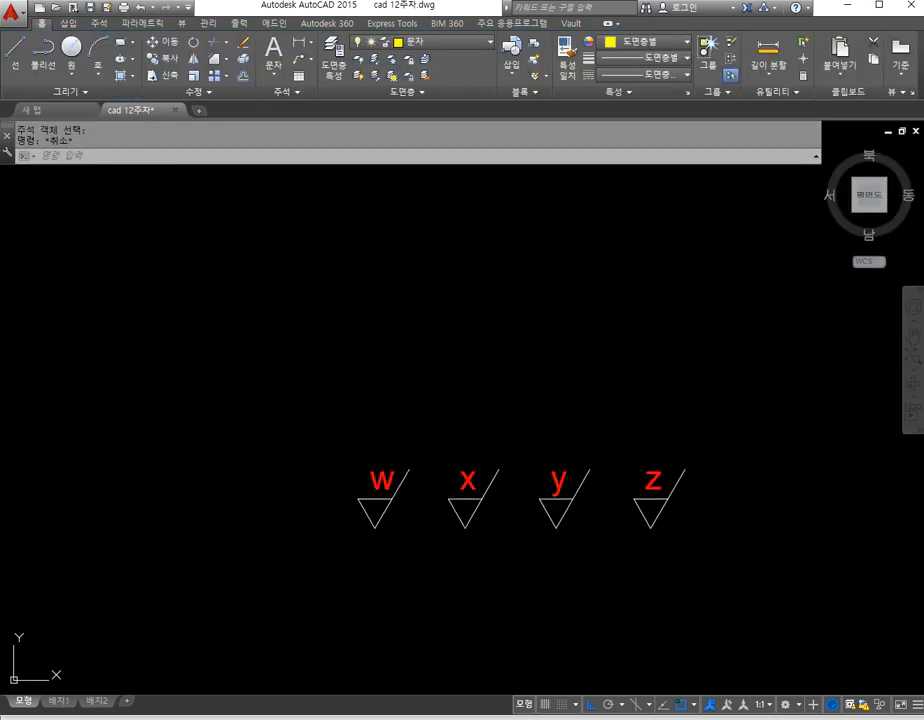
Step: Copy the y surface finish symbol horizontally to the free space right of the z symbol
scroll(508, 509, "down", 6)
middle_click_drag(538, 403, 500, 417)
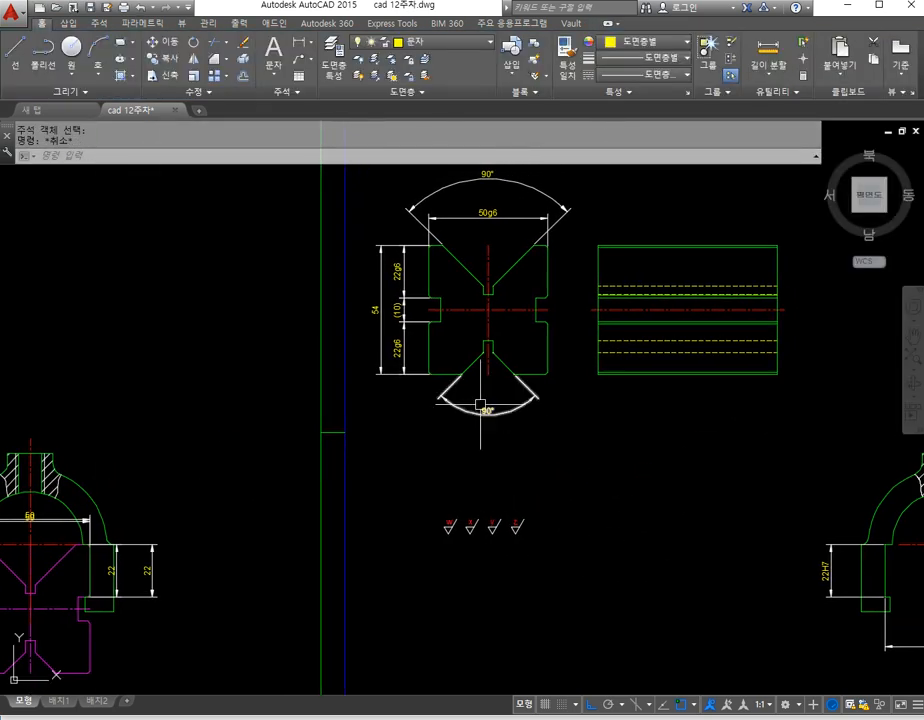
scroll(411, 270, "up", 2)
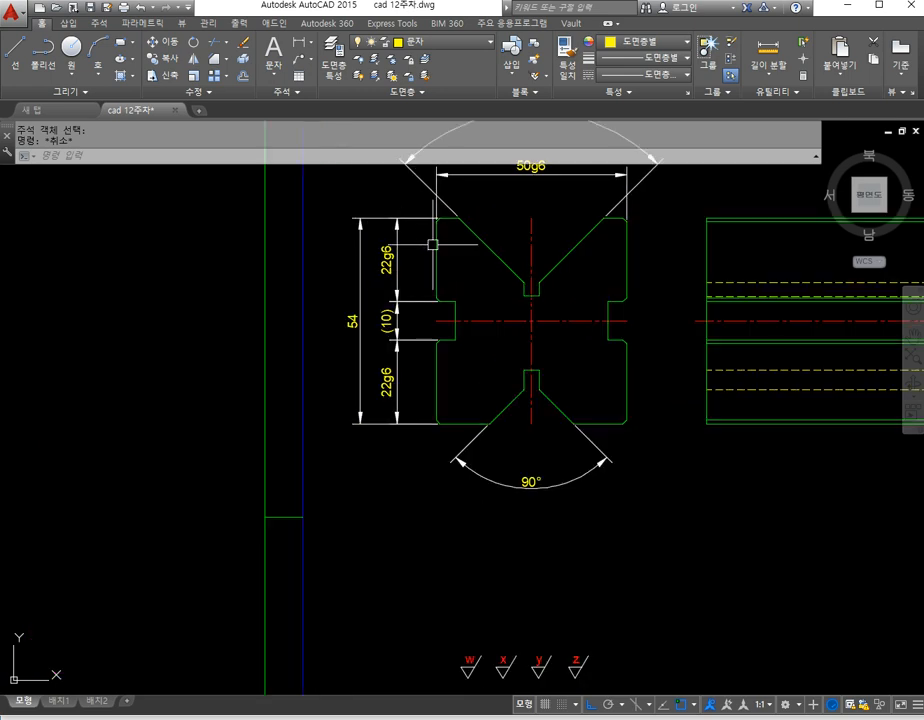
mouse_move(590, 660)
middle_mouse_down()
mouse_move(563, 600)
mouse_move(513, 570)
middle_mouse_up()
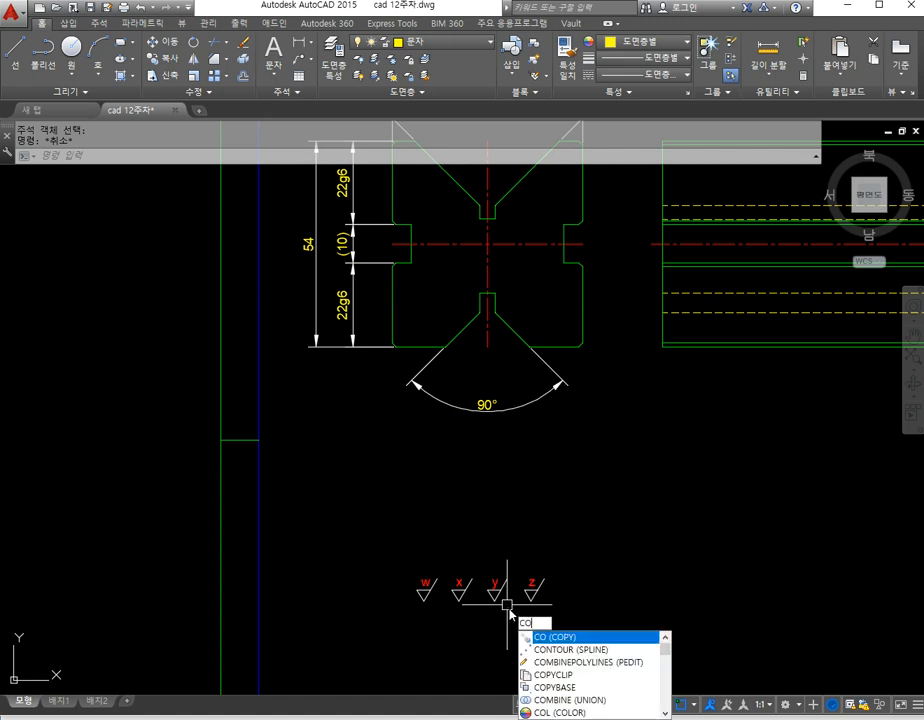
key("space")
key("Escape")
key("Escape")
type("o")
key("Return")
left_click(490, 595)
key("Return")
left_click(494, 601)
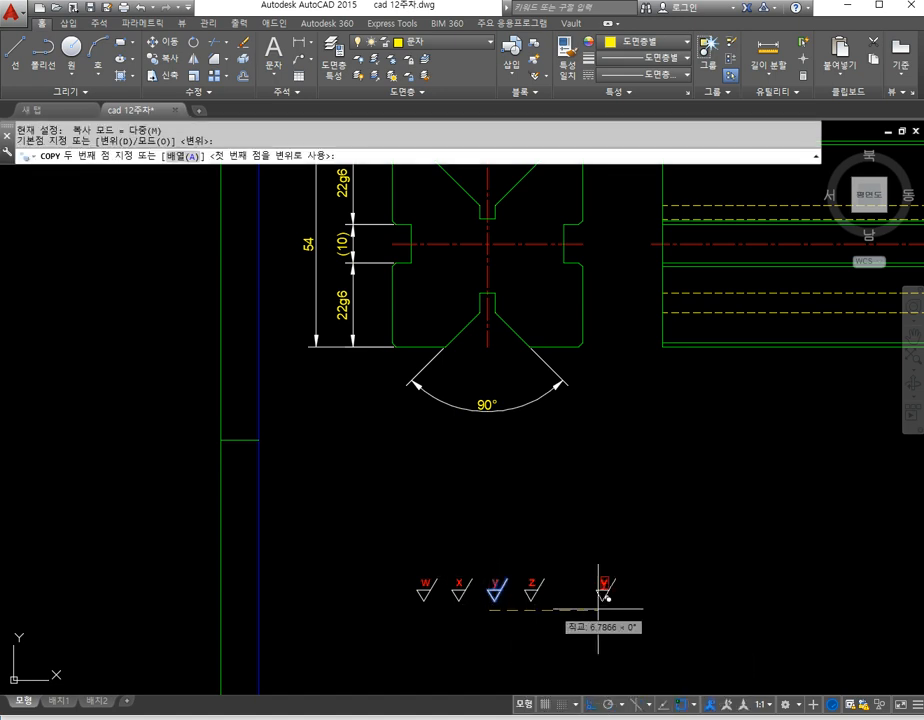
left_click(646, 608)
key("Escape")
Step: Create a polar array of the copied y symbol around a centre point directly below its tip
scroll(648, 610, "up", 4)
middle_click_drag(652, 612, 512, 563)
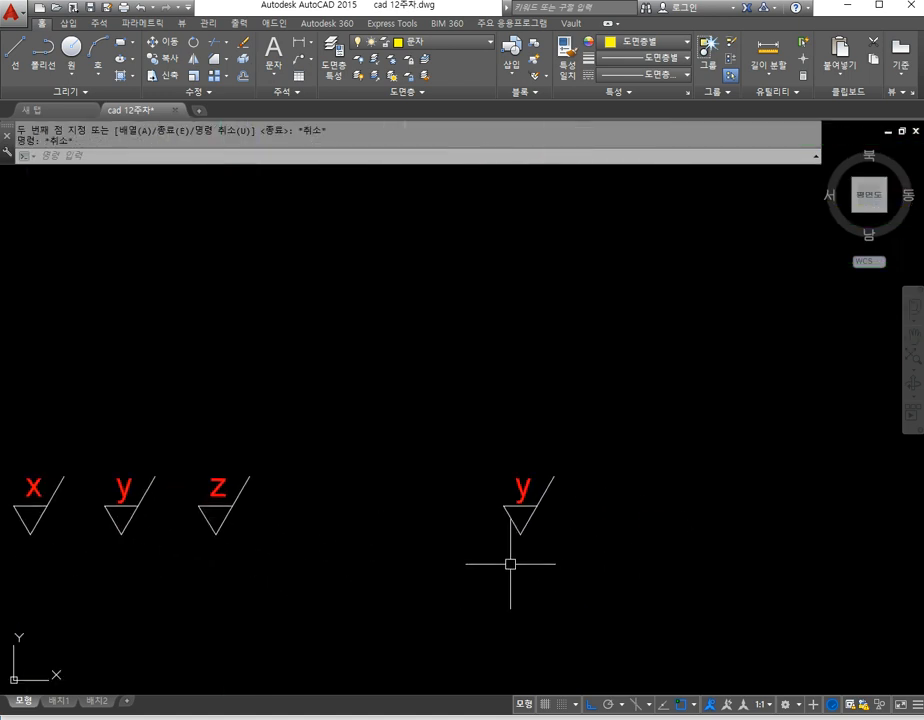
type("ar")
key("Return")
left_click(580, 542)
left_click(497, 472)
key("Return")
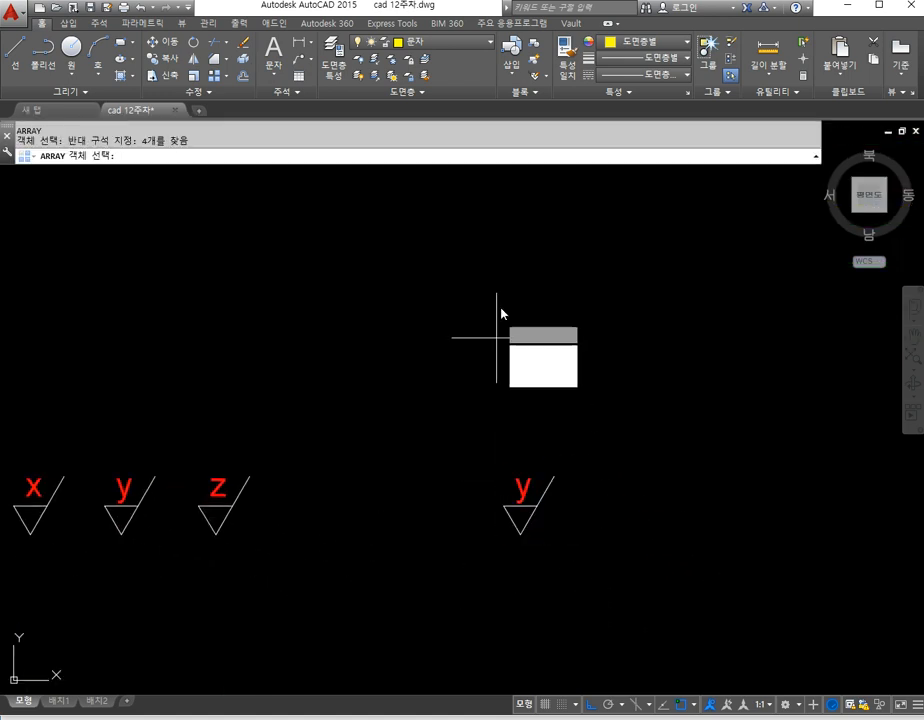
left_click(535, 380)
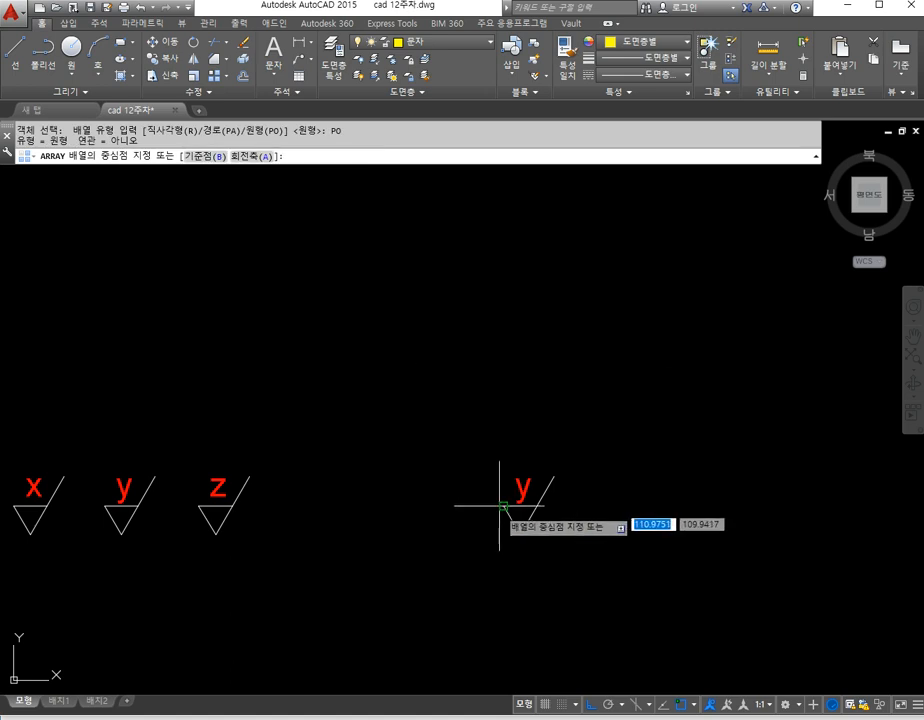
left_click(521, 584)
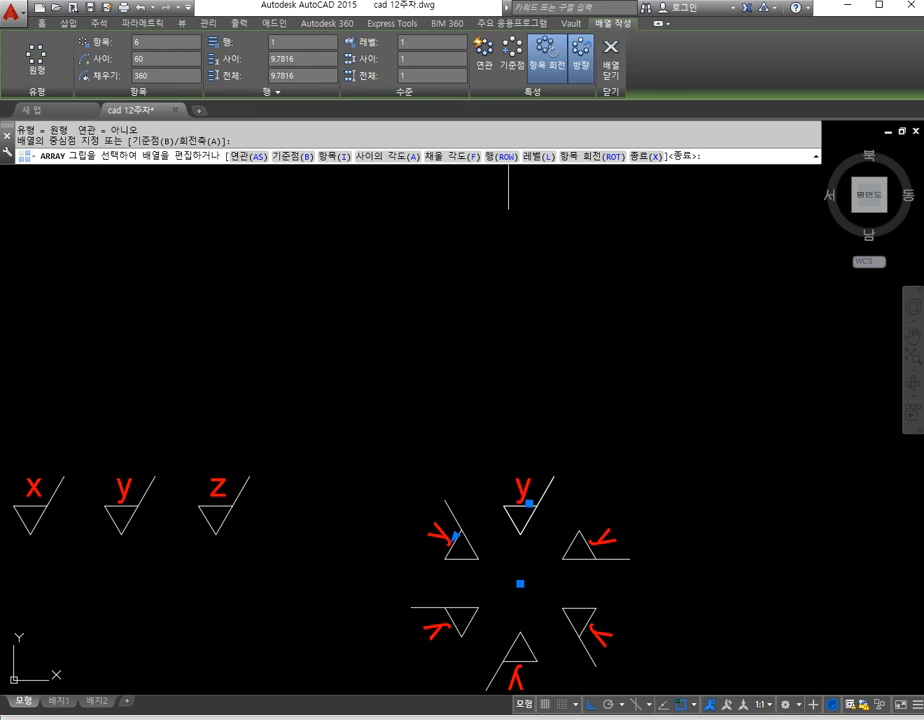
Step: Set the polar array to 12 items and finish the array
left_click(153, 42)
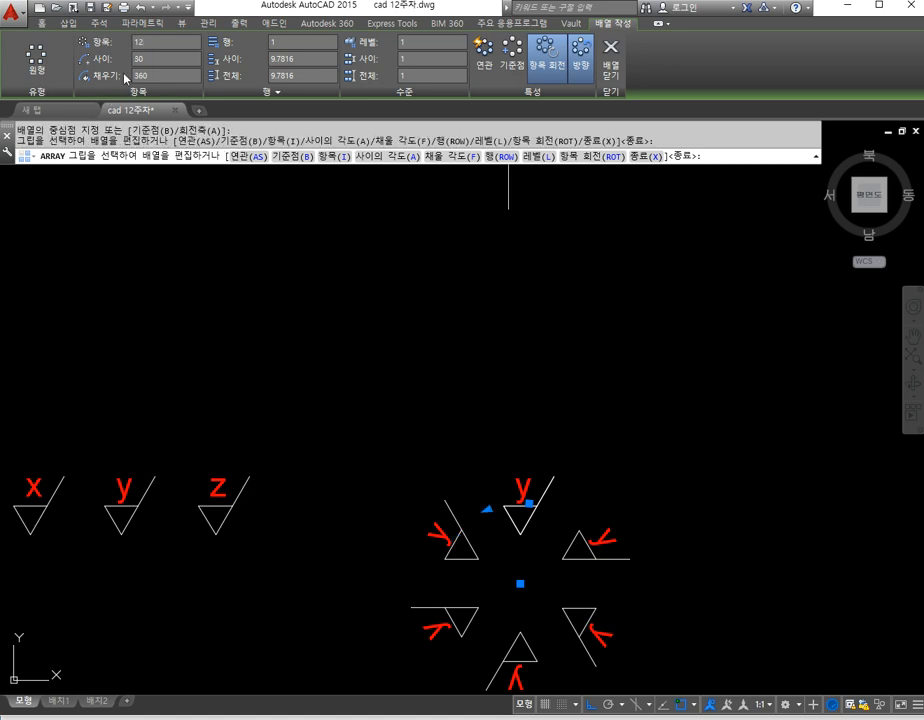
left_click(158, 62)
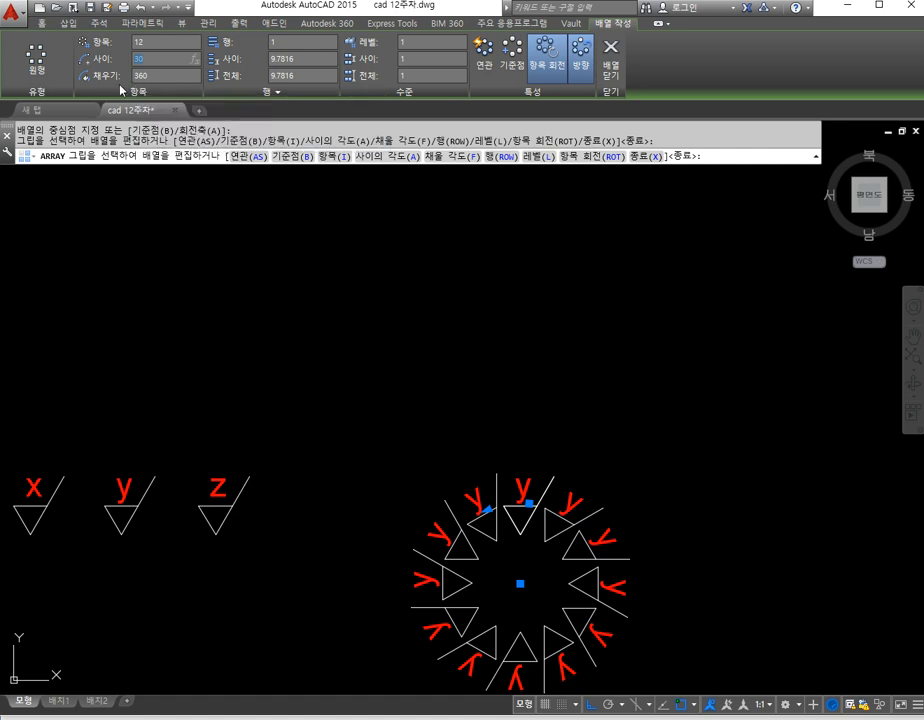
left_click(606, 418)
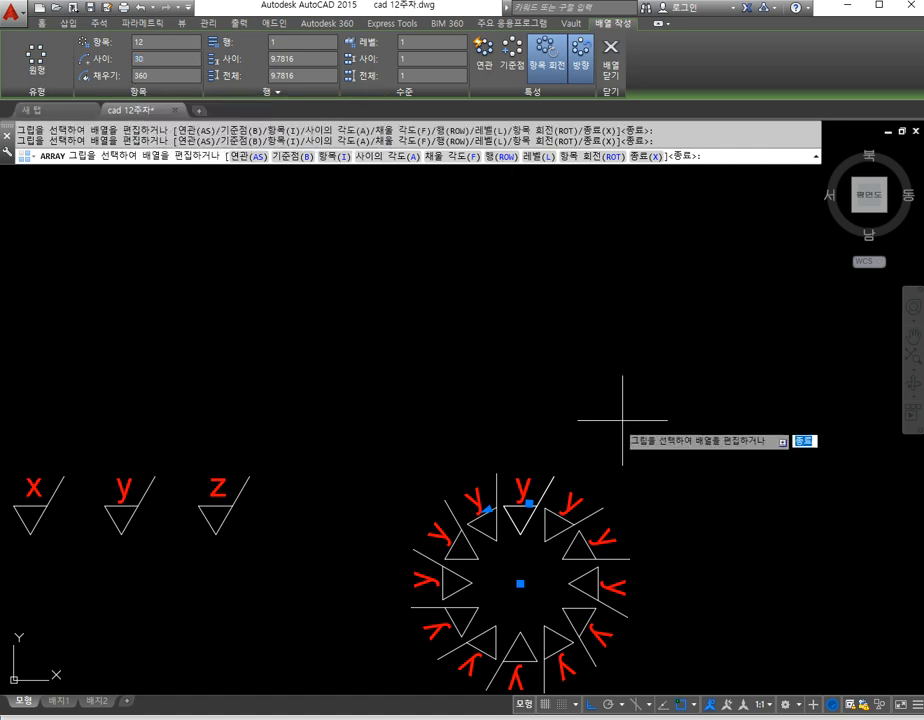
left_click(605, 65)
key("Escape")
key("Escape")
middle_click_drag(597, 531, 541, 393)
scroll(529, 451, "up", 3)
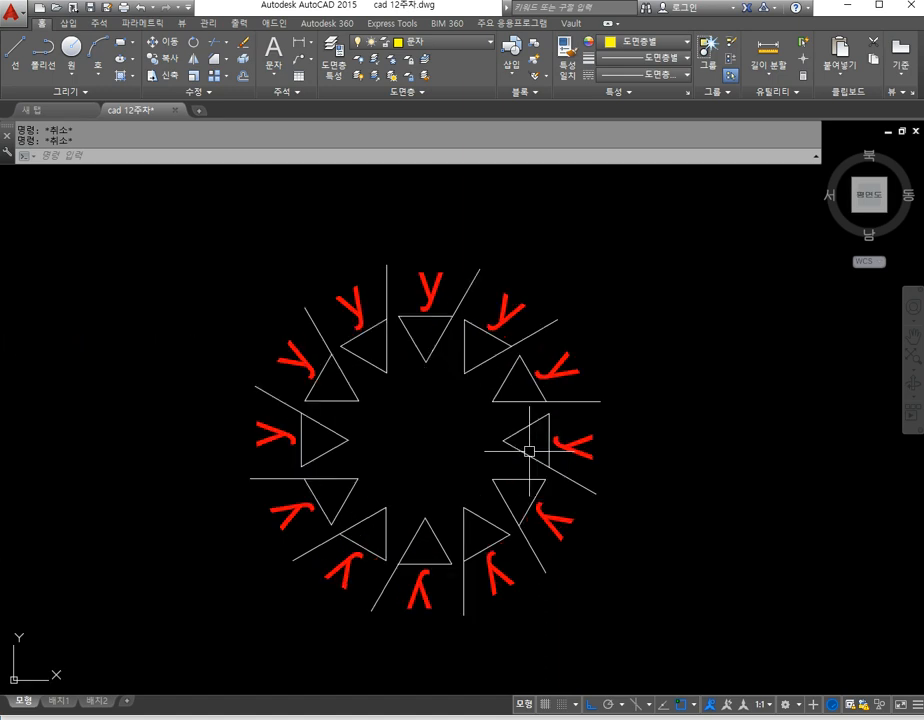
Step: Try to erase the y letters of the rightmost and upper-right symbols in the circular arrangement
type("e")
key("Return")
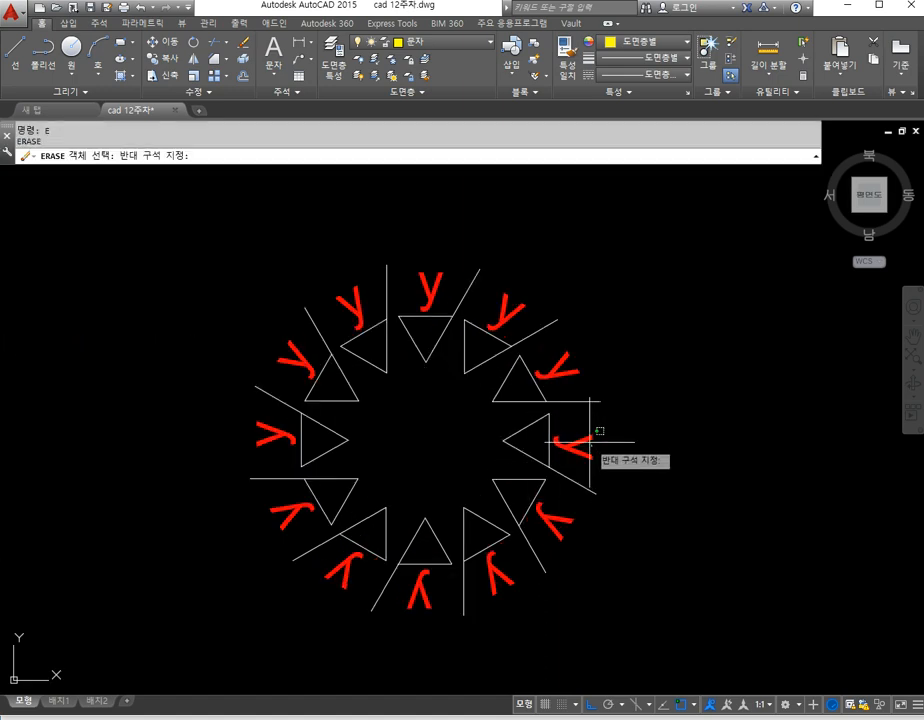
left_click(584, 449)
key("Return")
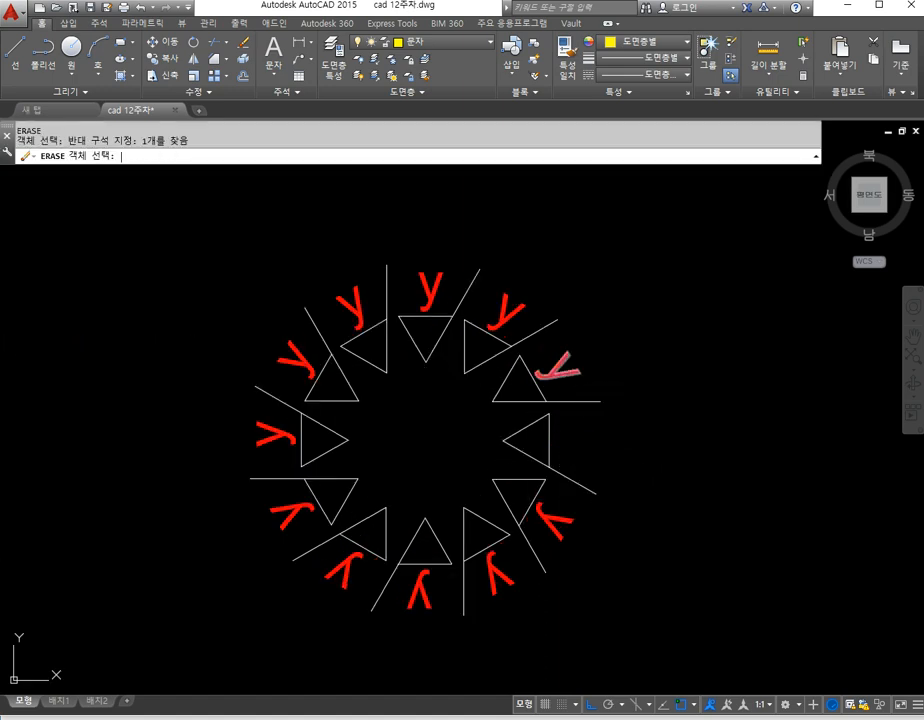
key("Return")
left_click(557, 371)
key("Return")
key("Return")
left_click(519, 315)
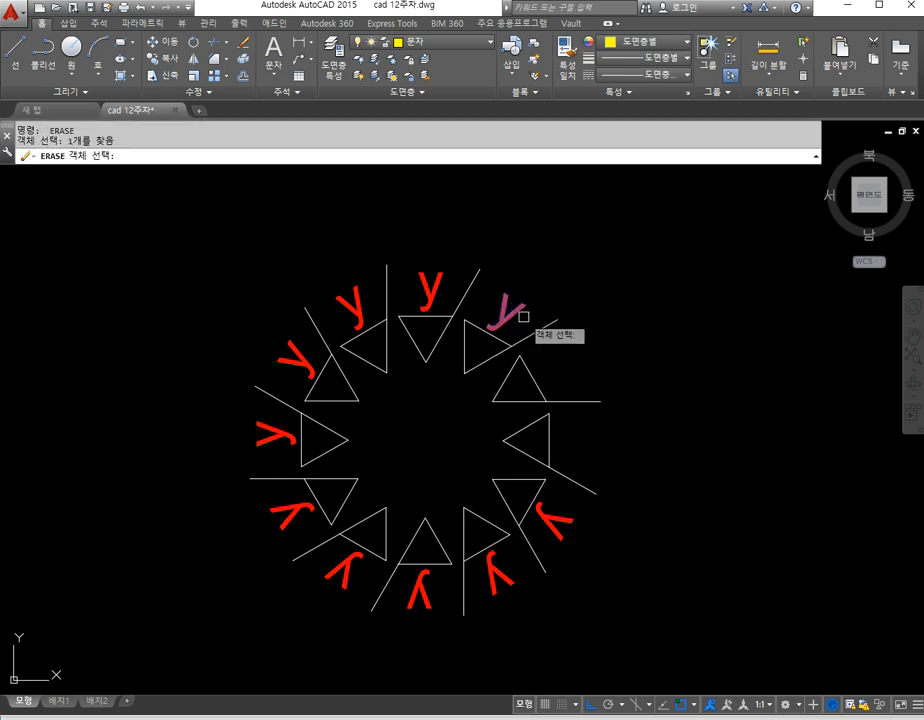
key("Escape")
key("Escape")
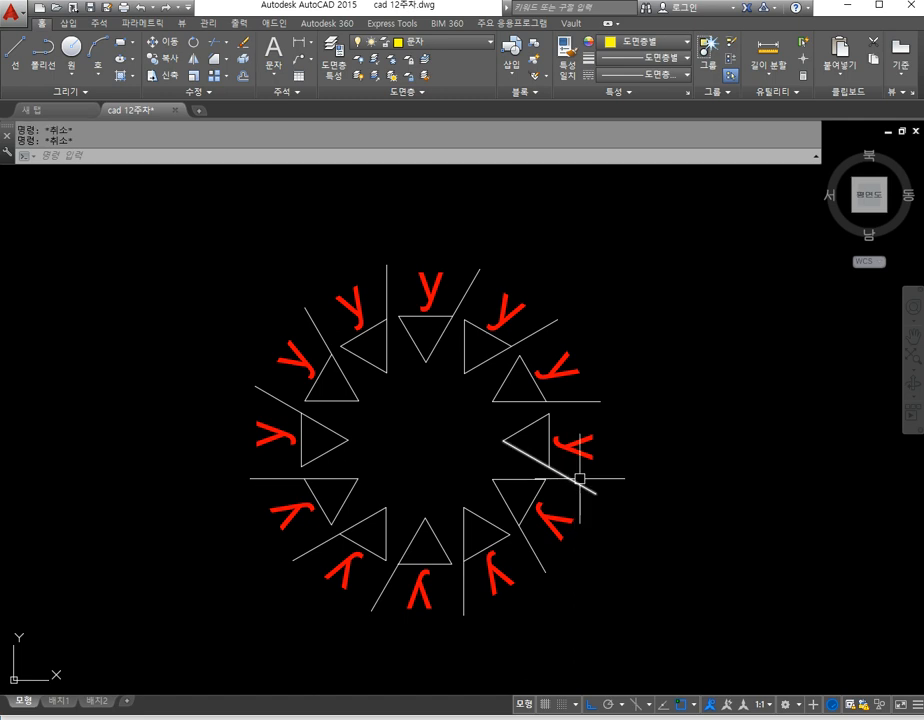
Step: Erase only the y letter of the rightmost symbol in the circular arrangement, keeping its triangle and line
type("e")
key("Return")
left_click(573, 448)
key("Return")
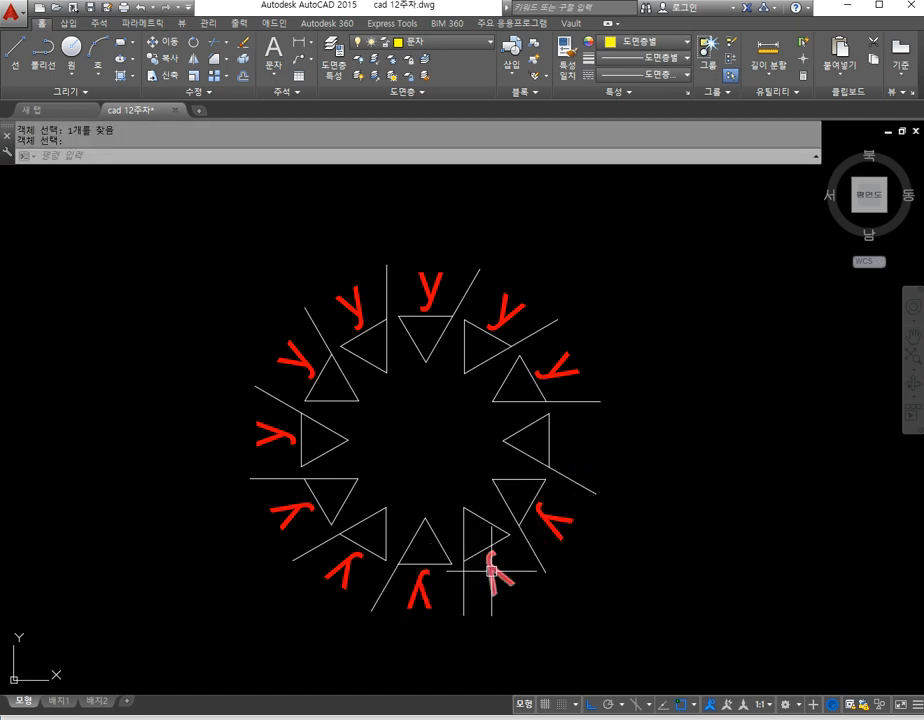
Step: Erase the two lower-right symbols between the rightmost and bottom ones, including the leftover horizontal line
key("Return")
left_click(562, 591)
left_click(485, 508)
key("Return")
key("Return")
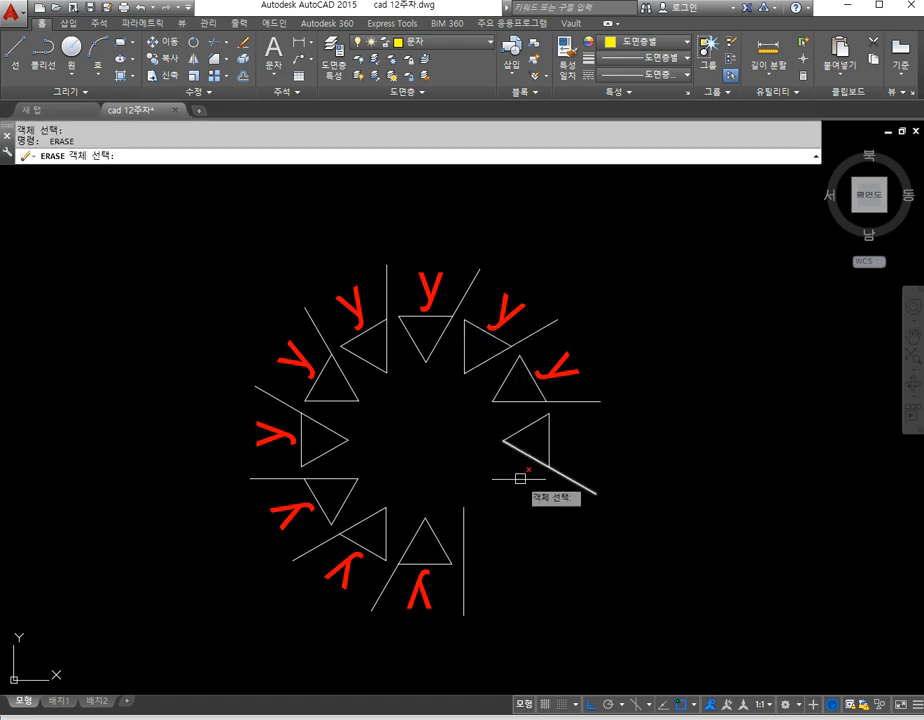
left_click(496, 491)
key("Return")
Step: Erase the two upper-right symbols between the top and rightmost ones using a crossing selection
key("Return")
left_click(608, 394)
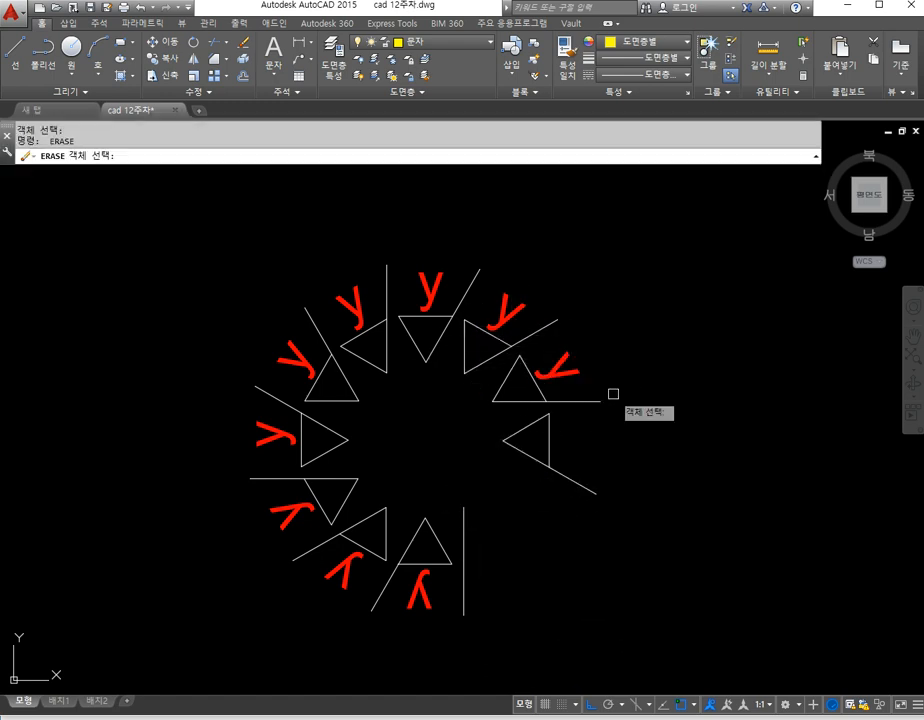
left_click(490, 302)
key("Return")
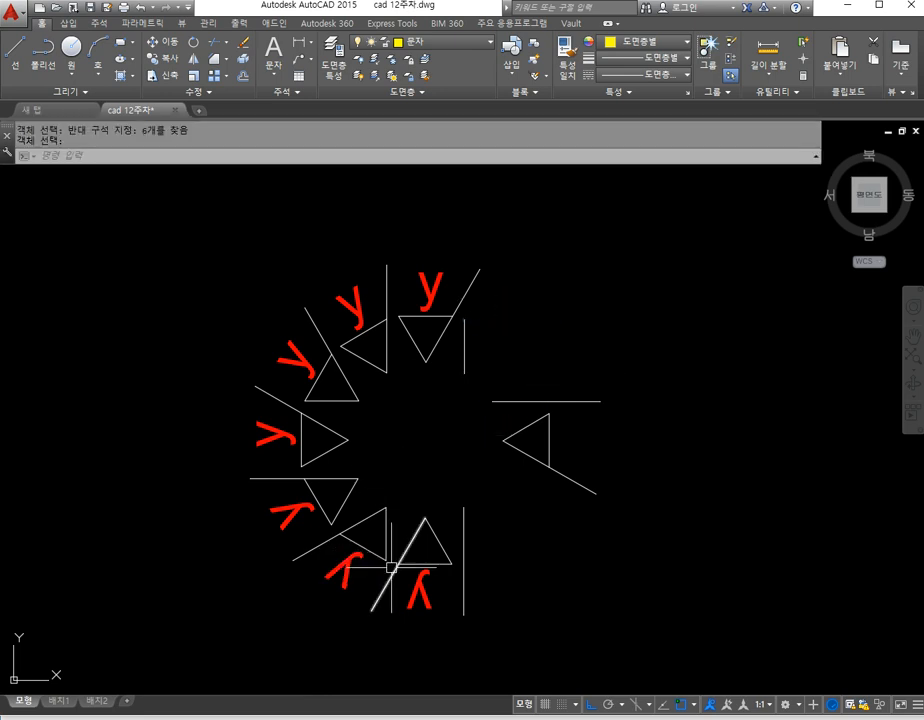
Step: Erase the bottom symbol's upside-down y letter and the stray long vertical line beside it
key("Return")
left_click(414, 594)
left_click(491, 608)
left_click(450, 598)
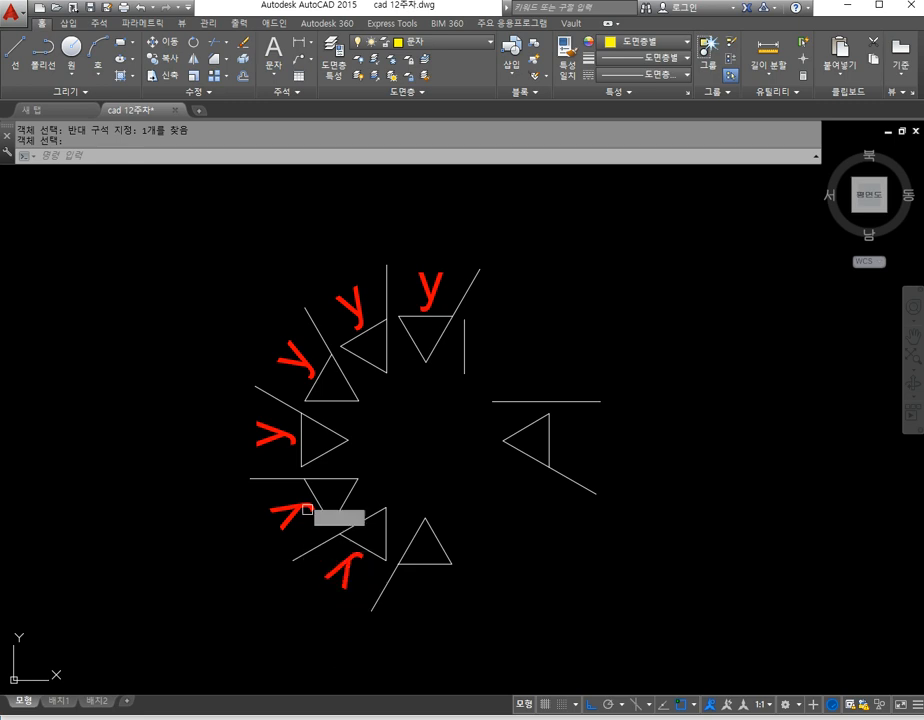
key("Escape")
Step: Copy the leftmost symbol's y letter horizontally to the outer side of the rightmost triangle
type("cp")
key("Return")
left_click(268, 432)
key("Return")
left_click(541, 608)
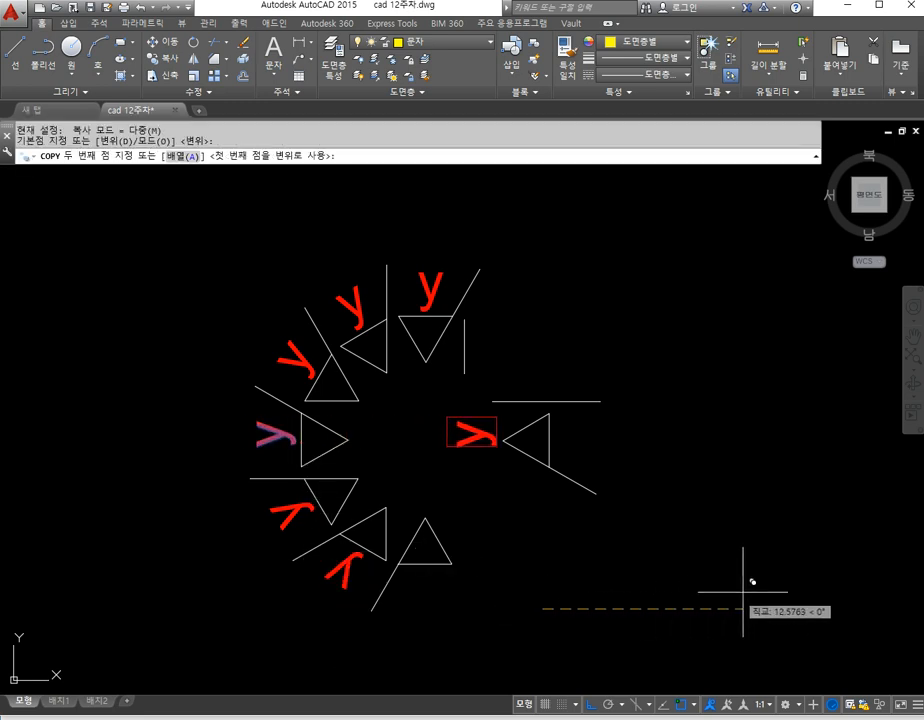
left_click(846, 580)
key("Return")
Step: Copy the top symbol's upright y letter straight down to just below the bottom triangle
key("Return")
left_click(445, 292)
key("Return")
left_click(657, 291)
left_click(657, 592)
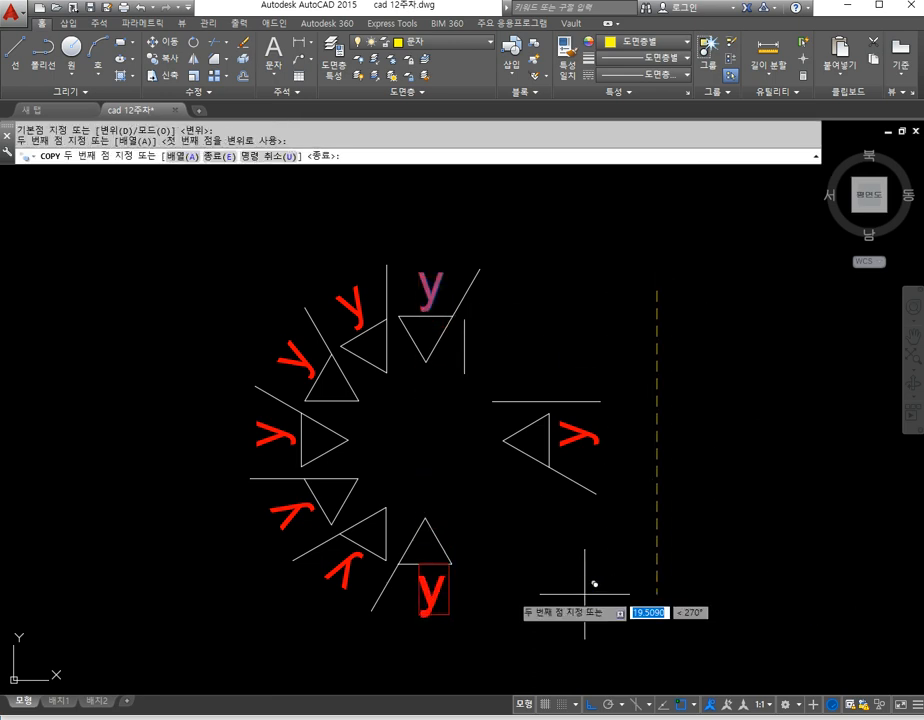
key("Return")
key("Escape")
Step: Try to erase the inverted y letter of the lower-left symbol
type("e")
key("Return")
left_click(331, 581)
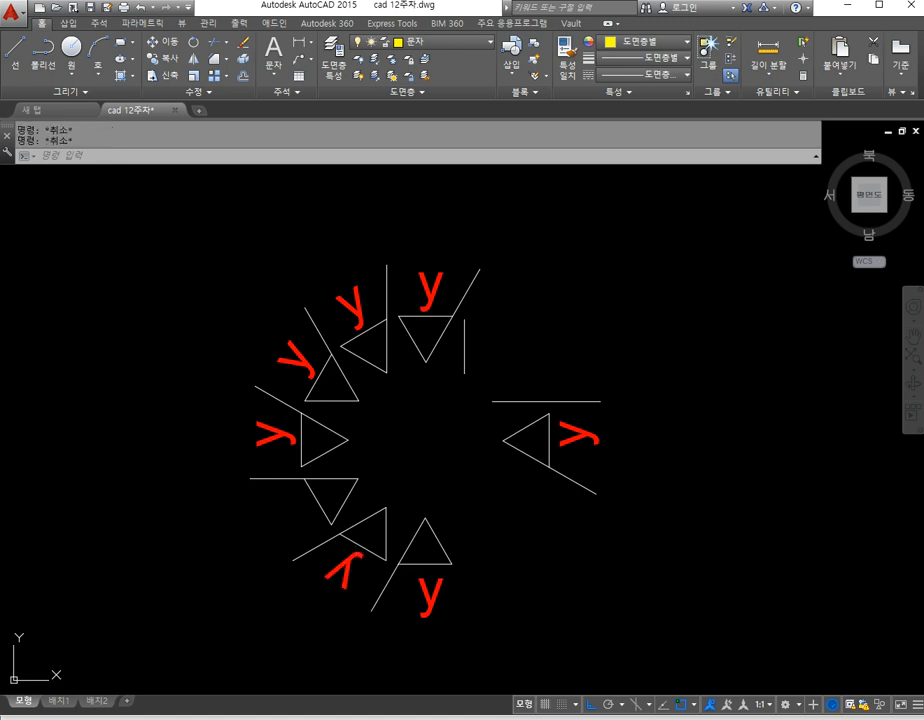
Step: Erase the stray horizontal line above the rightmost y symbol
type("e")
key("Return")
left_click(590, 408)
left_click(573, 371)
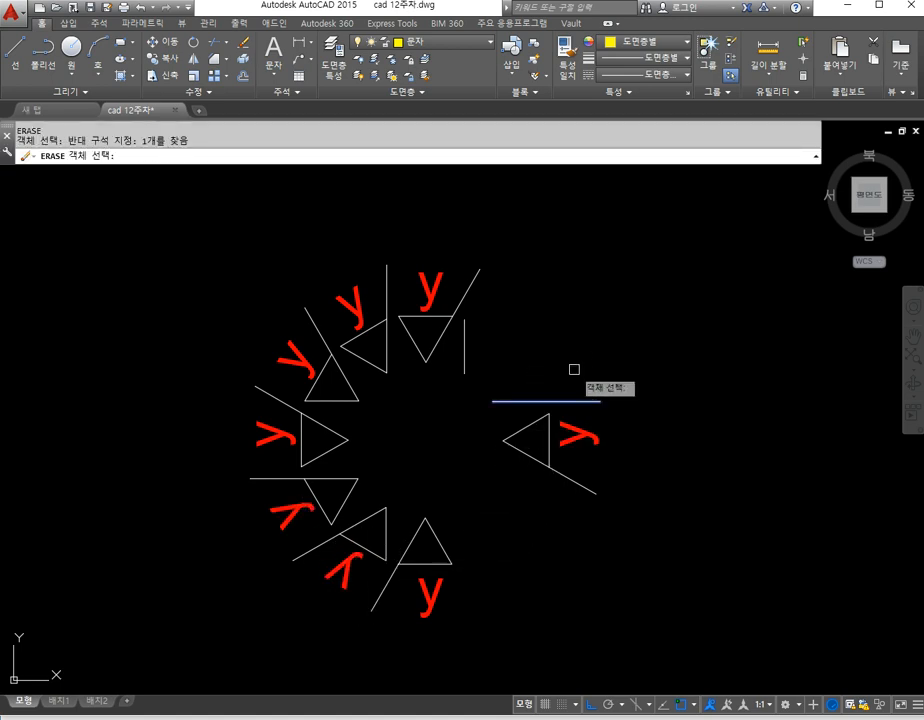
key("Return")
Step: Try to copy the leftmost y symbol, by its tip, onto the front view's left edge beside the upper 22g6 dimension
middle_click_drag(336, 437, 359, 446)
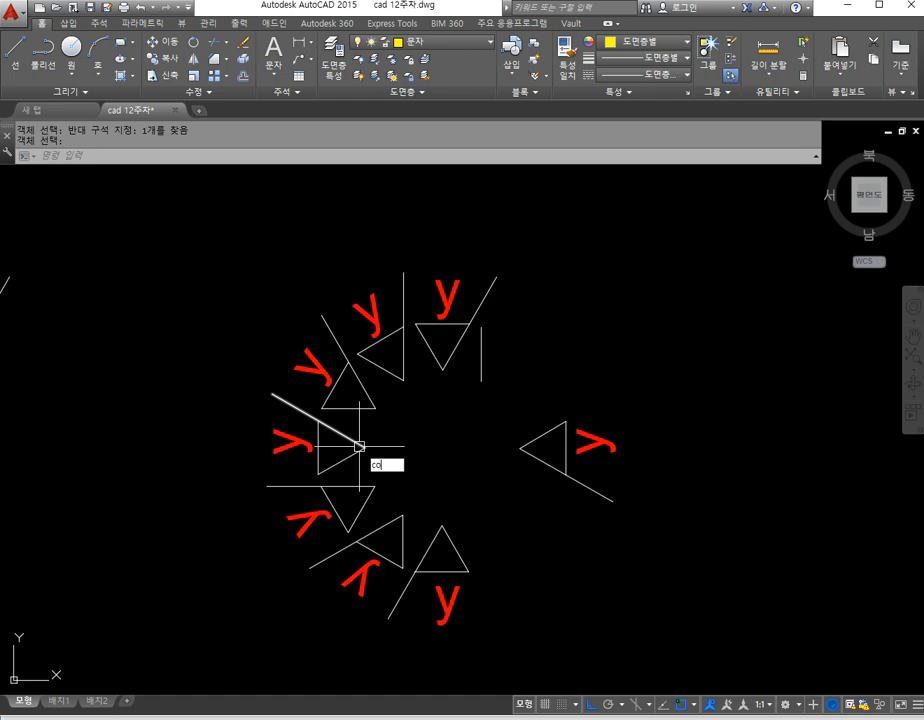
type("co")
key("Return")
left_click(383, 457)
left_click(296, 437)
key("Return")
left_click(363, 447)
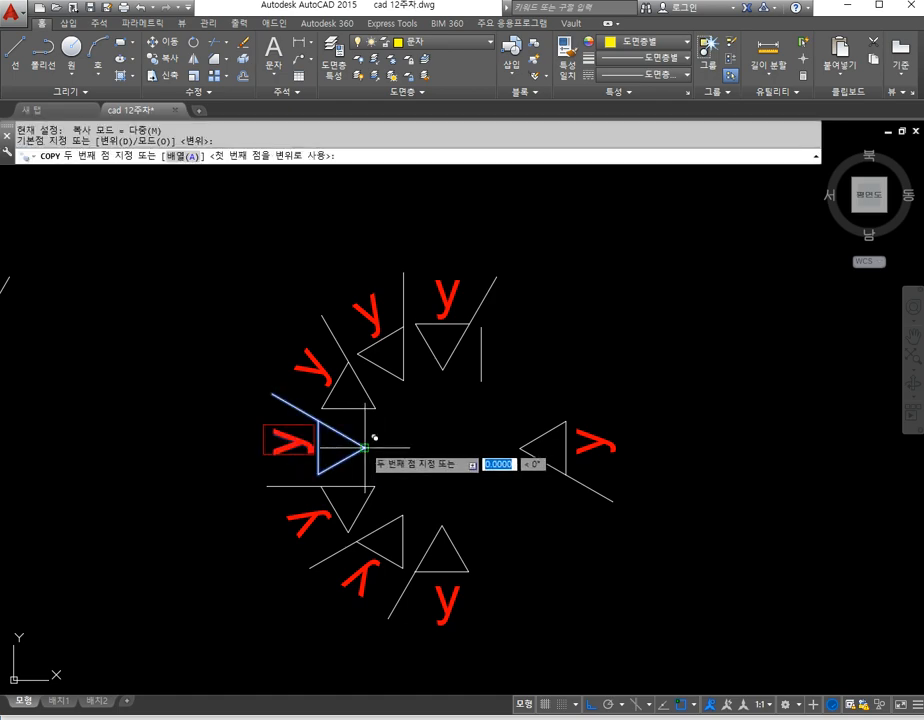
scroll(372, 436, "down", 5)
scroll(320, 330, "up", 10)
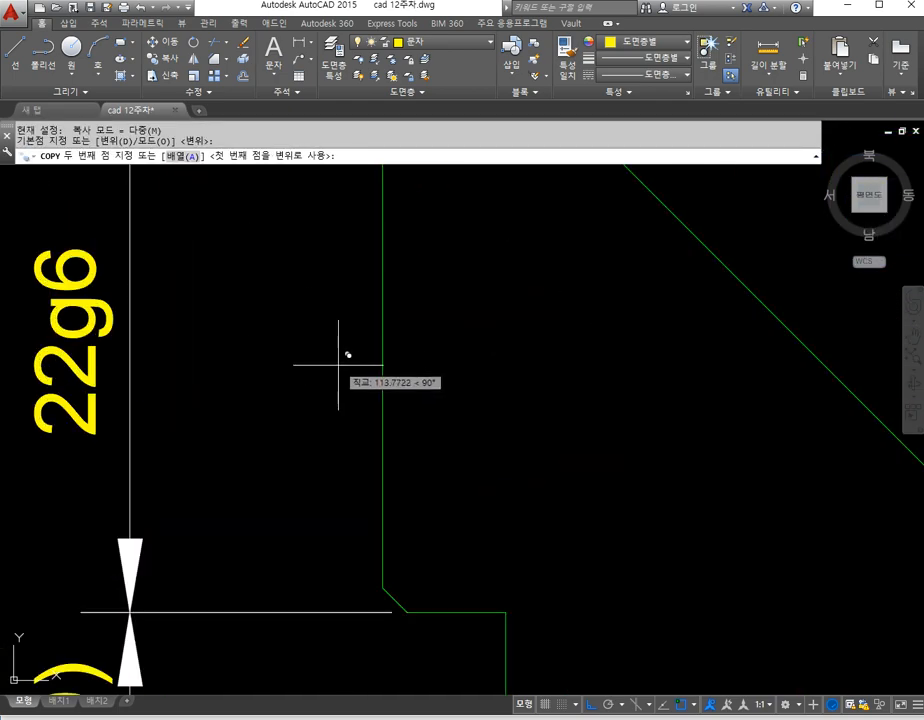
right_click(340, 368, "shift")
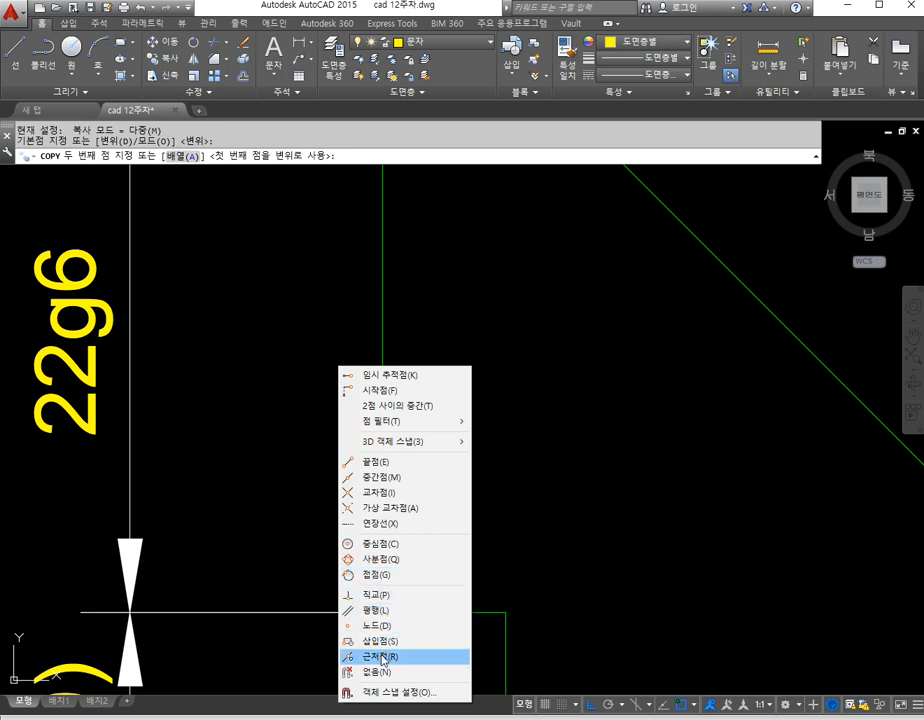
left_click(370, 625)
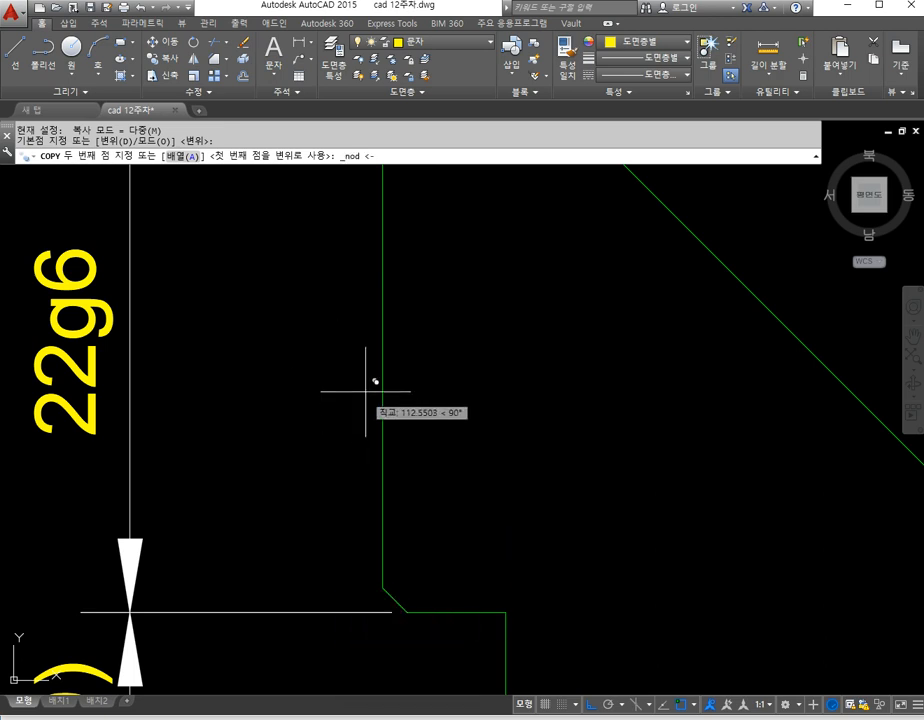
left_click(381, 336)
scroll(419, 406, "down", 6)
key("Escape")
key("Escape")
key("Escape")
Step: Copy the leftmost y symbol, by its tip, onto the base front view's left edges beside the lower and upper 22g6 dimensions
middle_click_drag(658, 518, 399, 460)
scroll(399, 460, "down", 3)
scroll(445, 618, "up", 3)
type("co")
key("space")
scroll(431, 586, "up", 4)
left_click(447, 593)
left_click(352, 572)
key("space")
left_click(427, 588)
scroll(427, 586, "down", 5)
middle_click_drag(336, 410, 416, 543)
left_click(270, 405)
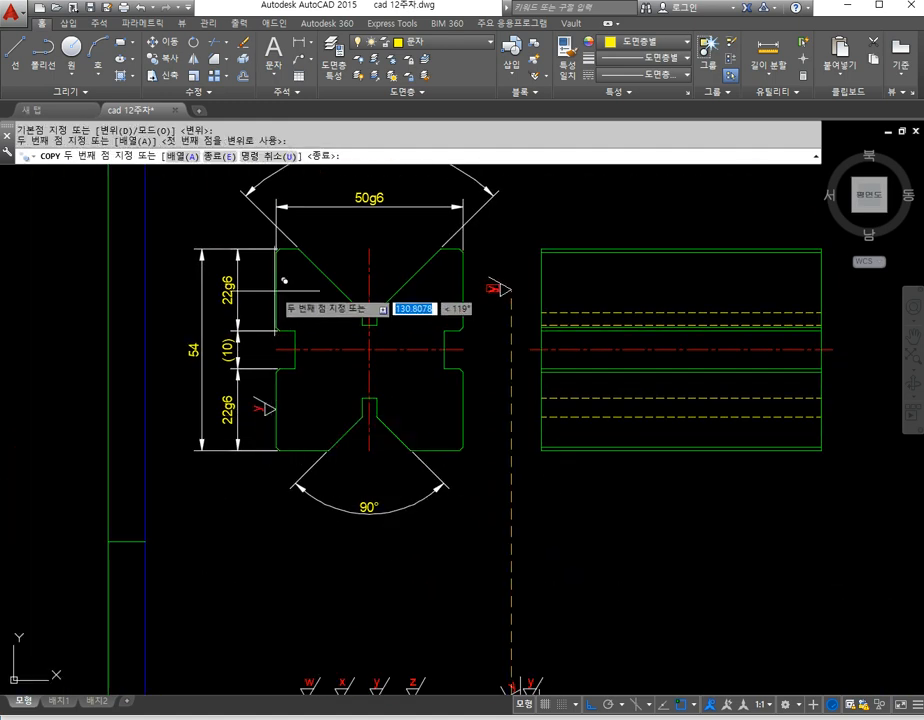
scroll(290, 330, "up", 2)
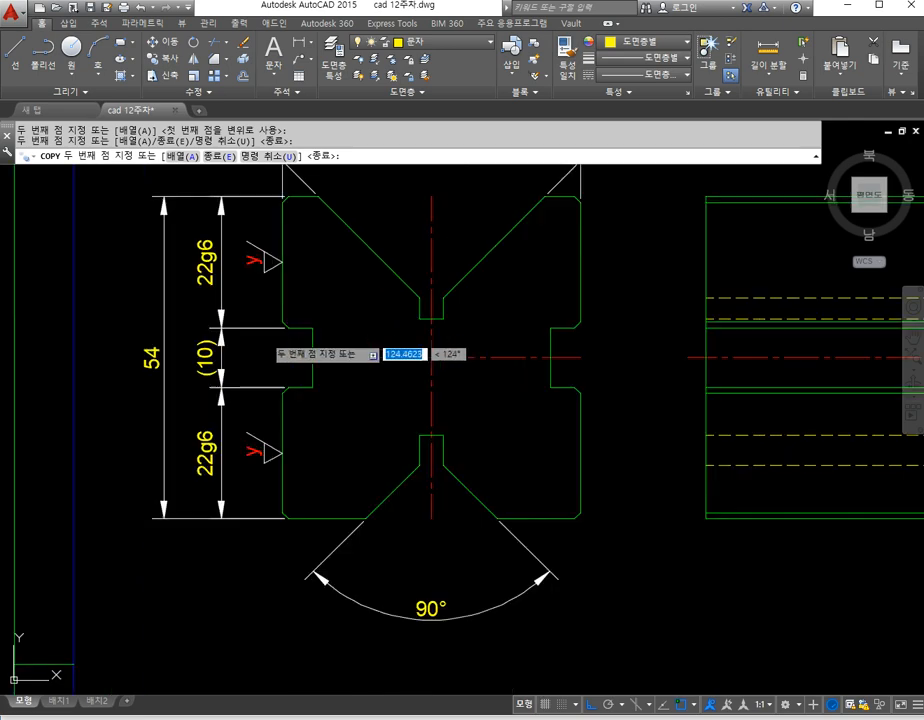
scroll(371, 445, "down", 4)
middle_click_drag(476, 571, 436, 503)
key("space")
Step: Copy the bottom y symbol, by its tip, onto the upper face of the front view's left notch
scroll(455, 600, "up", 2)
scroll(452, 612, "up", 4)
key("space")
left_click(469, 561)
left_click(436, 494)
key("space")
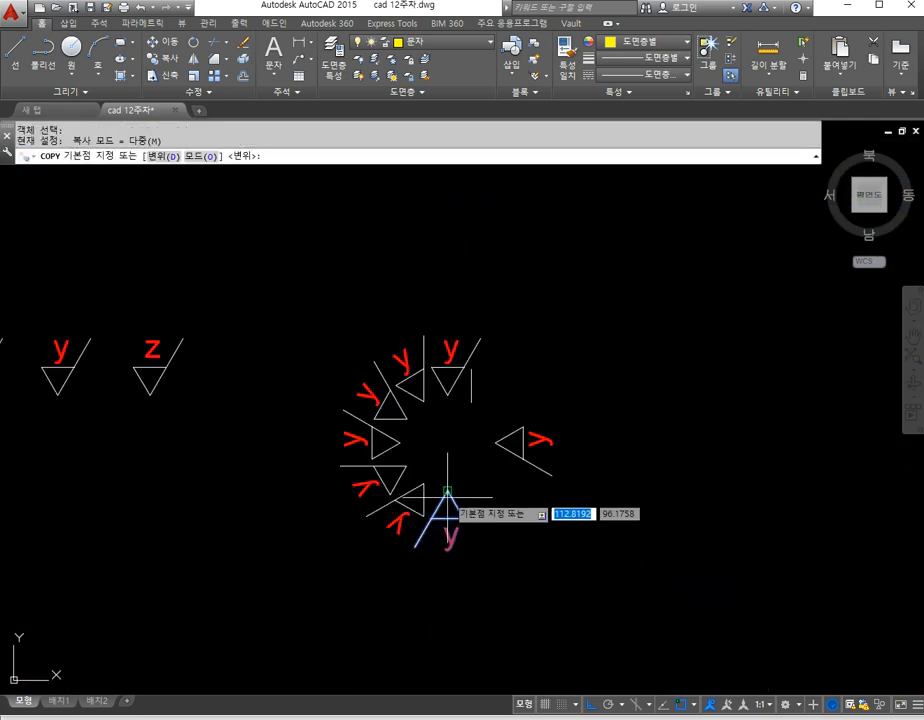
left_click(448, 493)
scroll(447, 500, "down", 4)
scroll(447, 508, "down", 4)
scroll(258, 348, "up", 5)
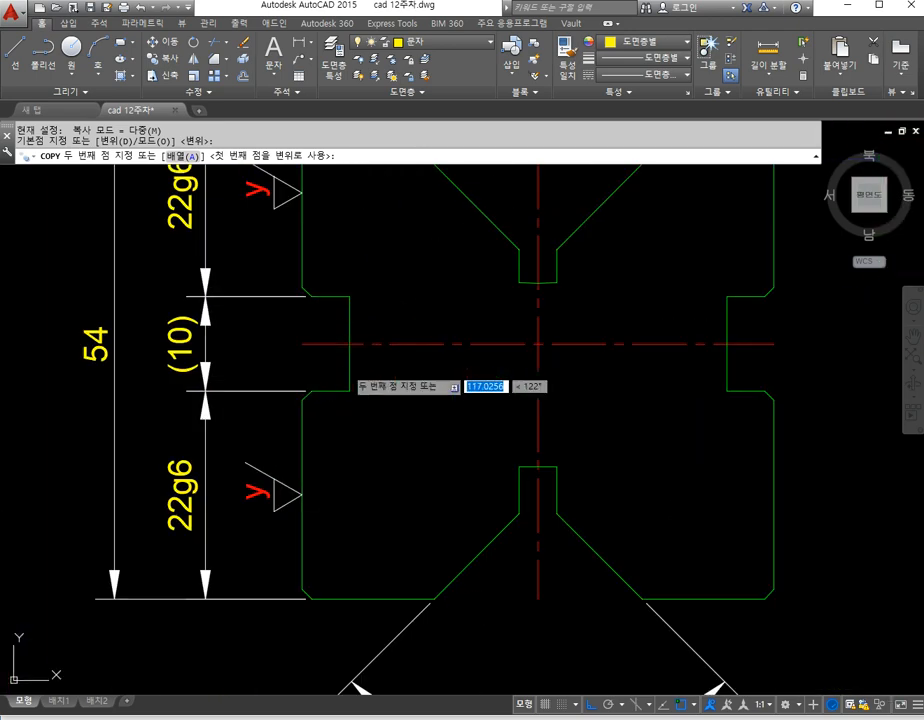
left_click(331, 296)
key("space")
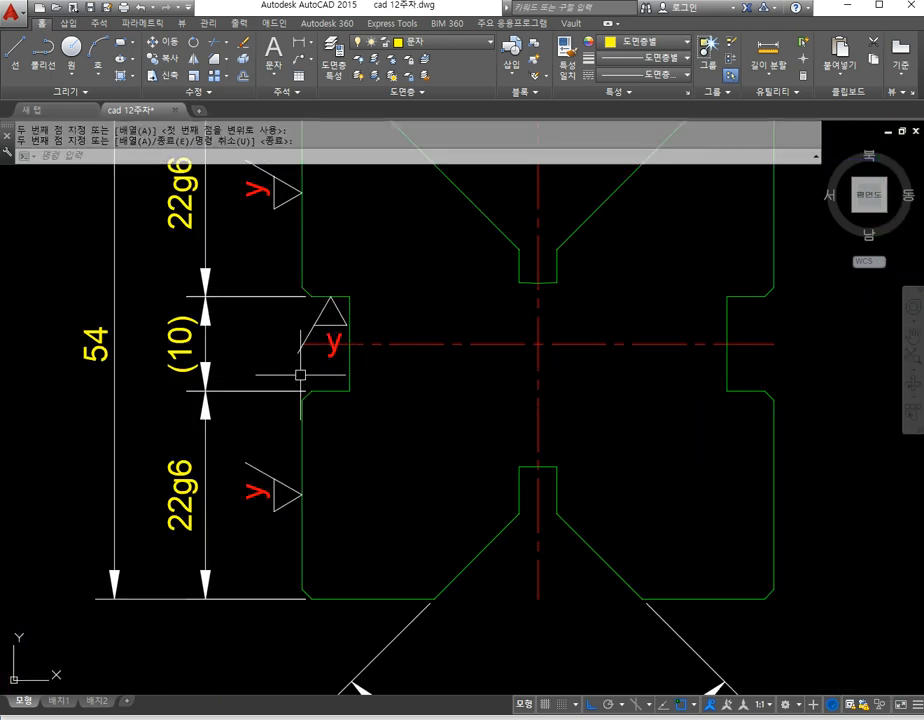
Step: Move the y symbol in the left notch outward so it sits under the upper extension line of the (10) dimension
type("m")
key("space")
left_click(330, 324)
left_click(326, 320)
left_click(338, 307)
key("space")
left_click(460, 432)
left_click(398, 440)
key("space")
scroll(384, 497, "down", 2)
middle_click_drag(413, 520, 347, 409)
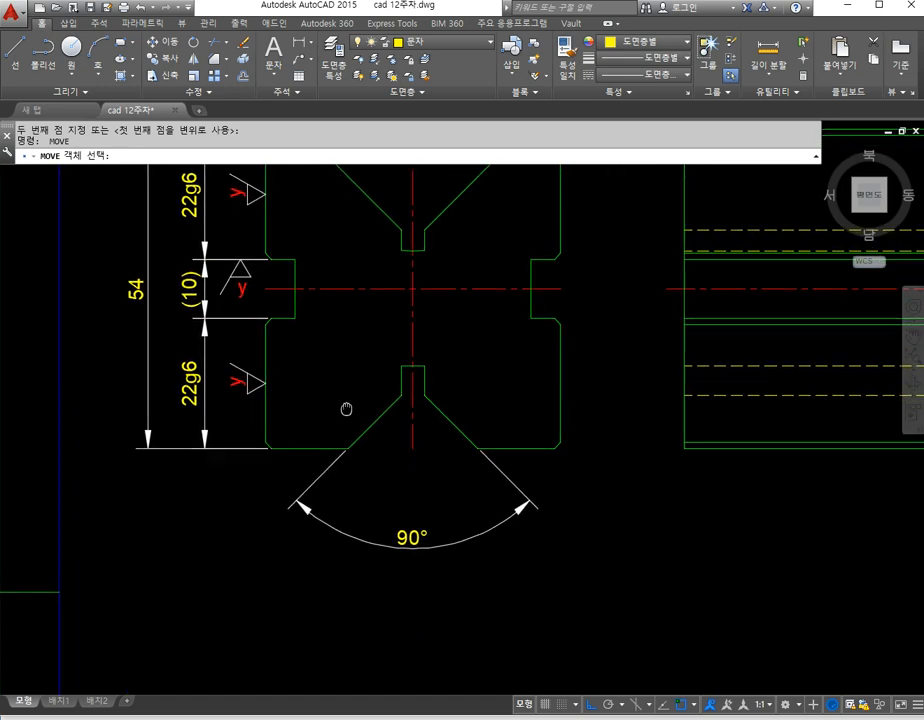
key("Escape")
Step: Erase the stray short vertical line beside the top y symbol of the circular arrangement
scroll(495, 583, "down", 3)
scroll(500, 607, "up", 4)
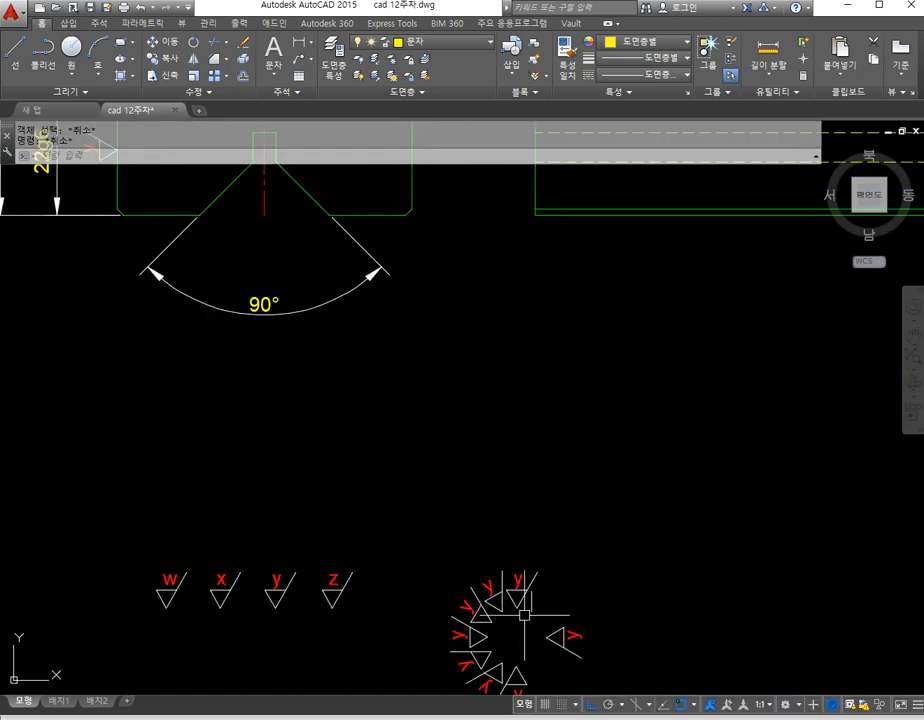
key("space")
left_click(522, 622)
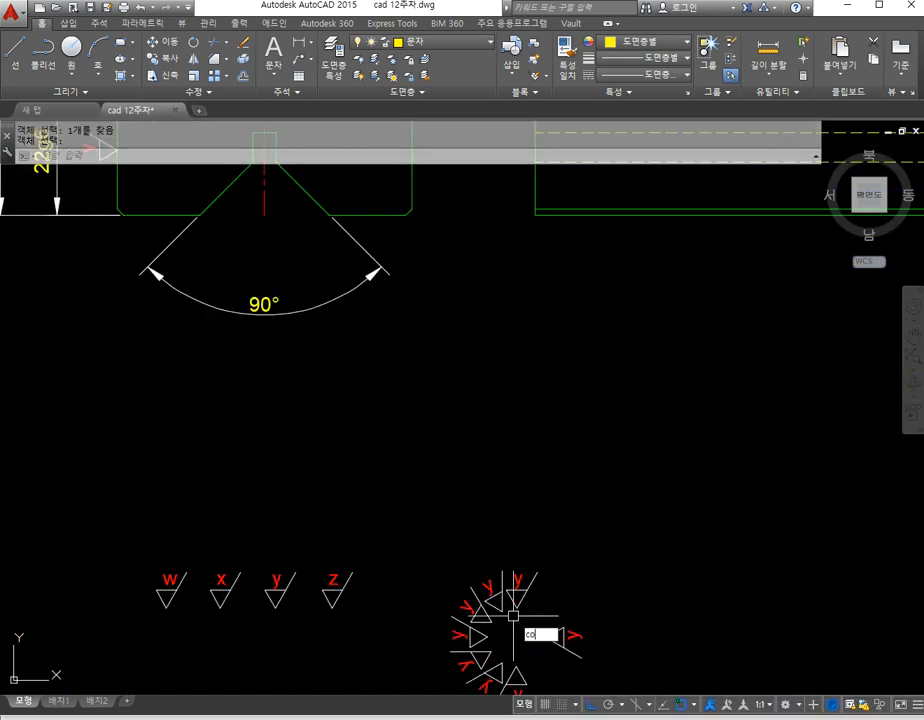
Step: Copy the top y symbol, by its tip, onto the lower extension line of the (10) dimension
key("space")
left_click(511, 590)
key("space")
left_click(512, 594)
scroll(508, 597, "down", 4)
scroll(412, 410, "up", 5)
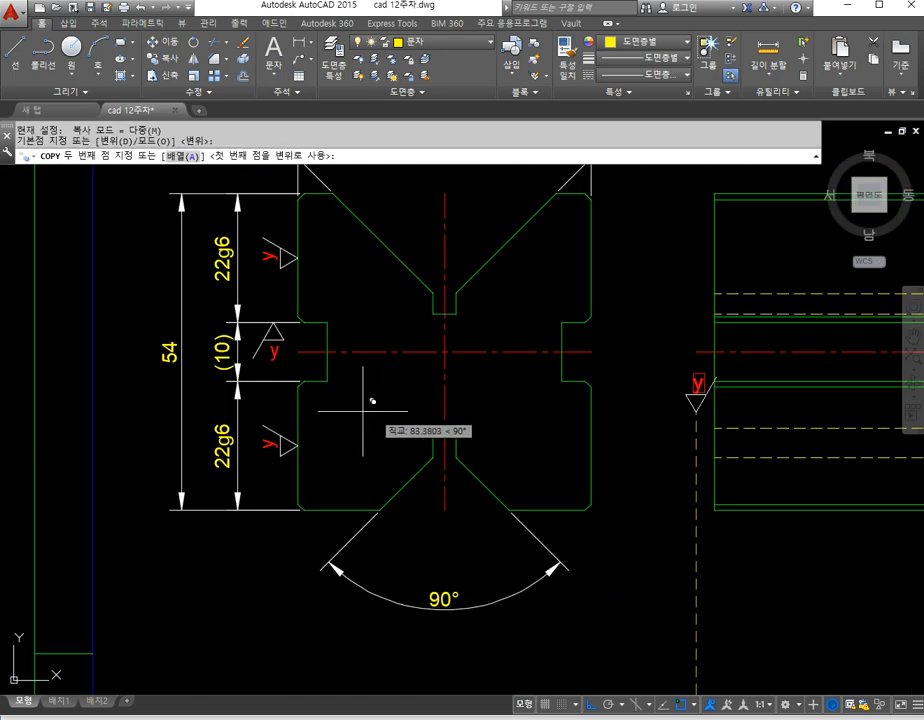
scroll(274, 367, "up", 5)
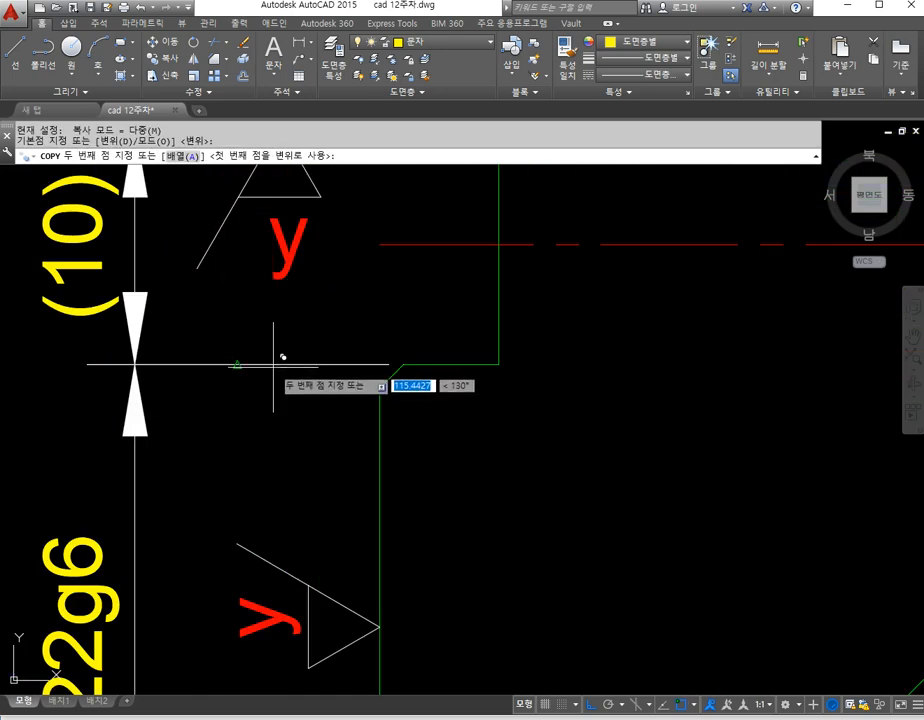
left_click(277, 355)
key("Escape")
key("Escape")
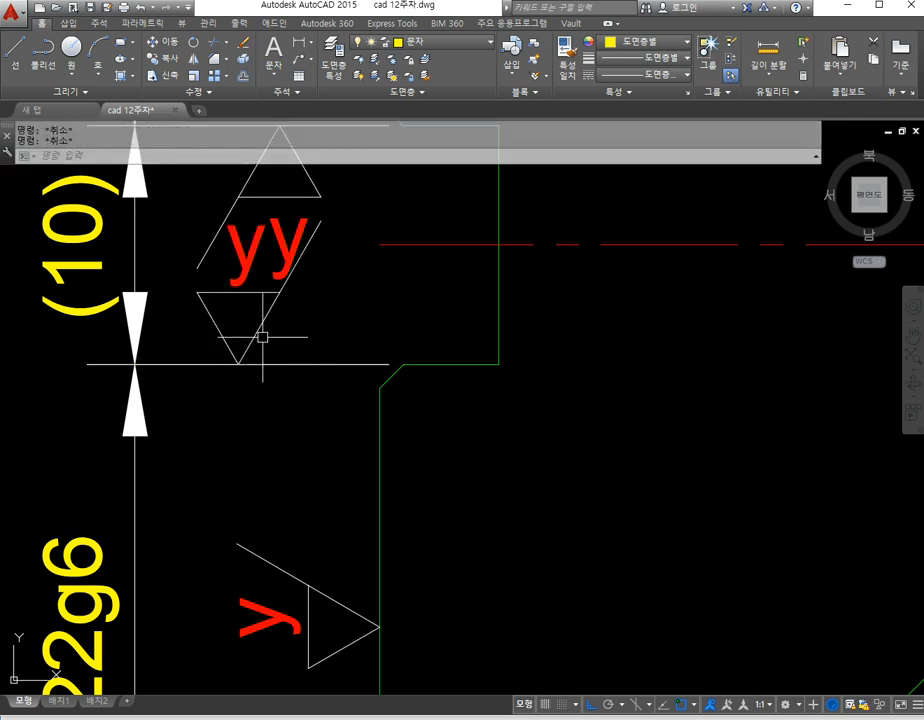
Step: Move the copied y symbol horizontally toward the notch along the lower extension line, clear of the other y symbol
key("m")
key("space")
left_click(275, 322)
left_click(218, 319)
left_click(218, 321)
key("space")
left_click(252, 339)
left_click(361, 316)
key("Escape")
key("Escape")
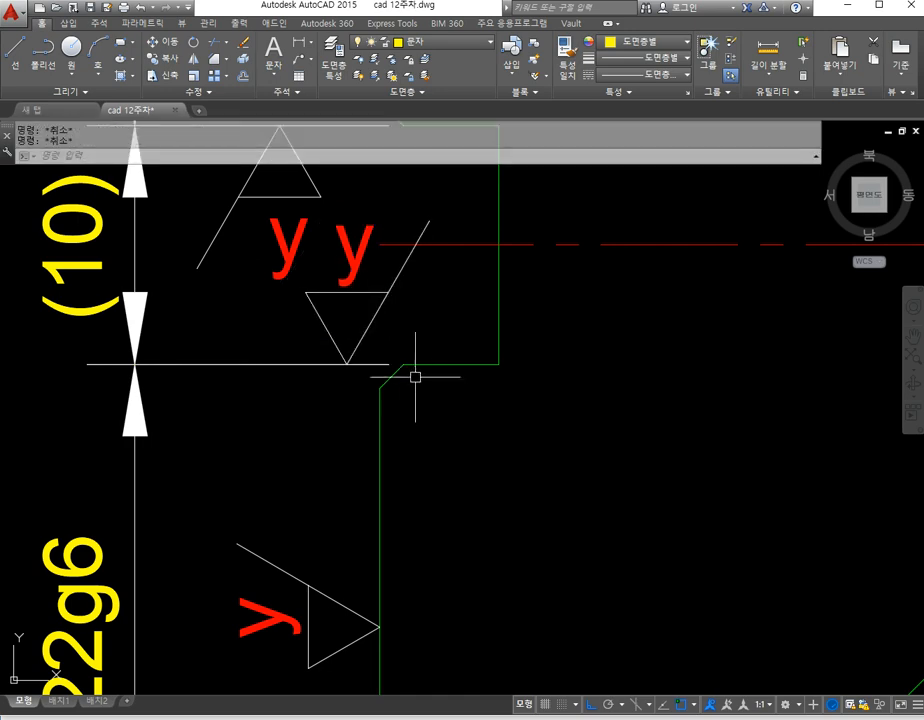
Step: Copy the bottom y symbol of the circular arrangement, by its tip, onto the upper extension line of the yoke's 22H7 dimension
scroll(415, 377, "down", 3)
scroll(474, 470, "down", 5)
middle_click_drag(580, 497, 385, 370)
scroll(780, 566, "up", 5)
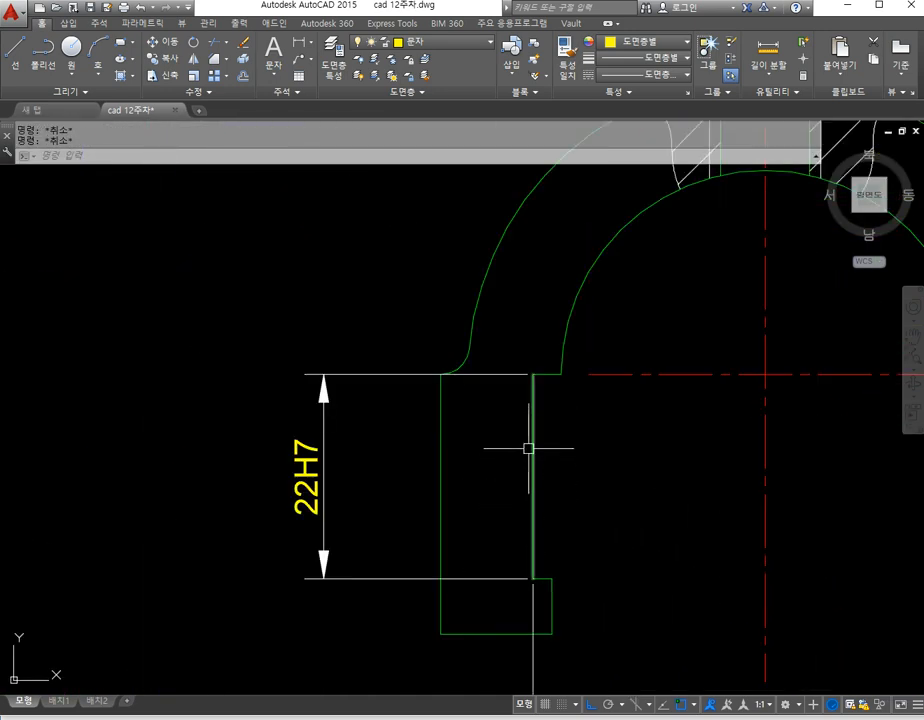
scroll(550, 434, "down", 10)
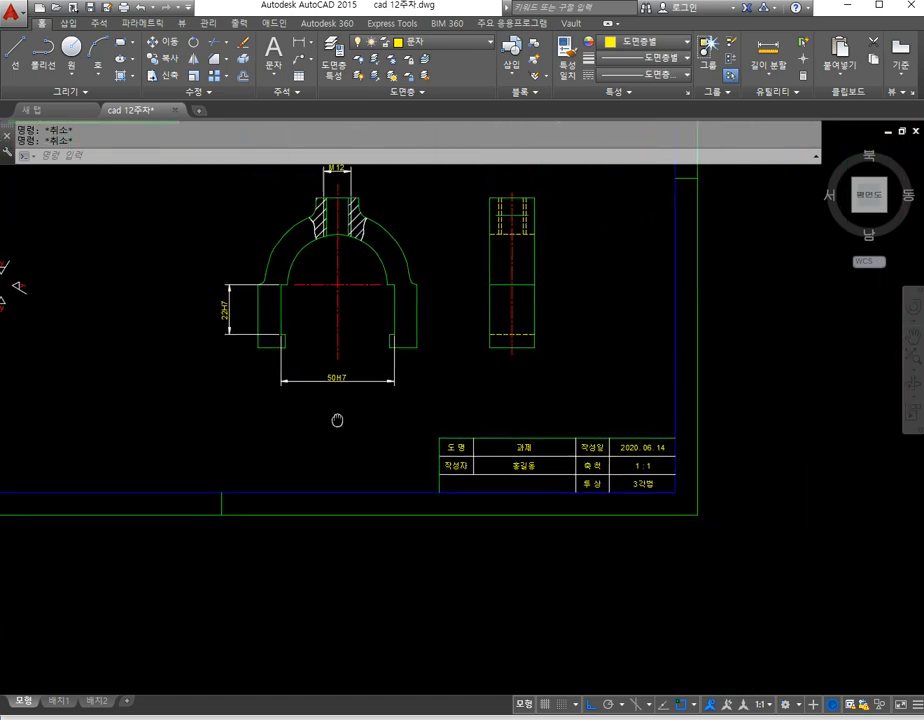
scroll(208, 408, "up", 6)
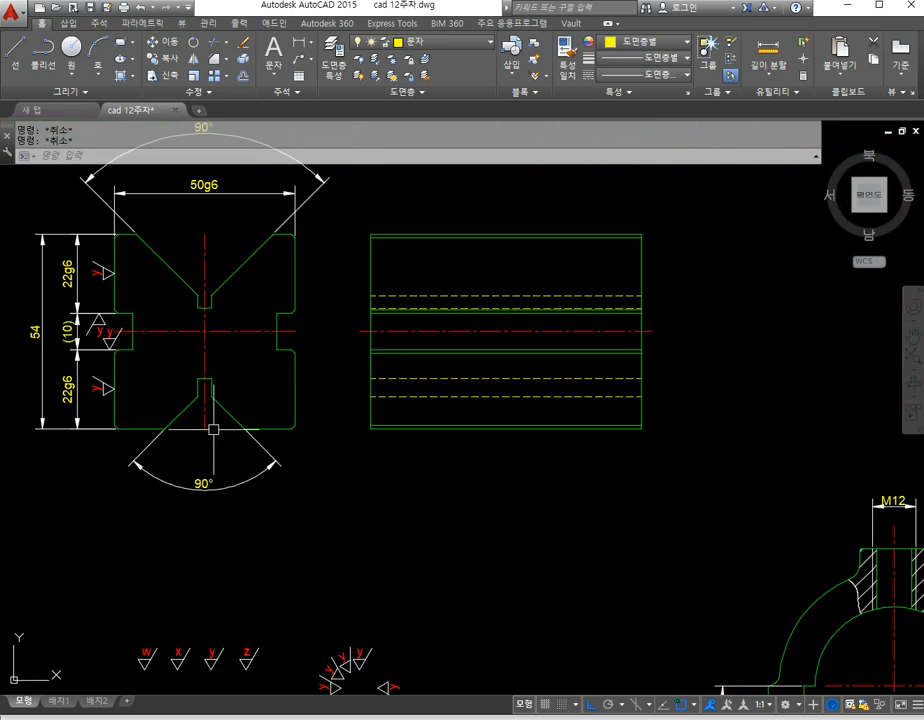
type("co")
key("Return")
middle_click_drag(301, 638, 165, 417)
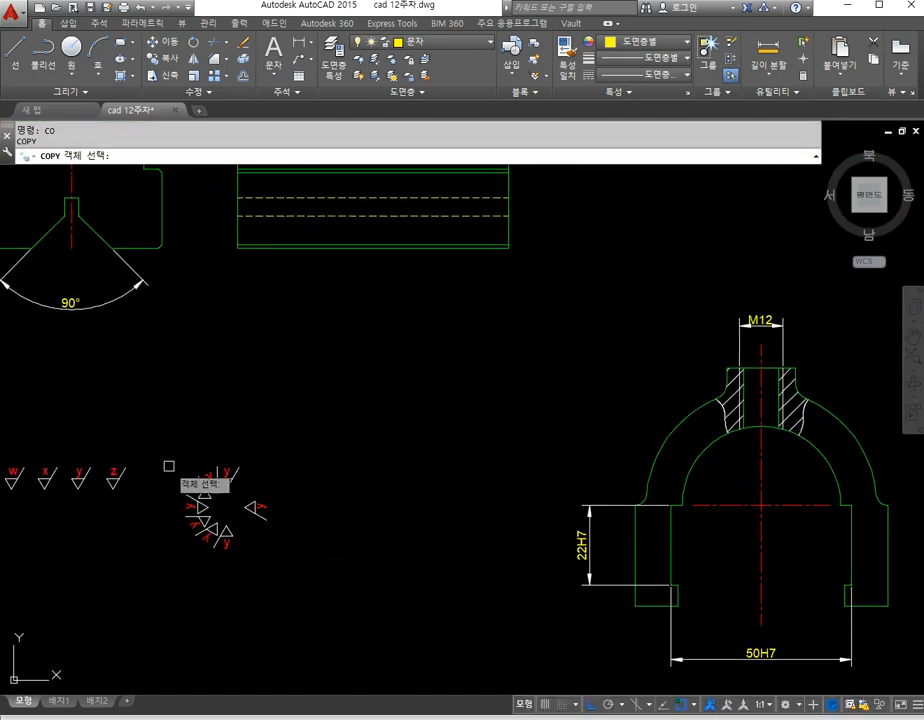
scroll(132, 474, "up", 5)
left_click(303, 593)
left_click(270, 542)
key("Return")
left_click(276, 545)
scroll(292, 548, "down", 5)
scroll(570, 534, "up", 8)
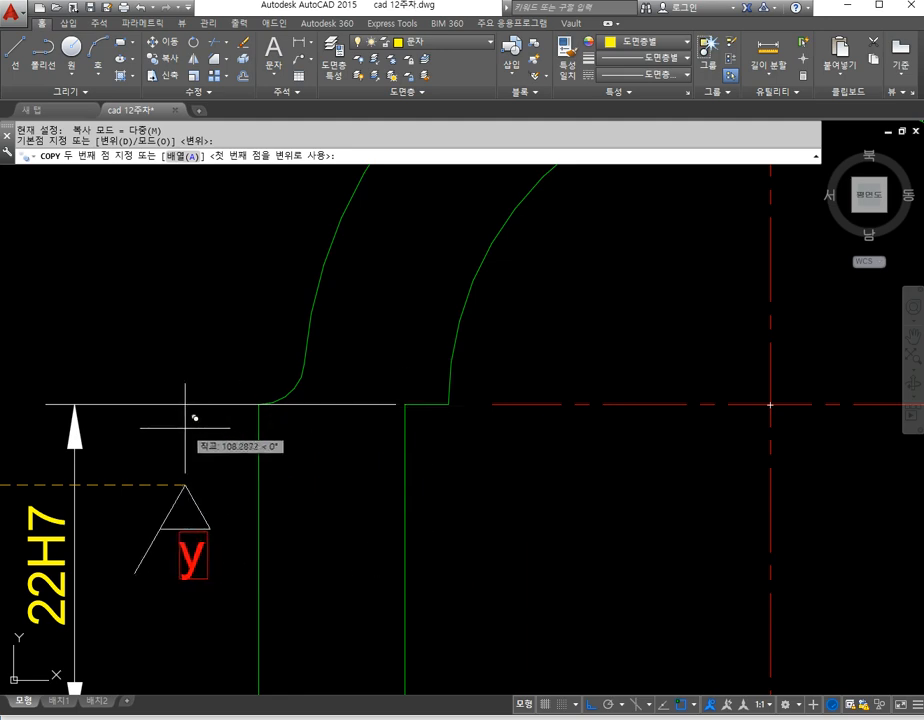
left_click(190, 396)
scroll(275, 505, "down", 2)
scroll(309, 522, "down", 2)
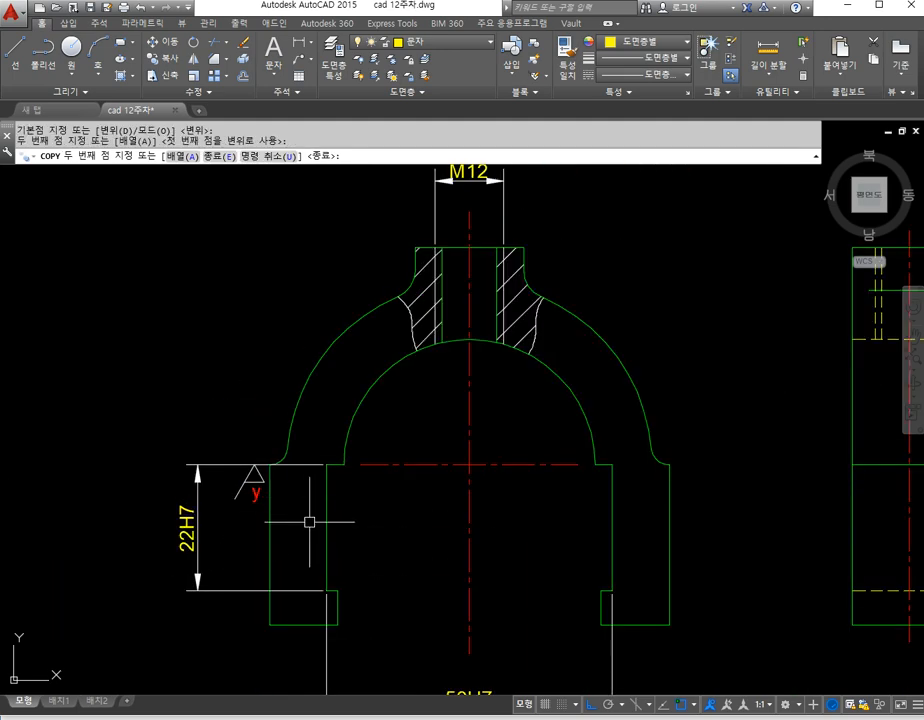
key("Escape")
Step: Copy the top y symbol of the circular arrangement, by its tip, onto the lower extension line of the 22H7 dimension
scroll(419, 501, "down", 5)
scroll(192, 500, "up", 7)
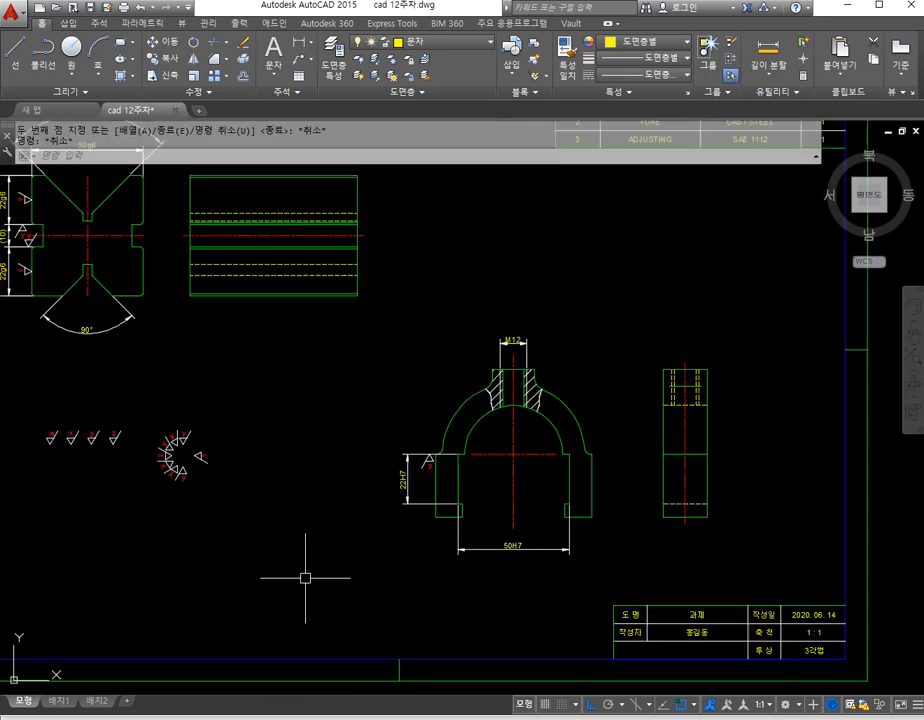
key("space")
left_click(183, 403)
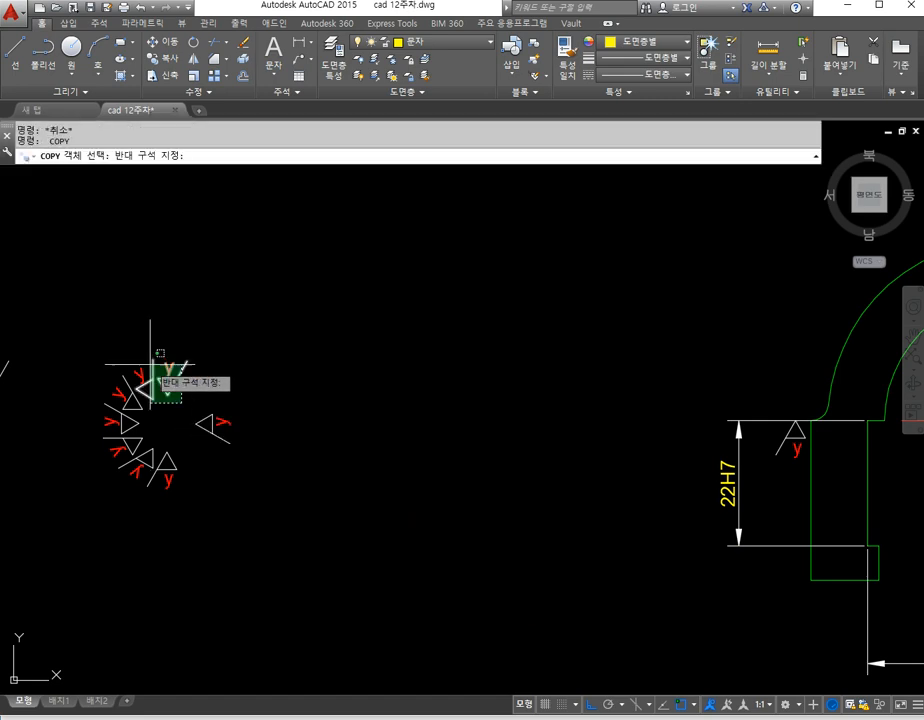
left_click(165, 380)
key("space")
left_click(170, 392)
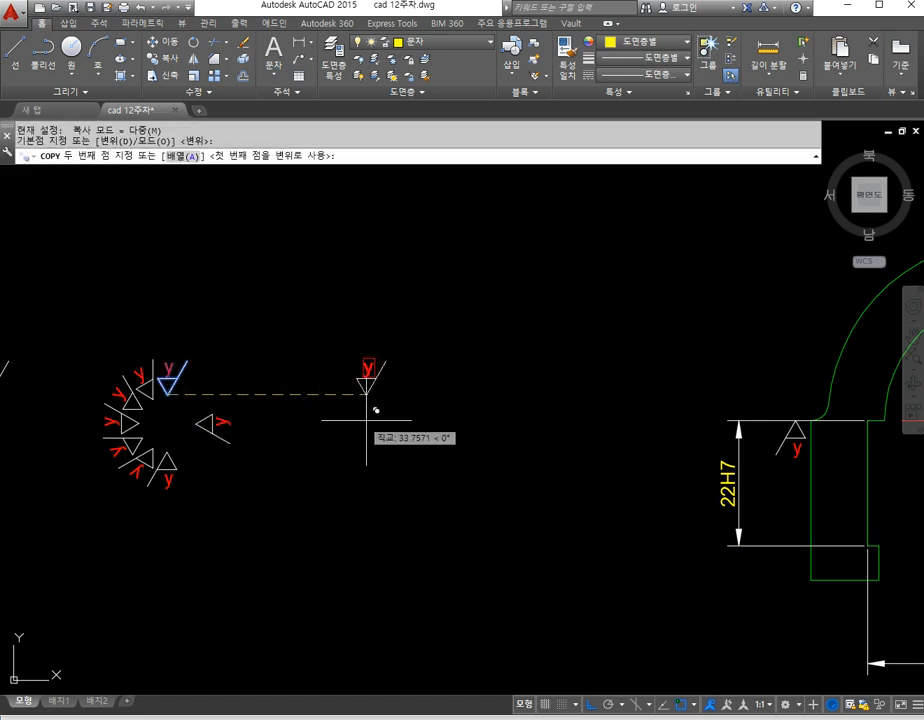
left_click(796, 545)
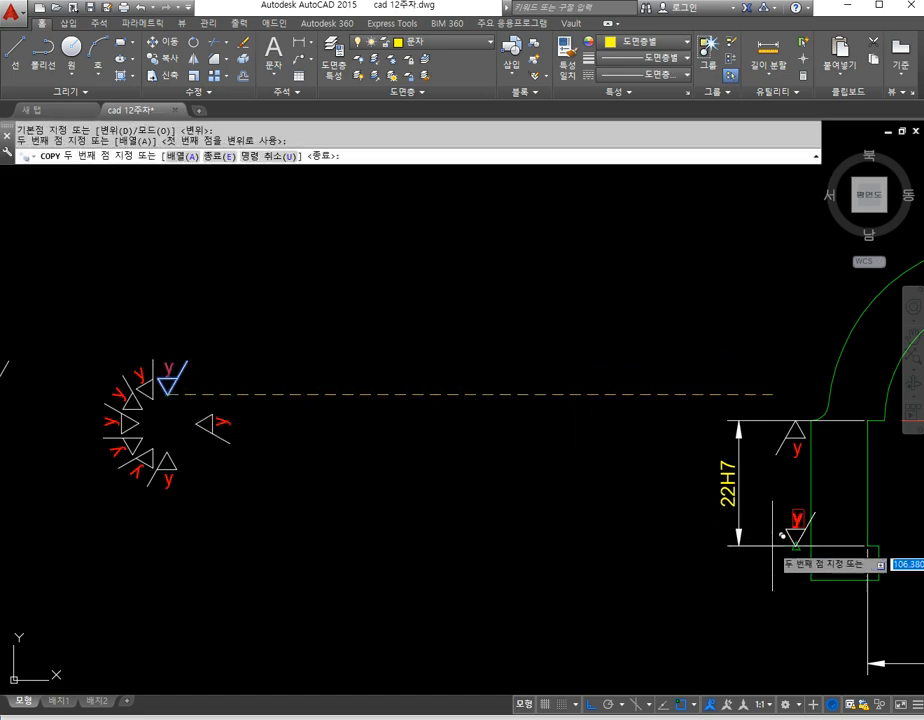
key("Escape")
Step: Move the y symbol on the lower 22H7 extension line horizontally away from the yoke's outer edge, toward the dimension line
scroll(796, 555, "up", 2)
type("m")
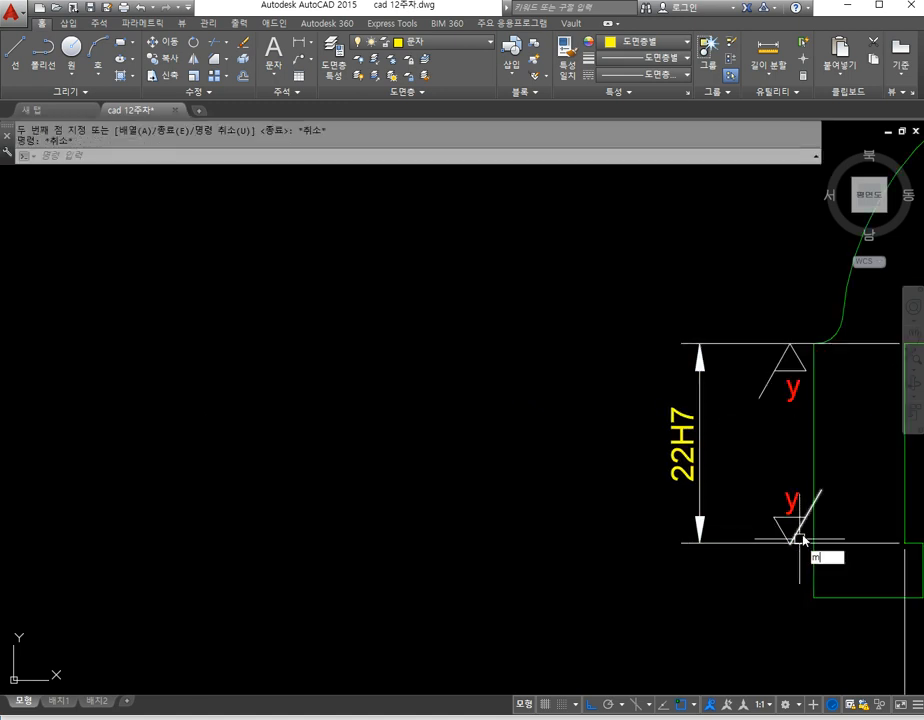
key("space")
left_click(753, 458)
left_click(835, 577)
key("space")
left_click(729, 586)
scroll(698, 583, "down", 3)
key("Escape")
key("Escape")
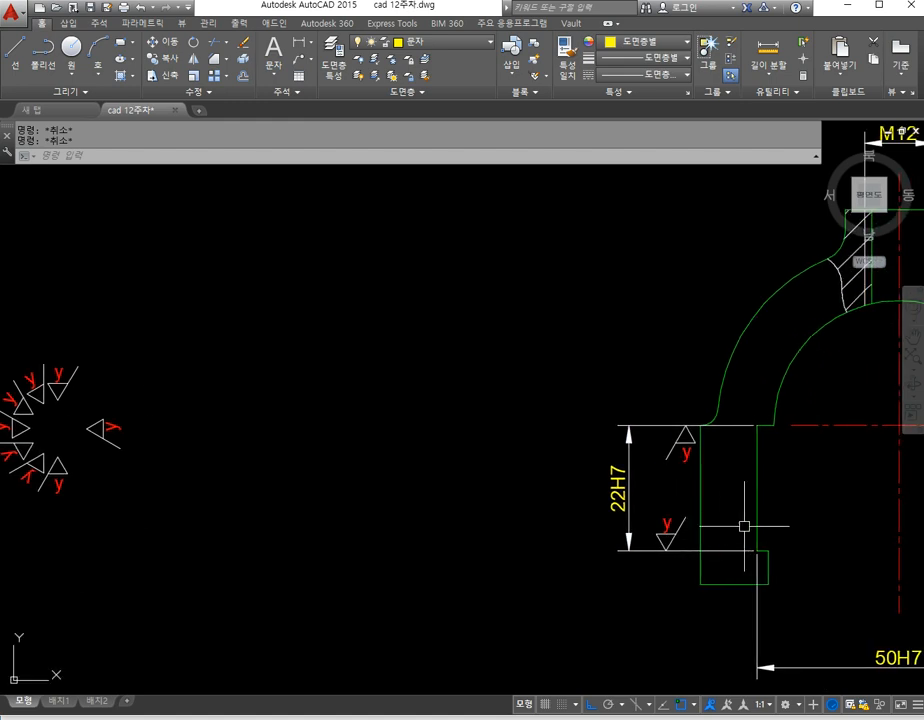
Step: Move the rightmost y symbol of the circular arrangement, by its tip, onto the midpoint of the yoke's left inner face
key("space")
left_click(160, 463)
left_click(87, 412)
key("space")
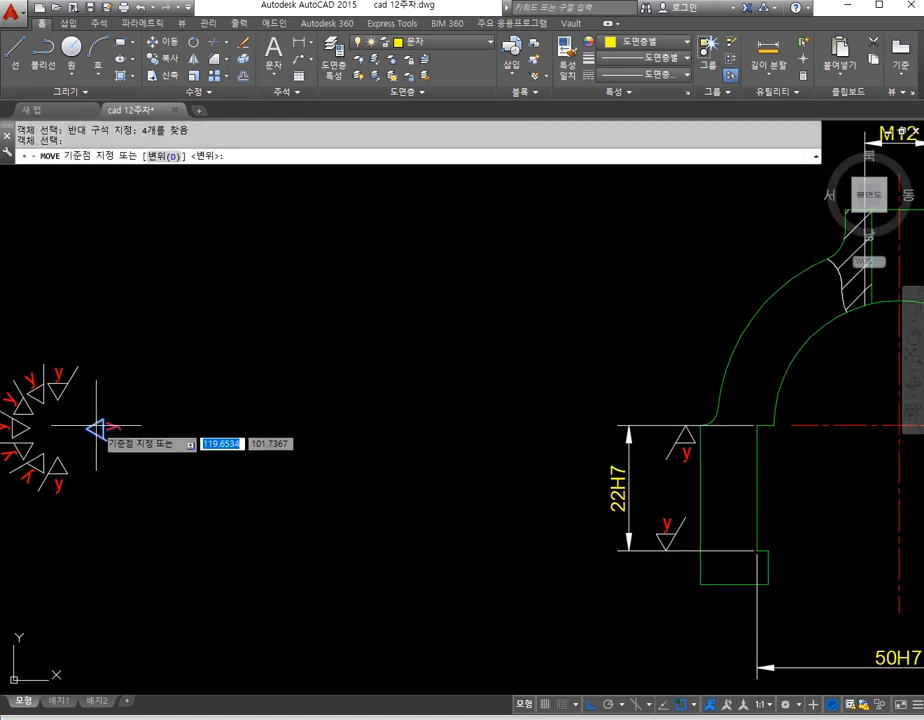
left_click(96, 428)
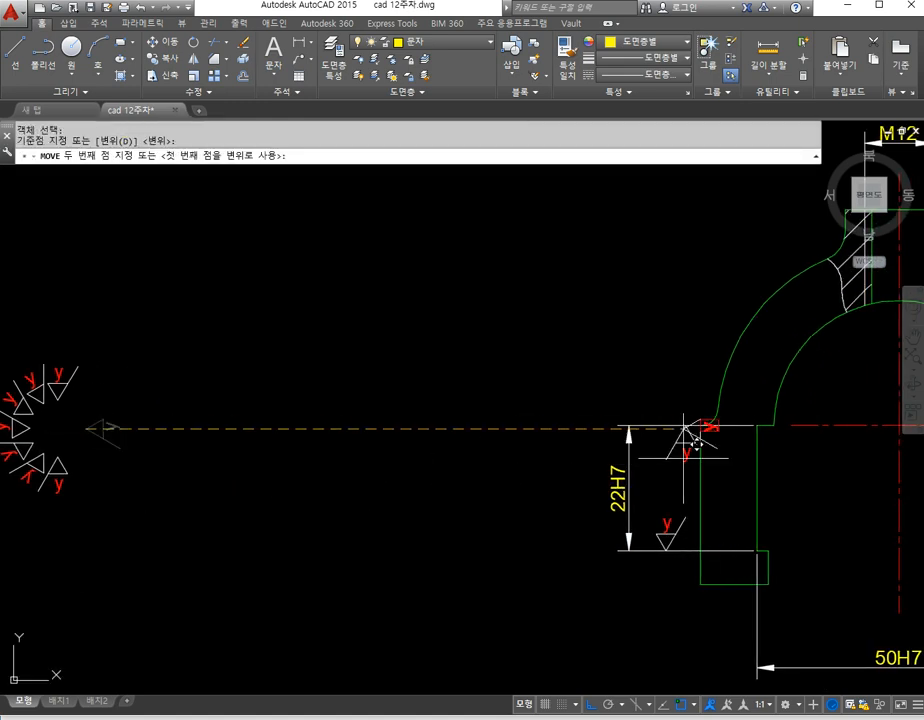
left_click(762, 488)
key("Escape")
Step: Move the leftmost y symbol of the circular arrangement, by its tip, onto the midpoint of the yoke's right inner face
middle_click_drag(281, 425, 440, 424)
scroll(180, 447, "up", 3)
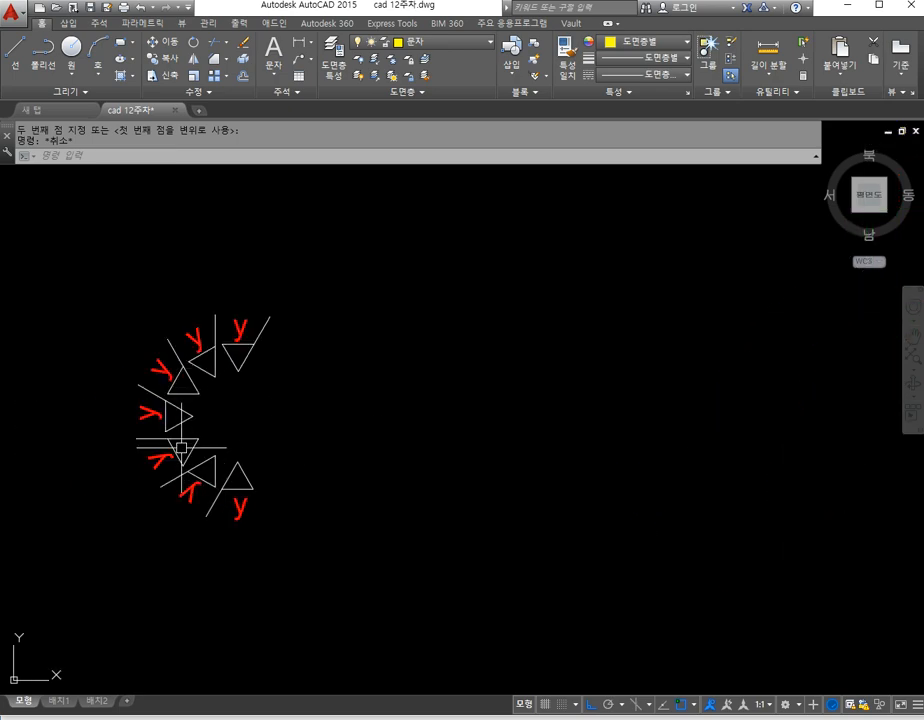
key("space")
left_click(210, 433)
left_click(134, 412)
key("space")
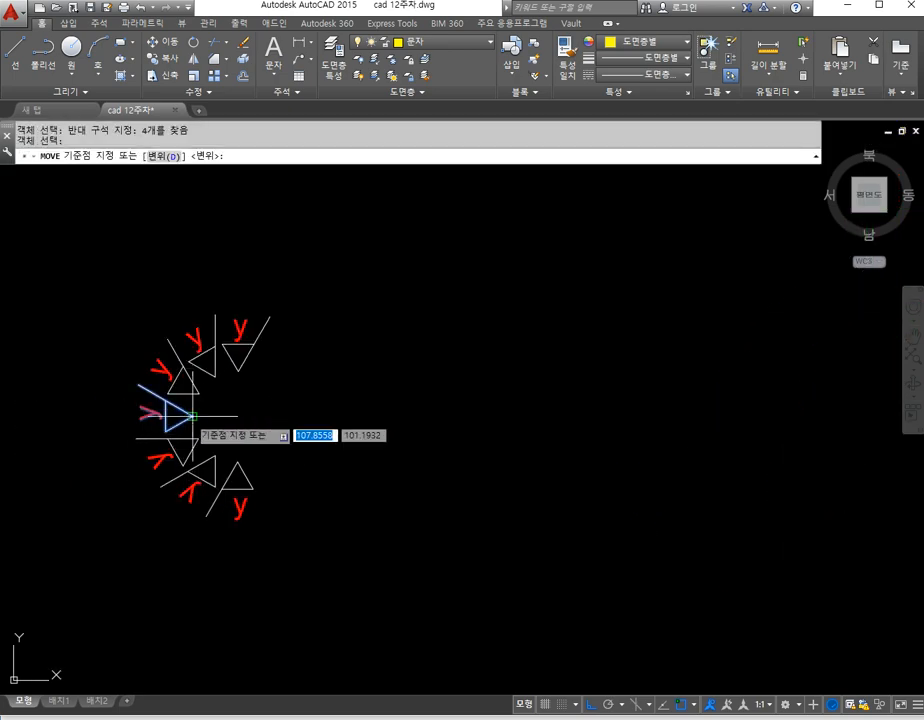
left_click(193, 416)
scroll(289, 457, "down", 4)
scroll(670, 455, "up", 4)
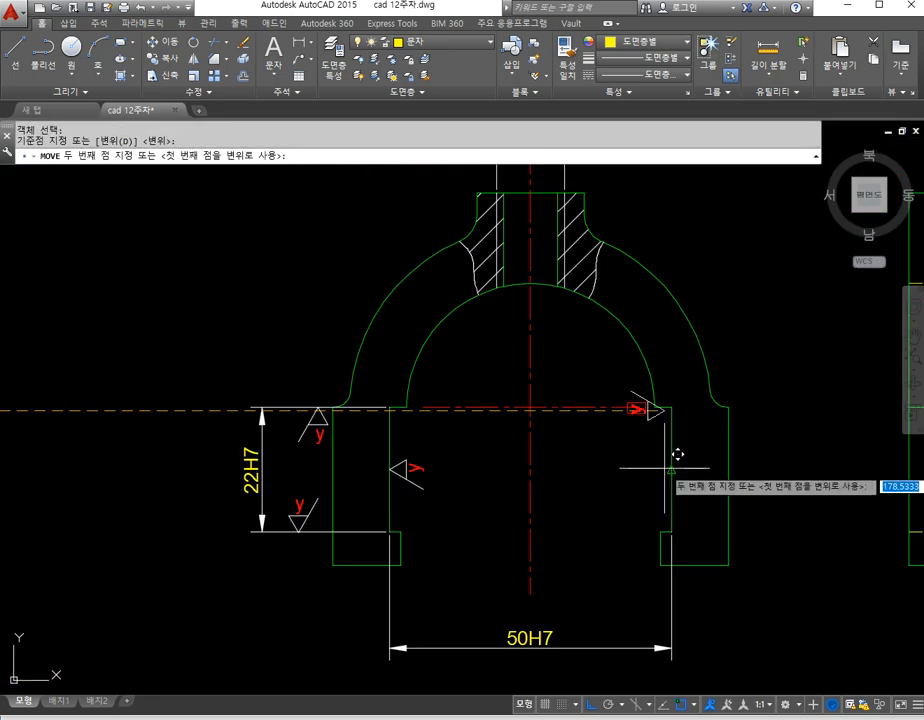
left_click(672, 456)
key("Escape")
key("Escape")
Step: Examine the yoke's finish symbols and lower leg steps, and compare the part with the v-block-clampjpg.jpg reference image in the photo viewer
scroll(644, 491, "down", 4)
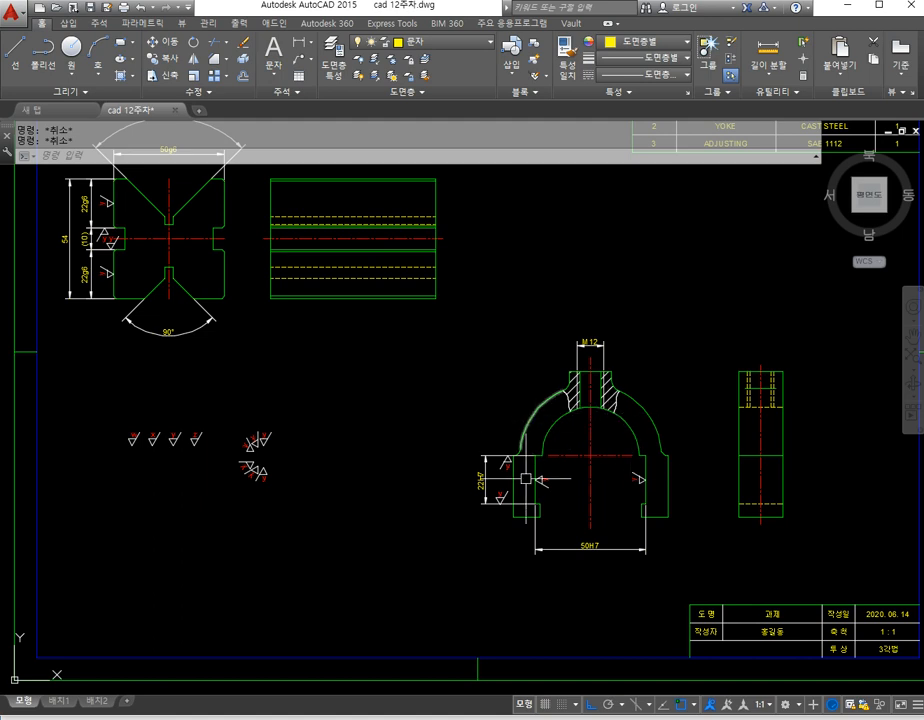
scroll(625, 485, "up", 2)
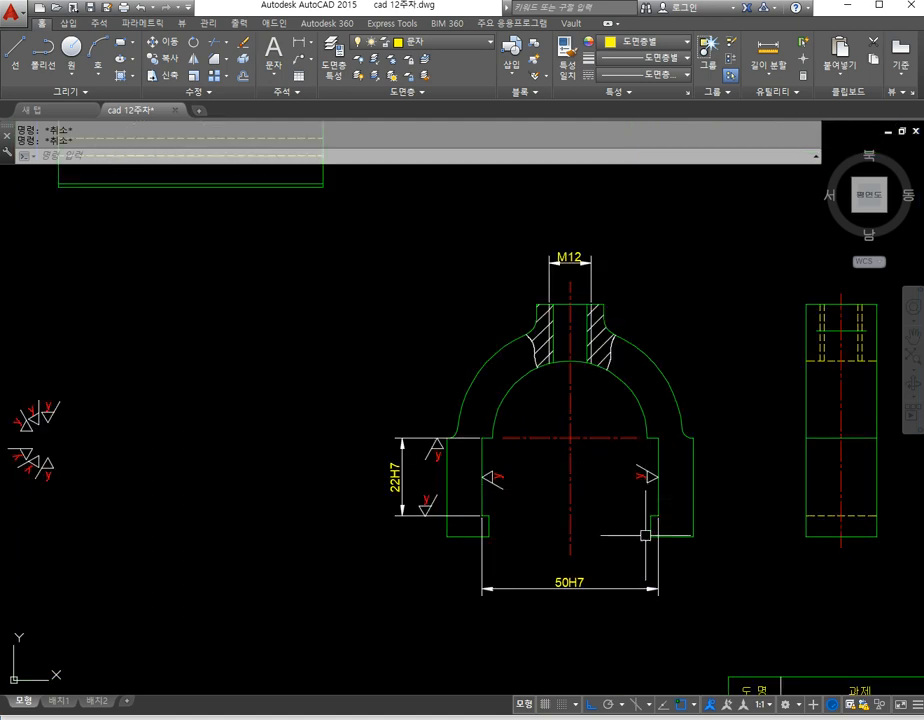
scroll(645, 535, "up", 4)
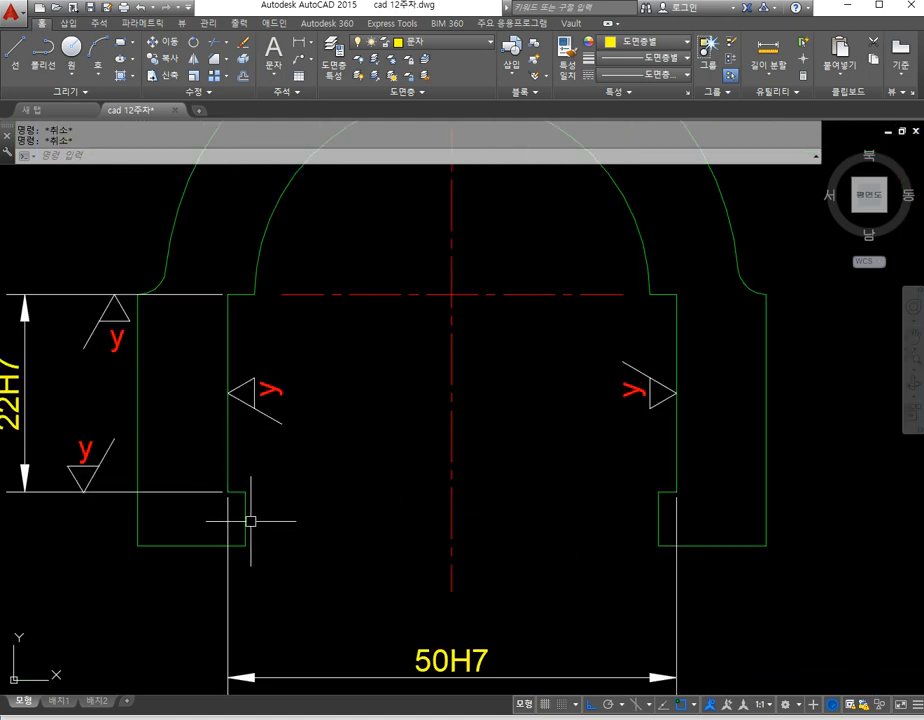
key("Escape")
scroll(258, 516, "down", 4)
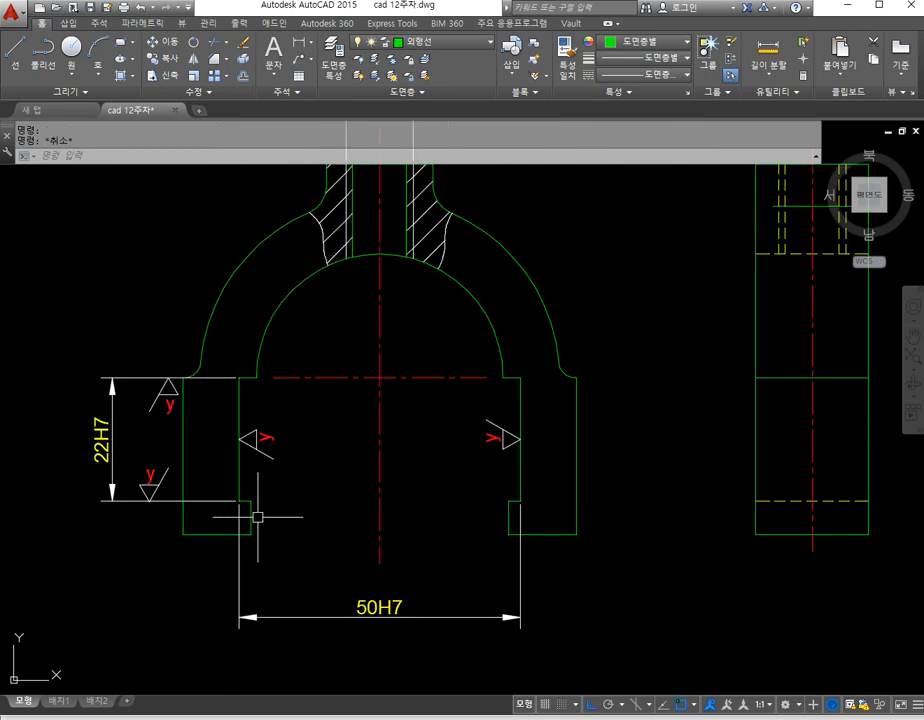
middle_click_drag(198, 453, 656, 427)
scroll(191, 498, "up", 3)
scroll(171, 544, "down", 1)
key("alt+Tab")
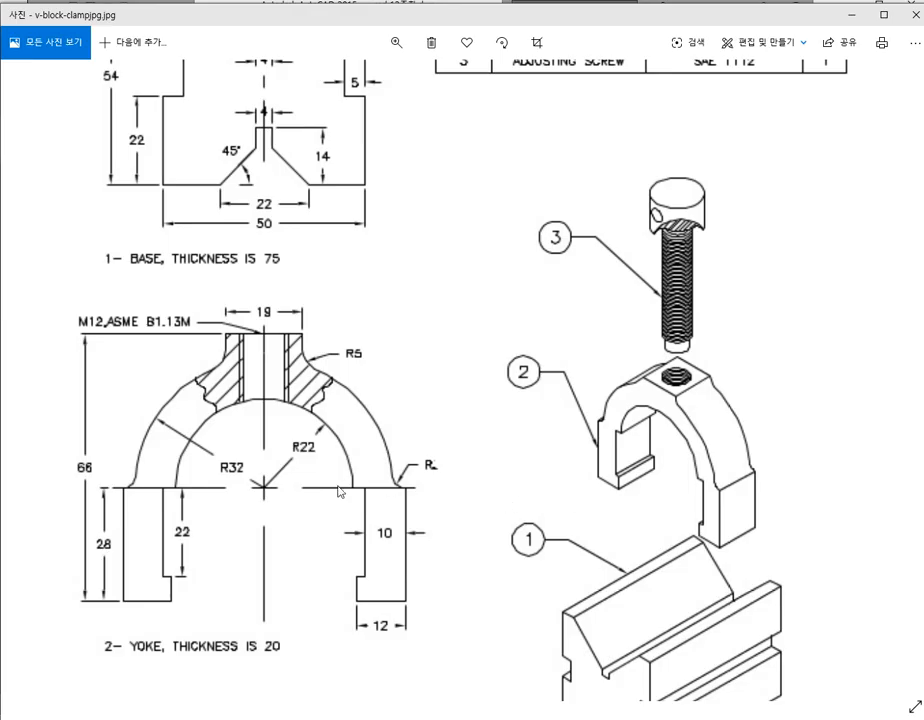
key("alt+Tab")
Step: Move the dimensioned adjusting screw drawing into the sheet border, below the surface finish symbols, with ortho mode off
scroll(581, 492, "down", 5)
middle_click_drag(642, 500, 505, 470)
scroll(579, 478, "down", 4)
middle_click_drag(579, 478, 432, 492)
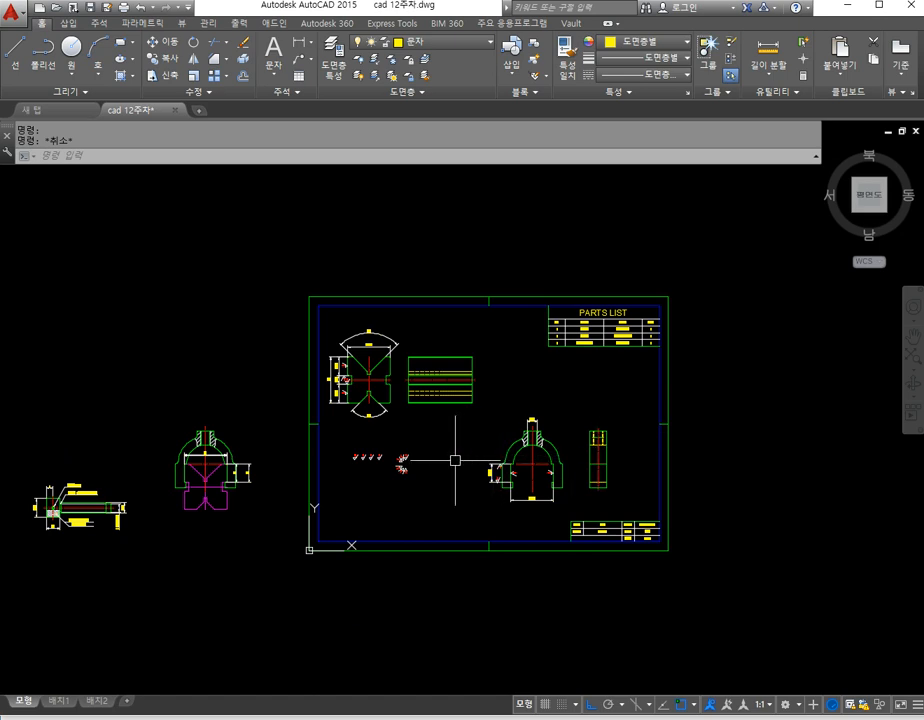
scroll(602, 475, "down", 4)
mouse_move(728, 476)
middle_mouse_down()
mouse_move(300, 454)
mouse_move(523, 486)
middle_mouse_up()
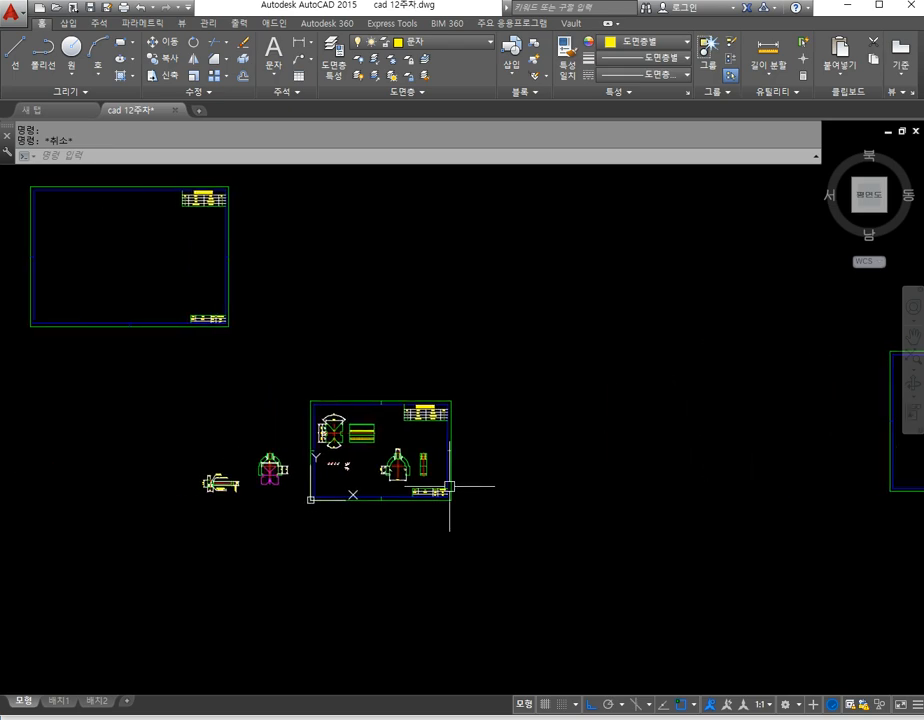
scroll(362, 485, "up", 6)
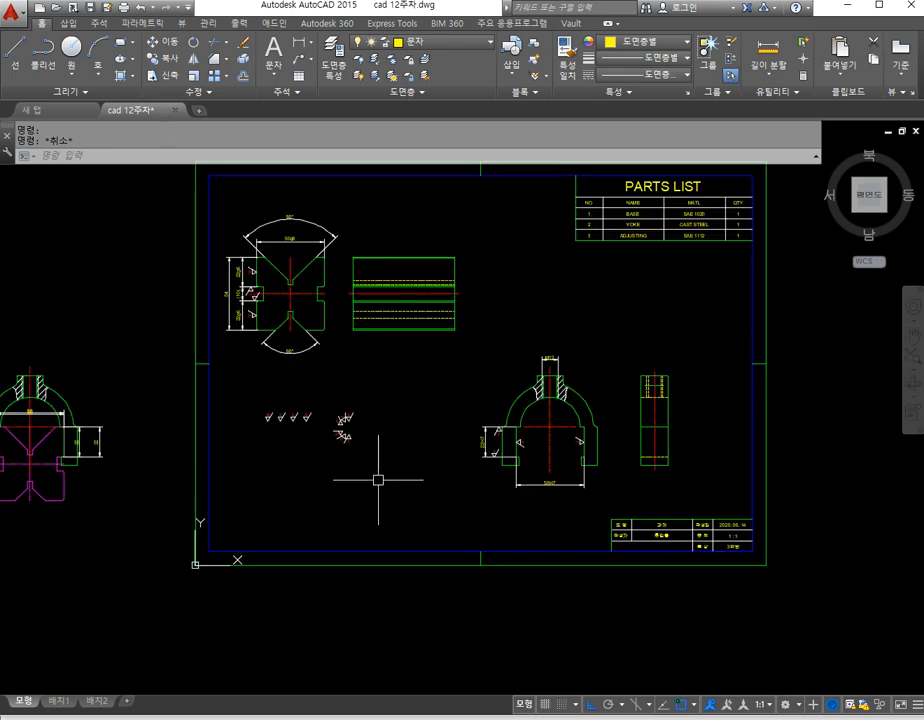
scroll(378, 480, "down", 2)
middle_click_drag(357, 515, 435, 499)
middle_click_drag(174, 494, 203, 499)
type("m")
key("space")
left_click(193, 538)
left_click(86, 443)
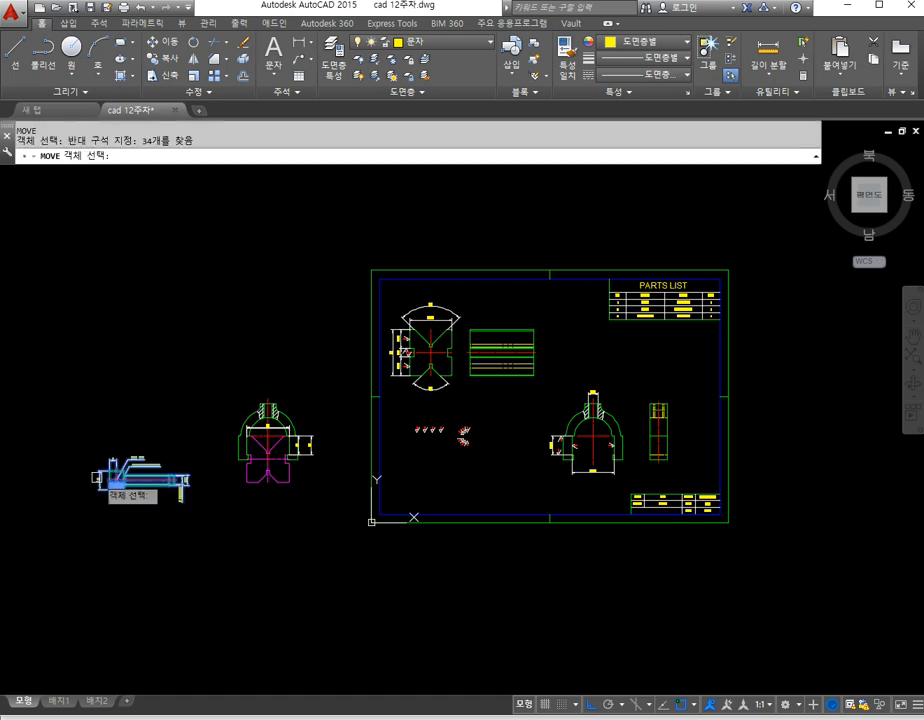
key("space")
left_click(165, 494)
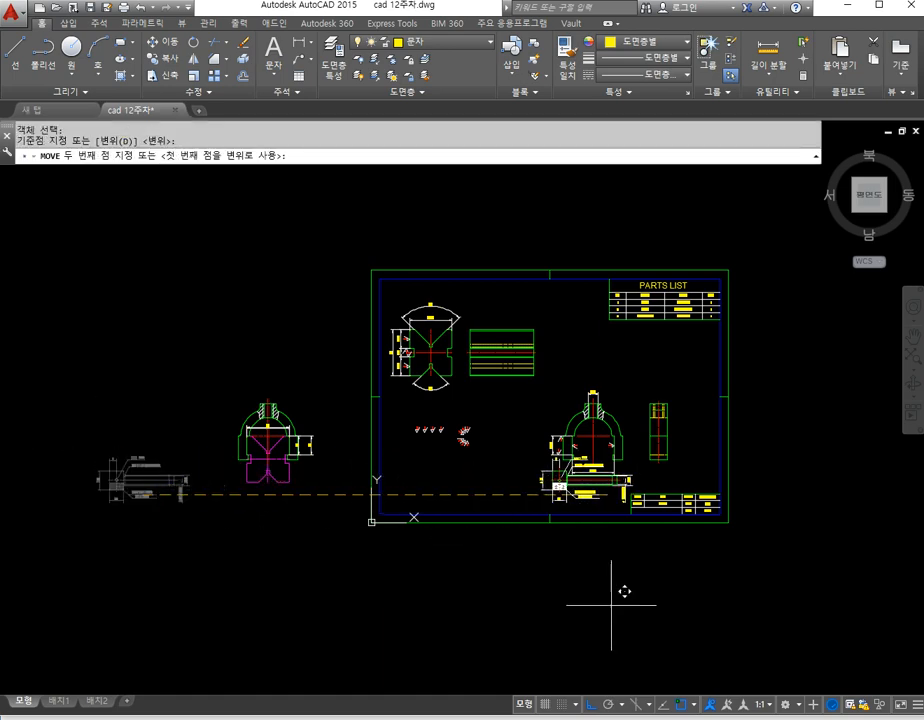
key("F8")
scroll(520, 545, "up", 4)
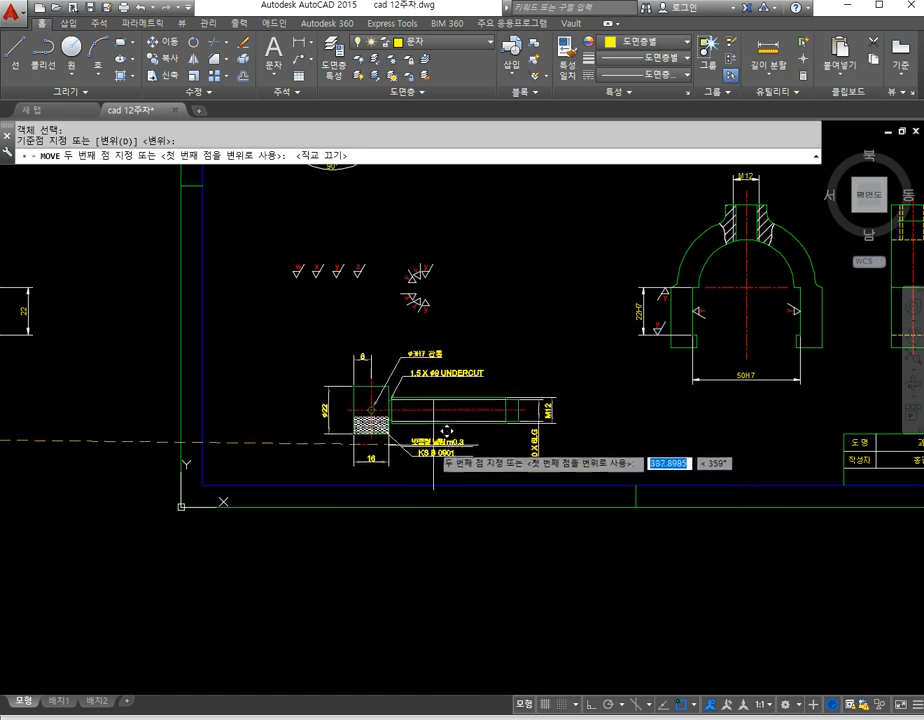
key("Escape")
key("Escape")
key("Escape")
Step: Move the w, x, y, z symbols and the remaining circular y symbols outside the sheet, beyond its lower-left corner
middle_click_drag(432, 357, 518, 475)
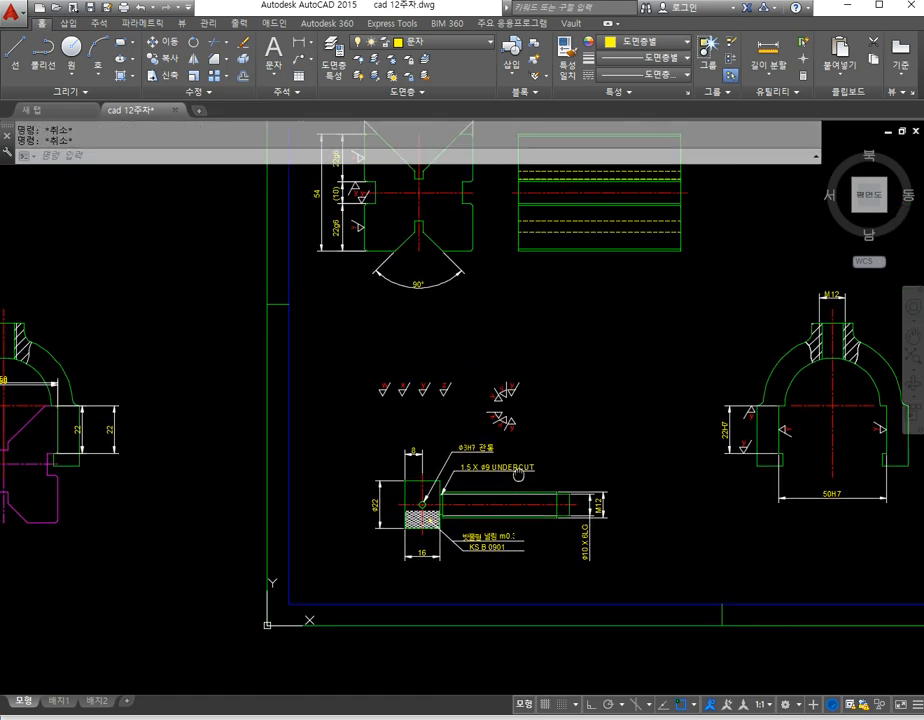
type("m")
key("space")
left_click(371, 363)
key("space")
left_click(500, 395)
key("Escape")
key("Escape")
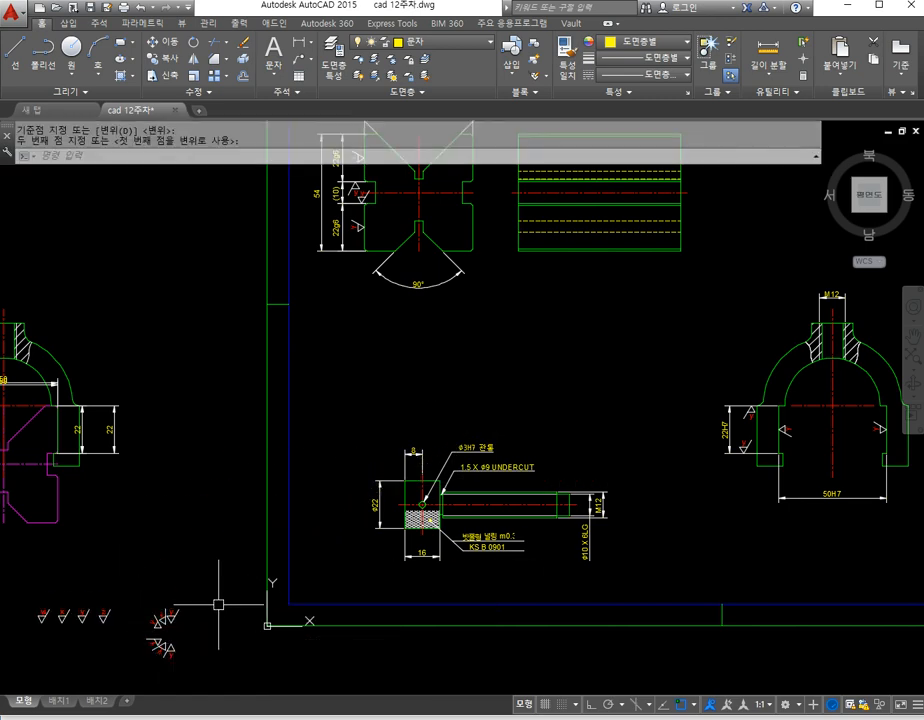
Step: Move the adjusting screw drawing up and slightly right within the sheet, beside the yoke's front view
scroll(60, 670, "down", 3)
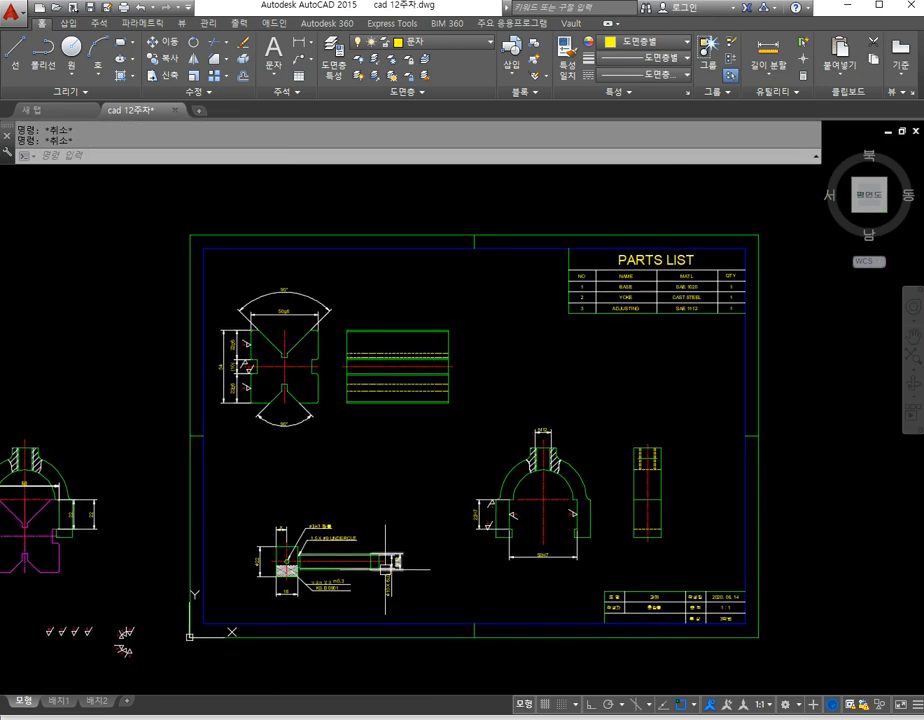
type("m")
key("space")
left_click(421, 593)
left_click(253, 514)
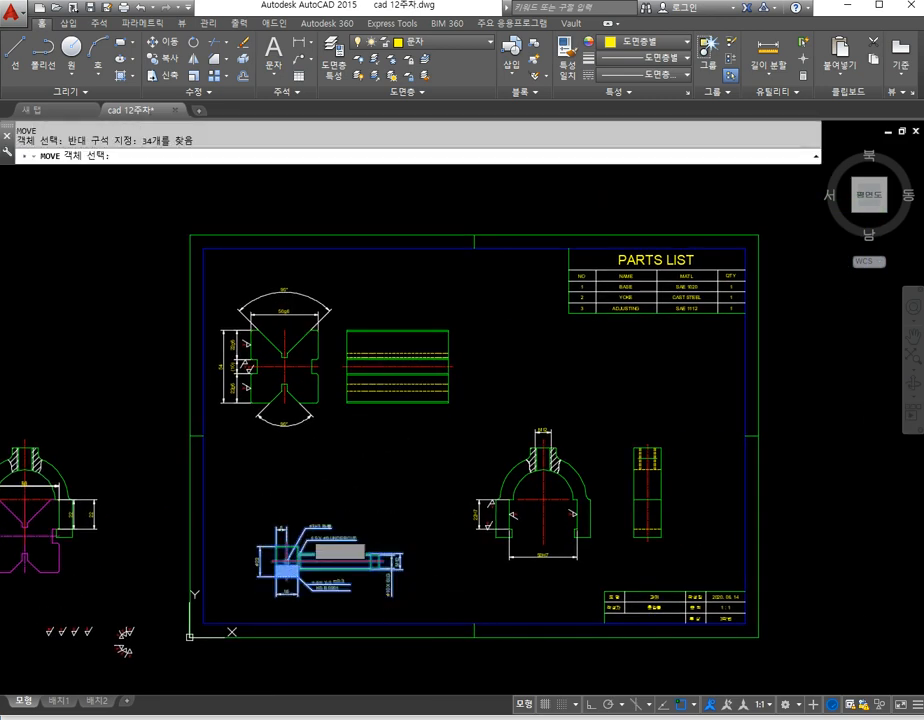
key("space")
left_click(299, 569)
key("Escape")
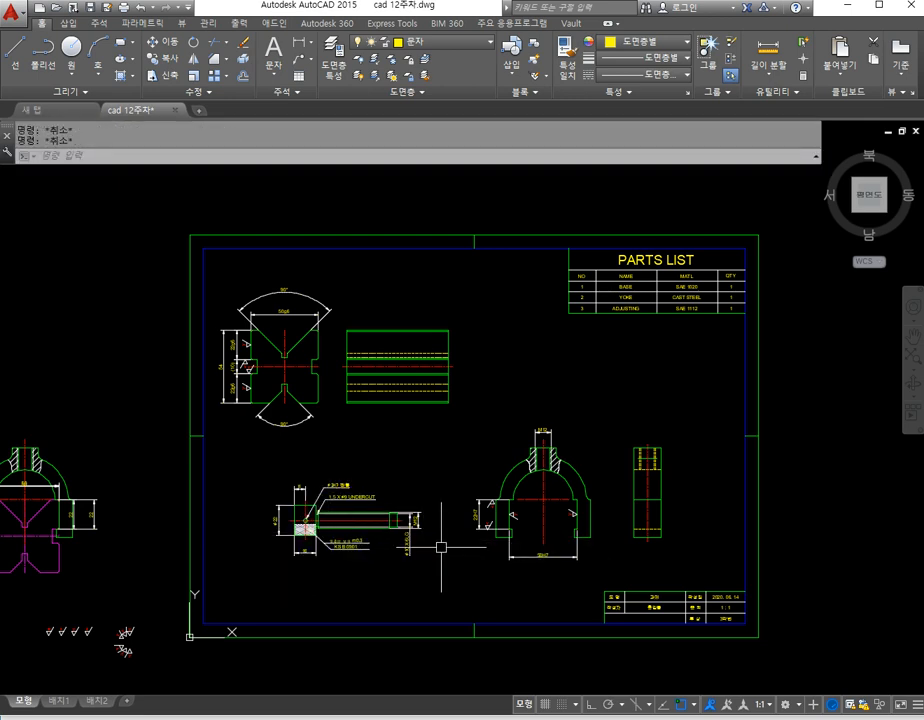
middle_click_drag(441, 547, 415, 558)
type("m")
key("space")
key("Escape")
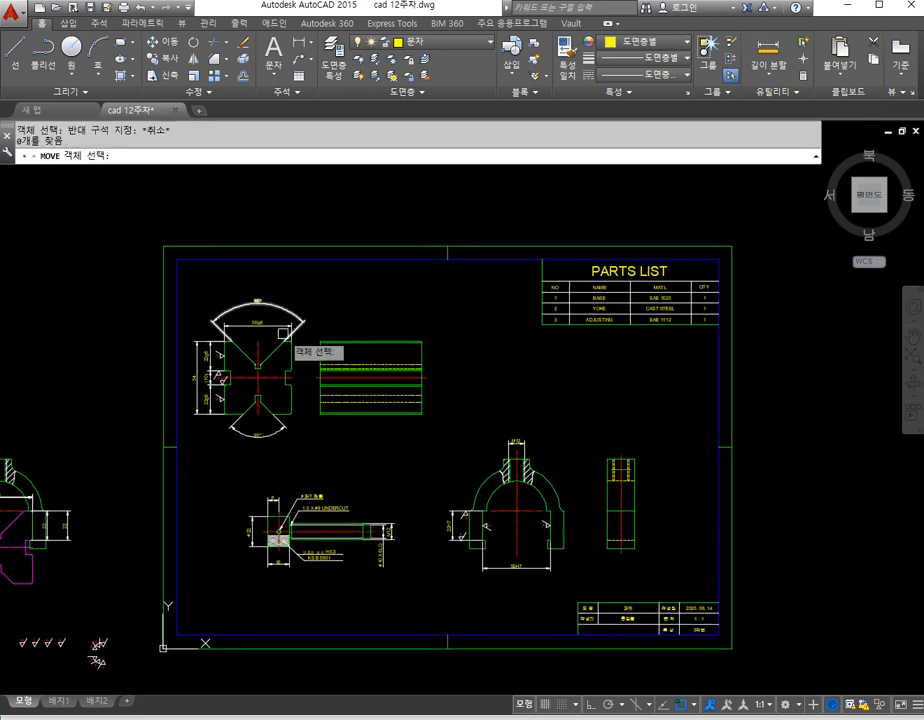
scroll(355, 433, "up", 2)
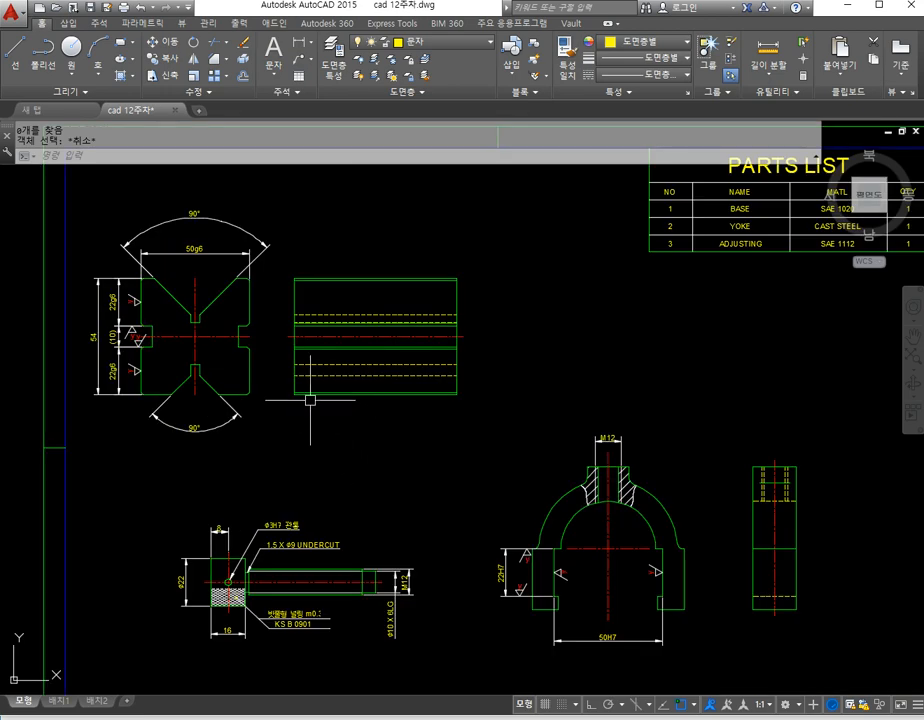
Step: Add a horizontal linear dimension for the overall length of the base's side view, placed below it
left_click(298, 43)
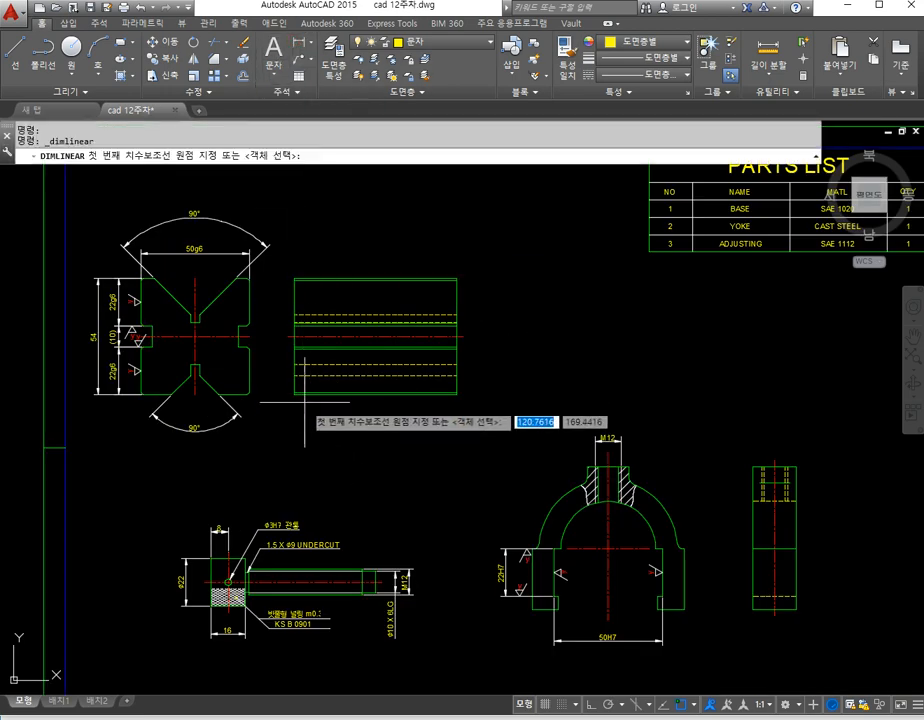
scroll(300, 400, "up", 2)
left_click(289, 392)
left_click(547, 392)
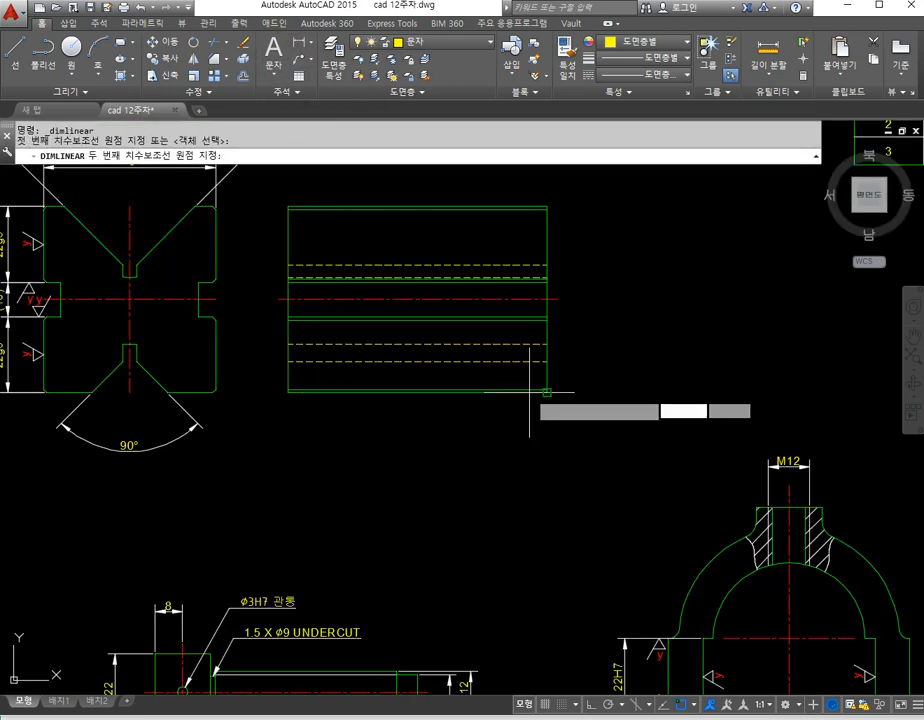
left_click(445, 426)
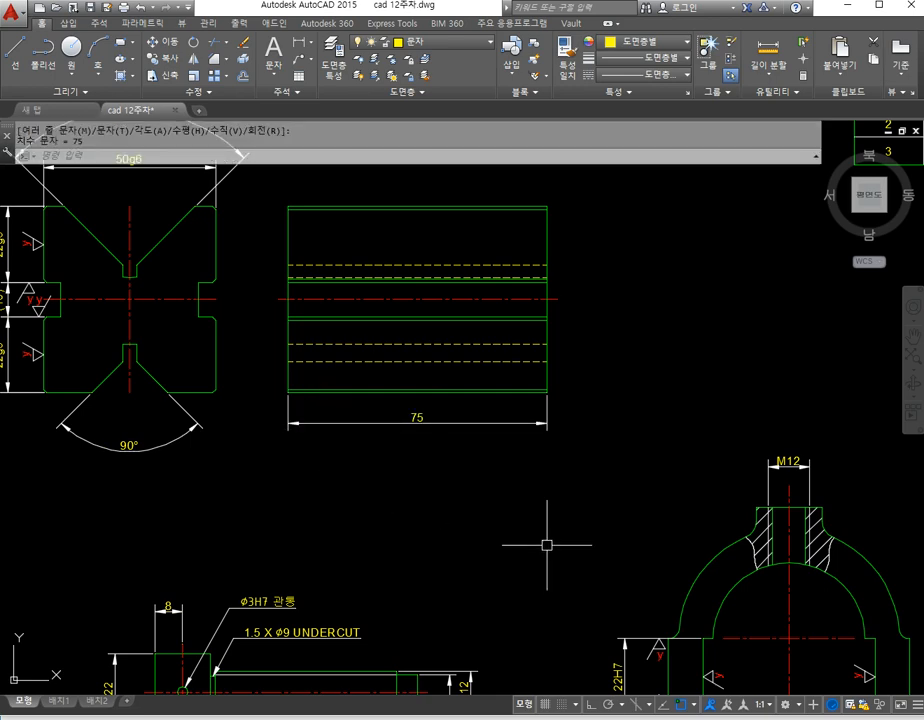
Step: Dimension the overall width of the yoke's side view below it, in line with the 50H7 dimension
middle_click_drag(547, 542, 155, 417)
key("space")
left_click(570, 618)
left_click(639, 618)
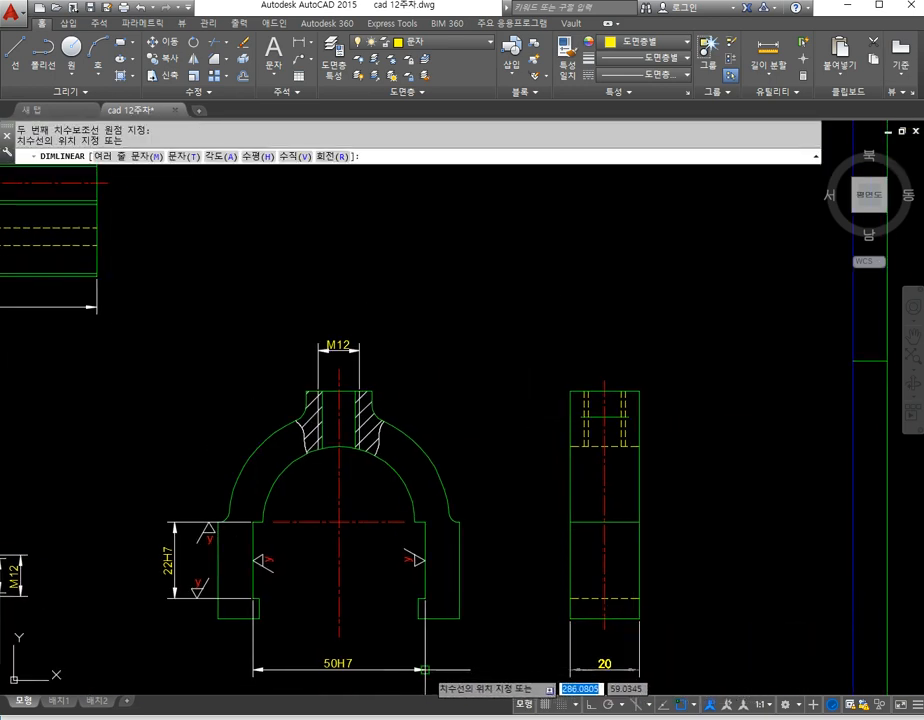
left_click(425, 670)
scroll(458, 653, "down", 2)
key("Escape")
Step: Move the base's front and side views with their dimensions to the right and slightly up within the sheet
middle_click_drag(363, 589, 552, 543)
scroll(552, 543, "down", 2)
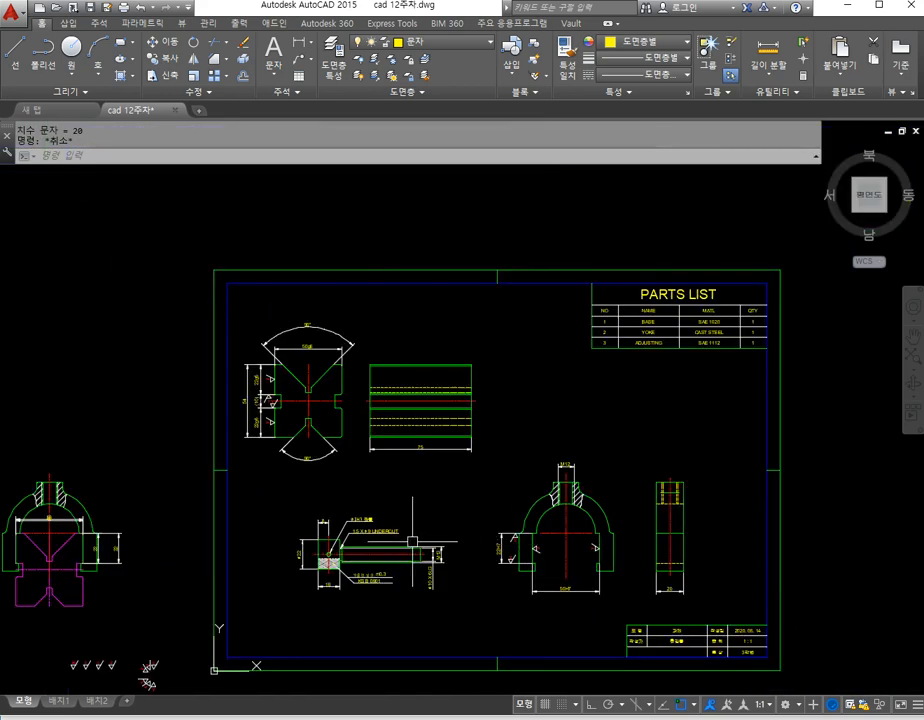
type("m")
key("space")
left_click(519, 463)
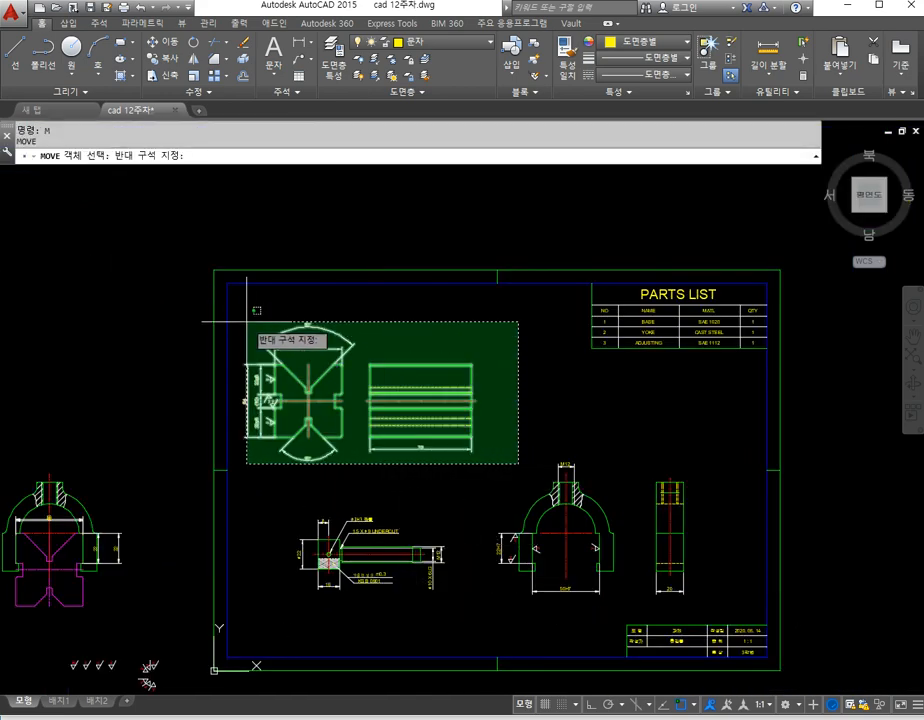
left_click(246, 322)
key("space")
left_click(300, 220)
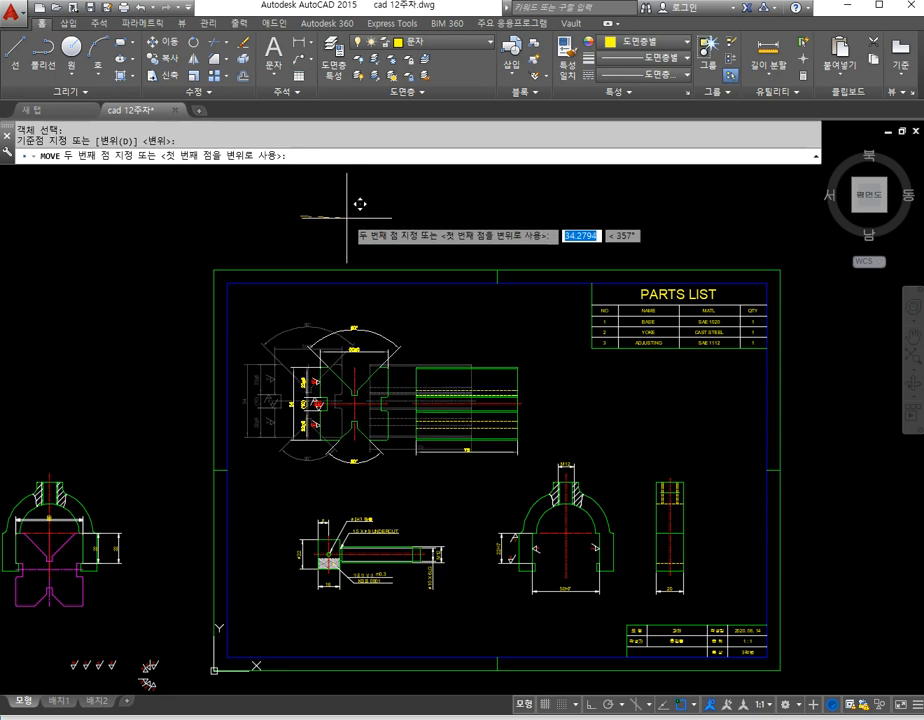
left_click(351, 211)
key("Escape")
key("Escape")
Step: Move the yoke's front and side views with their dimensions slightly right and down within the sheet
middle_click_drag(538, 519, 459, 506)
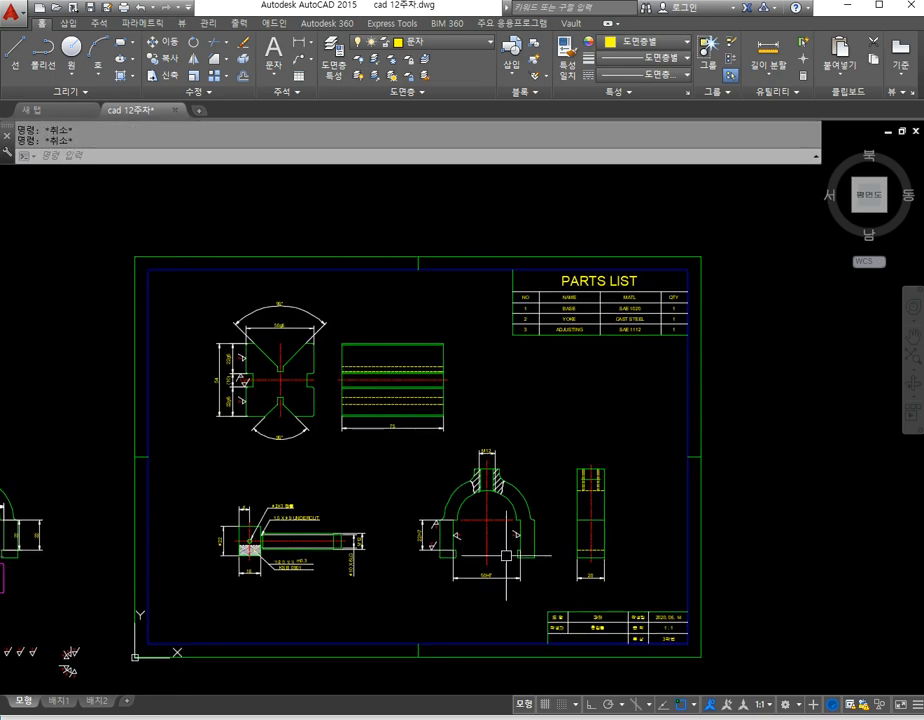
type("m")
key("space")
left_click(643, 598)
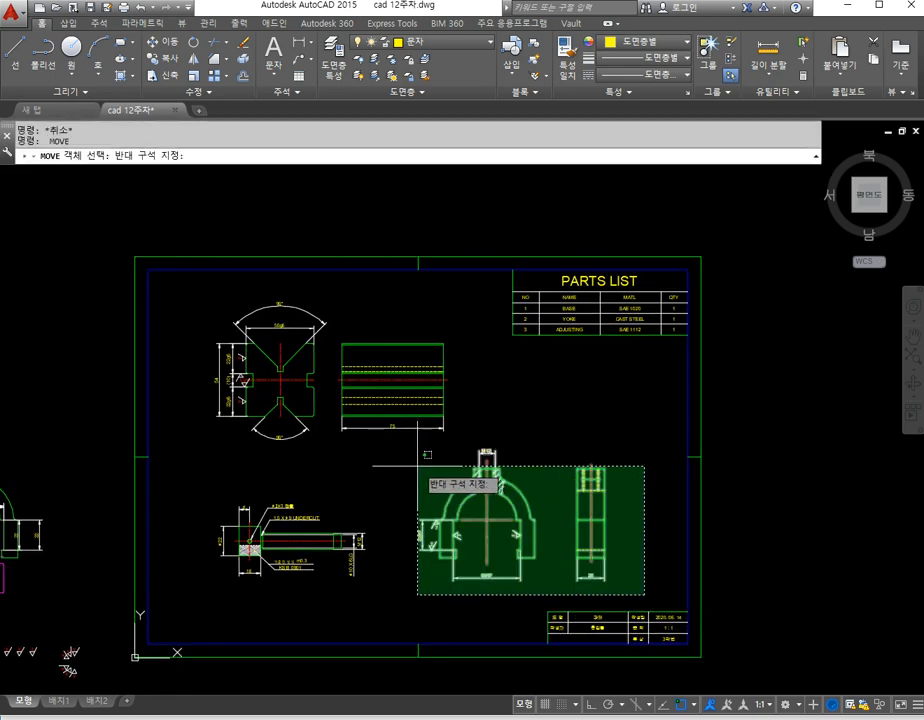
left_click(421, 463)
key("space")
left_click(534, 418)
left_click(556, 422)
key("Escape")
Step: Draw a circle of radius 10 for a part number balloon, above and left of the base's front view
scroll(520, 318, "up", 4)
scroll(514, 443, "down", 2)
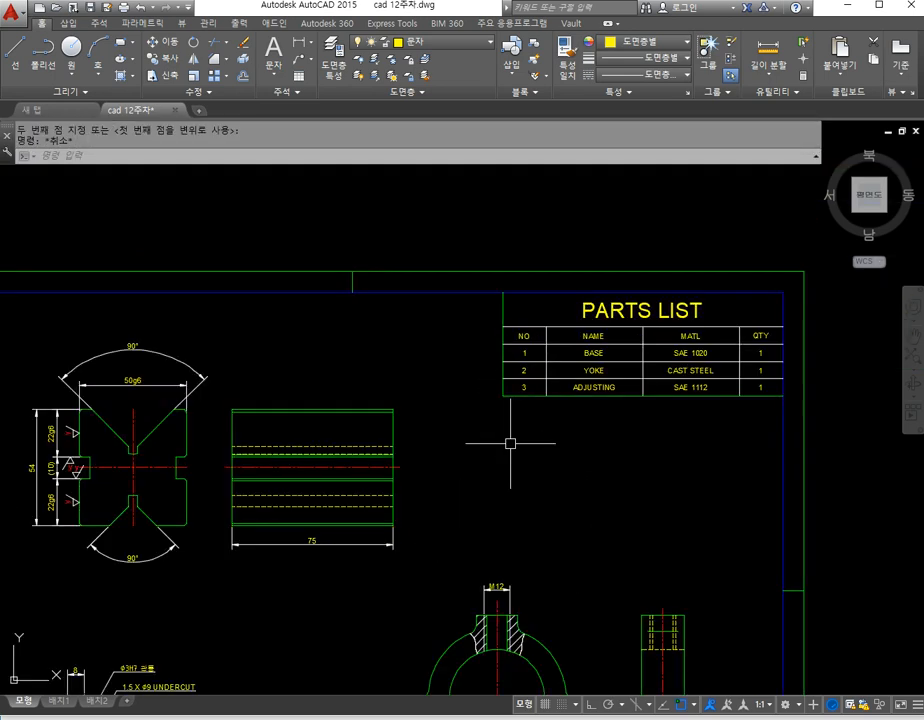
middle_click_drag(407, 457, 518, 455)
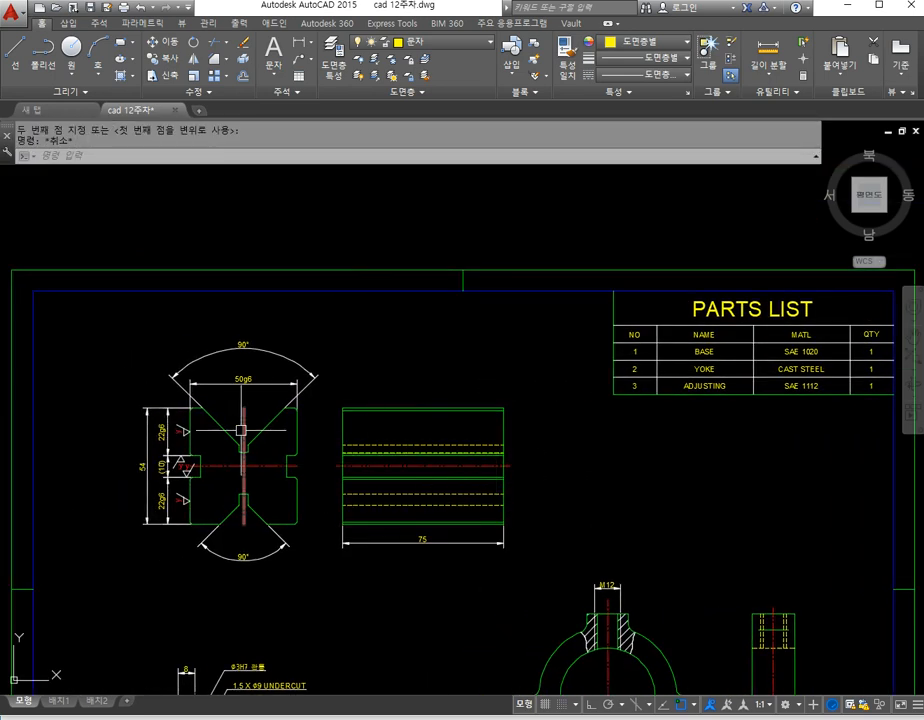
type("c")
key("Return")
left_click(119, 358)
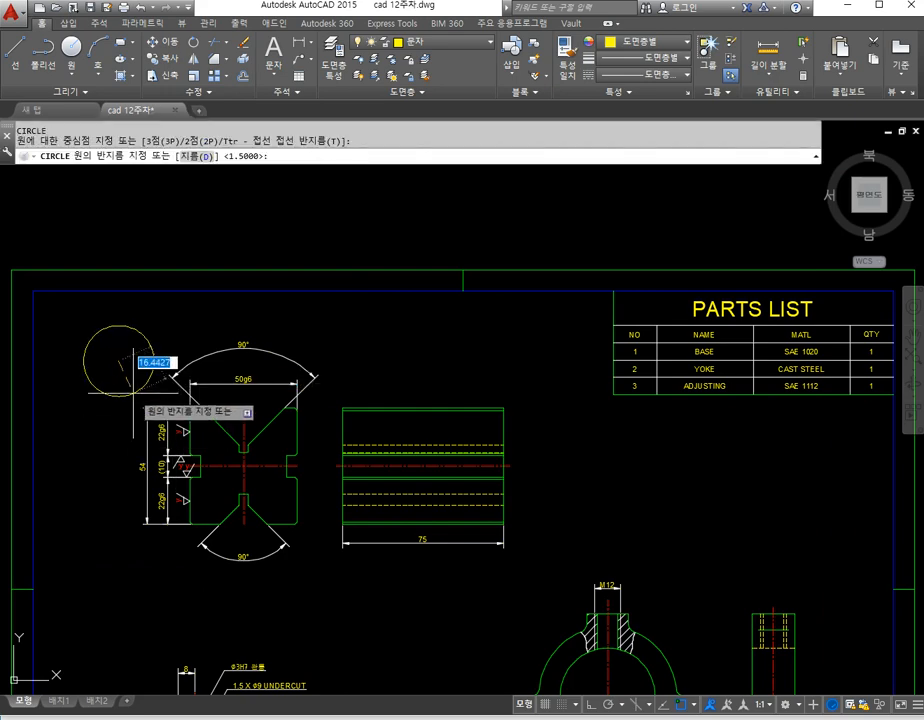
type("10")
key("Return")
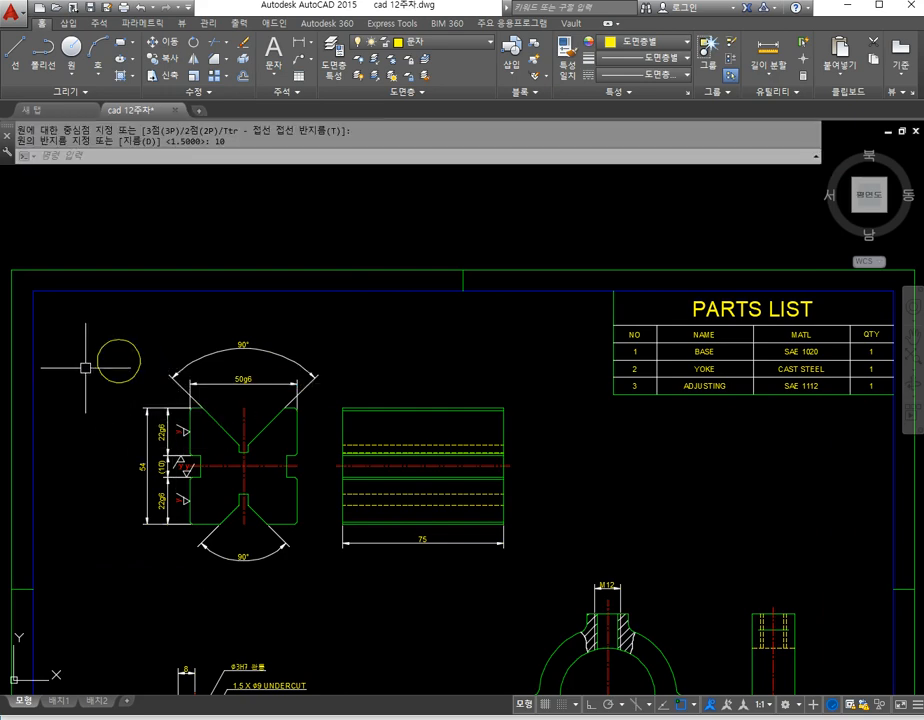
Step: Create multiline text reading 1 inside the balloon circle beside the base's front view
scroll(150, 385, "up", 3)
middle_click_drag(138, 381, 215, 429)
type("m")
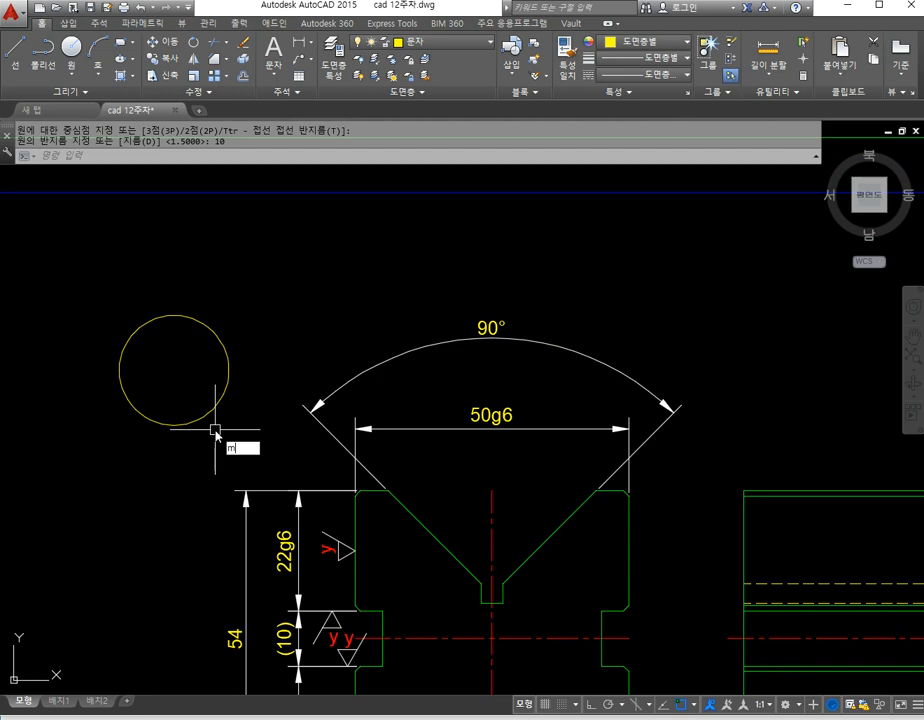
type("t")
key("Return")
left_click(153, 354)
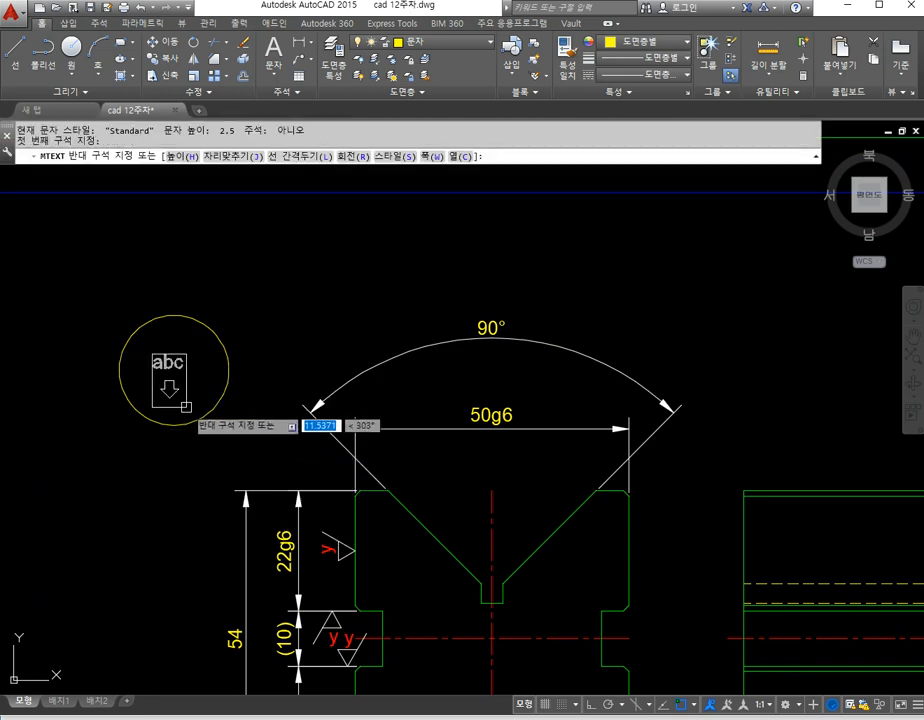
left_click(186, 406)
type("1")
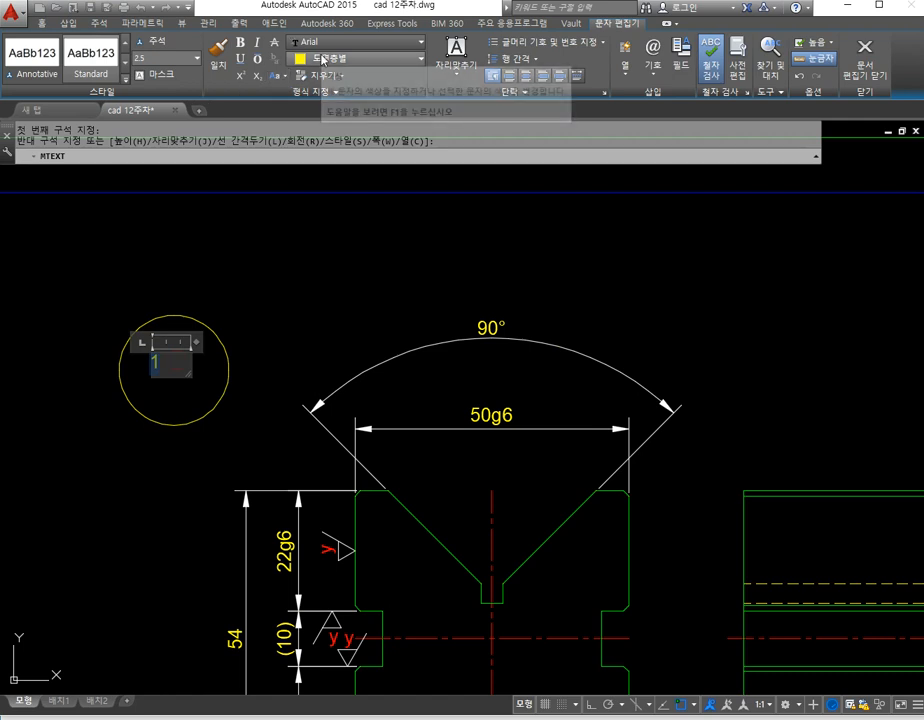
Step: Set the number 1 to text height 7 and colour it green
left_click(172, 59)
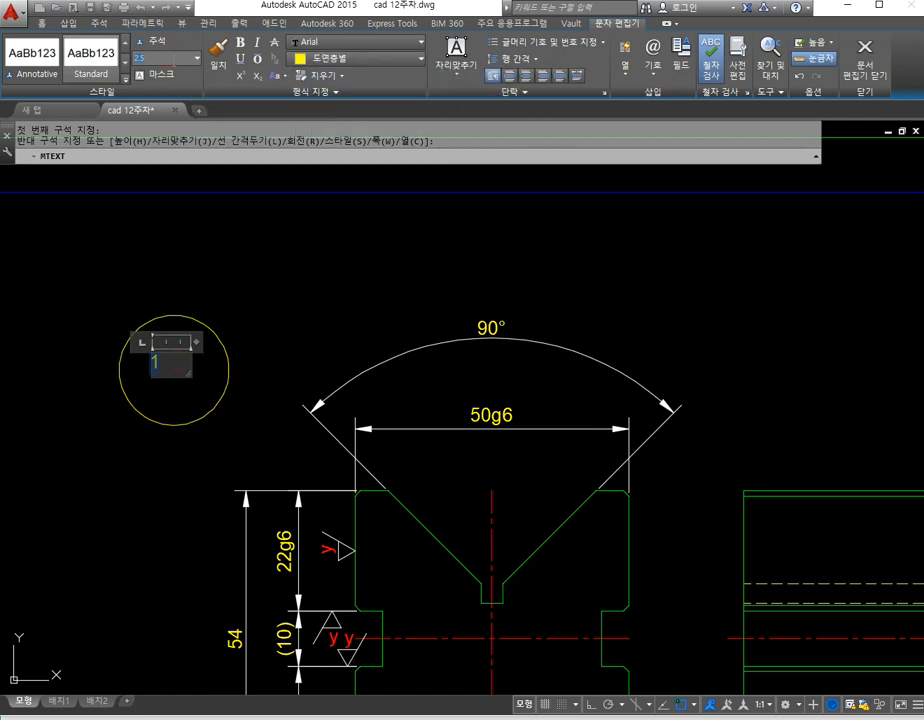
type("7")
key("Return")
left_click(355, 59)
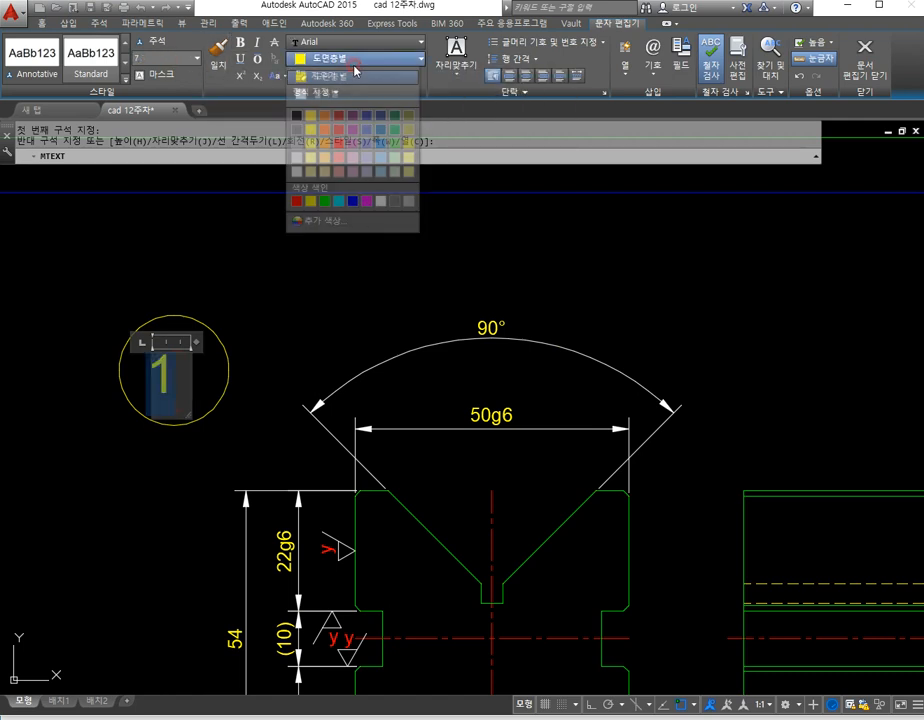
left_click(324, 201)
key("Escape")
key("Escape")
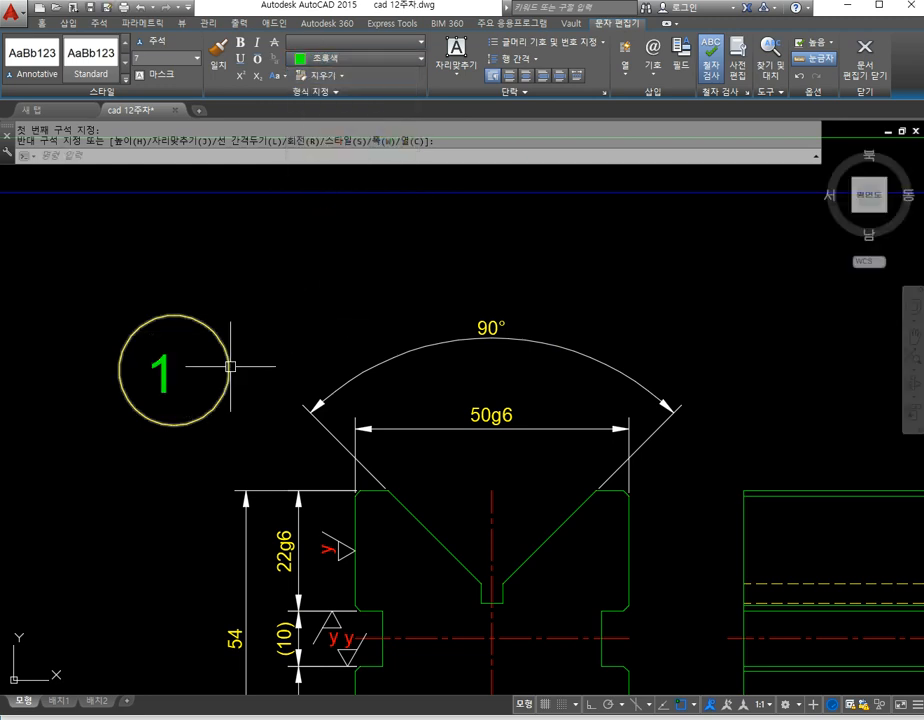
Step: Move the number 1 to the centre of its balloon circle
type("m")
key("Return")
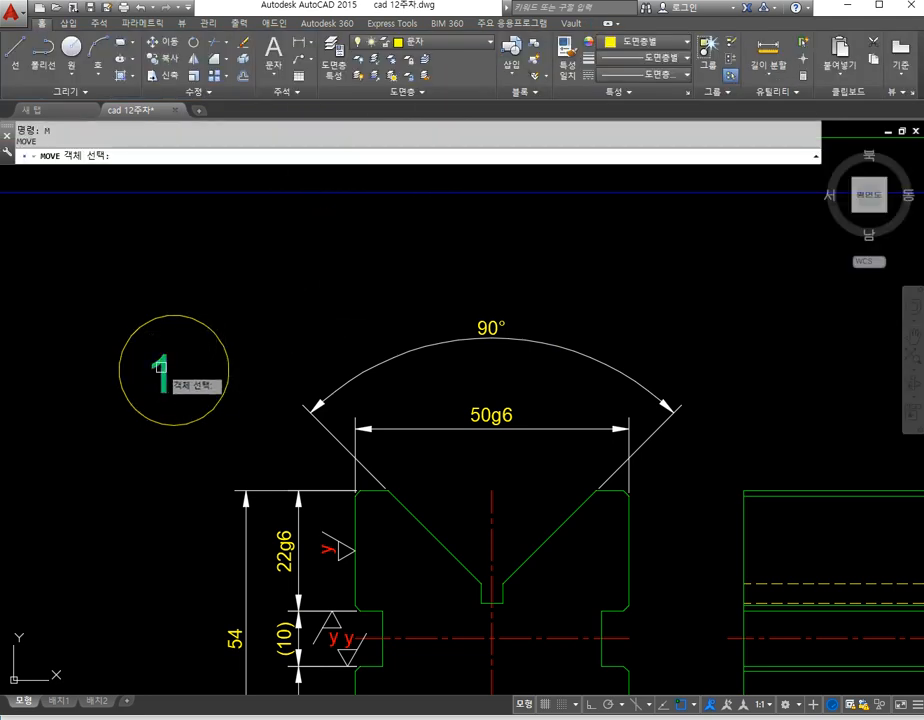
left_click(161, 368)
key("Return")
left_click(167, 382)
left_click(181, 378)
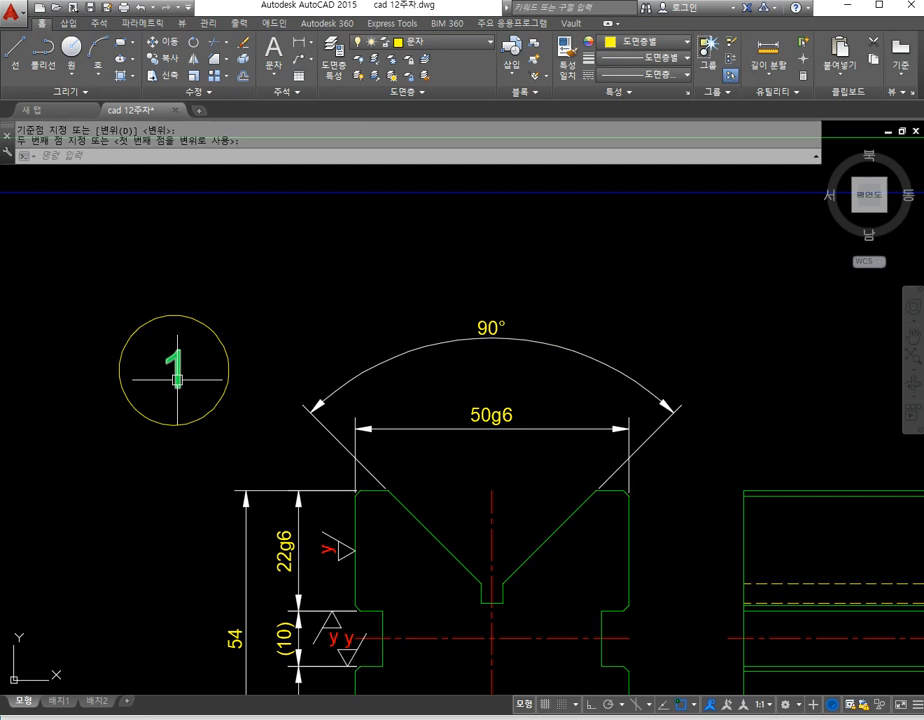
key("Return")
left_click(177, 378)
key("Return")
left_click(186, 380)
left_click(182, 379)
Step: Erase the circle around the number 1 and draw a smaller one of radius 8 centred on the number
type("e")
key("Return")
left_click(222, 341)
key("Return")
type("c")
key("Return")
left_click(174, 363)
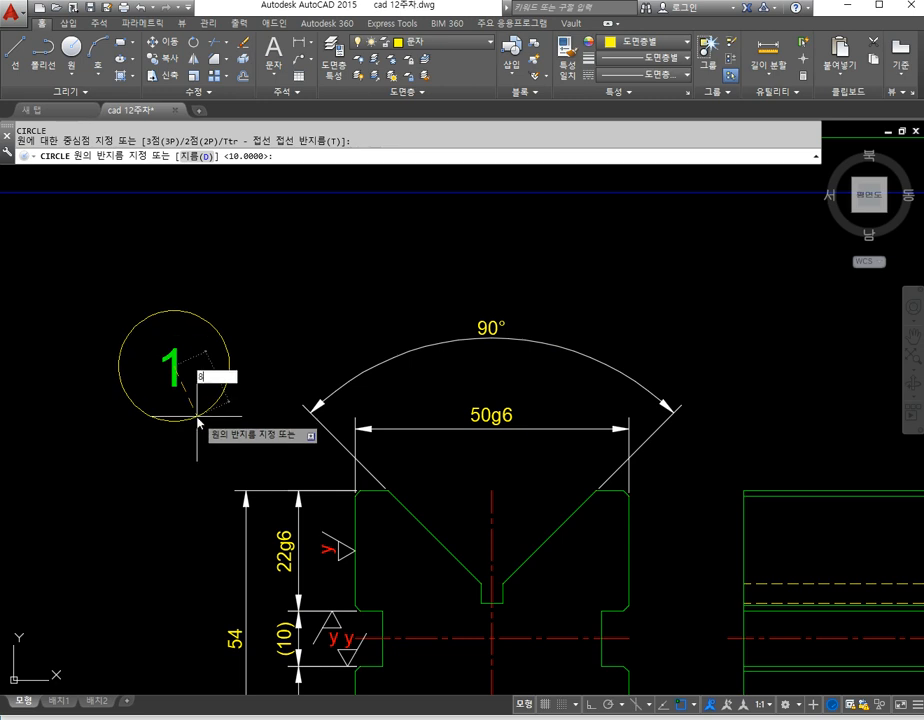
key("Return")
Step: Put the balloon circle around the number 1 on the green 외형선 layer
left_click(182, 409)
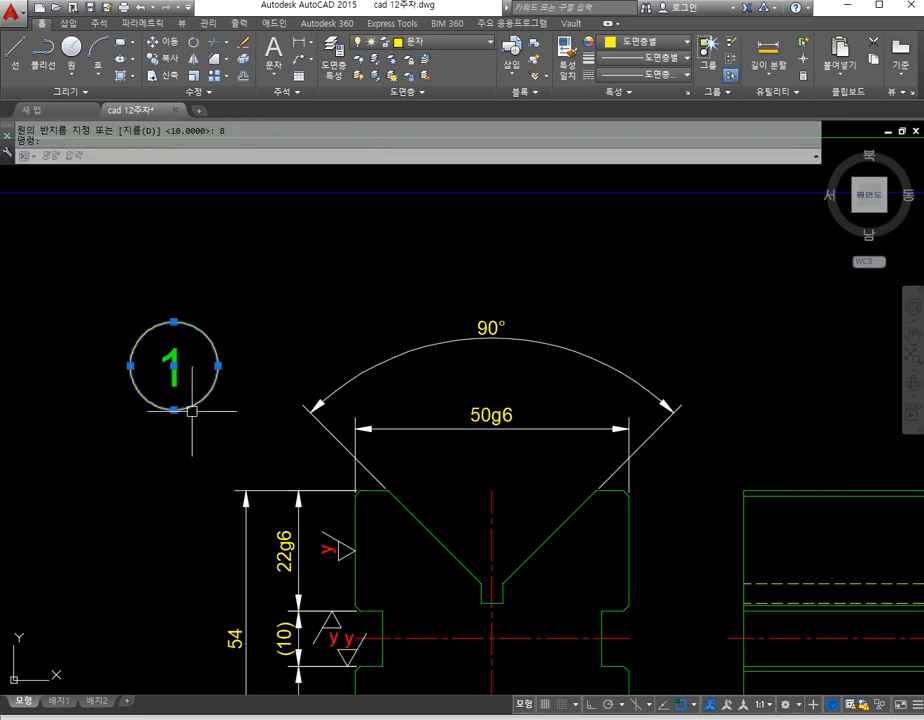
left_click(446, 44)
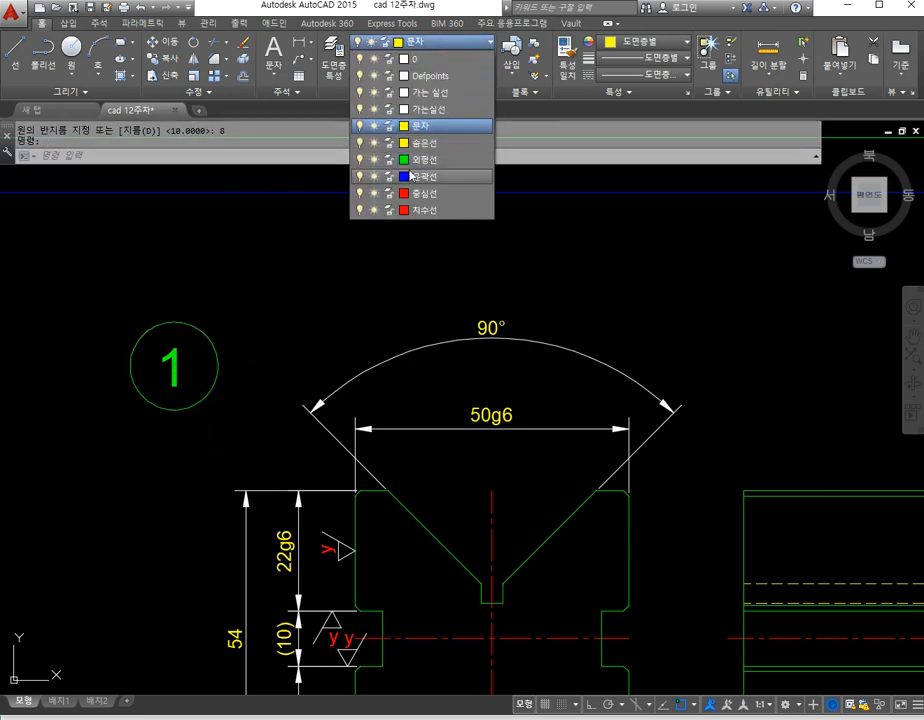
left_click(412, 161)
key("Escape")
key("Escape")
Step: Copy the number 1 balloon above the adjusting screw's head and above the yoke's front view
scroll(234, 368, "down", 5)
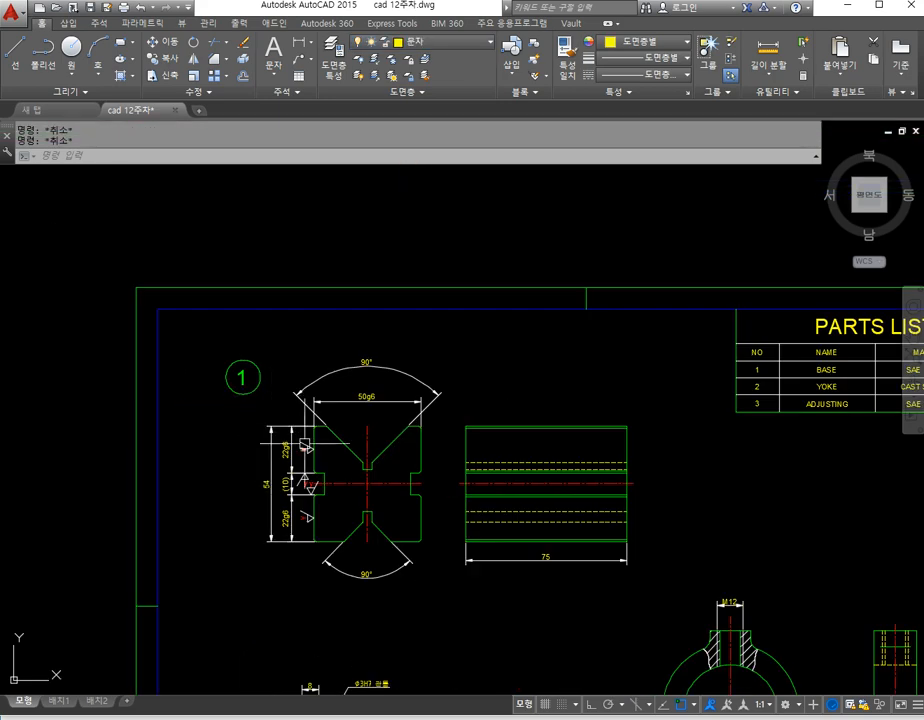
middle_click_drag(288, 417, 272, 393)
middle_click_drag(380, 445, 364, 420)
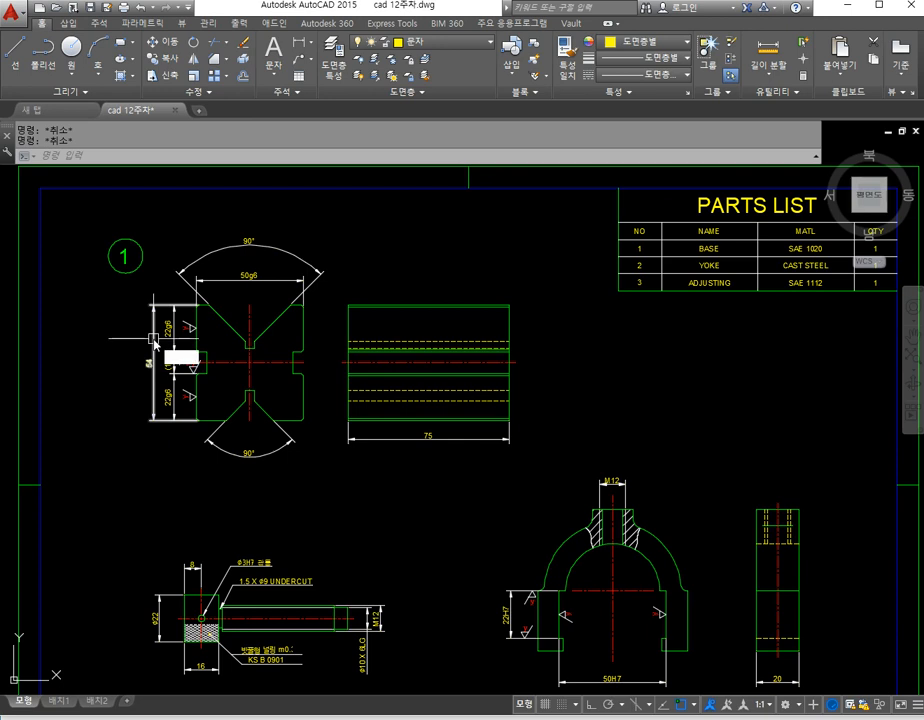
key("Return")
left_click(124, 250)
key("Return")
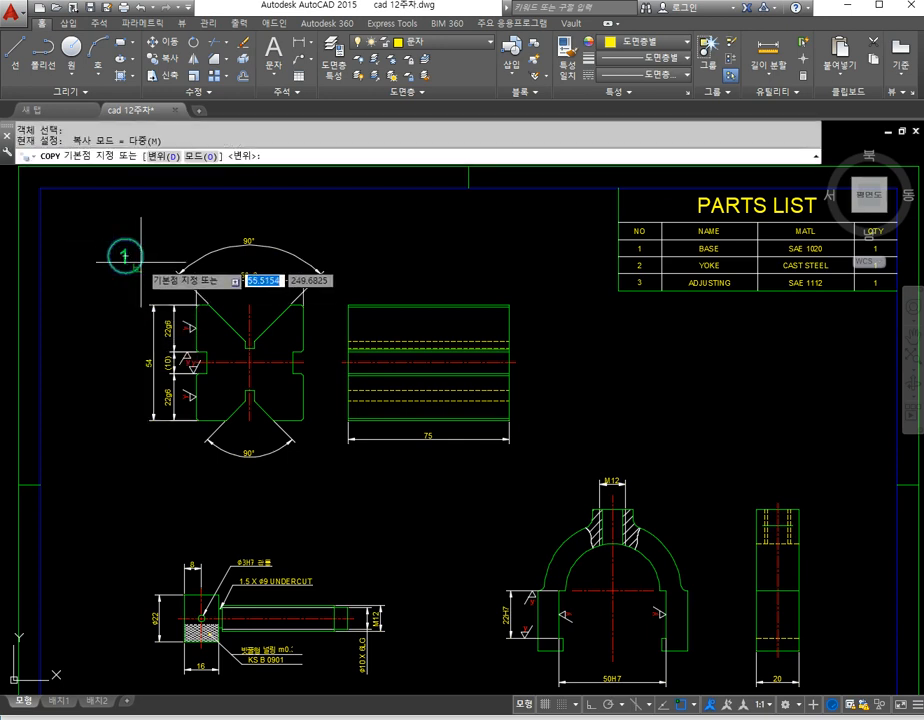
left_click(137, 290)
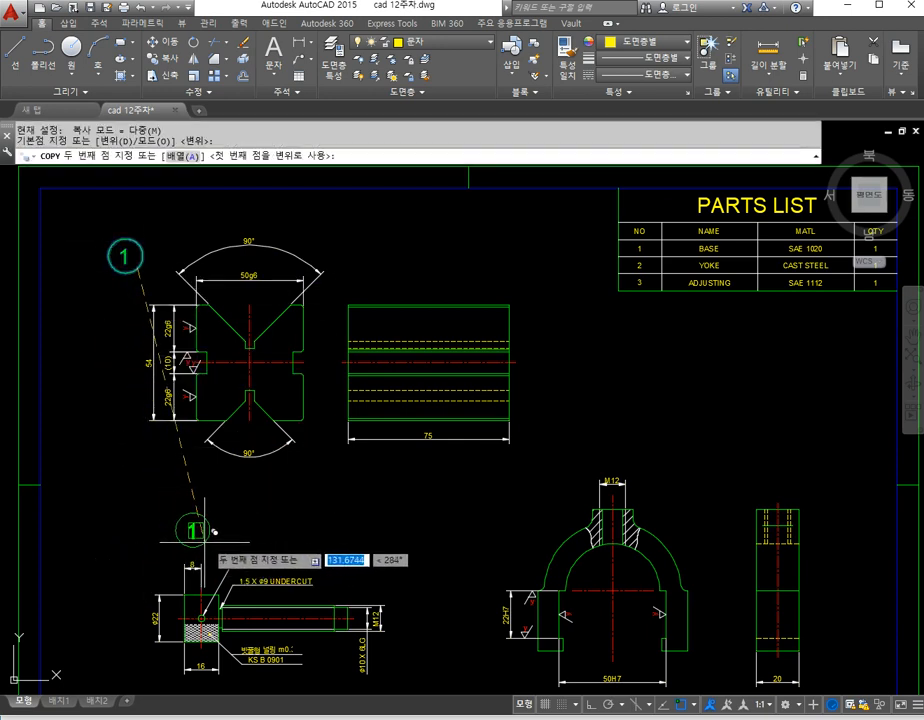
left_click(215, 540)
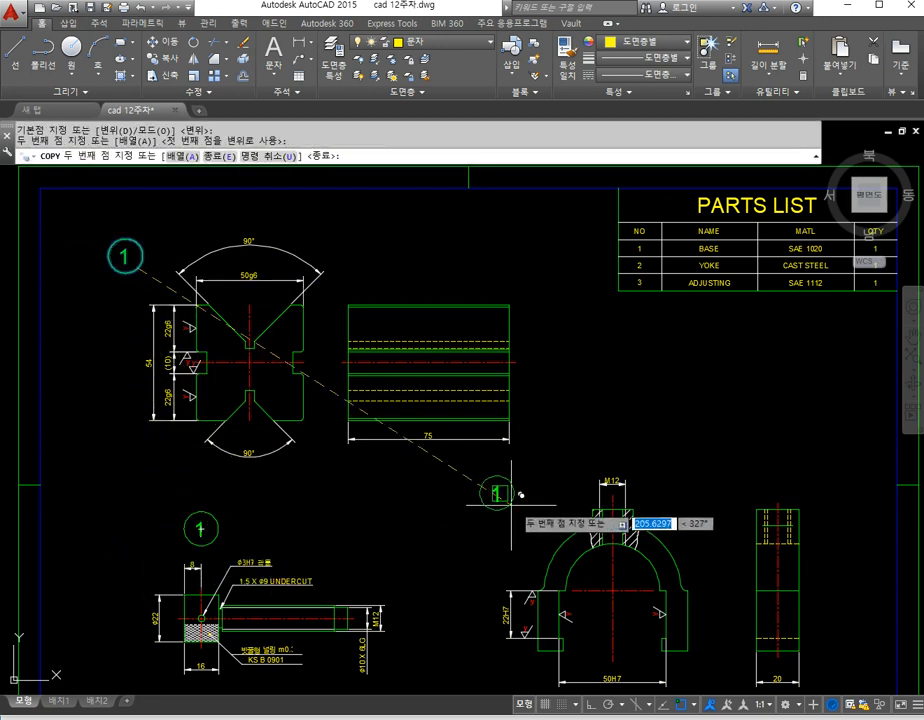
left_click(655, 457)
key("Escape")
key("Escape")
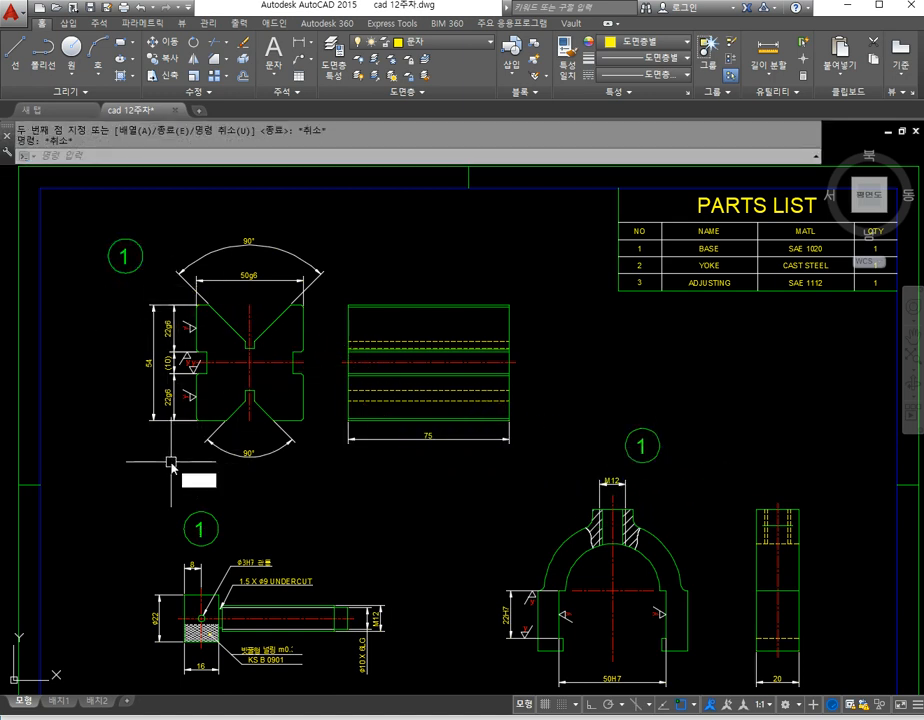
Step: Change the balloon number above the yoke to 2 and the one above the adjusting screw to 3
type("ed")
key("Return")
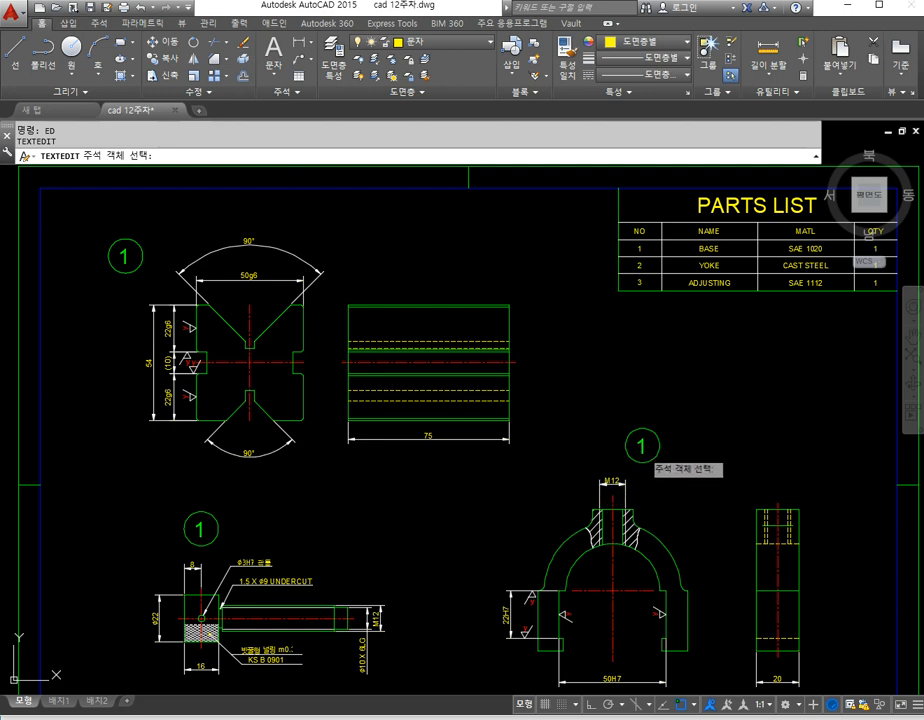
left_click(642, 447)
left_click(590, 450)
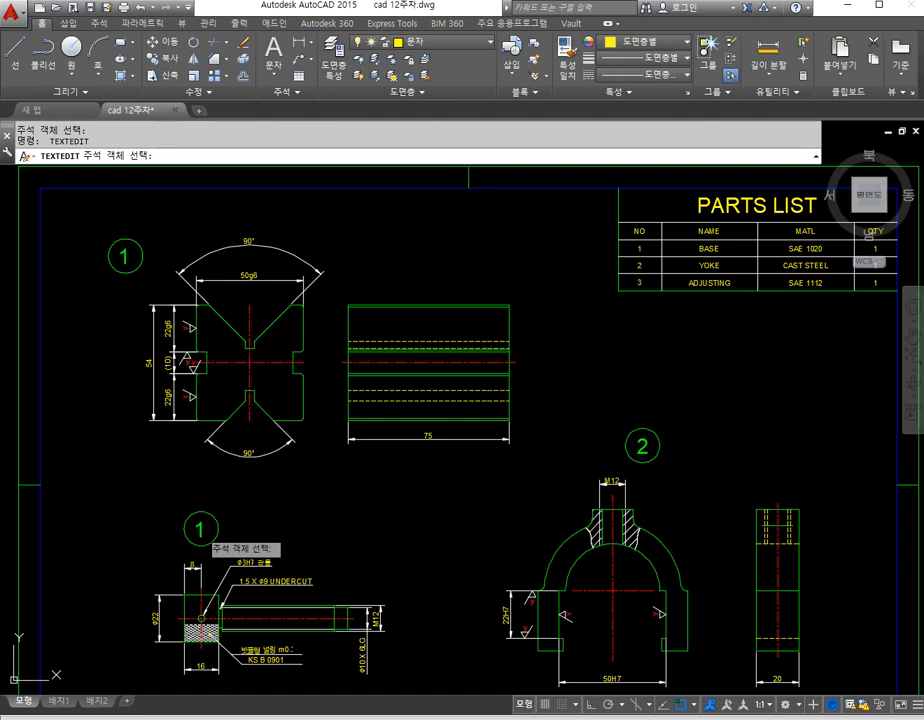
left_click(210, 540)
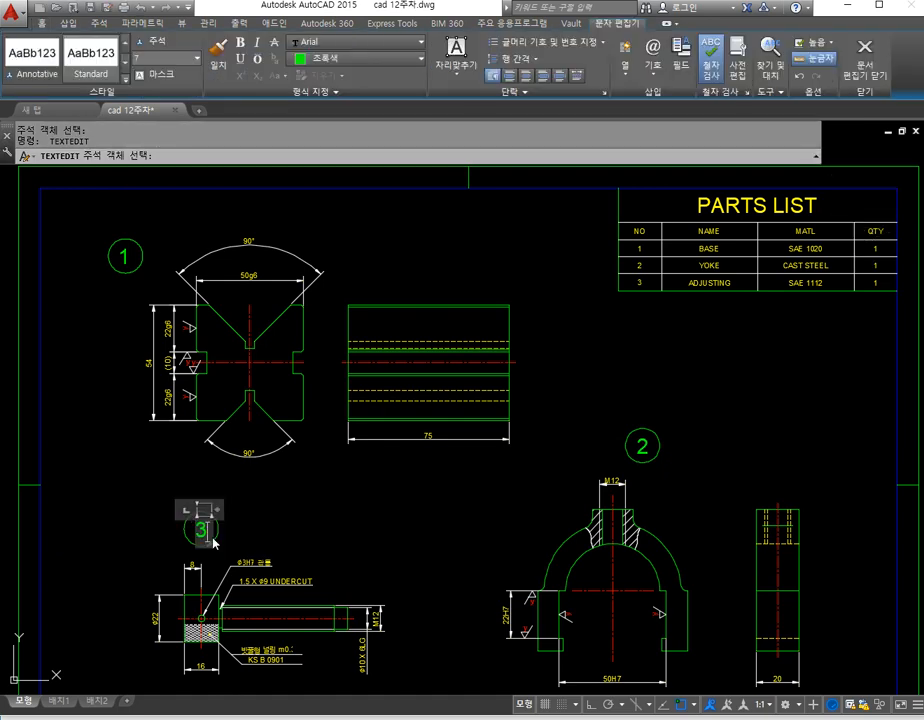
key("Escape")
key("Escape")
scroll(371, 494, "down", 5)
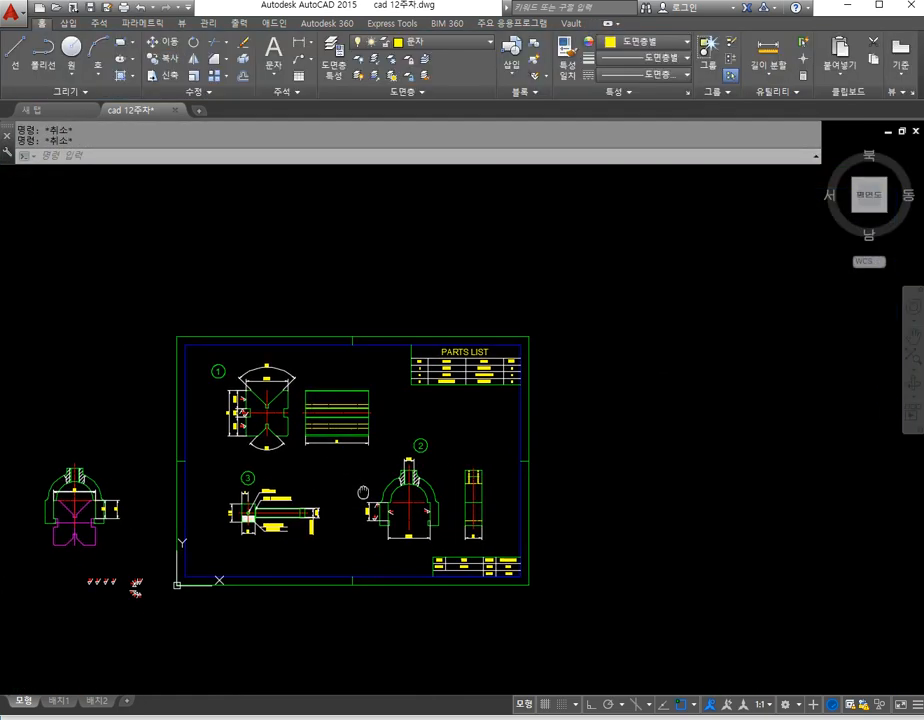
scroll(358, 494, "up", 4)
scroll(363, 500, "down", 2)
middle_click_drag(296, 501, 354, 500)
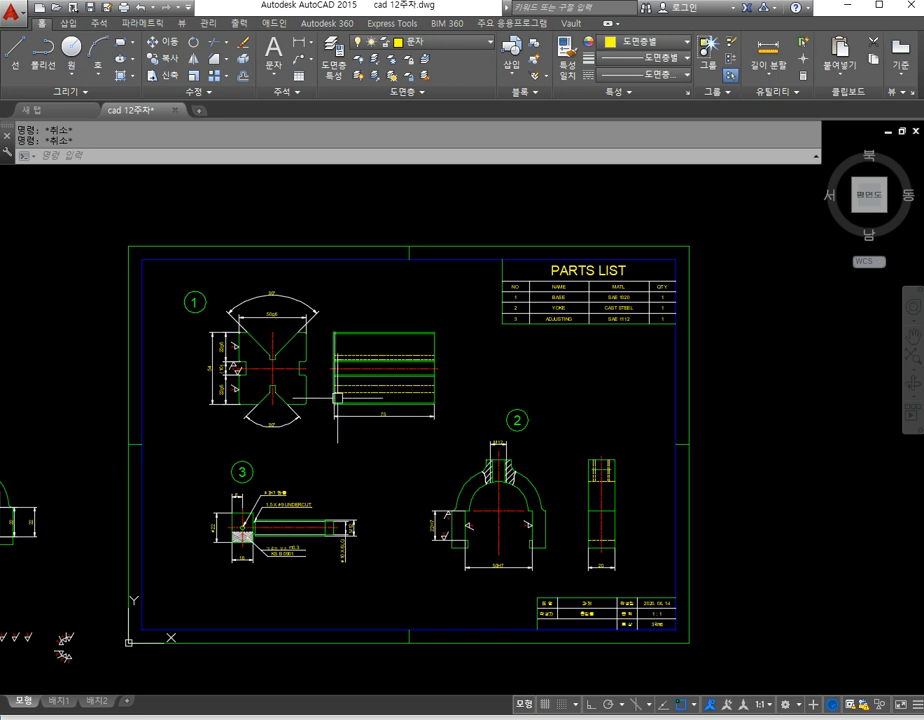
middle_click_drag(228, 290, 270, 278)
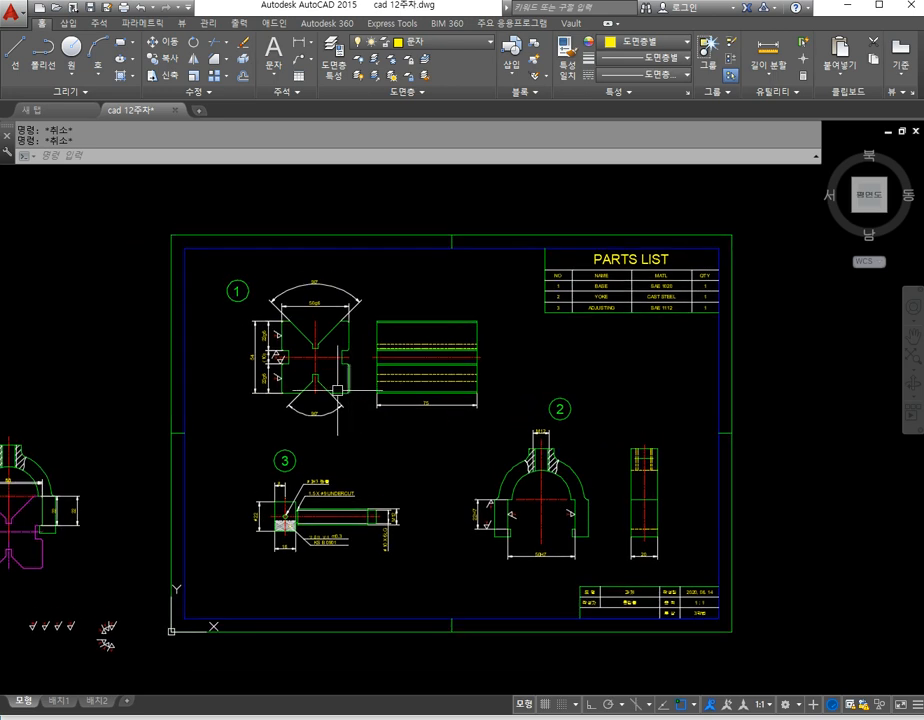